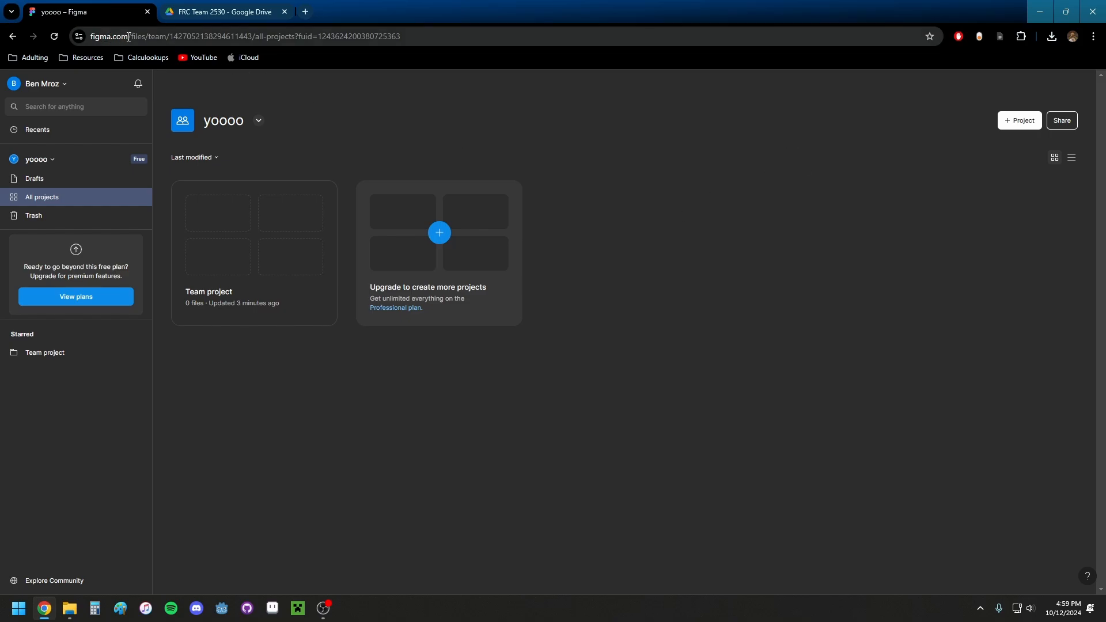
drag(129, 37, 75, 40)
click(743, 146)
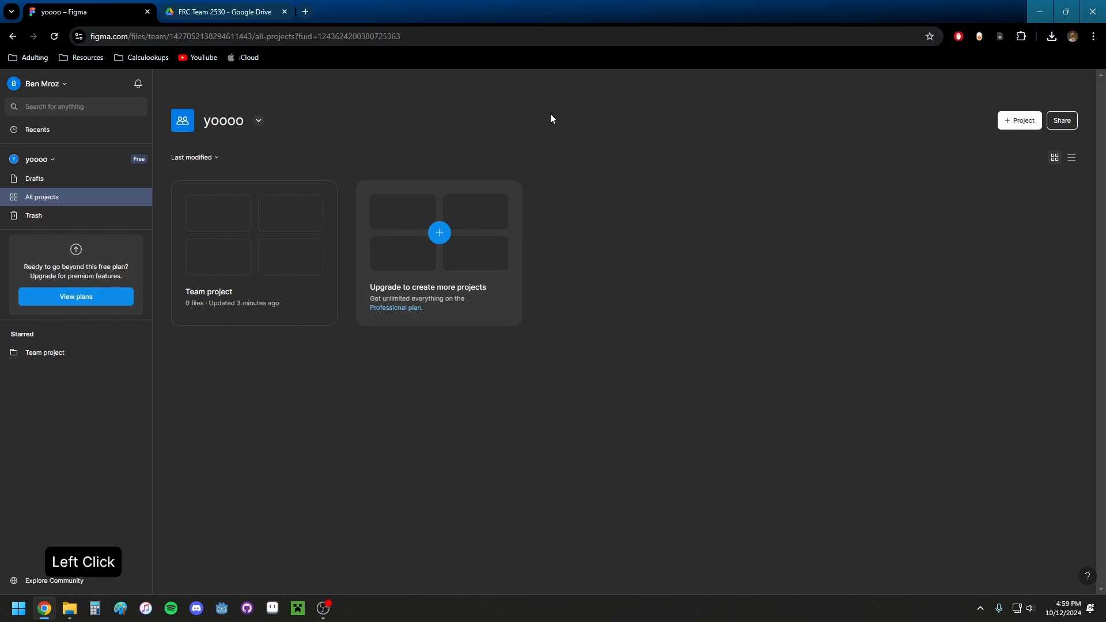
- Open figma.com in a new incognito window and bring up the form for creating a free account
key(ctrl+shift+n)
text(fig)
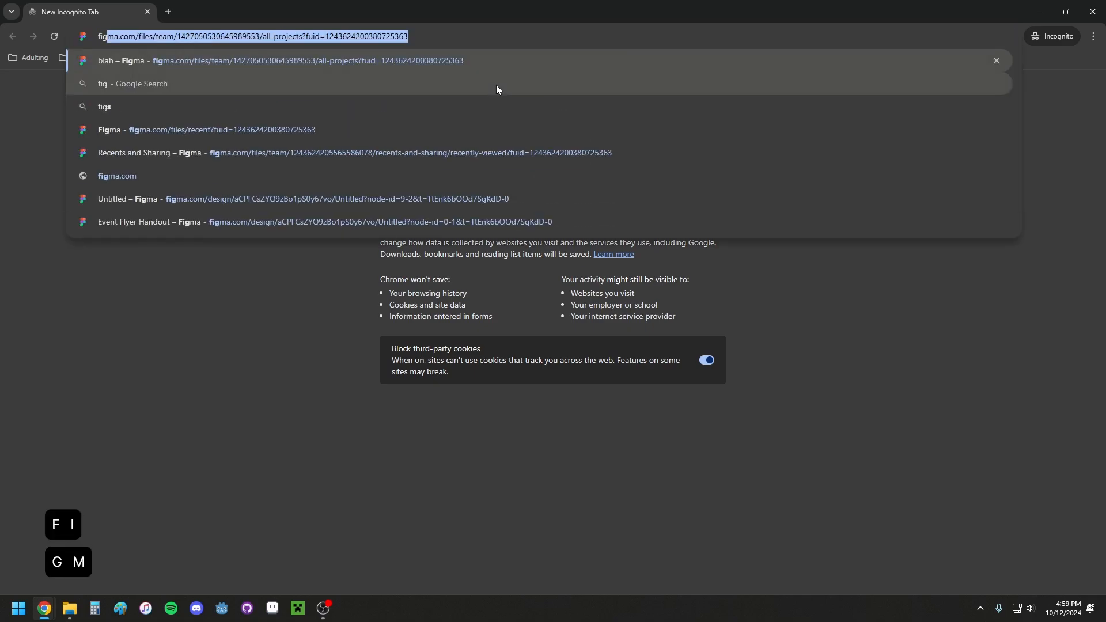
text(ma.com)
key(BackSpace)
key(Return)
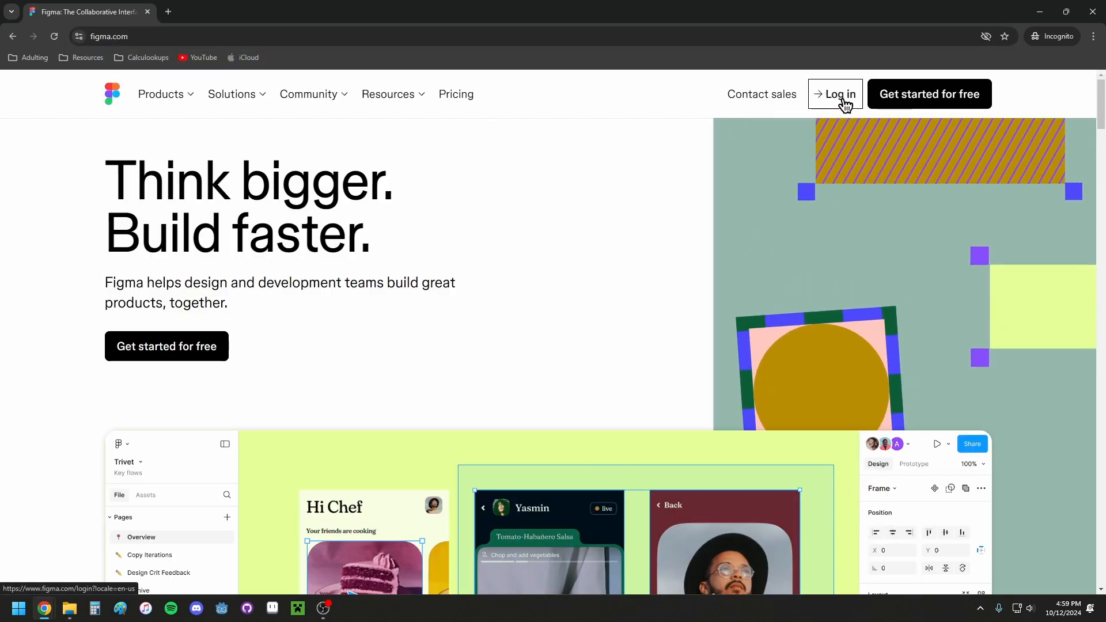
click(933, 97)
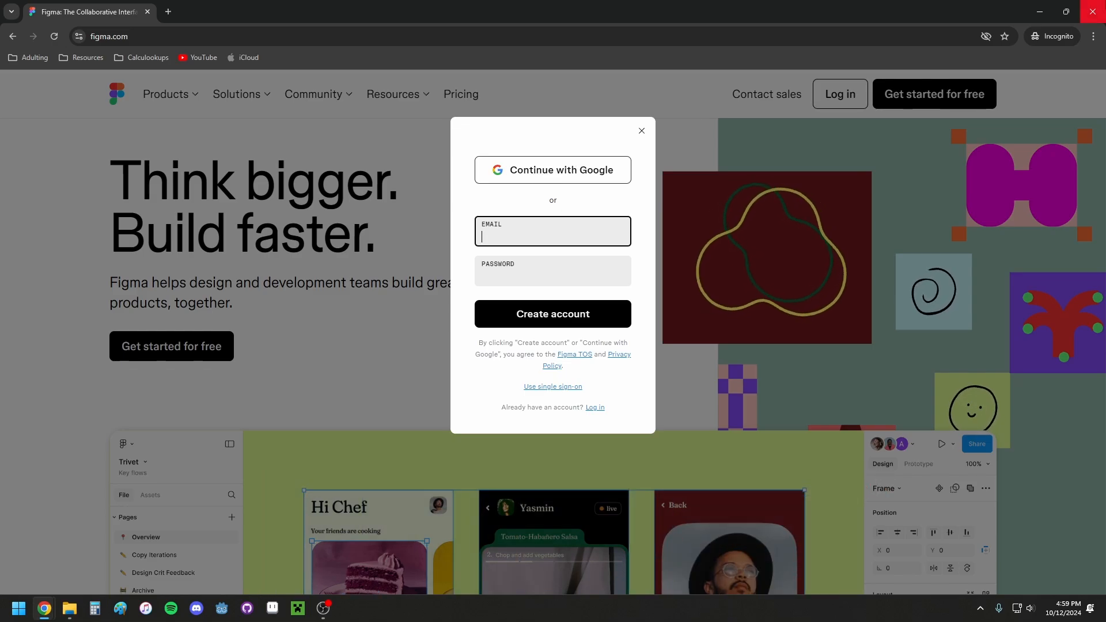
click(537, 175)
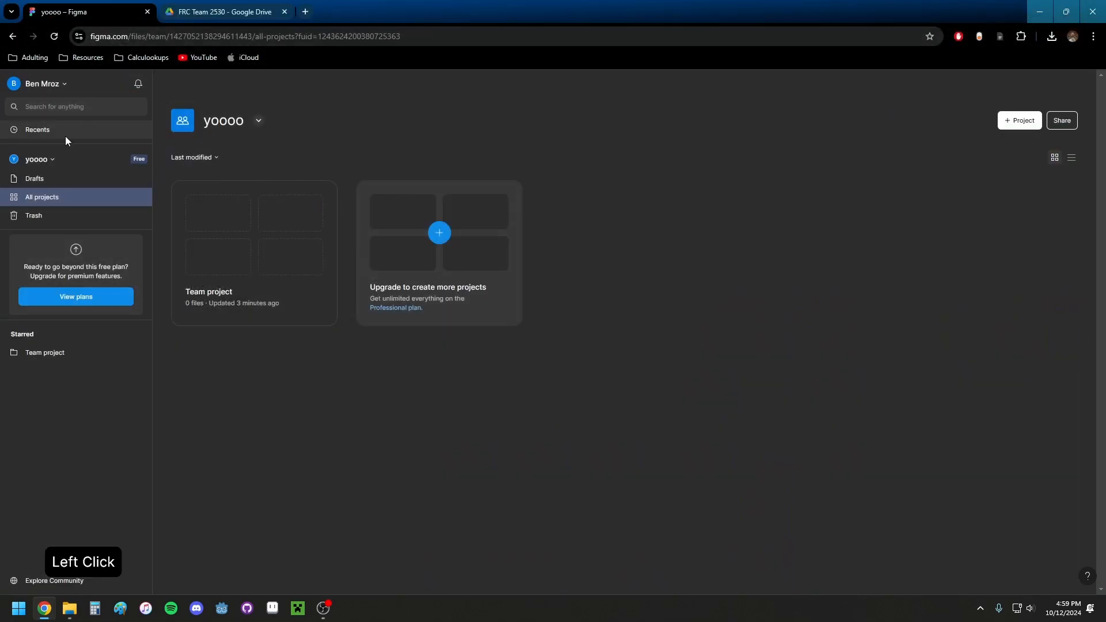
- View the recent files, then open the Team project from the team's list of all projects
click(68, 131)
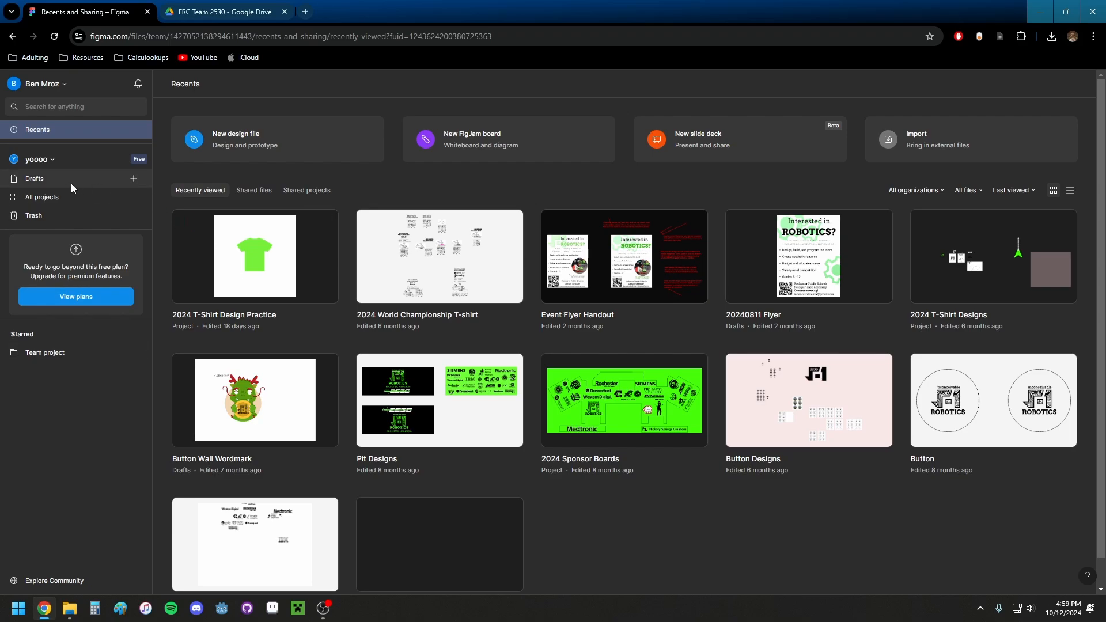
click(56, 199)
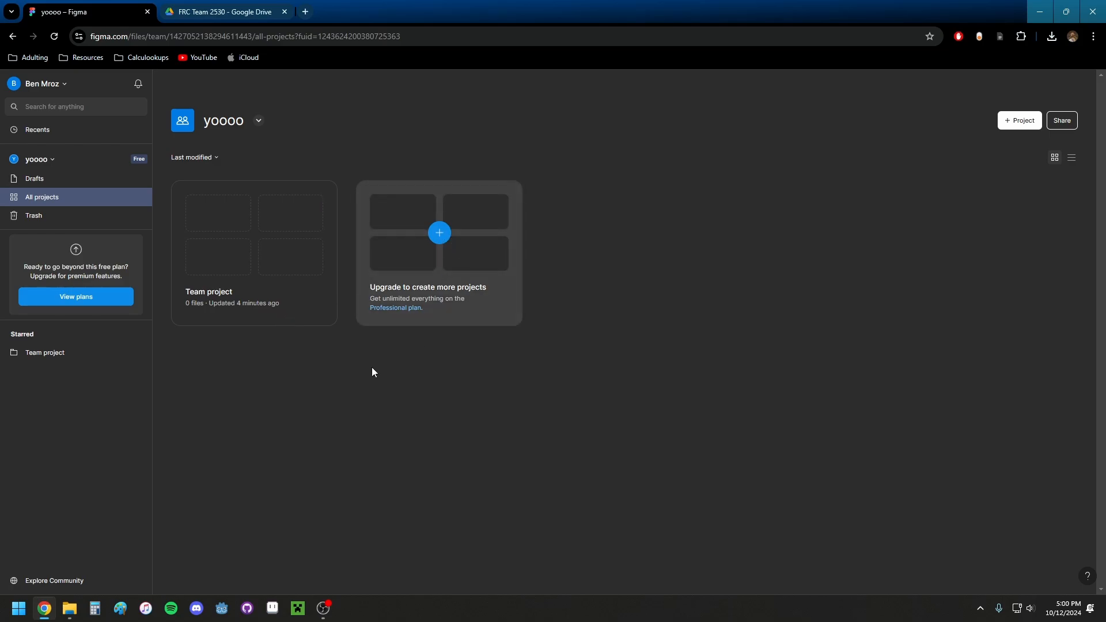
click(285, 297)
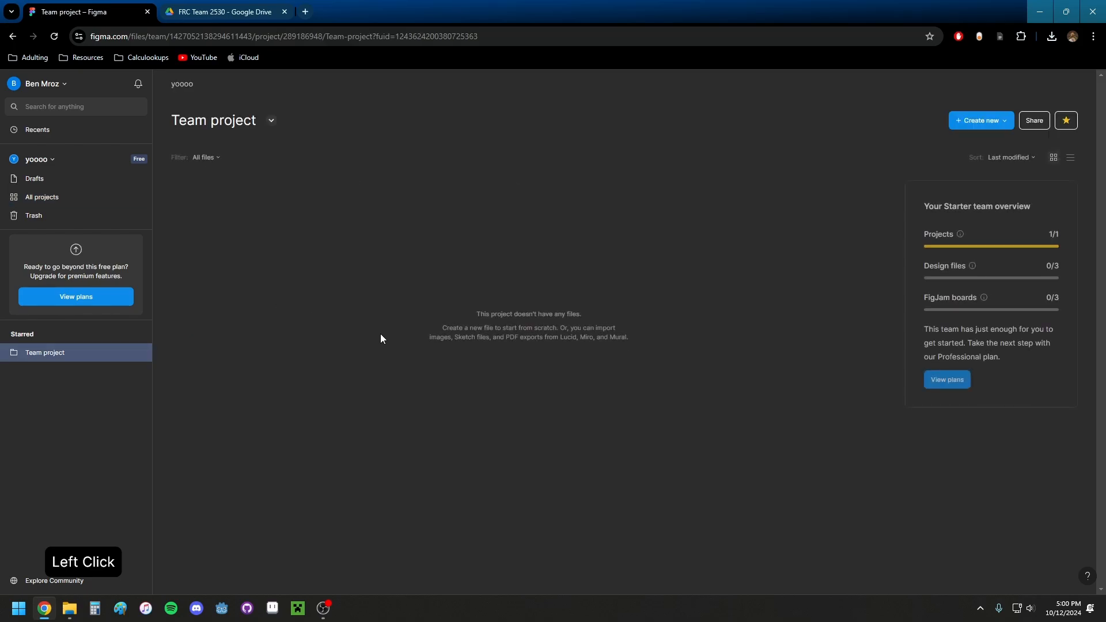
drag(397, 251, 665, 413)
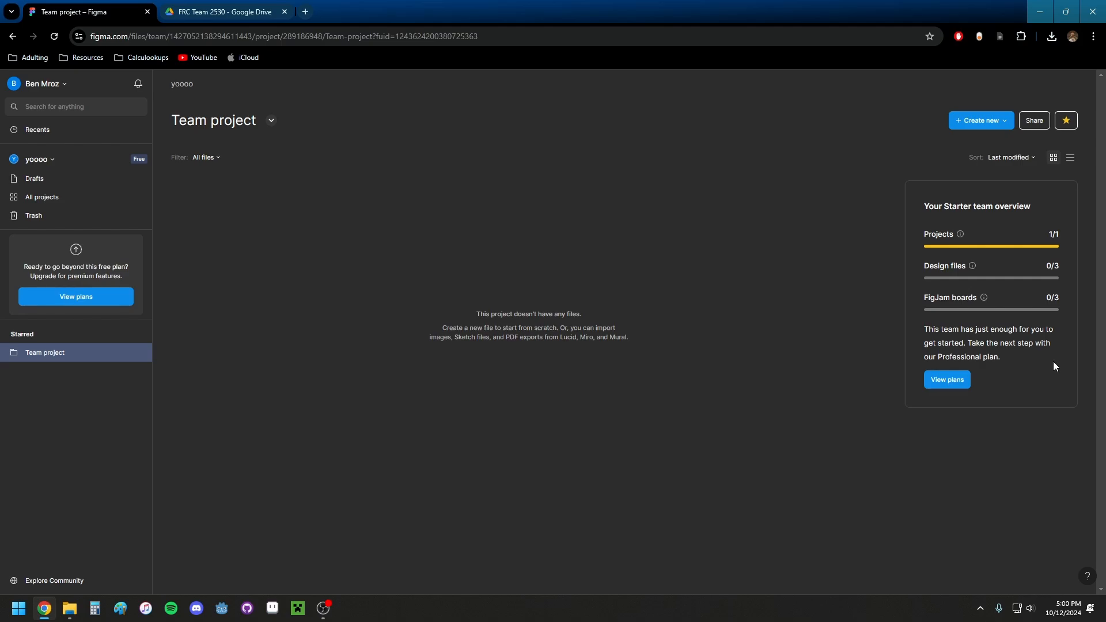
- Create a new design file in the Team project and name it "Yoooo"
click(997, 121)
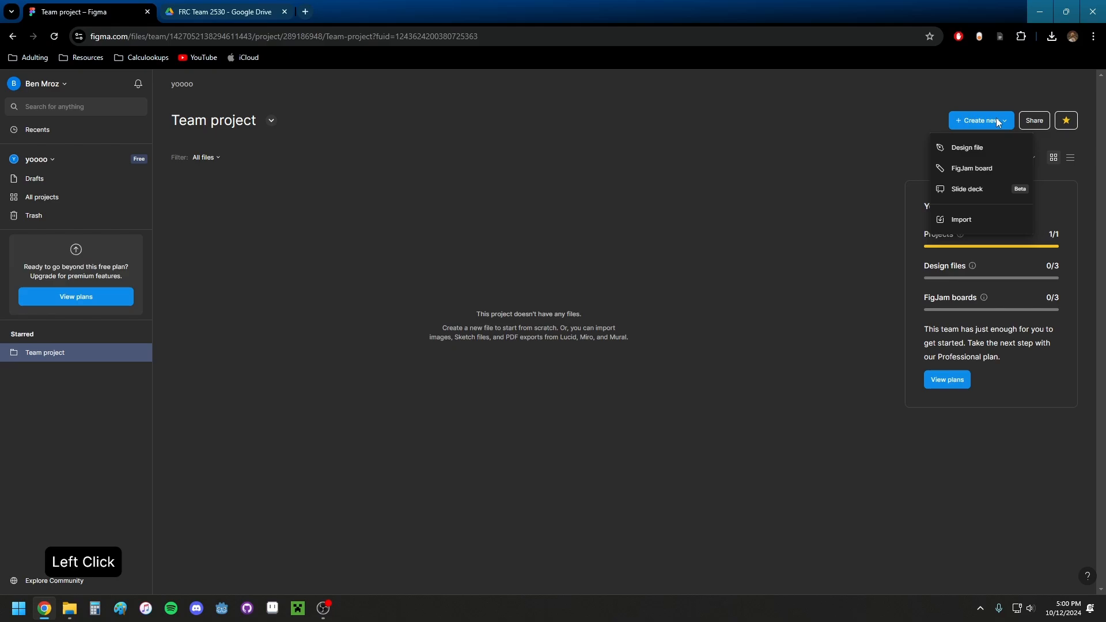
click(970, 149)
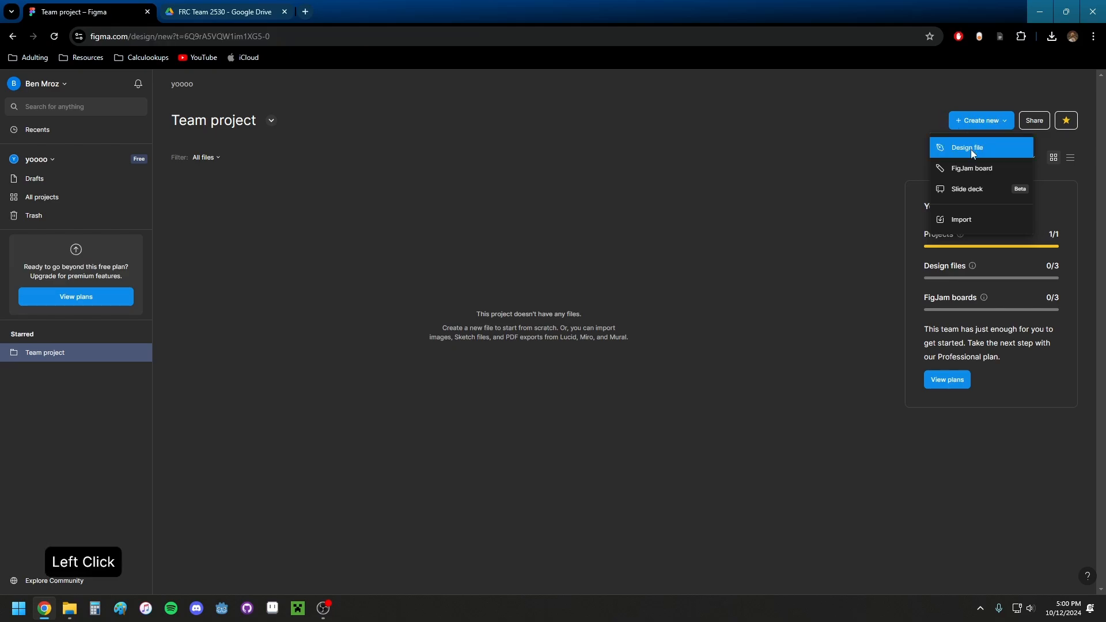
key(ctrl+a)
text(Yoooo)
key(Return)
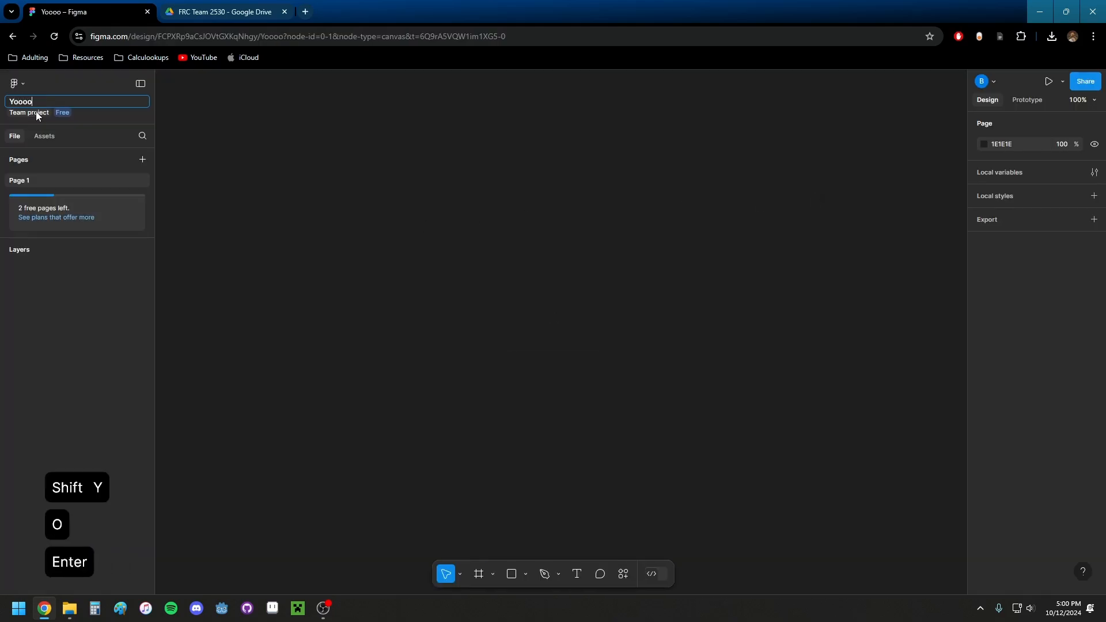
- Draw a frame about 389 × 373 on the canvas and add the text "yooo!" in its upper-left area
click(478, 574)
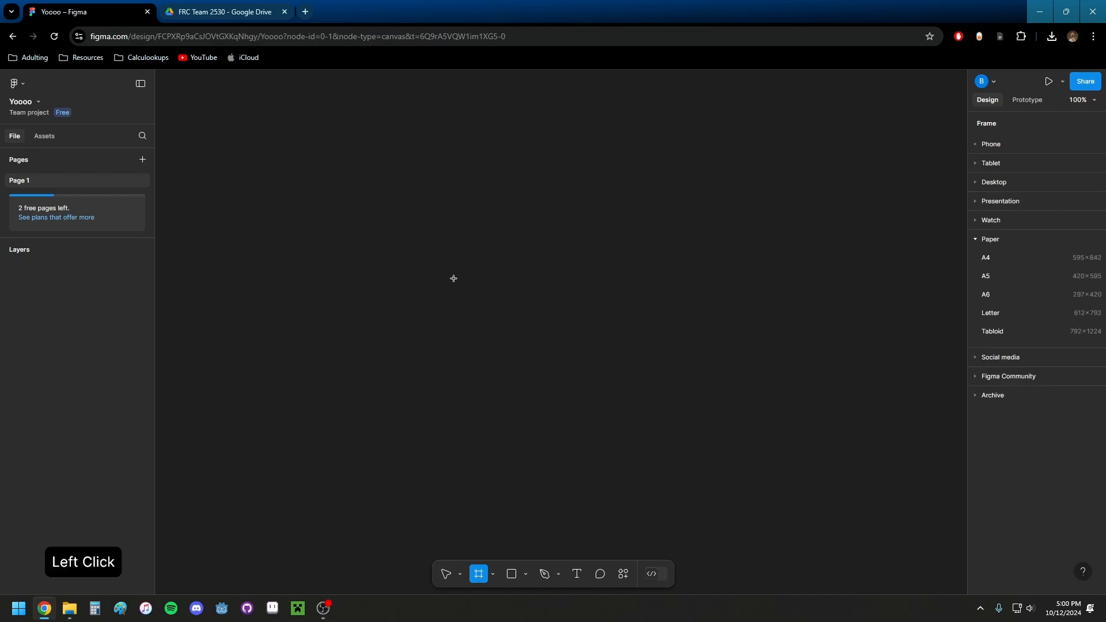
drag(413, 240, 638, 455)
click(576, 574)
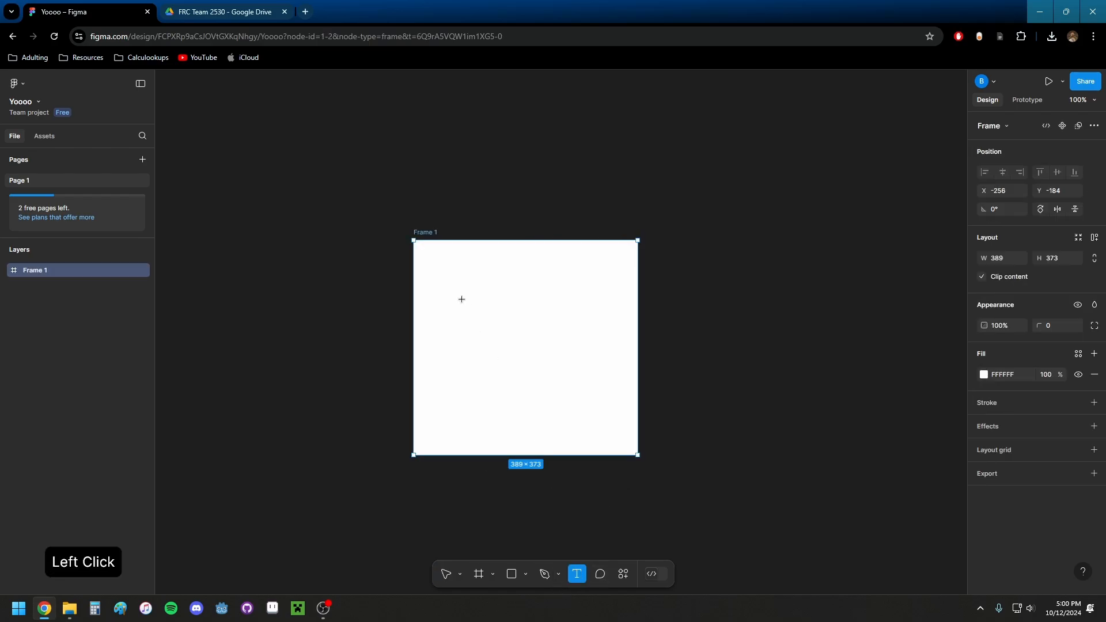
click(461, 299)
text(yooo)
key(Return)
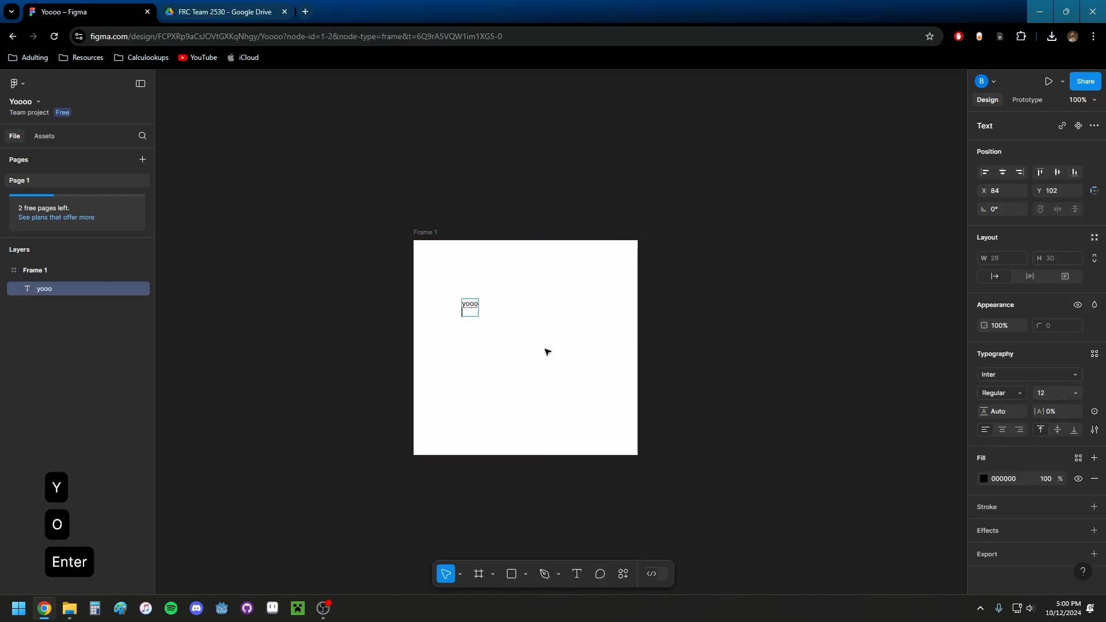
key(BackSpace)
text(!)
key(Return)
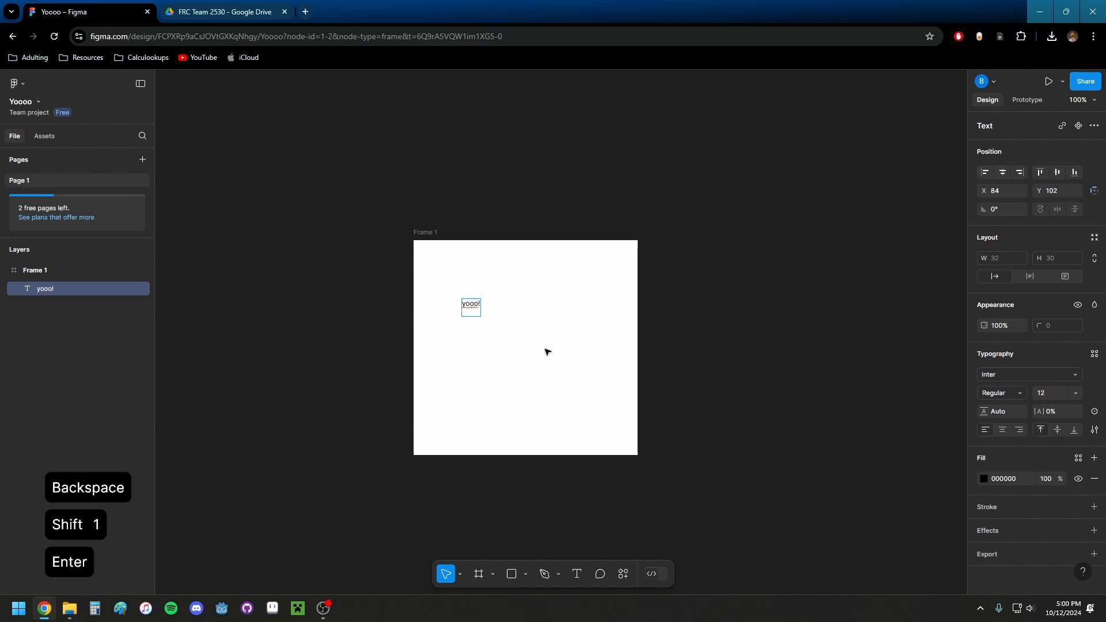
click(547, 352)
scroll(522, 326, up, 5)
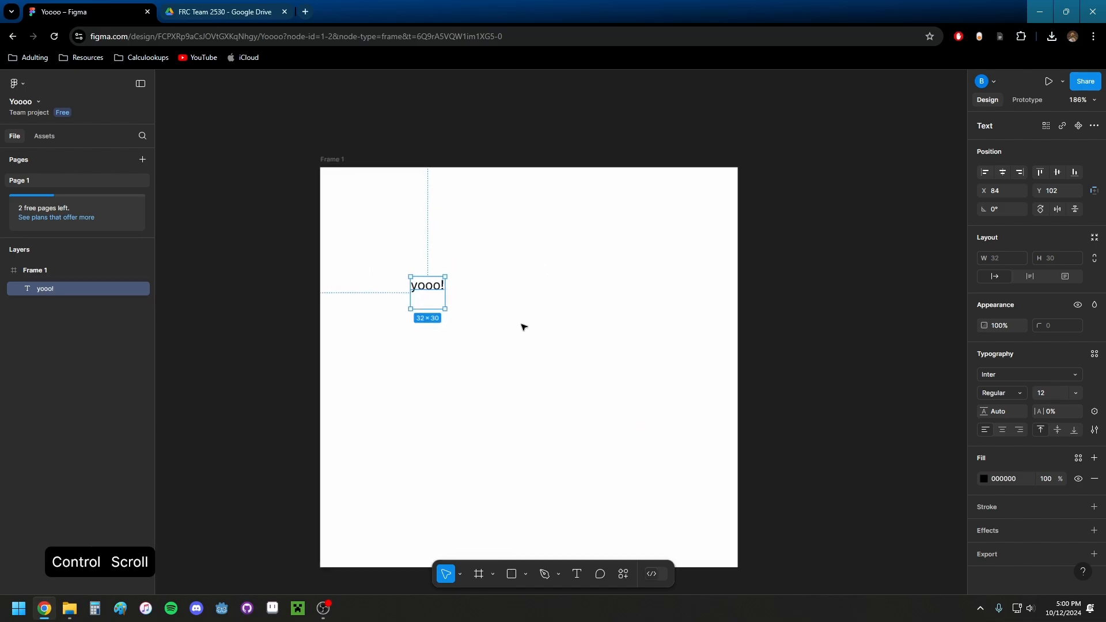
scroll(551, 286, down, 3)
scroll(521, 251, up, 1)
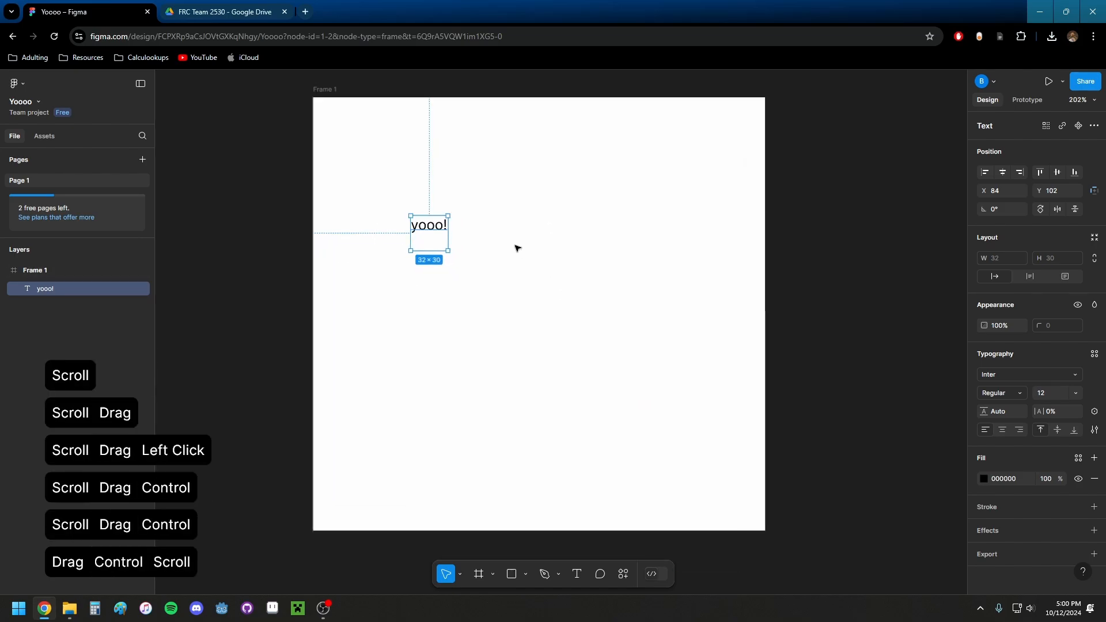
click(841, 244)
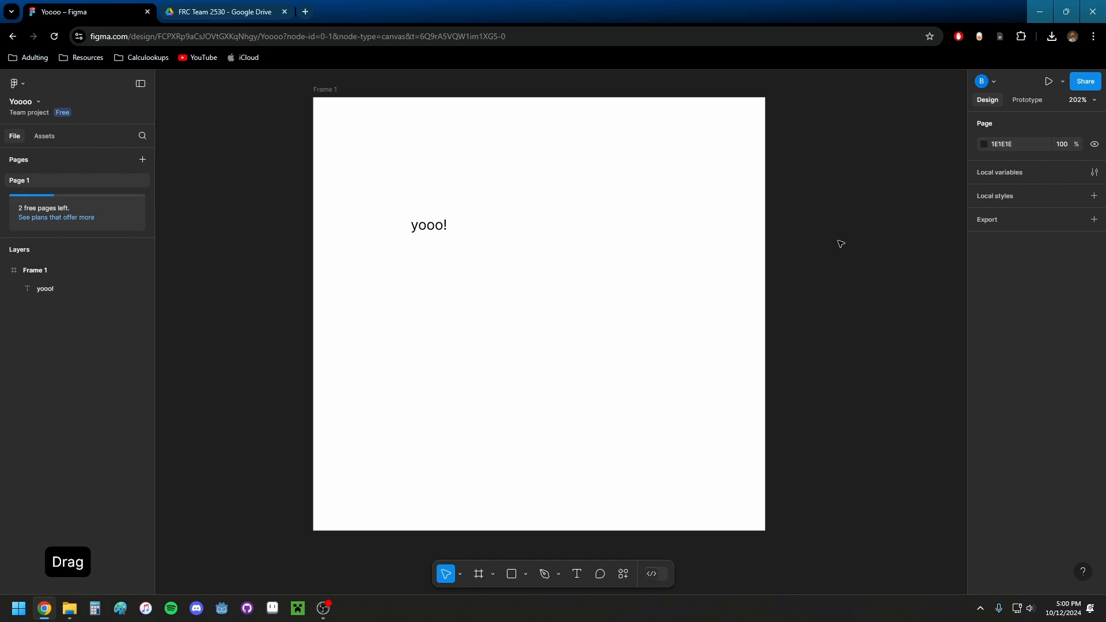
- Duplicate the design's browser tab, view the Team project's files in the copy, and return to the Yoooo design
right_click(91, 15)
click(147, 134)
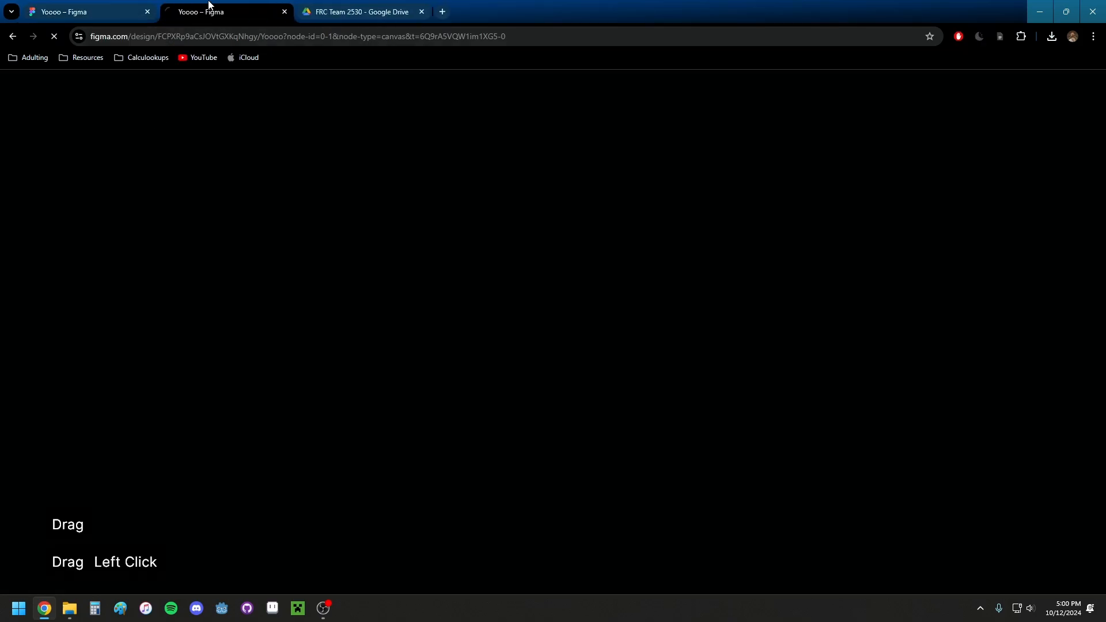
click(10, 37)
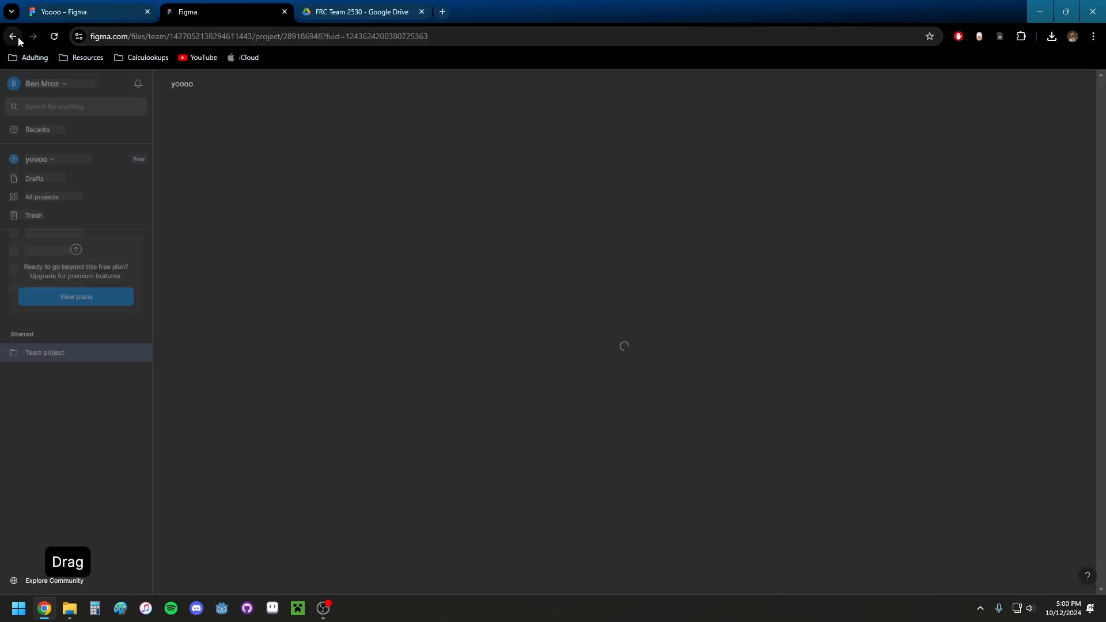
click(286, 216)
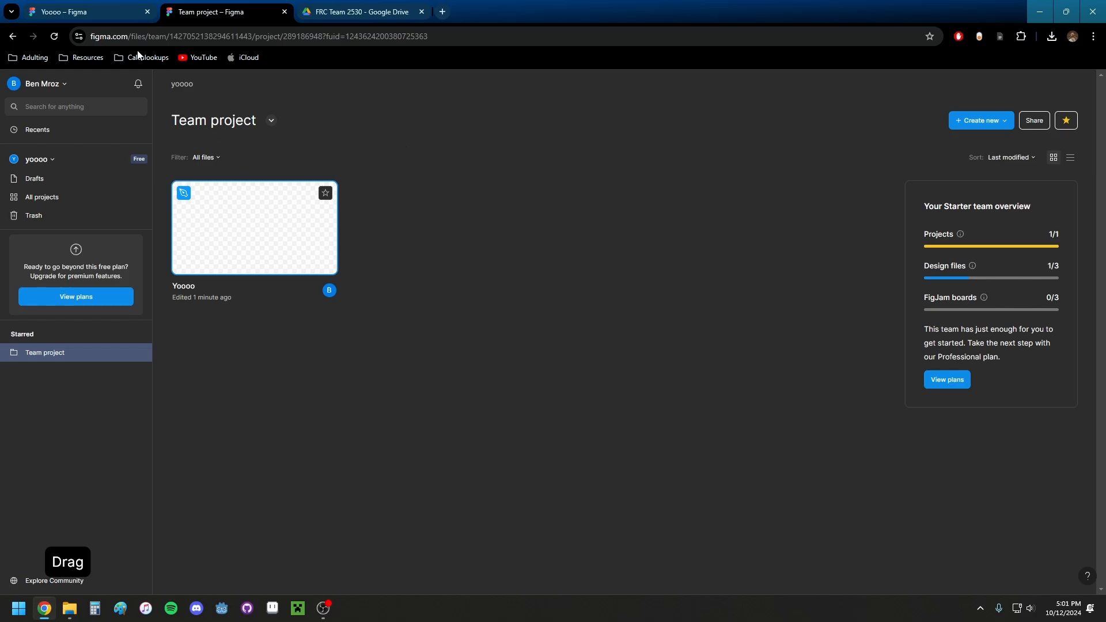
click(83, 14)
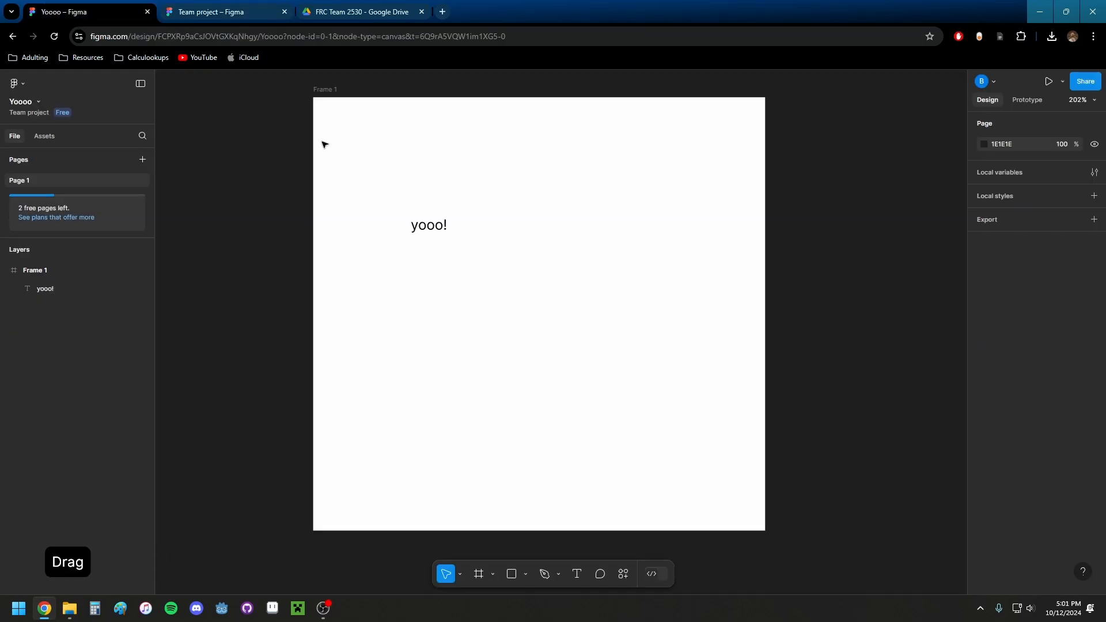
- Save a local copy of the Yoooo design and view the downloaded Yoooo.fig in its folder
click(23, 87)
mouse_move(36, 154)
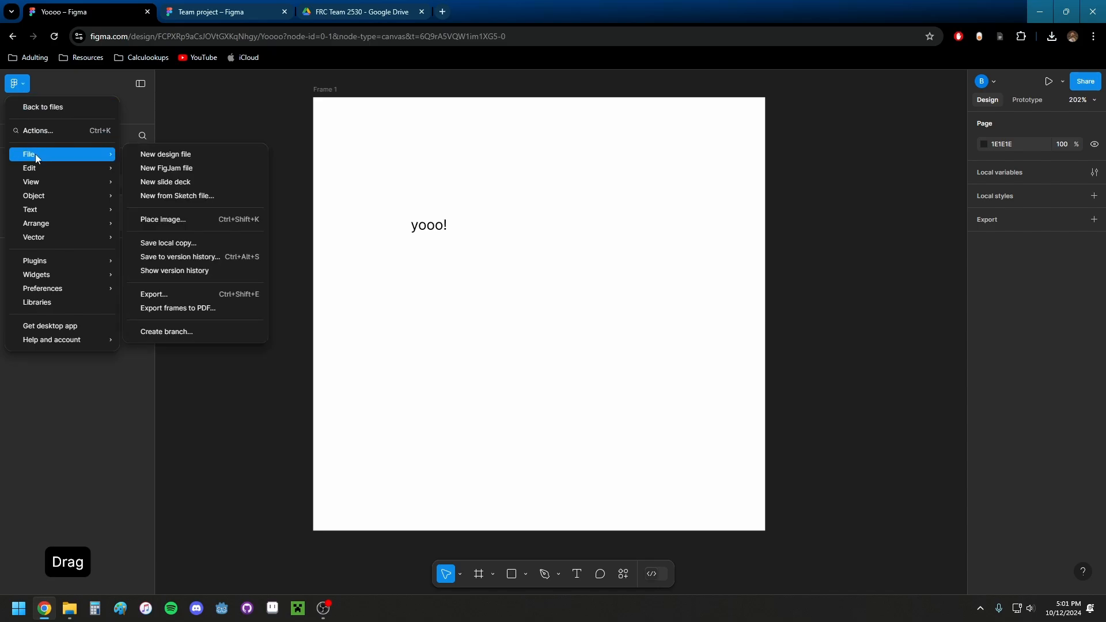
click(175, 242)
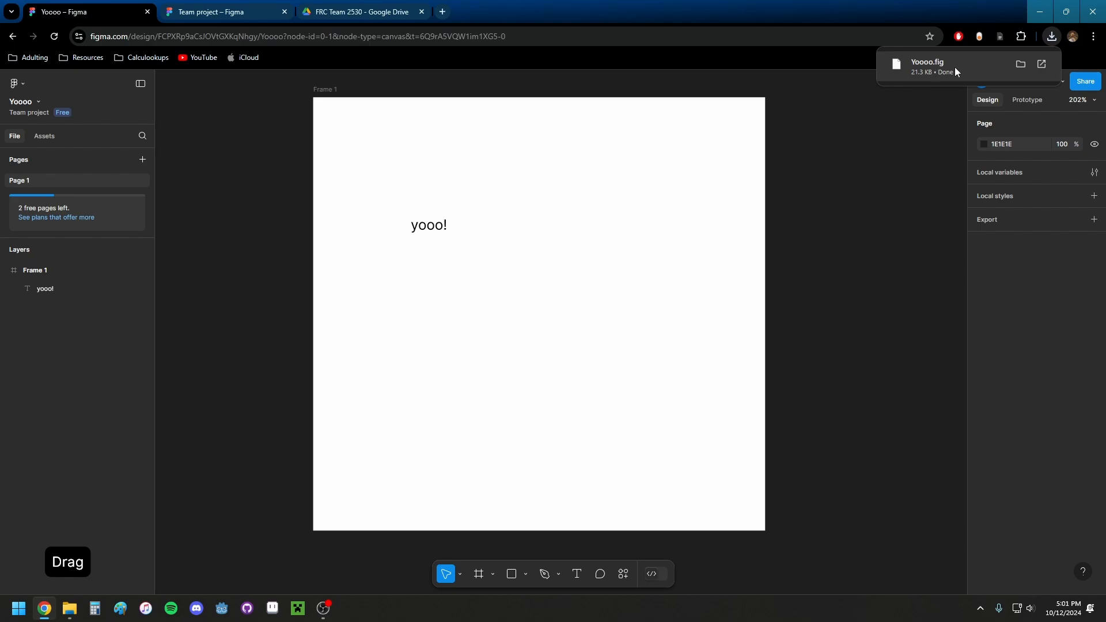
click(1021, 64)
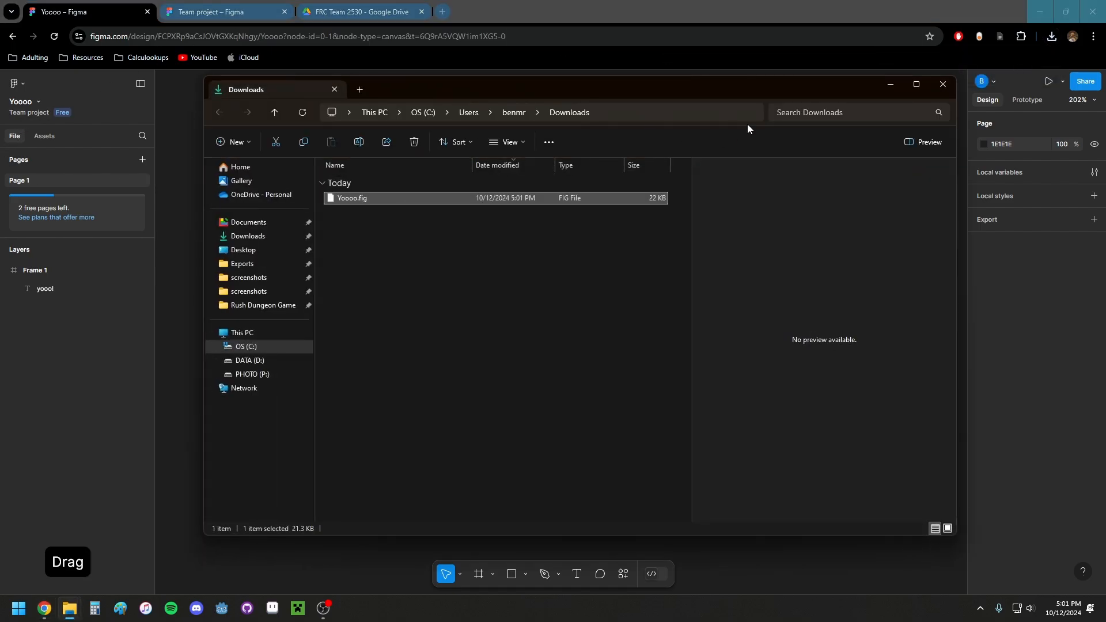
click(891, 85)
- Go back to the Team project's files and move the Yoooo file to trash
click(22, 88)
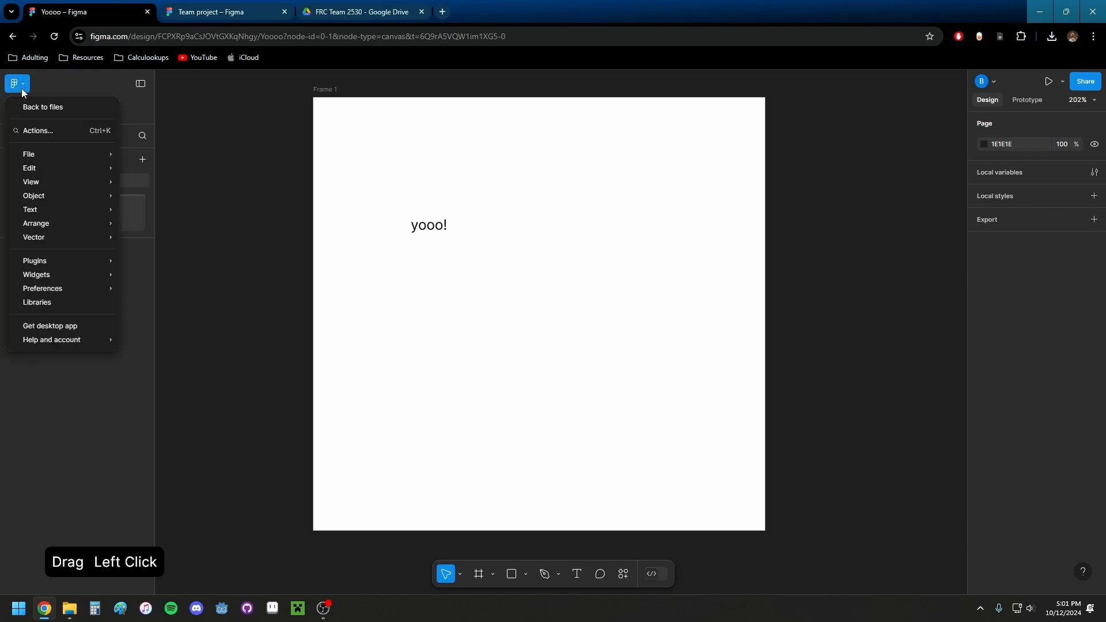
click(27, 106)
click(238, 251)
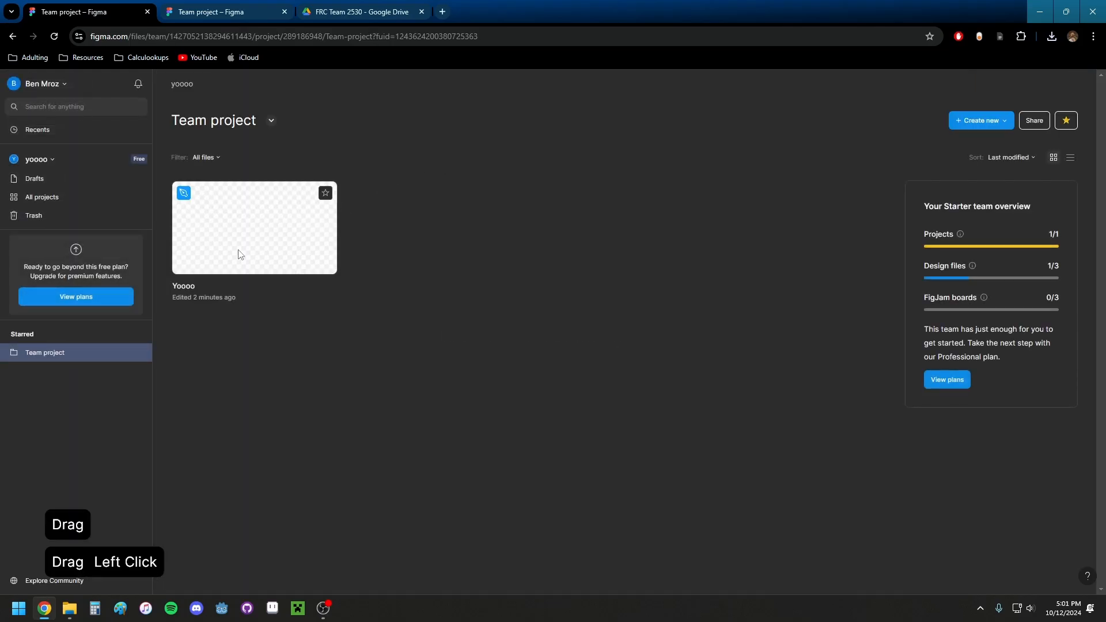
key(Delete)
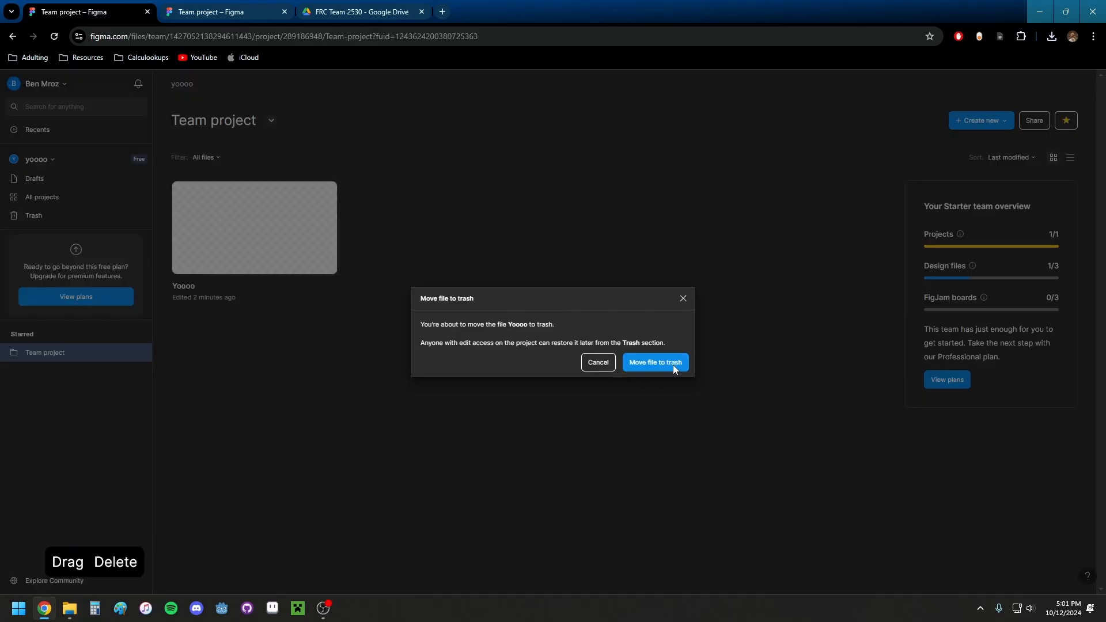
click(673, 364)
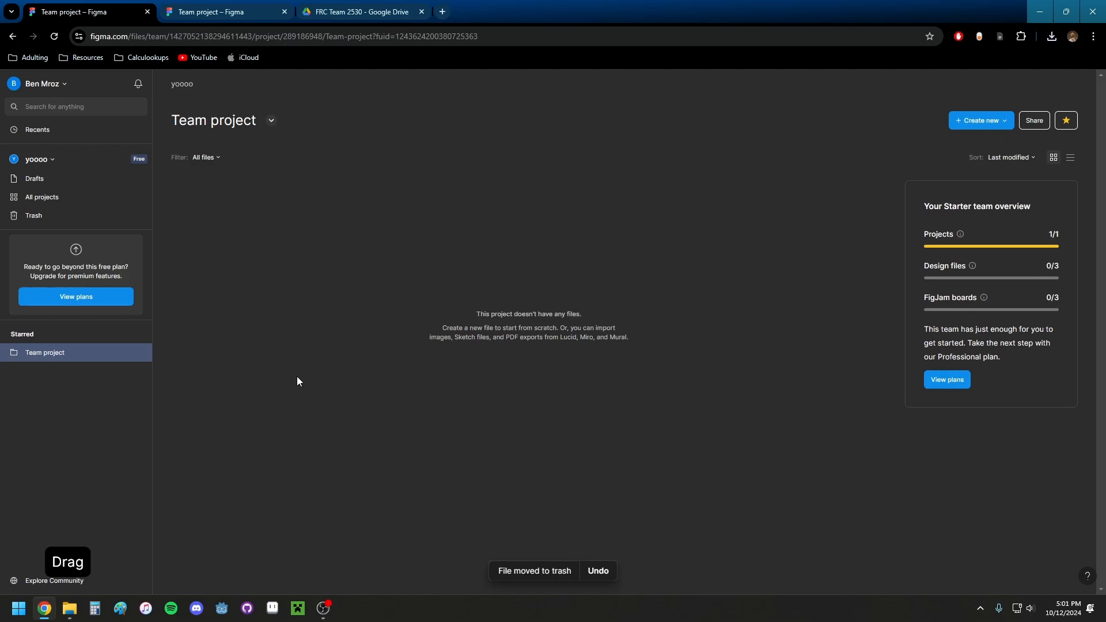
- Import Yoooo.fig from the Downloads folder into the Team project and close the import summary
mouse_move(69, 617)
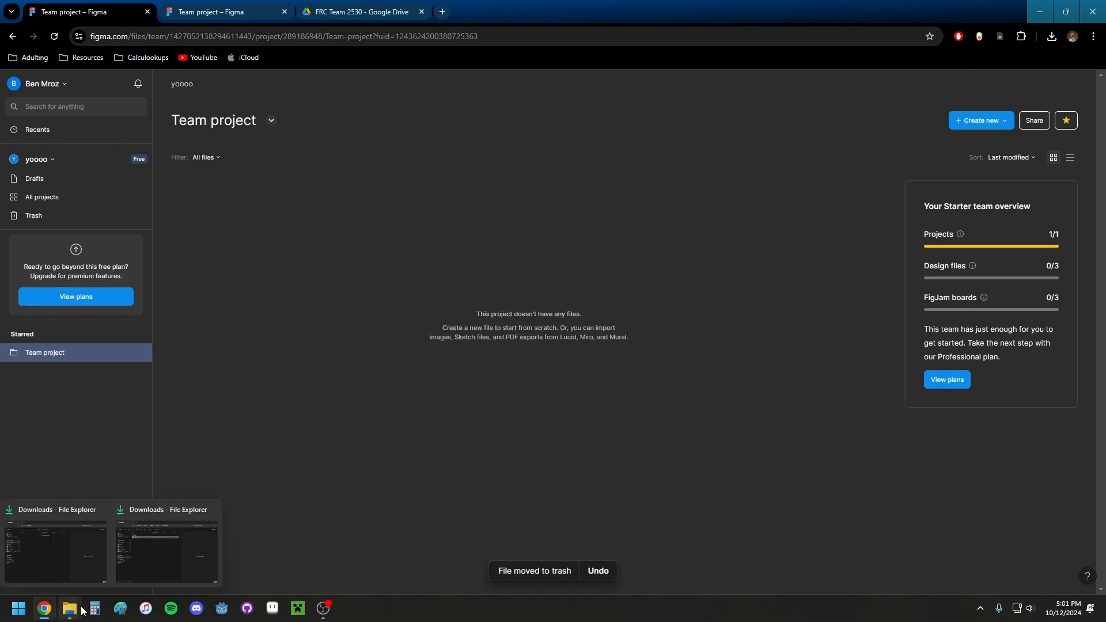
click(167, 548)
drag(398, 199, 181, 234)
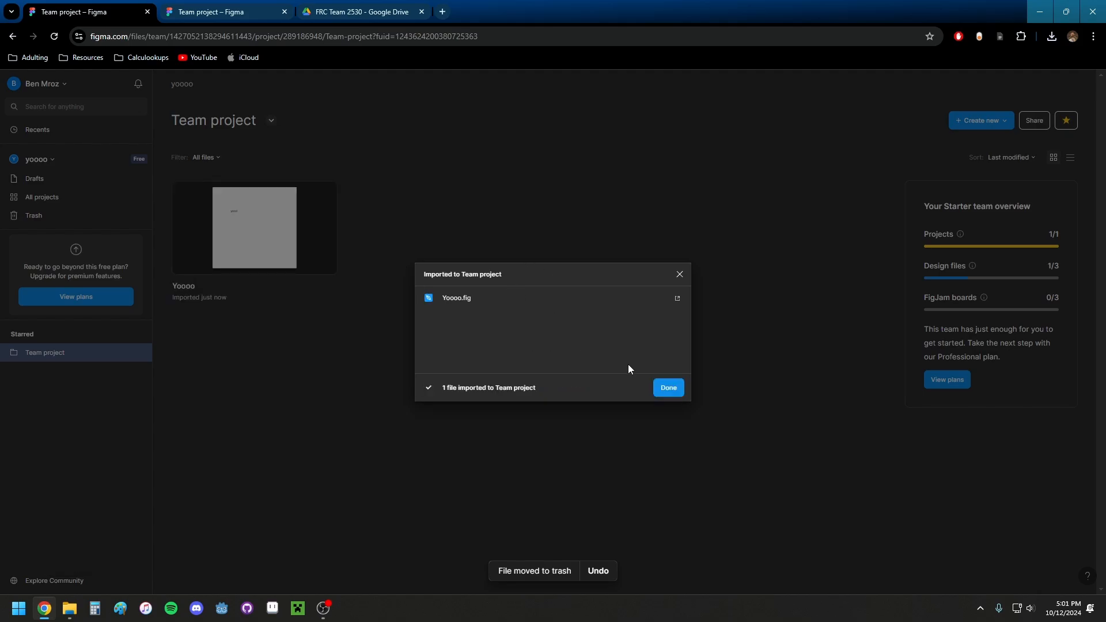
click(665, 388)
- Open the imported Yoooo file and examine its frame and text
double_click(319, 224)
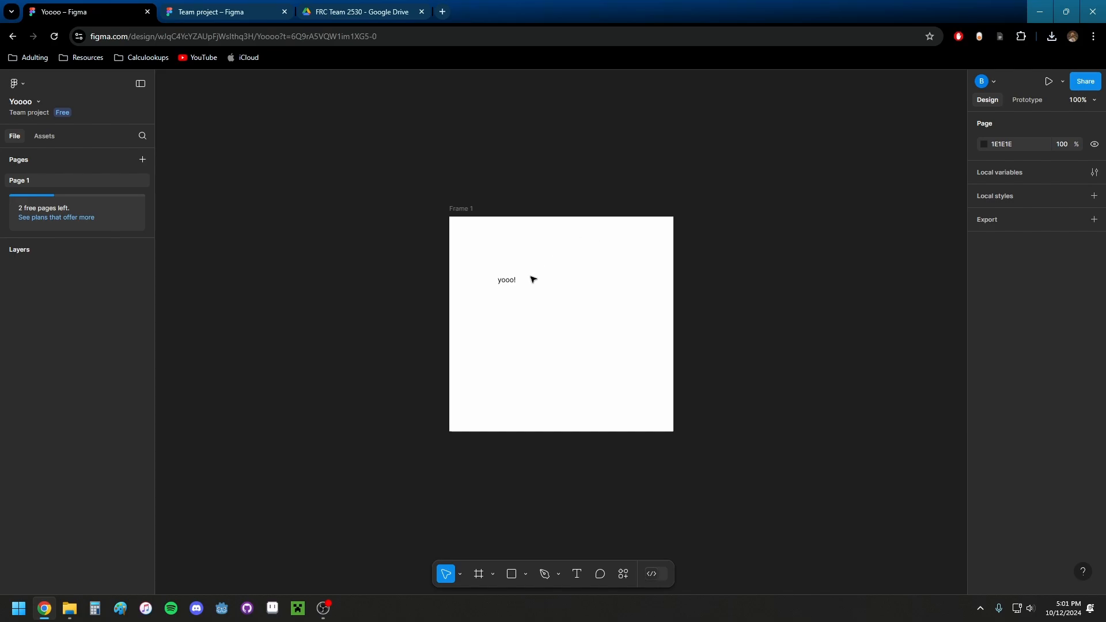
scroll(529, 281, up, 3)
scroll(530, 281, down, 2)
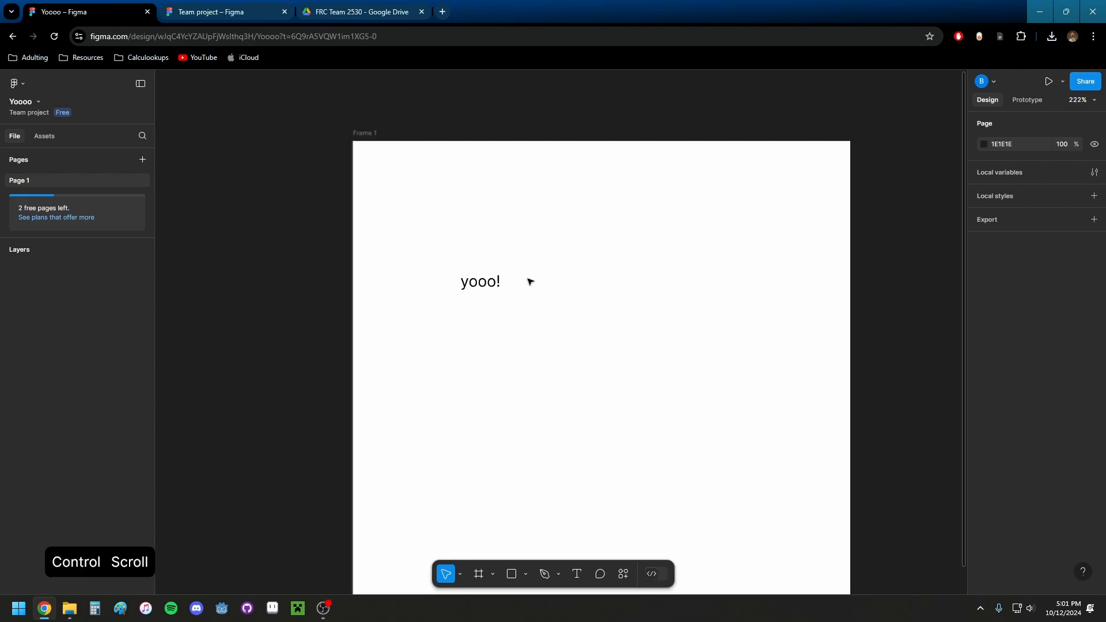
drag(547, 296, 479, 237)
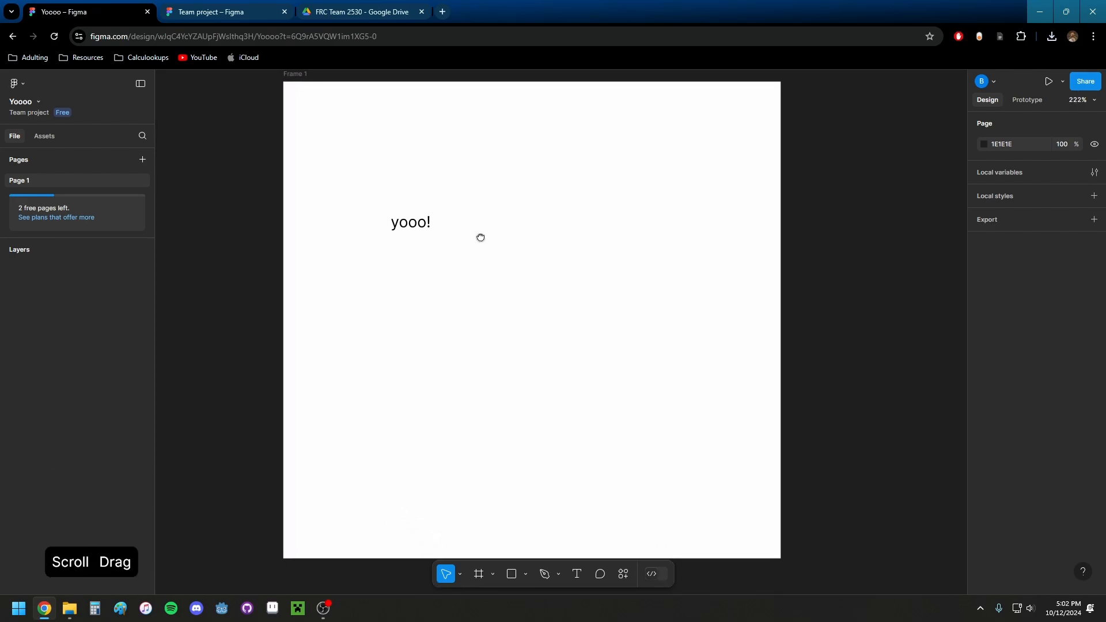
- Switch to Google Drive and, from the FRC Team 2530 folder, open Graphics, T-Shirts, 2024 and its Figma Source Files folder
click(481, 239)
scroll(481, 240, down, 1)
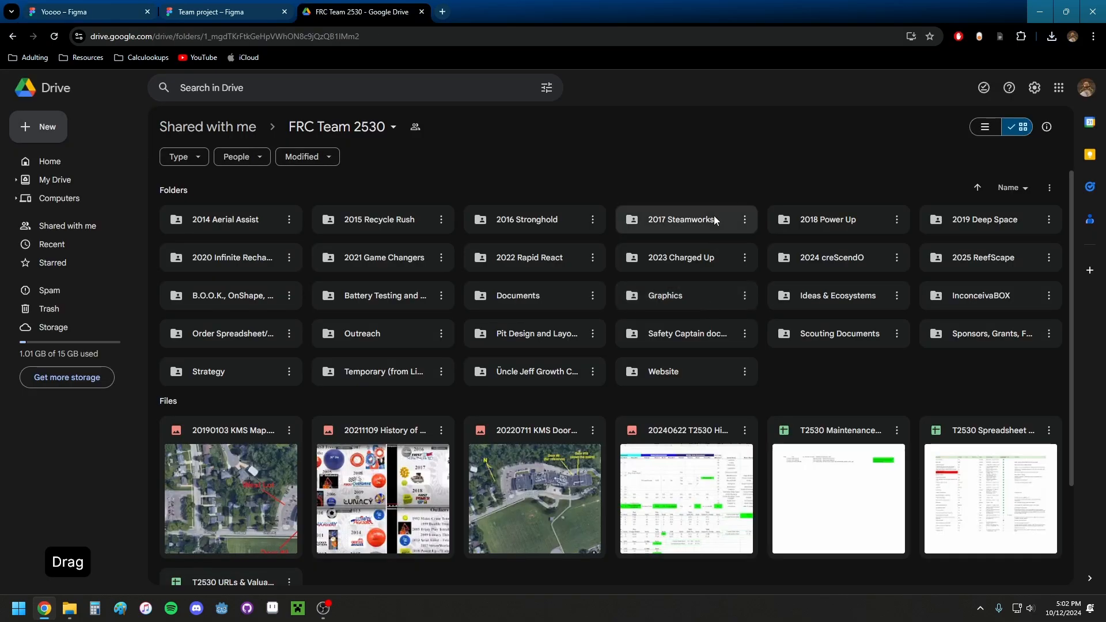
double_click(689, 300)
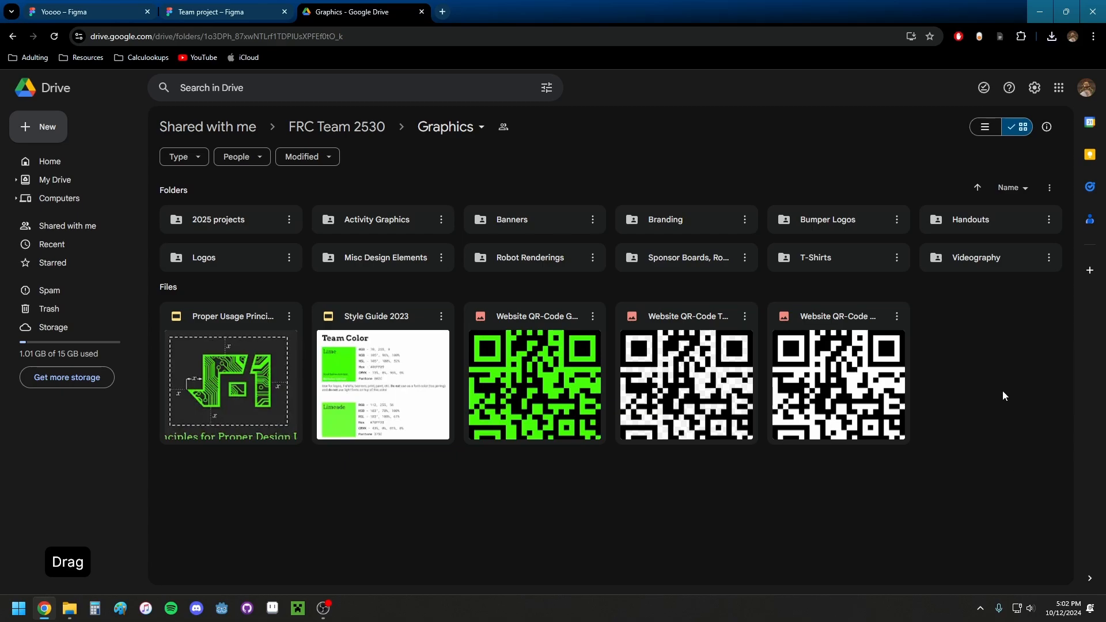
double_click(832, 257)
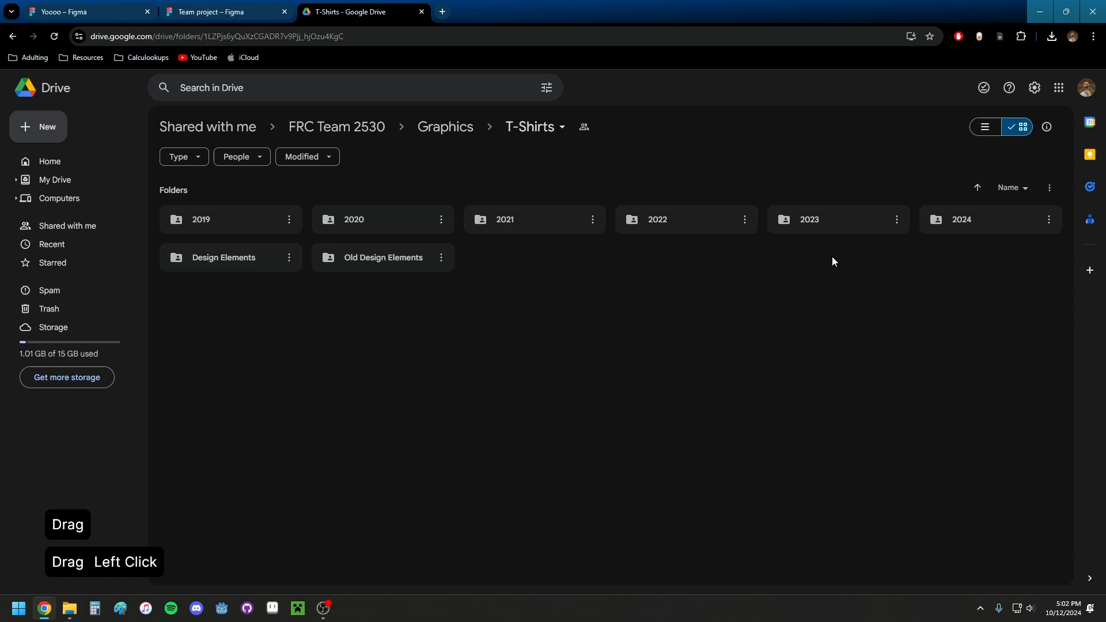
click(991, 228)
double_click(974, 225)
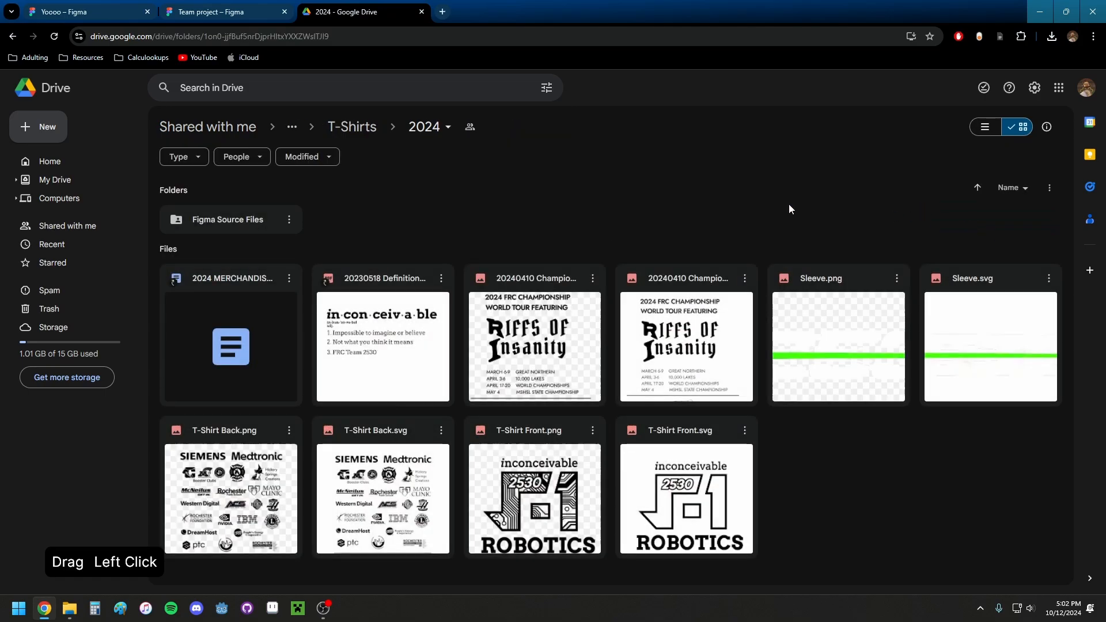
scroll(816, 476, down, 2)
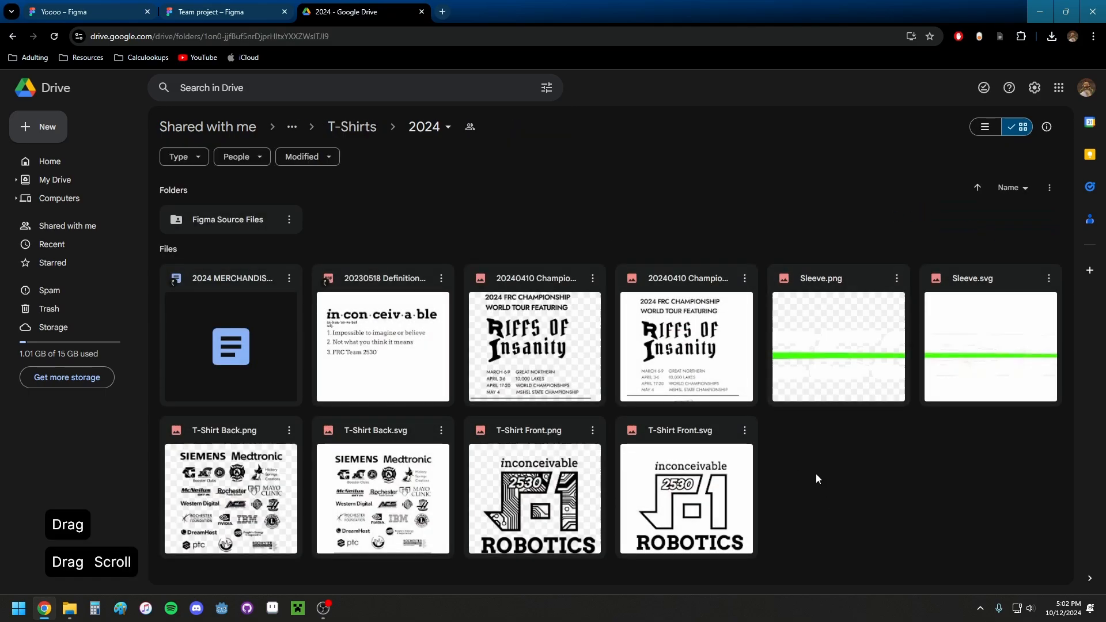
double_click(214, 220)
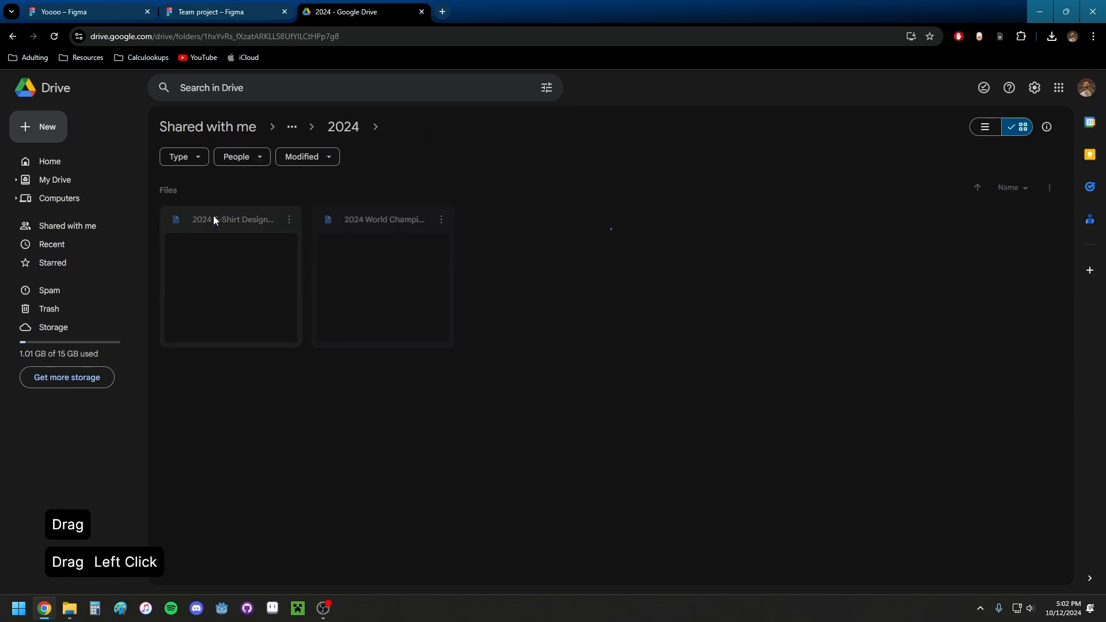
- Check the file details of 2024 T-Shirt Designs.fig and download the file
click(233, 247)
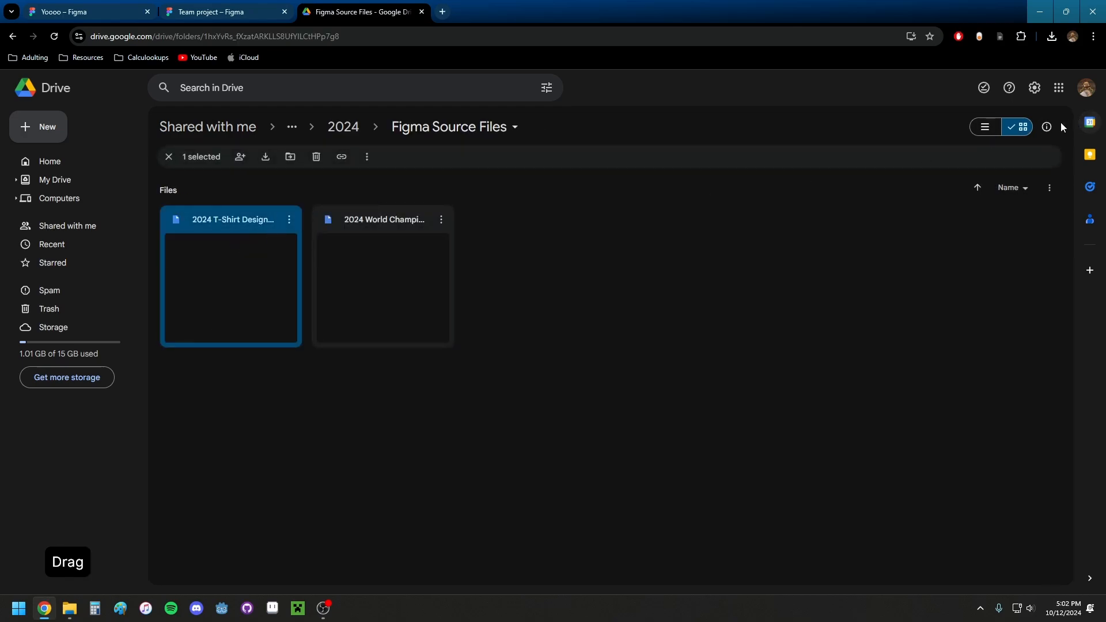
click(1046, 127)
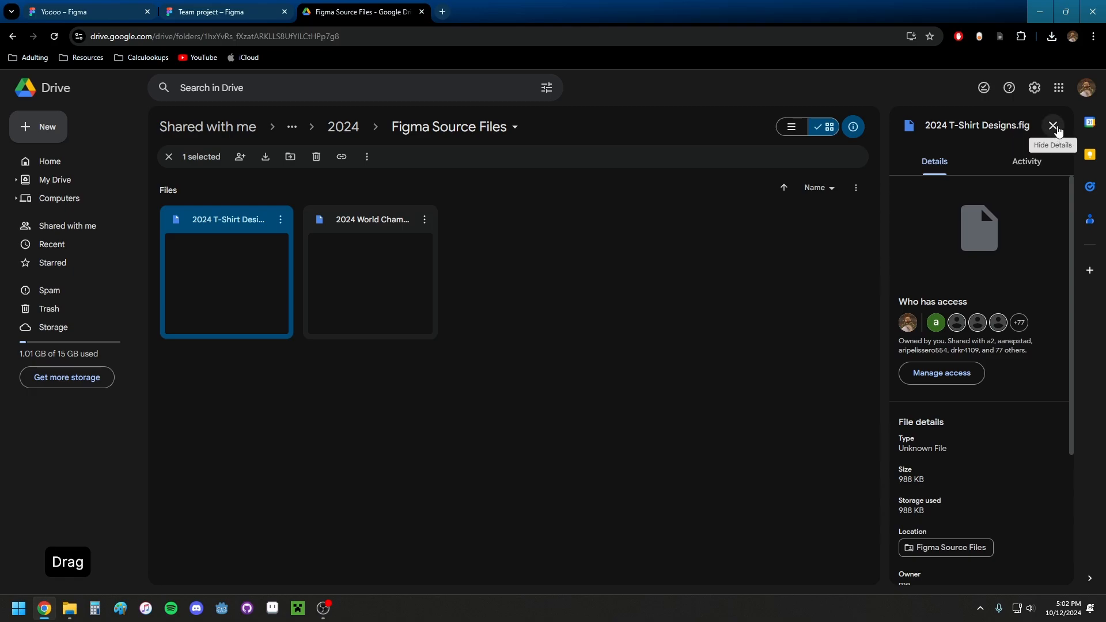
click(1053, 125)
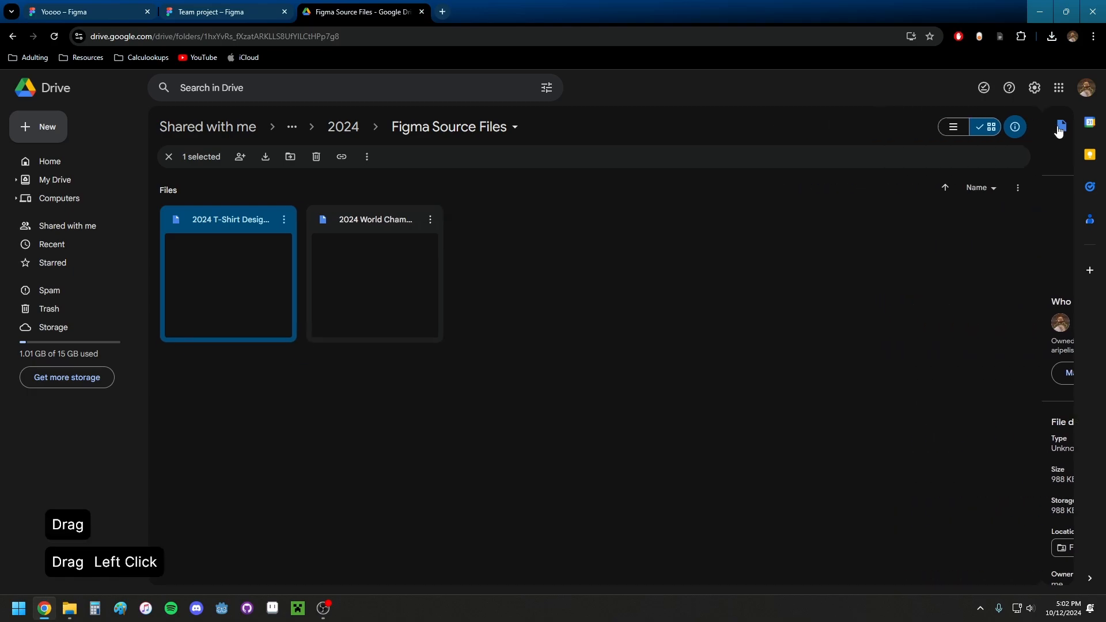
right_click(245, 252)
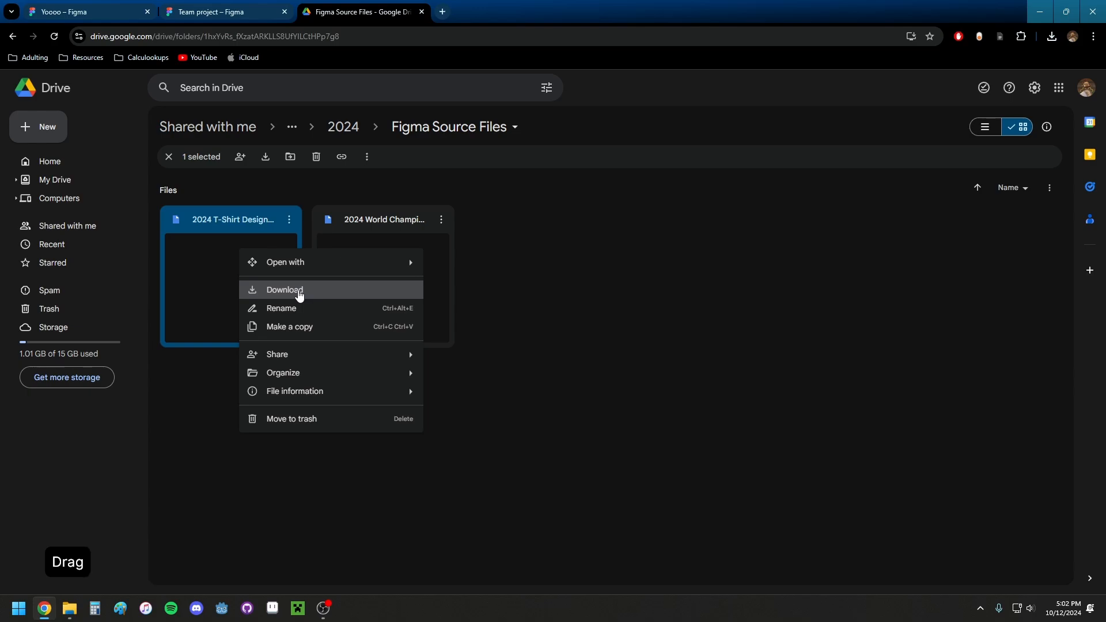
click(299, 293)
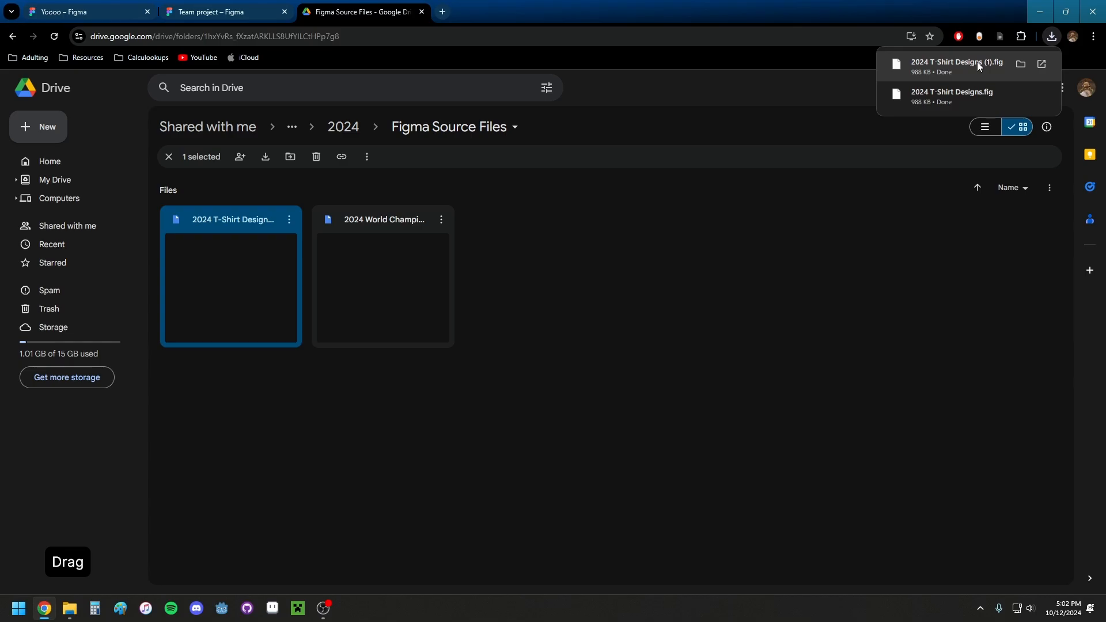
- Switch to Figma's Team project, import the downloaded 2024 T-Shirt Designs (1).fig from the recent downloads, and open the imported design
click(87, 11)
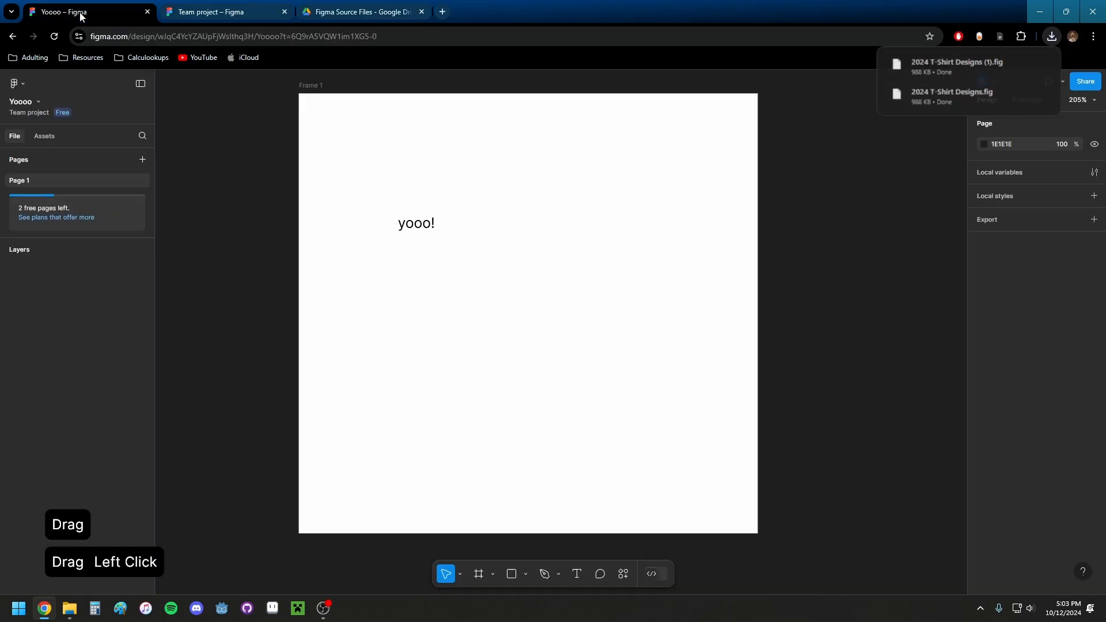
click(201, 13)
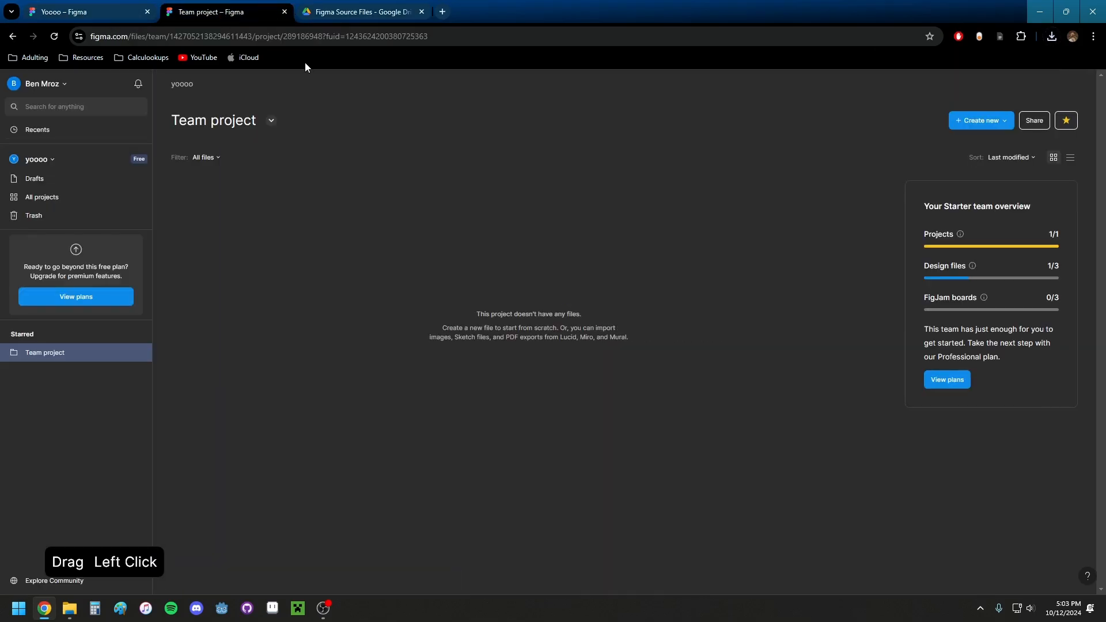
click(1051, 36)
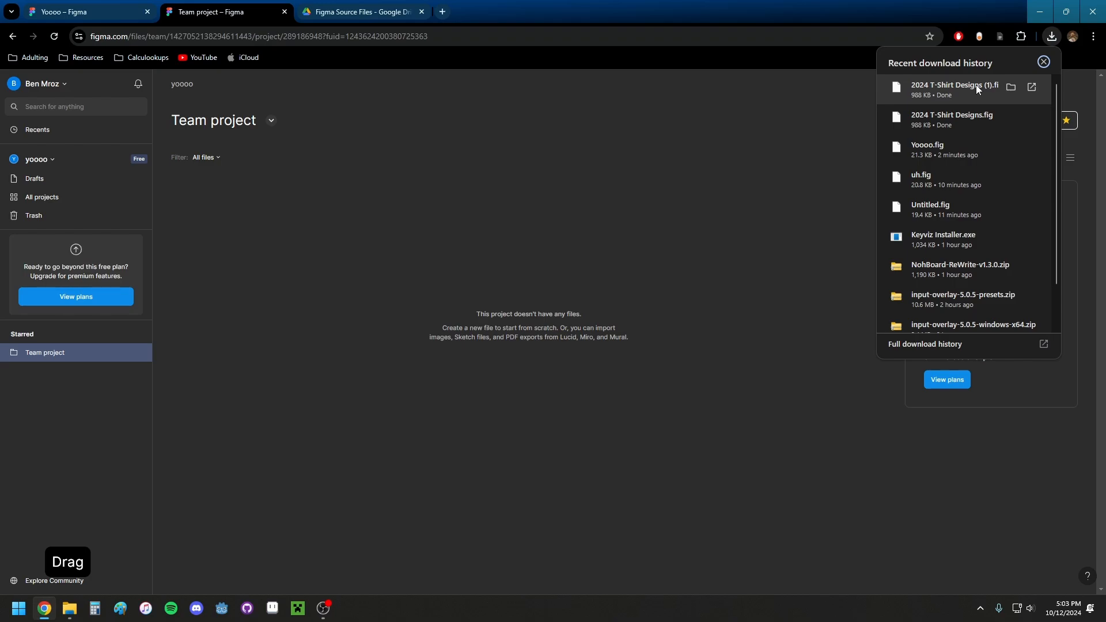
drag(978, 84, 566, 185)
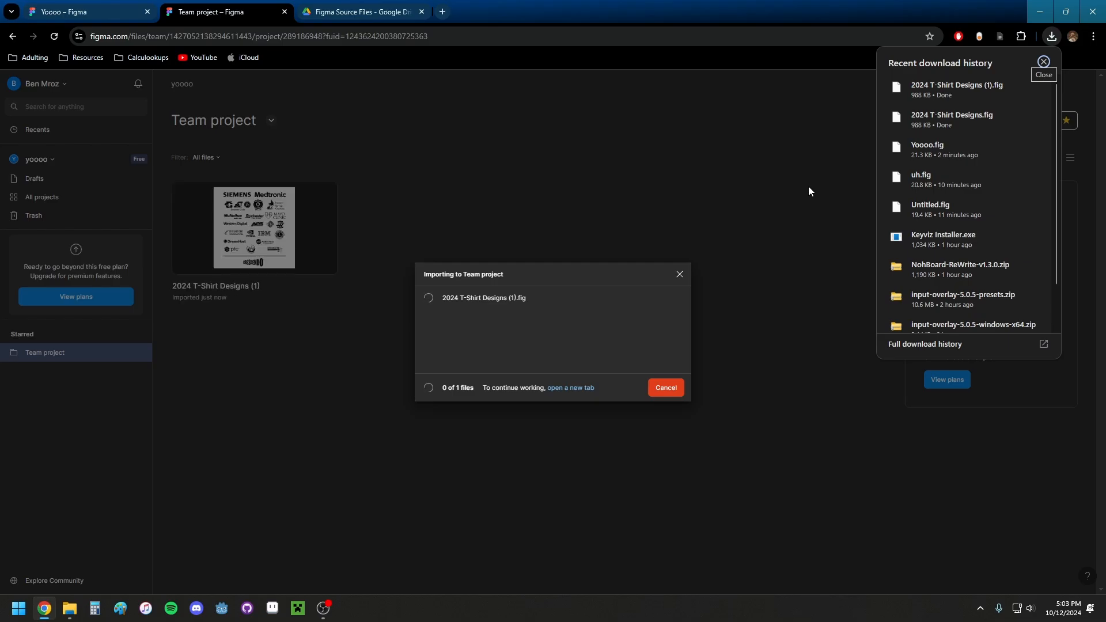
click(672, 386)
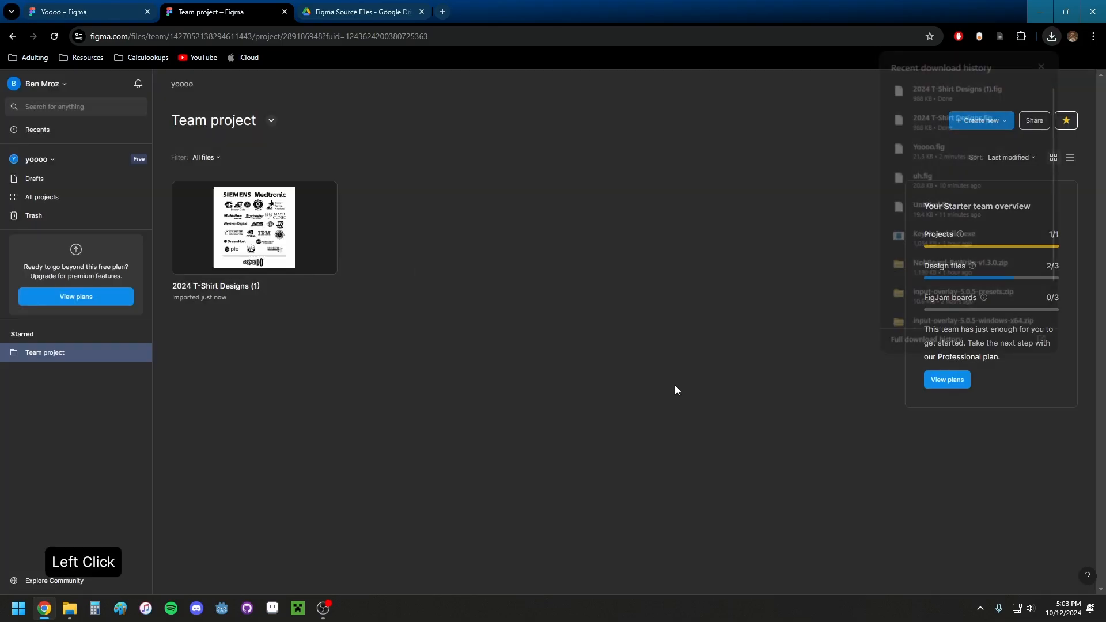
click(257, 214)
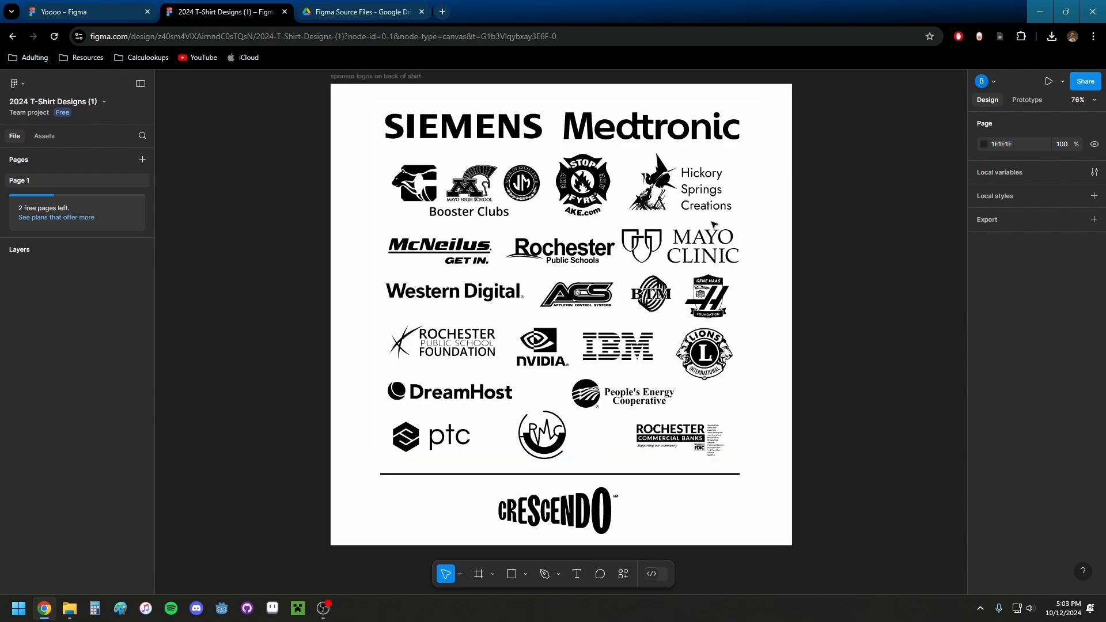
mouse_move(717, 207)
mouse_down()
mouse_move(703, 322)
mouse_move(701, 211)
mouse_up()
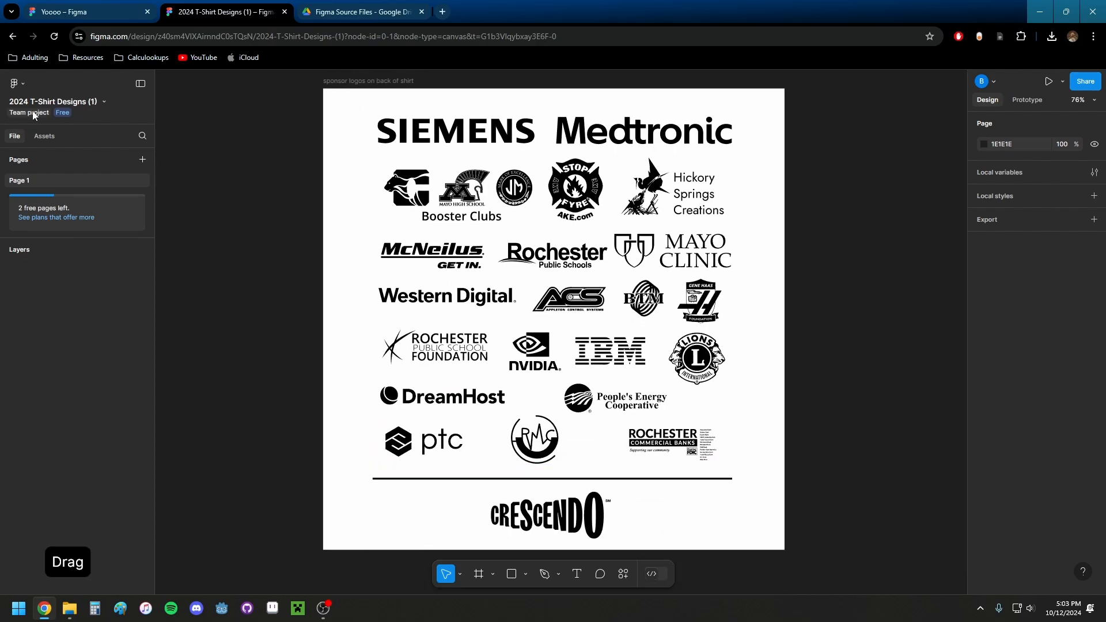
- Save a local copy of the T-shirt design and switch to the Figma Source Files folder in Google Drive
click(17, 83)
mouse_move(46, 154)
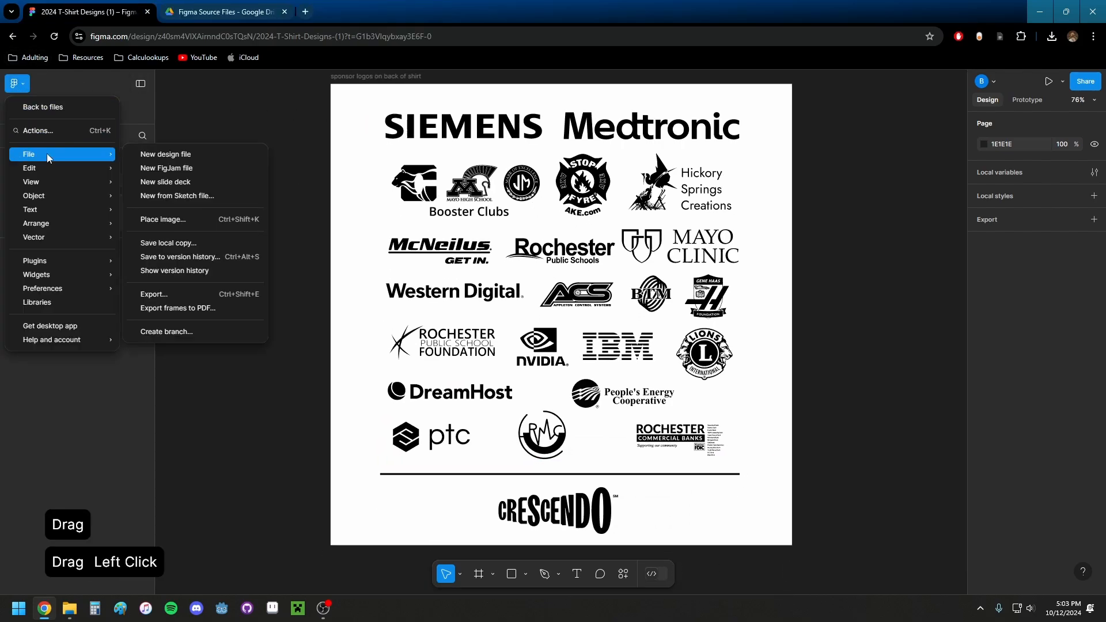
click(168, 242)
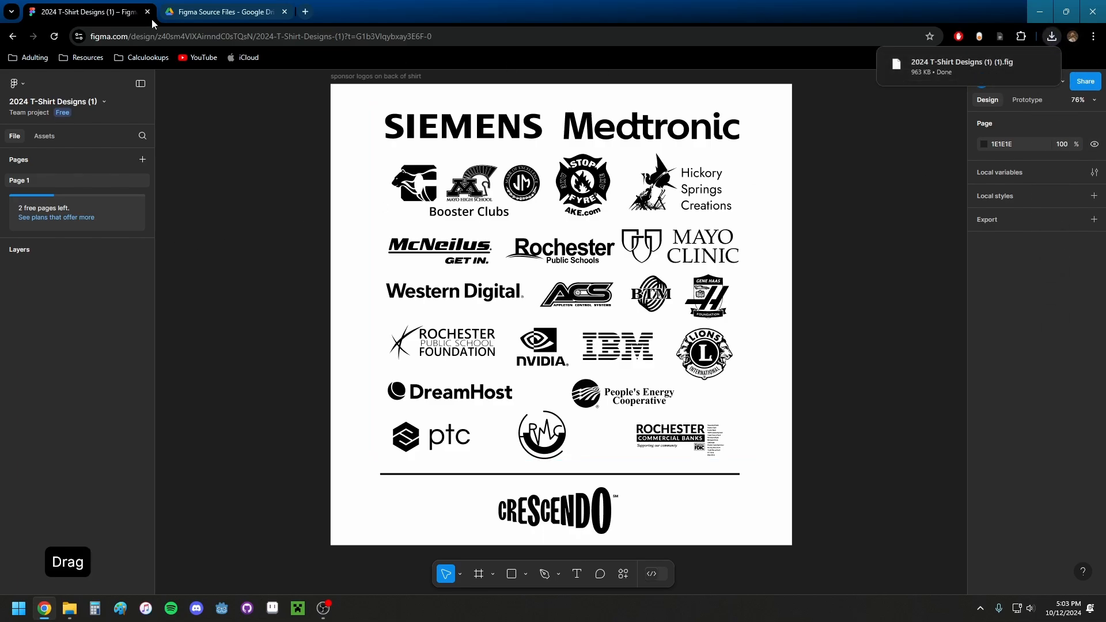
click(205, 13)
click(622, 251)
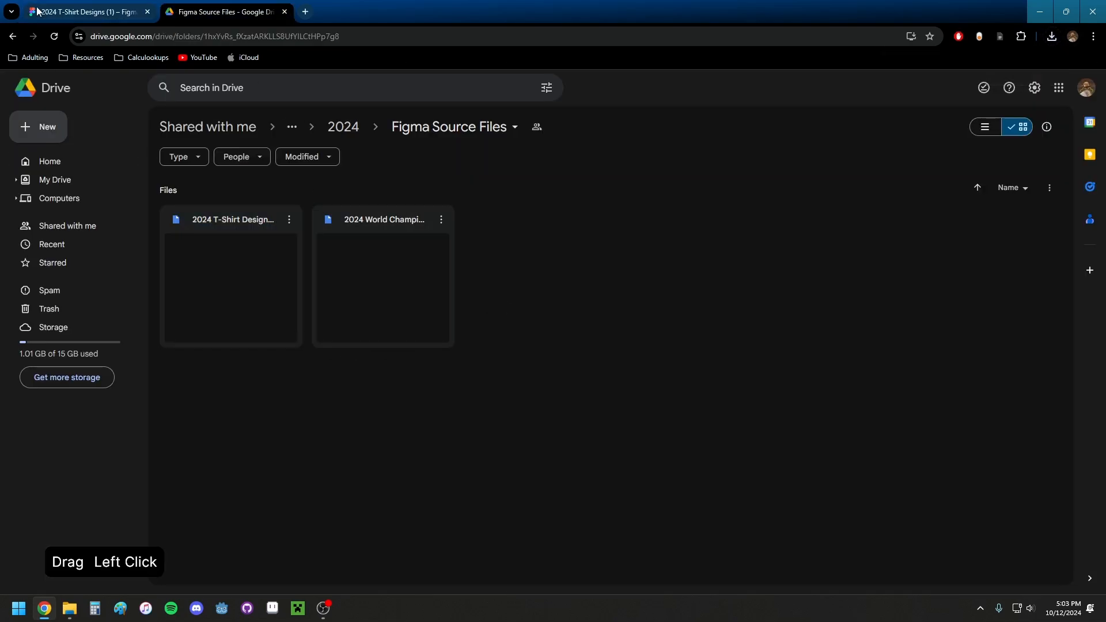
- Return to Figma's Team project files and move both 2024 T-Shirt Designs (1) and Yoooo to trash
click(81, 11)
click(15, 84)
click(43, 106)
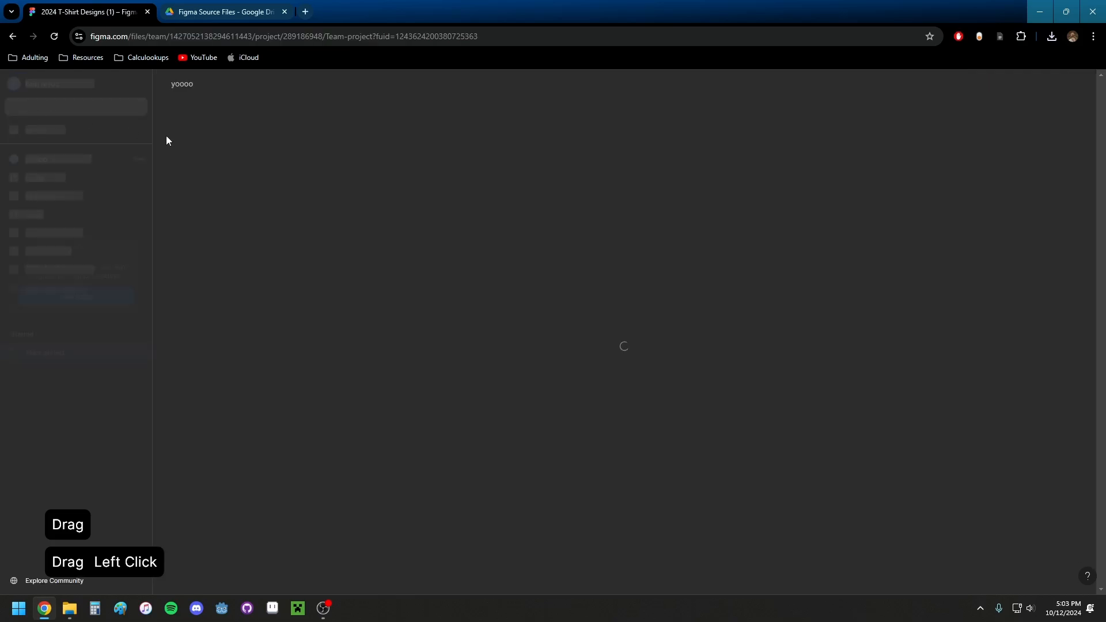
click(423, 243)
shift+click(259, 246)
key(Delete)
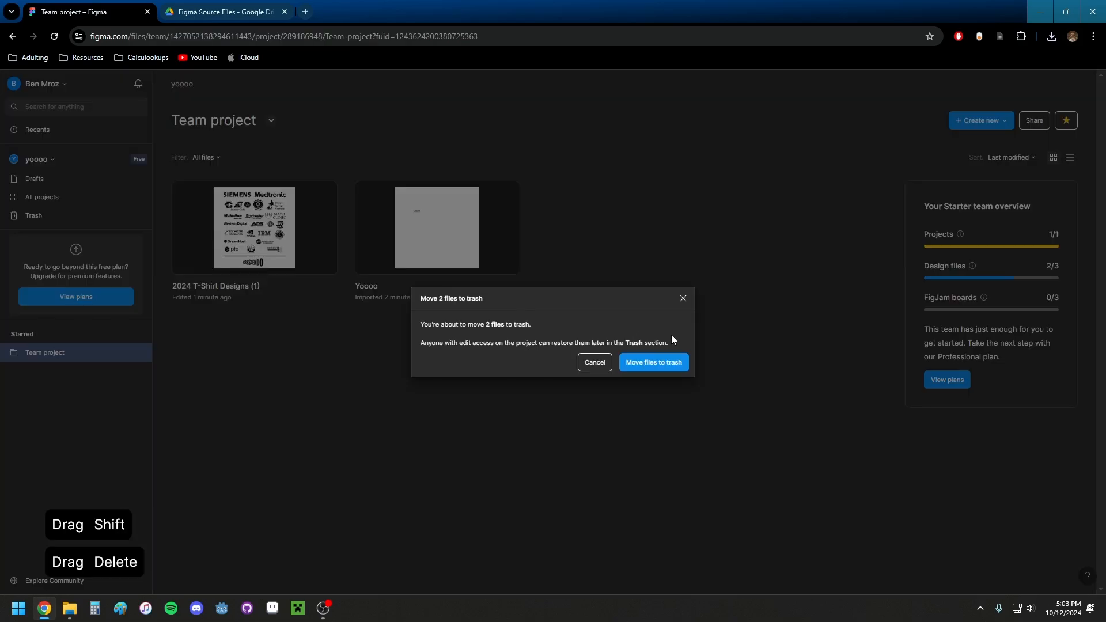
click(659, 360)
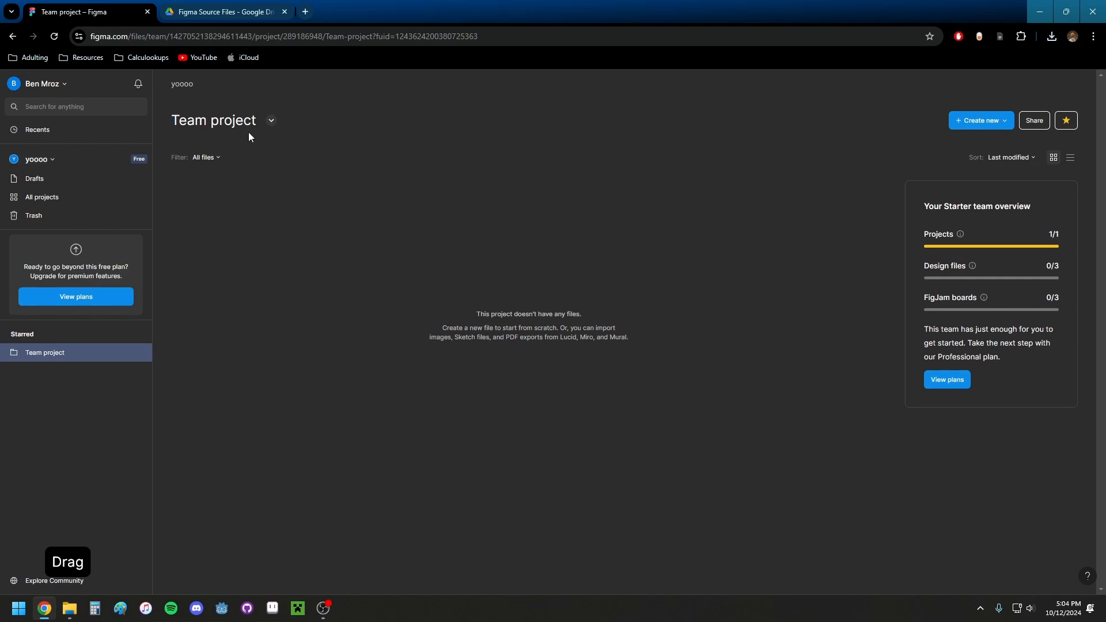
- Create a new design file in the Team project and name it 2024 Figma Tutorial
click(494, 248)
click(1005, 122)
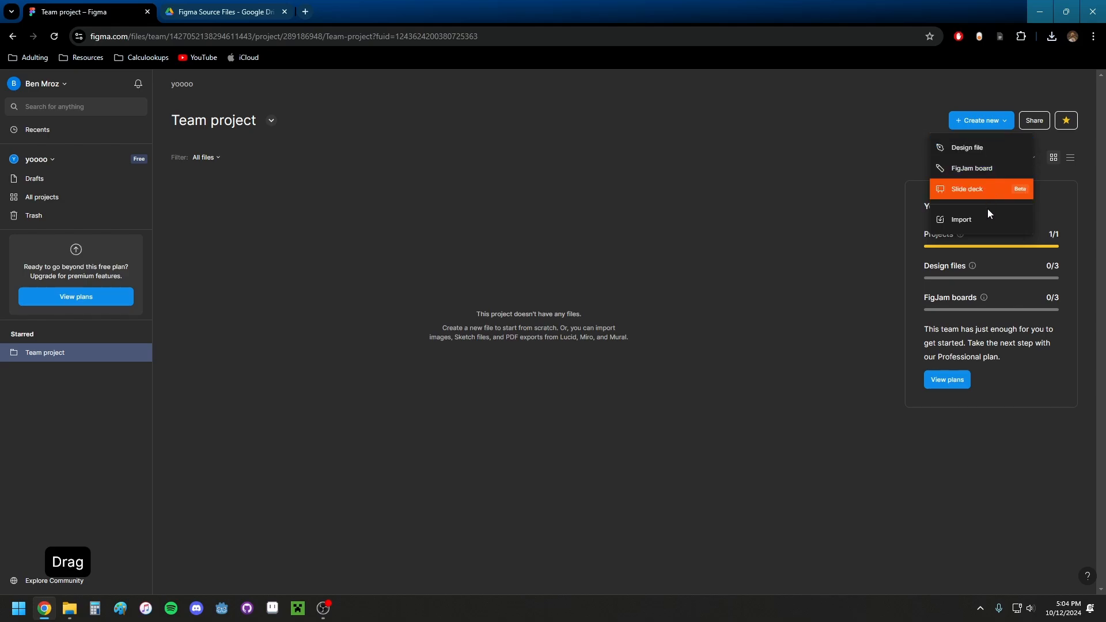
click(993, 147)
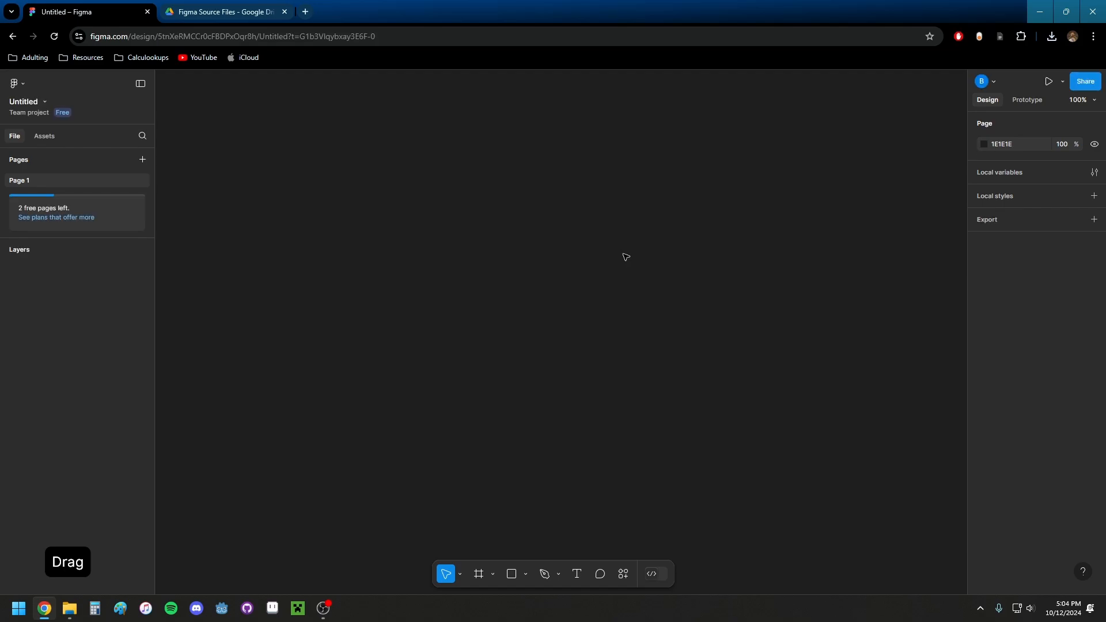
click(26, 103)
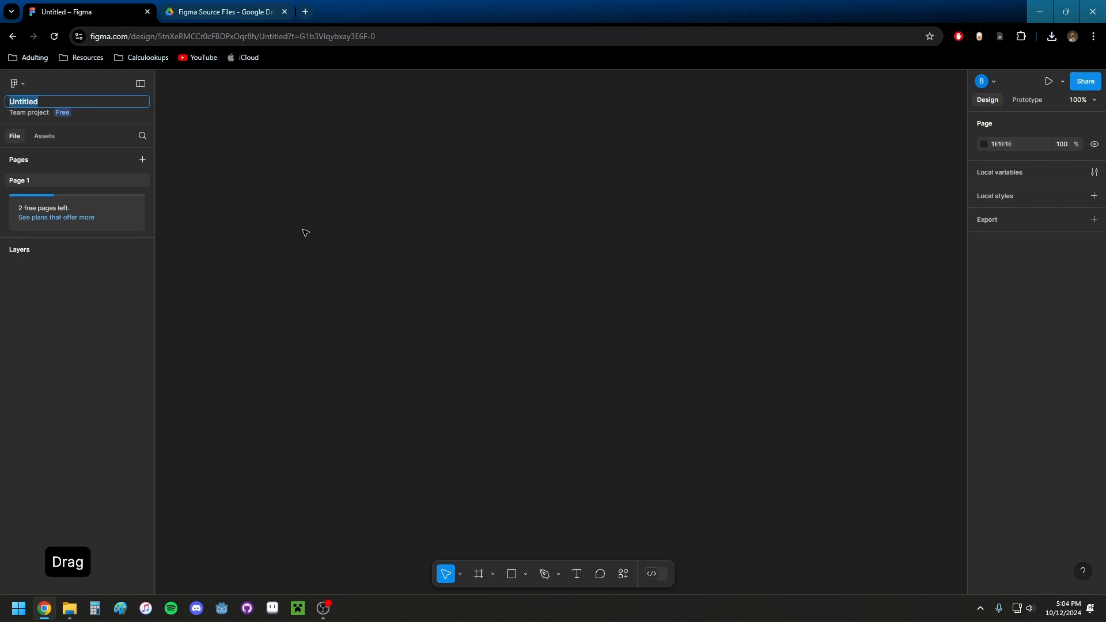
click(10, 102)
text(2024 Figma Tutorial)
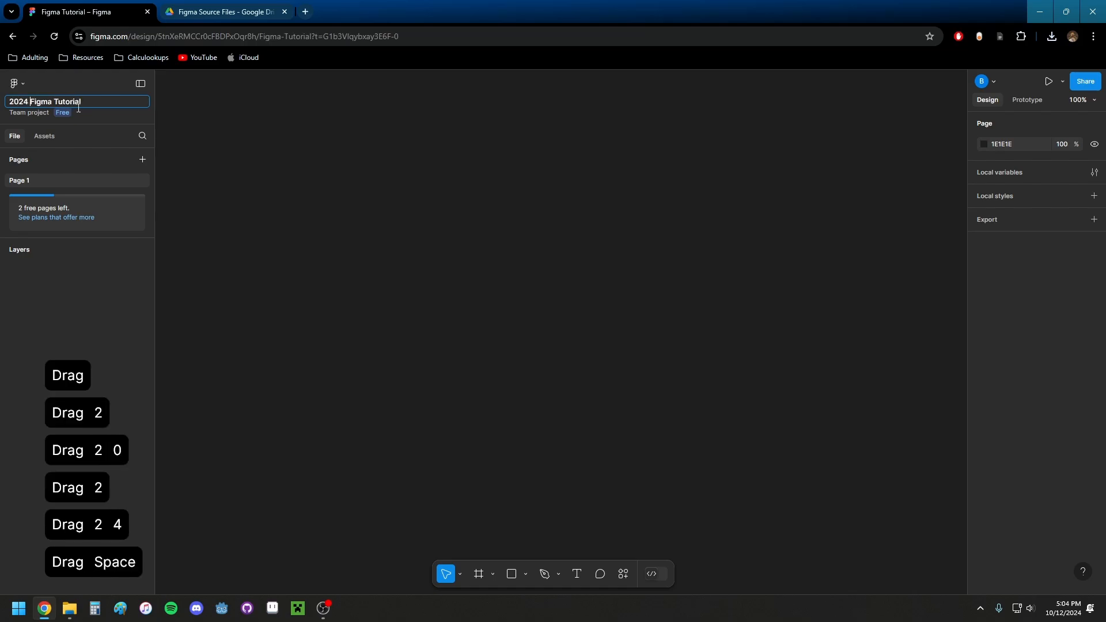
key(Return)
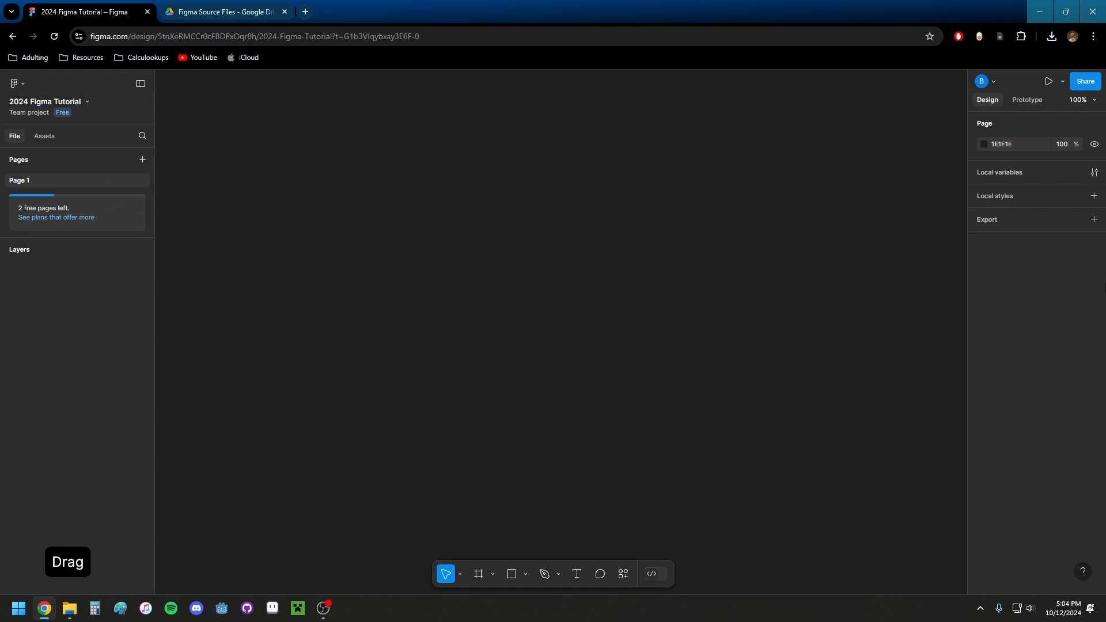
- Collapse the list of pages above the layers
click(6, 165)
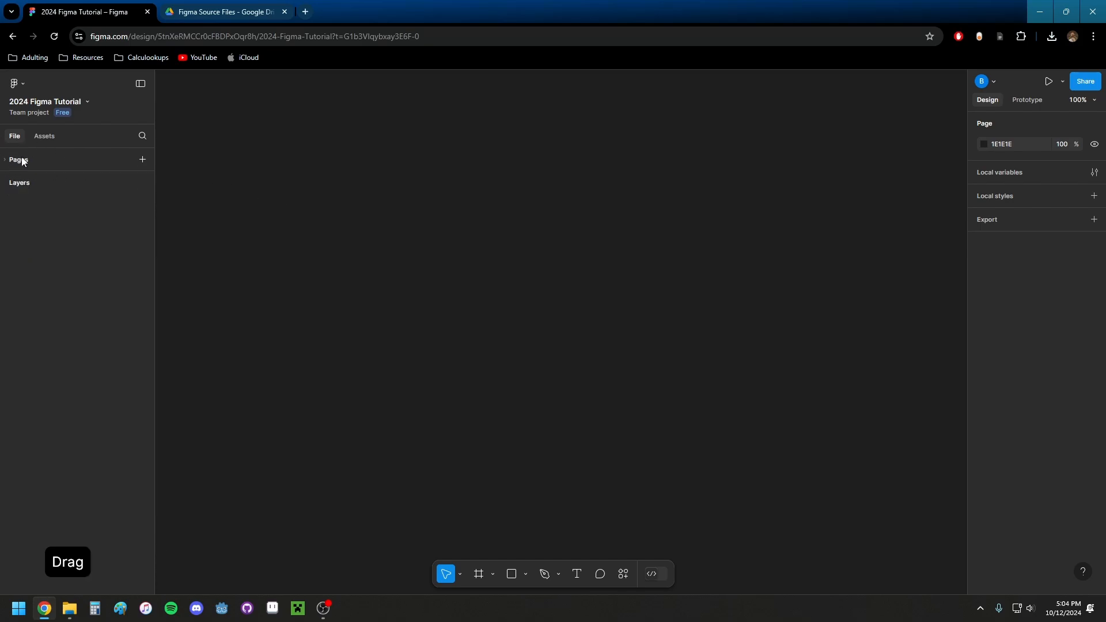
click(5, 185)
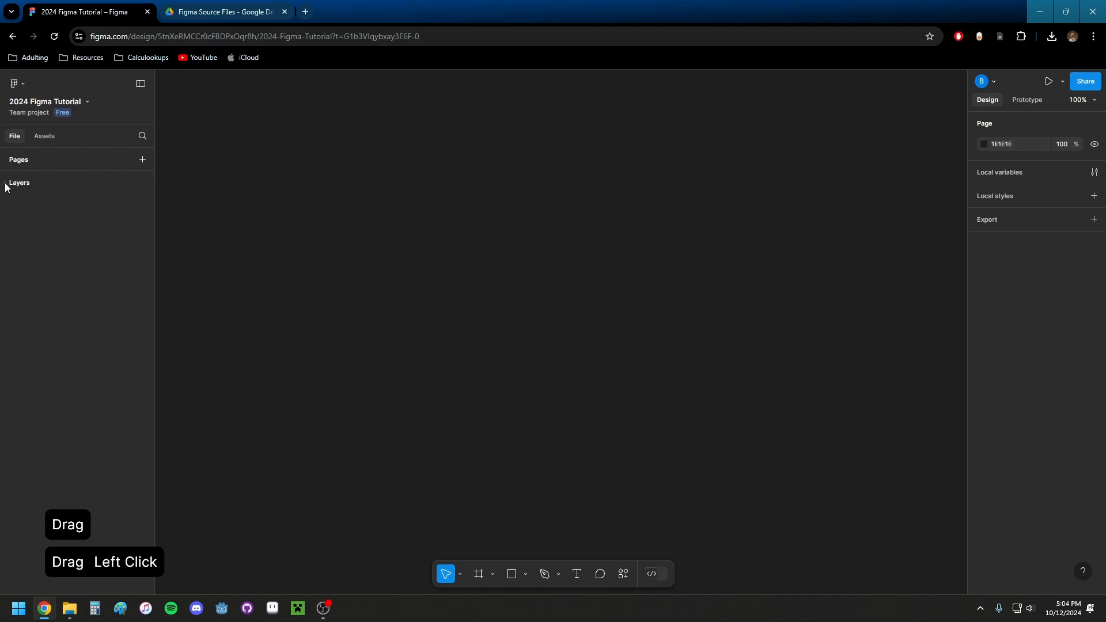
right_click(36, 185)
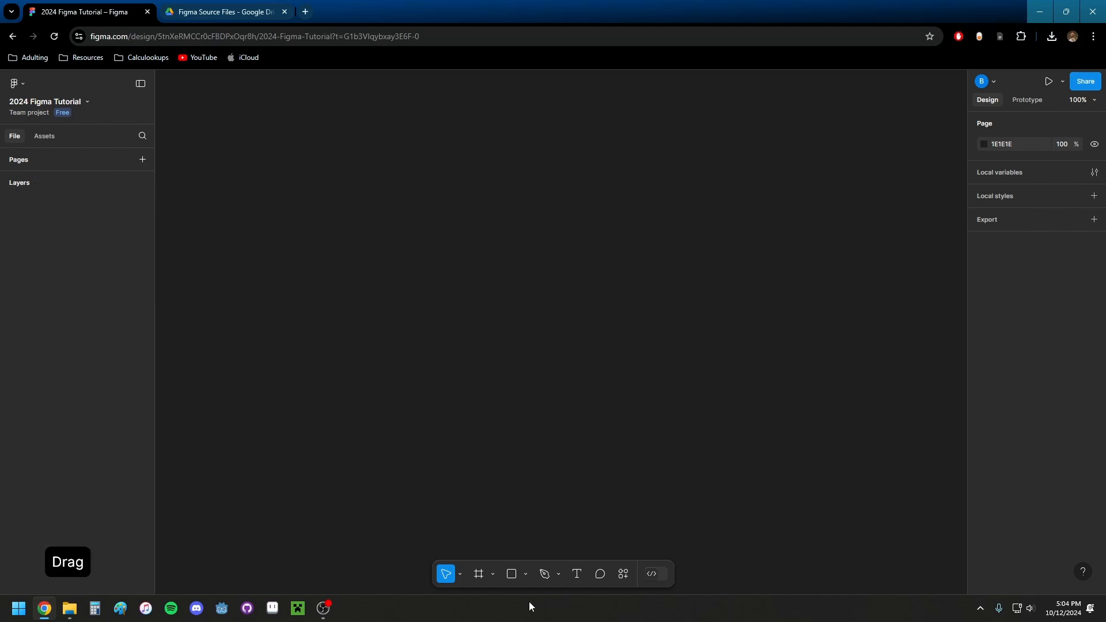
- Draw a frame about 704 × 566 in the middle of the empty canvas
click(478, 574)
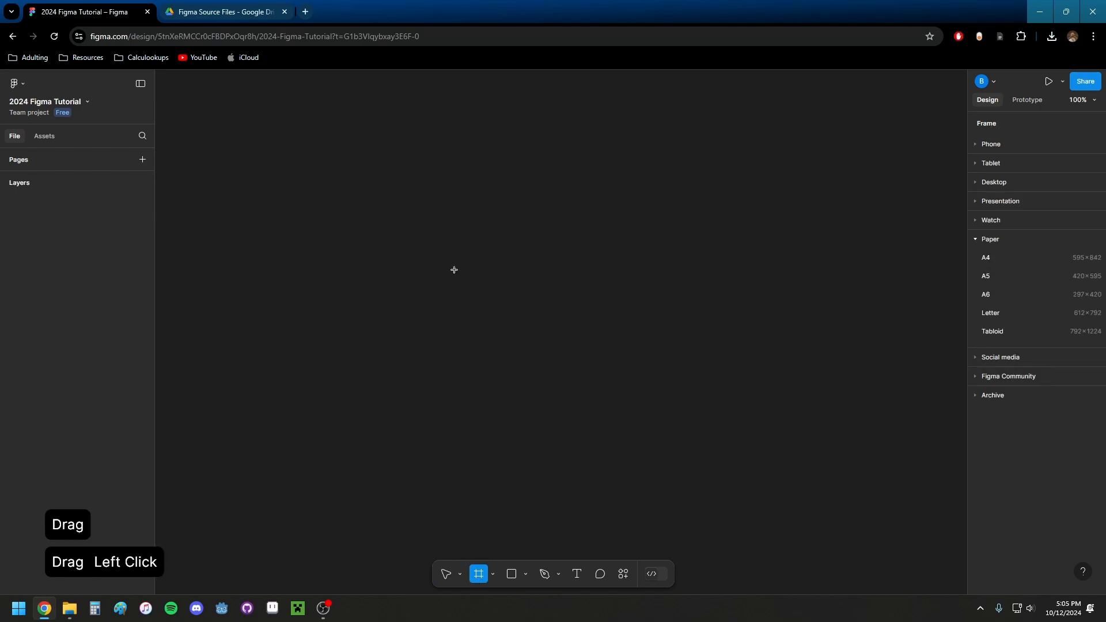
drag(361, 159, 767, 486)
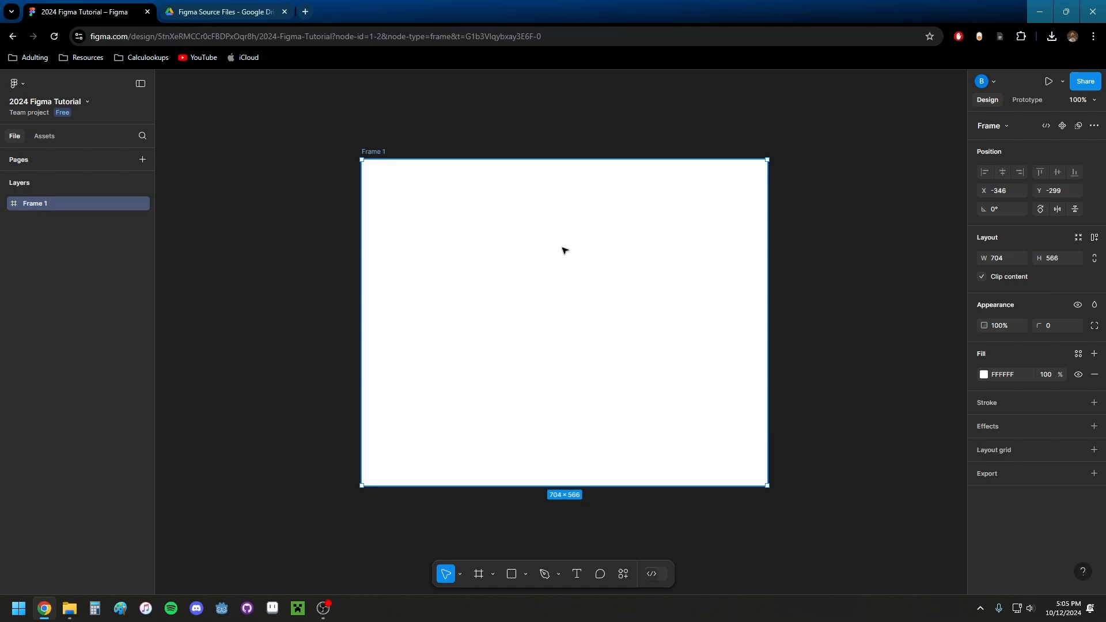
scroll(564, 251, up, 1)
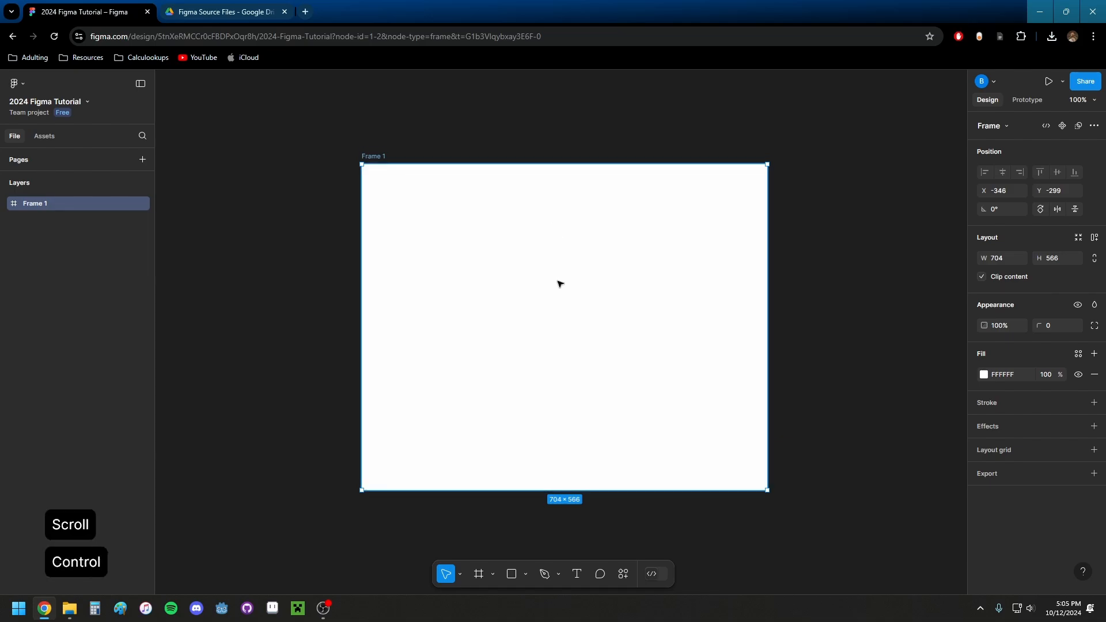
- Rename the frame's layer as Background
ctrl+scroll(557, 283, up, 2)
double_click(44, 205)
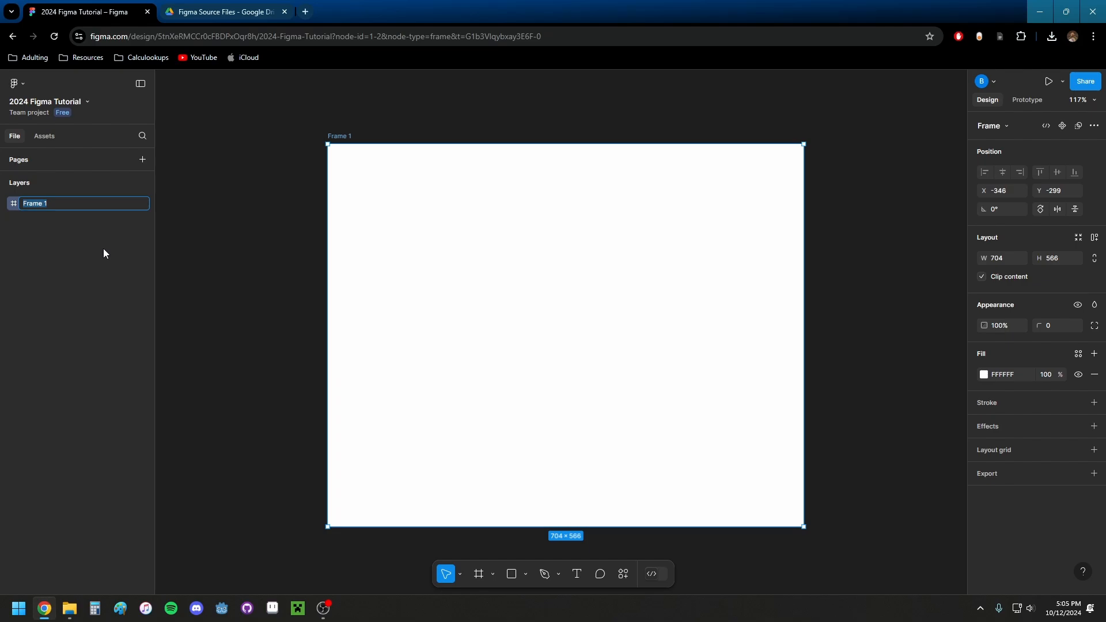
text(Background)
key(Return)
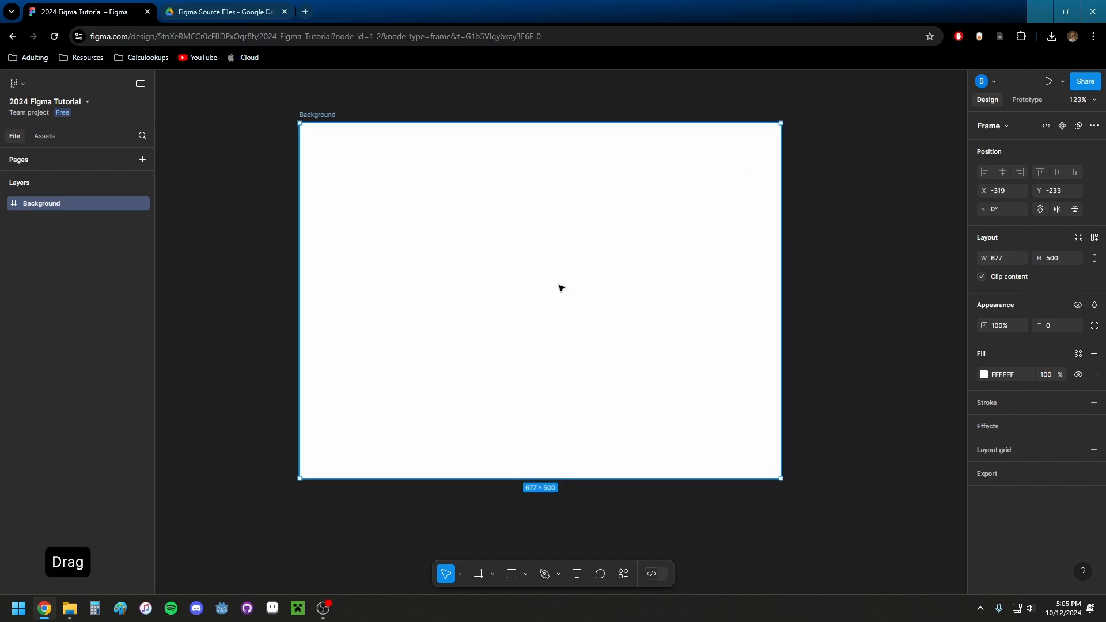
- Draw a second frame about 170 × 296 beside the right edge of the Background frame
click(559, 285)
drag(559, 286, 724, 310)
drag(724, 310, 694, 297)
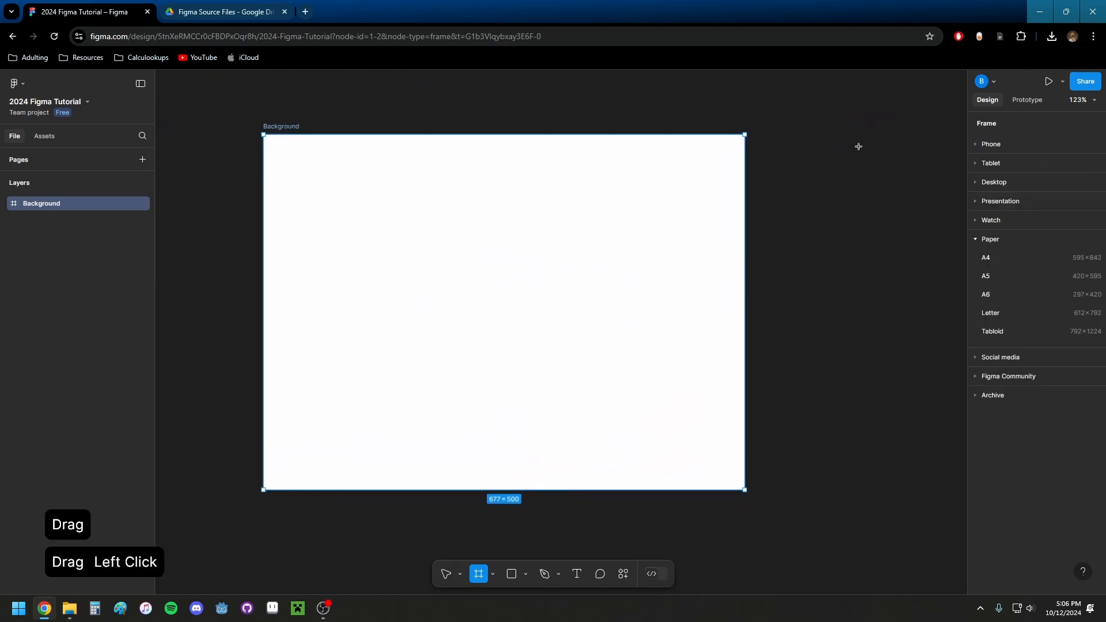
mouse_move(815, 138)
mouse_down()
mouse_move(901, 331)
mouse_move(935, 348)
mouse_up()
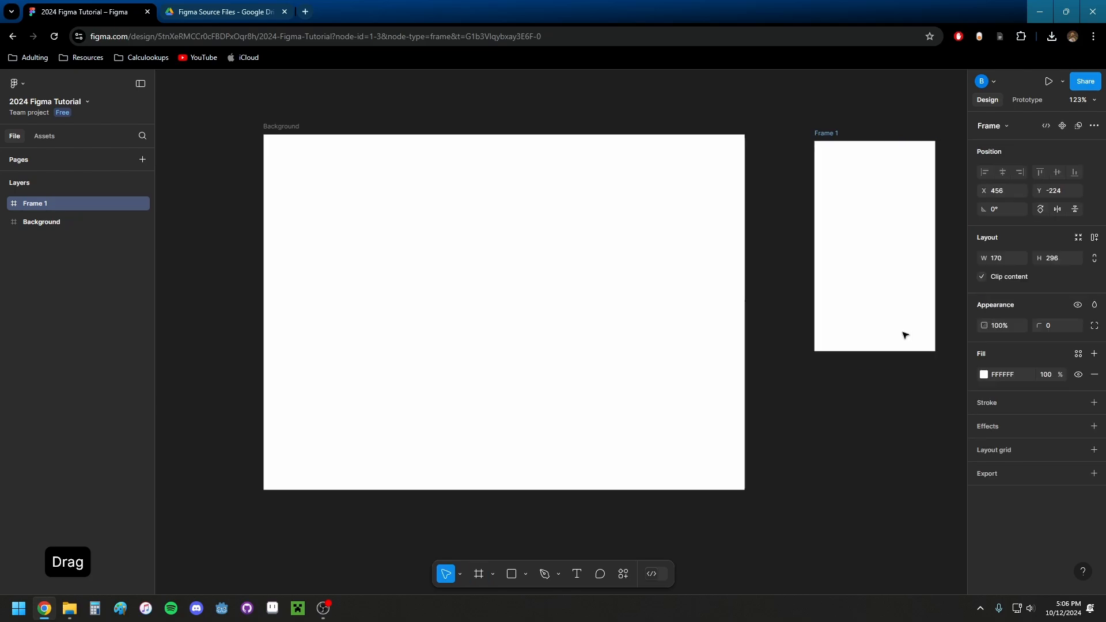
- Pan and zoom around the canvas to view the Background frame and the small frame beside it
mouse_move(775, 276)
mouse_down()
mouse_move(597, 304)
mouse_move(386, 99)
mouse_move(305, 75)
mouse_up()
drag(352, 283, 829, 533)
drag(338, 190, 437, 237)
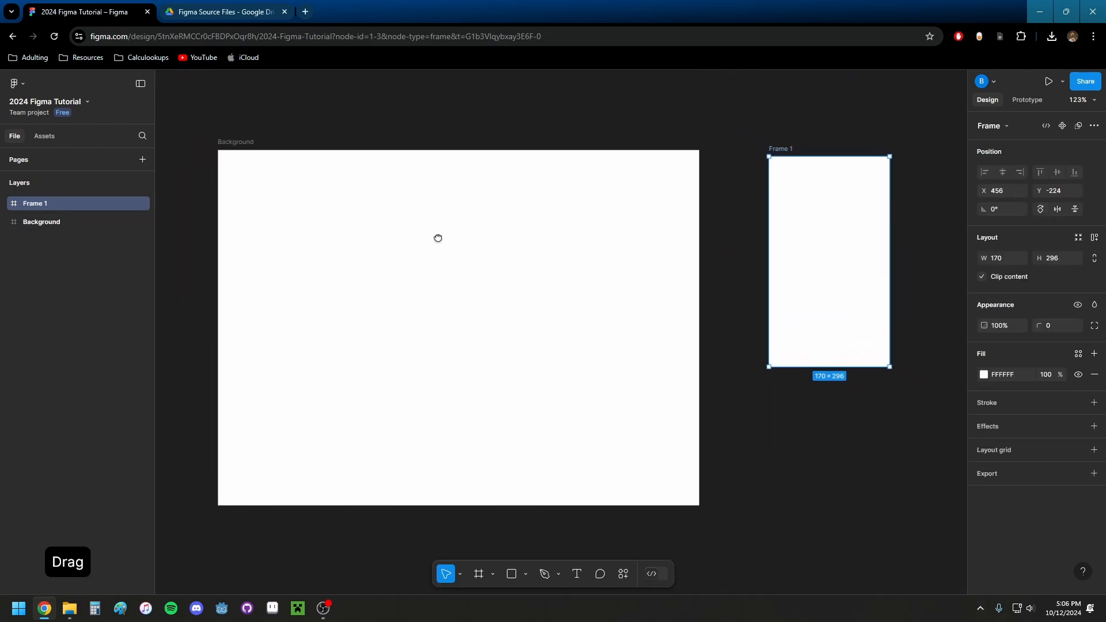
ctrl+scroll(486, 245, up, 2)
ctrl+scroll(487, 245, down, 3)
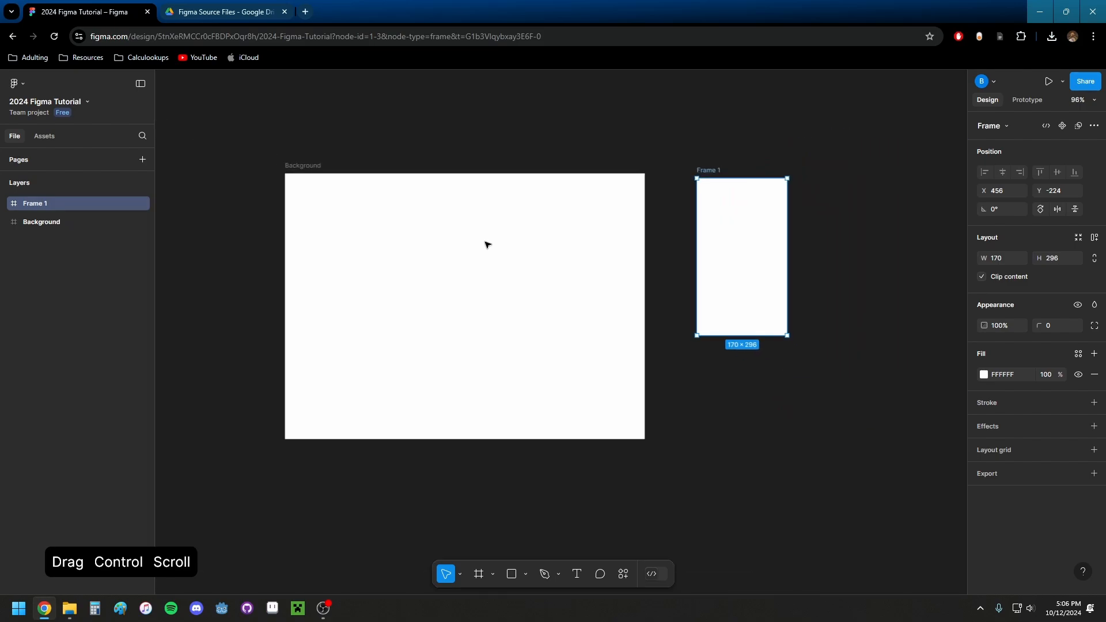
ctrl+scroll(486, 245, up, 2)
ctrl+scroll(487, 245, up, 1)
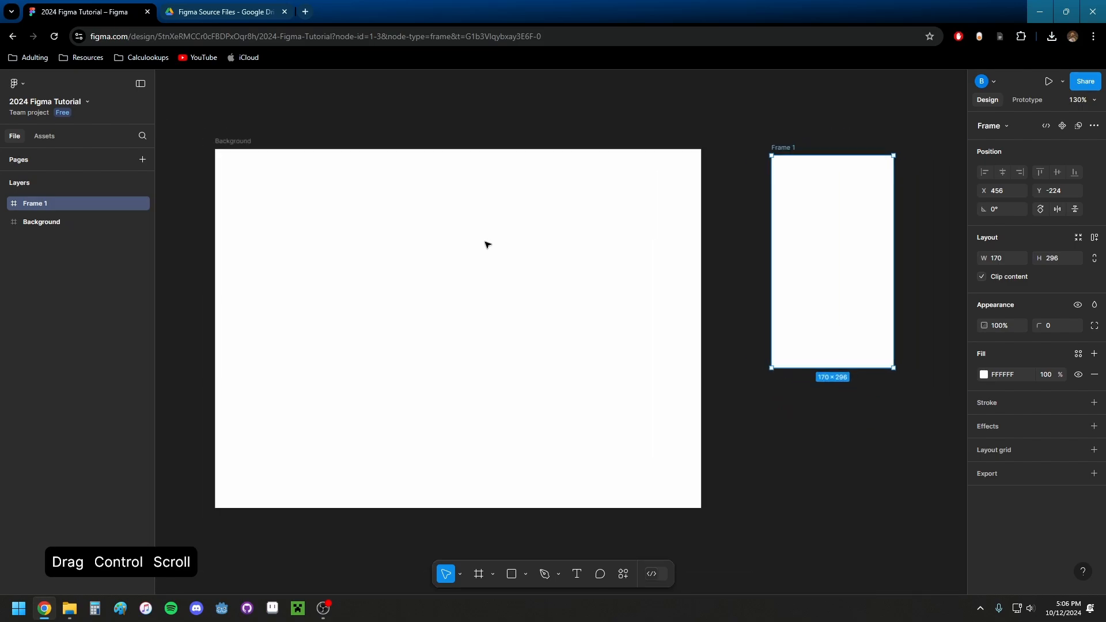
scroll(487, 245, down, 2)
scroll(486, 244, up, 1)
shift+scroll(487, 245, right, 1)
shift+scroll(487, 245, left, 5)
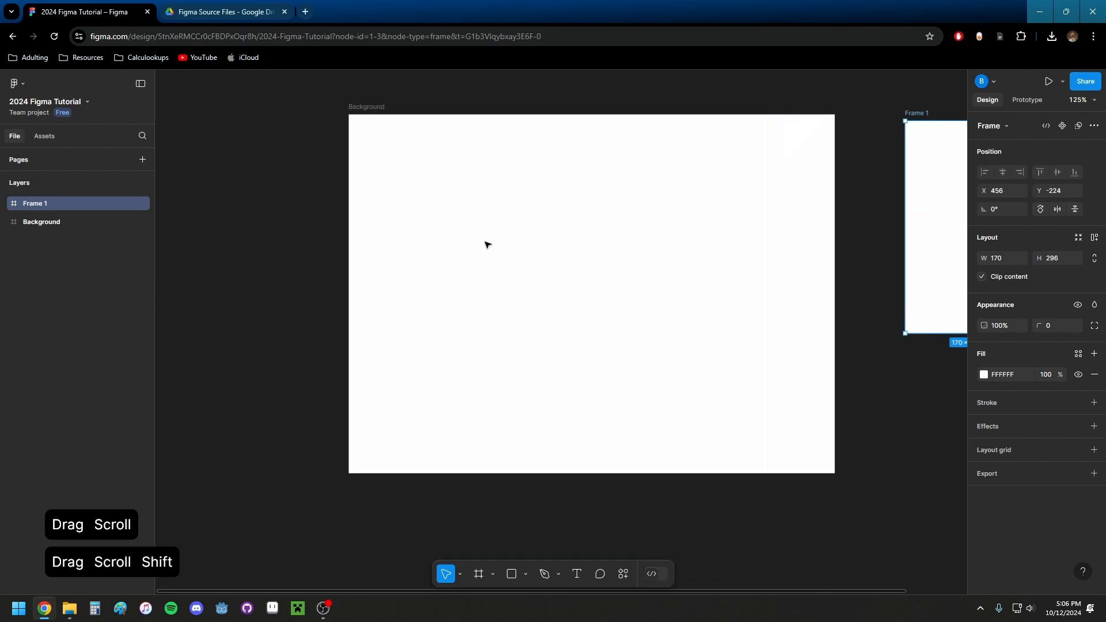
shift+scroll(487, 244, right, 4)
shift+scroll(487, 245, left, 1)
shift+scroll(487, 245, right, 2)
shift+scroll(487, 244, left, 1)
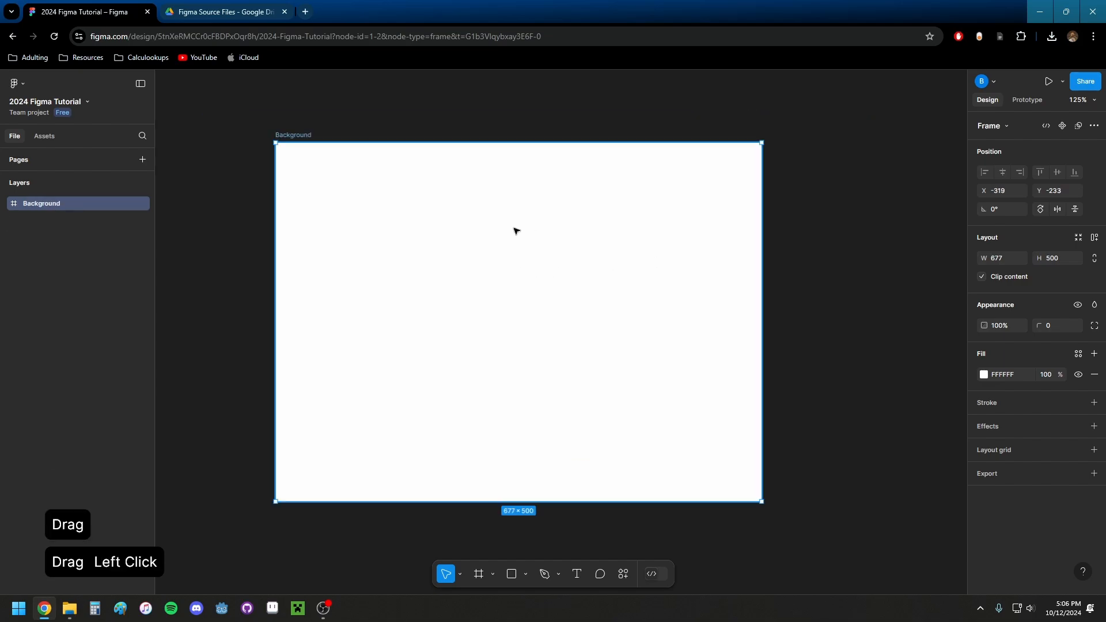
- Select the Background frame and set both its X and Y position to 0
click(511, 115)
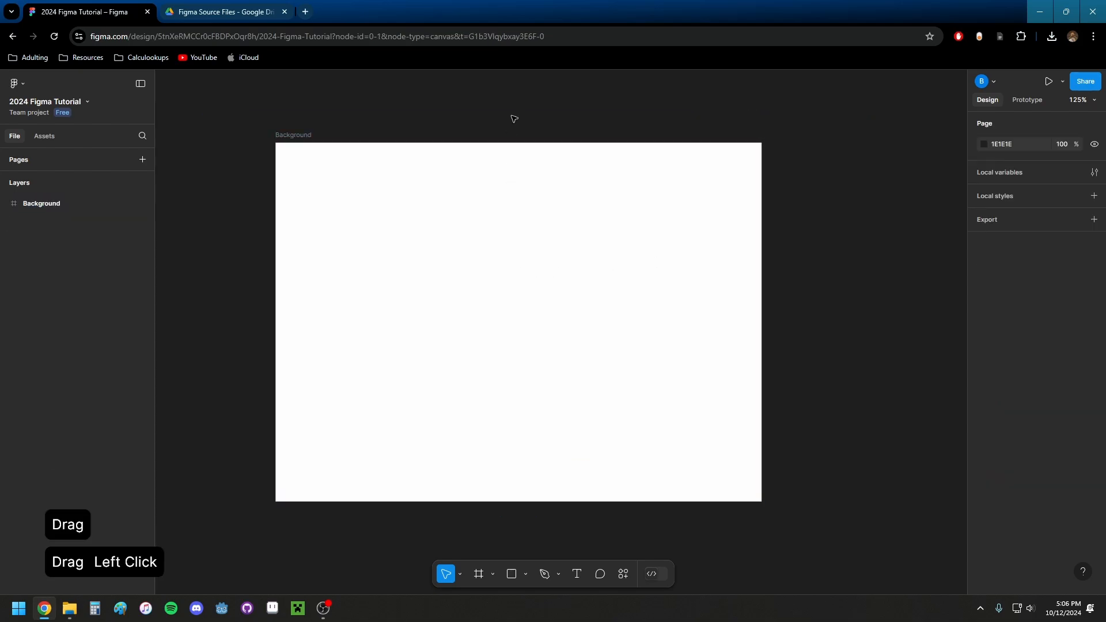
click(432, 230)
click(237, 175)
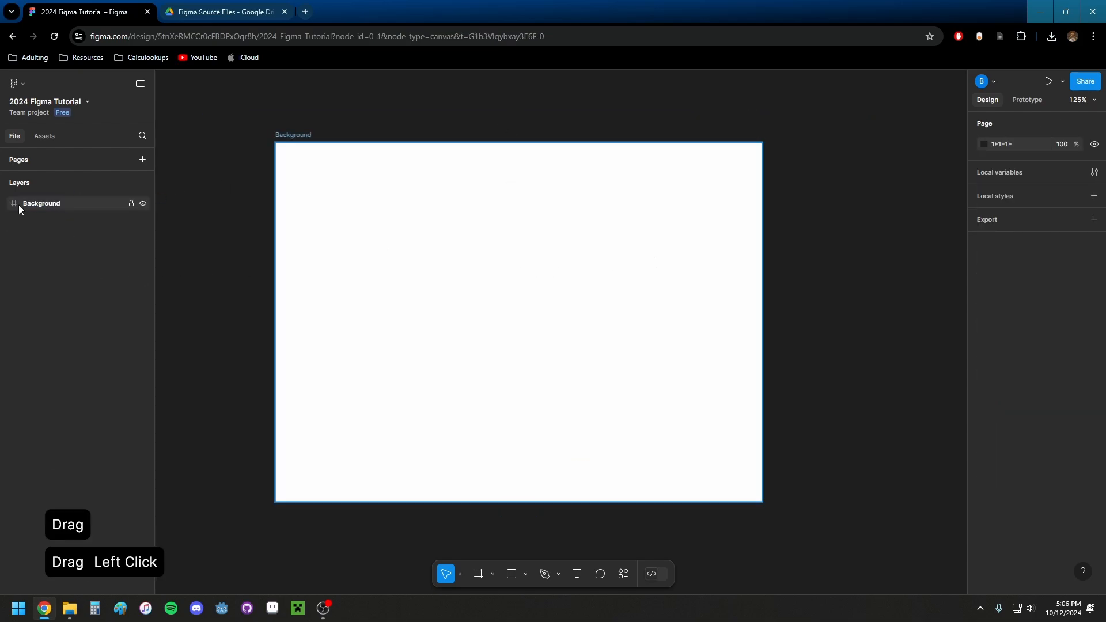
click(40, 207)
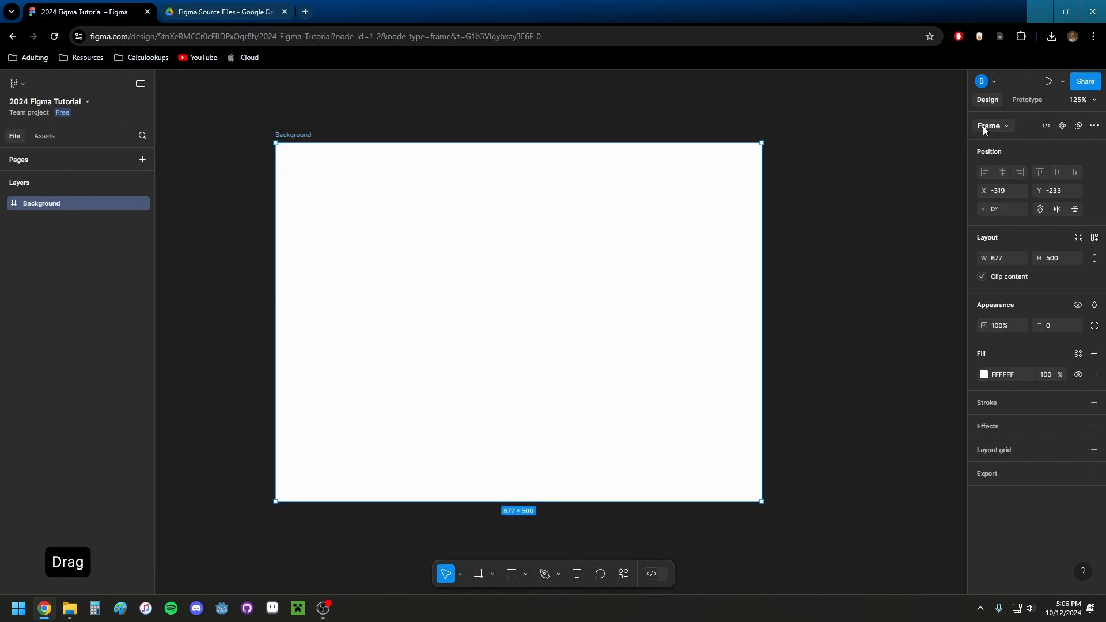
click(995, 194)
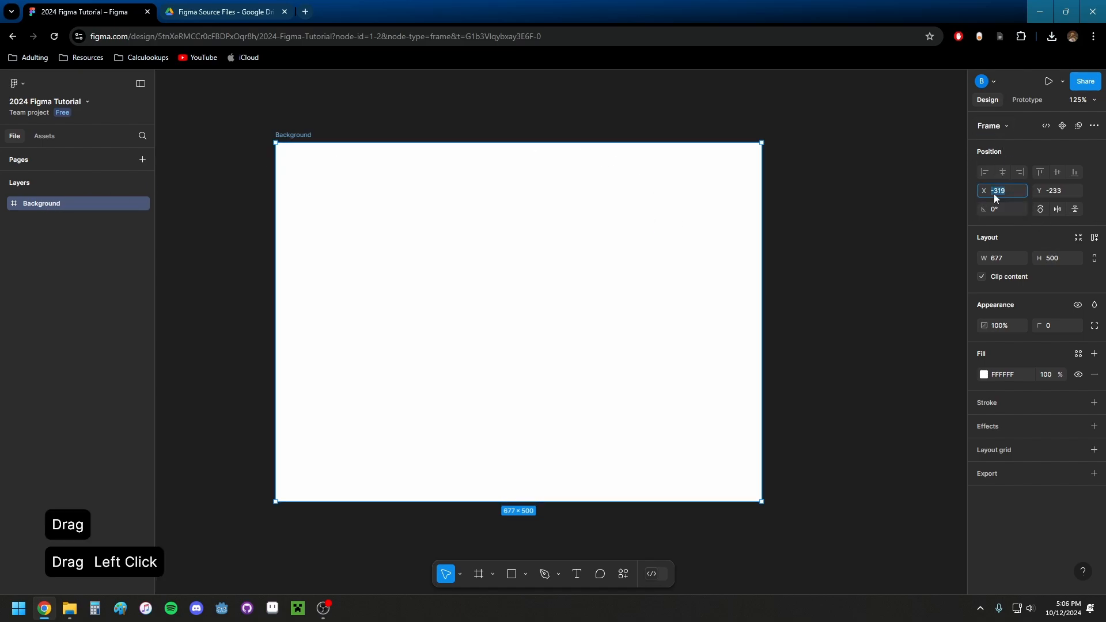
drag(993, 193, 966, 251)
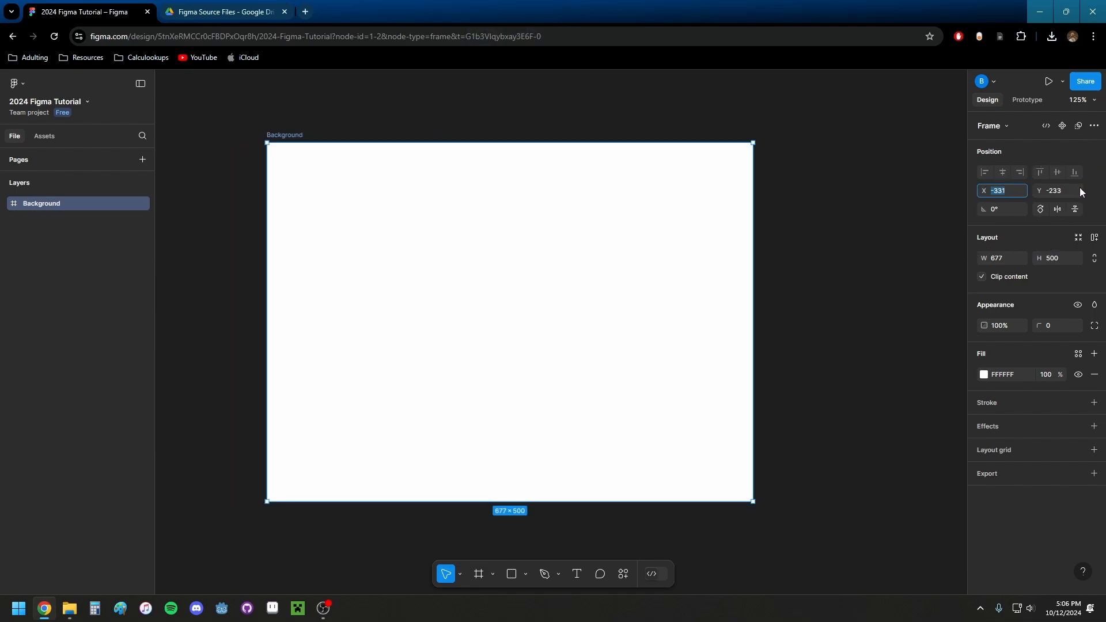
text(0)
click(1062, 190)
text(0)
key(Return)
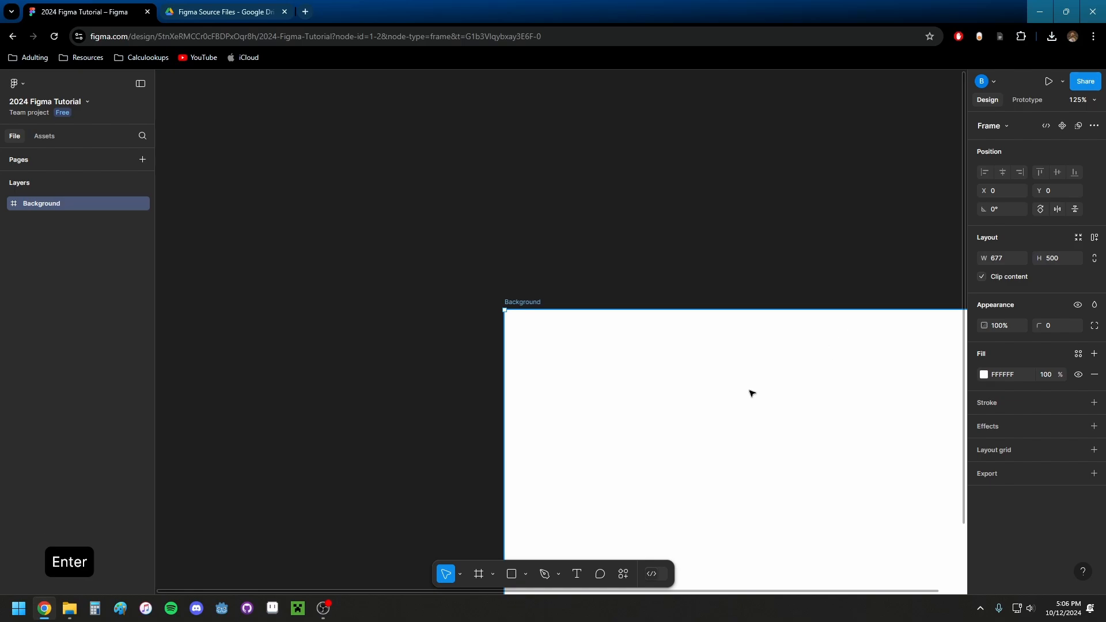
- Widen the Background frame to about 707 and apply the Letter 612 × 792 size preset to it
drag(760, 406, 563, 214)
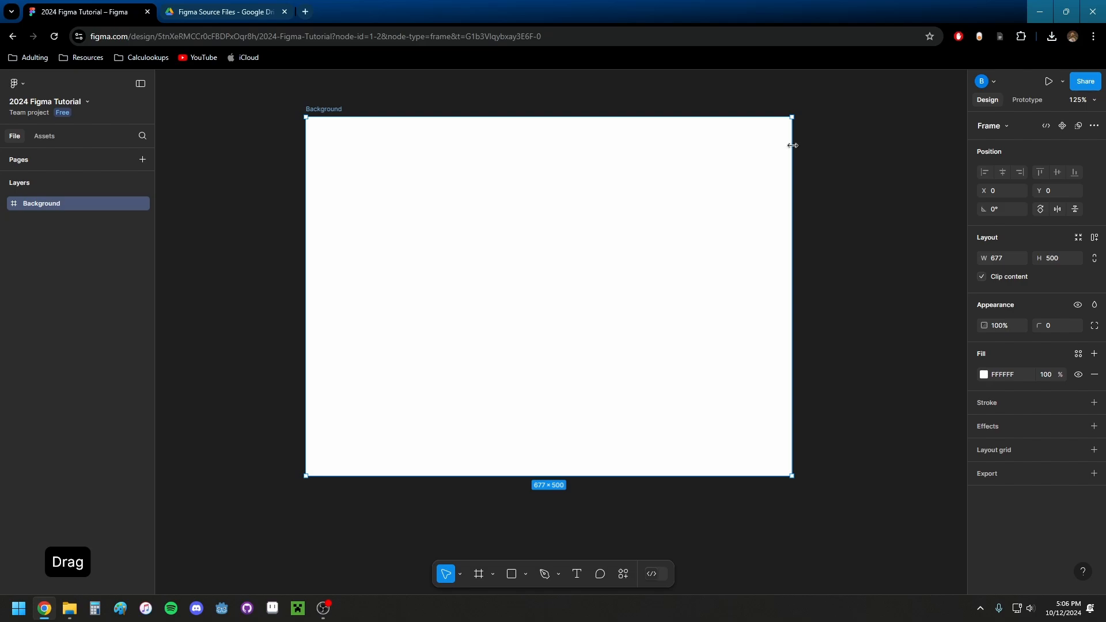
drag(793, 145, 813, 190)
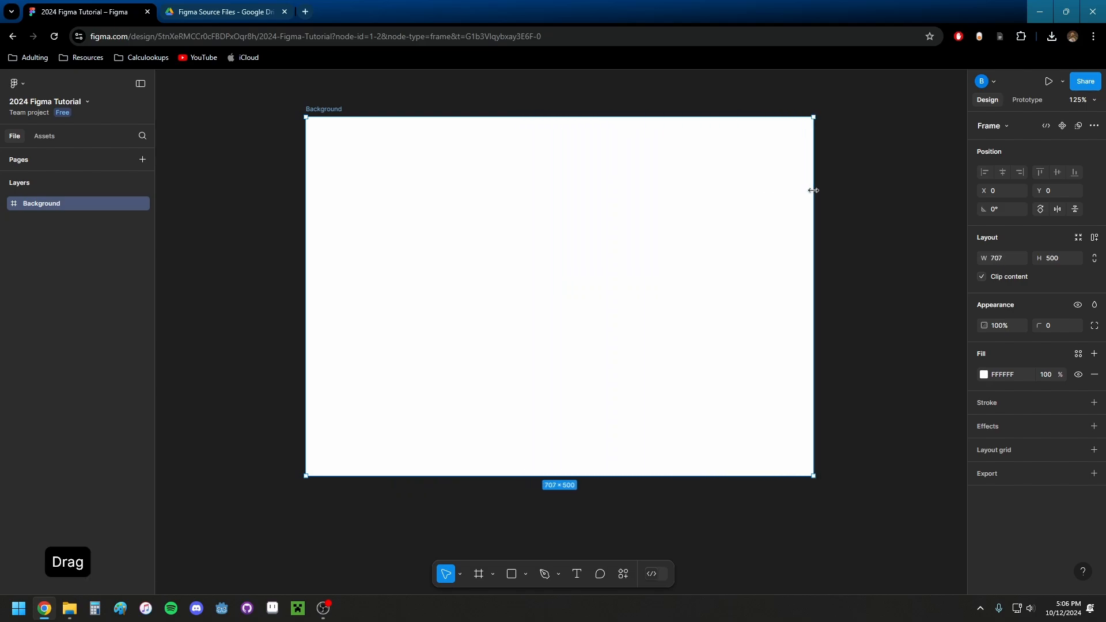
click(1009, 127)
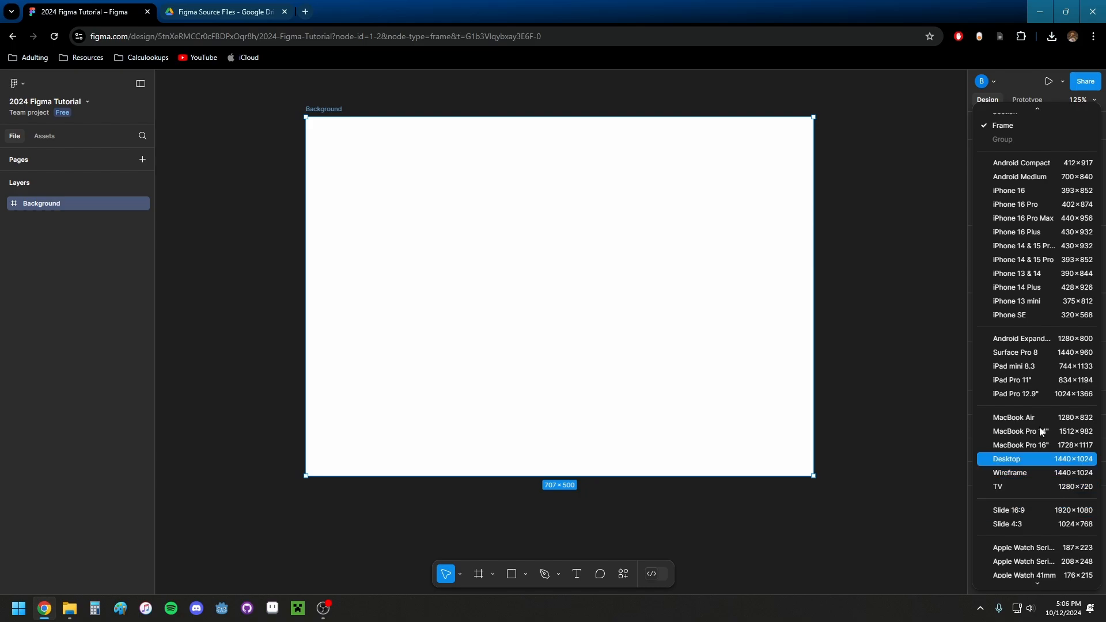
scroll(1038, 231, down, 7)
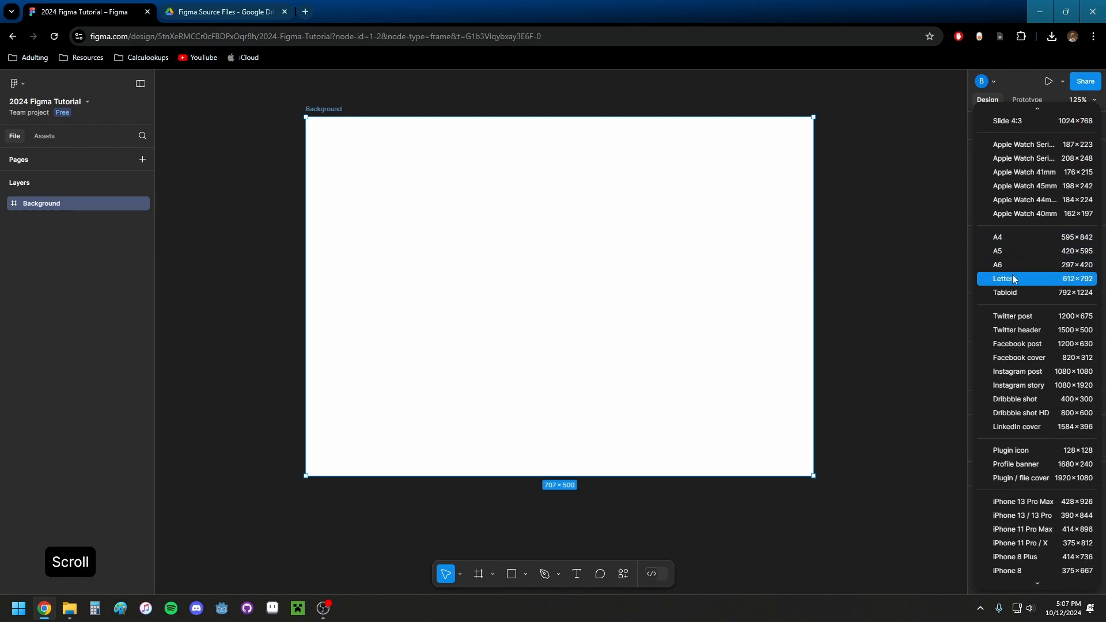
click(1018, 279)
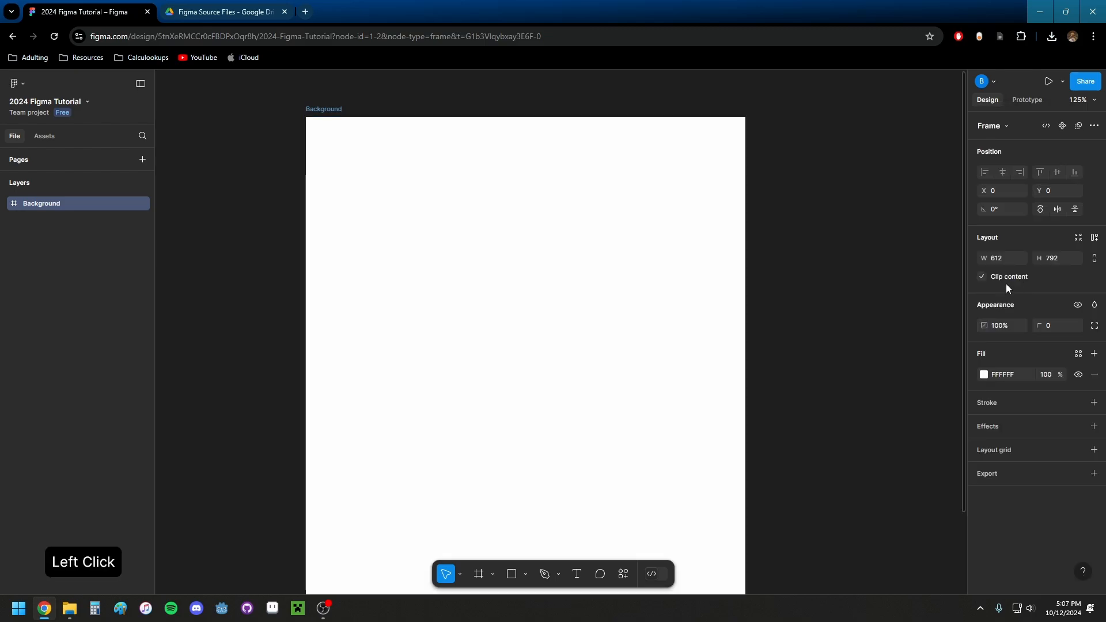
drag(646, 453, 638, 379)
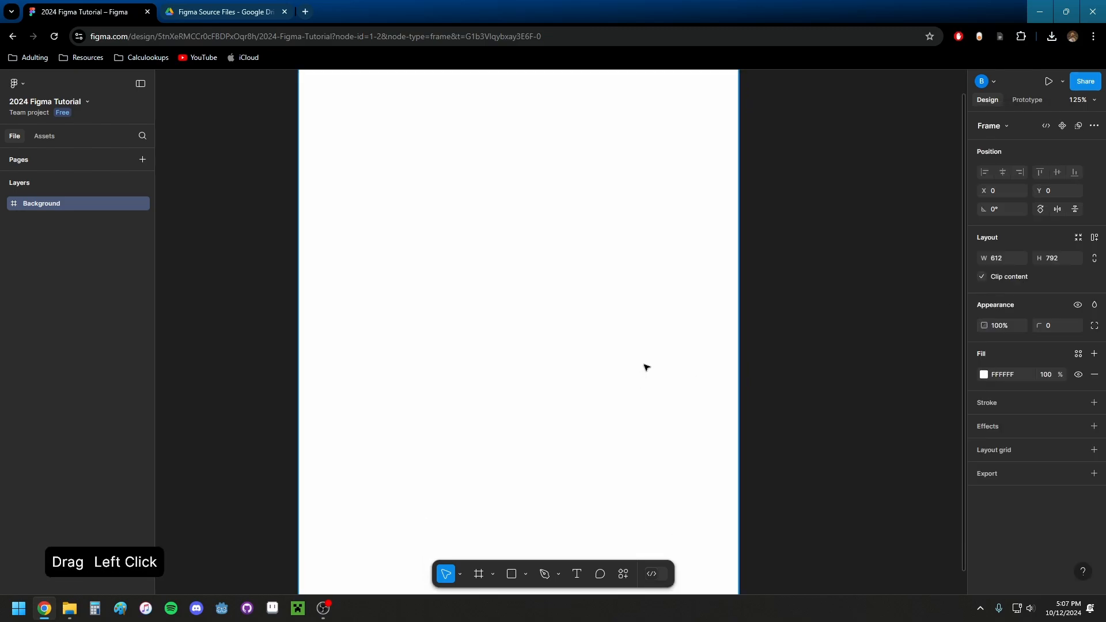
ctrl+scroll(602, 319, down, 5)
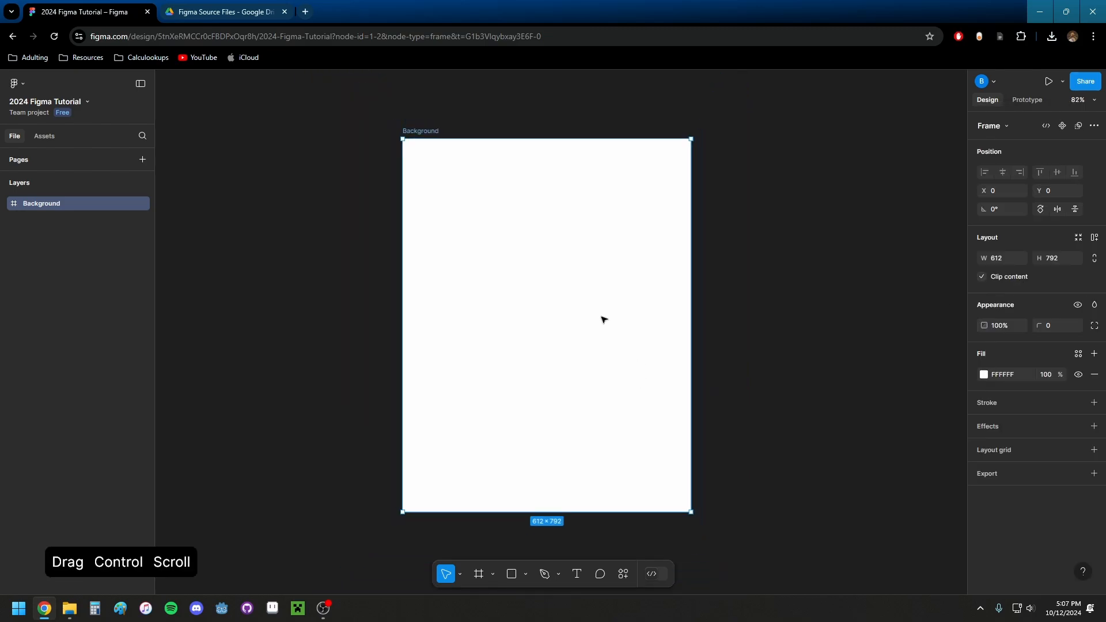
click(599, 275)
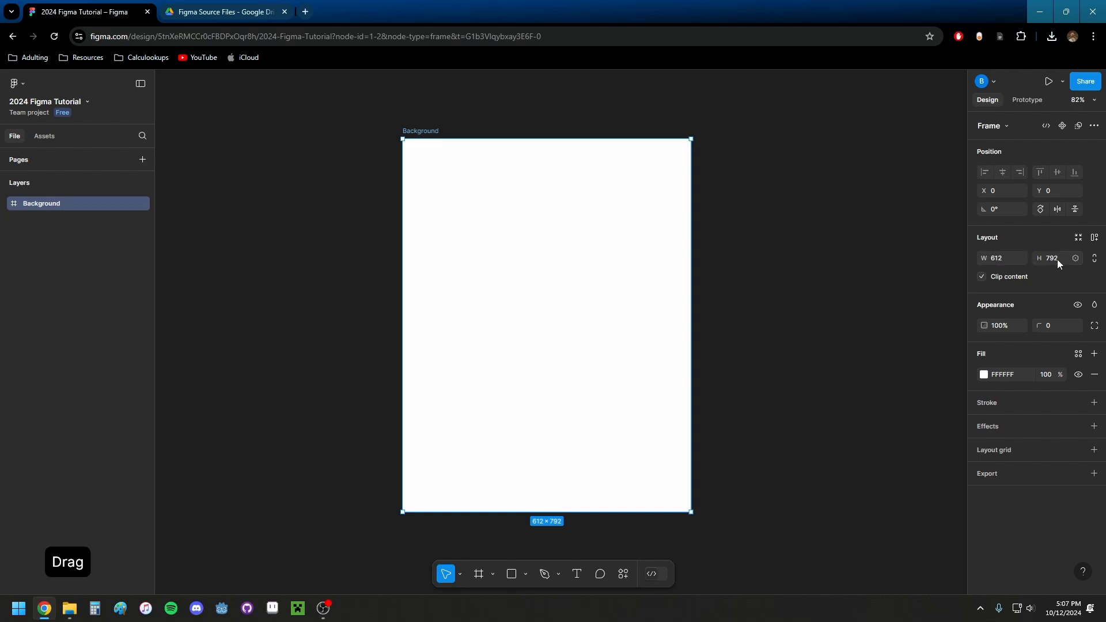
key(plus)
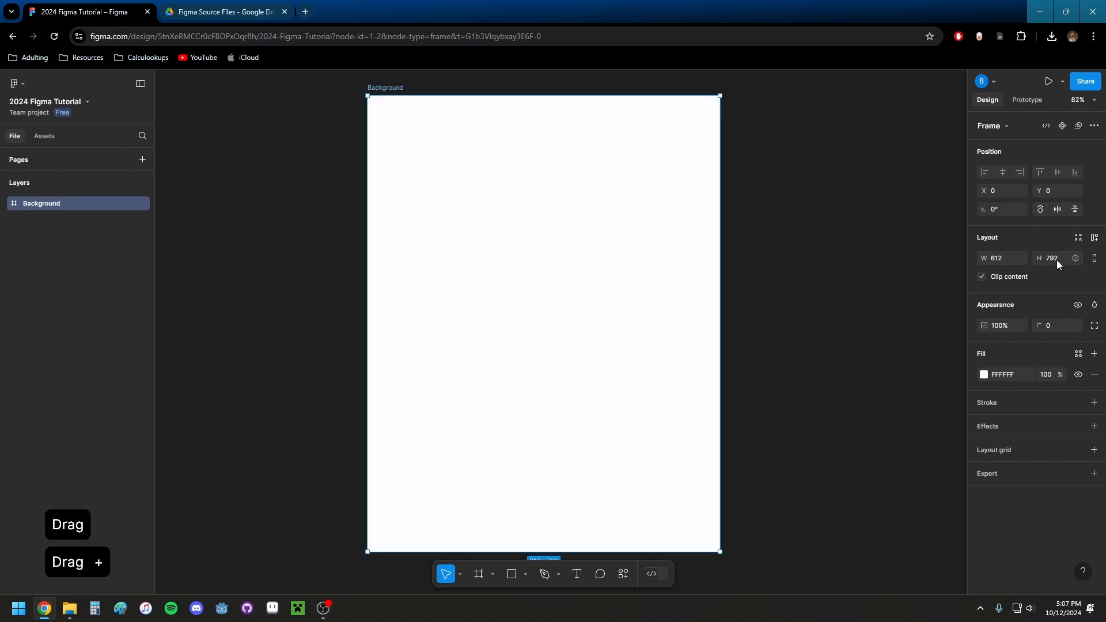
drag(829, 288, 816, 264)
ctrl+scroll(596, 275, down, 2)
scroll(610, 276, up, 1)
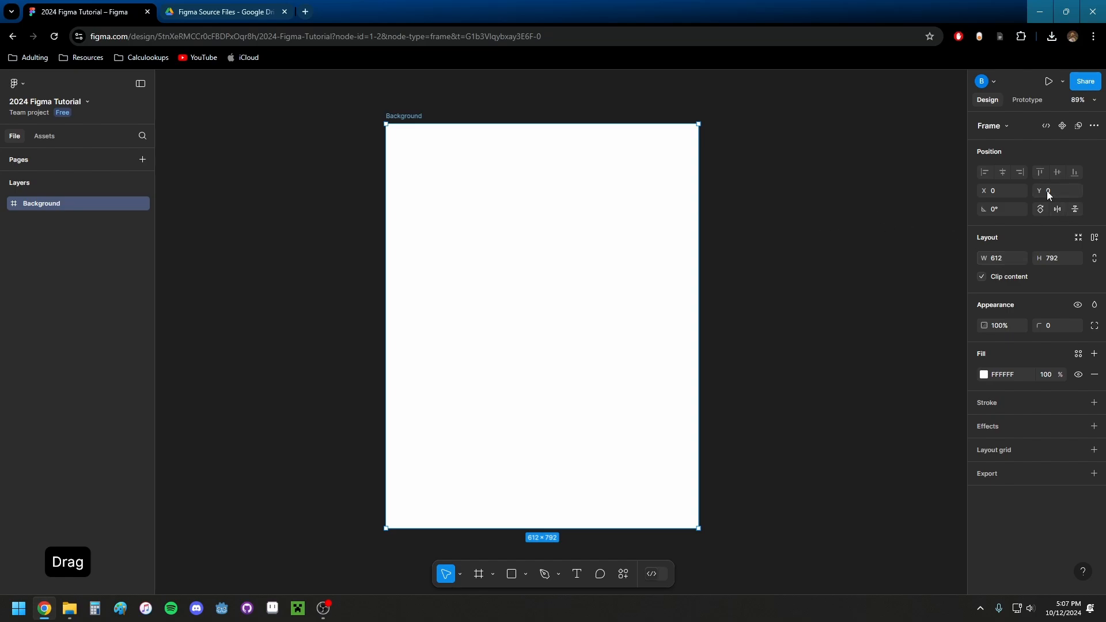
click(1004, 259)
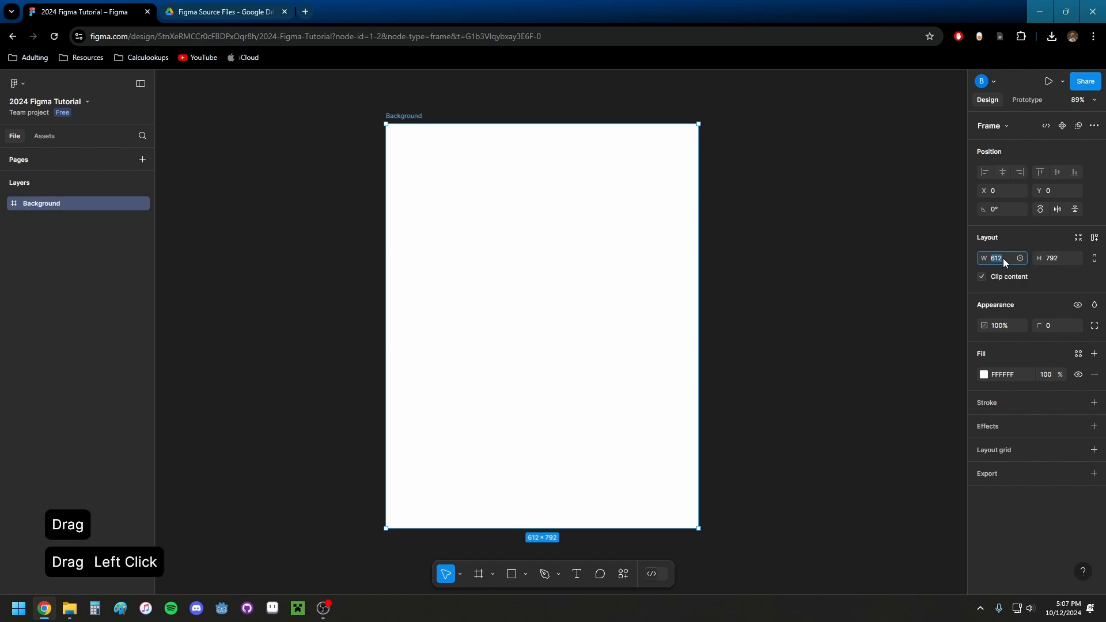
click(907, 280)
drag(383, 189, 637, 183)
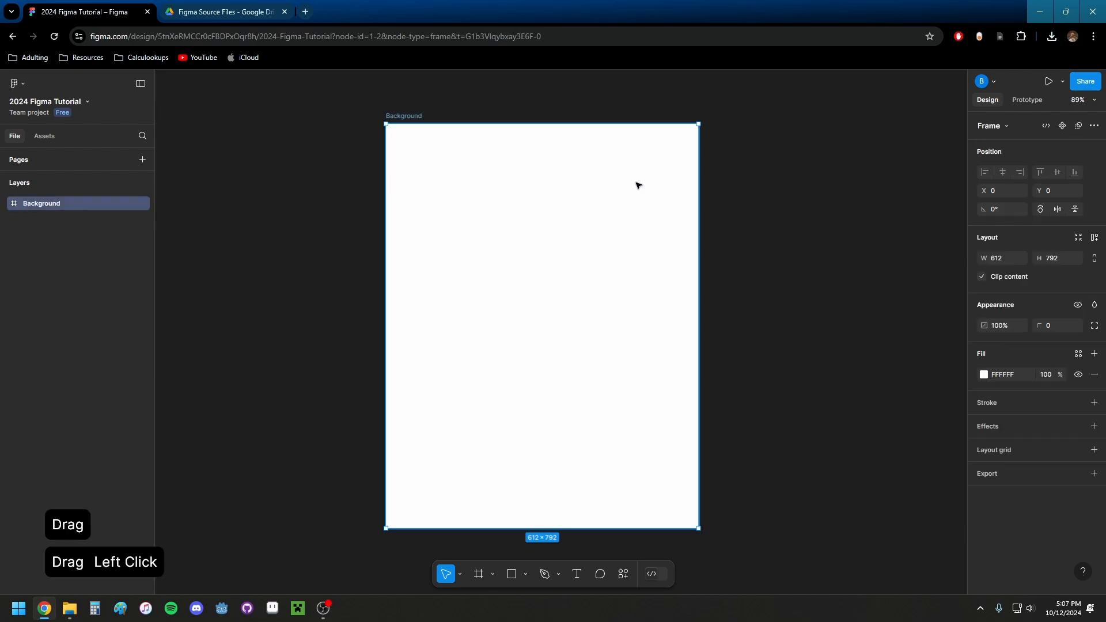
- Set the Background frame's width to 360 with the formula 5*72
click(1002, 258)
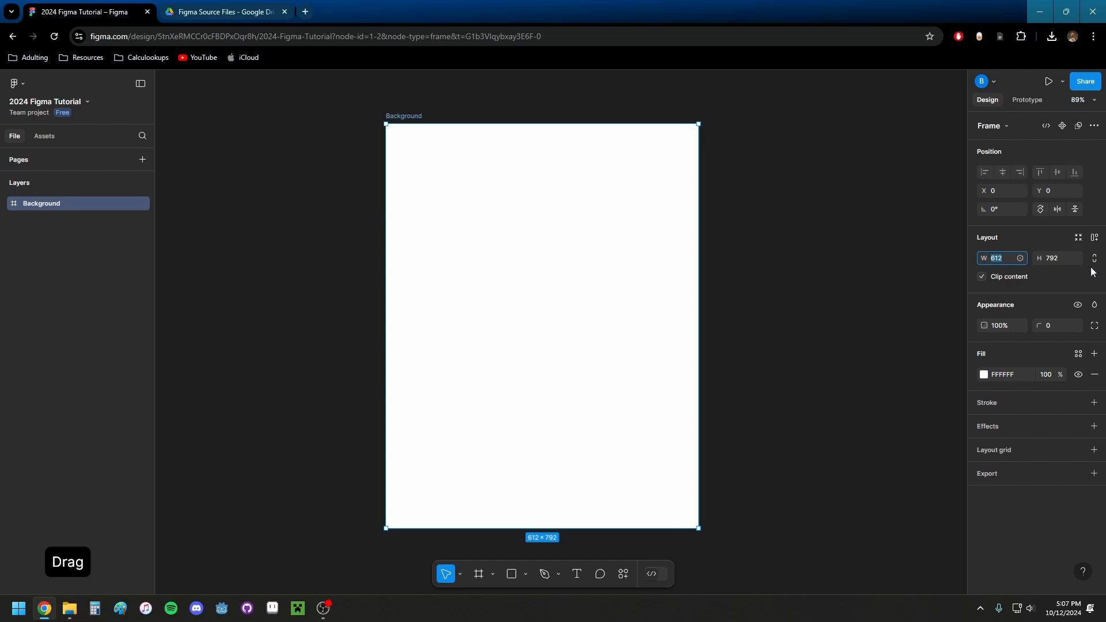
text(360)
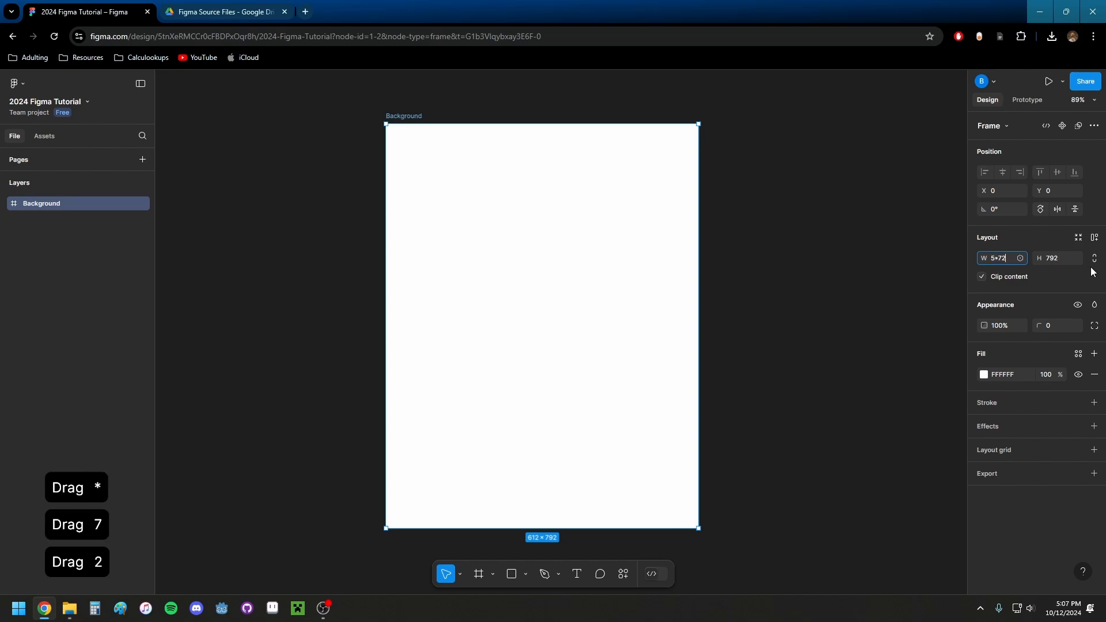
key(Return)
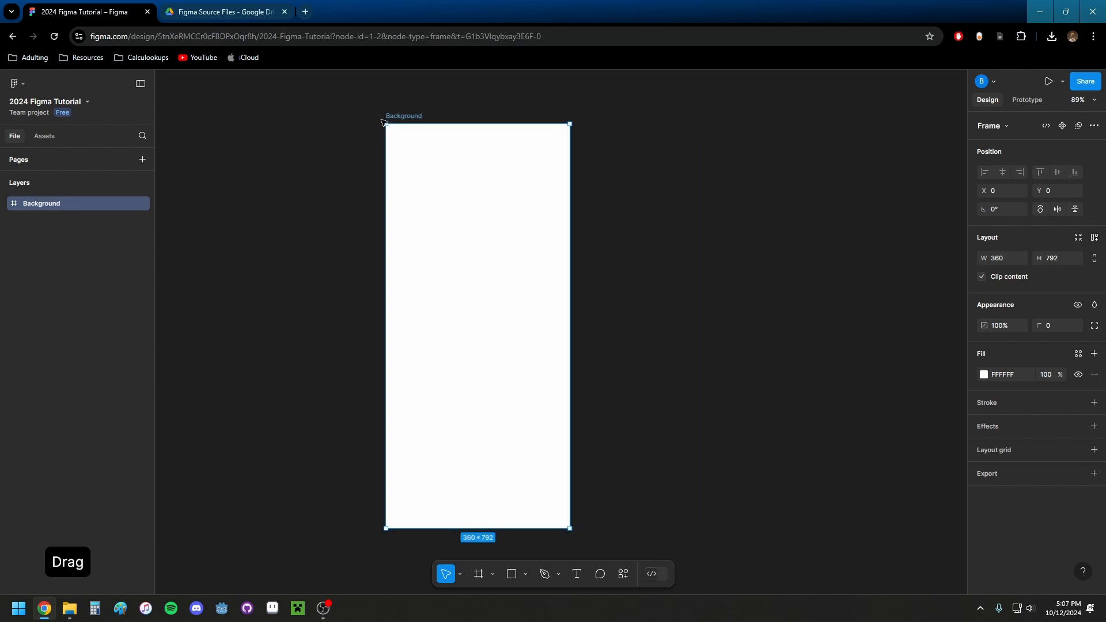
- Apply the Android Compact 412 × 917 size preset to the Background frame
click(1011, 258)
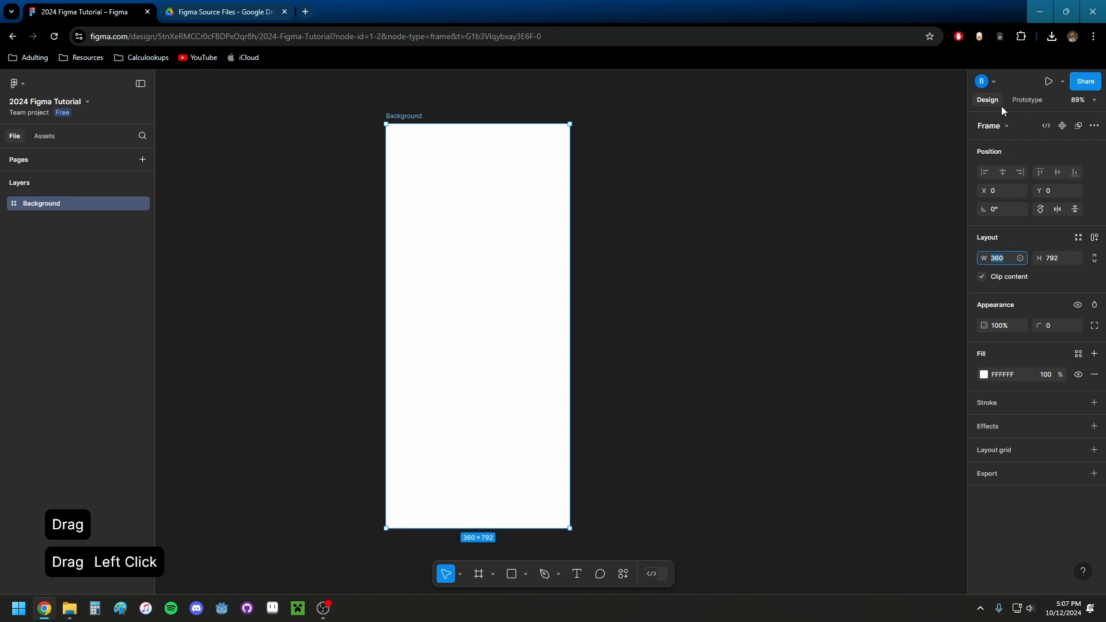
click(1006, 127)
click(1014, 163)
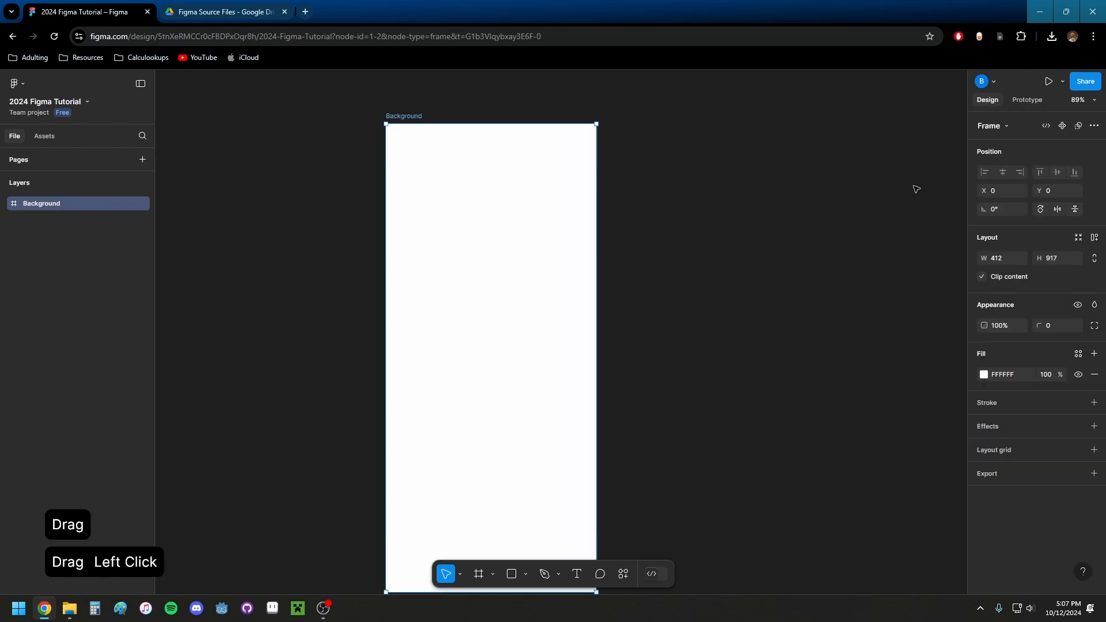
scroll(595, 230, down, 2)
ctrl+scroll(596, 228, down, 3)
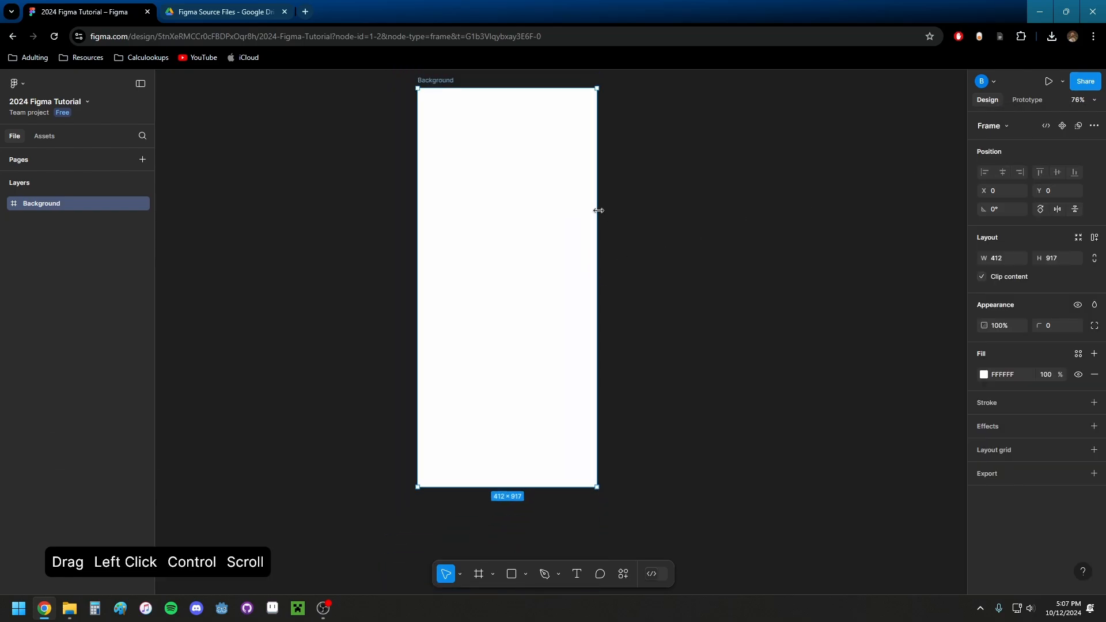
- Stretch the Background frame to about 1687 wide and set its width with the formula 8.5*72
drag(598, 211, 1044, 272)
drag(717, 281, 585, 333)
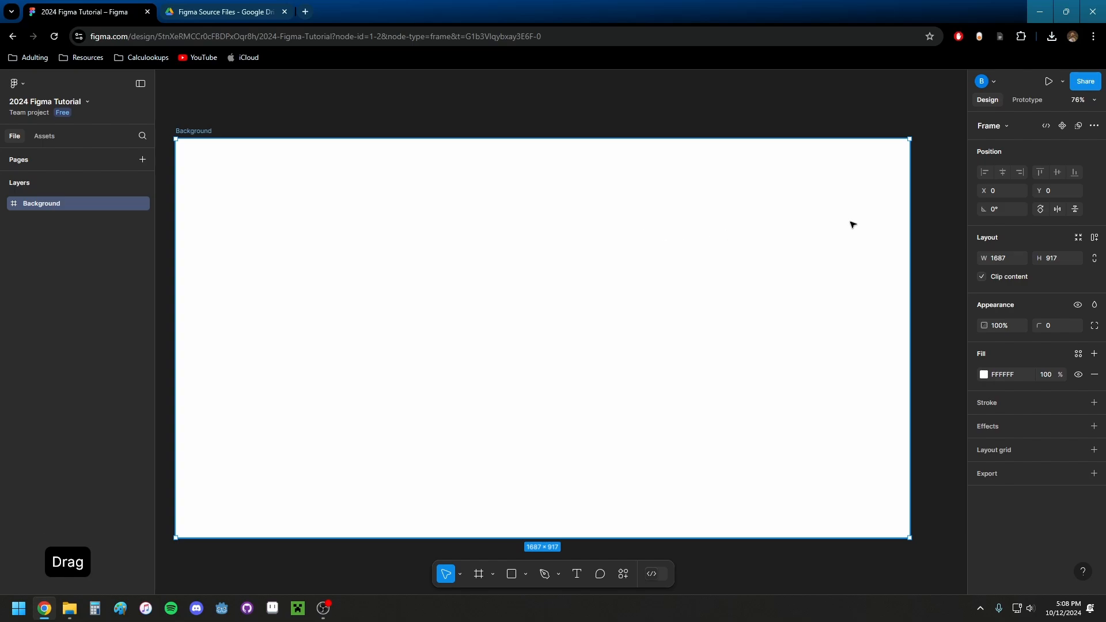
click(1008, 258)
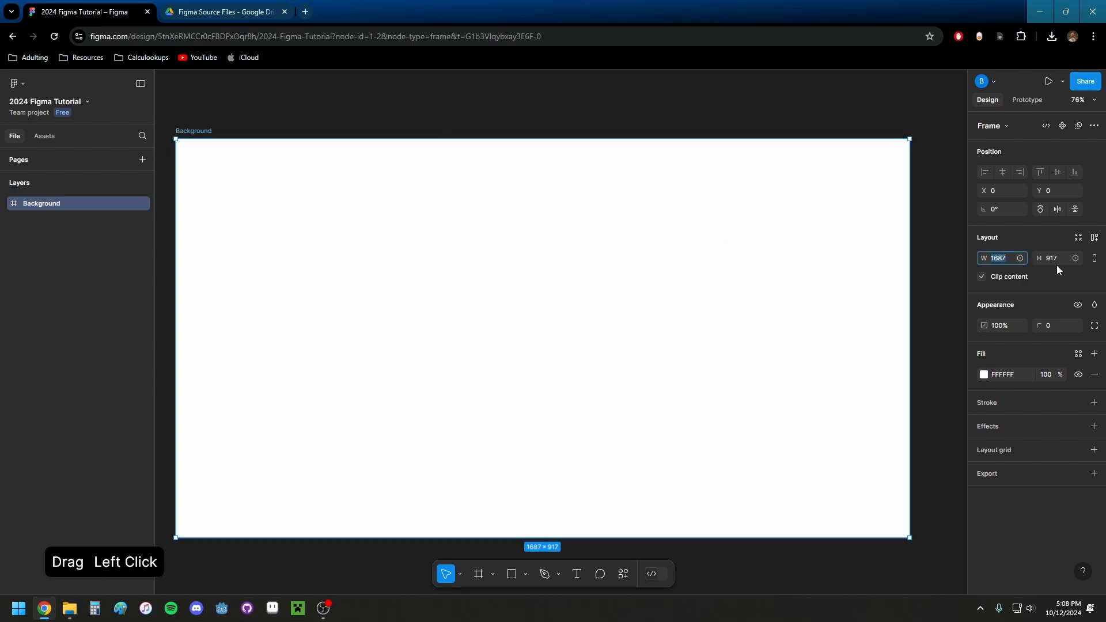
text(8.5)
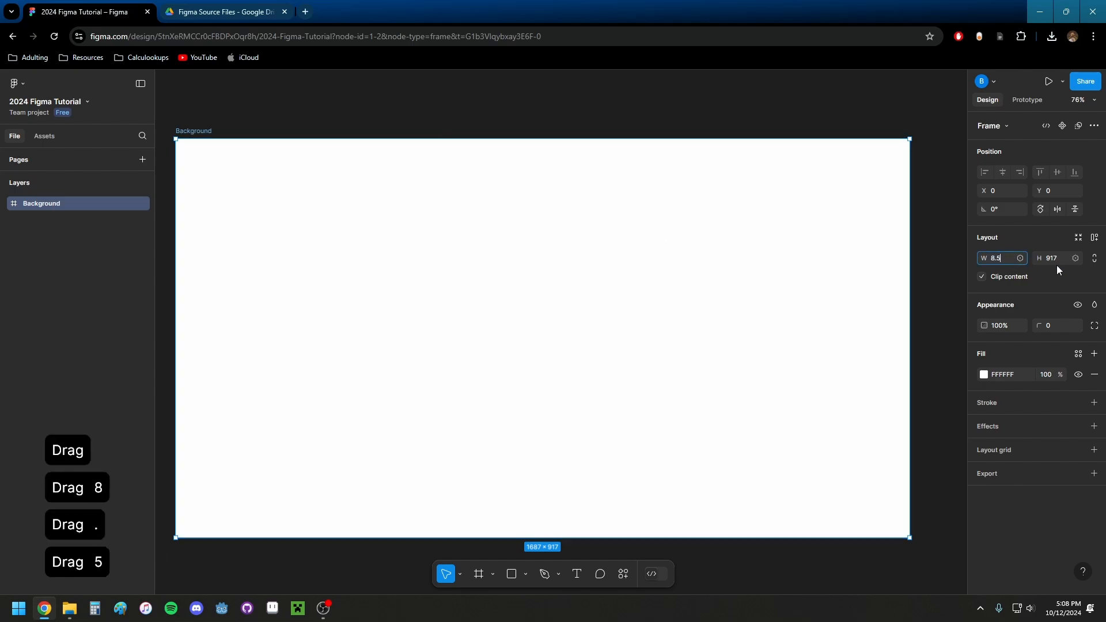
text(*72)
key(Return)
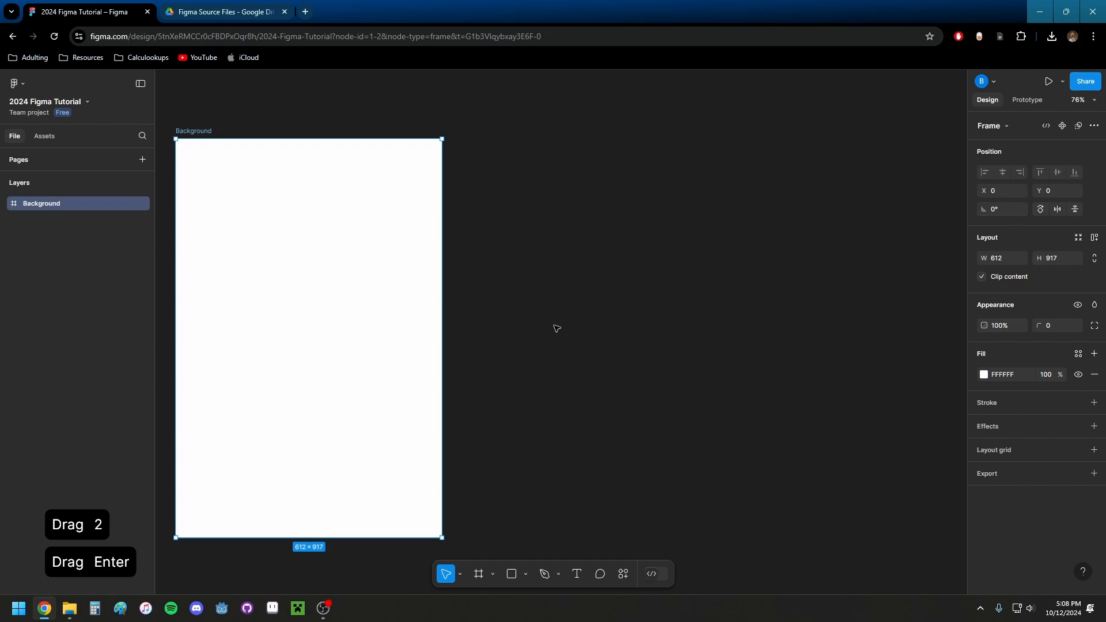
- Set the Background frame's height with the formula 11*72
drag(554, 326, 722, 310)
click(1061, 258)
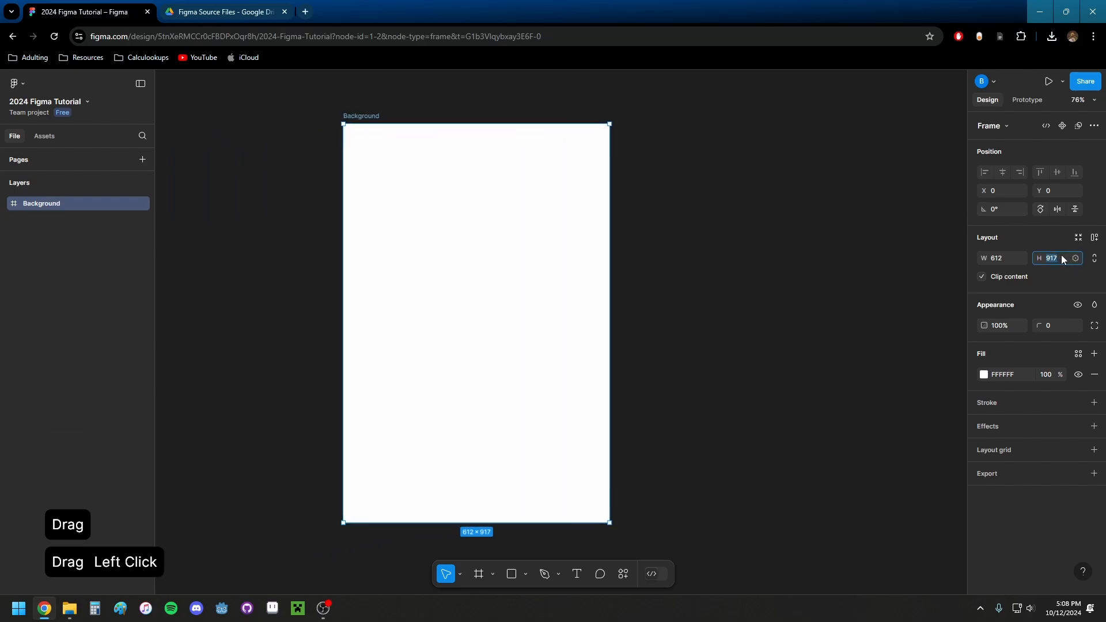
text(11*8)
key(BackSpace)
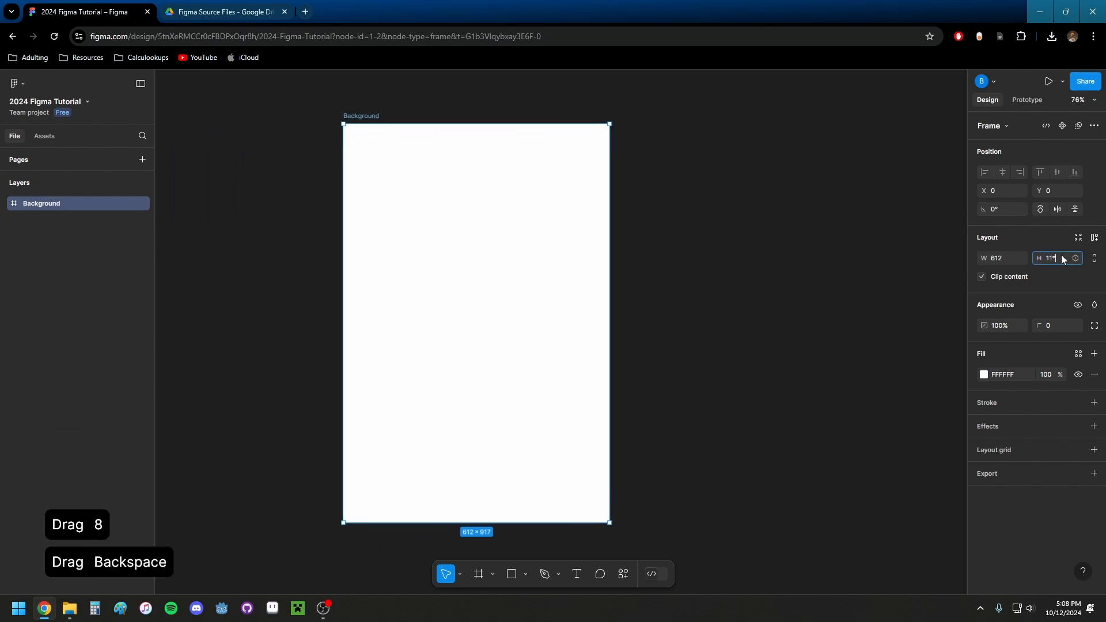
text(72)
key(Return)
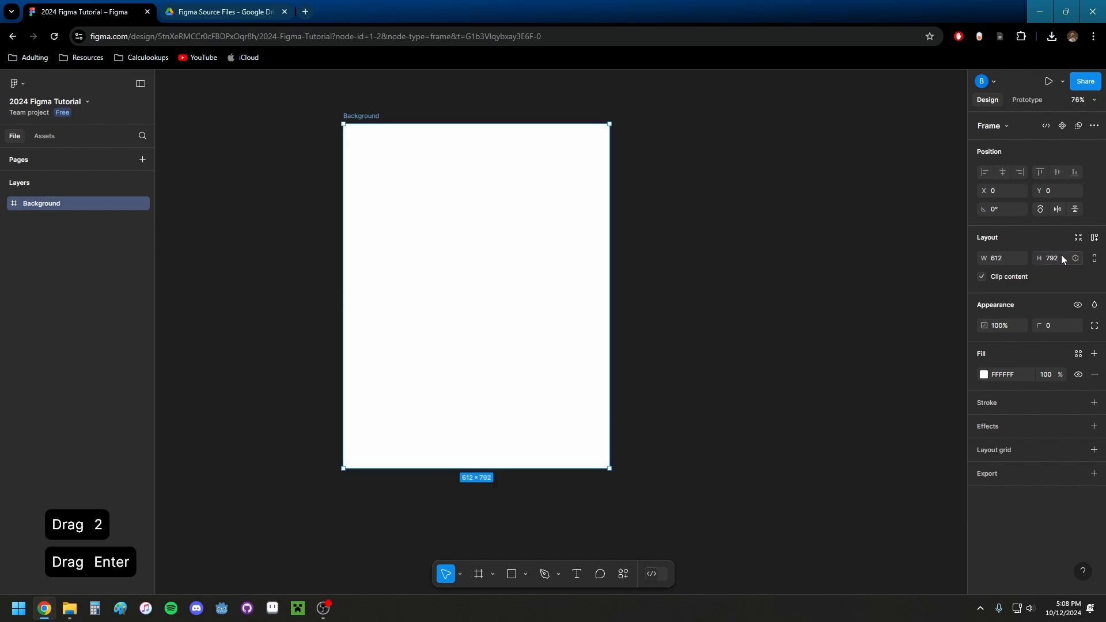
- Subtract 1 from the Background frame's width with the formula 612-1 and undo the change
drag(420, 247, 470, 261)
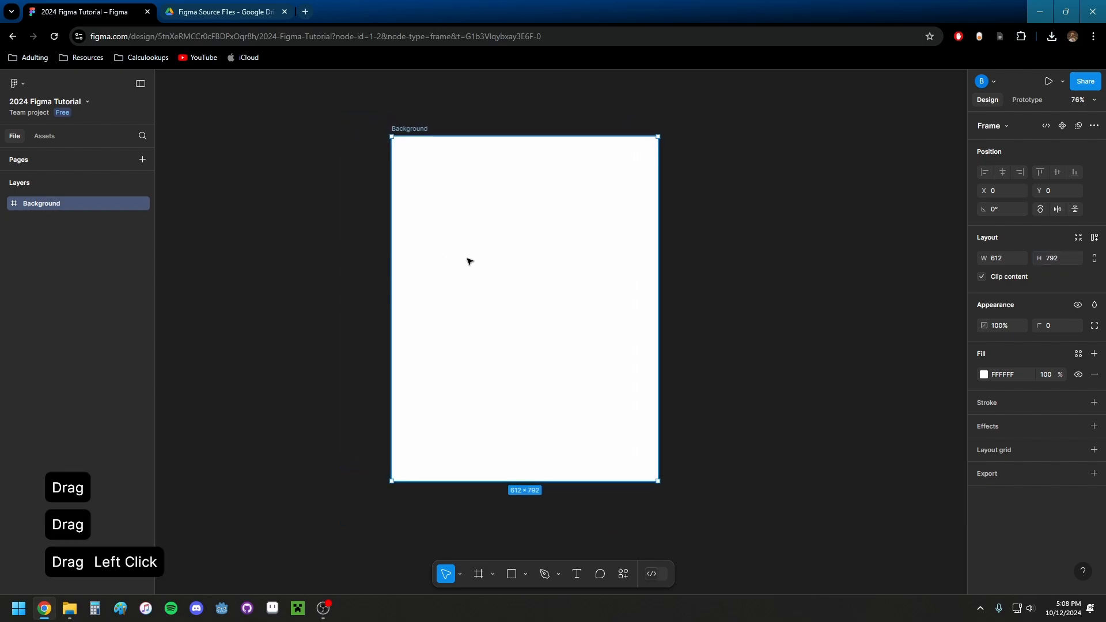
ctrl+scroll(470, 261, up, 2)
scroll(557, 260, down, 1)
click(558, 259)
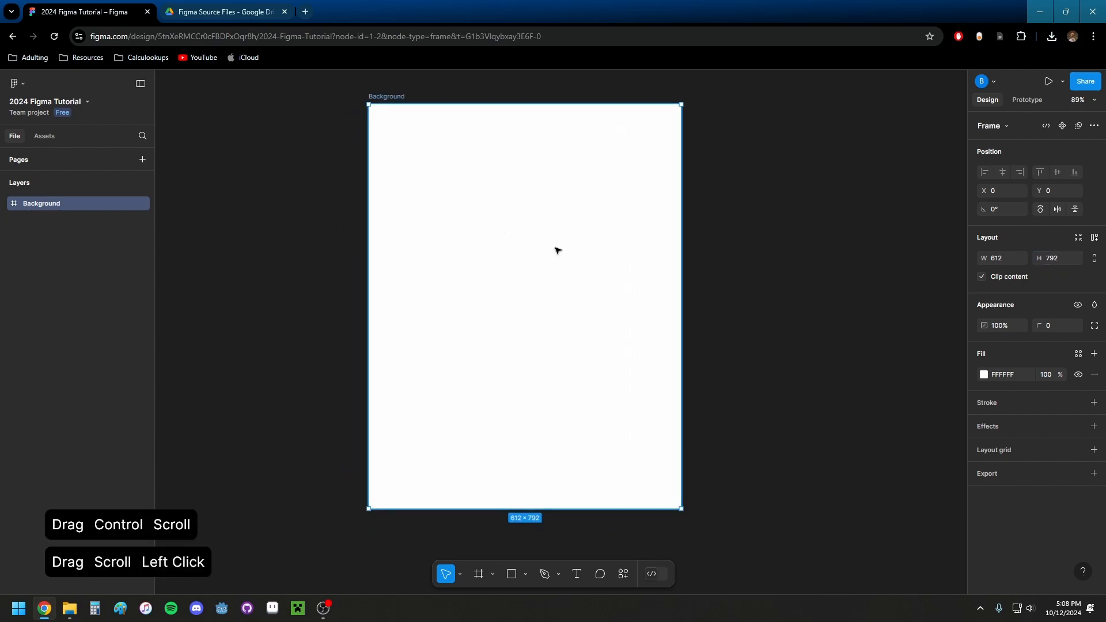
click(1005, 259)
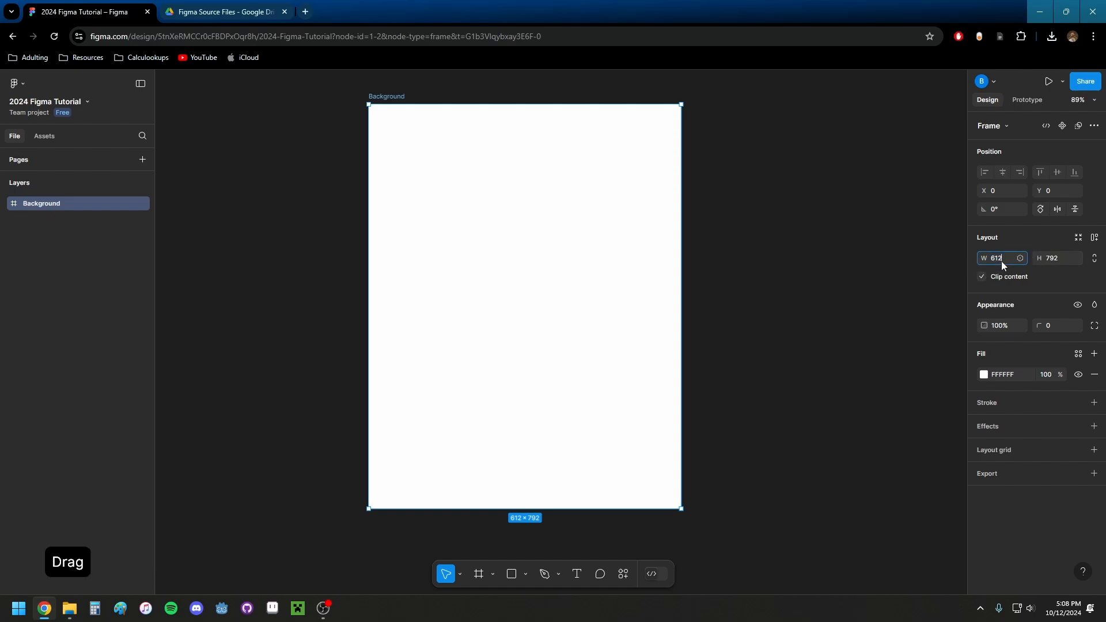
text(-)
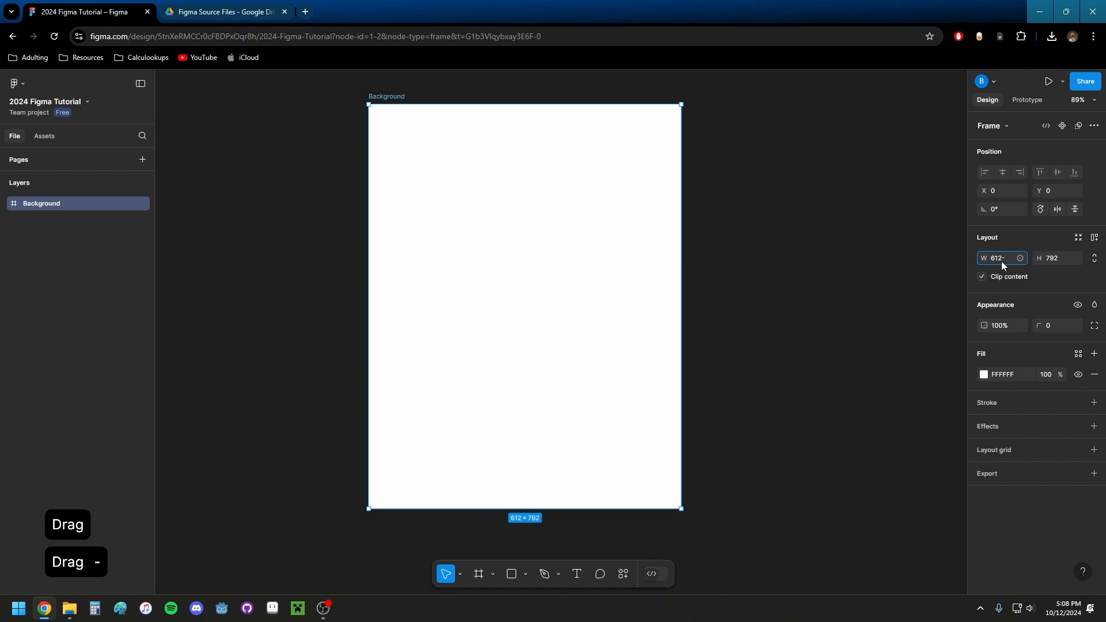
text(1)
key(Return)
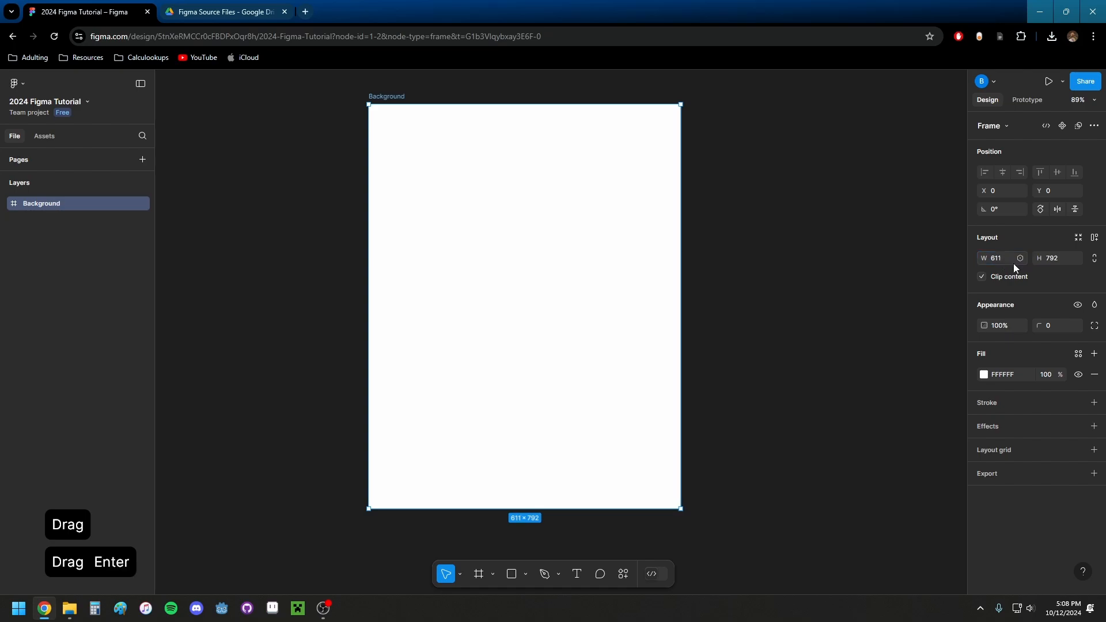
key(ctrl+z)
- Widen the Background frame with the formula 612+(2*72) and undo the change
click(1007, 258)
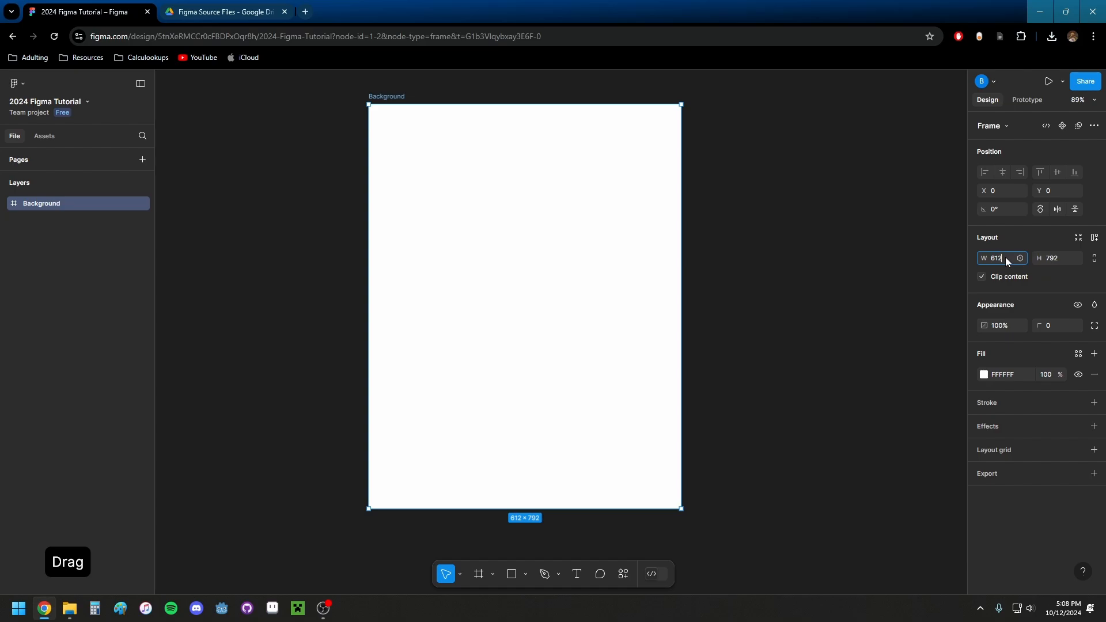
text(+72)
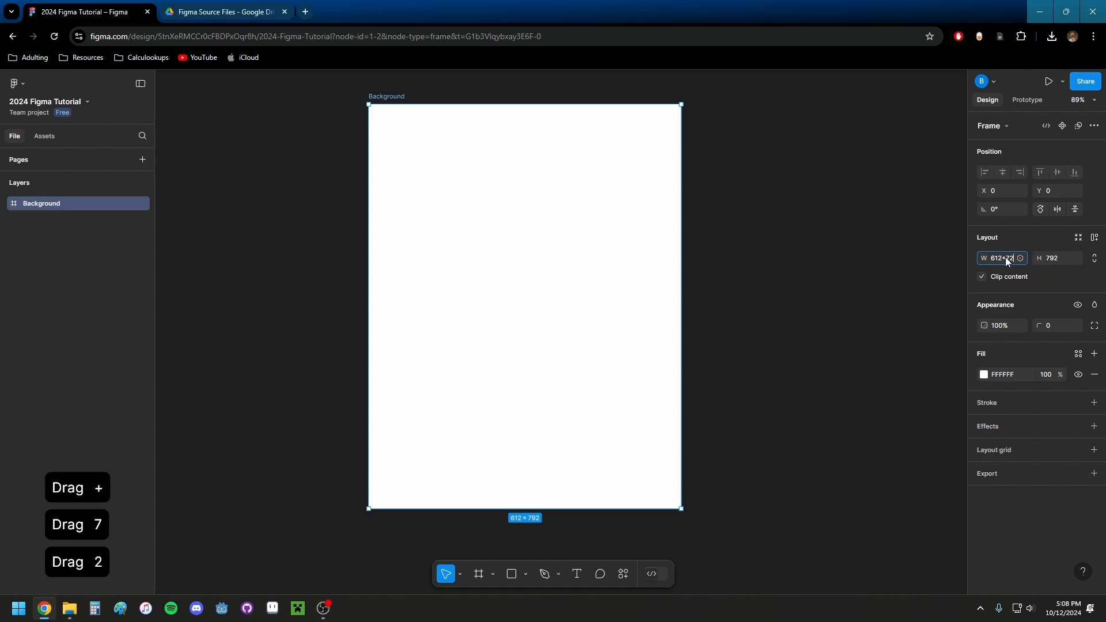
click(1004, 258)
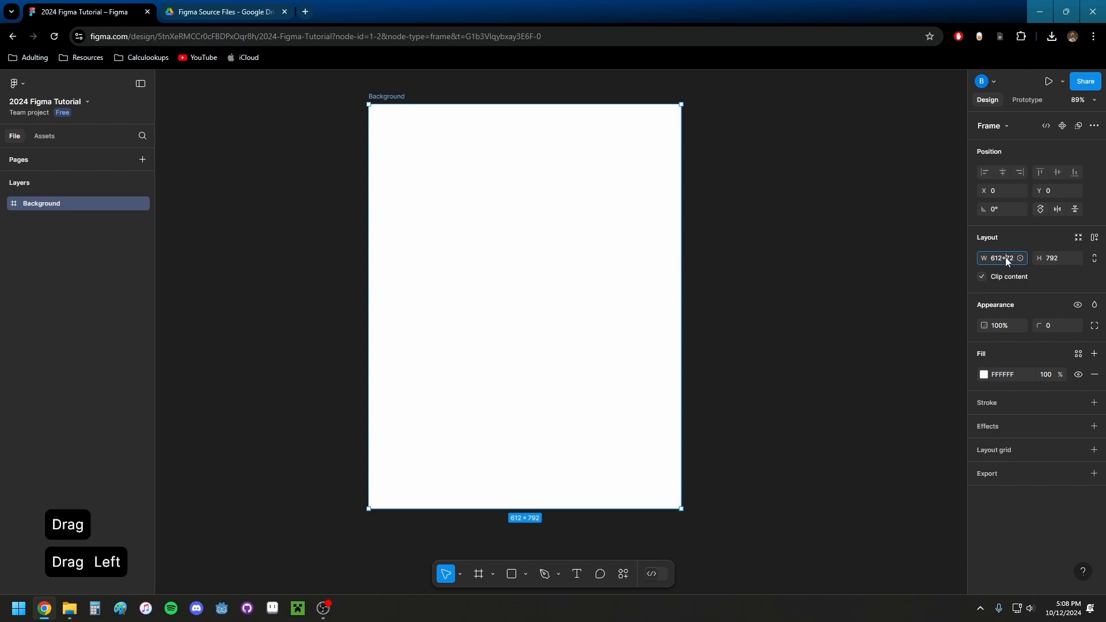
text((2*)
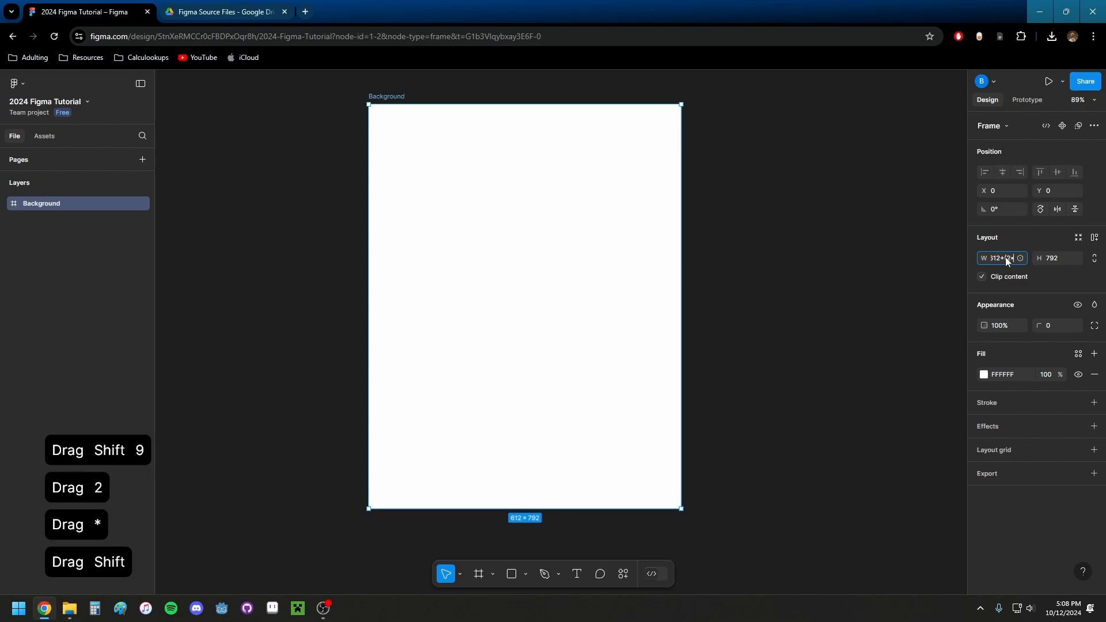
key(Right)
key(Right)
text())
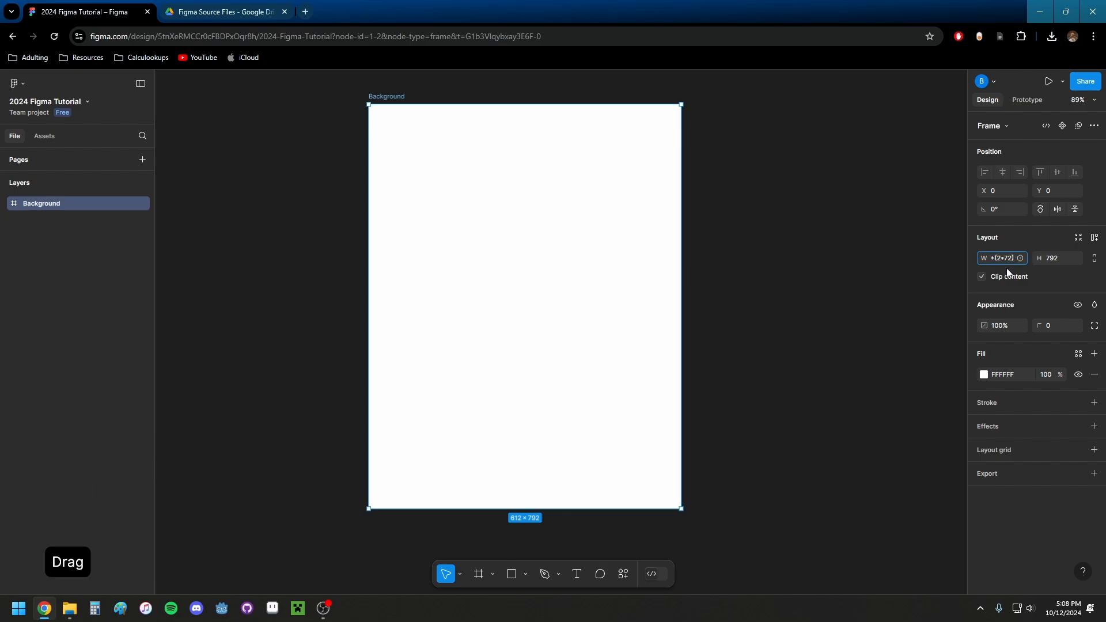
key(Return)
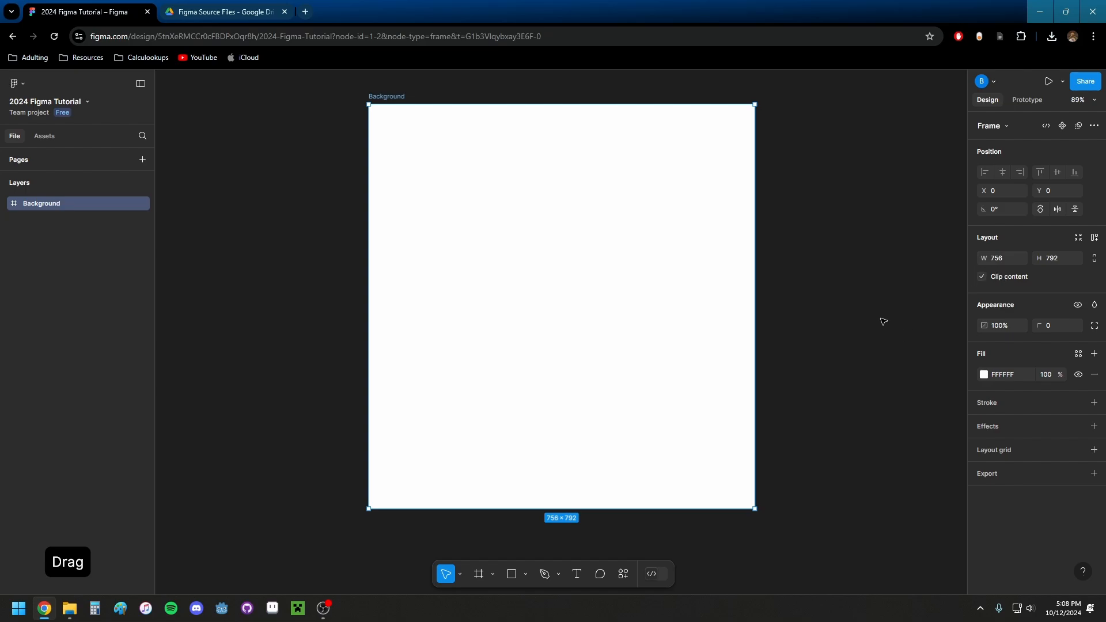
key(ctrl+z)
- Place a default 100 × 100 rectangle in the upper-left area of the Background frame
mouse_move(532, 222)
mouse_down()
mouse_move(526, 209)
mouse_move(558, 235)
mouse_move(551, 229)
mouse_up()
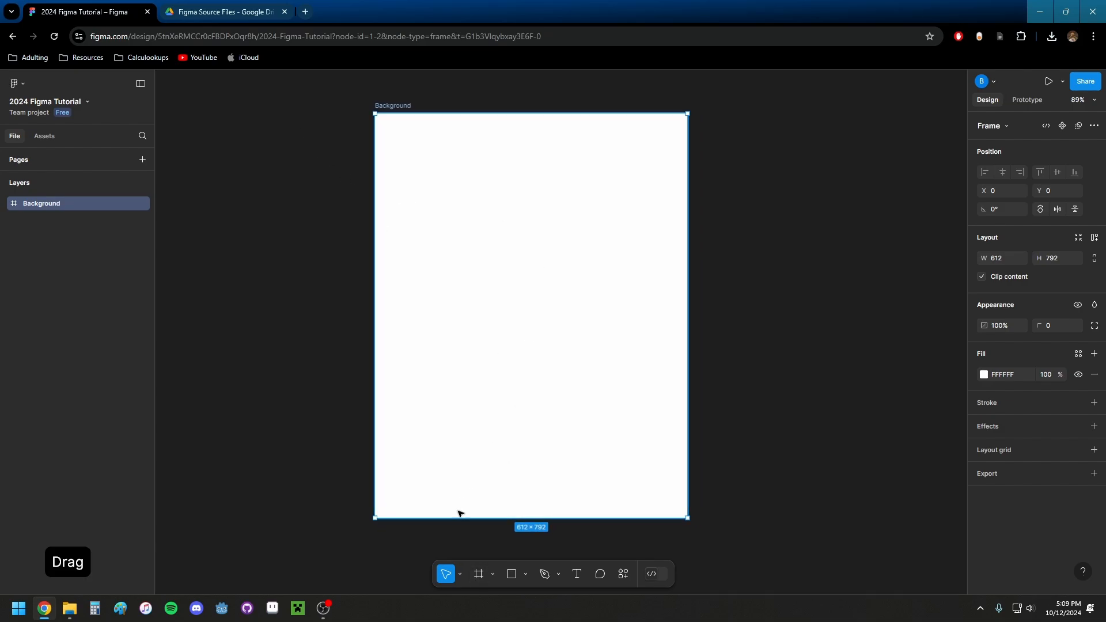
click(524, 575)
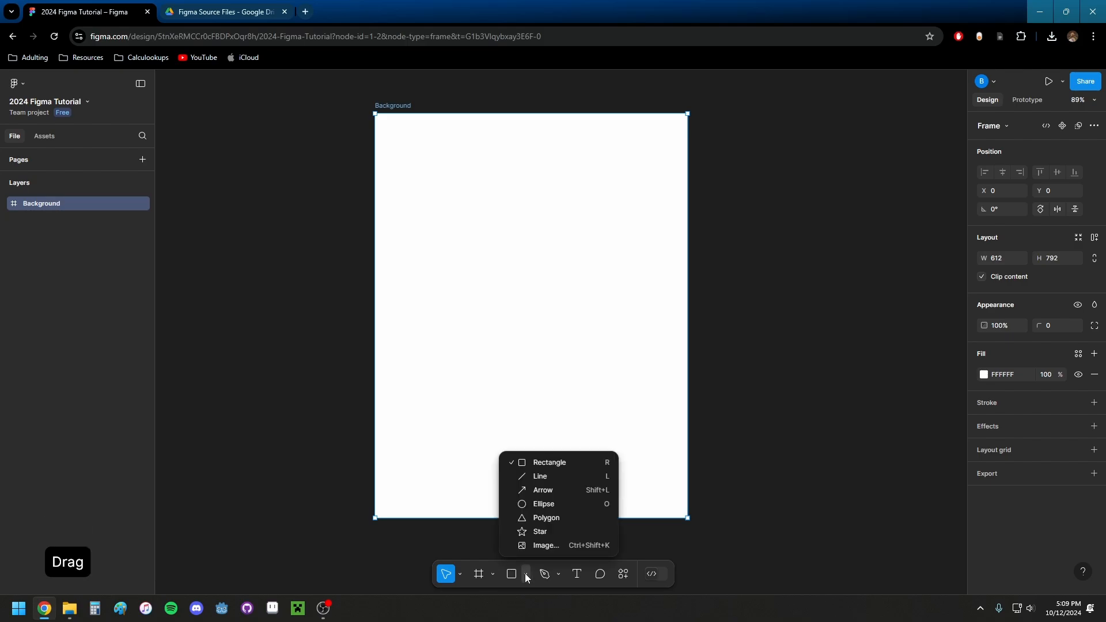
click(542, 462)
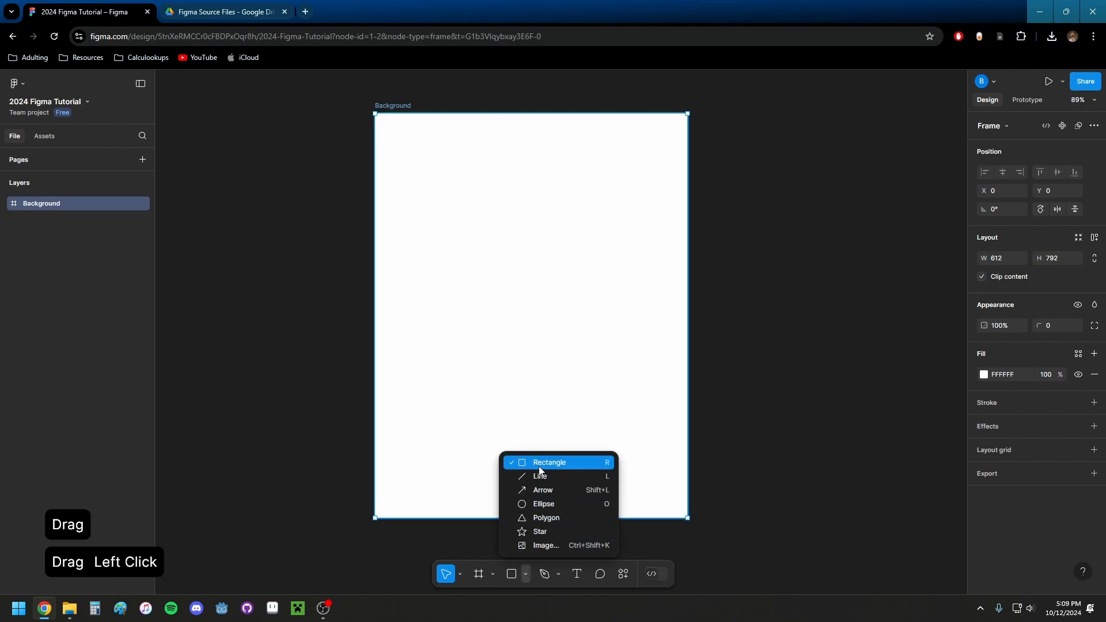
click(465, 202)
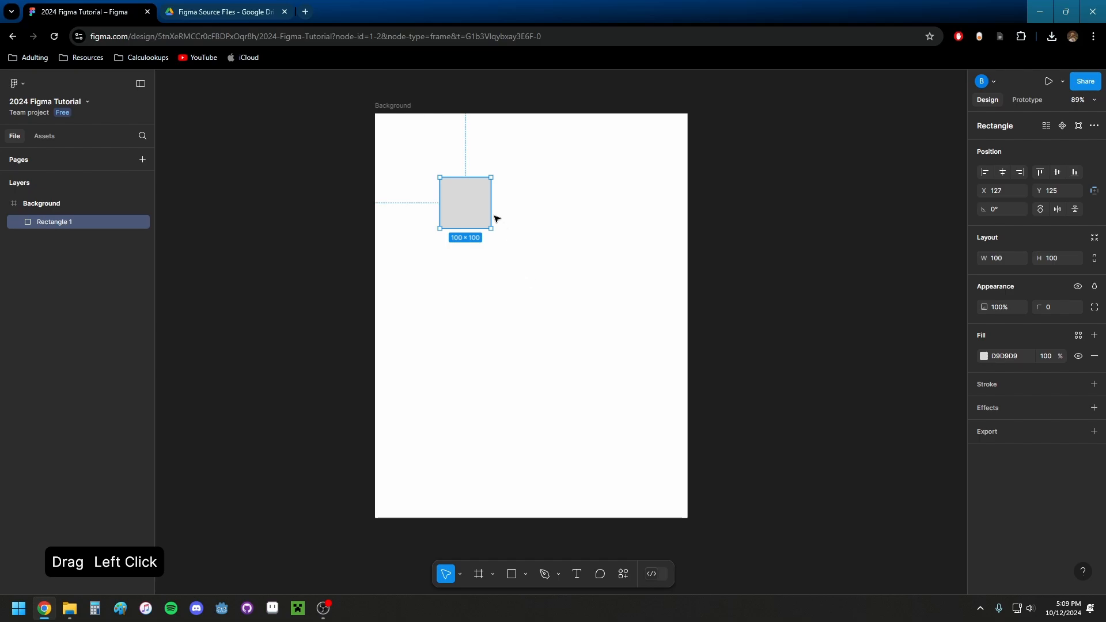
- Resize the rectangle freehand to about 164 × 97
ctrl+scroll(489, 207, up, 10)
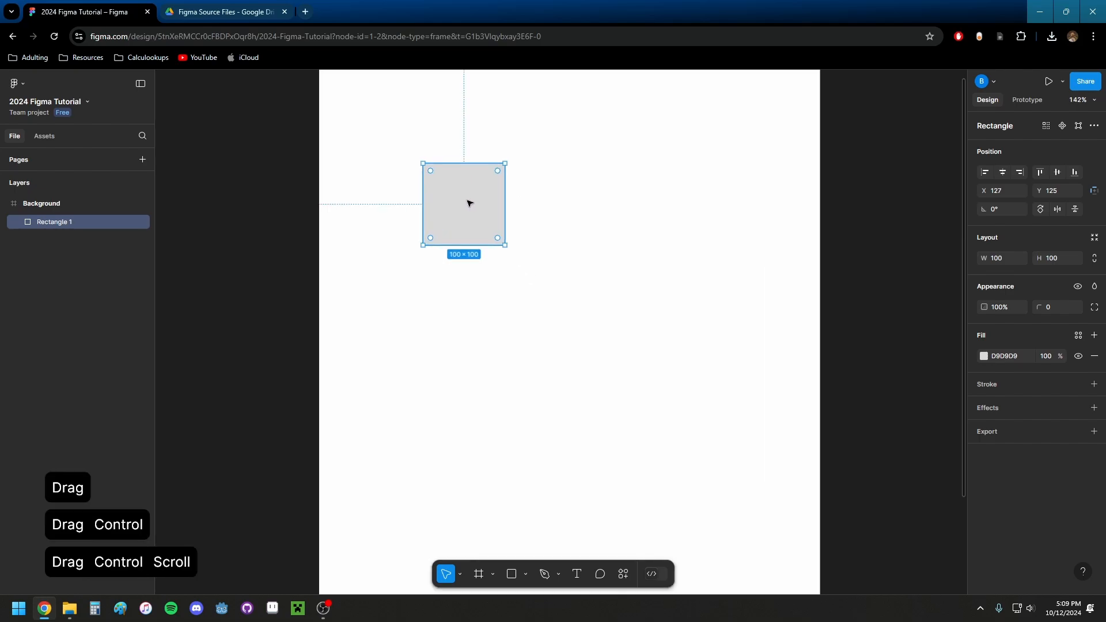
scroll(495, 259, up, 2)
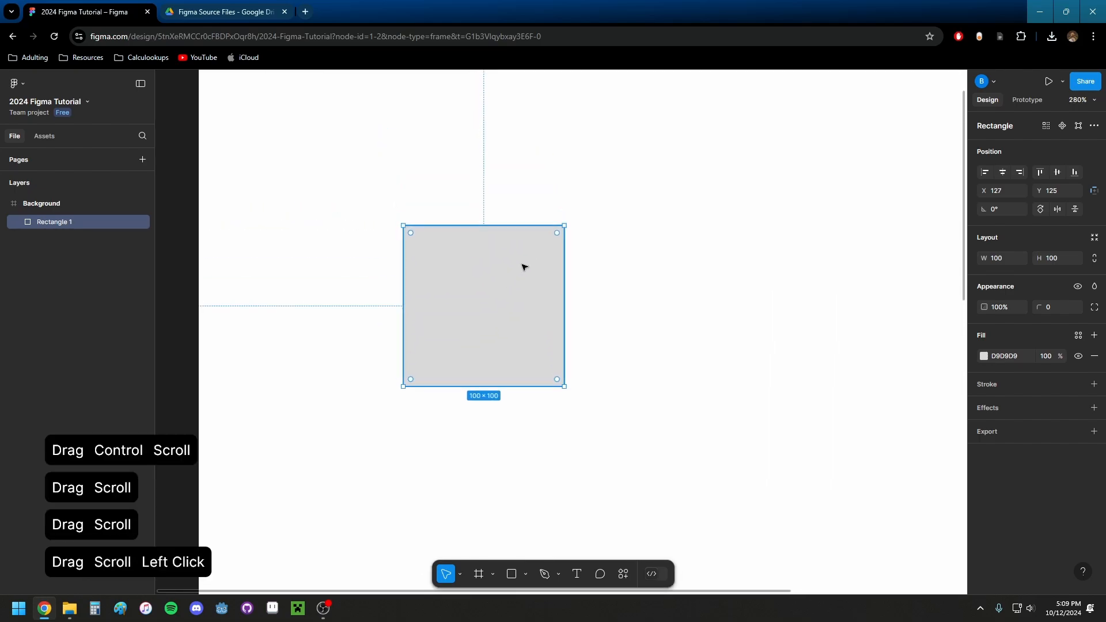
drag(562, 226, 669, 220)
click(655, 296)
mouse_move(655, 297)
mouse_down()
mouse_move(612, 303)
mouse_move(666, 299)
mouse_up()
drag(617, 387, 730, 412)
key(ctrl)
scroll(677, 330, down, 3)
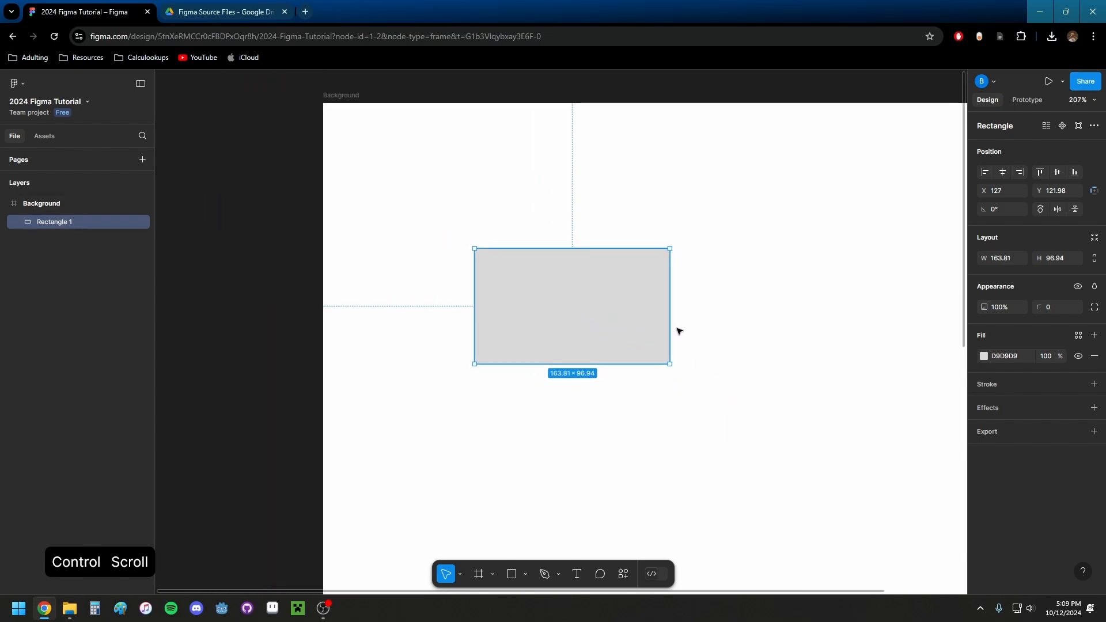
- Try dark red A60F0F as the rectangle's fill and change the fill to green 189511
scroll(629, 321, right, 3)
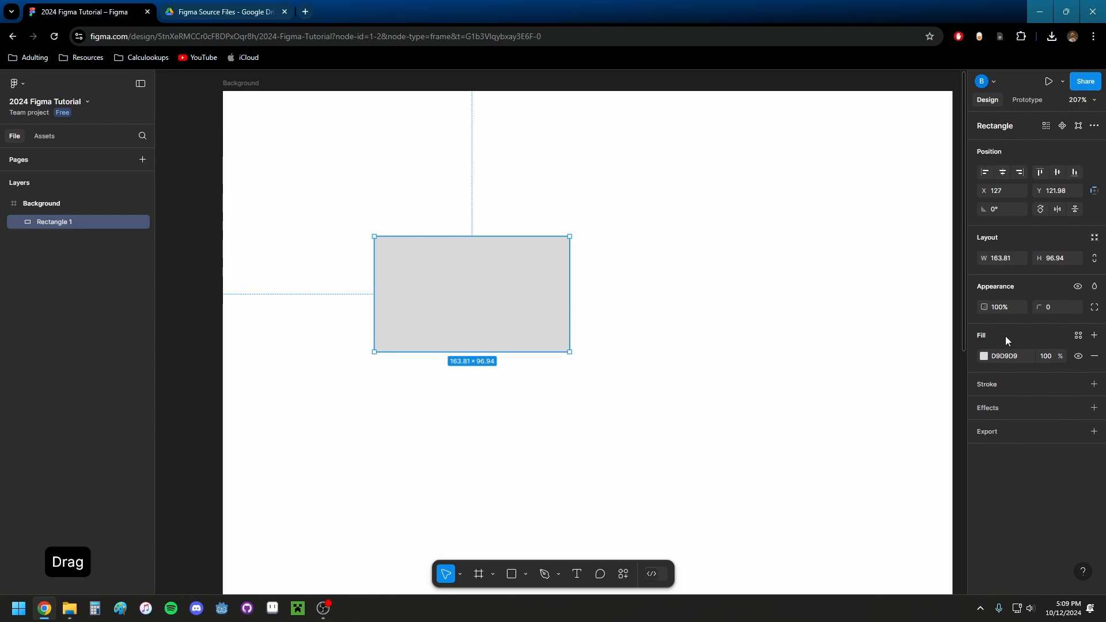
click(984, 357)
drag(875, 328, 949, 346)
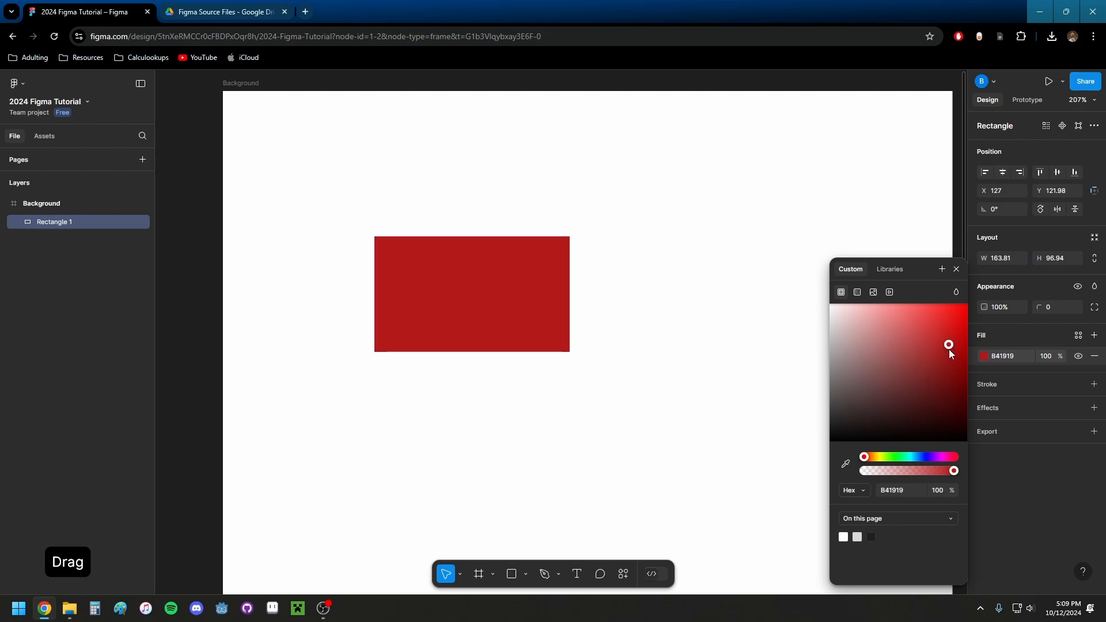
click(955, 352)
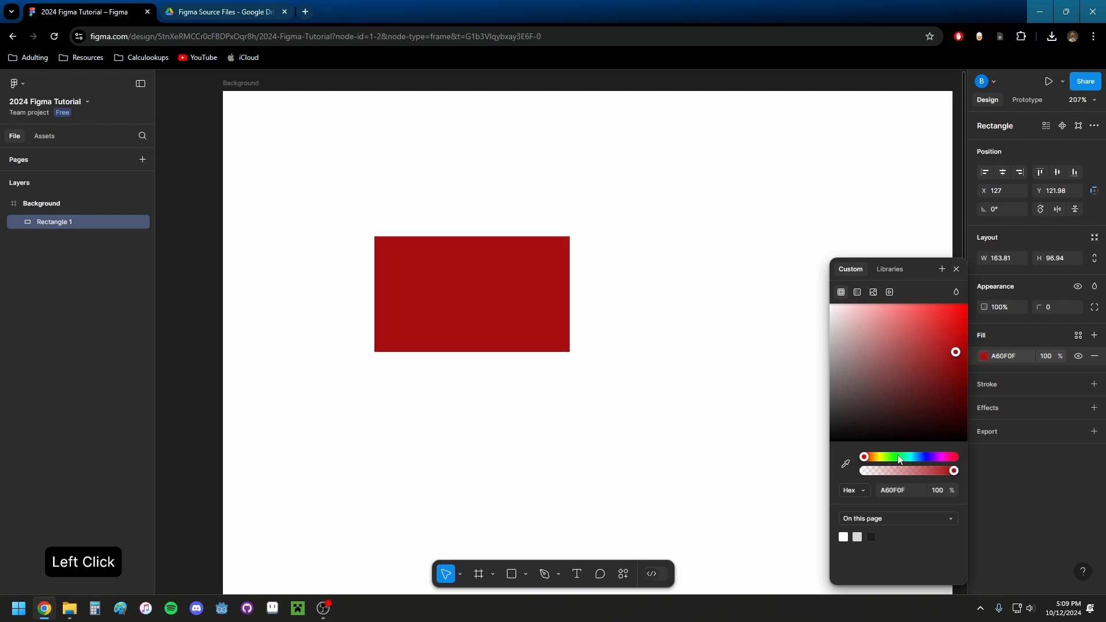
click(896, 457)
click(952, 361)
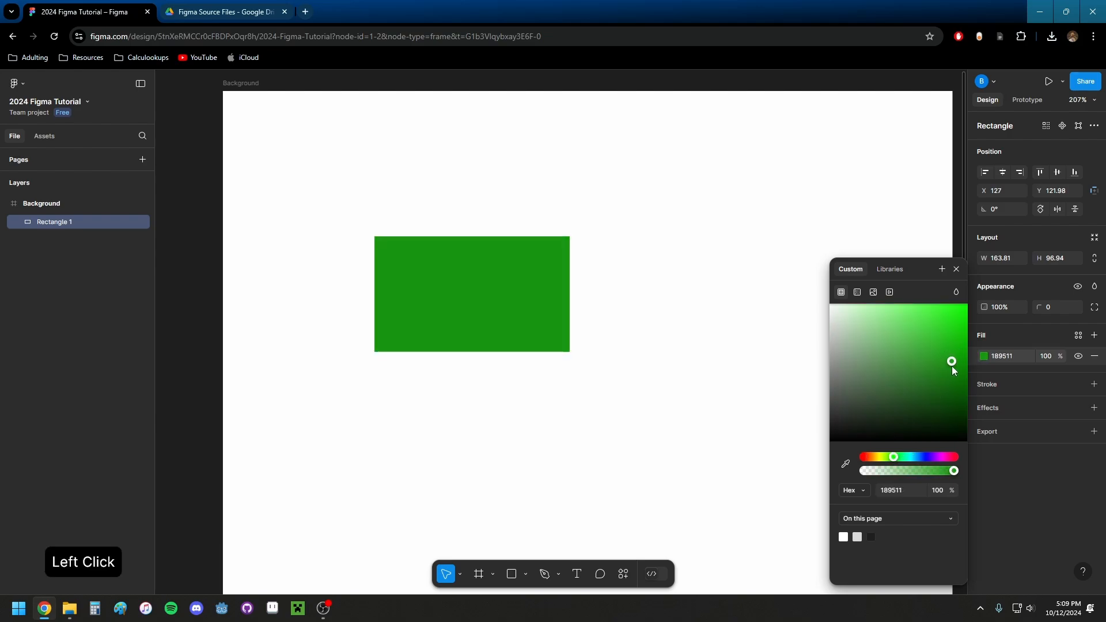
- Switch to Google Drive and open Style Guide 2023 from the FRC Team 2530 Graphics folder
click(227, 12)
click(339, 127)
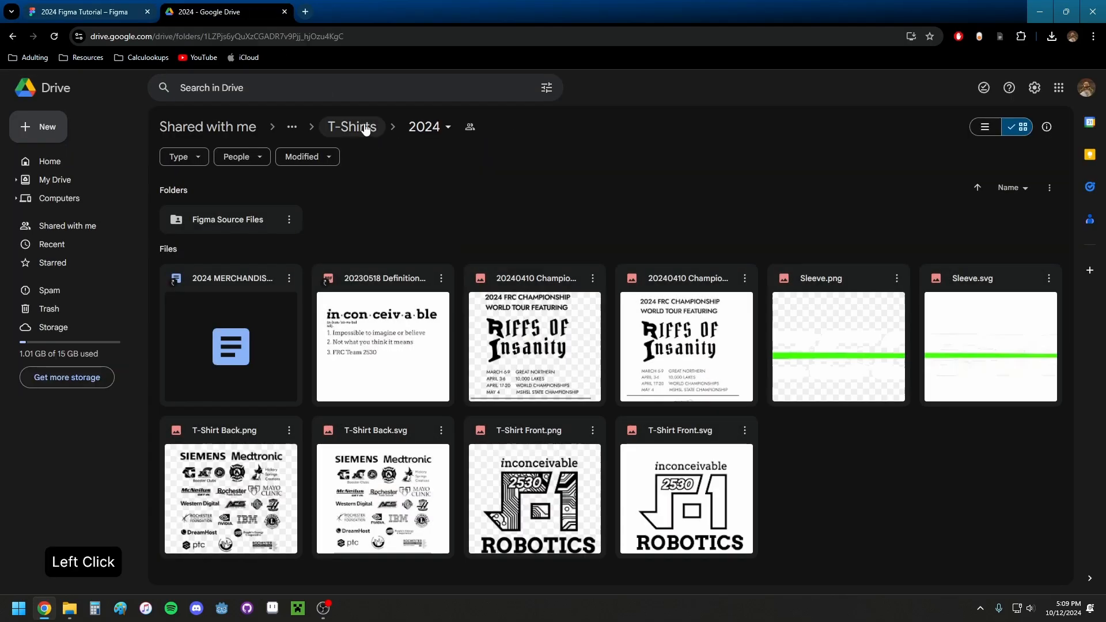
click(366, 127)
click(416, 127)
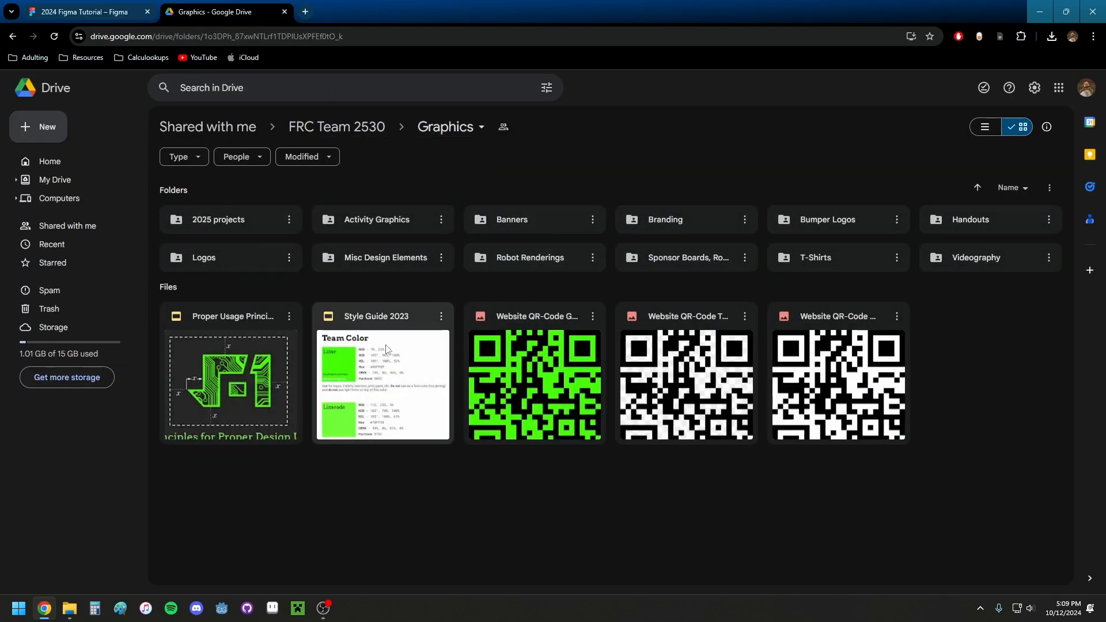
double_click(386, 349)
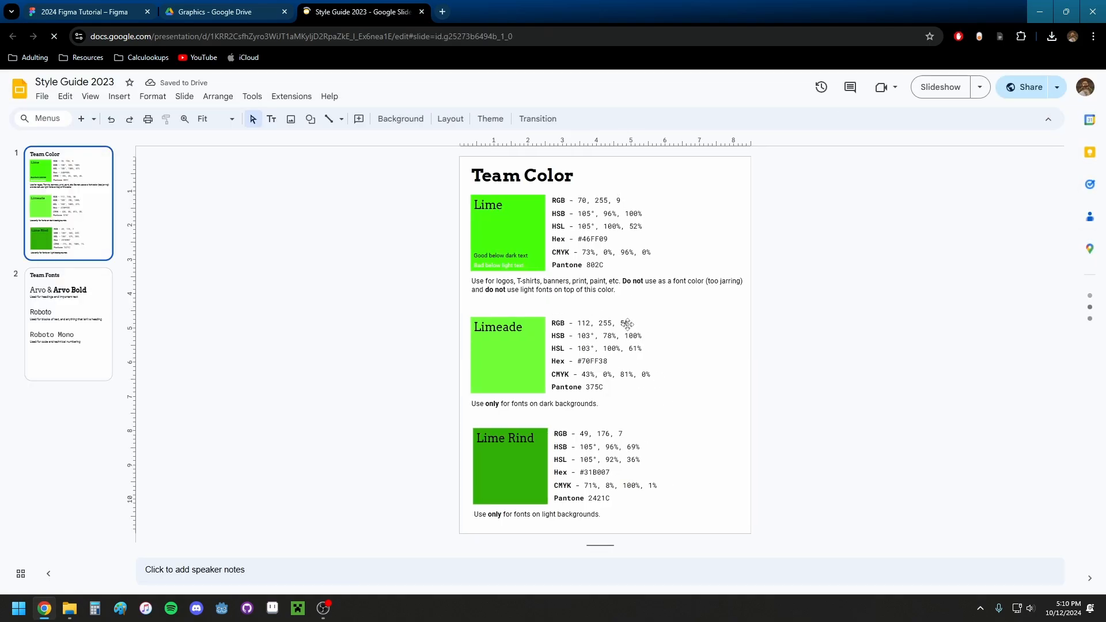
- Examine the colour codes and usage notes for Lime, Limeade and Lime Rind on the Team Color slide
ctrl+scroll(607, 270, up, 2)
ctrl+scroll(606, 269, up, 2)
scroll(682, 270, up, 3)
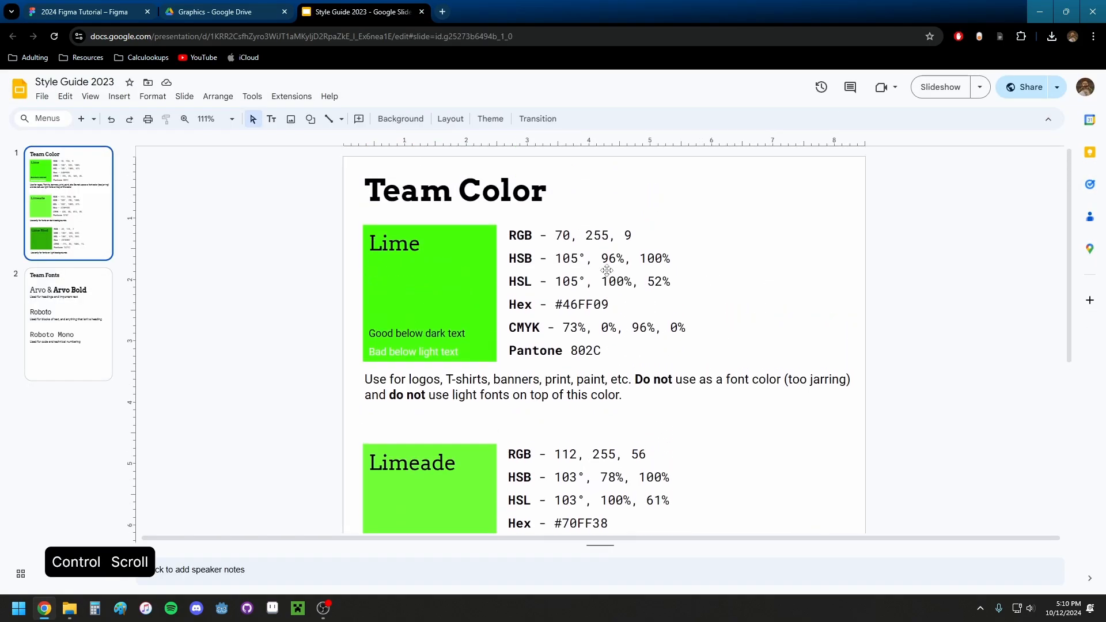
scroll(687, 270, down, 8)
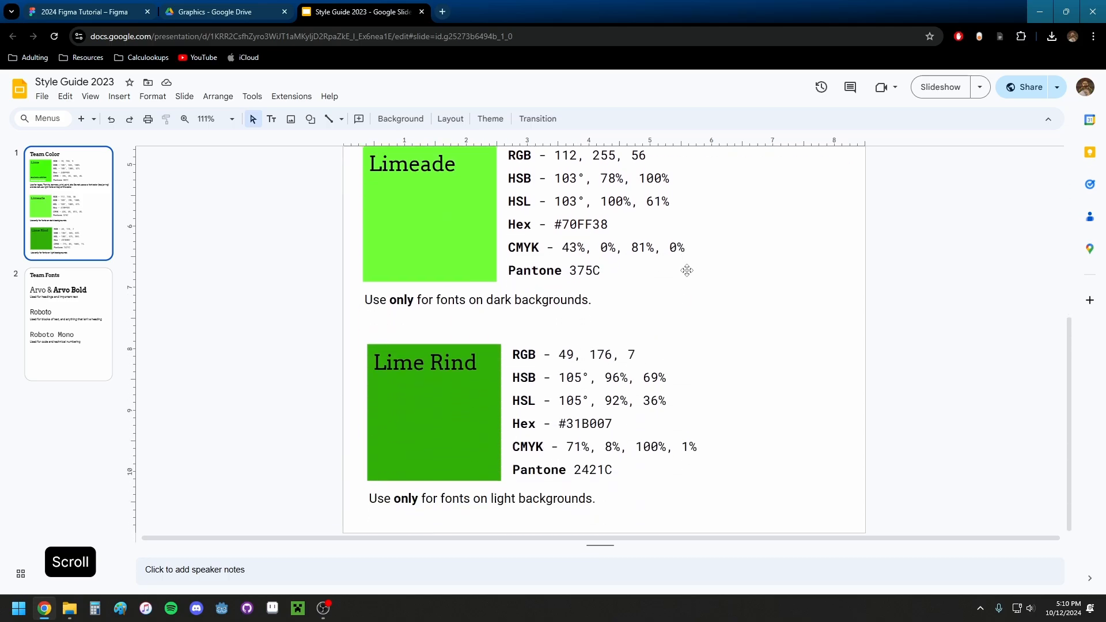
scroll(686, 270, up, 2)
scroll(686, 270, up, 6)
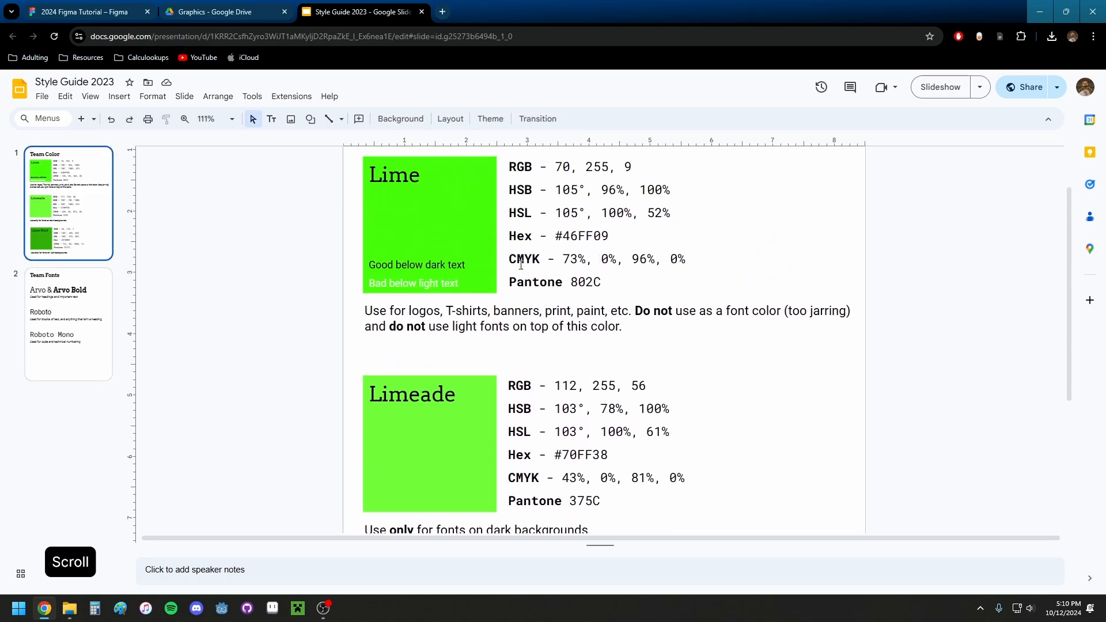
- Look over the Team Fonts slide and return to the Lime colour codes on the Team Color slide
click(68, 306)
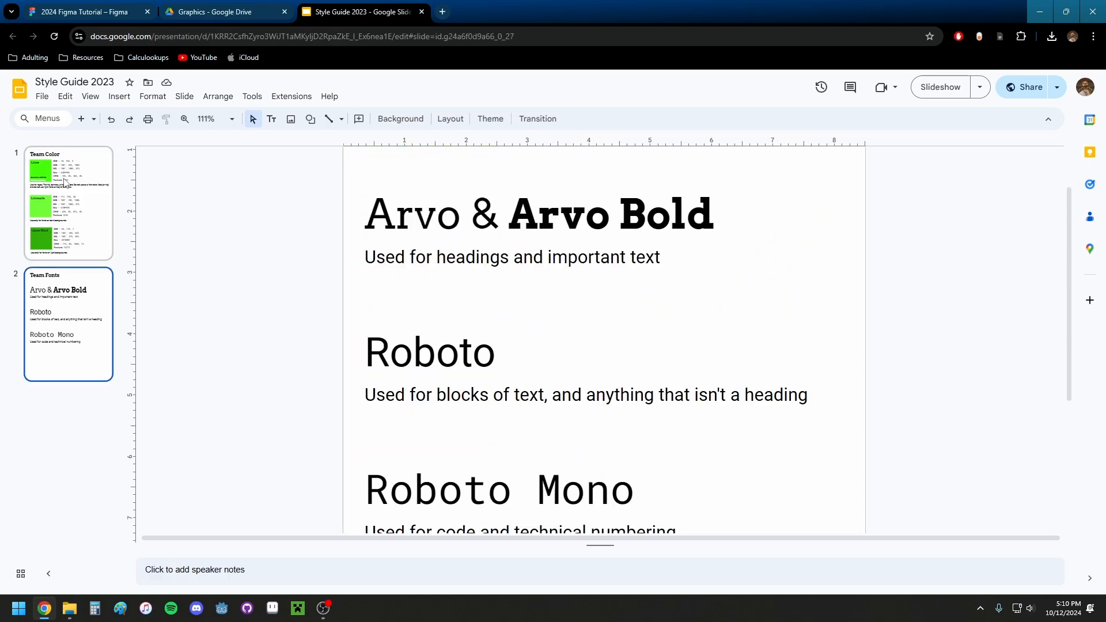
scroll(350, 259, up, 4)
scroll(349, 260, up, 5)
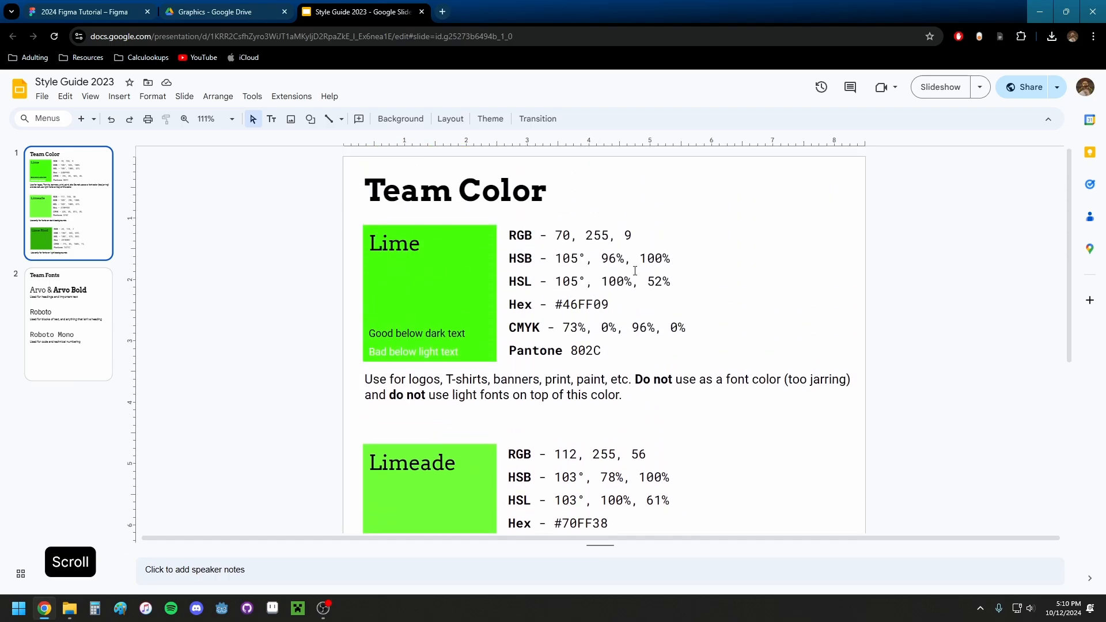
scroll(635, 271, down, 3)
scroll(674, 271, up, 1)
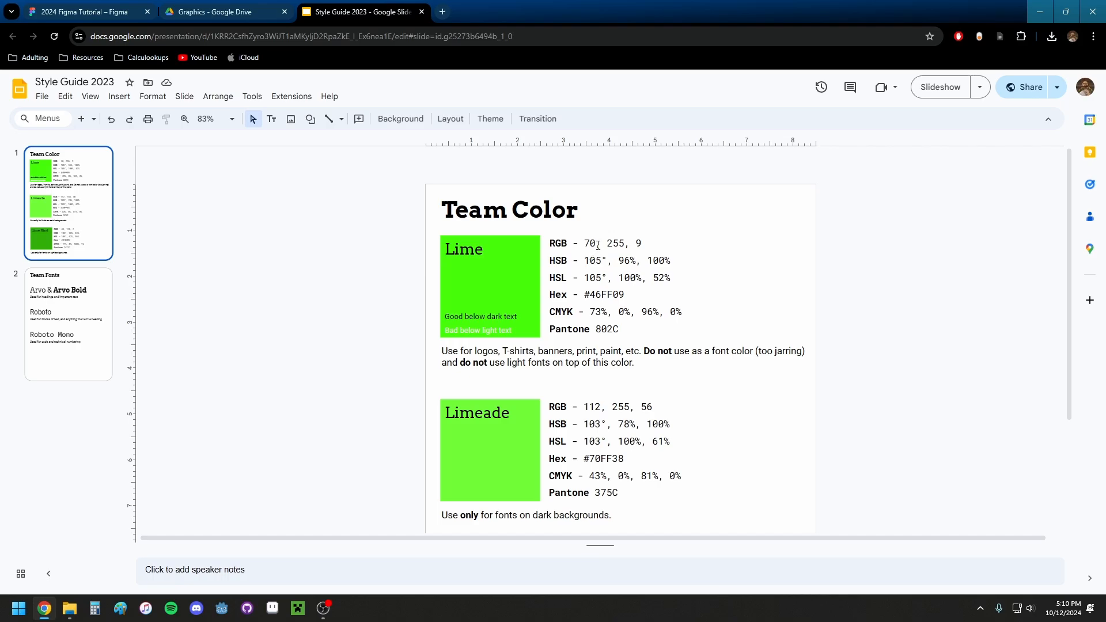
scroll(612, 339, up, 2)
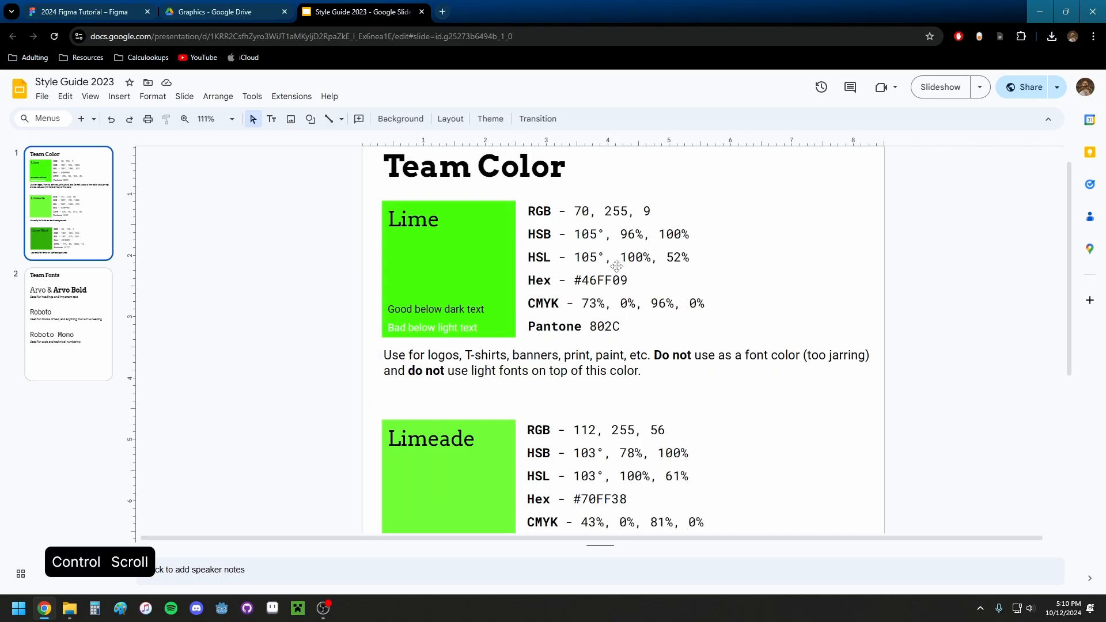
- Copy Lime's hex code 46FF09 from the style guide and apply it as the rectangle's fill in Figma
double_click(605, 281)
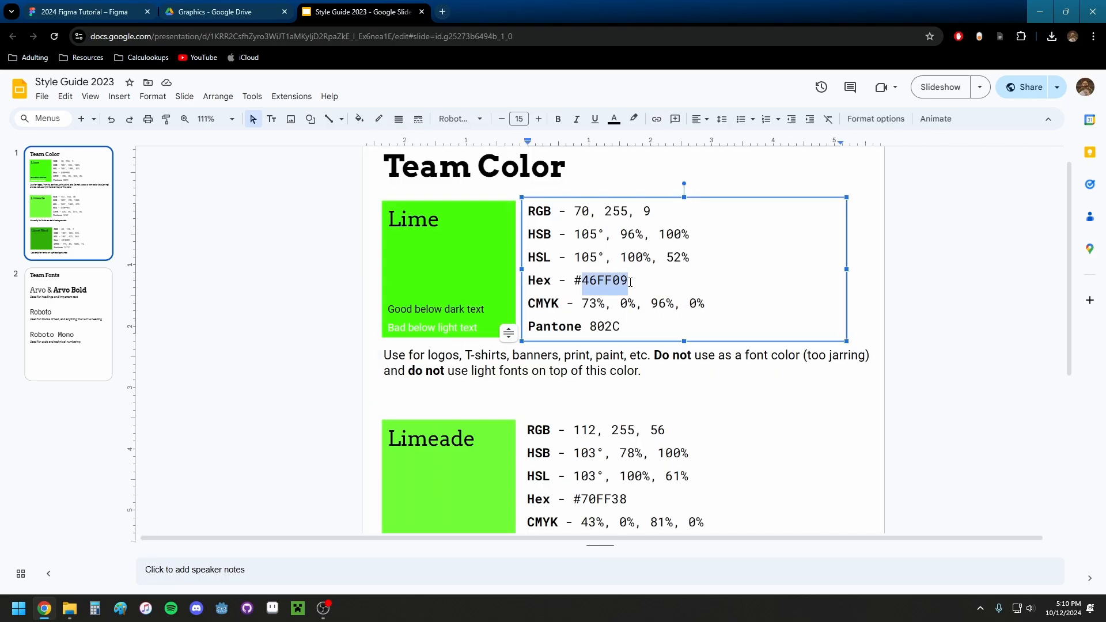
key(ctrl+c)
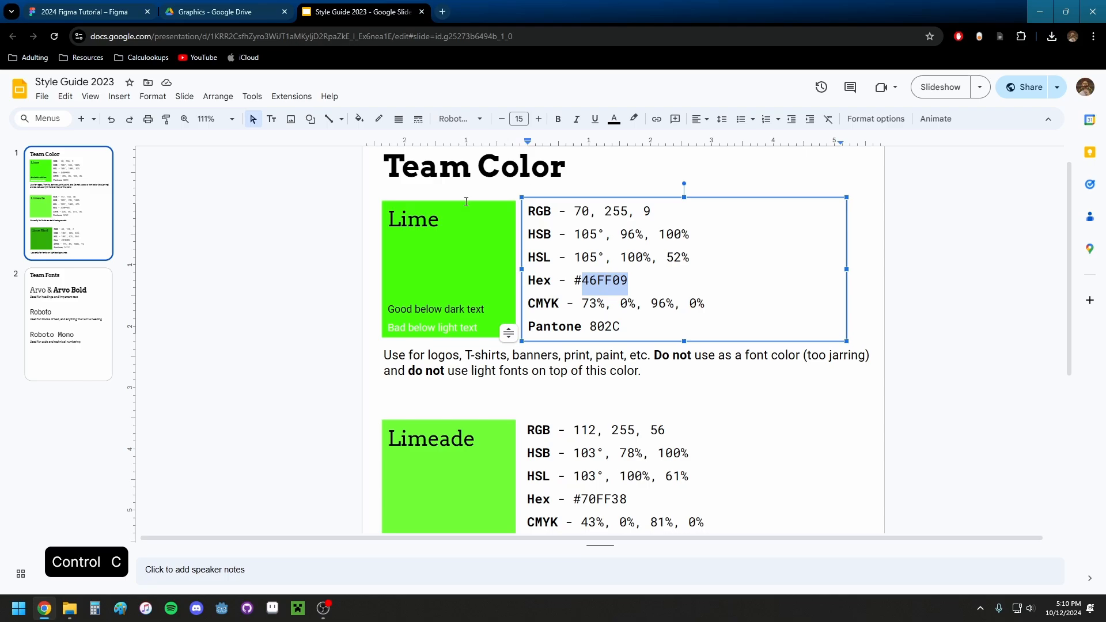
click(77, 13)
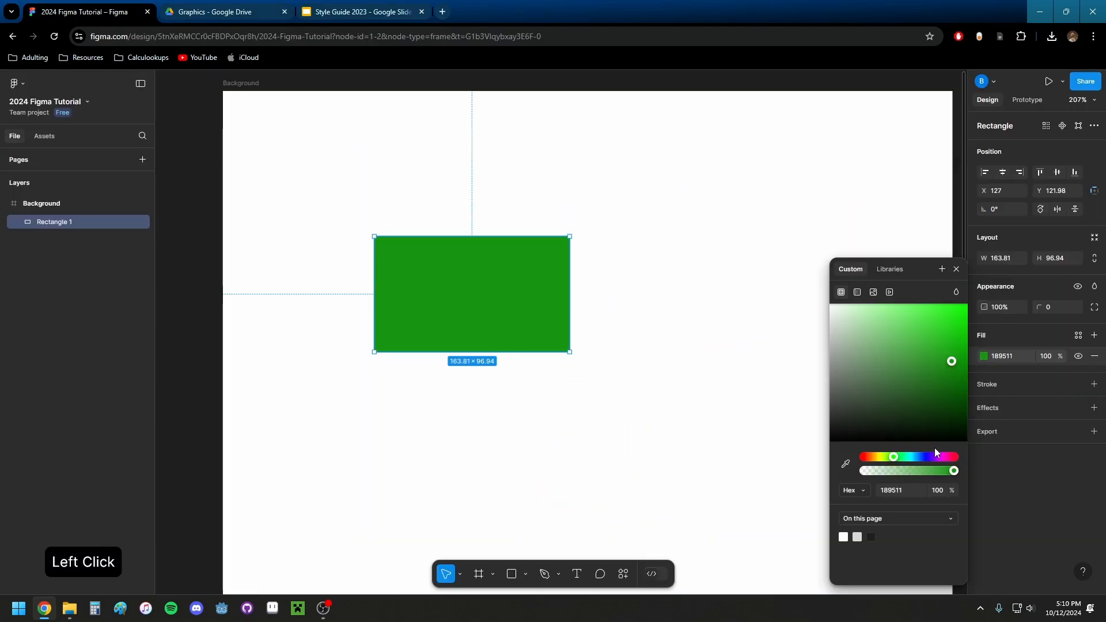
click(914, 491)
key(ctrl+v)
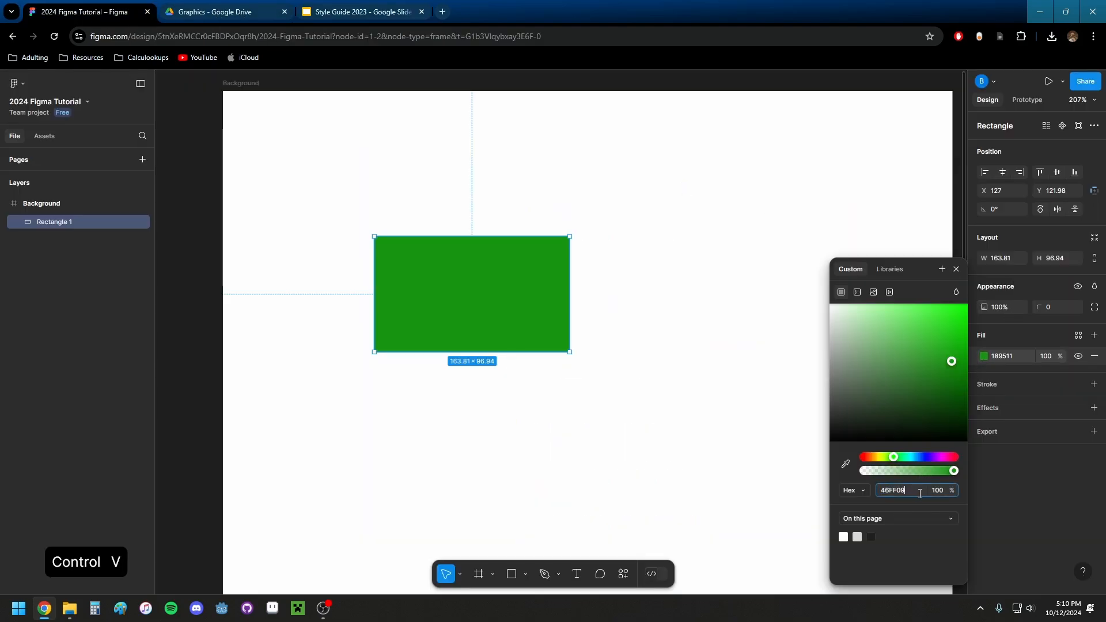
key(Return)
click(679, 227)
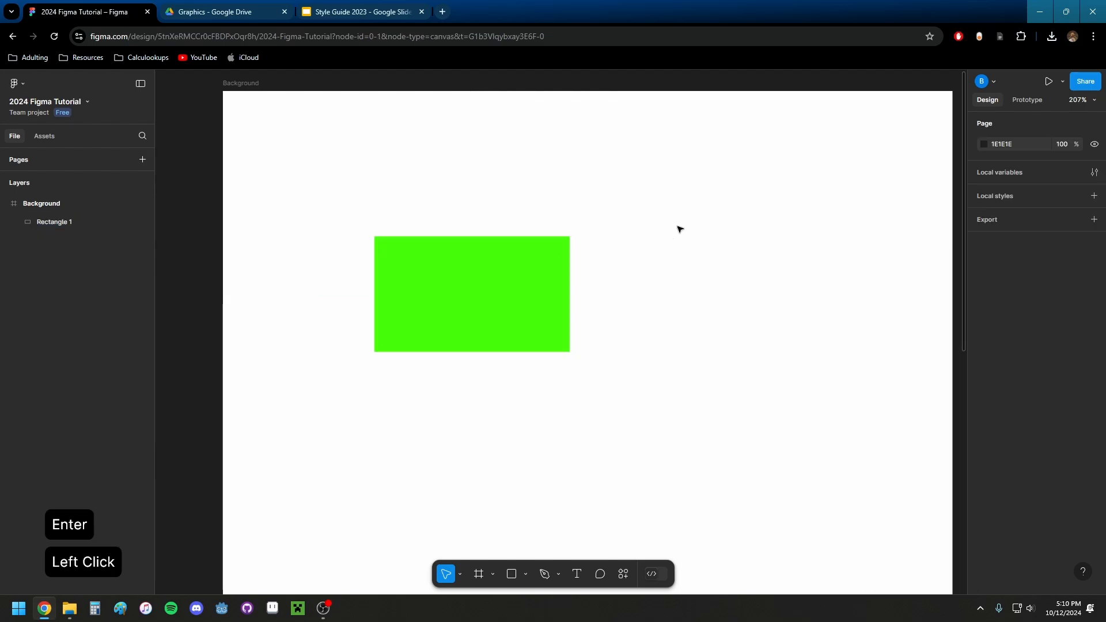
- Move the green rectangle within the Background frame to about X 240, Y 107
drag(532, 292, 667, 274)
drag(778, 241, 716, 252)
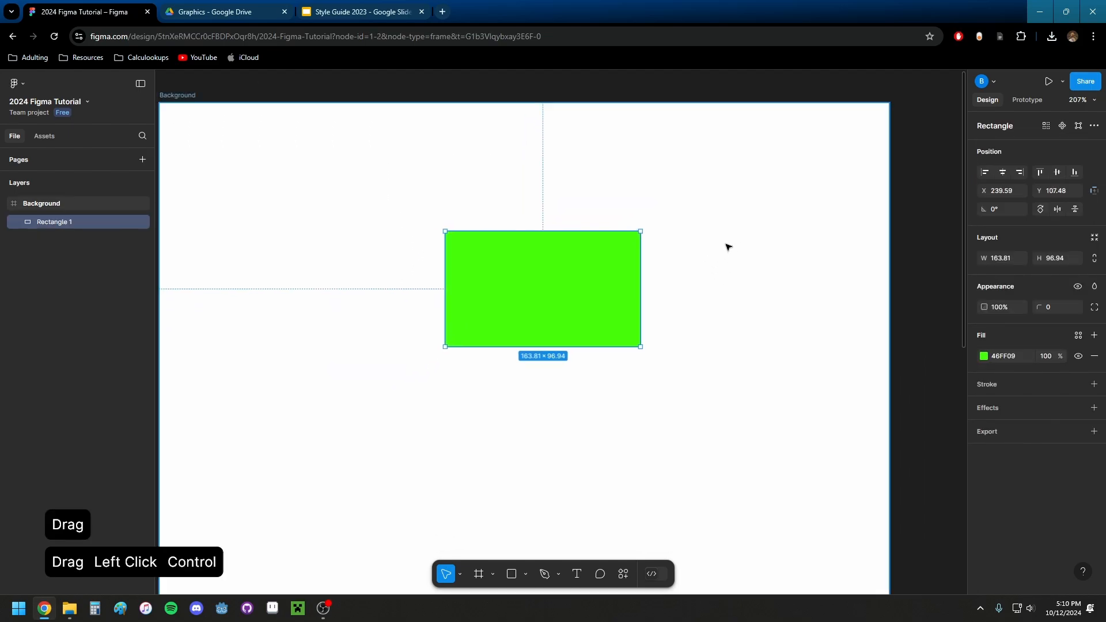
scroll(725, 244, down, 1)
scroll(729, 247, down, 4)
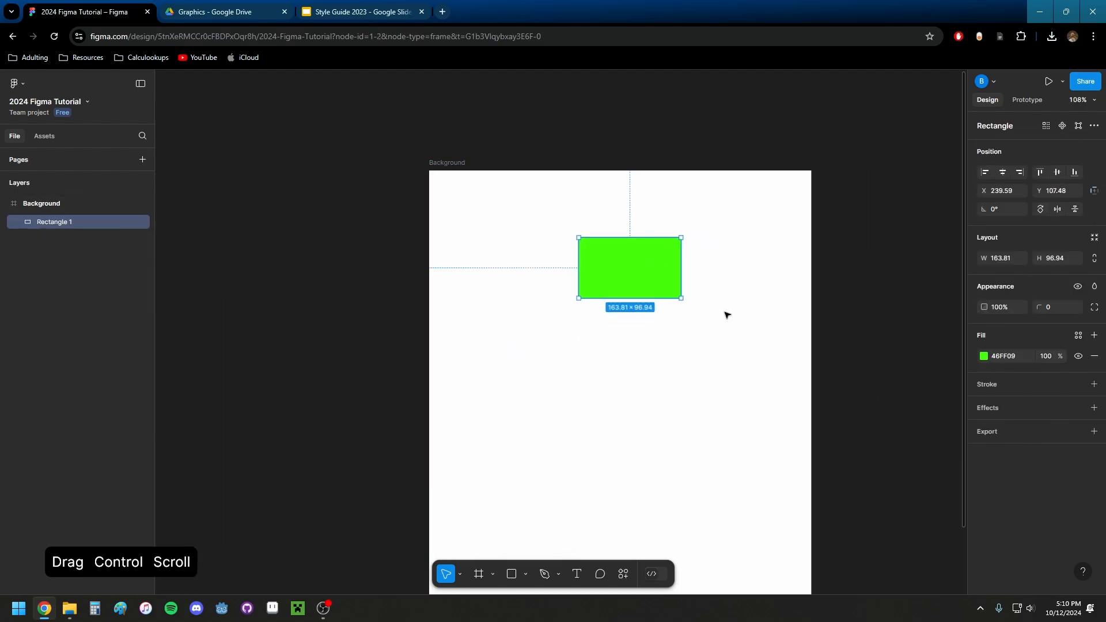
drag(726, 313, 714, 283)
scroll(634, 223, up, 5)
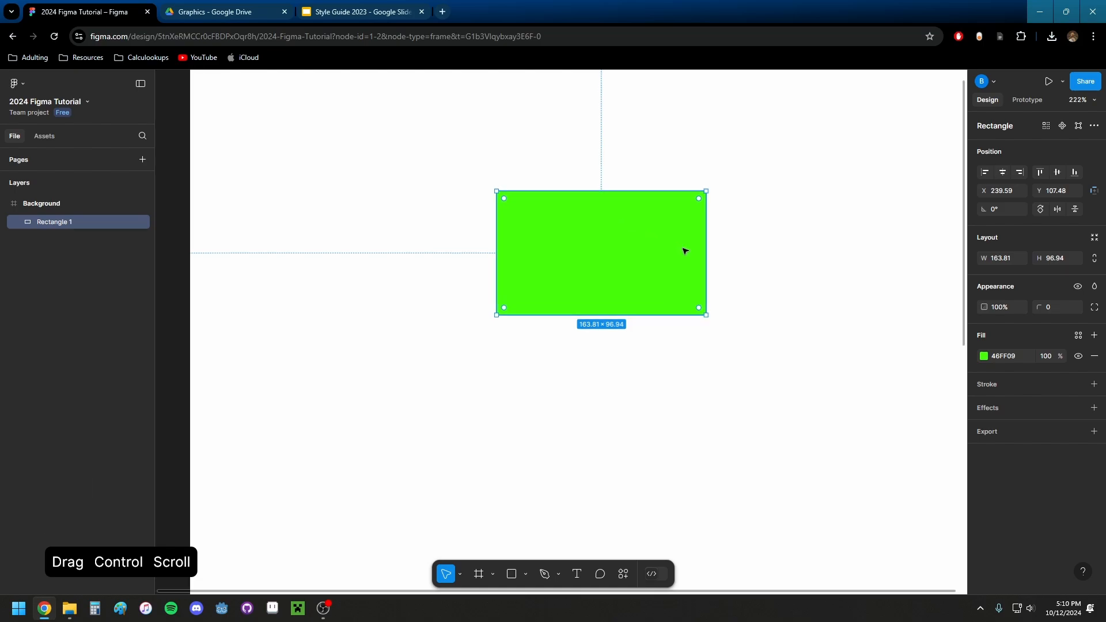
click(748, 276)
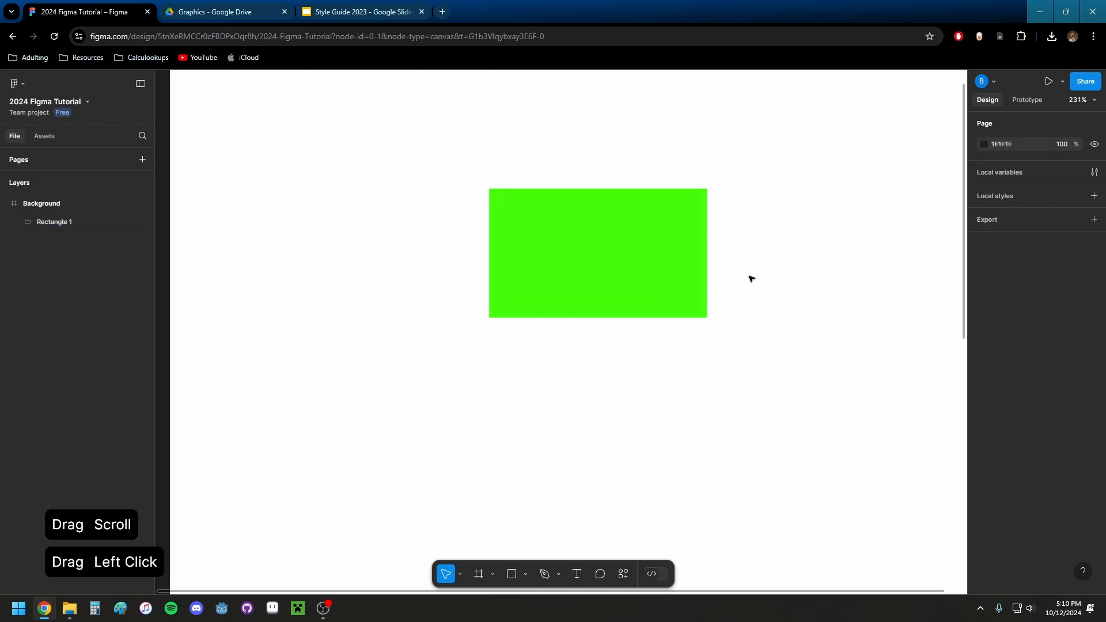
- Add a black 000000 stroke to the rectangle and set its weight to 8
click(667, 240)
mouse_move(710, 261)
mouse_down()
mouse_move(586, 260)
mouse_move(708, 260)
mouse_up()
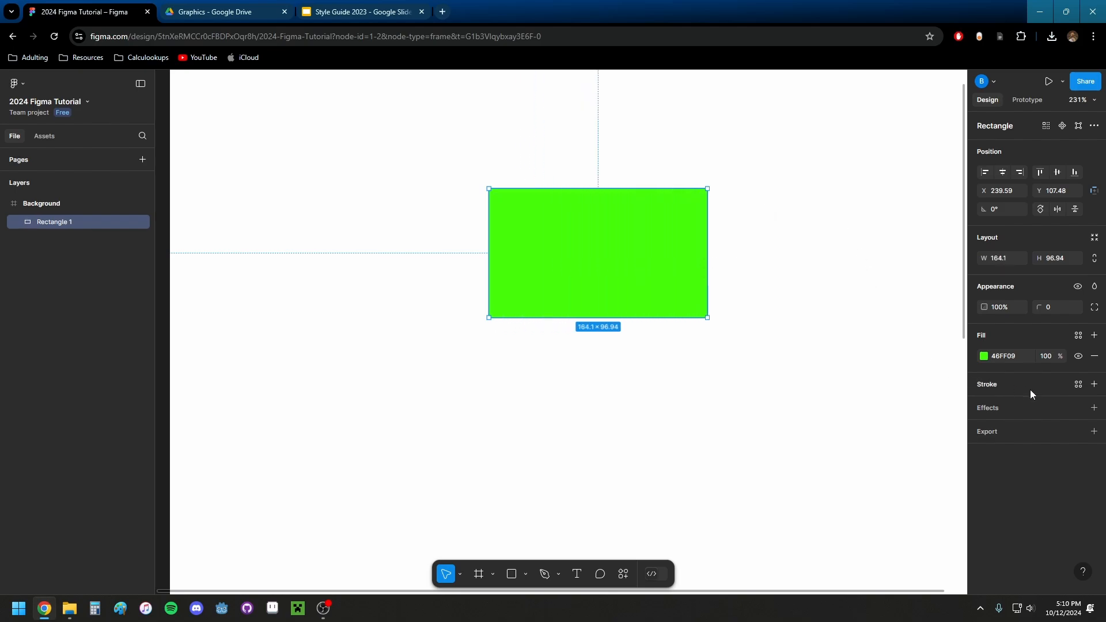
click(1094, 384)
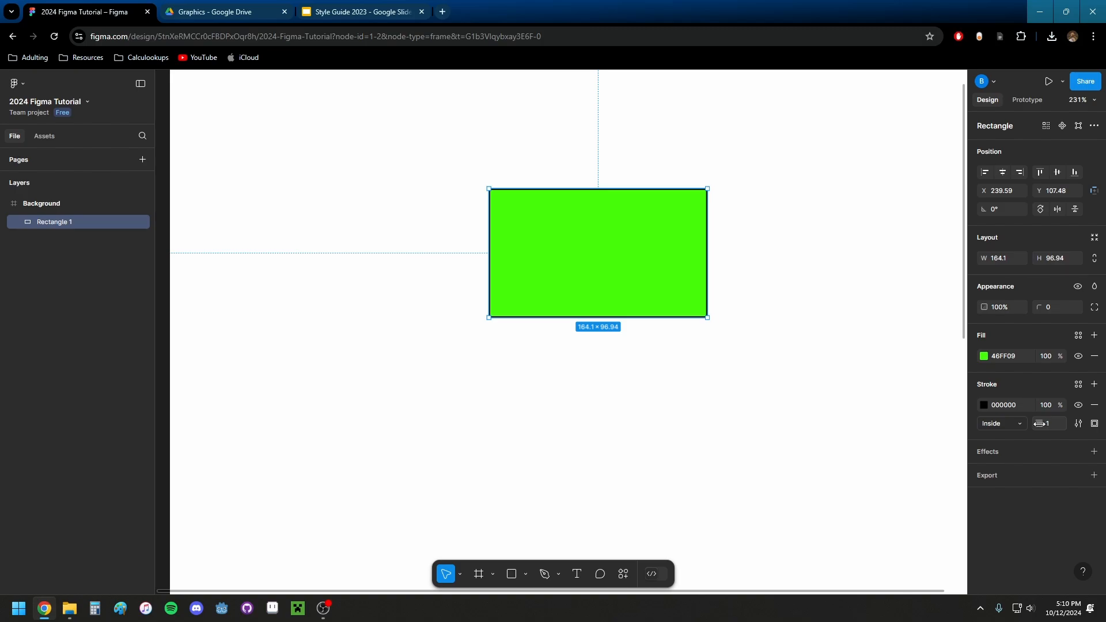
mouse_move(1039, 423)
mouse_down()
mouse_move(1091, 432)
mouse_move(1048, 435)
mouse_up()
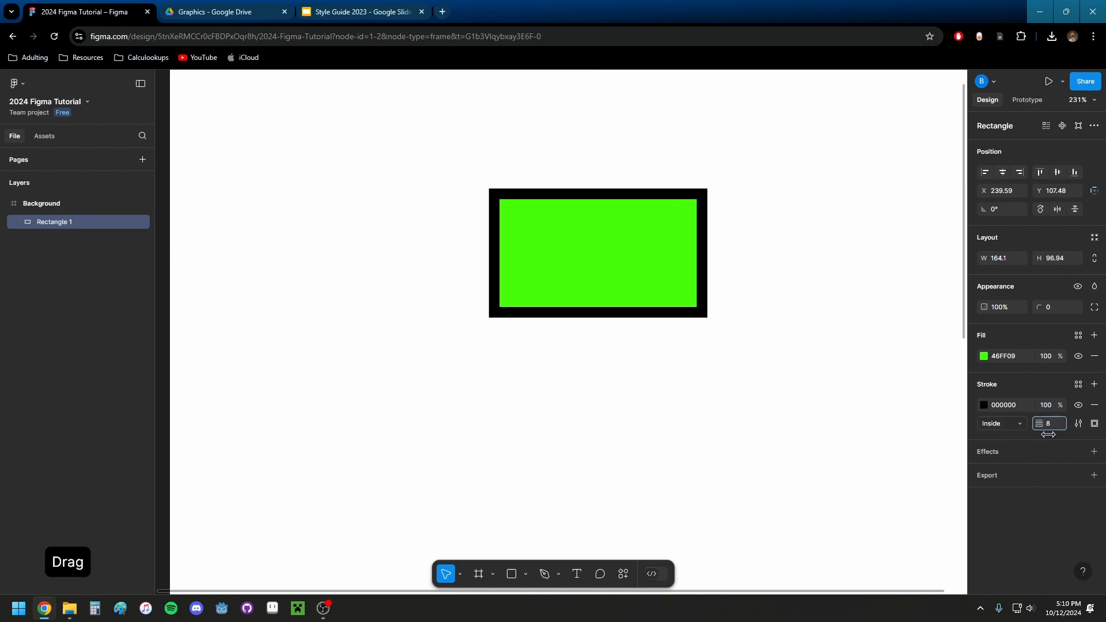
- Try the Outside stroke position, set the stroke weight to 10 and align the stroke to Center
click(1015, 428)
click(1014, 441)
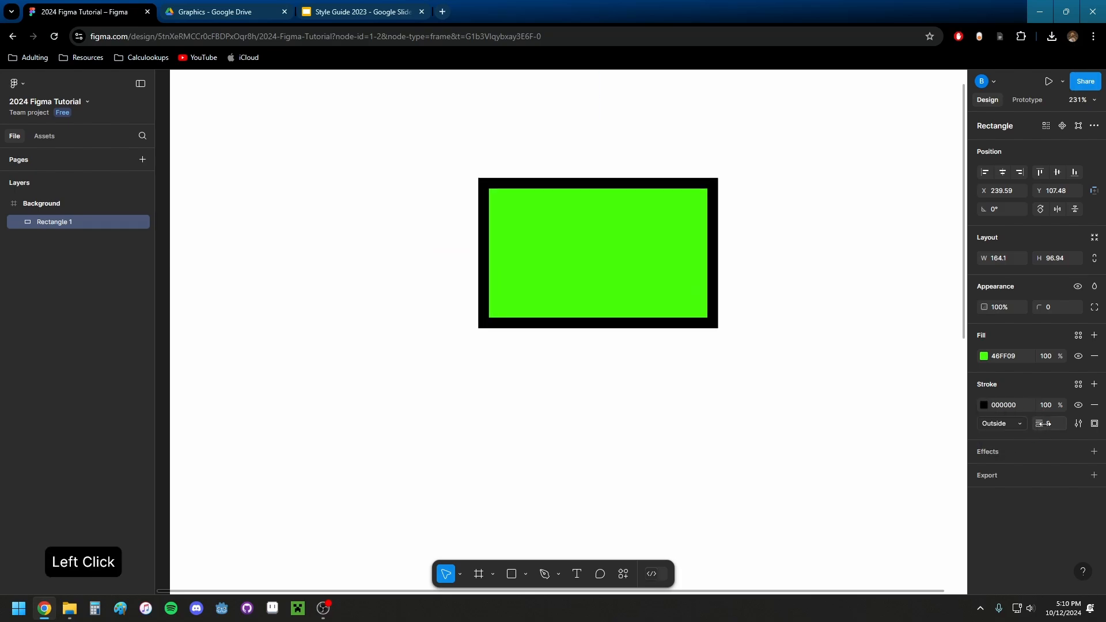
mouse_move(1039, 425)
mouse_down()
mouse_move(1060, 427)
mouse_move(1039, 424)
mouse_up()
click(1014, 423)
click(1011, 395)
- Change the rectangle's stroke colour to red FF0000
click(984, 405)
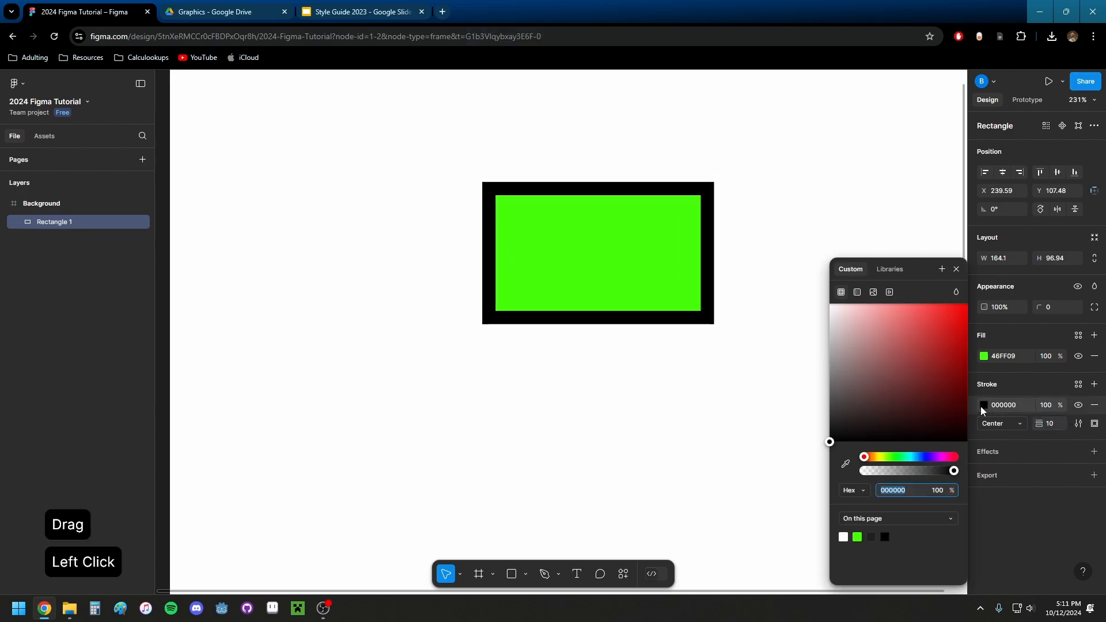
mouse_move(940, 364)
mouse_down()
mouse_move(933, 353)
mouse_move(984, 307)
mouse_up()
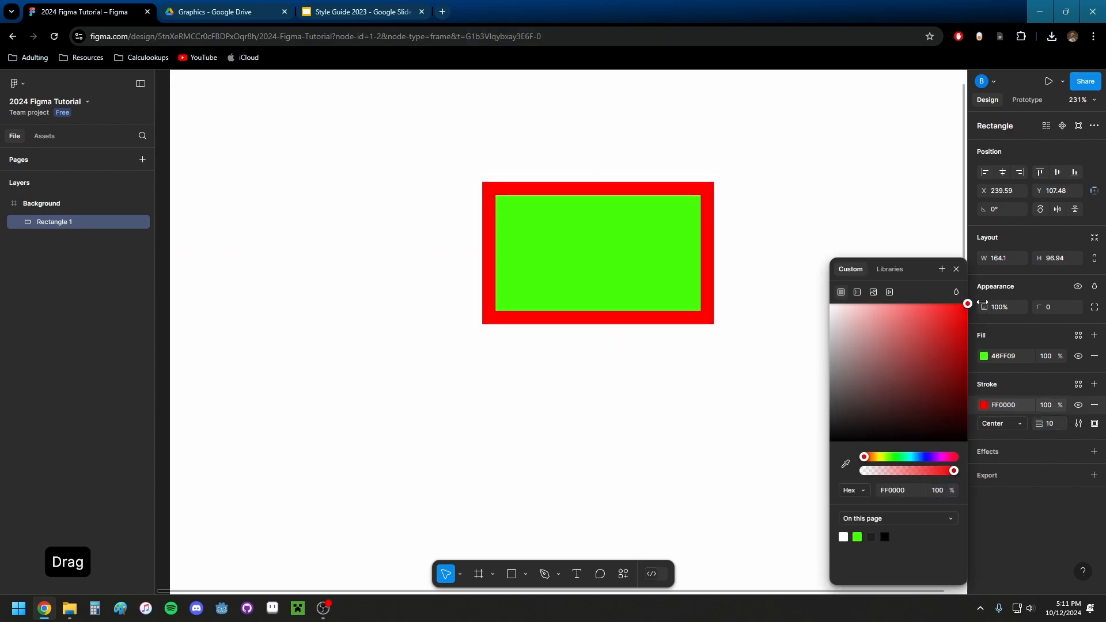
click(956, 269)
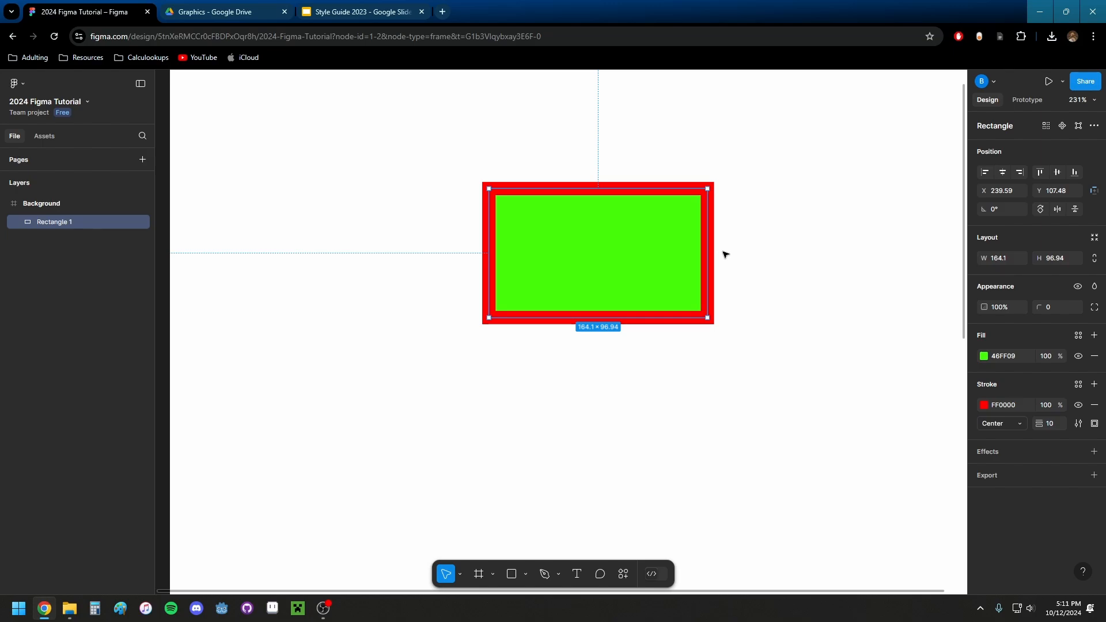
drag(723, 254, 696, 281)
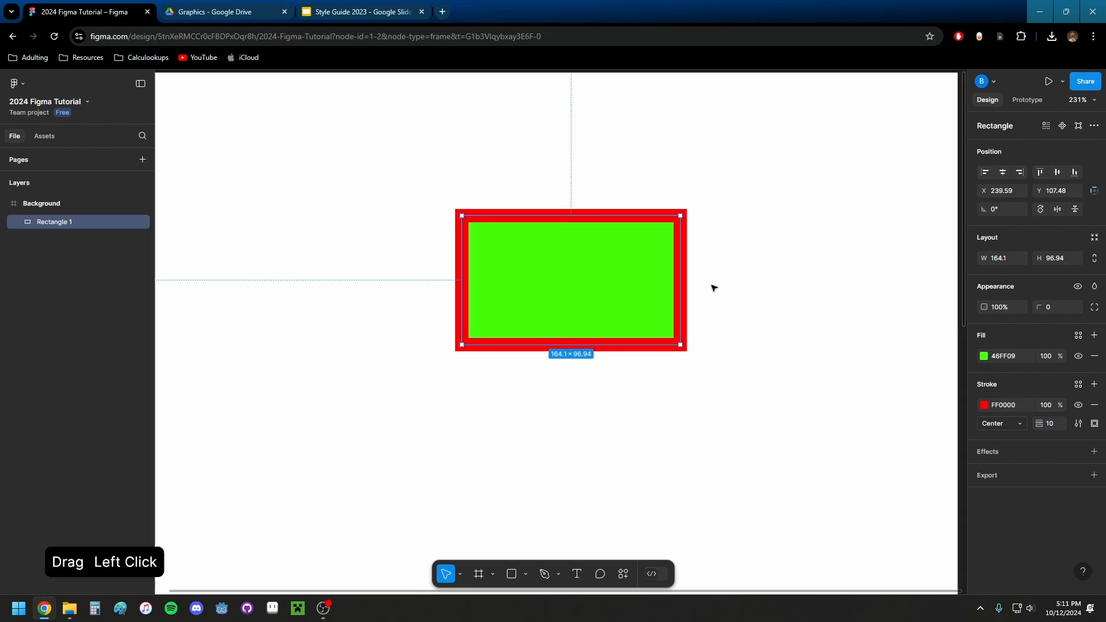
- Remove the rectangle's red stroke and undo the removal
click(1095, 405)
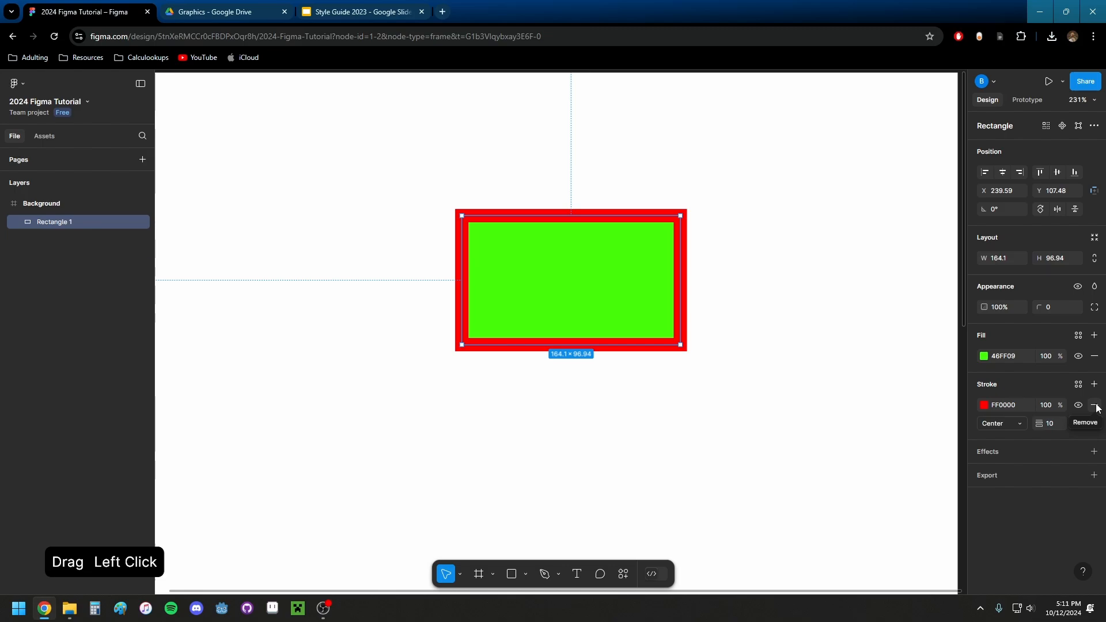
key(ctrl)
key(ctrl+z)
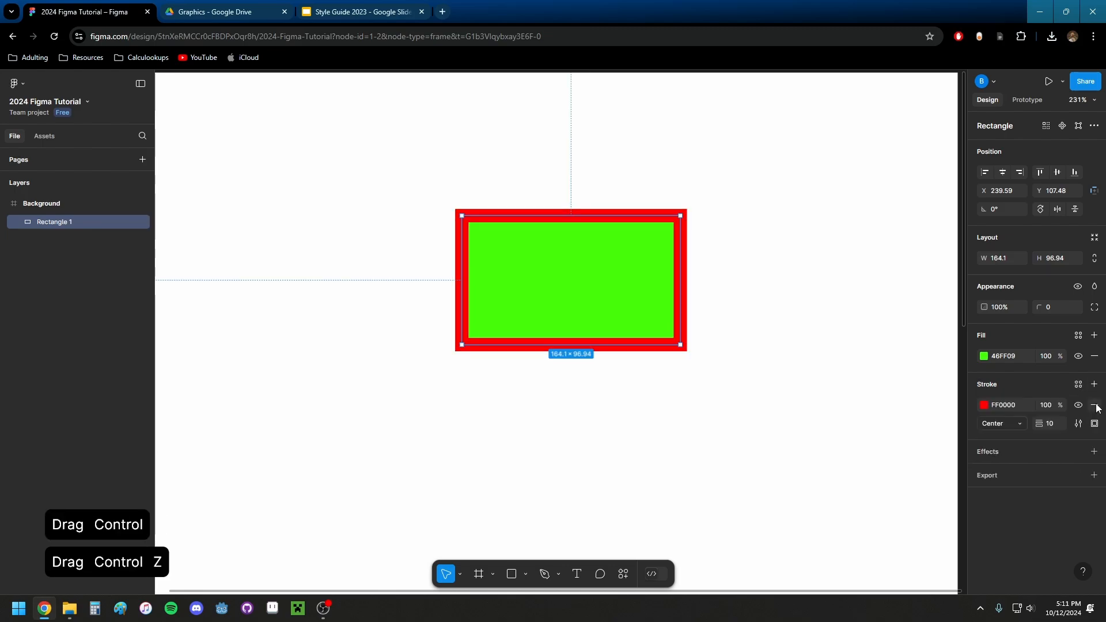
- Toggle the red stroke's visibility off and on several times, leaving it shown
click(1078, 406)
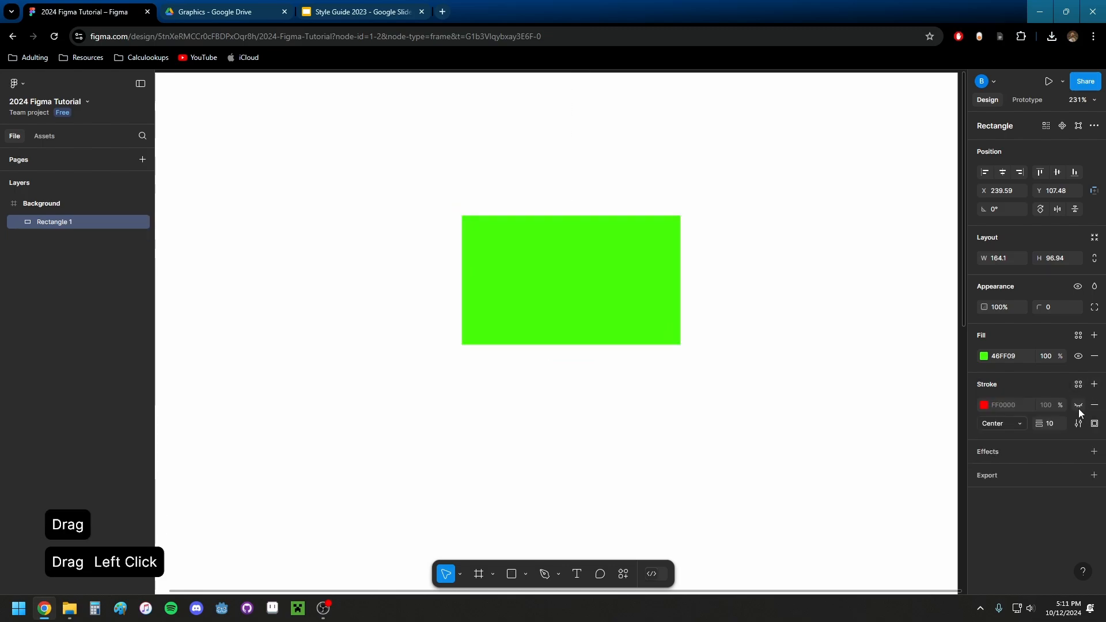
click(1079, 407)
click(1079, 407)
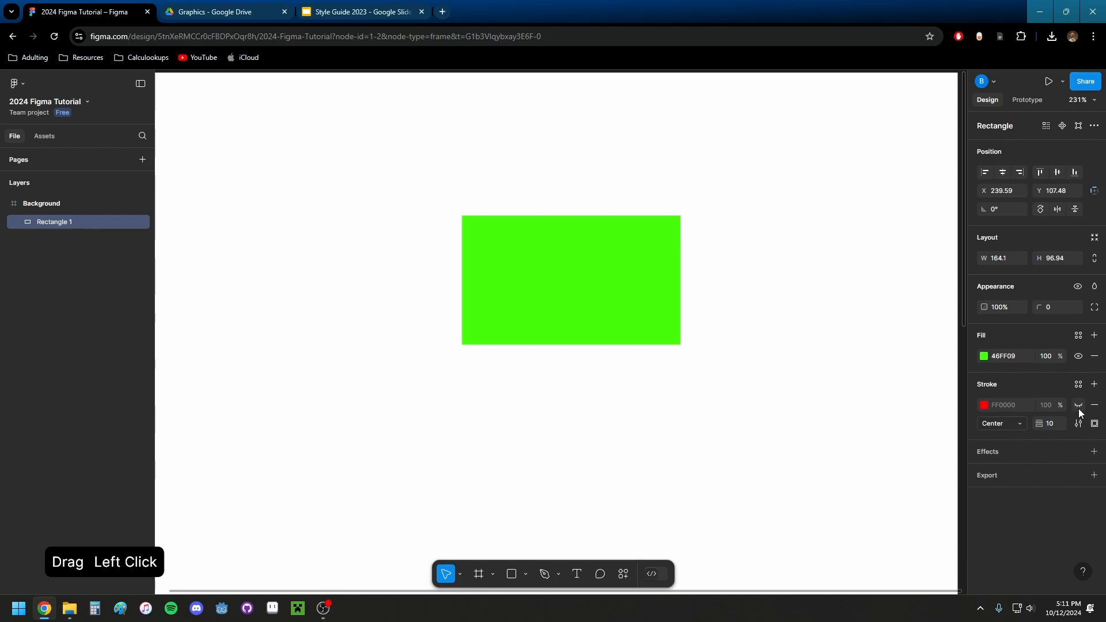
click(1078, 407)
click(1078, 406)
click(1078, 406)
- Try the bevel and round joins on the rectangle's stroke and set its style to Dash
click(1078, 425)
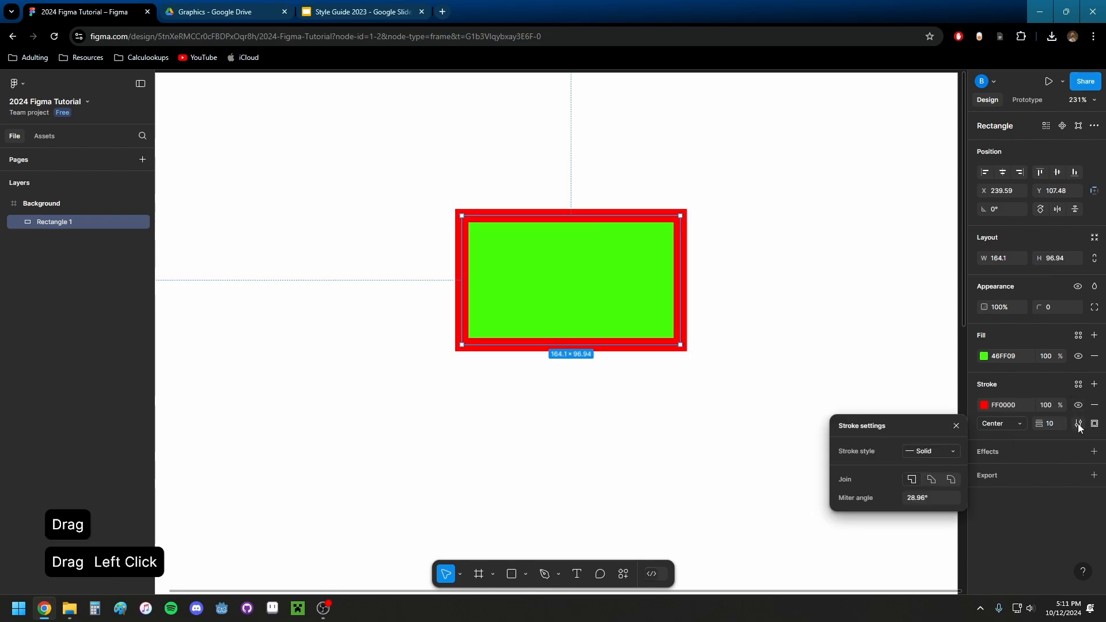
click(932, 479)
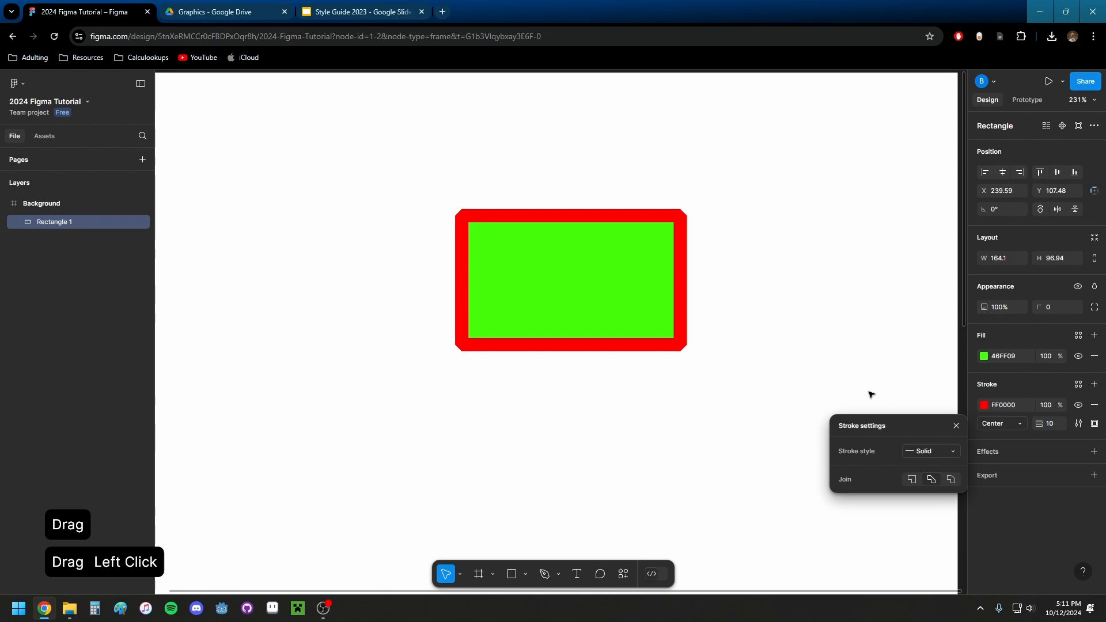
click(951, 479)
click(949, 455)
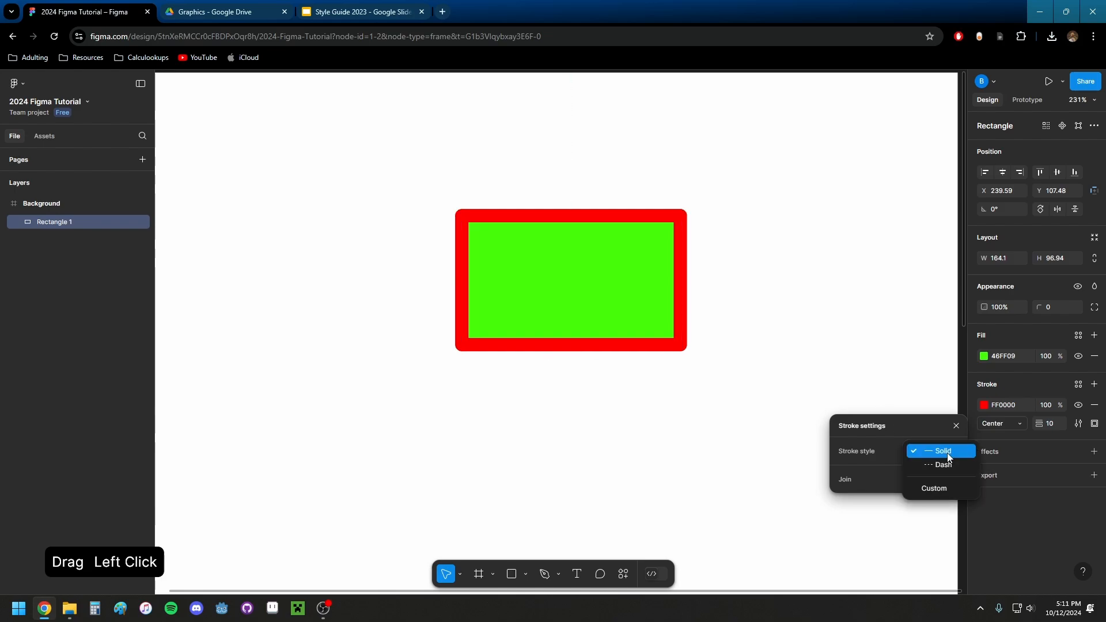
click(948, 466)
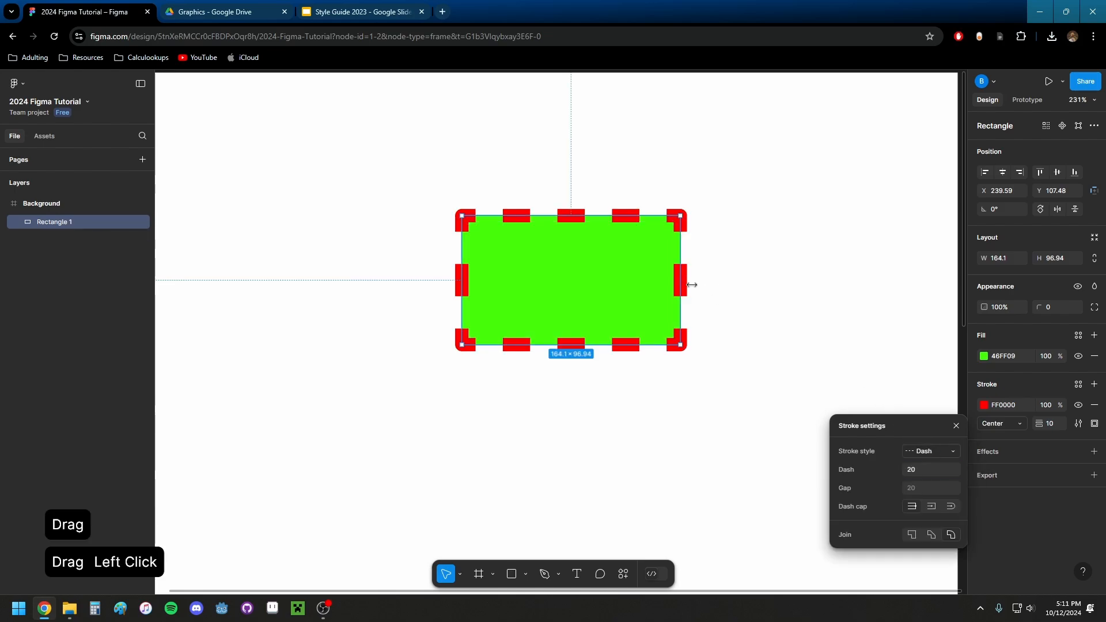
- Enlarge the rectangle to about 368 × 347 and move it to about X 164, Y 100
drag(694, 286, 951, 286)
scroll(722, 283, down, 5)
scroll(724, 282, right, 3)
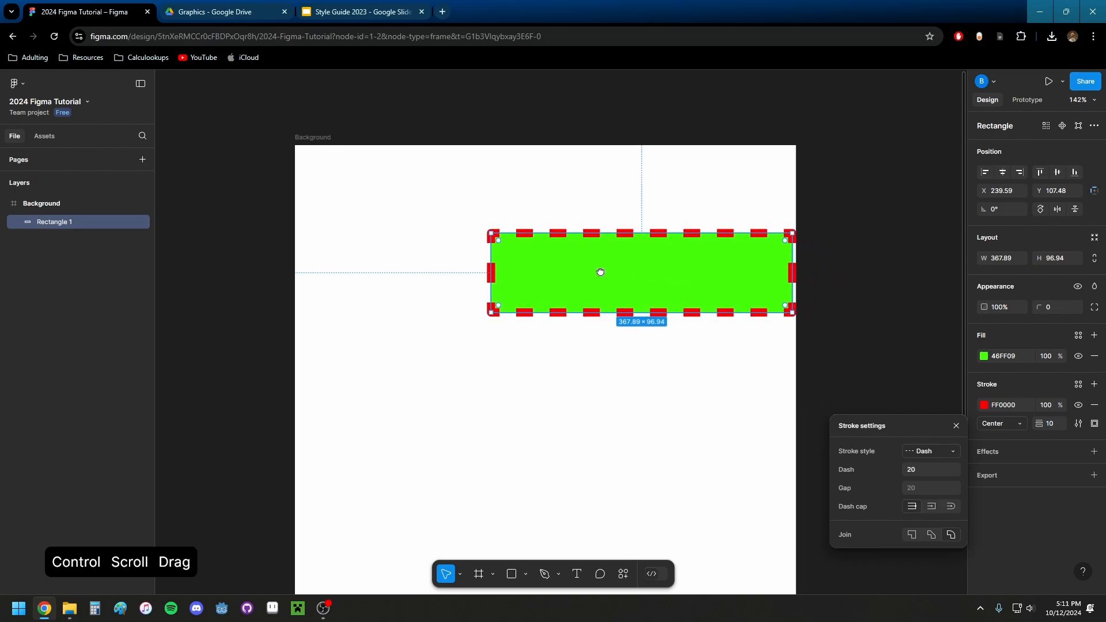
drag(633, 307, 637, 512)
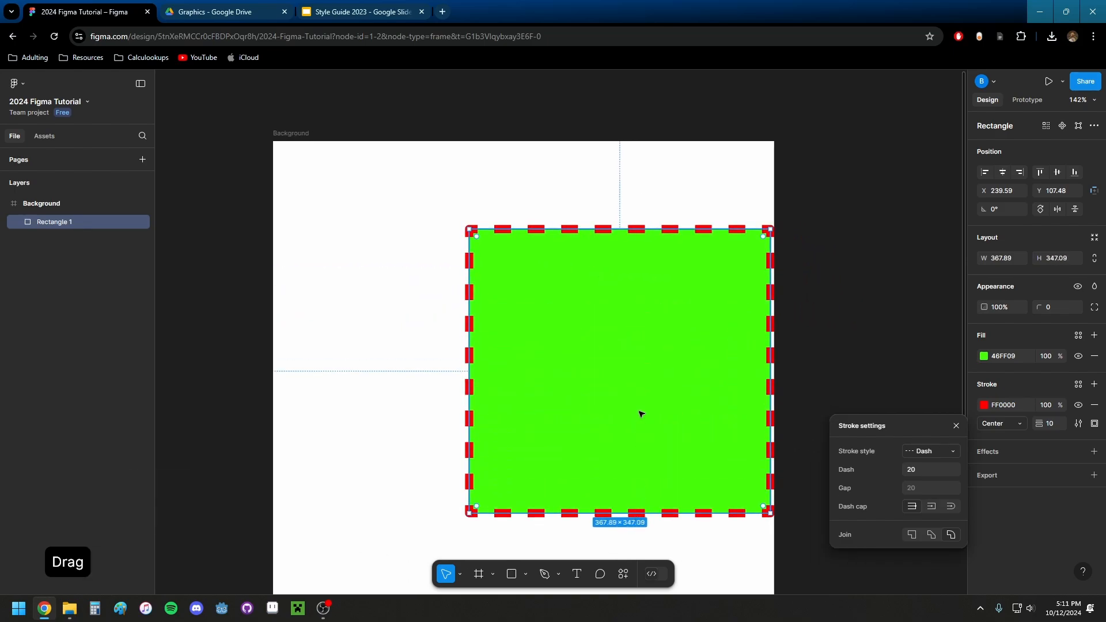
drag(644, 394, 597, 289)
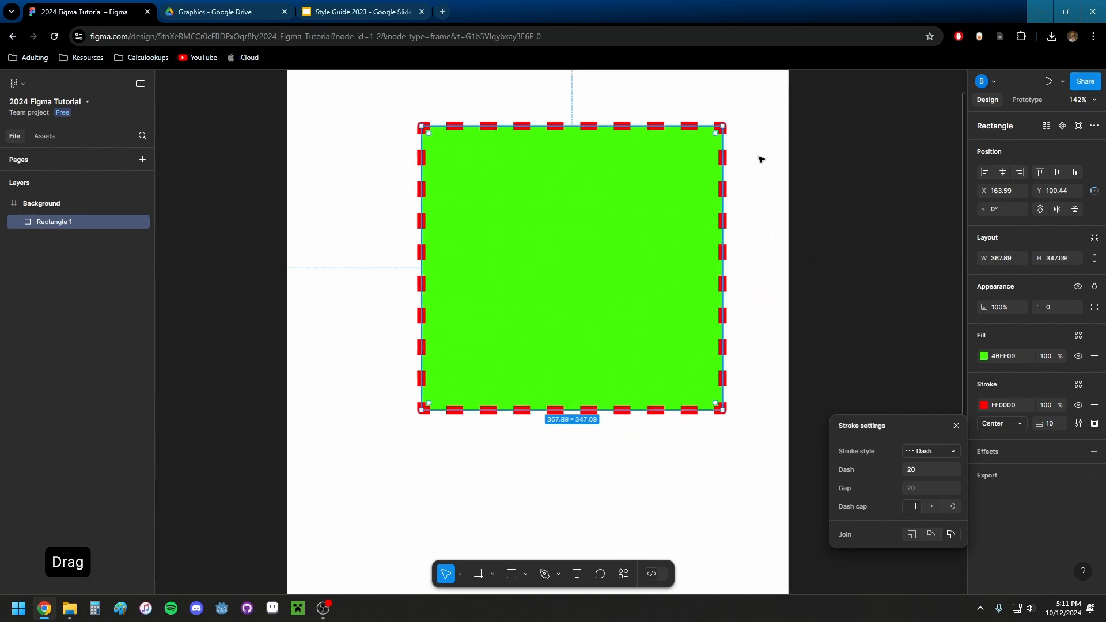
drag(753, 219, 766, 266)
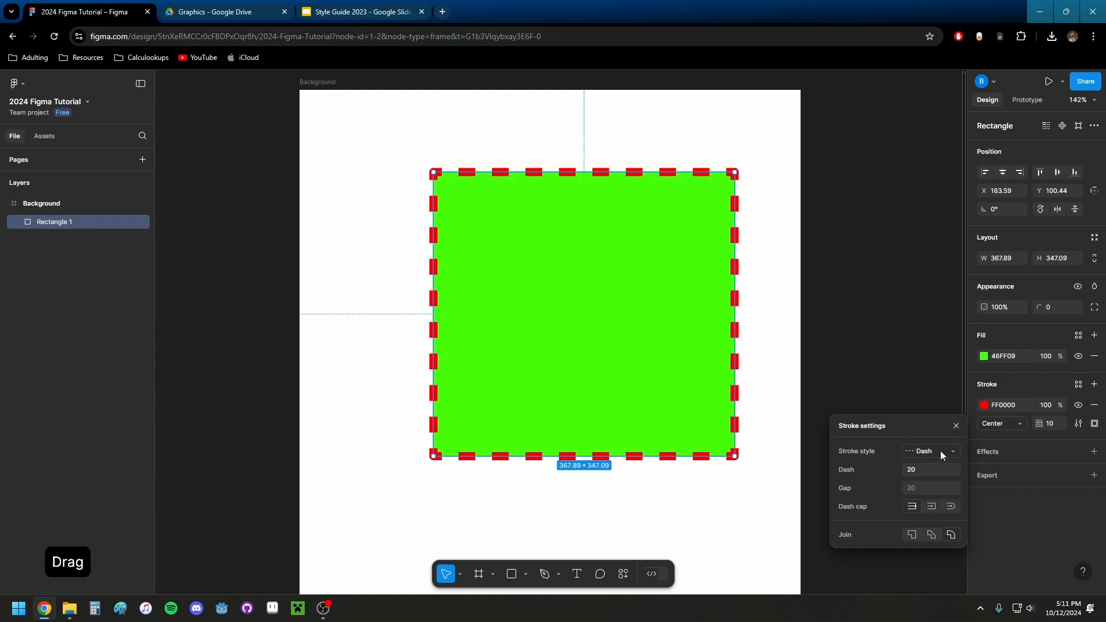
- Set the rectangle's stroke style to Solid with square miter corner joins
click(940, 450)
click(941, 438)
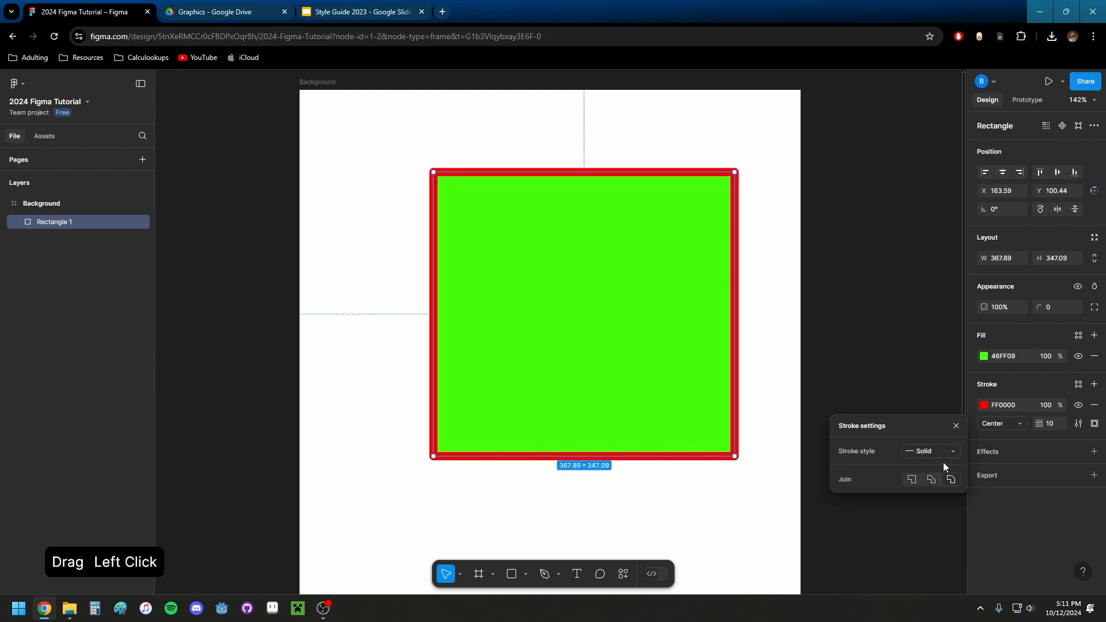
click(912, 480)
click(775, 261)
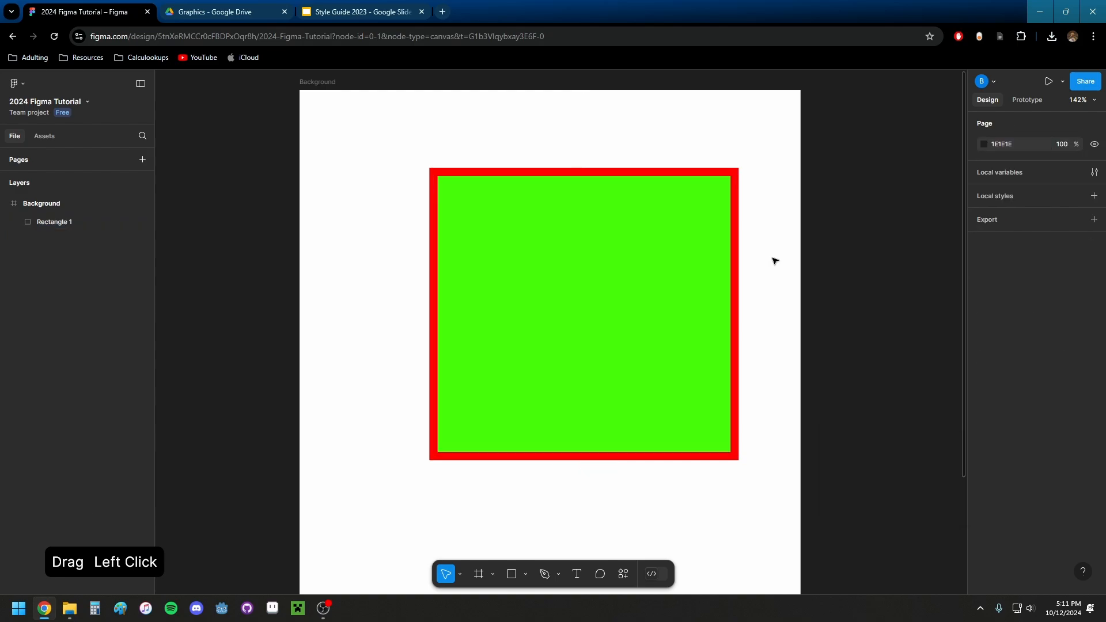
- Change the rectangle's stroke colour to black (000000)
click(735, 242)
click(983, 404)
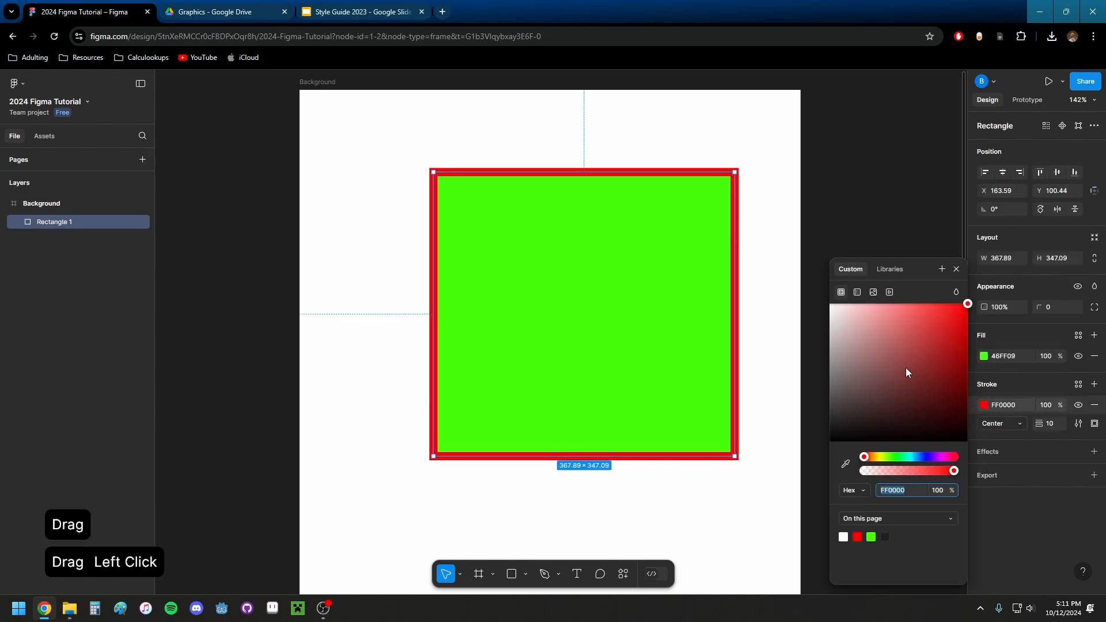
drag(906, 367, 1022, 472)
click(803, 189)
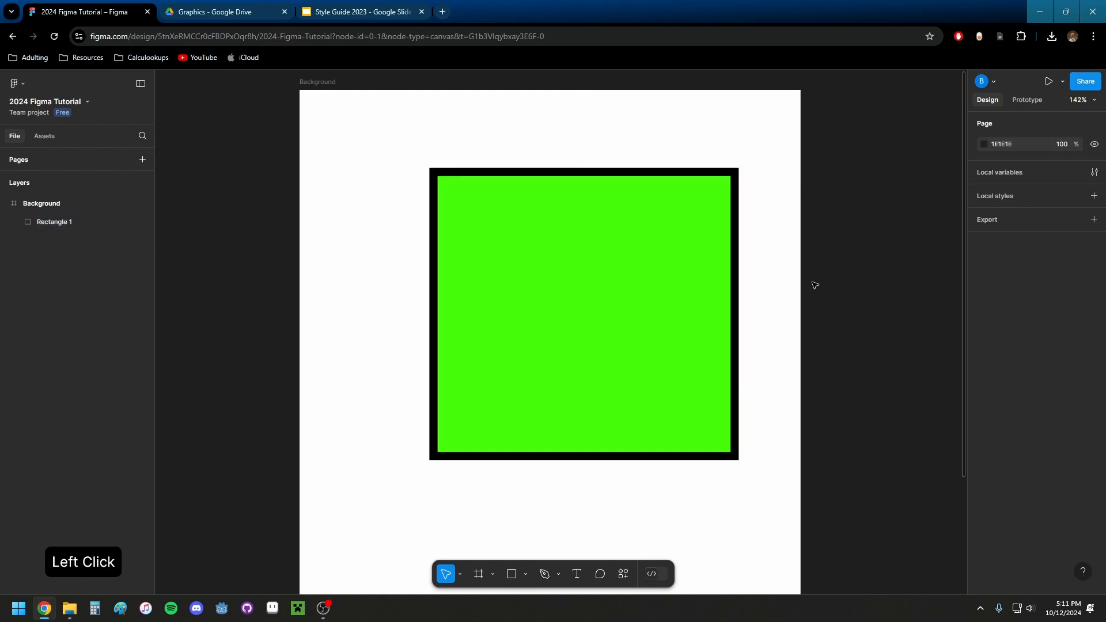
mouse_move(809, 288)
mouse_down()
mouse_move(782, 264)
mouse_move(797, 293)
mouse_up()
click(635, 264)
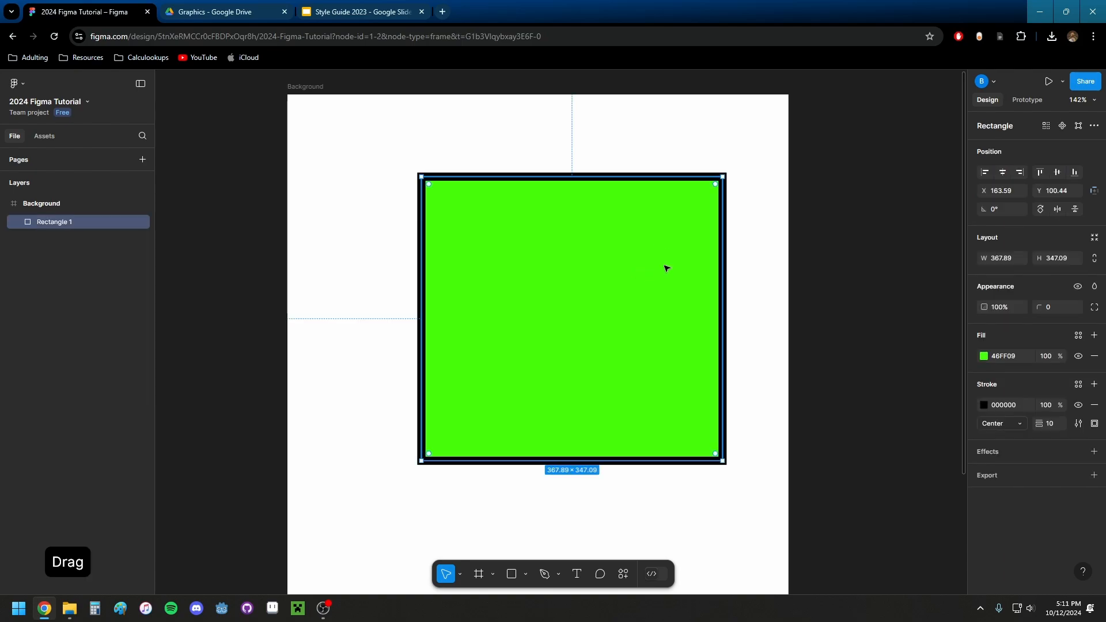
scroll(731, 230, up, 1)
scroll(772, 248, up, 1)
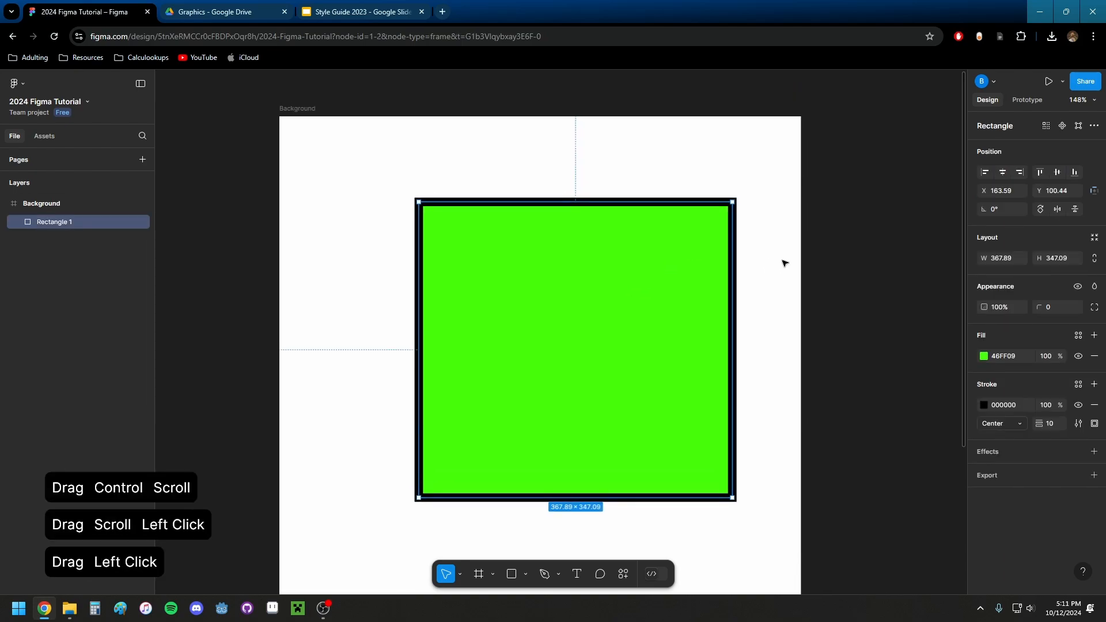
click(784, 263)
scroll(780, 258, down, 1)
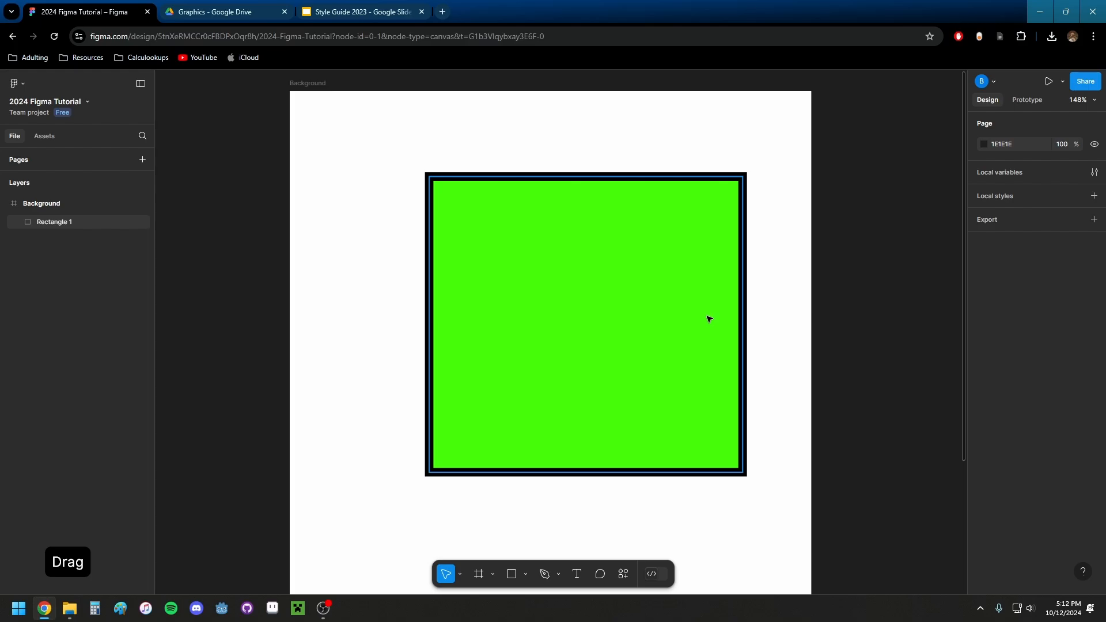
- Edit the rectangle's vector points and move its upper-left corner inward to about X 221, Y 149
double_click(668, 211)
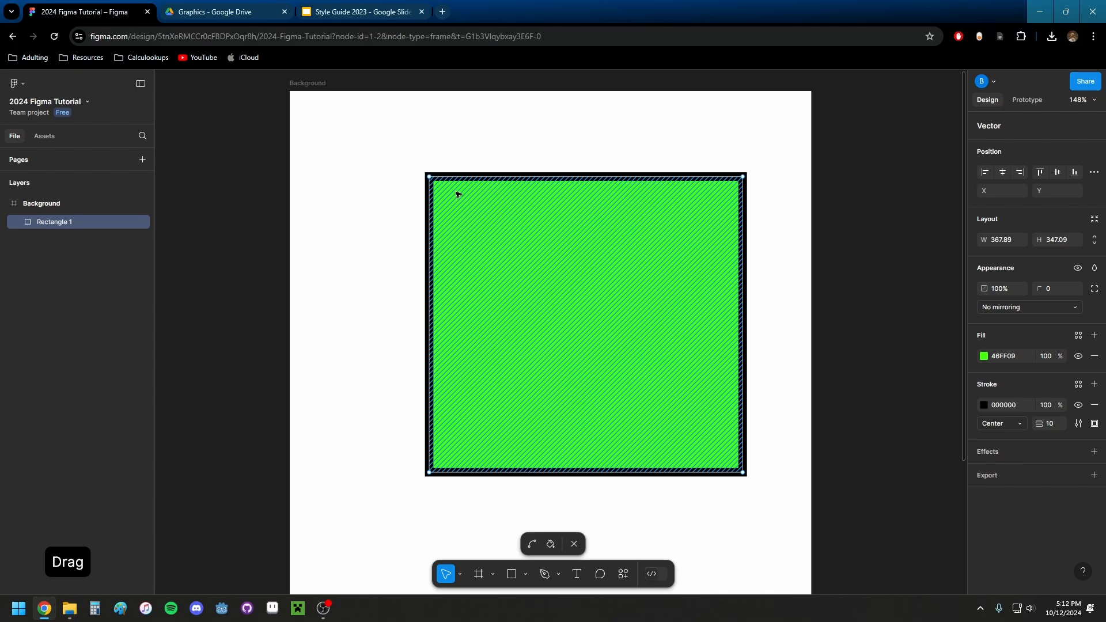
ctrl+scroll(429, 179, up, 5)
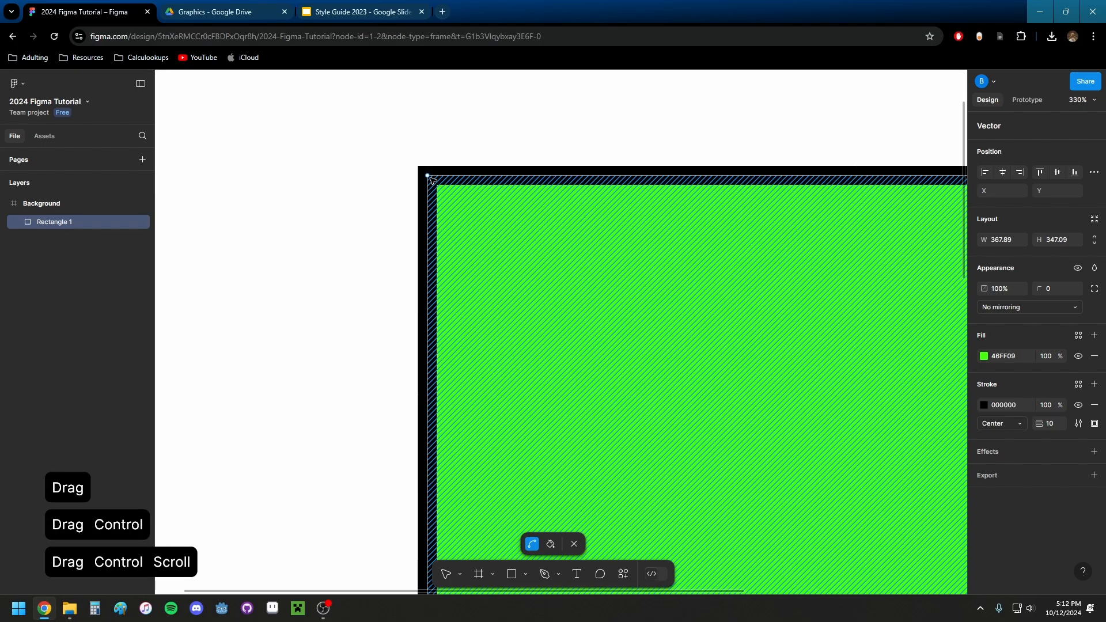
ctrl+scroll(456, 206, down, 4)
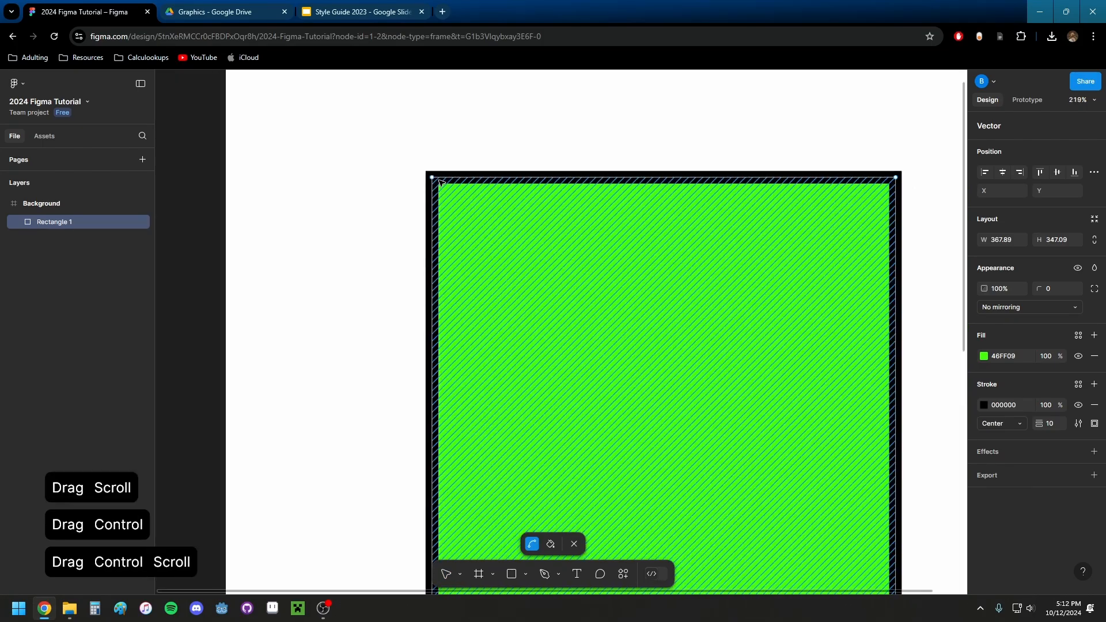
drag(433, 178, 499, 234)
ctrl+scroll(595, 277, down, 2)
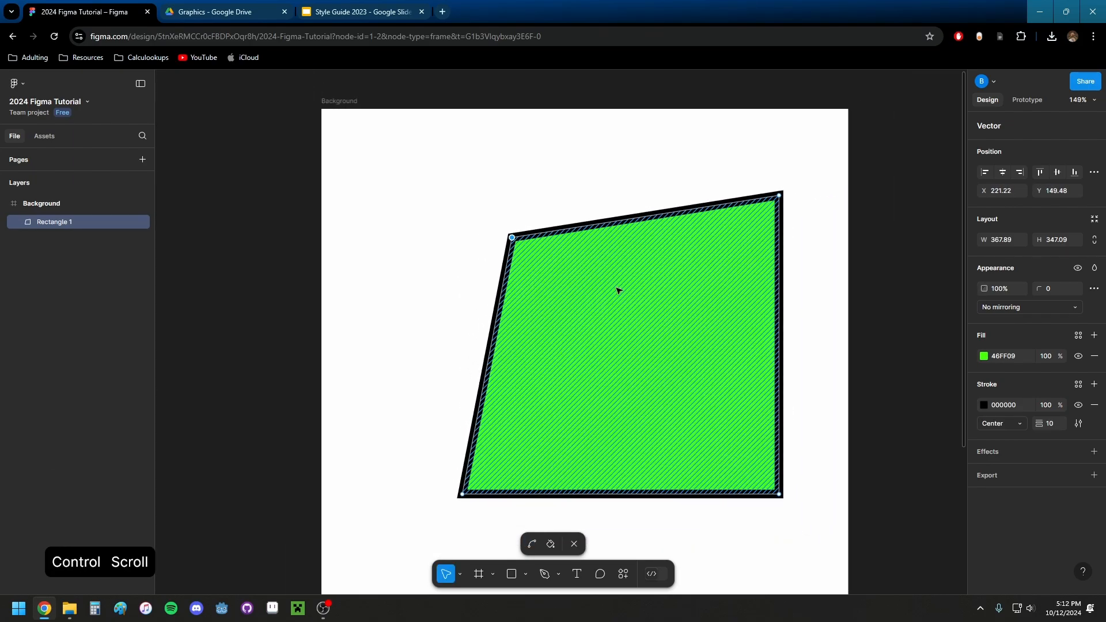
drag(620, 289, 573, 249)
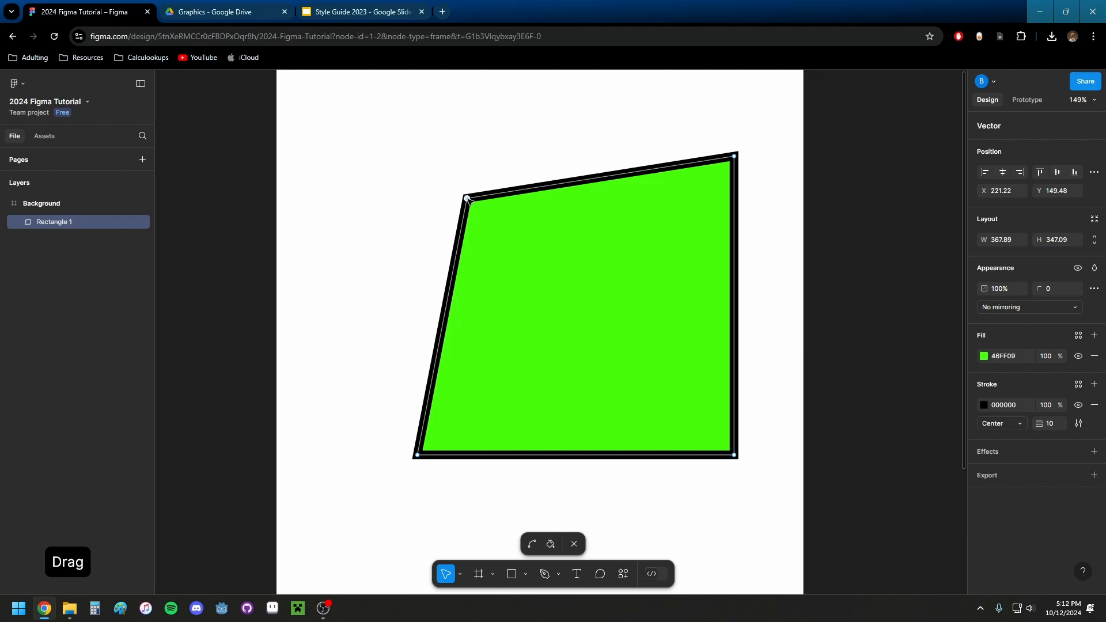
- Reshape the vector by repositioning both upper corner points, the right one to about X 543, Y 95, and nudging the lower-right corner inward
drag(466, 199, 552, 247)
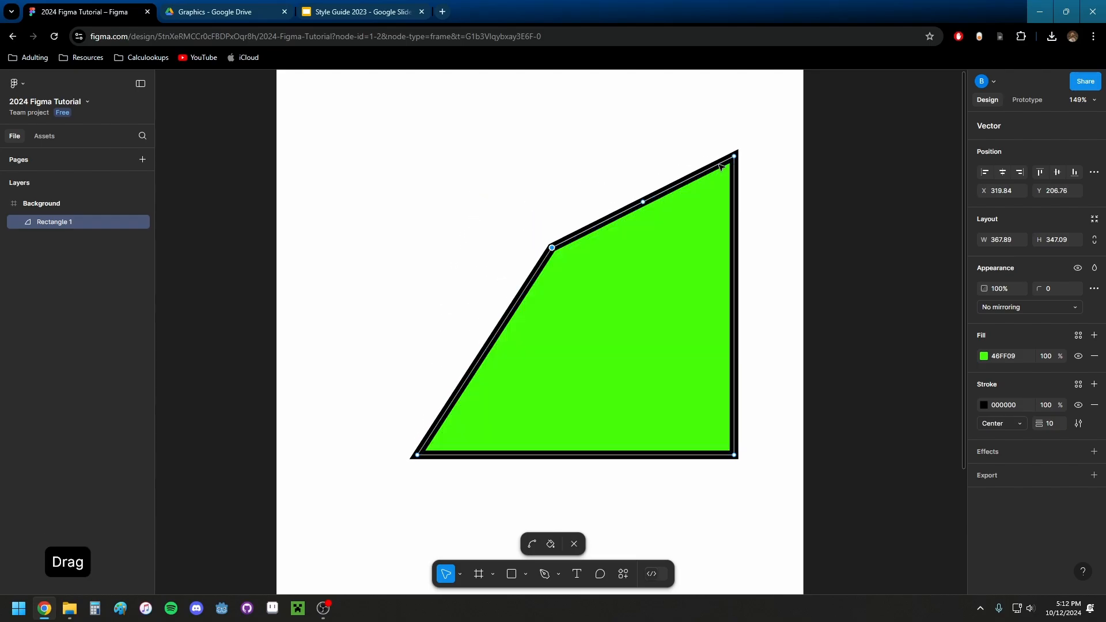
drag(736, 157, 588, 408)
mouse_move(739, 455)
mouse_down()
mouse_move(679, 257)
mouse_move(733, 458)
mouse_move(721, 450)
mouse_up()
click(582, 398)
drag(581, 398, 743, 151)
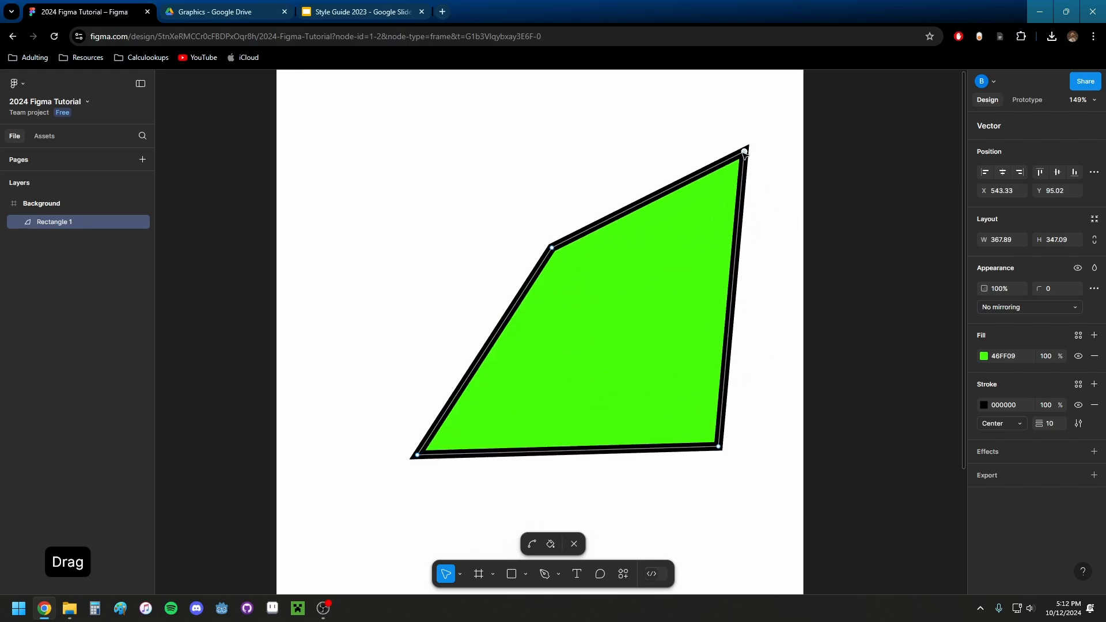
mouse_move(553, 248)
mouse_down()
mouse_move(609, 378)
mouse_move(630, 387)
mouse_move(507, 216)
mouse_move(607, 336)
mouse_up()
drag(607, 336, 495, 221)
mouse_move(626, 289)
mouse_down()
mouse_move(484, 282)
mouse_move(495, 278)
mouse_up()
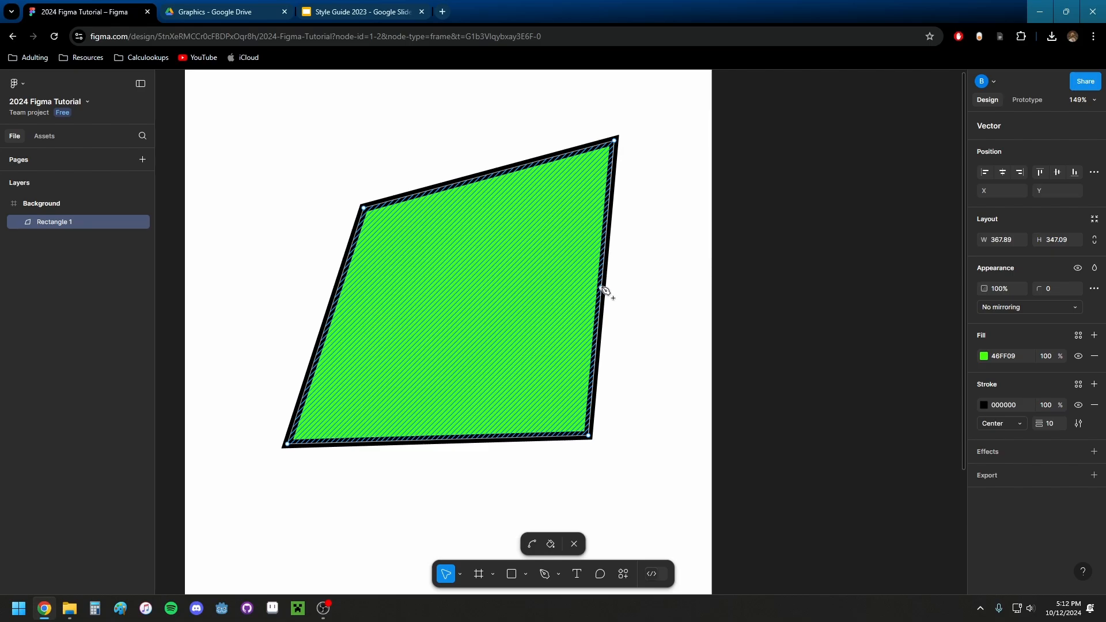
- Add a point midway along the right edge, pull it outward to form a five-sided shape, and shift the whole shape left
drag(602, 289, 704, 284)
click(619, 145)
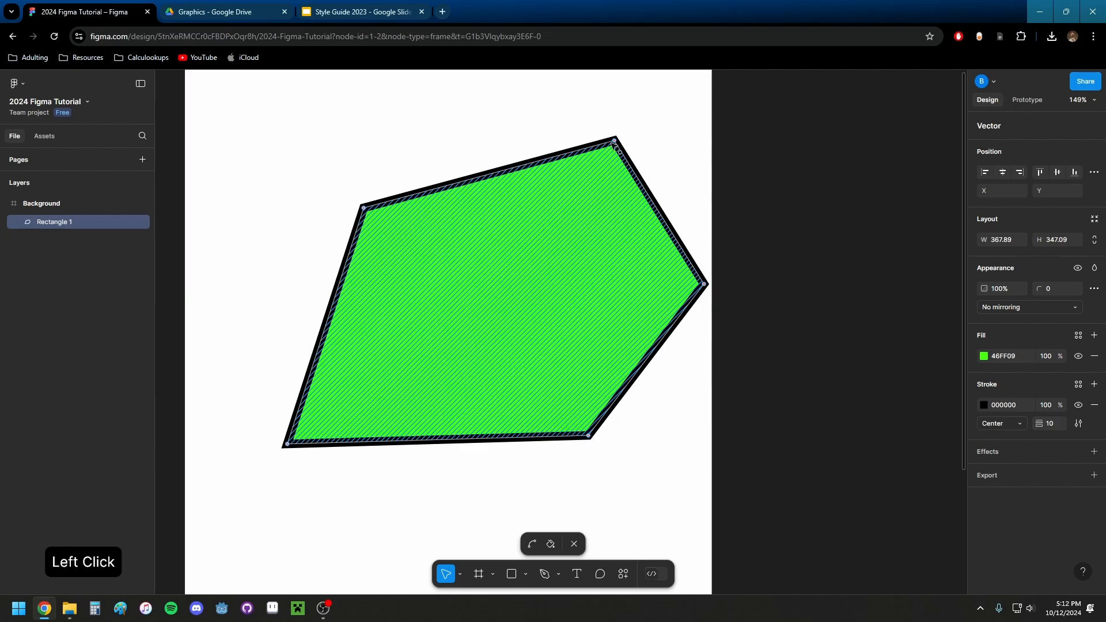
drag(619, 144, 563, 141)
- Delete the five-sided shape's topmost point to break open the outline, and undo the deletion
click(564, 139)
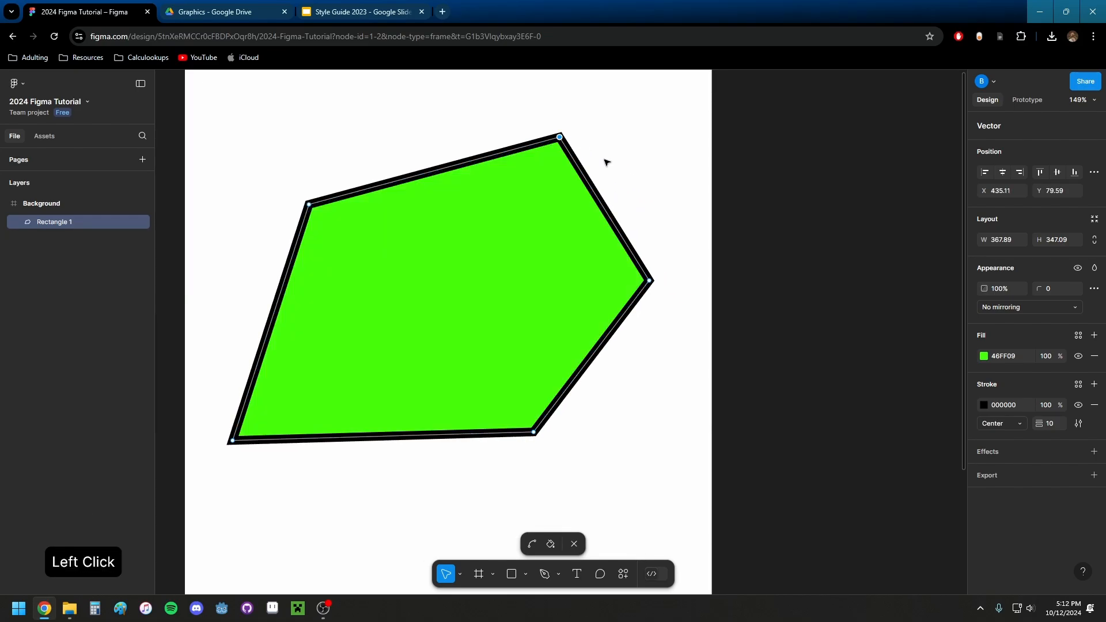
key(Delete)
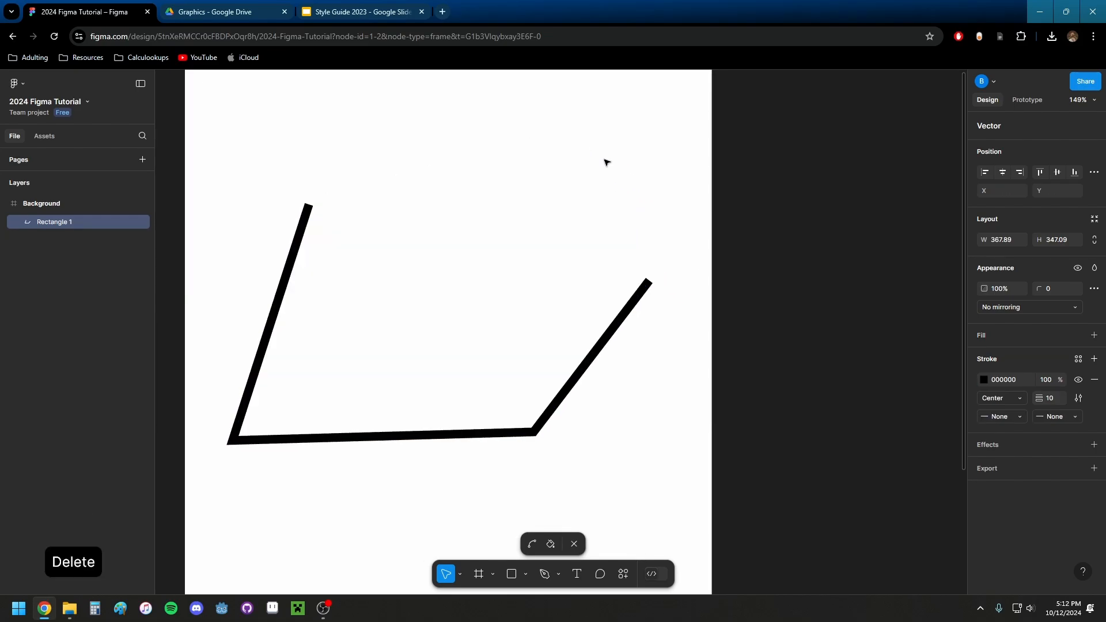
click(642, 298)
click(651, 283)
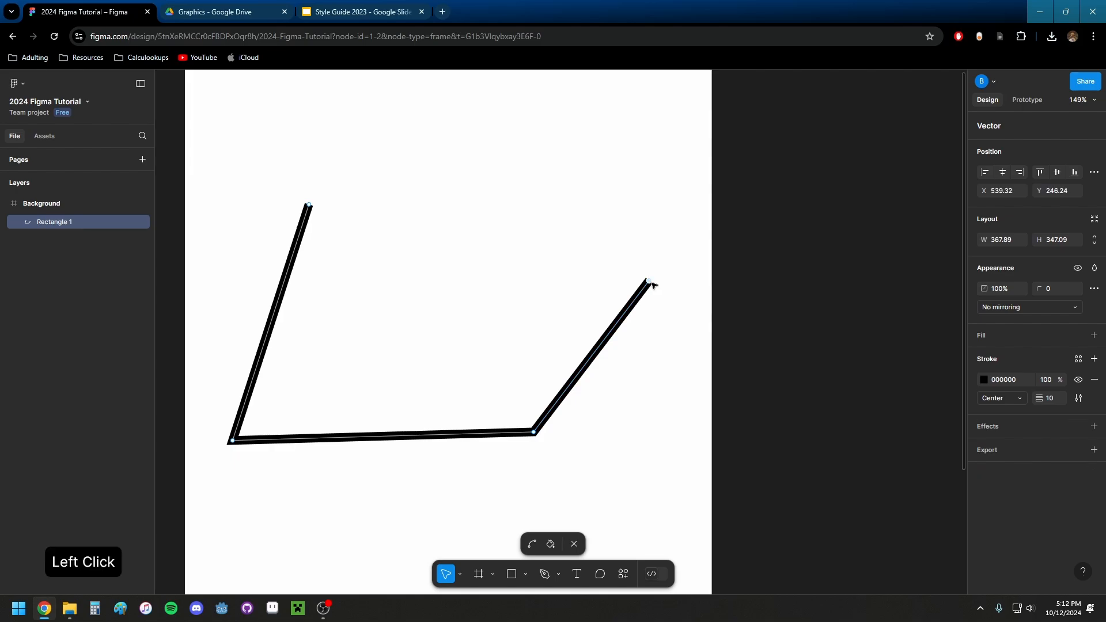
key(ctrl+z)
key(ctrl+z)
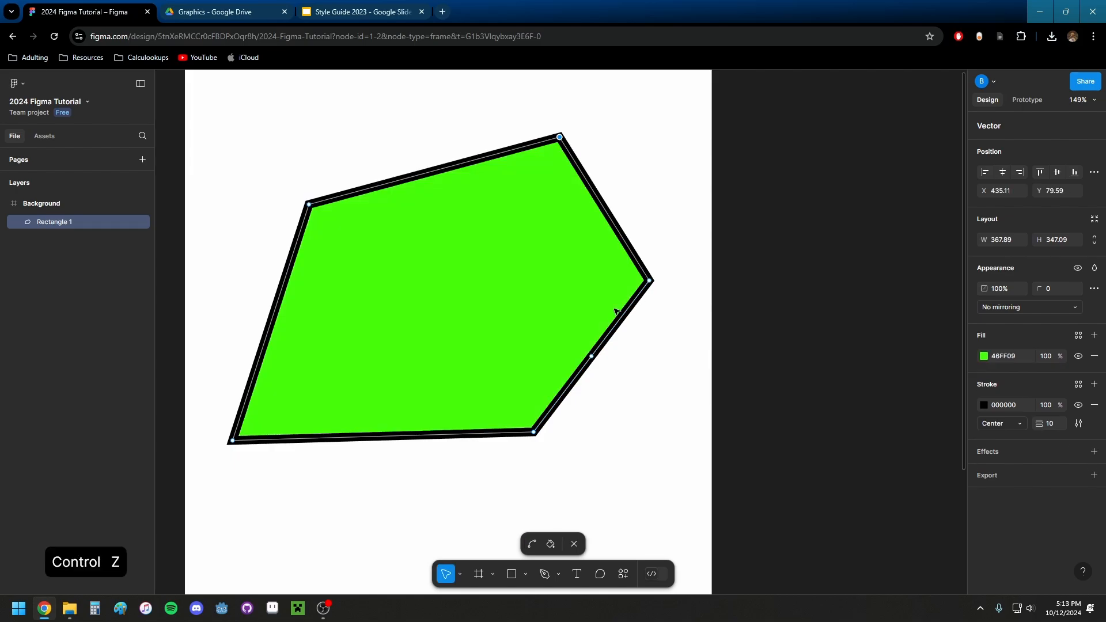
- Delete the green filled area inside the five-sided outline, and undo the deletion
drag(600, 316, 717, 345)
click(640, 325)
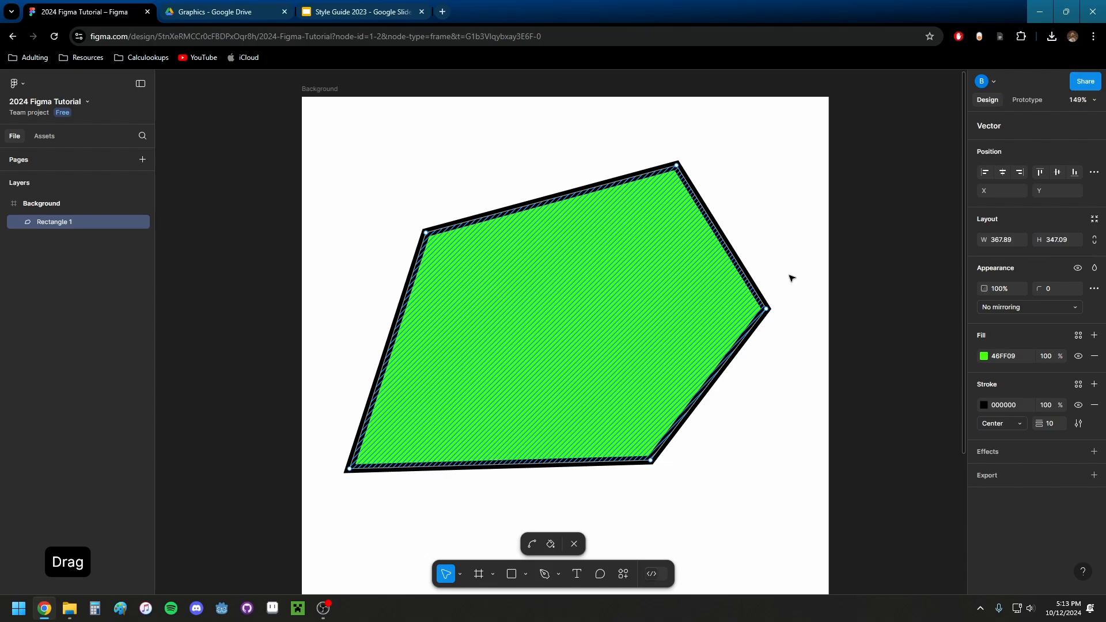
key(Delete)
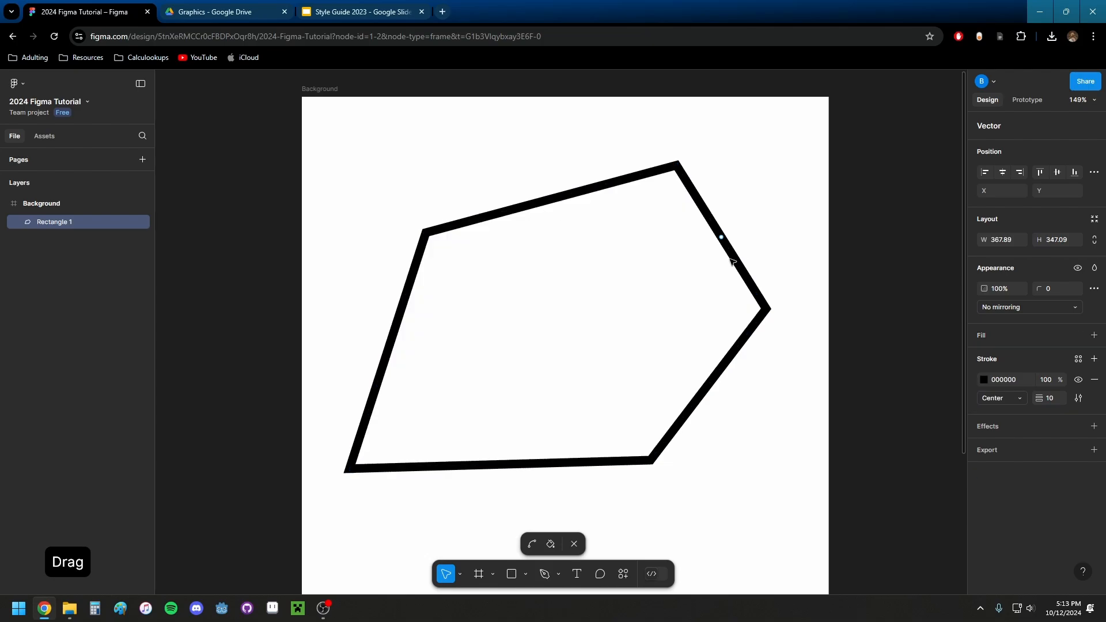
key(ctrl+z)
- Leave vector editing and delete the Rectangle 1 layer from the Background frame
click(54, 220)
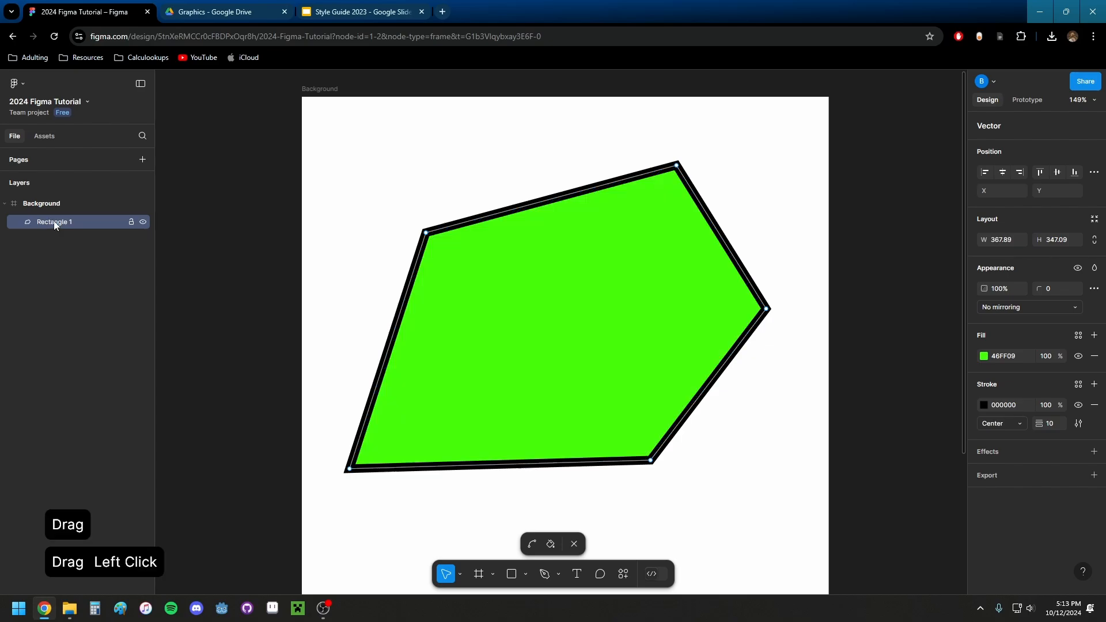
key(Delete)
click(71, 239)
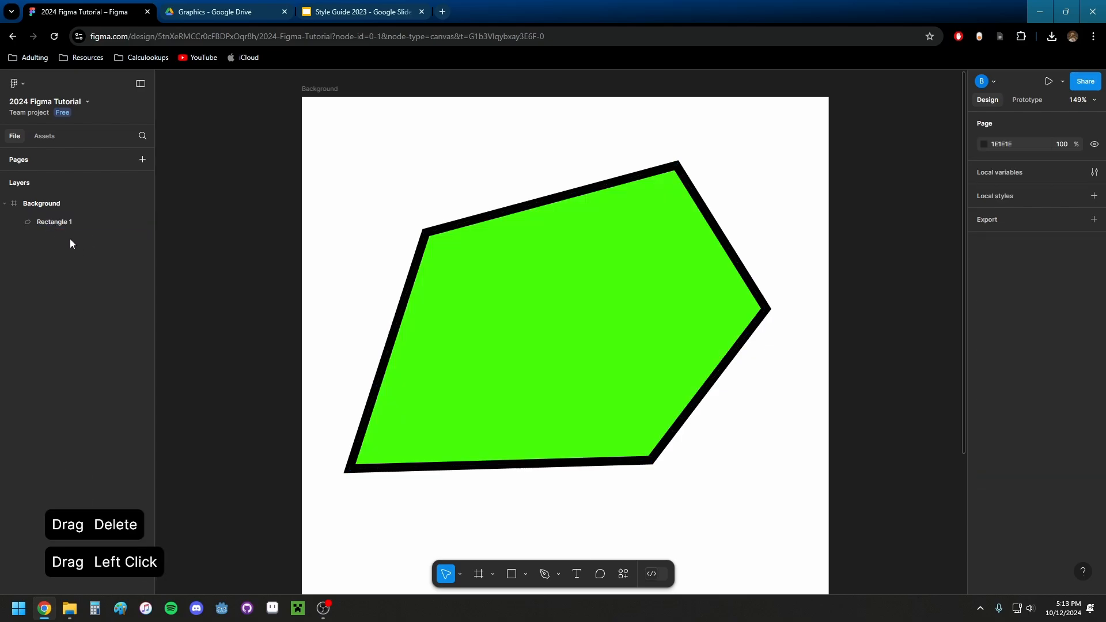
click(73, 224)
key(Delete)
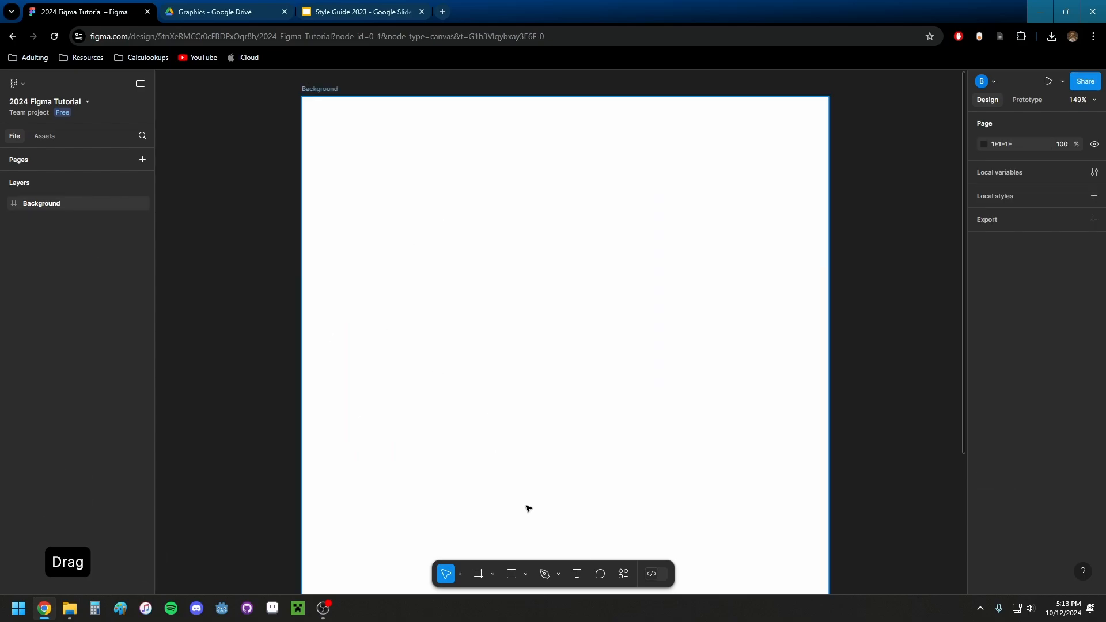
- Draw a closed, irregular six-point shape about 436 × 311 with the Pen tool on the Background frame
click(545, 572)
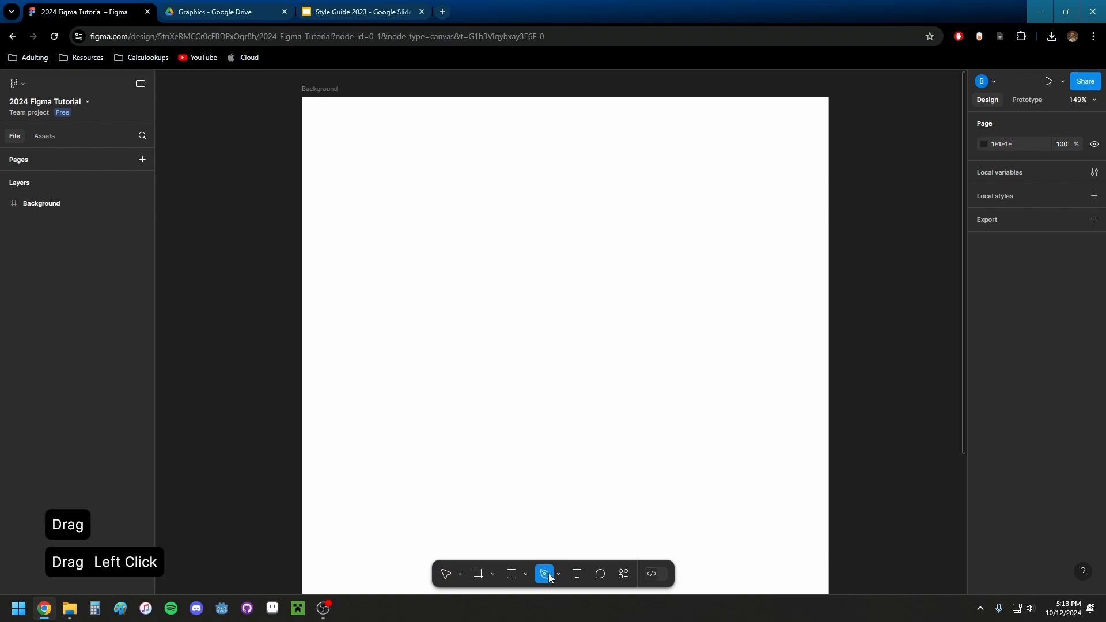
click(455, 174)
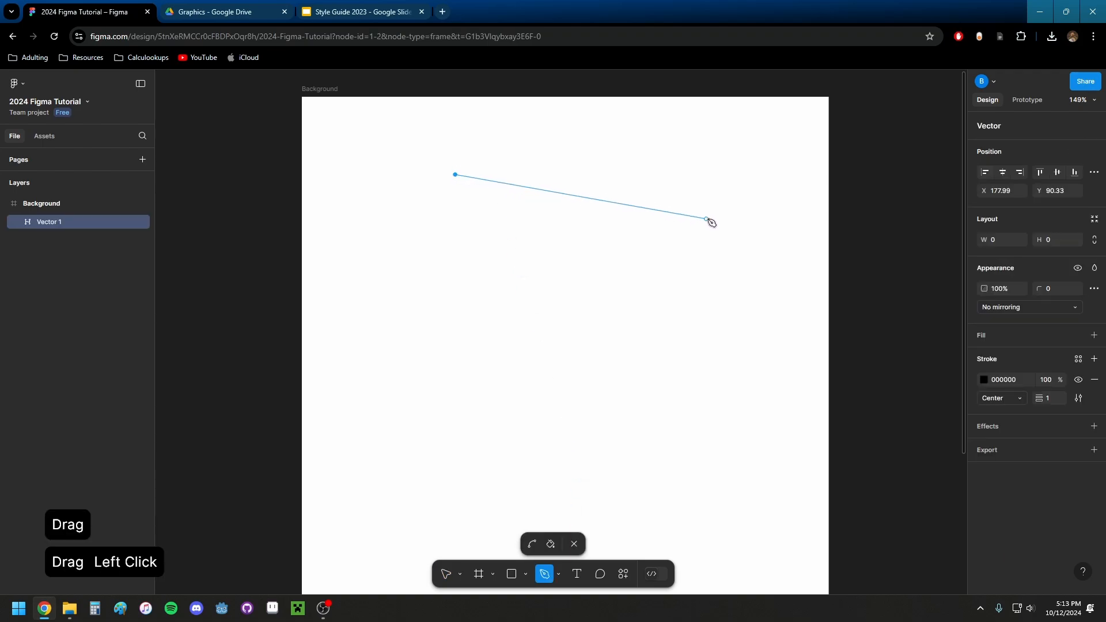
click(729, 418)
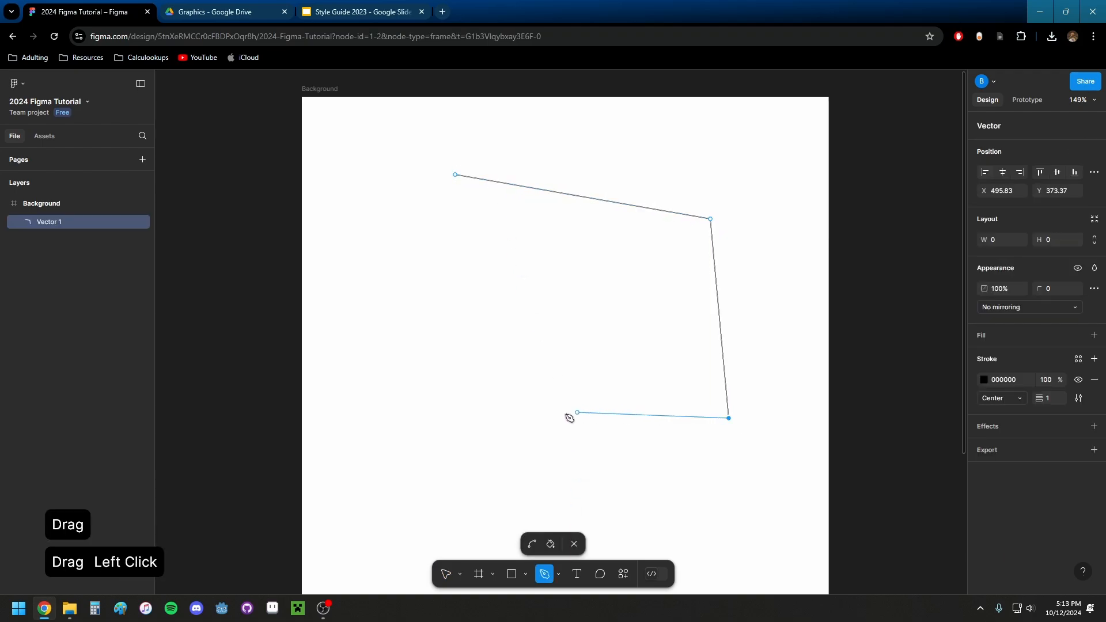
click(402, 442)
click(520, 291)
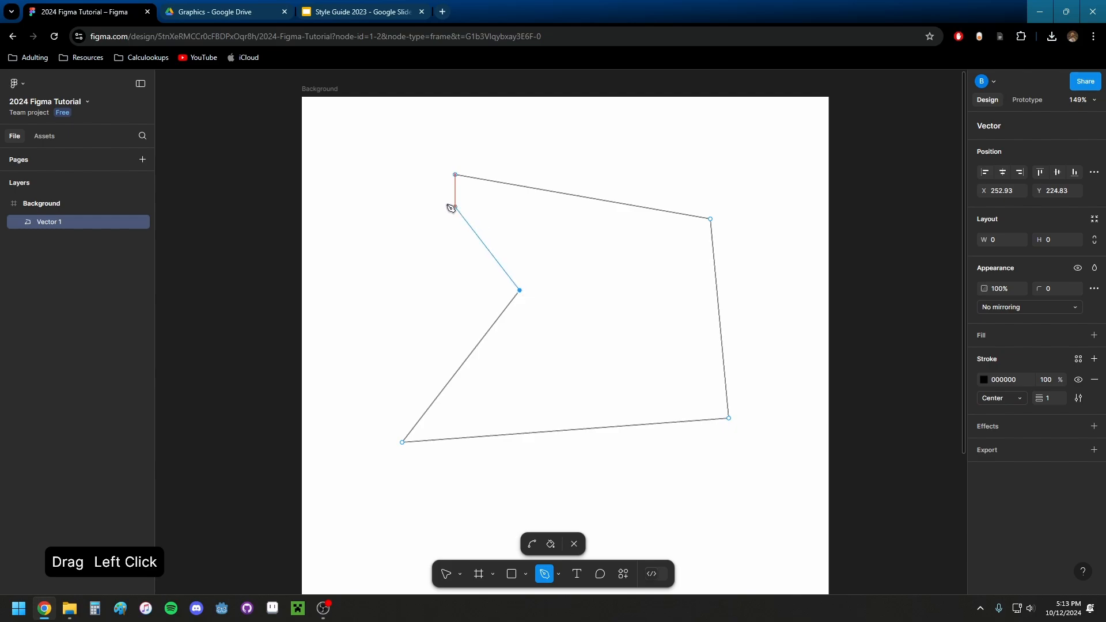
click(353, 194)
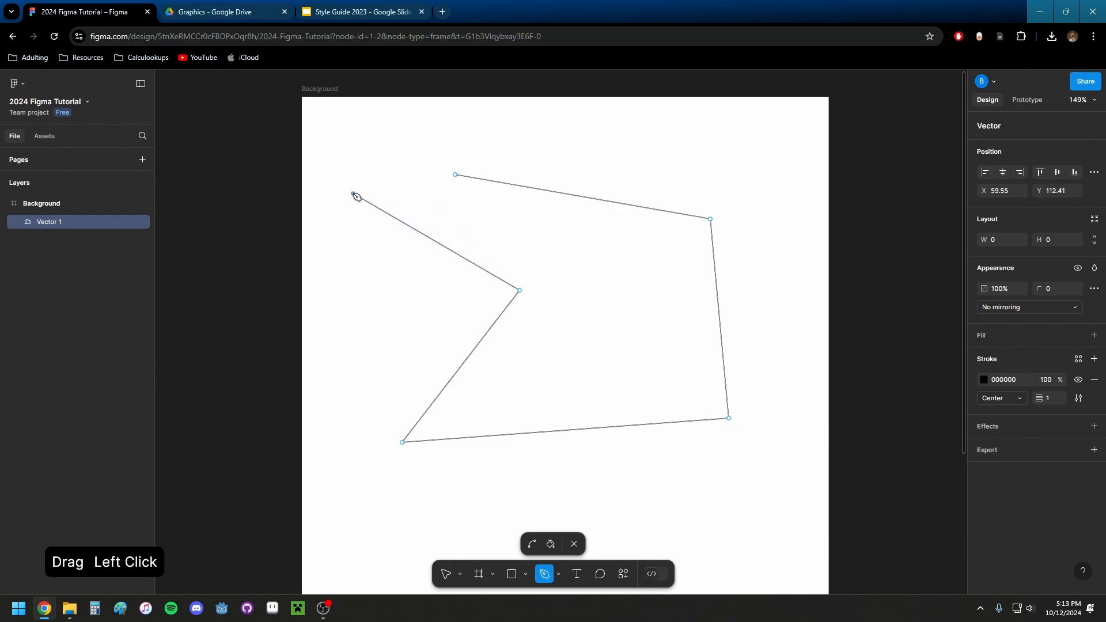
click(456, 175)
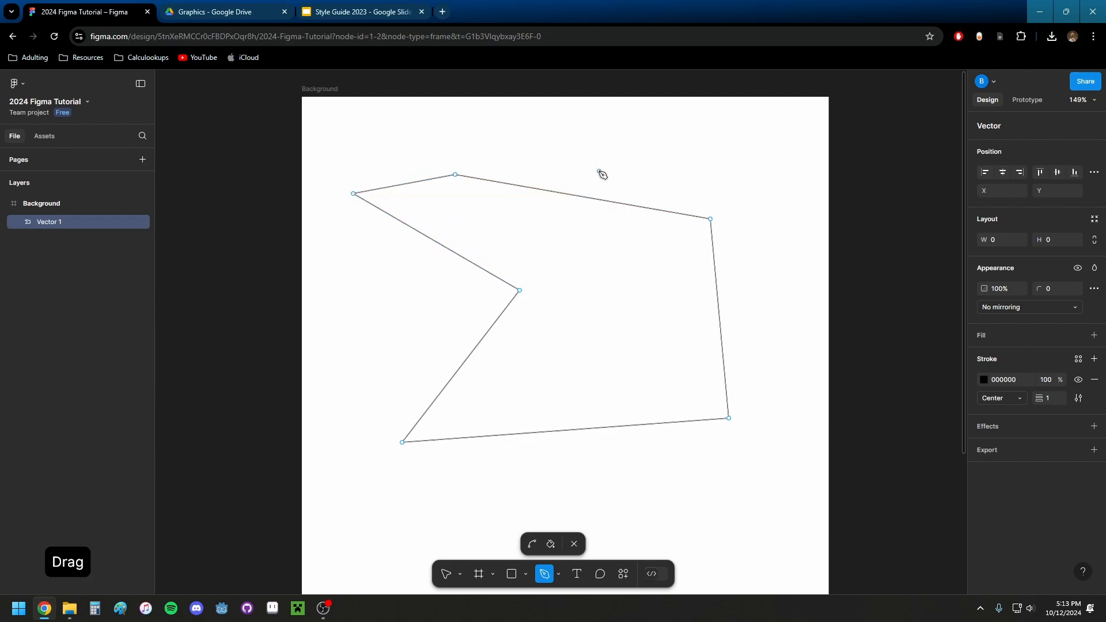
key(Escape)
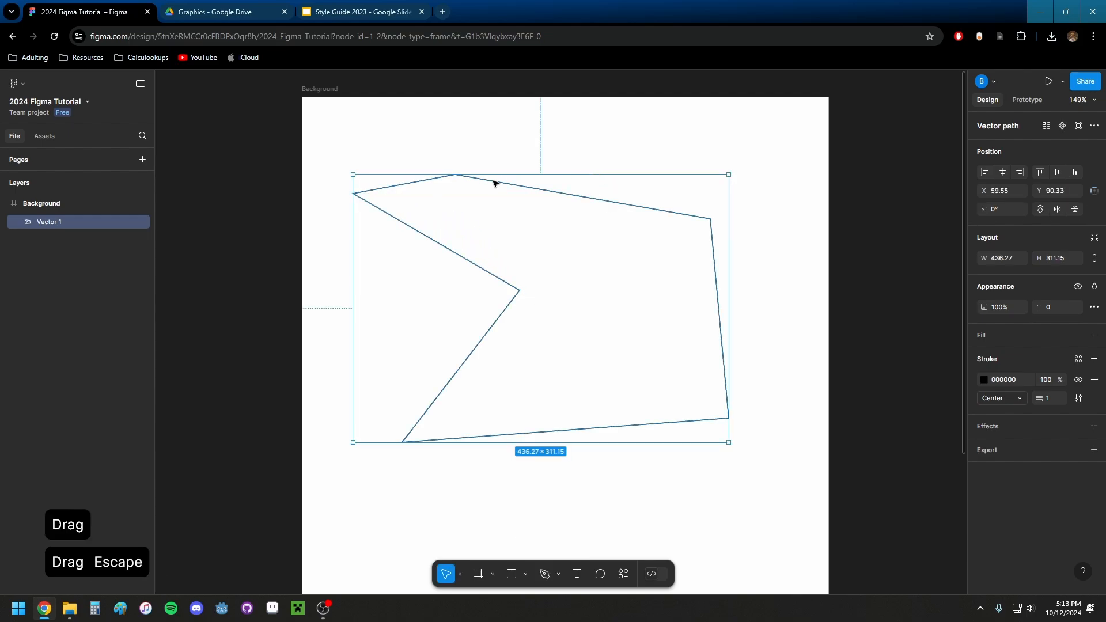
- Rename the new vector layer as "Shape of Wonder!"
double_click(50, 223)
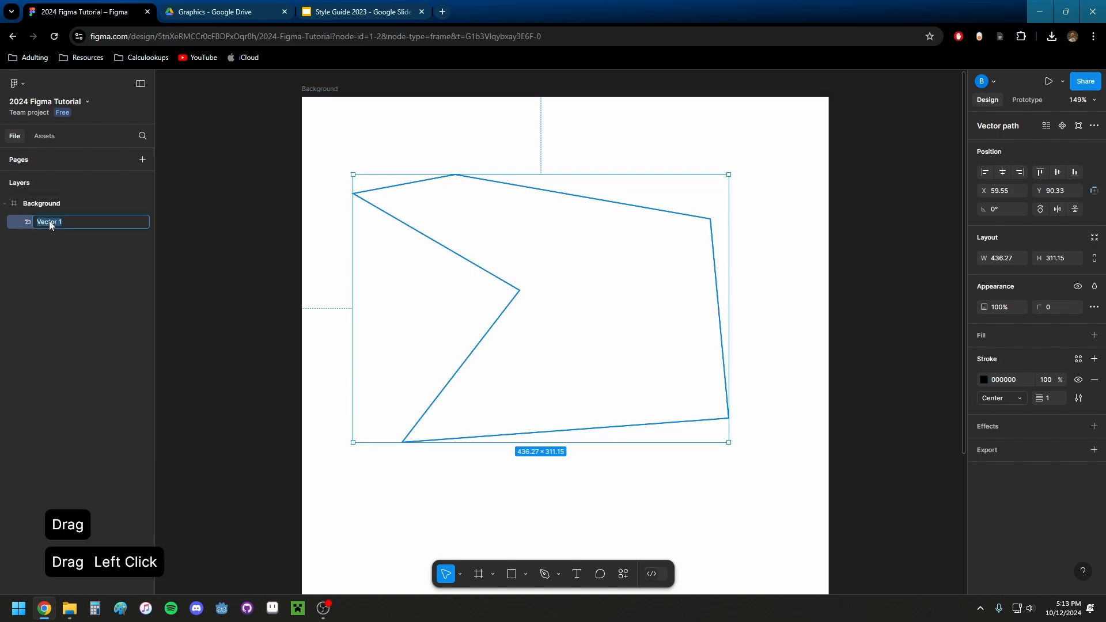
text(S)
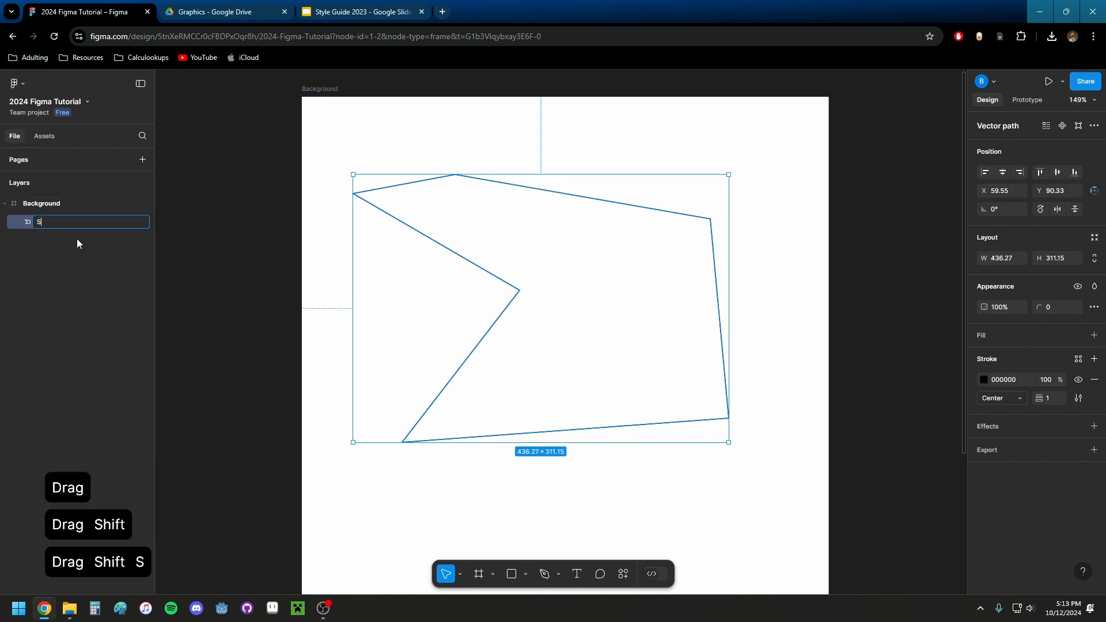
text(hape of Wonder!)
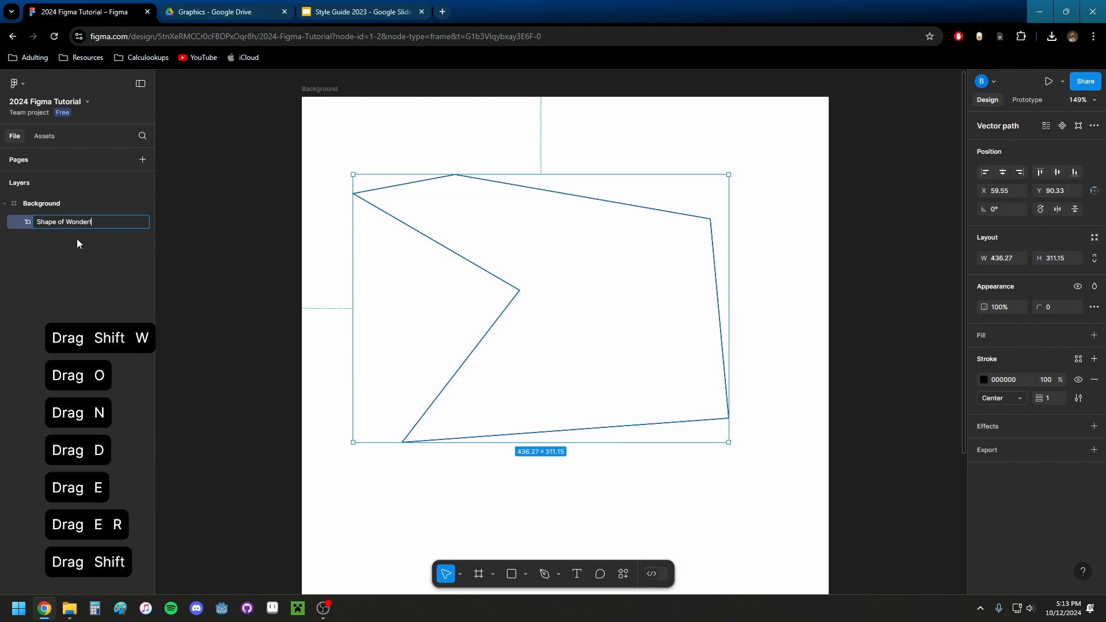
key(Return)
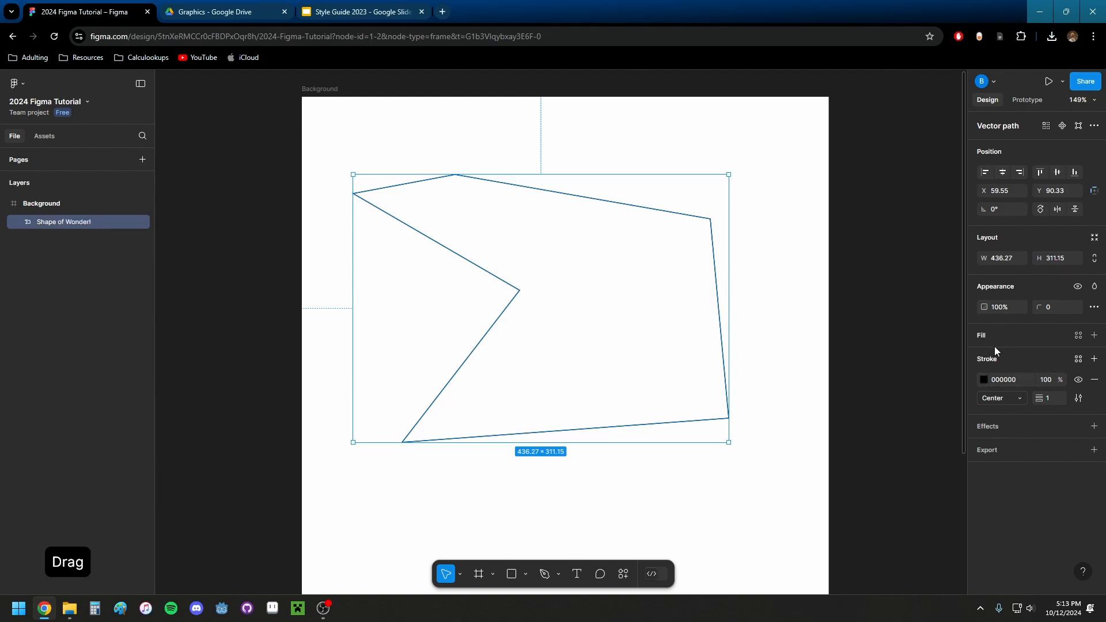
- Set the Shape of Wonder! stroke weight to 15 and move the shape to about X 149, Y 136
mouse_move(1039, 399)
mouse_down()
mouse_move(1071, 395)
mouse_move(1054, 397)
mouse_up()
drag(681, 219, 759, 259)
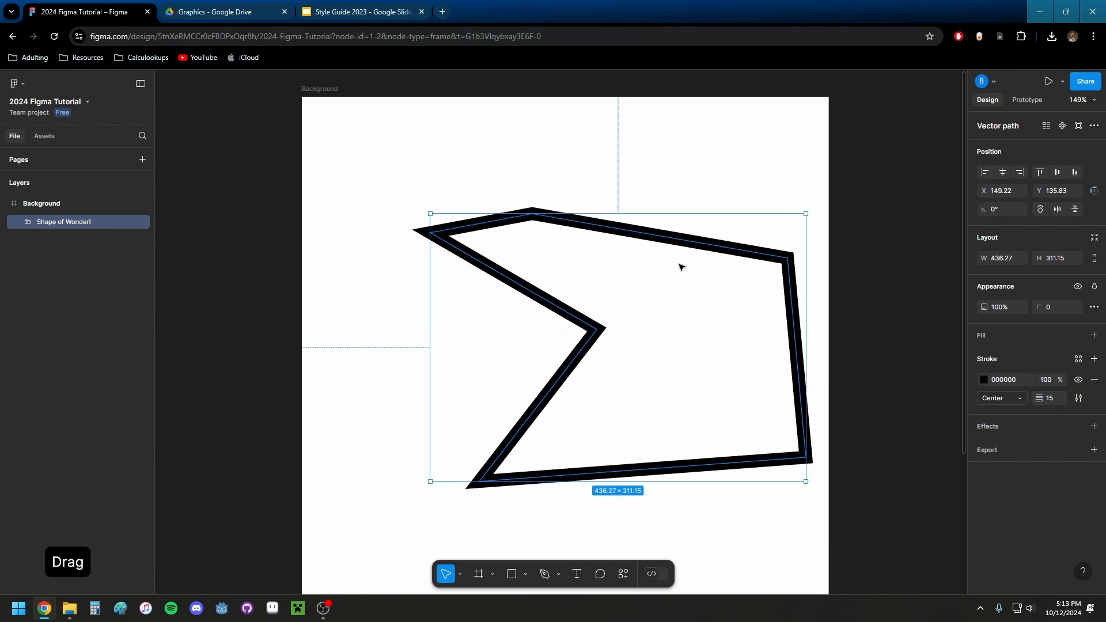
- Give Shape of Wonder! a solid 46FF09 fill and move it up and to the left on the Background frame
drag(692, 256, 670, 239)
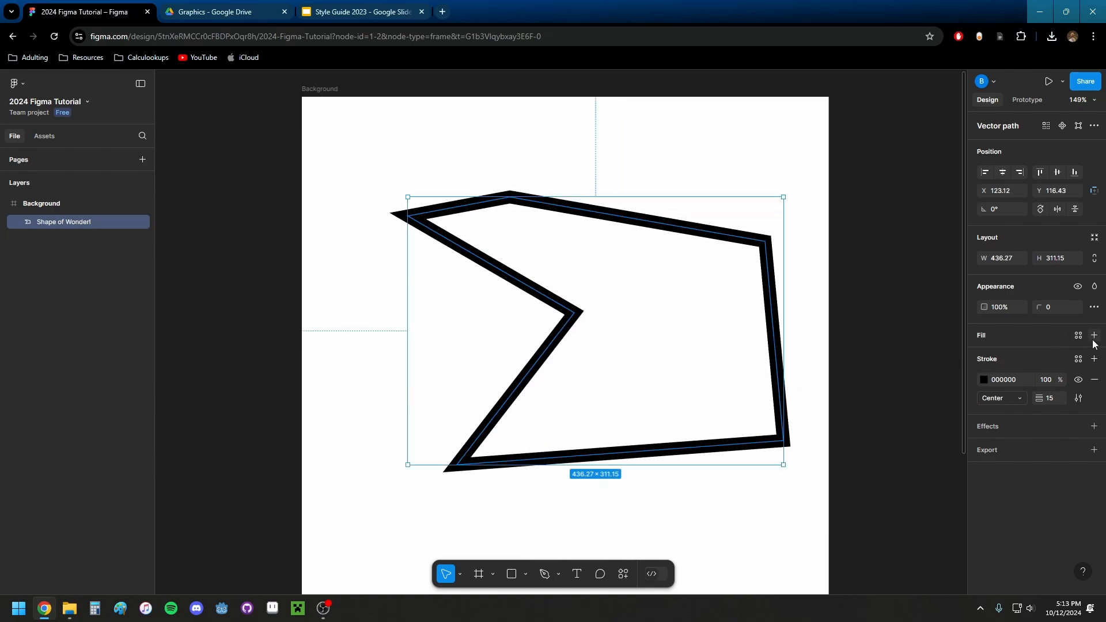
click(1094, 335)
click(983, 356)
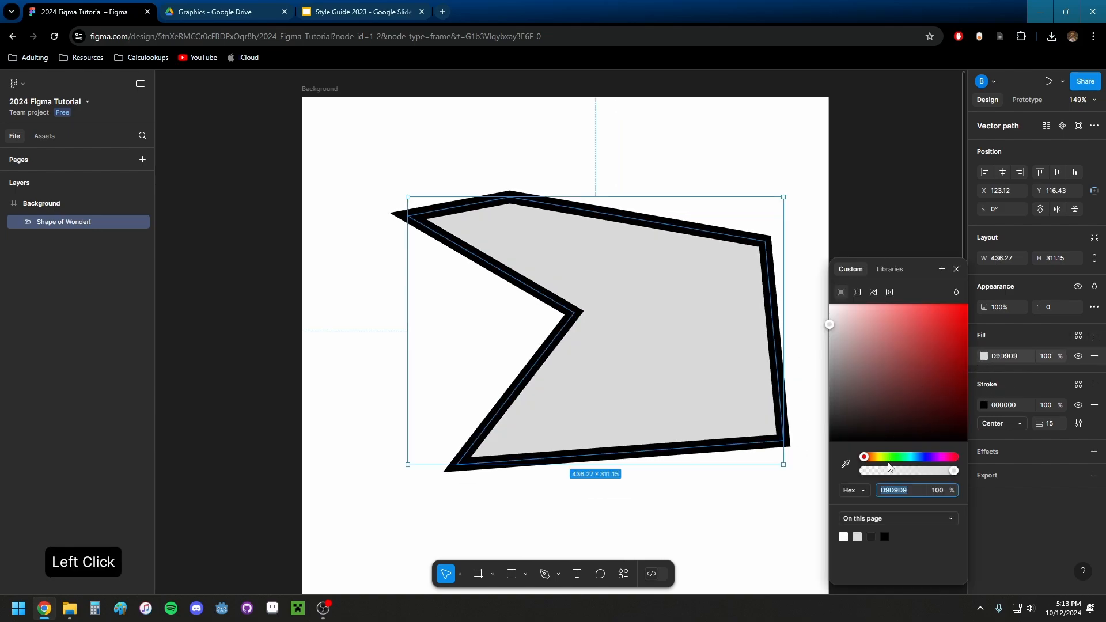
click(907, 489)
text(46FF09)
key(Return)
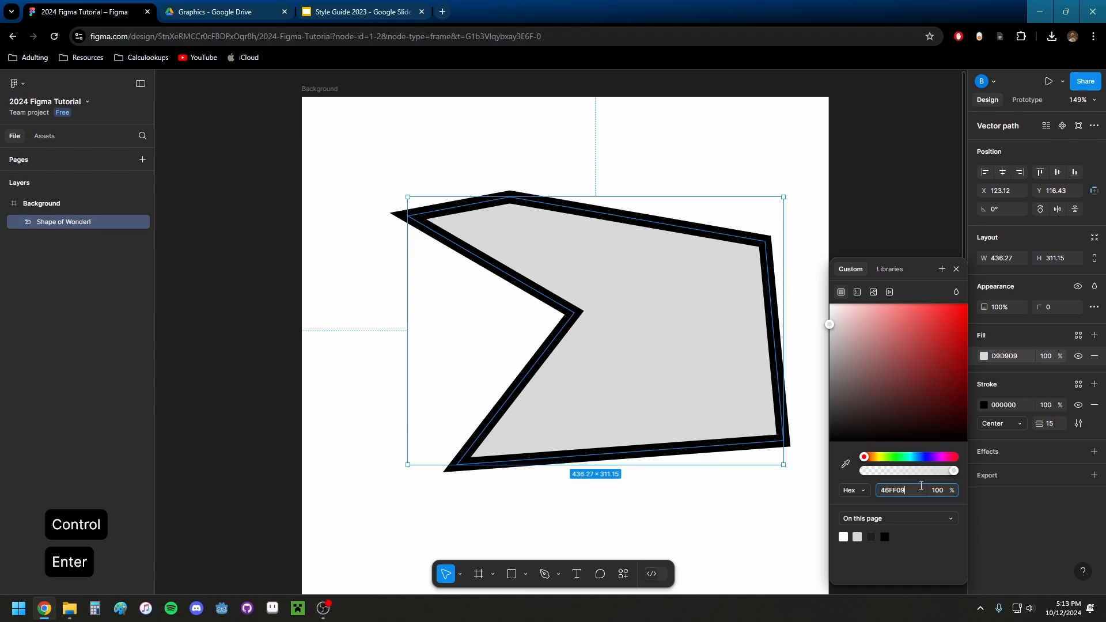
click(956, 270)
drag(741, 300, 699, 285)
click(791, 284)
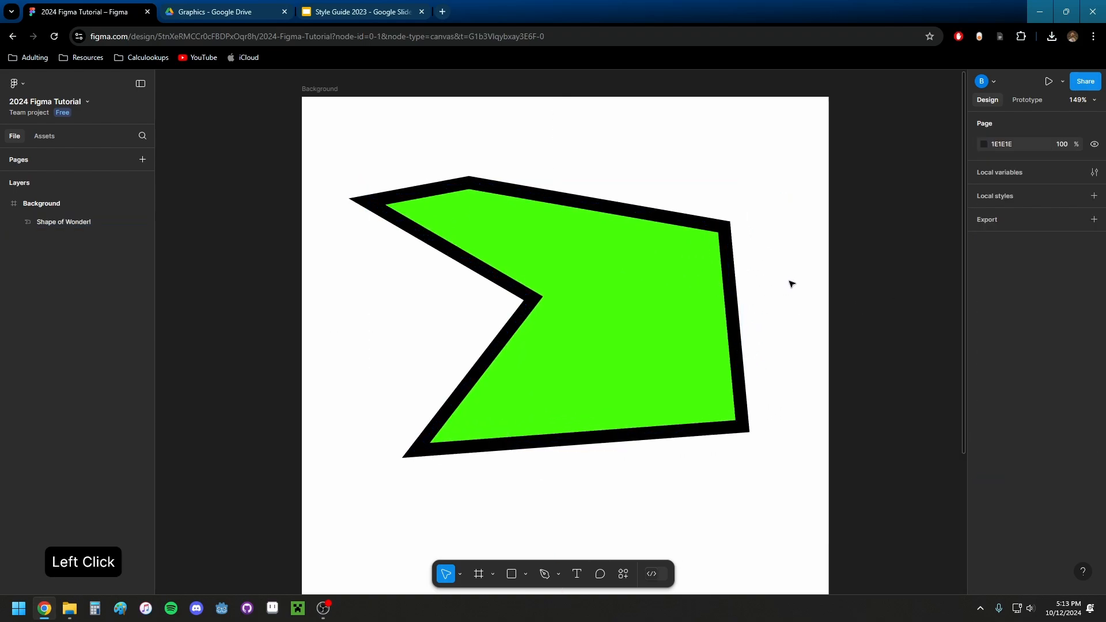
- Edit the vector points of Shape of Wonder! to form a narrow protrusion pointing up from its upper edge
drag(657, 215, 668, 237)
double_click(647, 236)
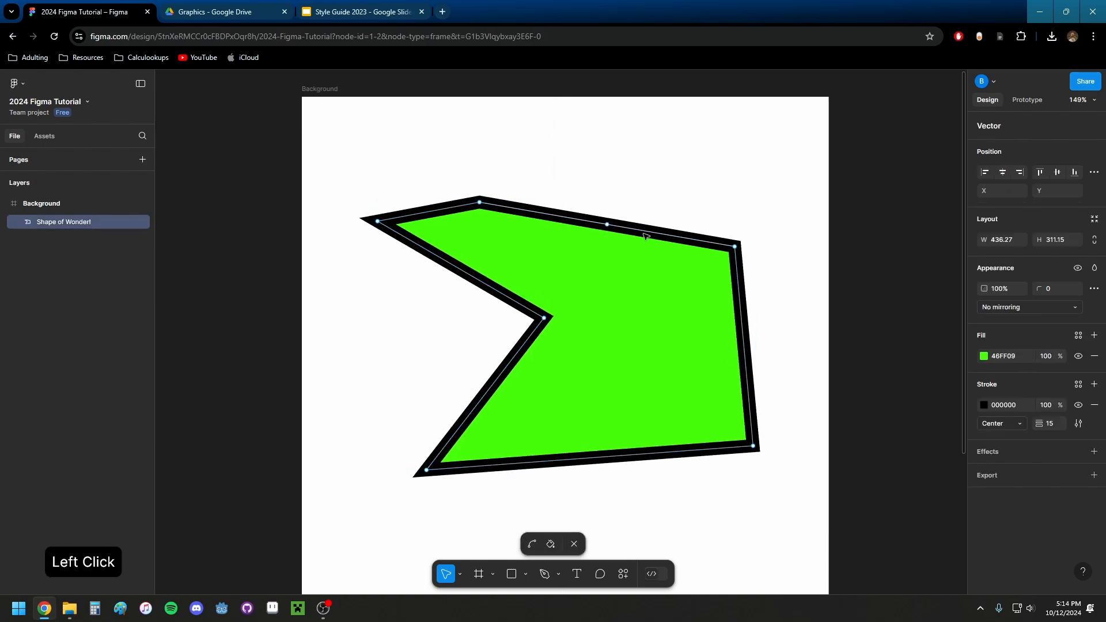
drag(736, 247, 622, 154)
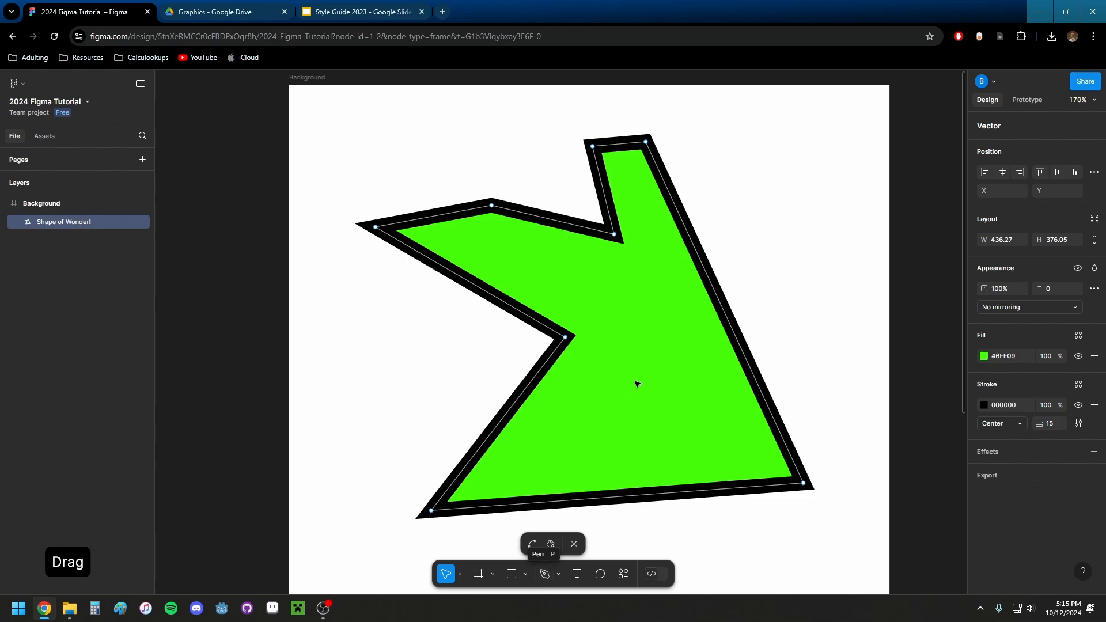
- Draw a detached, closed four-point outline to the right of the protrusion with the Pen tool
key(p)
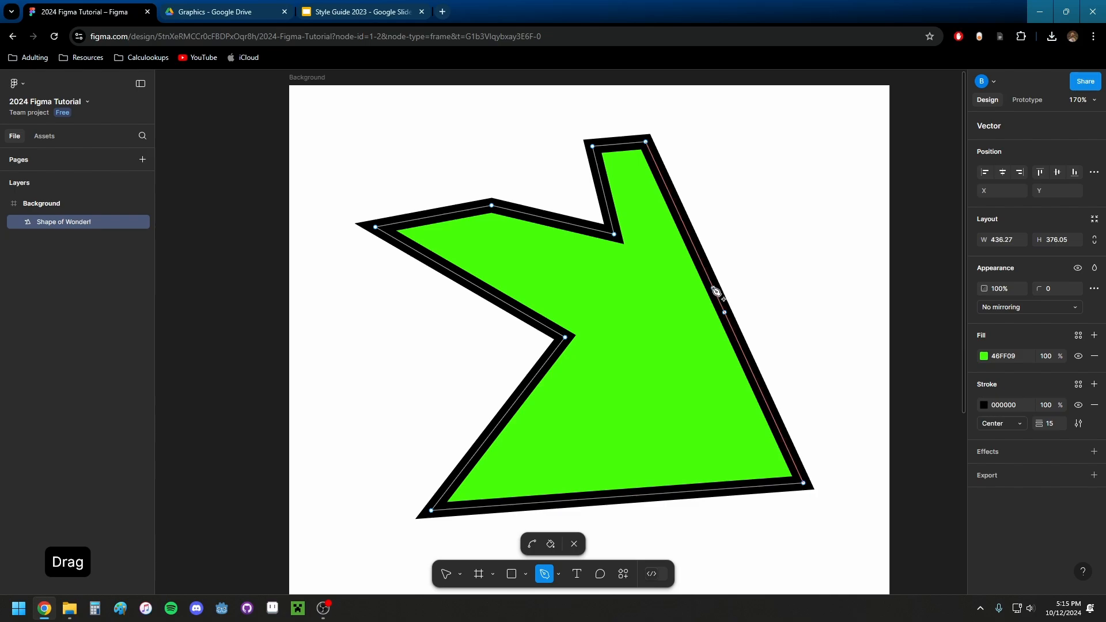
click(761, 176)
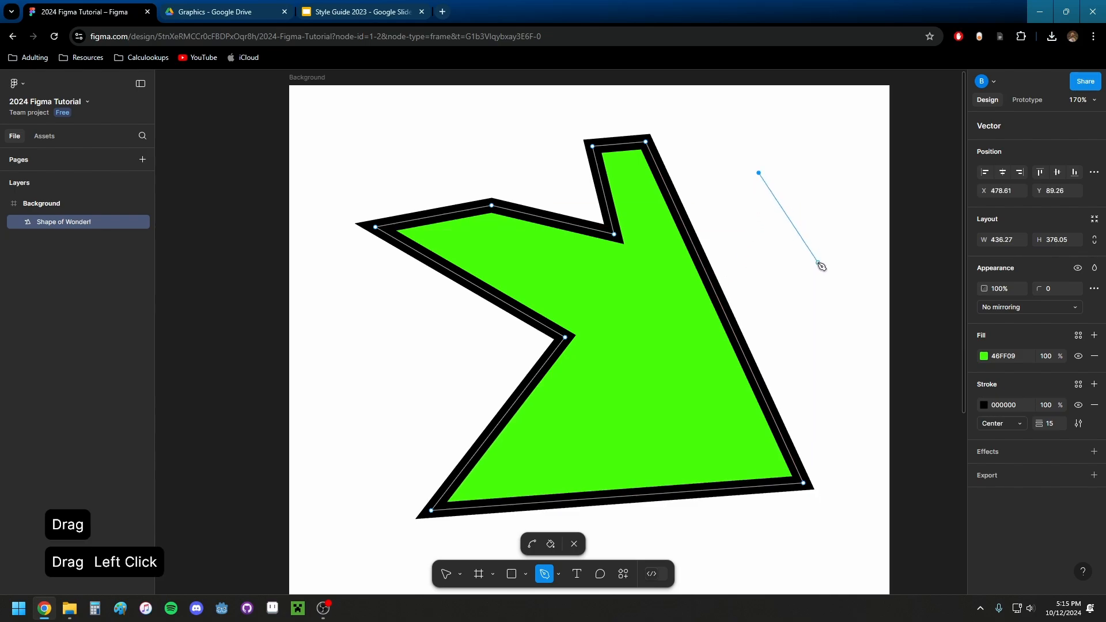
click(818, 263)
click(739, 251)
click(715, 158)
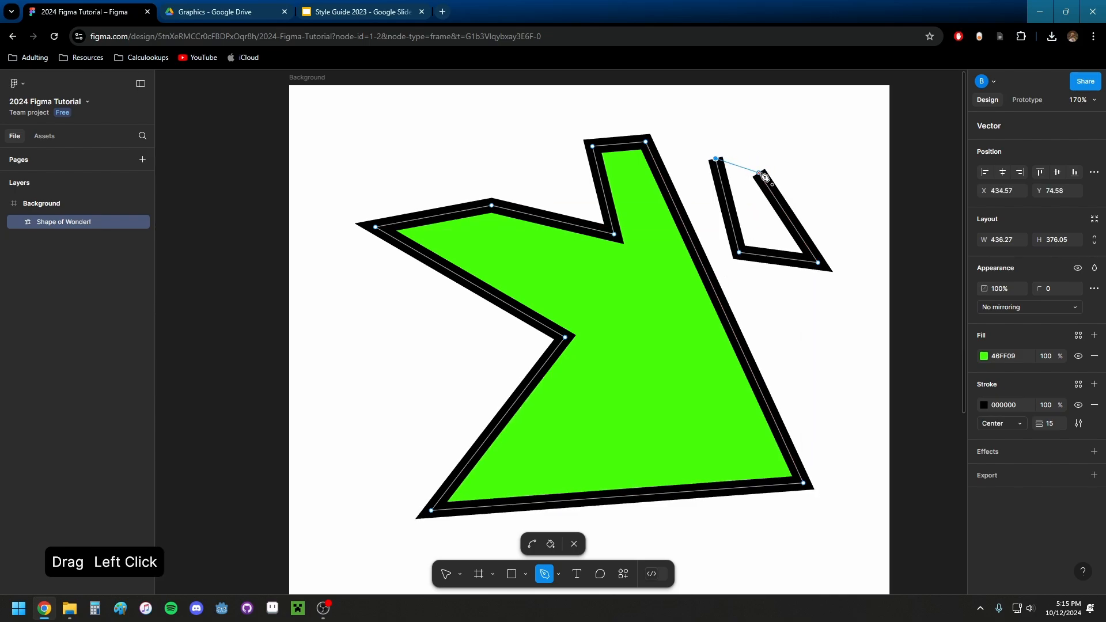
click(761, 174)
- Undo all points of the detached four-point outline
key(ctrl+z)
key(ctrl+z)
key(ctrl+z)
key(ctrl+z)
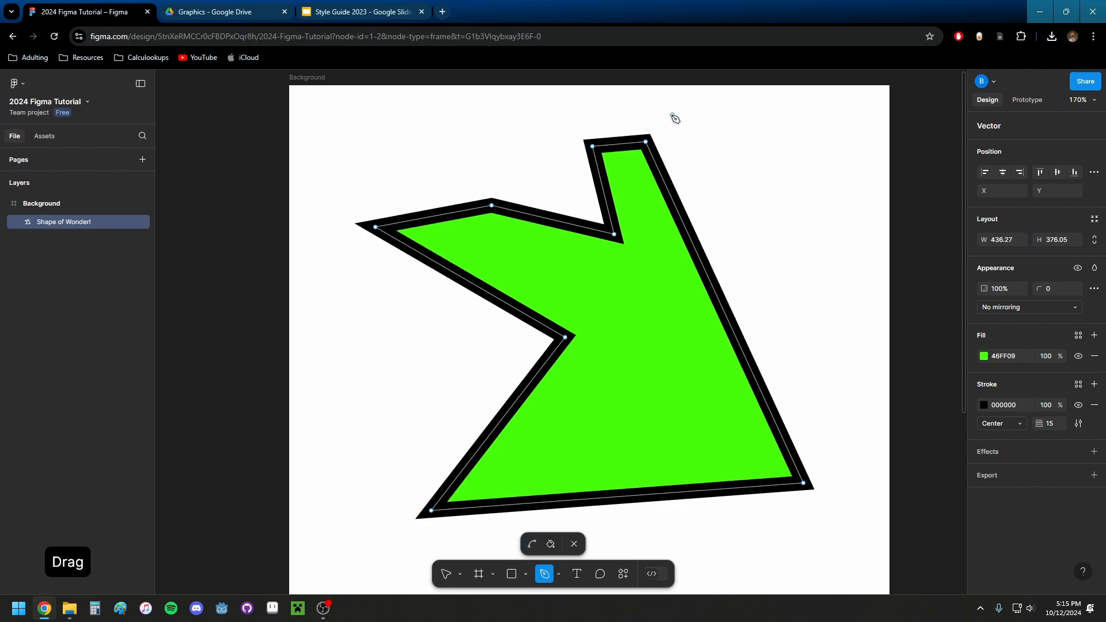
- Extend the path with the Pen tool from the protrusion's upper-right point into a closed triangle, and leave vector editing
click(648, 143)
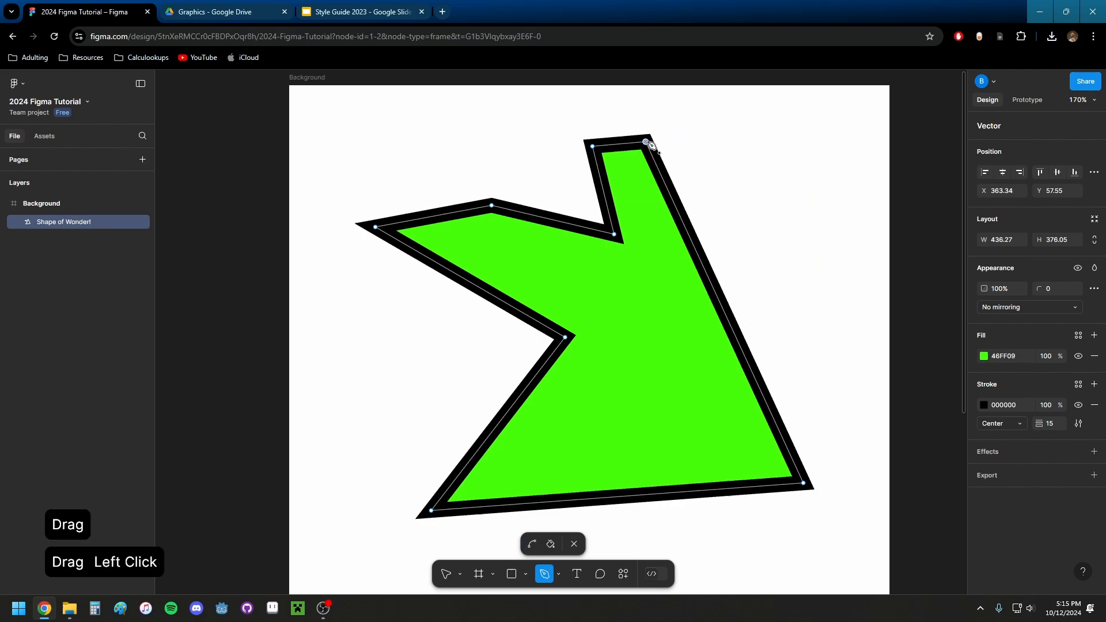
click(778, 109)
click(848, 195)
click(746, 170)
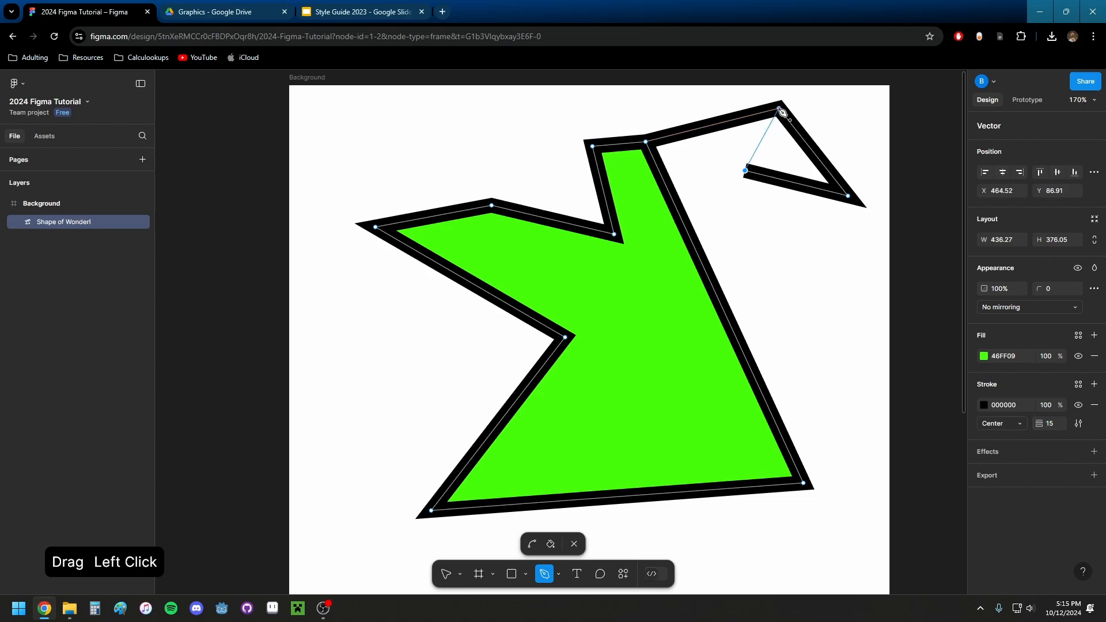
click(780, 109)
key(Escape)
drag(799, 212, 824, 264)
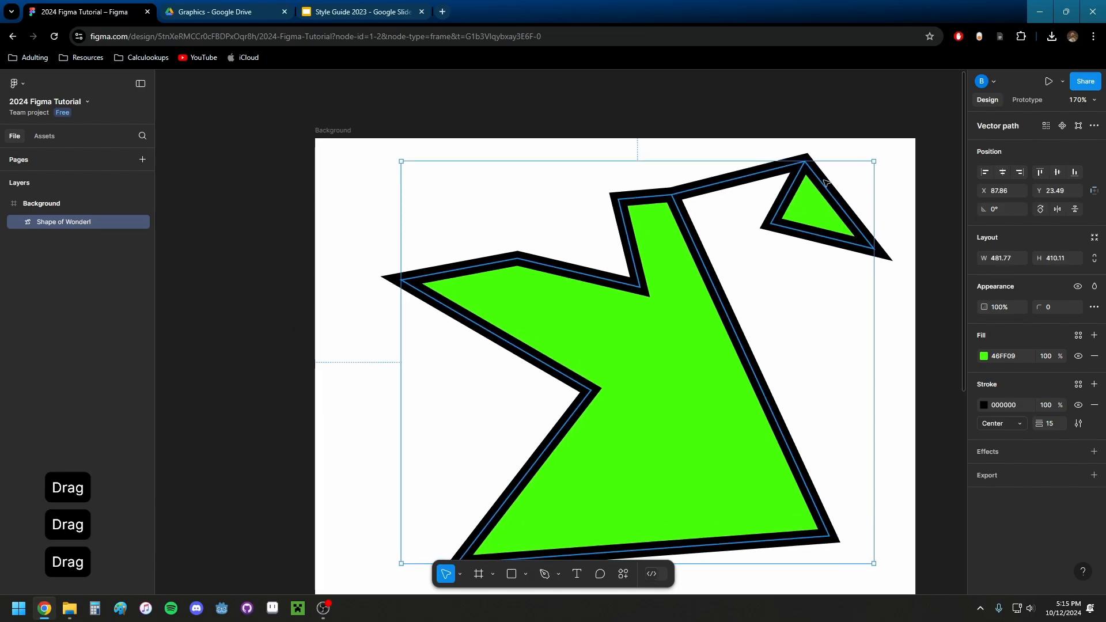
- Re-enter vector editing and delete the three points of the attached triangle
double_click(790, 196)
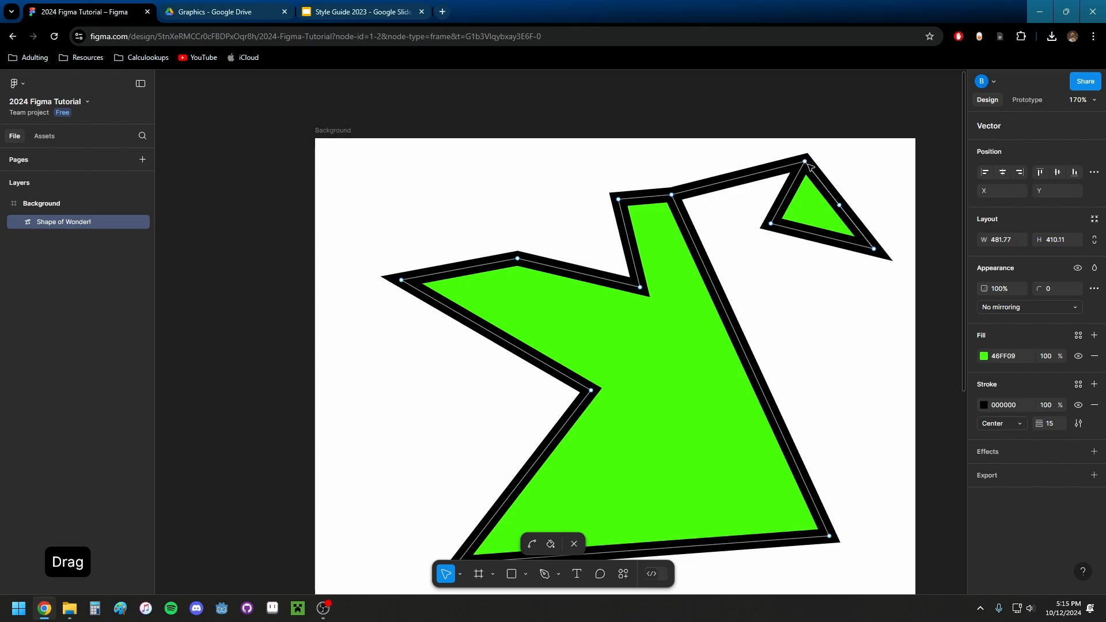
click(544, 574)
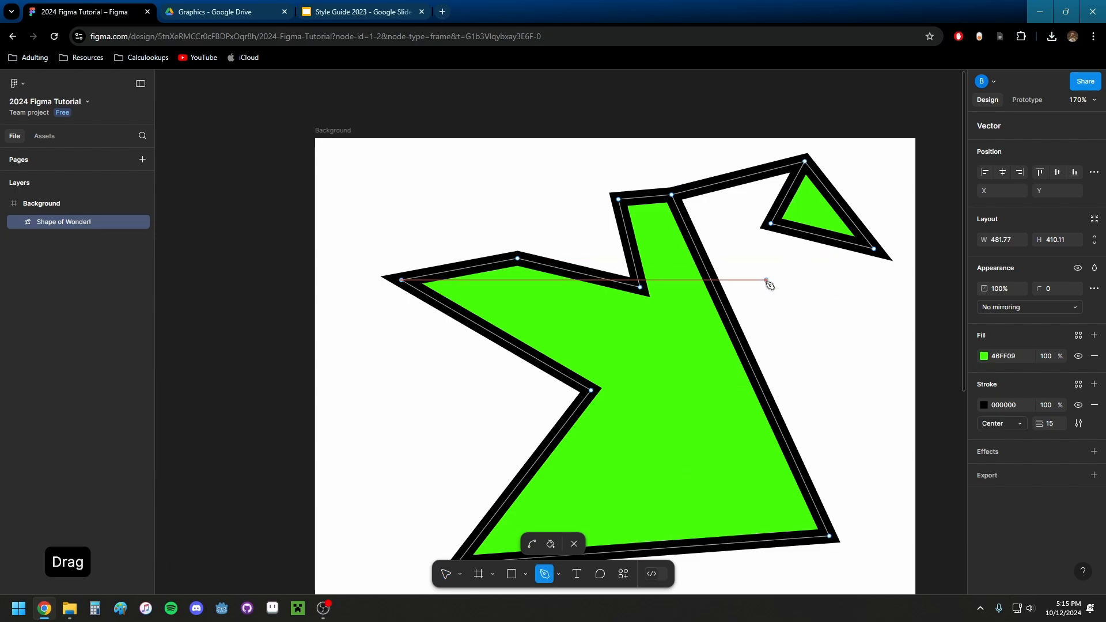
key(v)
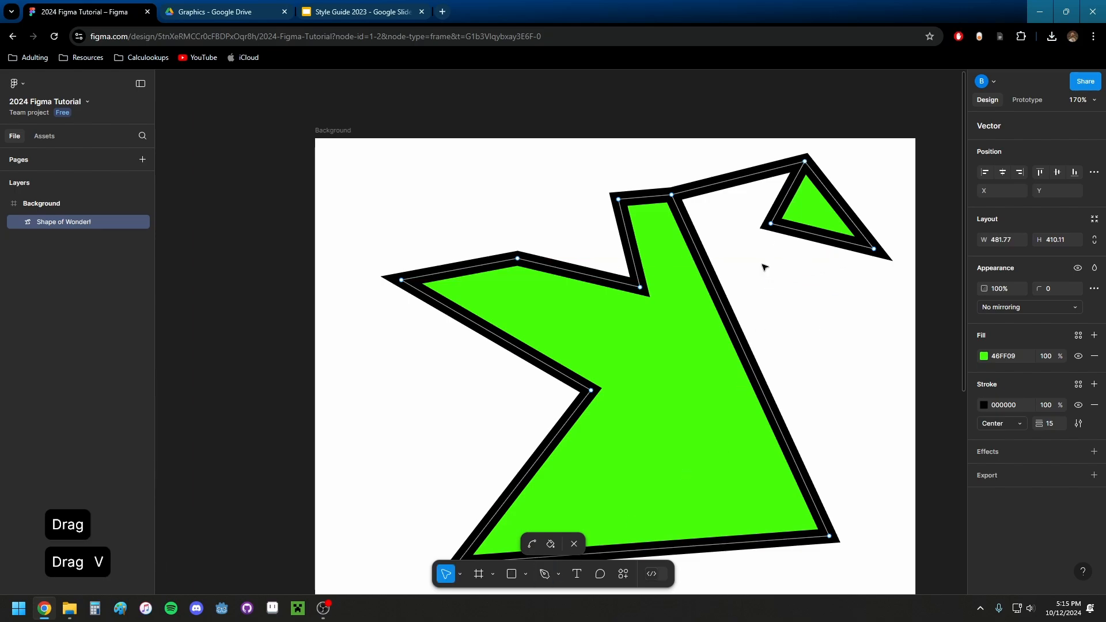
click(464, 576)
click(464, 577)
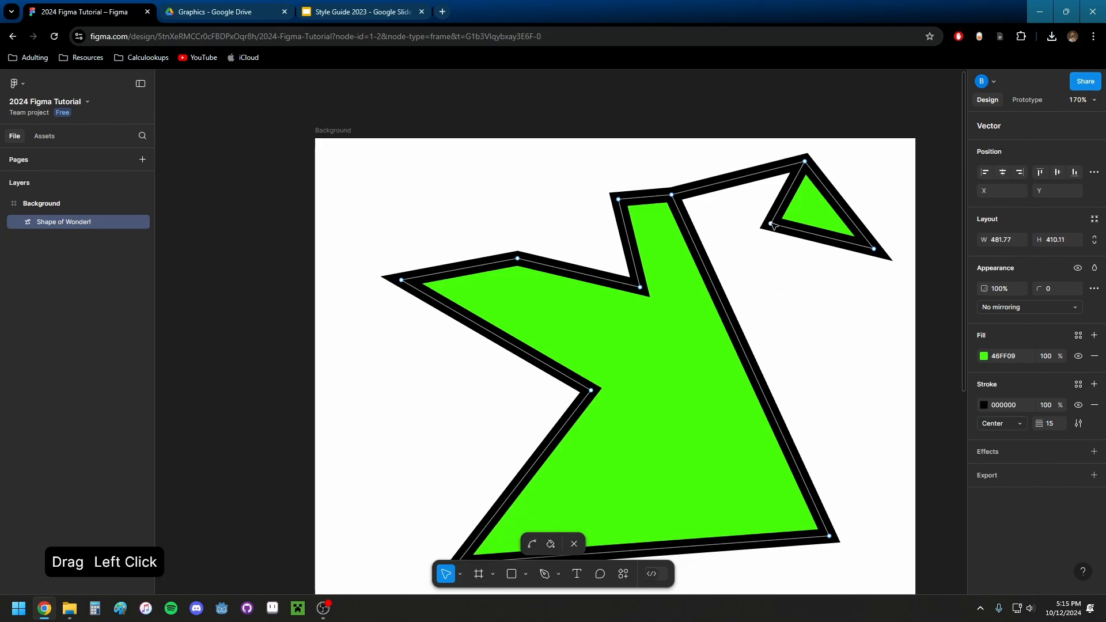
click(772, 224)
shift+click(805, 161)
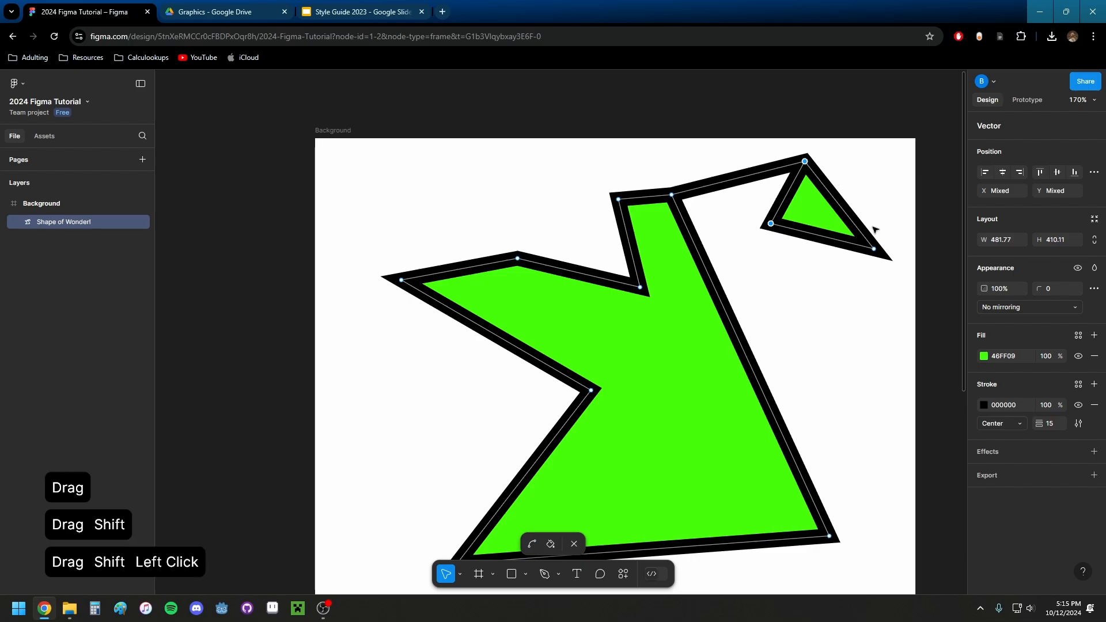
shift+click(873, 249)
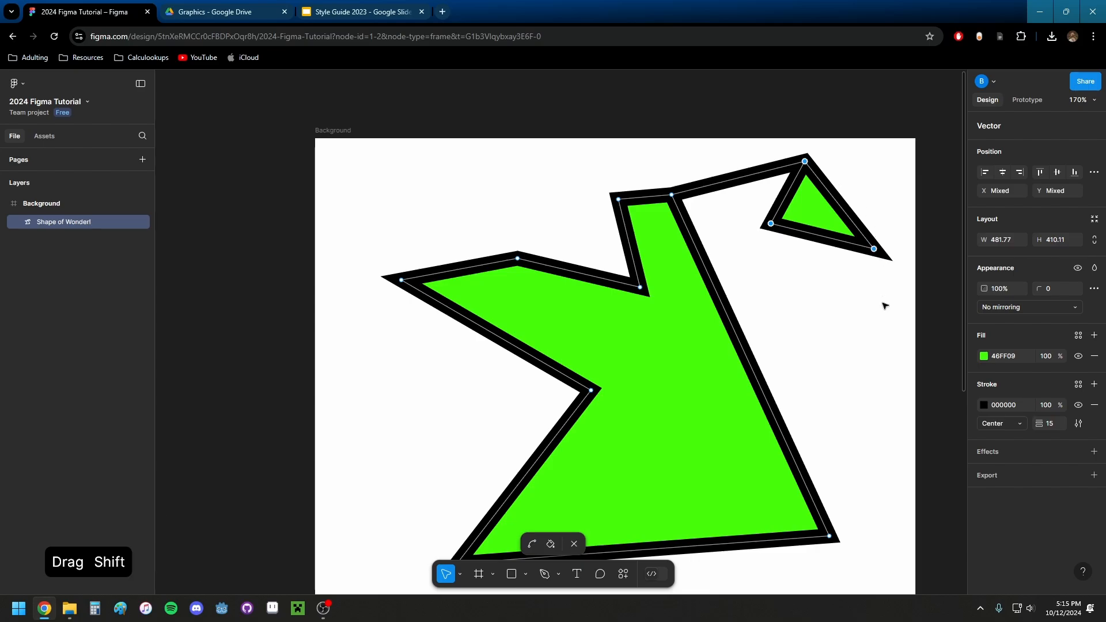
key(Delete)
scroll(683, 248, down, 2)
click(700, 236)
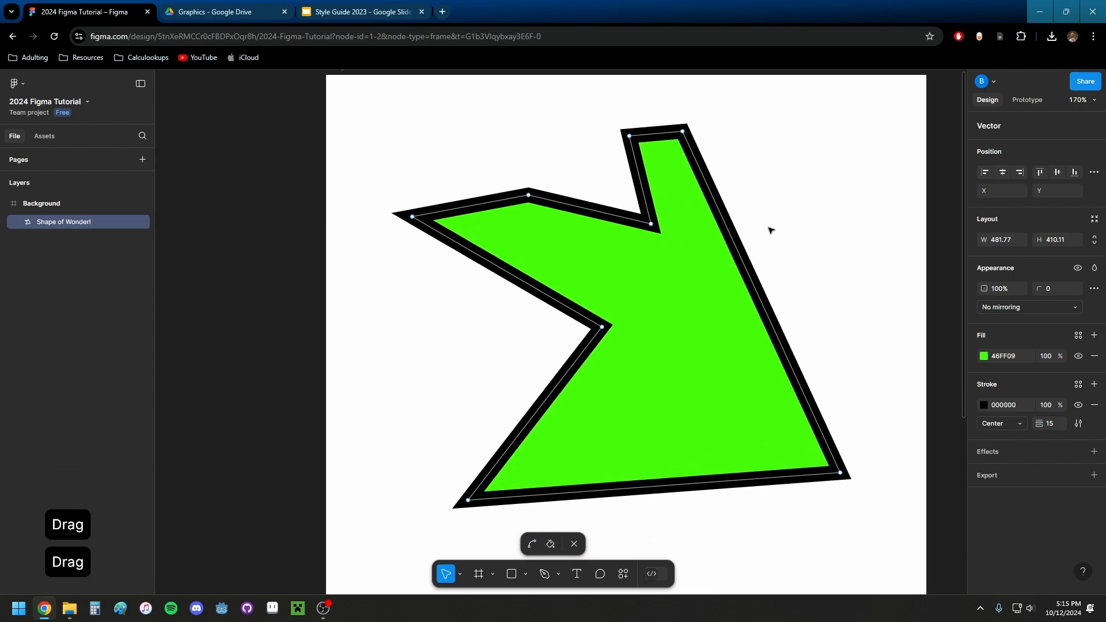
- Delete the point at the base of the protrusion and move the open path's left end point to about X 208, Y 84
click(651, 224)
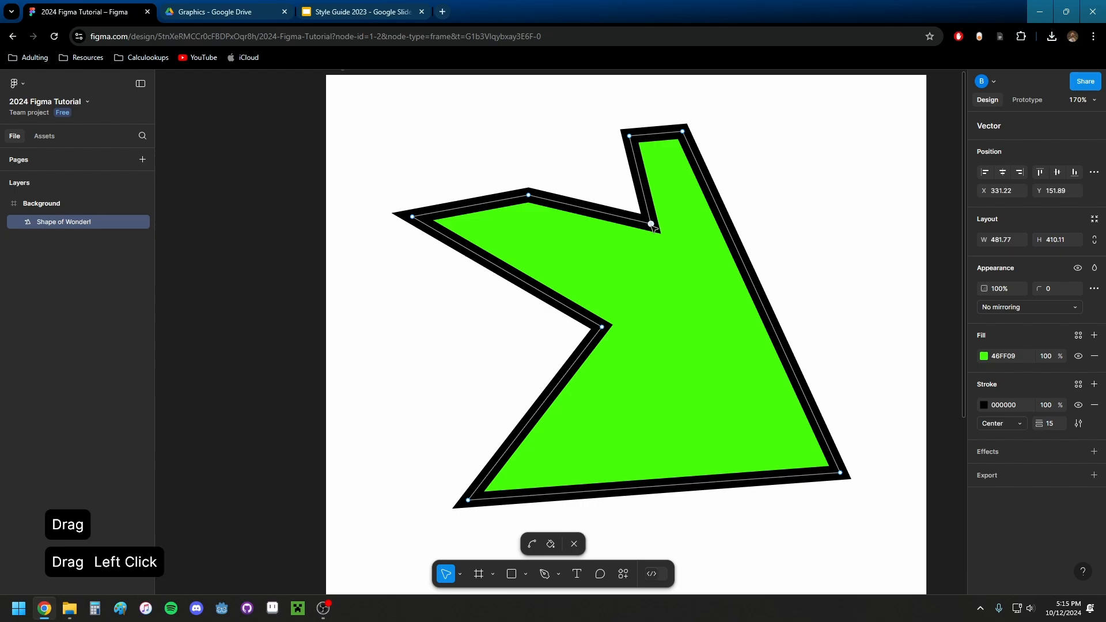
key(Delete)
drag(635, 217, 672, 299)
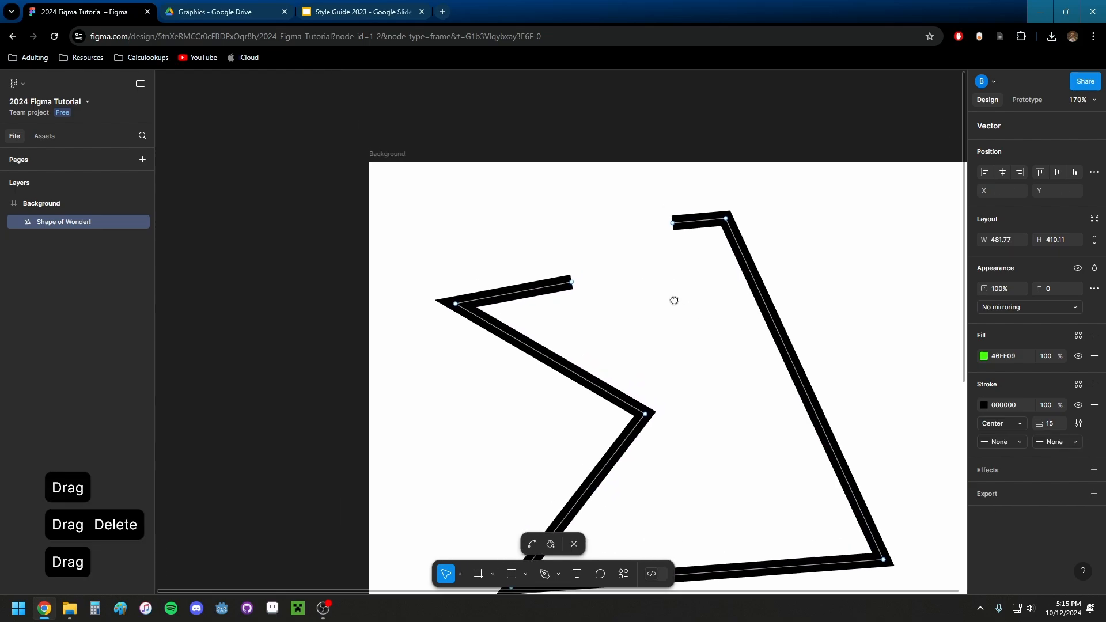
drag(572, 282, 575, 245)
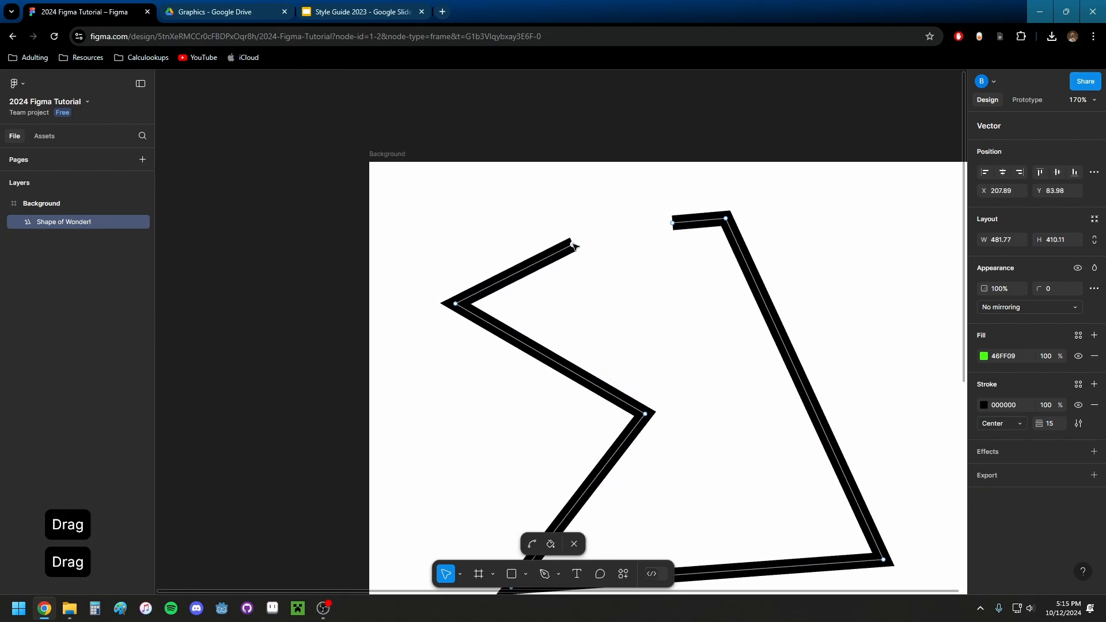
- Try closing the path by moving its left end point onto the other end point and adding a fill, and undo both changes
click(574, 248)
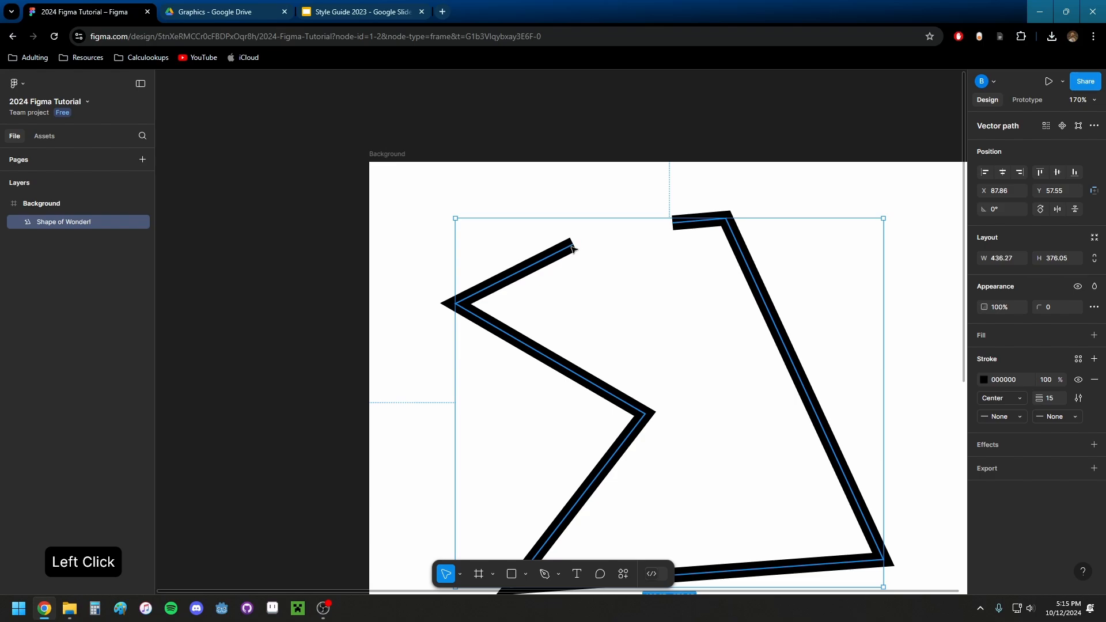
double_click(573, 249)
click(571, 248)
double_click(549, 260)
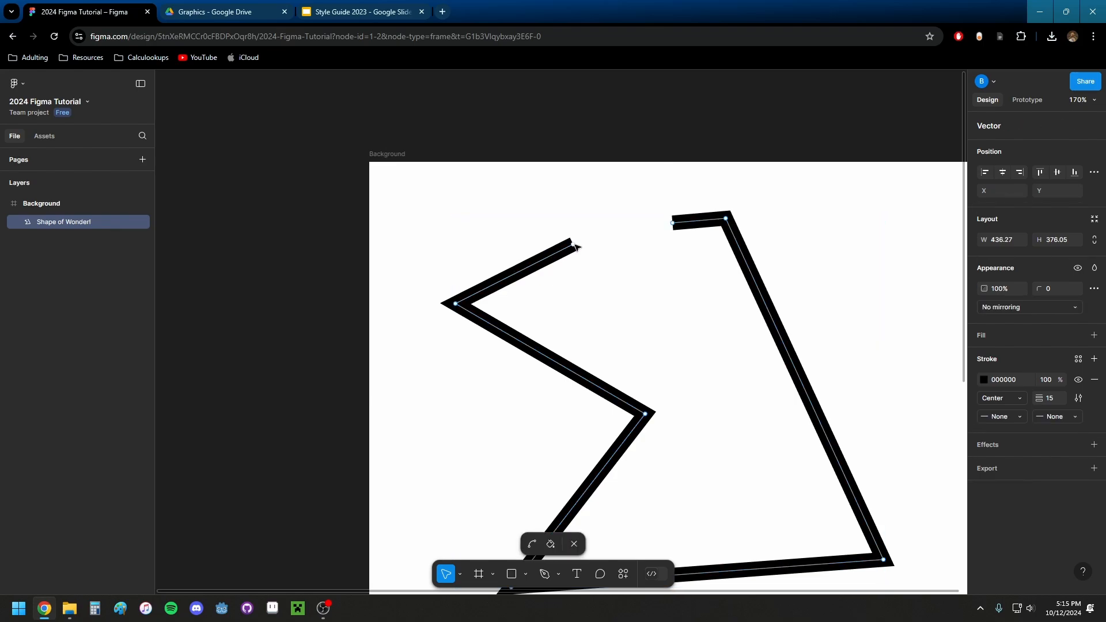
drag(573, 245, 673, 224)
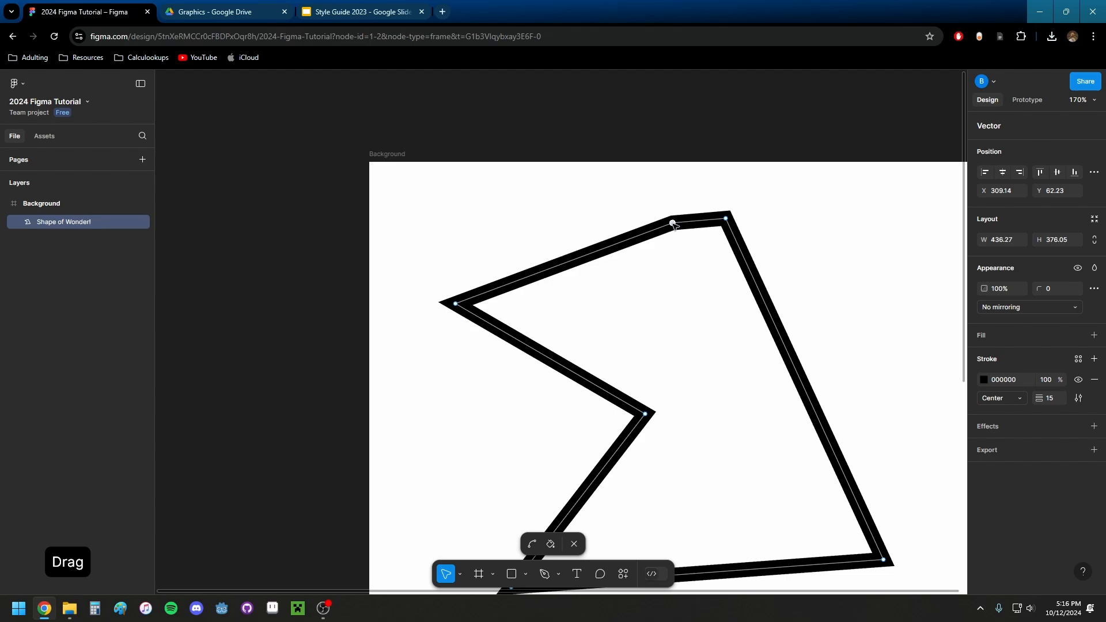
drag(680, 280, 668, 231)
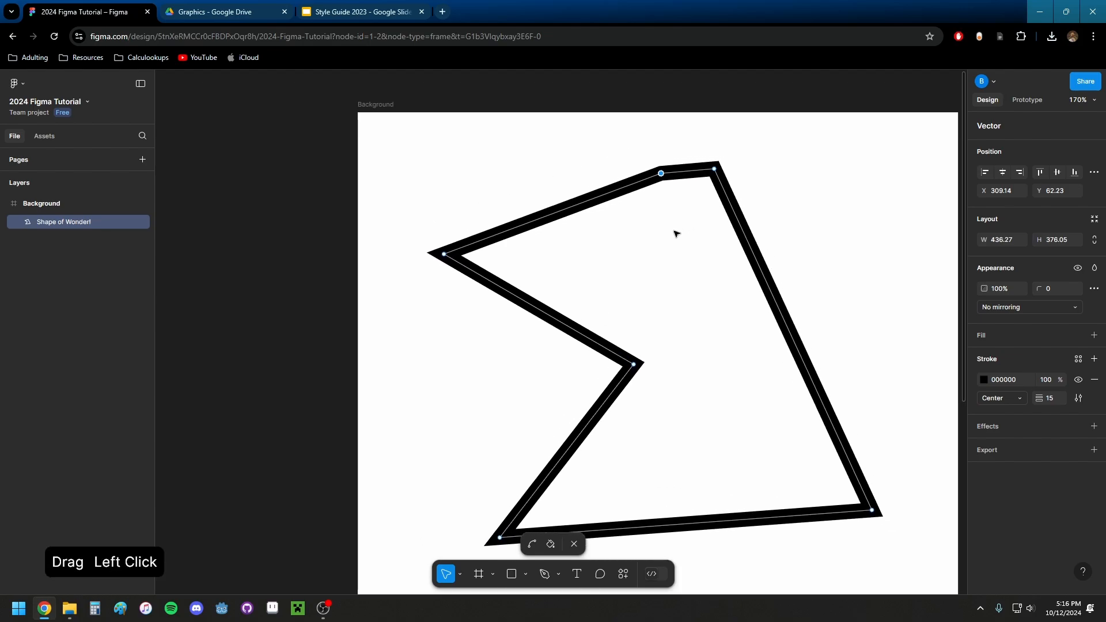
click(1094, 336)
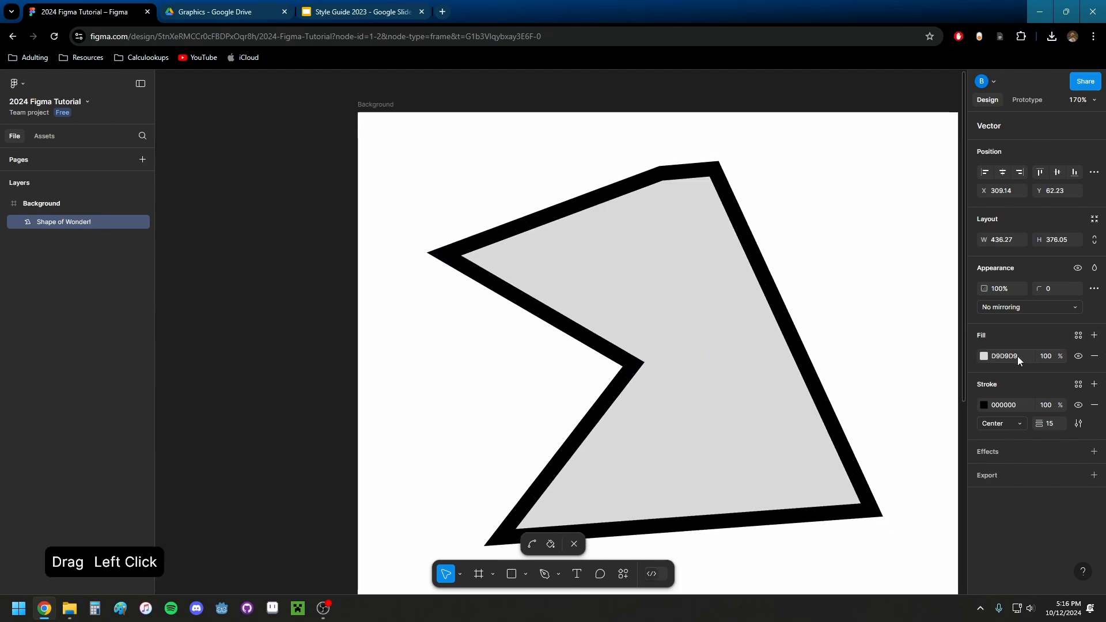
key(ctrl+z)
key(ctrl+z)
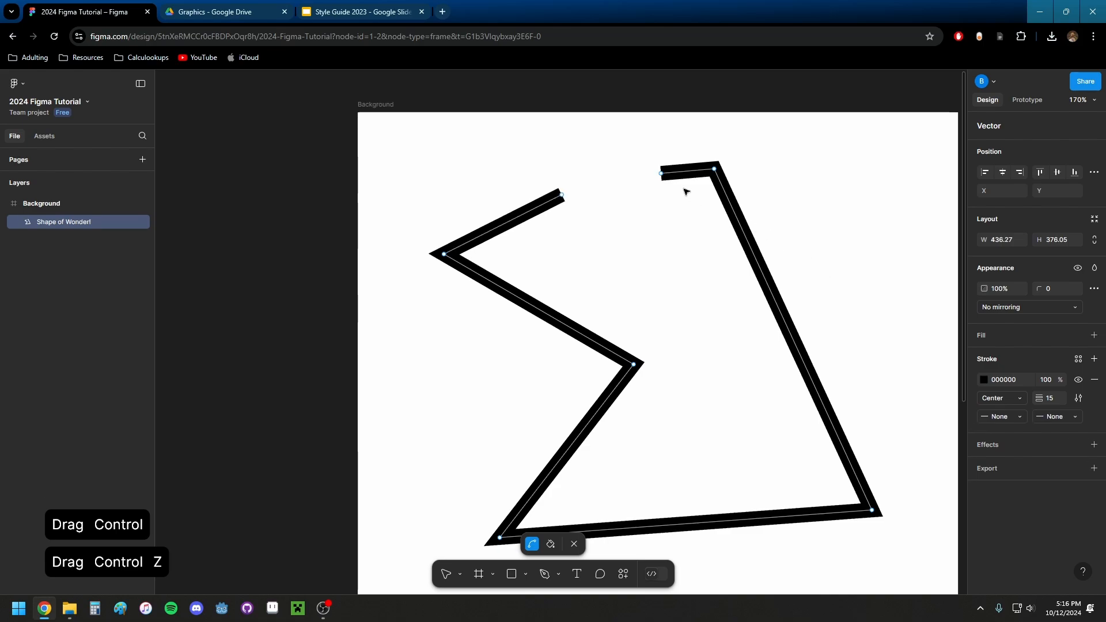
- Close the gap by connecting the two open end points with the Pen tool, and leave vector editing
click(543, 574)
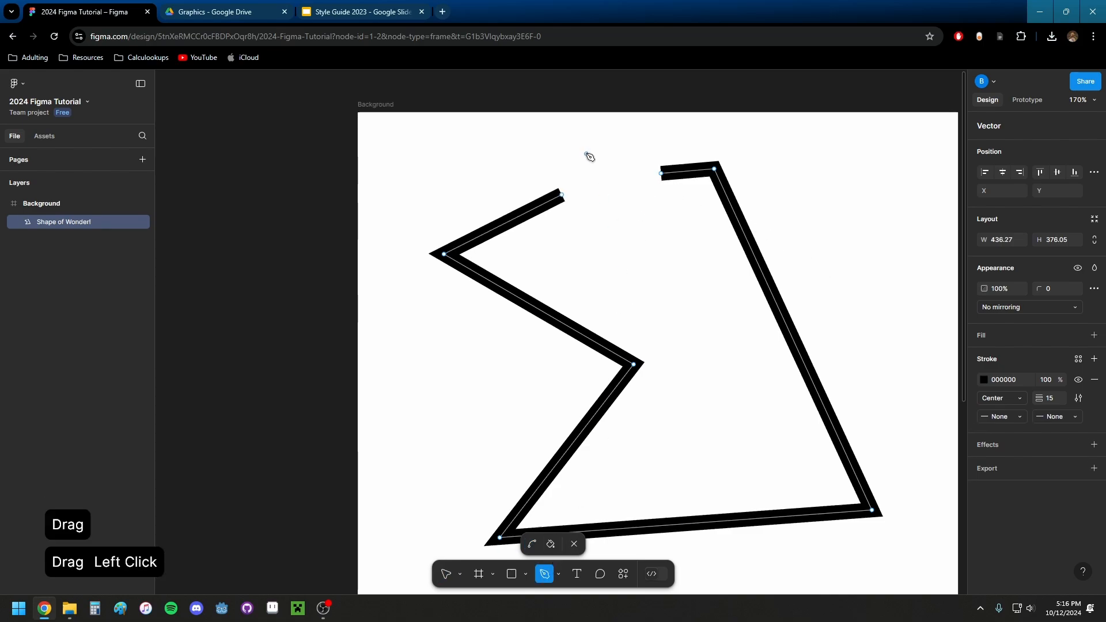
click(563, 196)
click(662, 172)
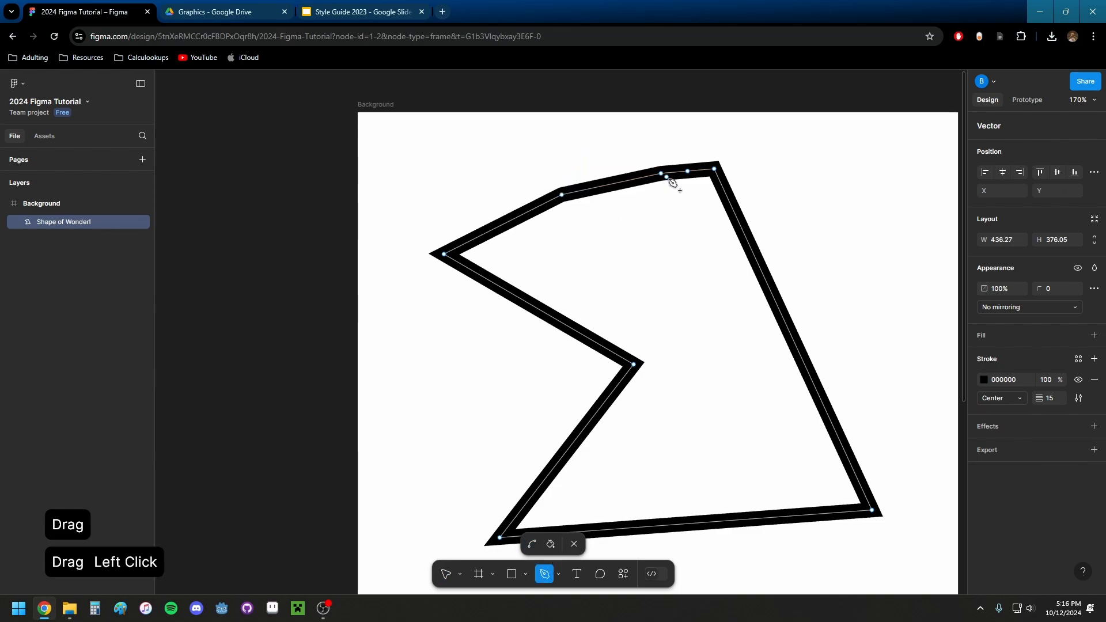
key(Escape)
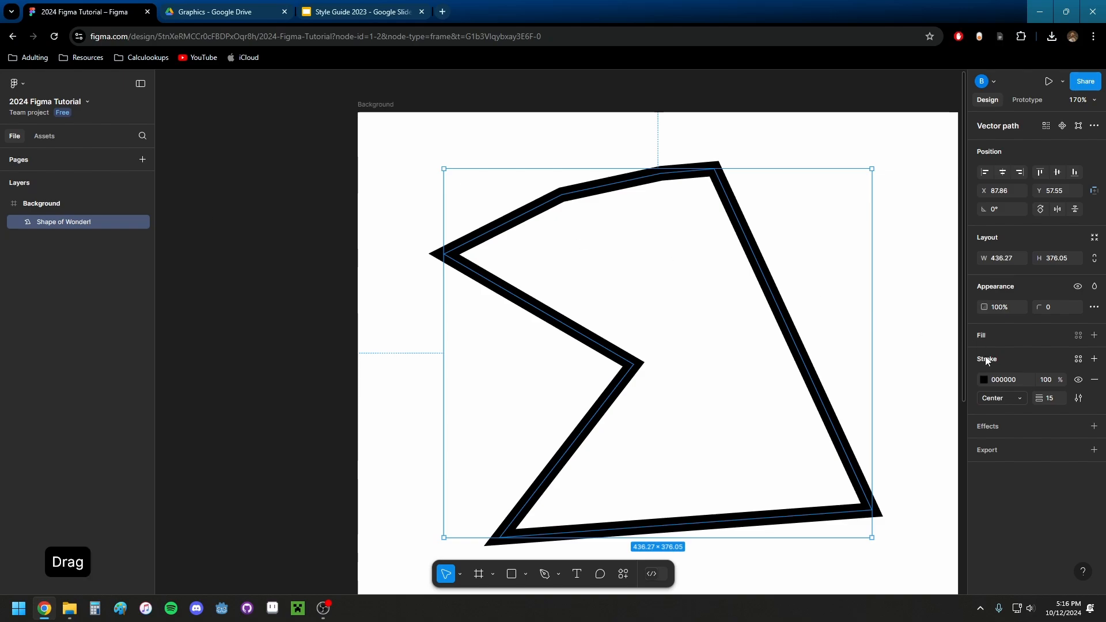
- Add a fill to the closed Shape of Wonder! path and set its colour to 46FF09
click(1094, 335)
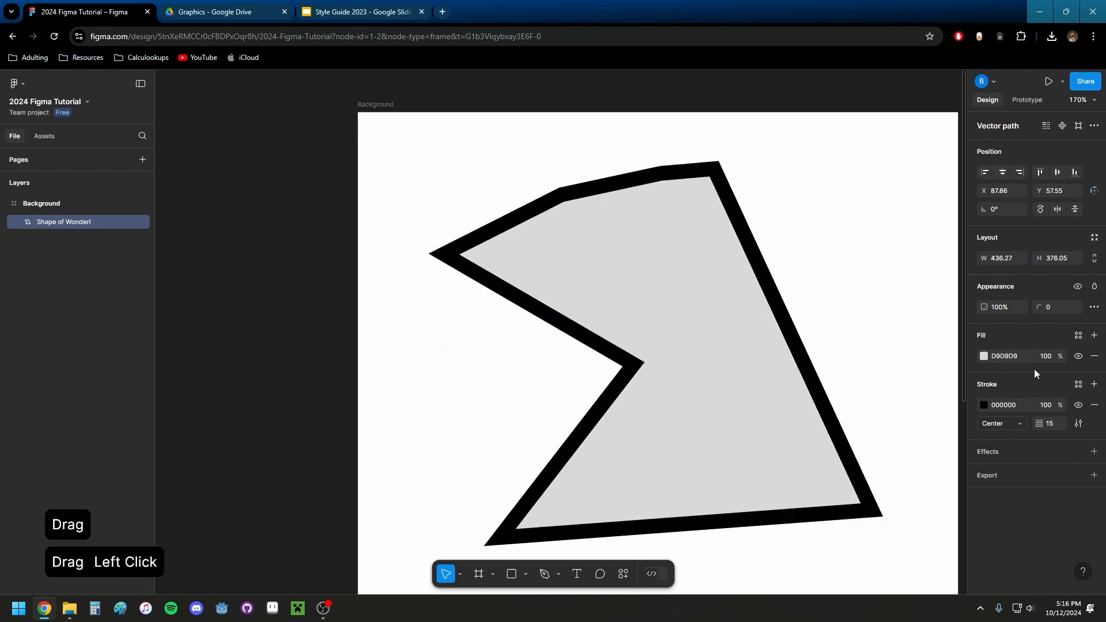
click(984, 356)
click(921, 488)
text(46FF09)
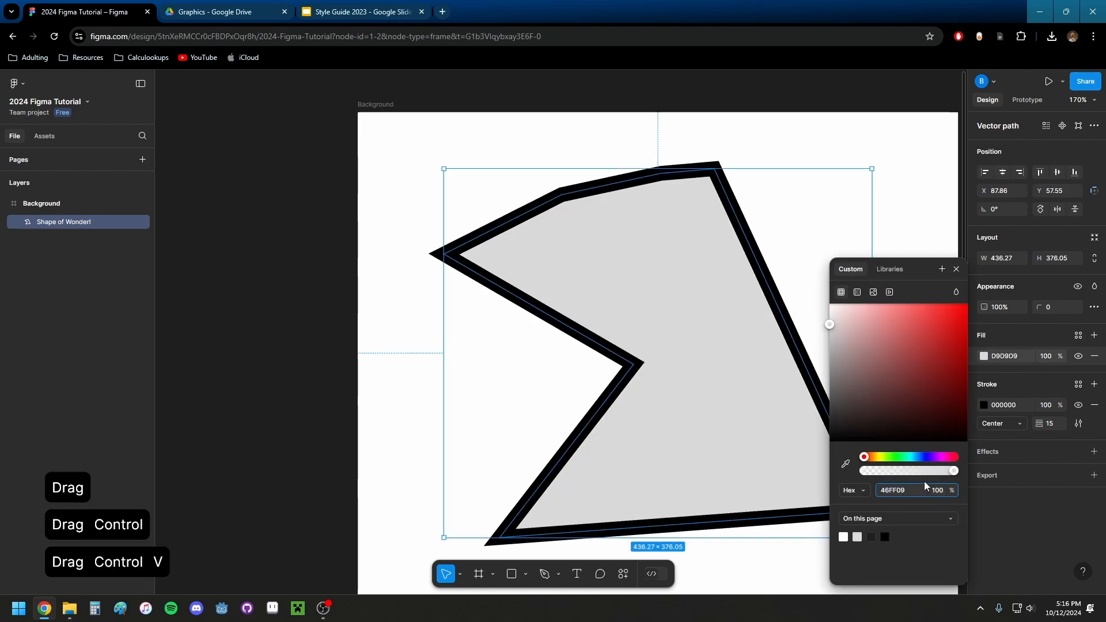
key(Return)
click(787, 235)
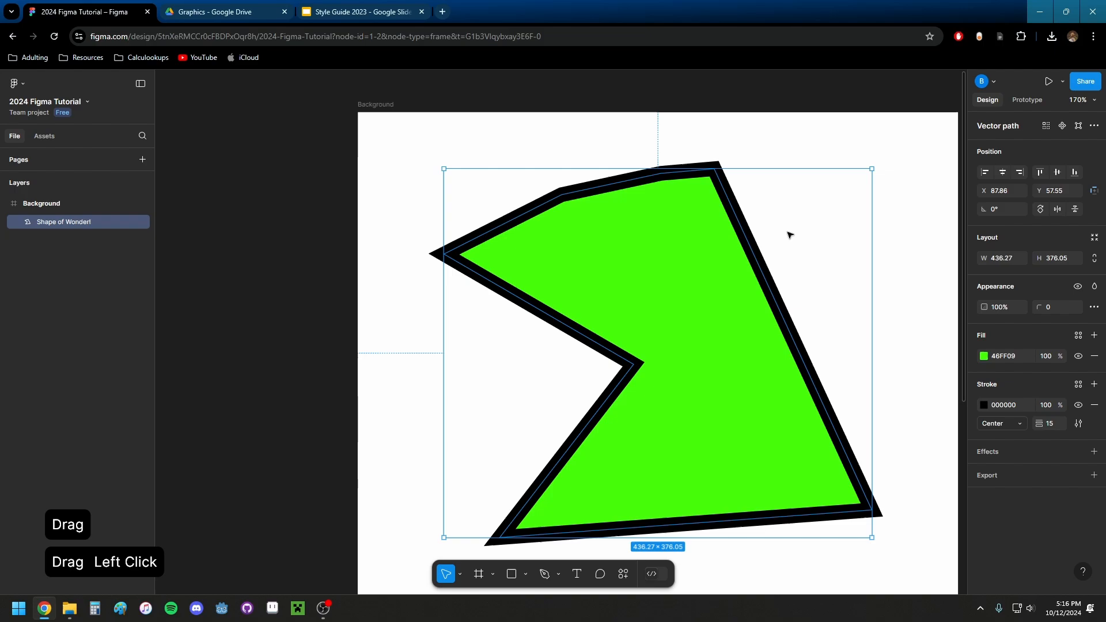
- Enter vector editing on Shape of Wonder! and move its top middle point up to about X 276, Y 11
double_click(620, 185)
drag(665, 173, 629, 125)
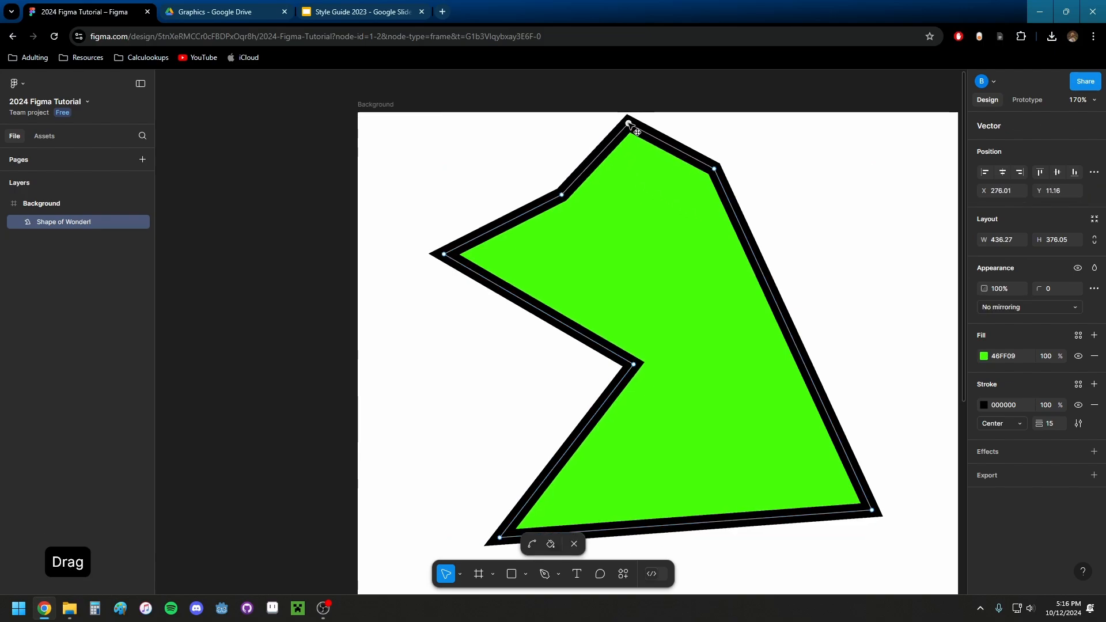
drag(668, 254, 630, 232)
scroll(630, 231, down, 1)
click(637, 353)
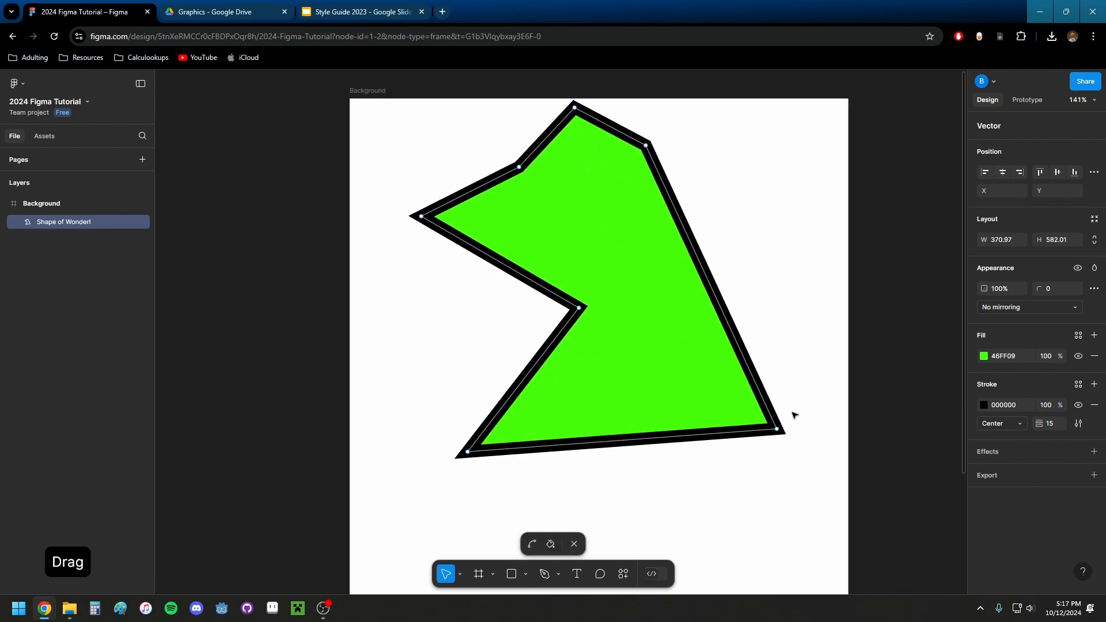
- Shift the shape's long right edge inward so that its upper end point lands on the peak point
drag(766, 400, 743, 410)
click(699, 385)
click(696, 378)
double_click(689, 386)
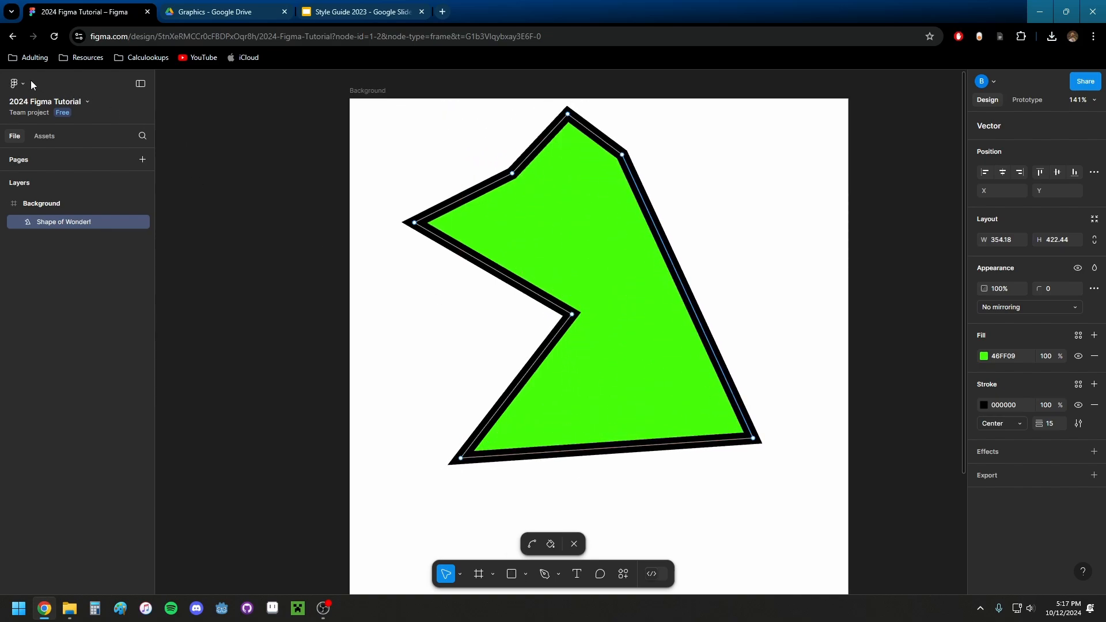
drag(715, 352, 671, 425)
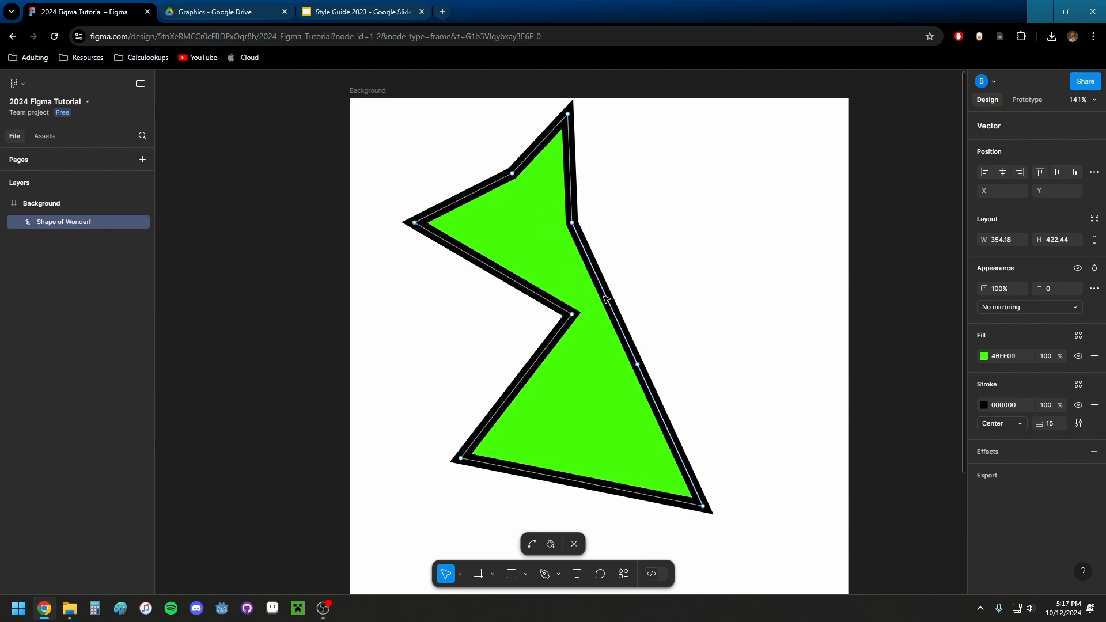
drag(672, 419, 661, 315)
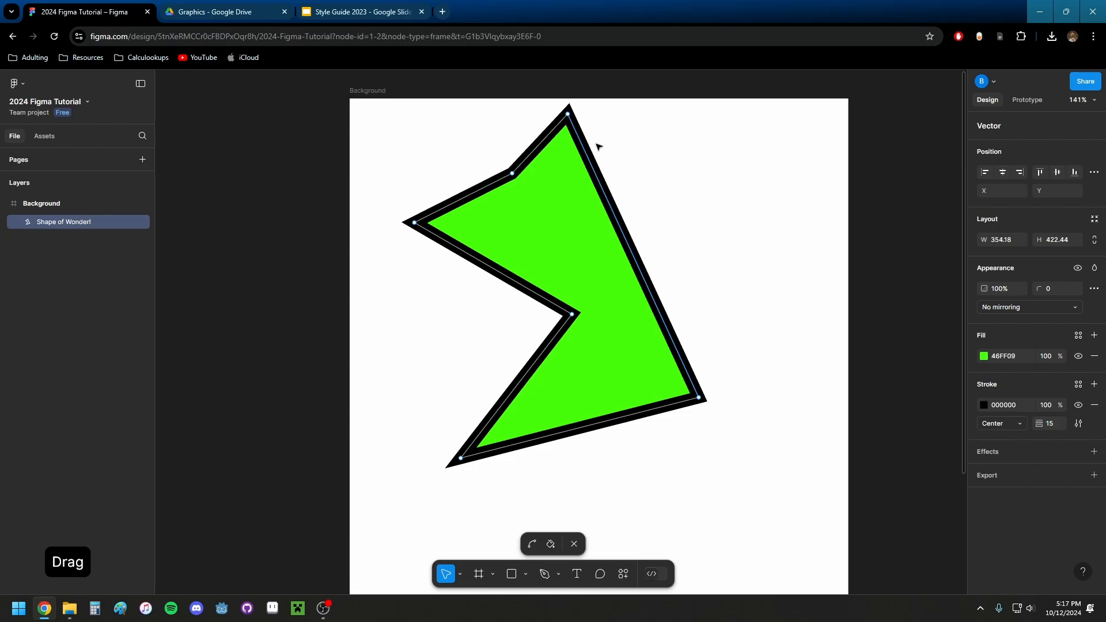
- Examine the shape's peak up close to check whether the overlapping corner points have merged into one
scroll(569, 111, up, 10)
drag(629, 202, 741, 252)
drag(544, 235, 657, 259)
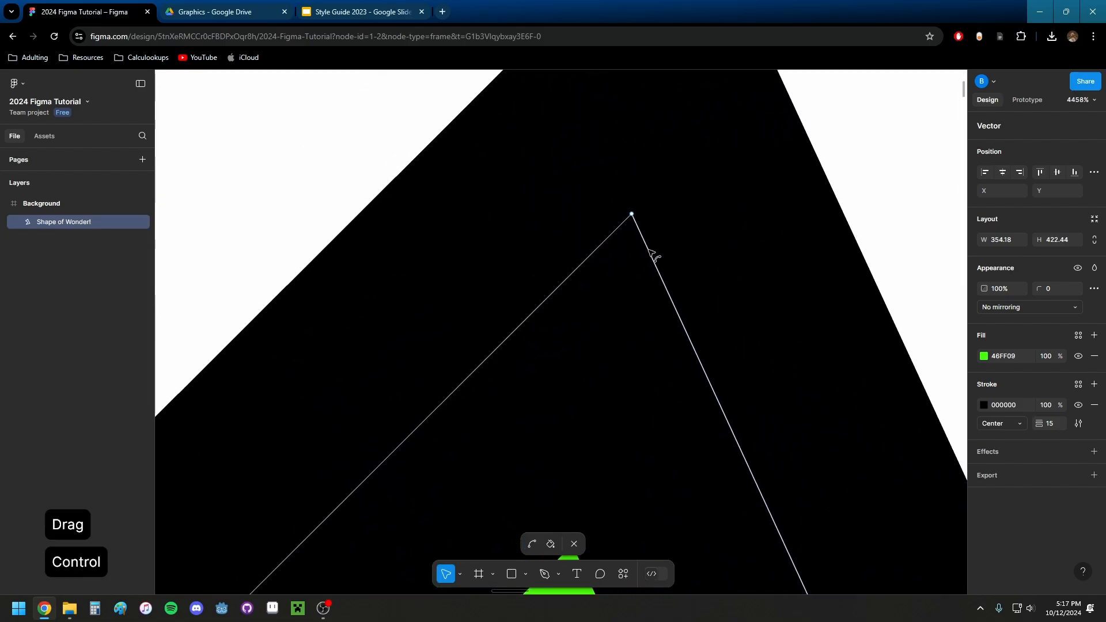
key(ctrl+z)
click(650, 252)
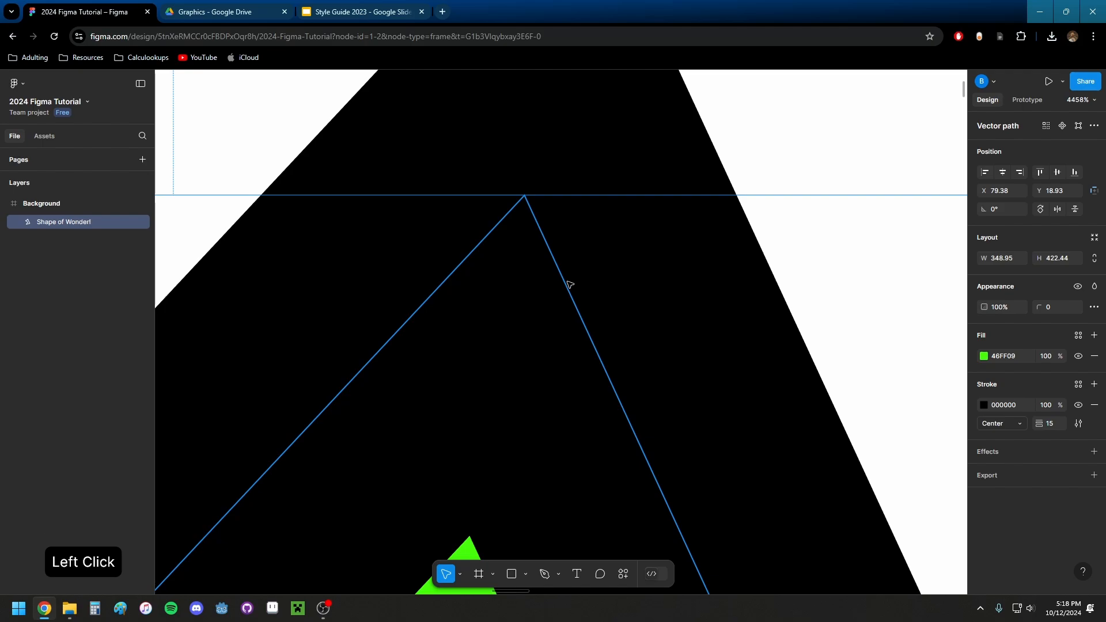
drag(569, 290, 608, 288)
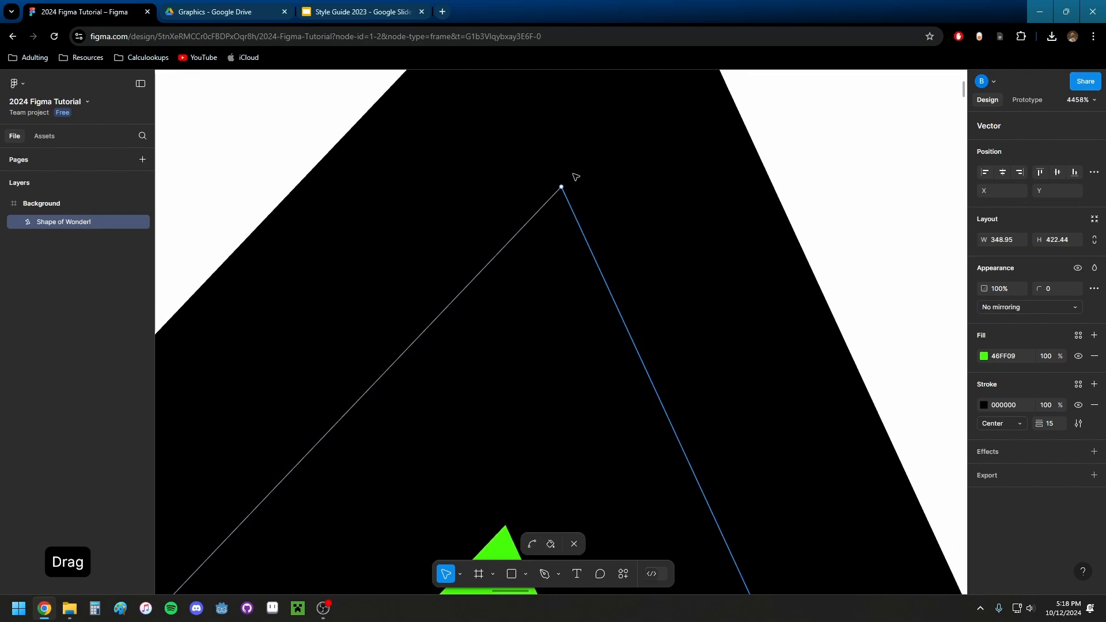
click(562, 189)
scroll(563, 193, down, 15)
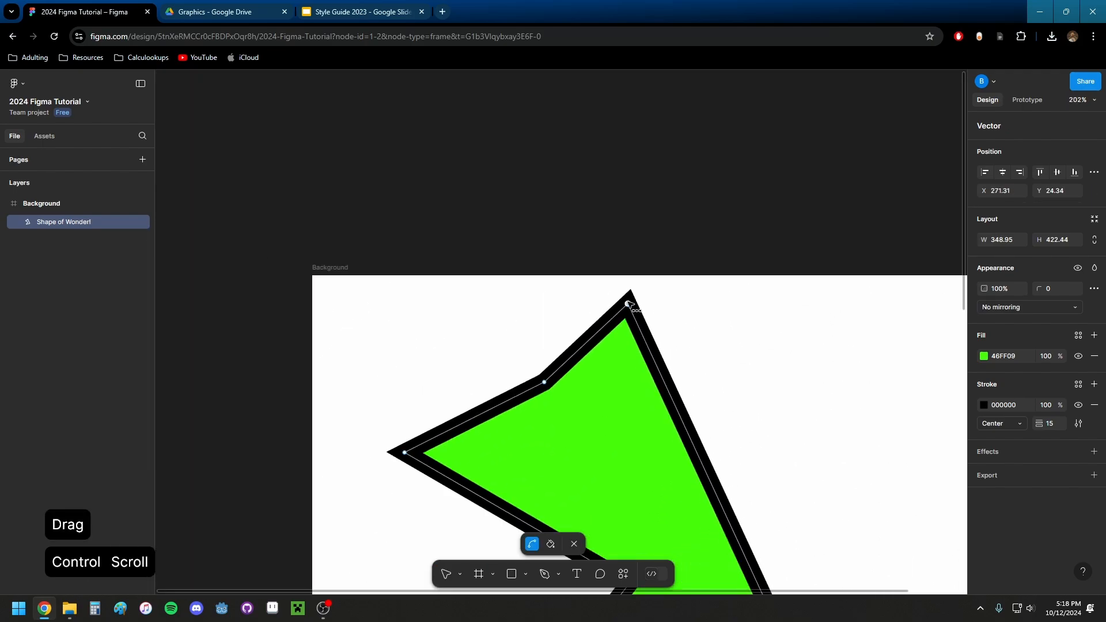
drag(660, 420, 570, 271)
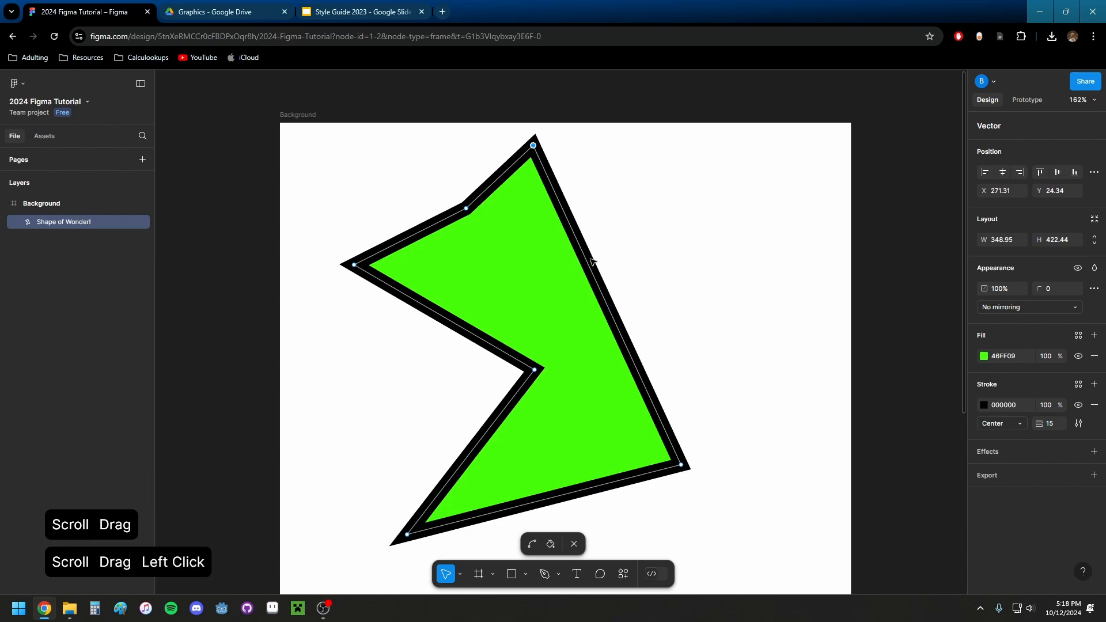
drag(648, 426, 655, 410)
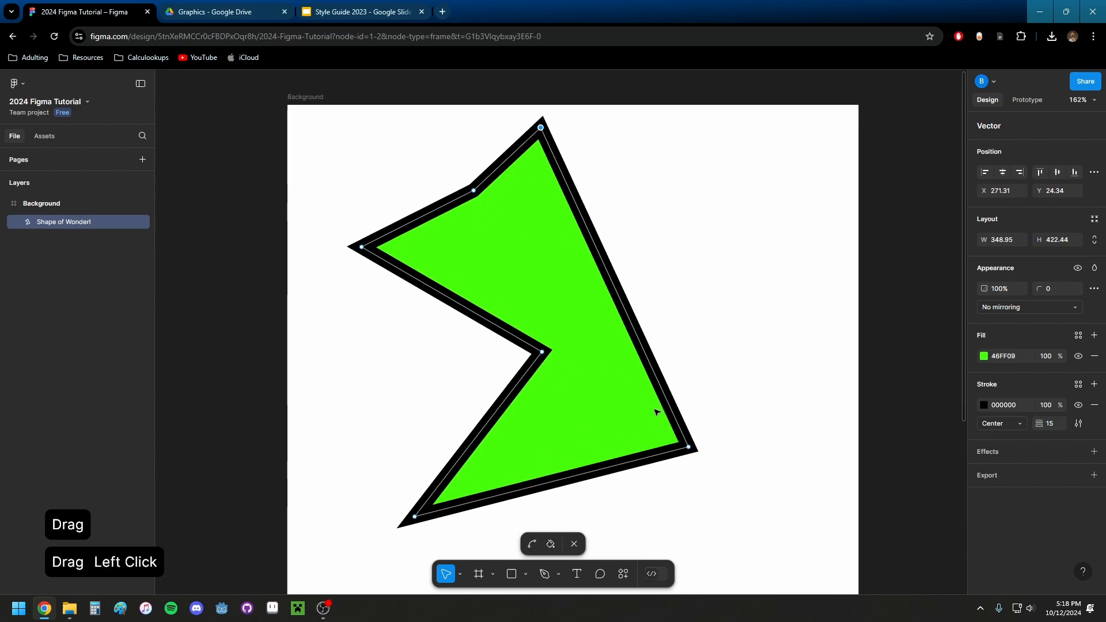
click(749, 369)
click(620, 295)
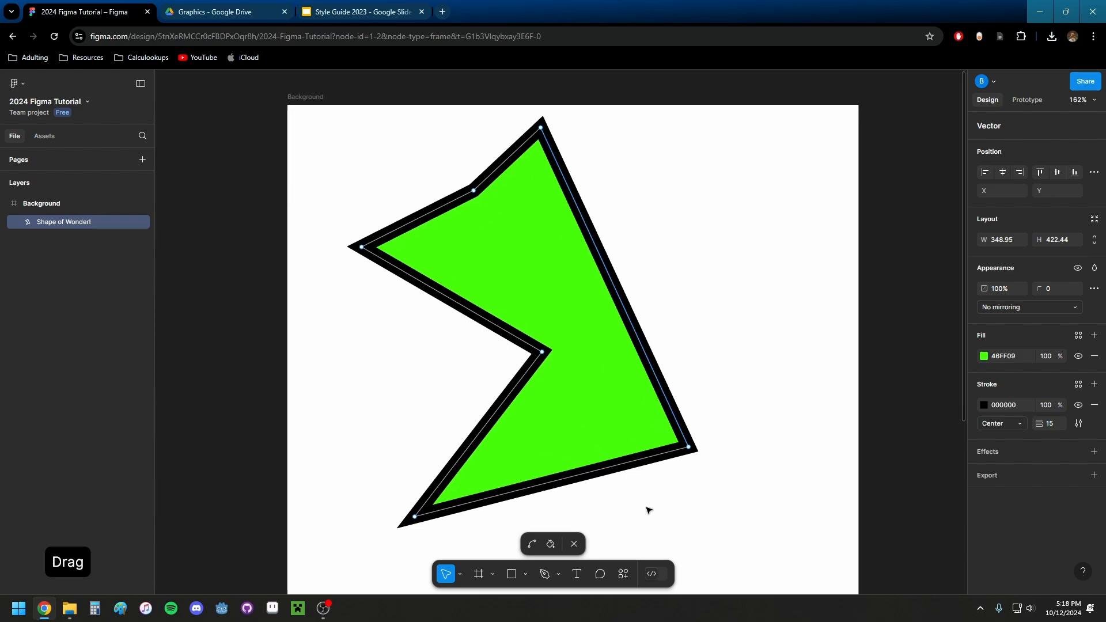
- Draw a circle about 51 × 51 inside the upper part of the green shape with the Ellipse tool
click(549, 577)
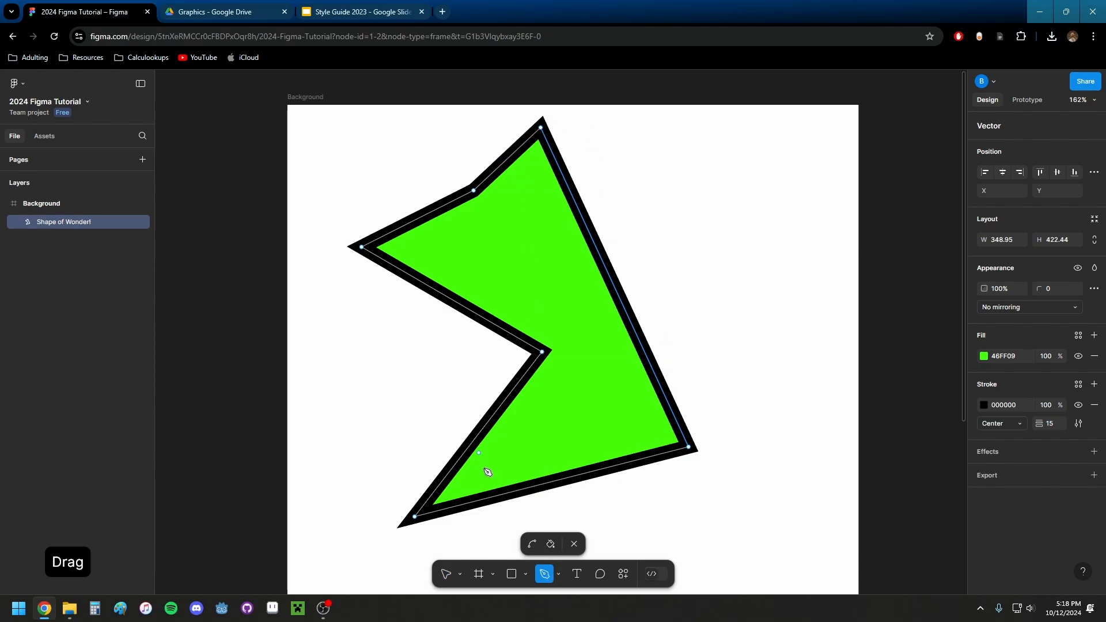
click(512, 574)
click(526, 574)
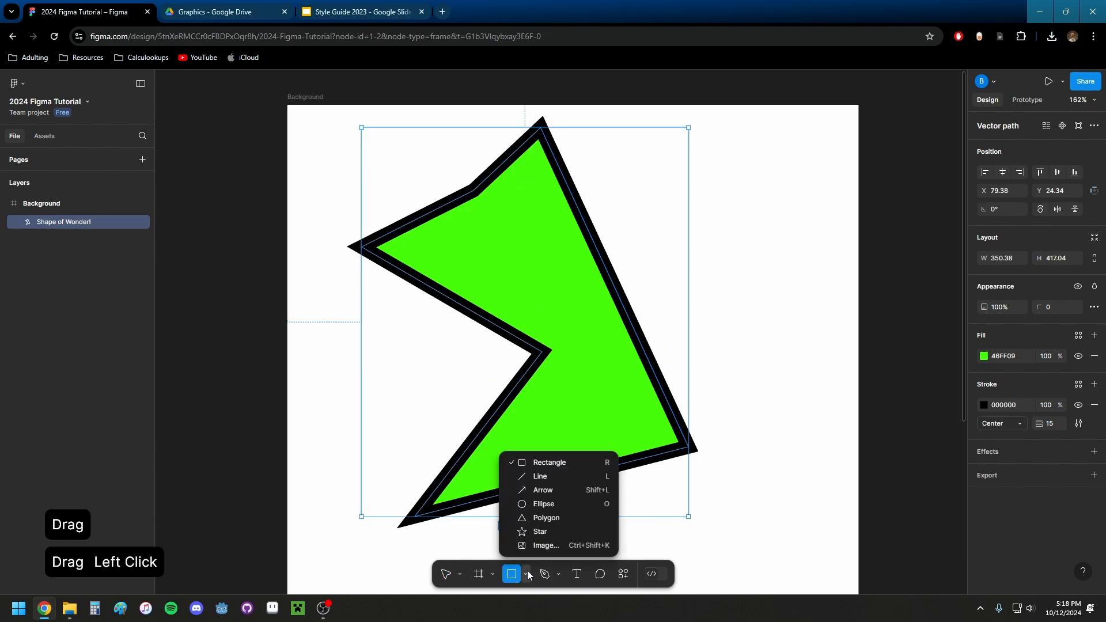
click(531, 505)
drag(517, 219, 564, 267)
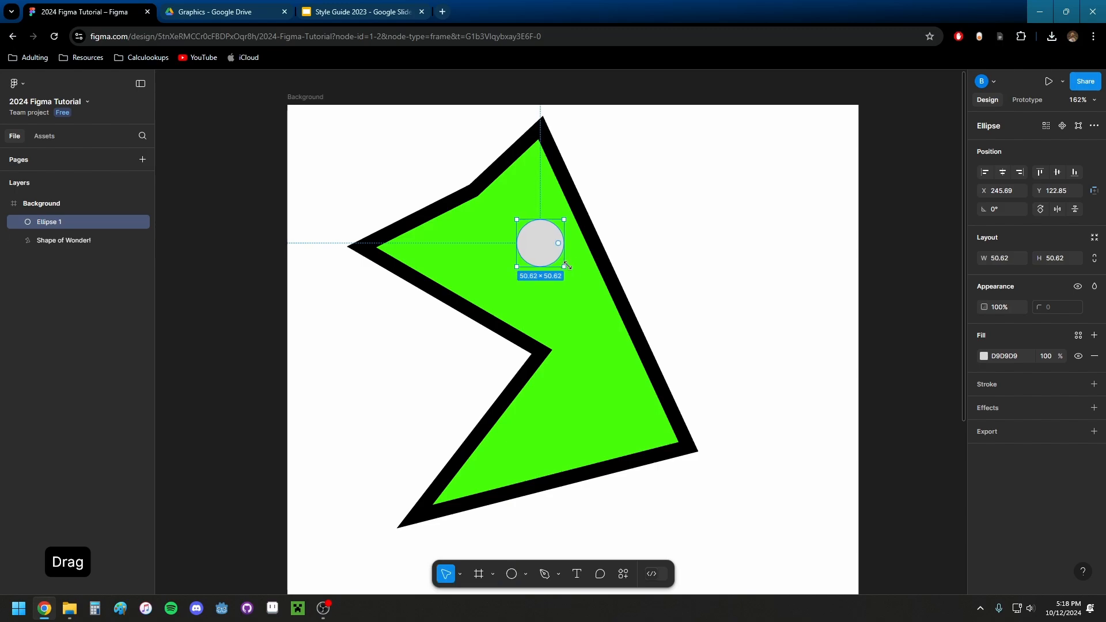
- Set the circle's fill colour to blue, 0037EC, and deselect it
click(988, 355)
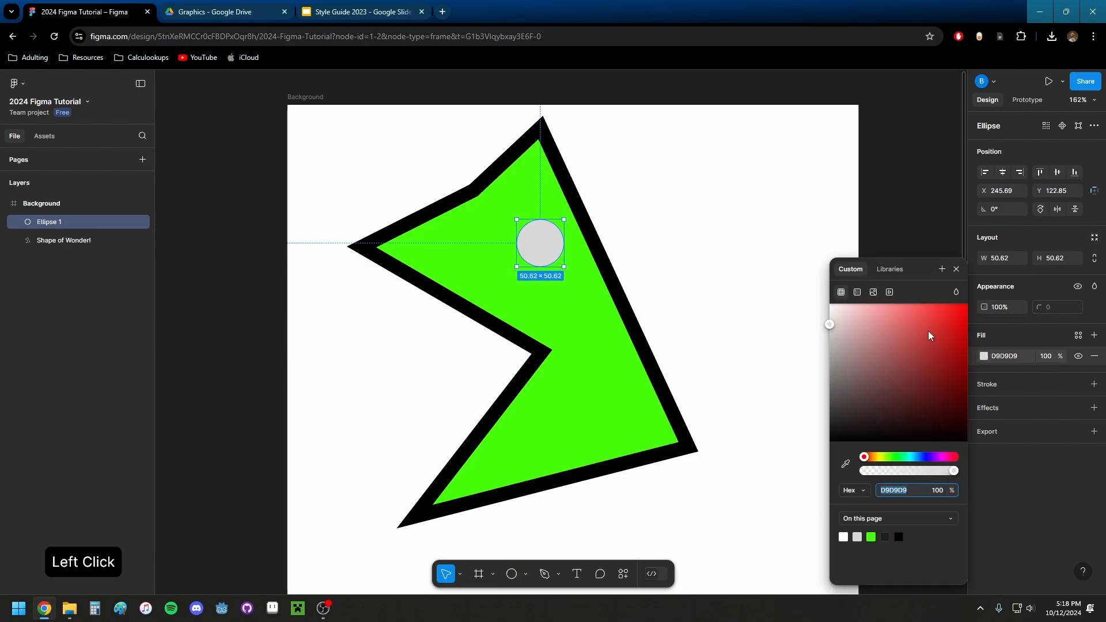
drag(928, 331, 986, 320)
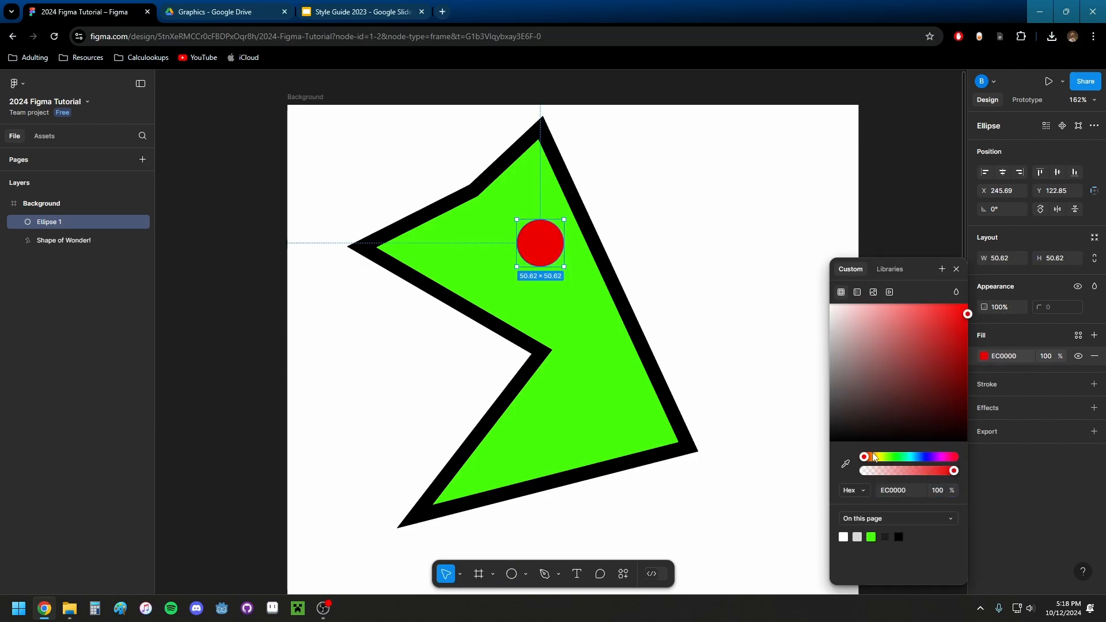
drag(873, 456, 924, 461)
click(711, 279)
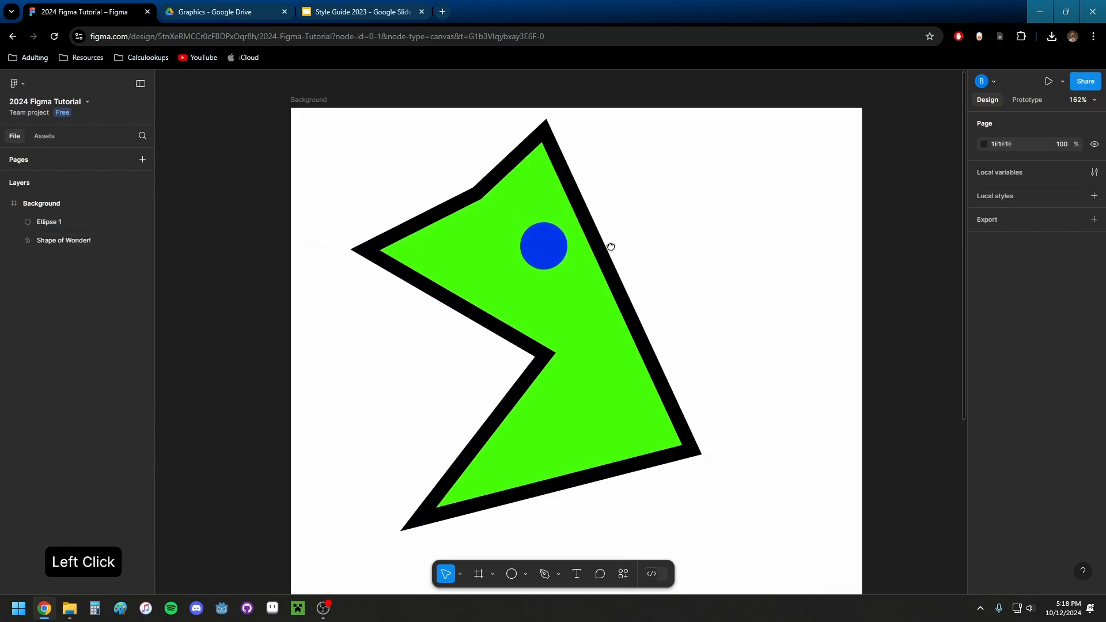
- Widen the green shape by moving its right edge outward, and move its lower-left point to about X 100, Y 341
drag(611, 246, 781, 311)
double_click(634, 292)
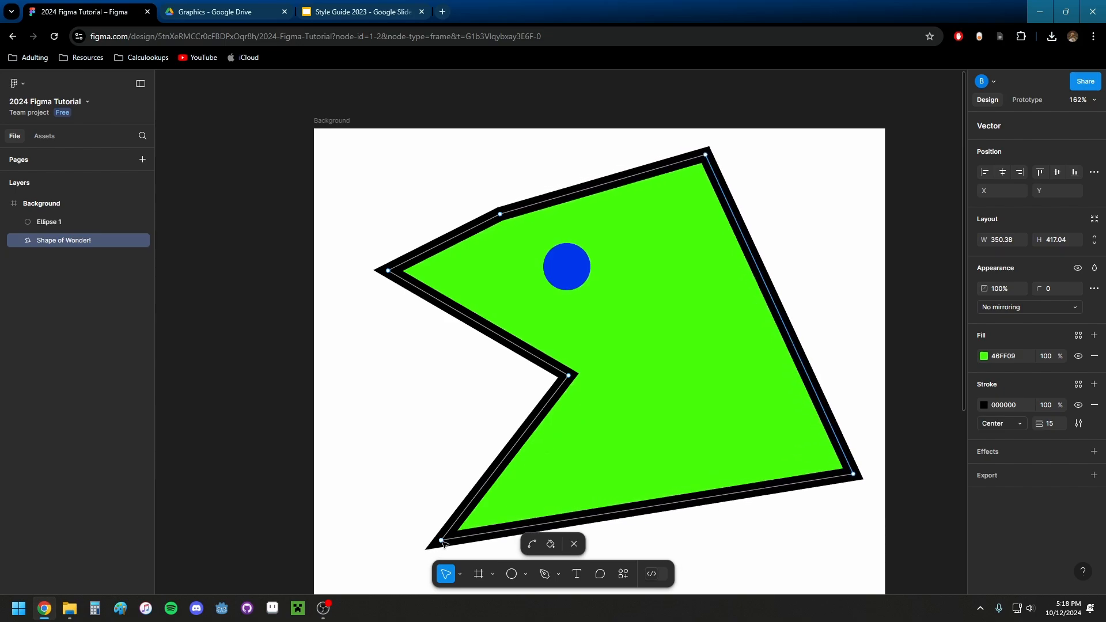
drag(441, 540, 410, 444)
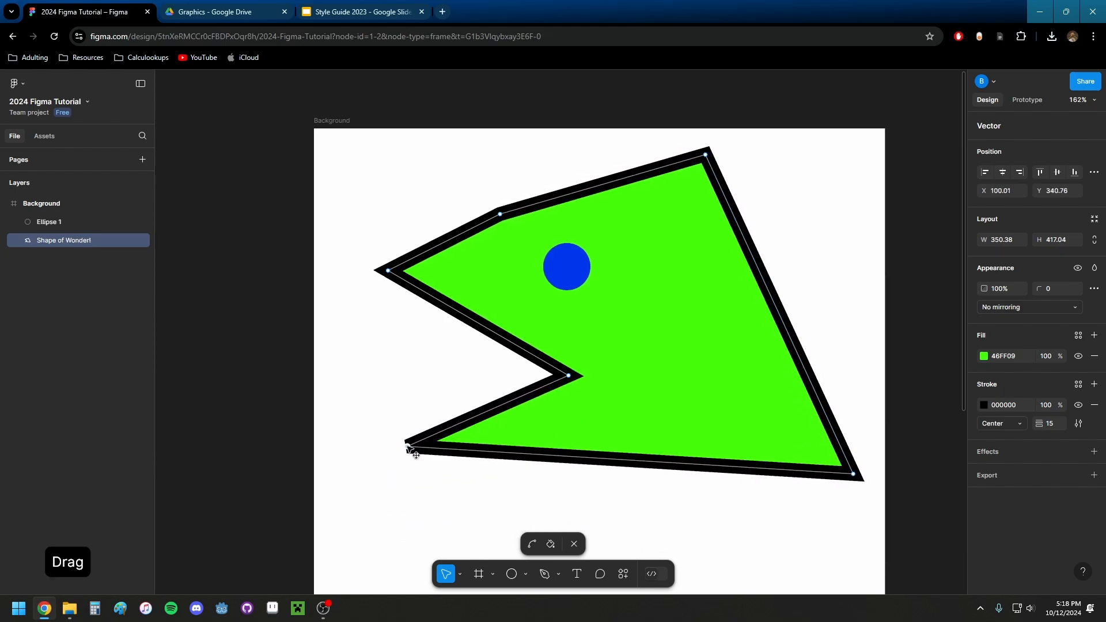
click(839, 240)
- Select the green shape and the blue circle together and move both slightly left and down within the Background frame
drag(792, 269, 691, 293)
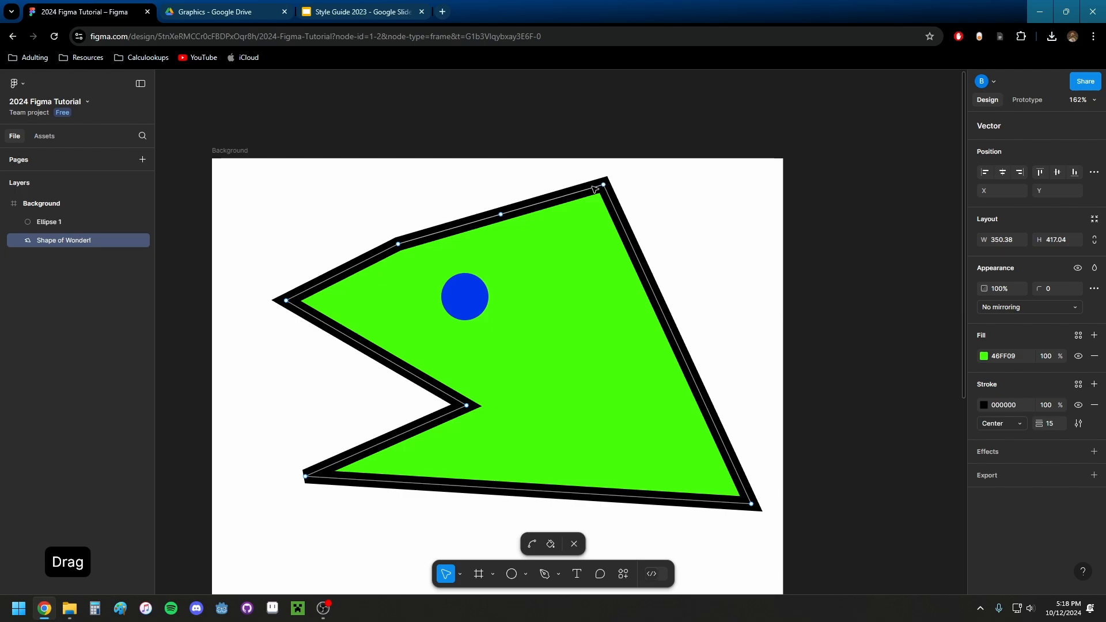
drag(562, 283, 519, 296)
scroll(415, 220, down, 2)
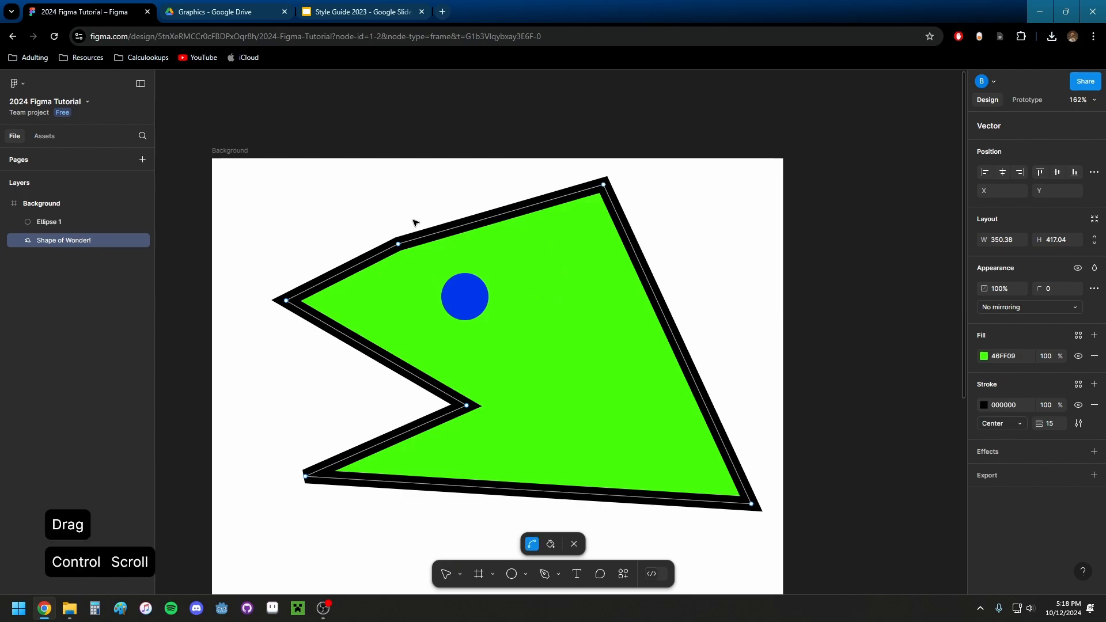
drag(341, 202, 689, 447)
drag(579, 372, 518, 409)
shift+click(57, 223)
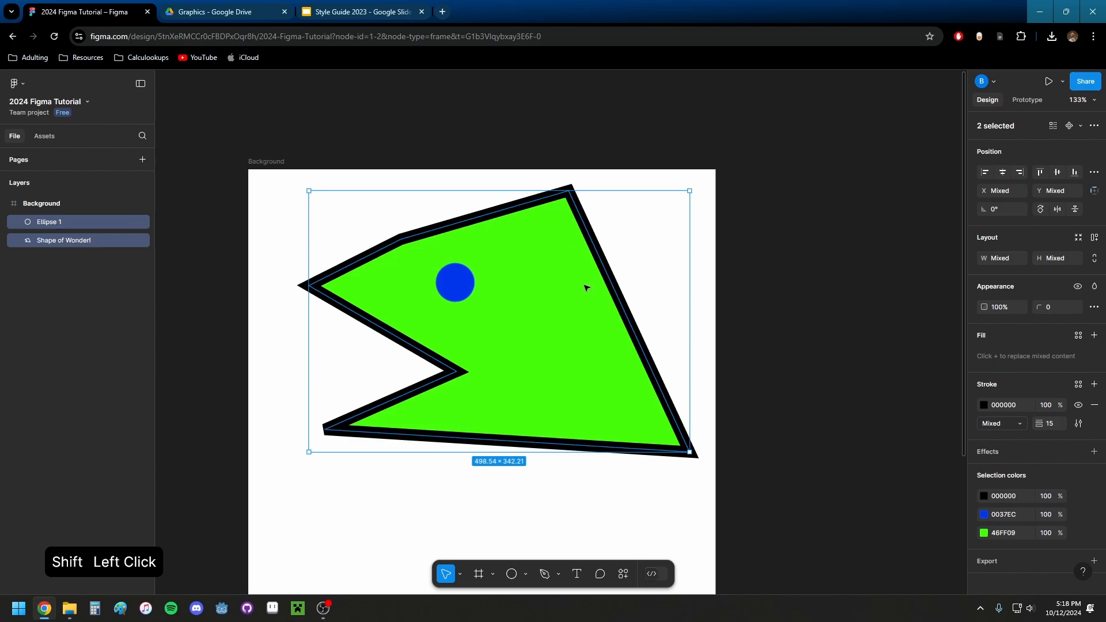
drag(585, 286, 552, 301)
click(627, 227)
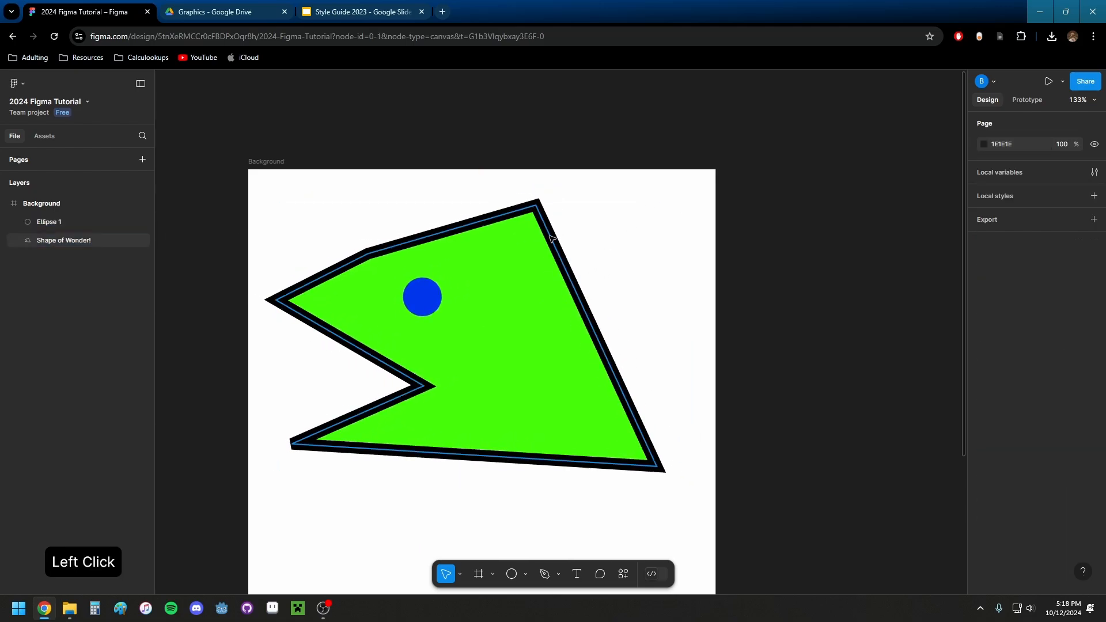
- Try rounding the shape's right edge by pulling two added points outward, and undo both changes
double_click(533, 212)
drag(596, 341, 605, 234)
drag(636, 357, 688, 370)
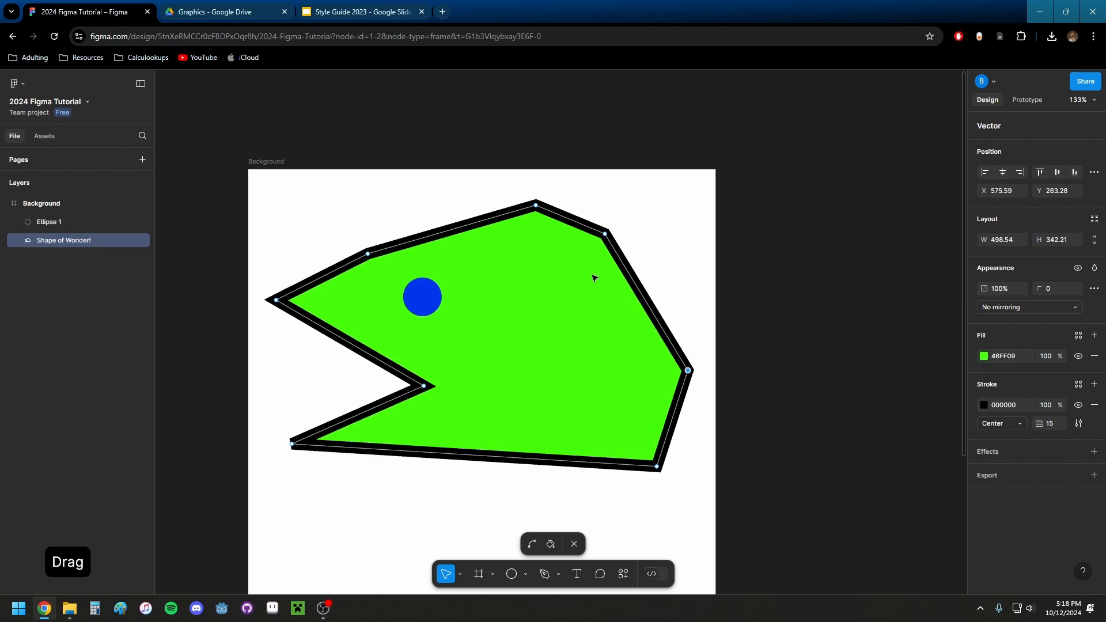
key(ctrl+z)
key(ctrl+z)
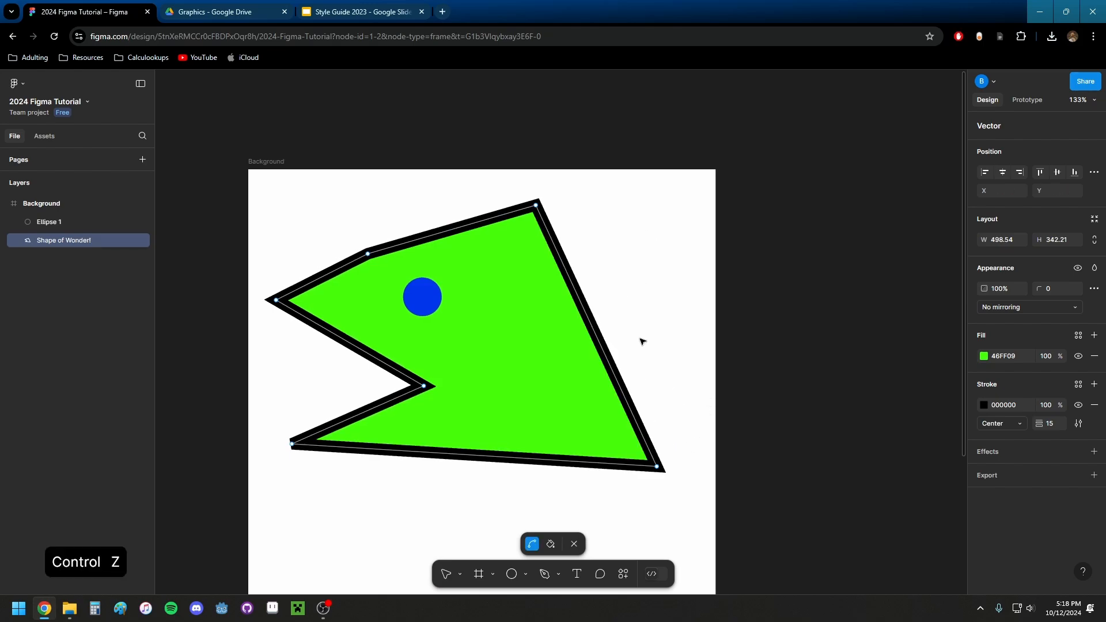
- Draw a curved Pen segment from the shape's top corner to about X 562, Y 140, and leave vector editing
click(542, 574)
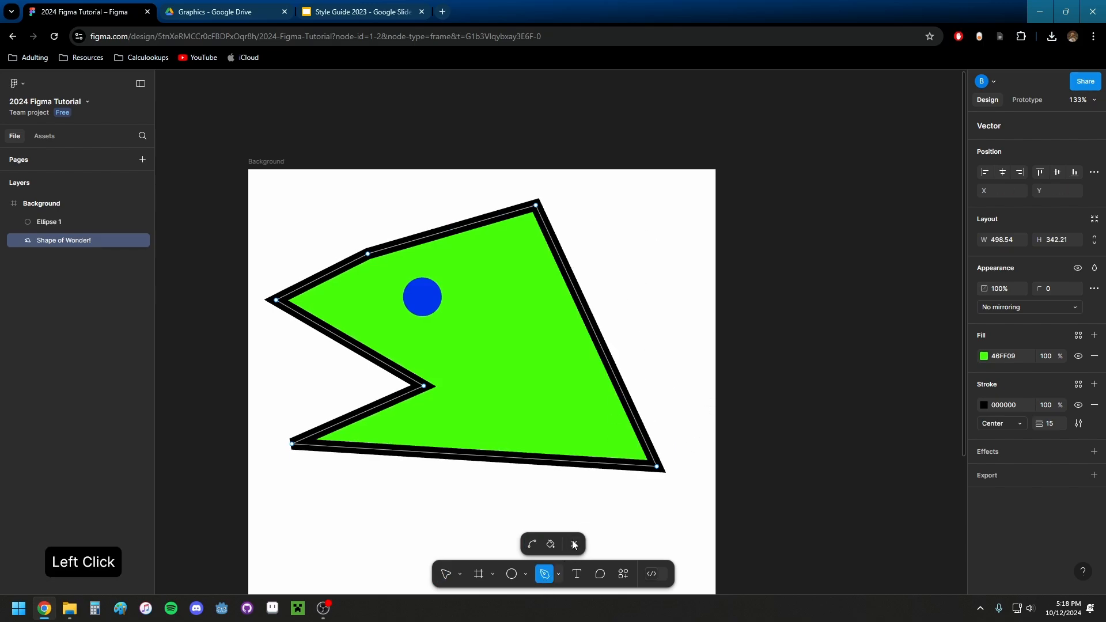
click(539, 205)
click(685, 294)
key(ctrl)
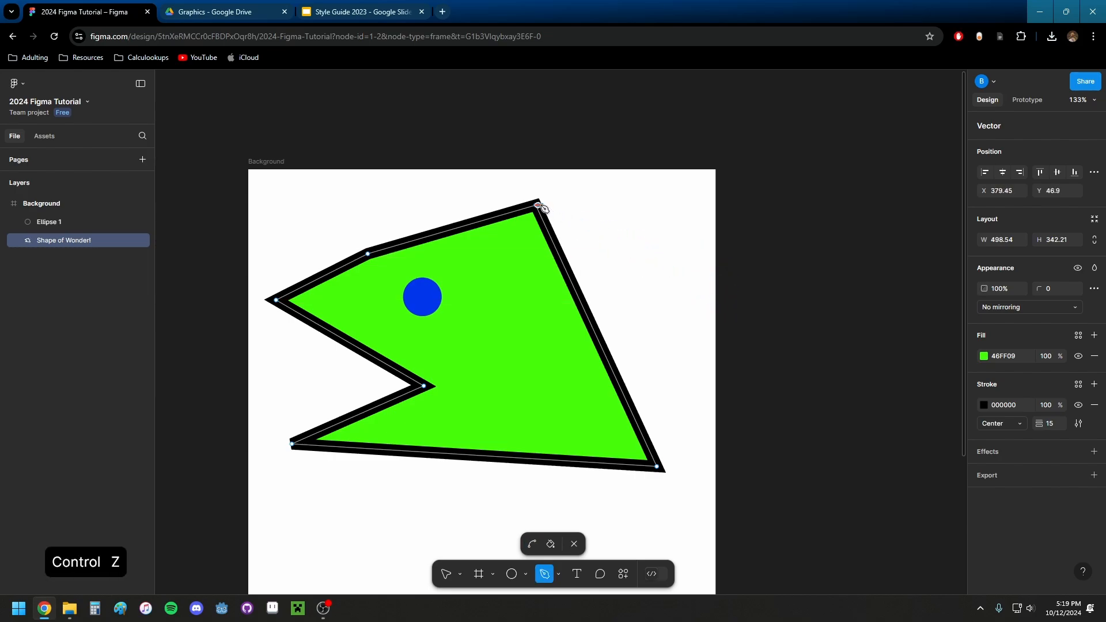
click(678, 277)
drag(680, 279, 697, 382)
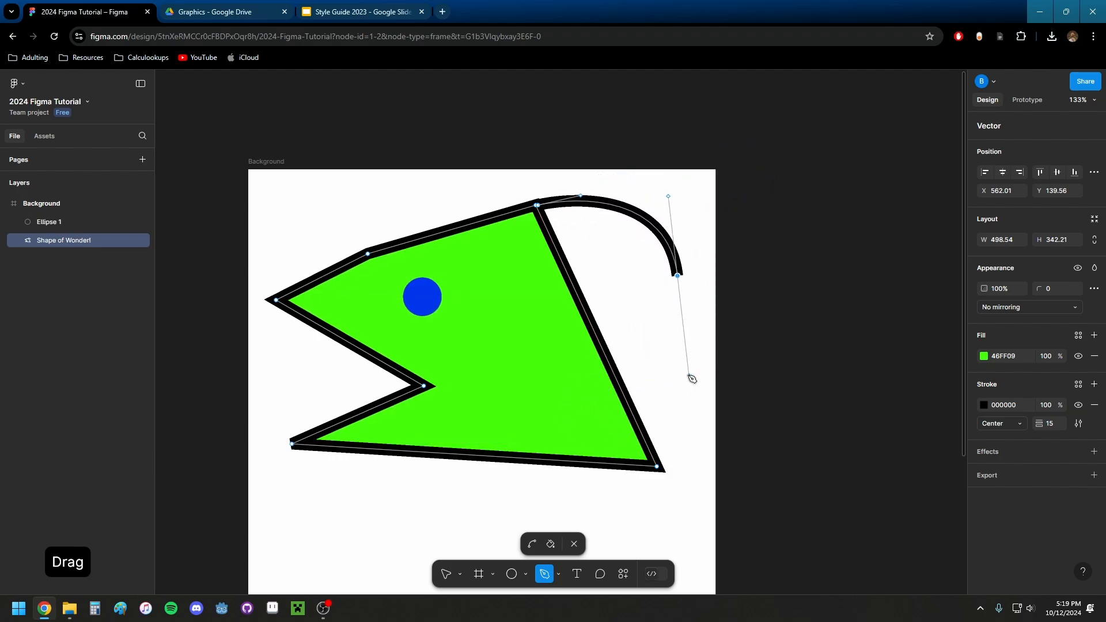
right_click(710, 292)
key(Escape)
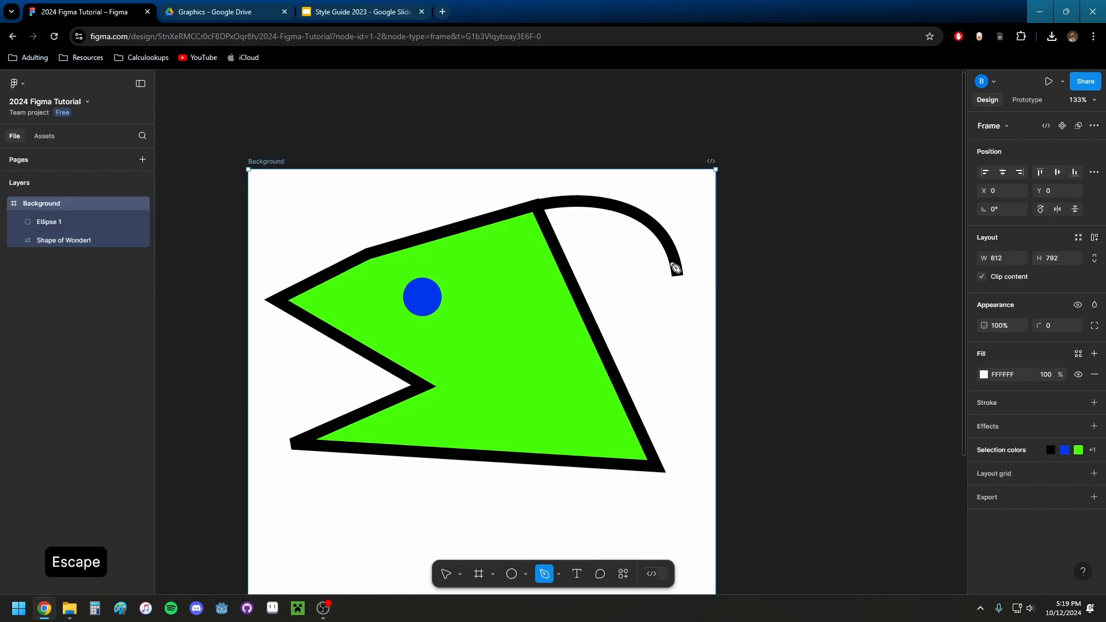
key(Escape)
- Shorten the handle at the curve's free end and move that end point onto the shape's lower-right corner
click(676, 255)
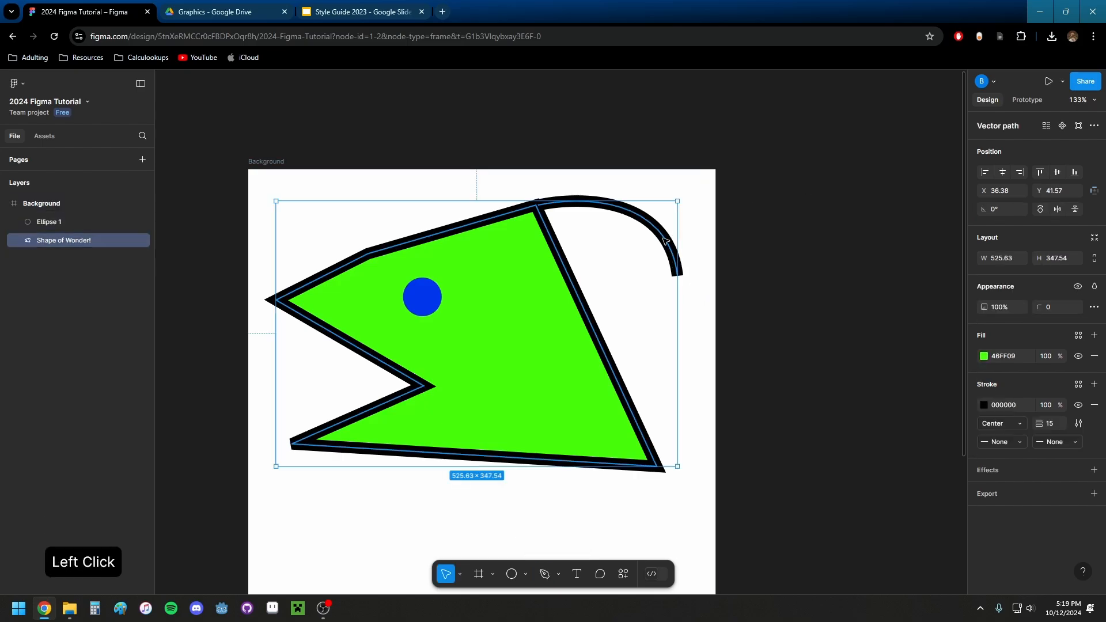
double_click(665, 242)
drag(679, 281, 686, 307)
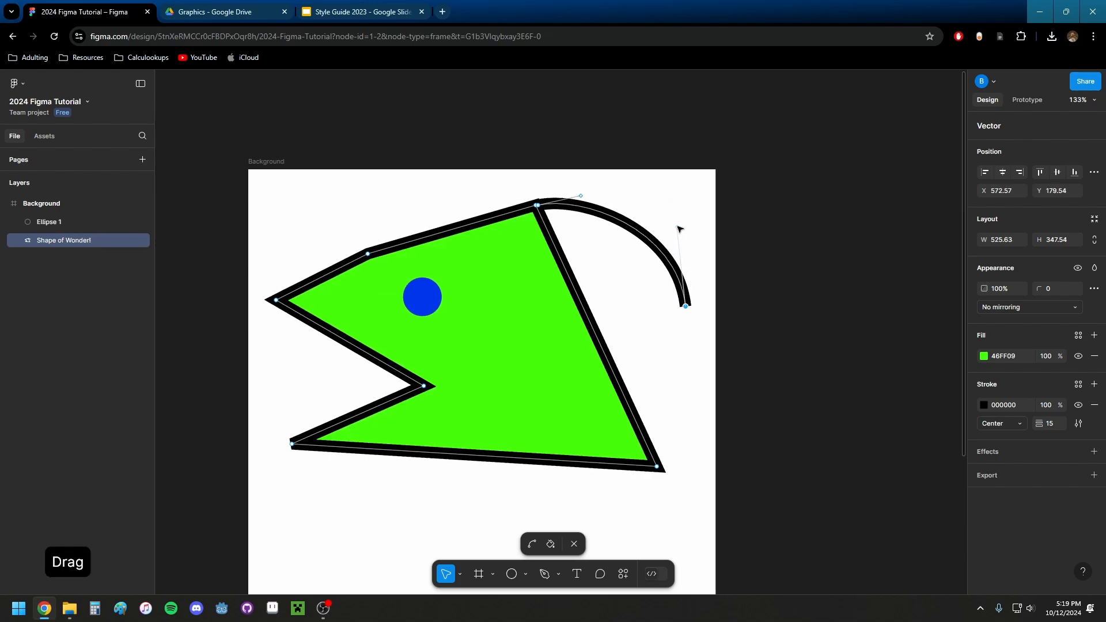
mouse_move(678, 227)
mouse_down()
mouse_move(748, 271)
mouse_move(632, 167)
mouse_move(614, 117)
mouse_move(680, 226)
mouse_up()
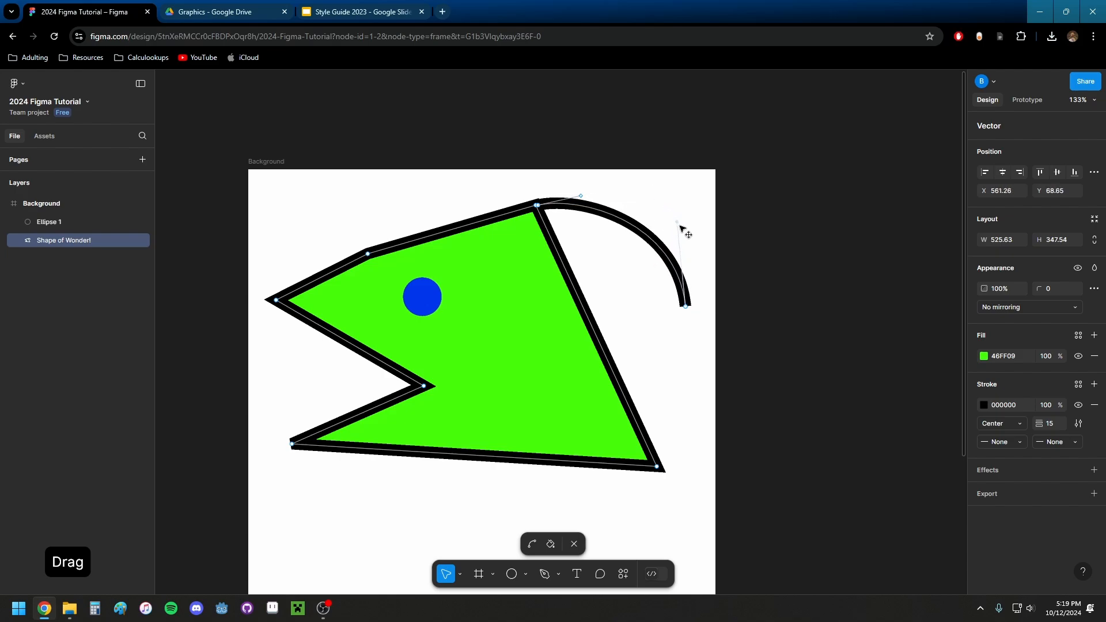
drag(697, 265, 684, 252)
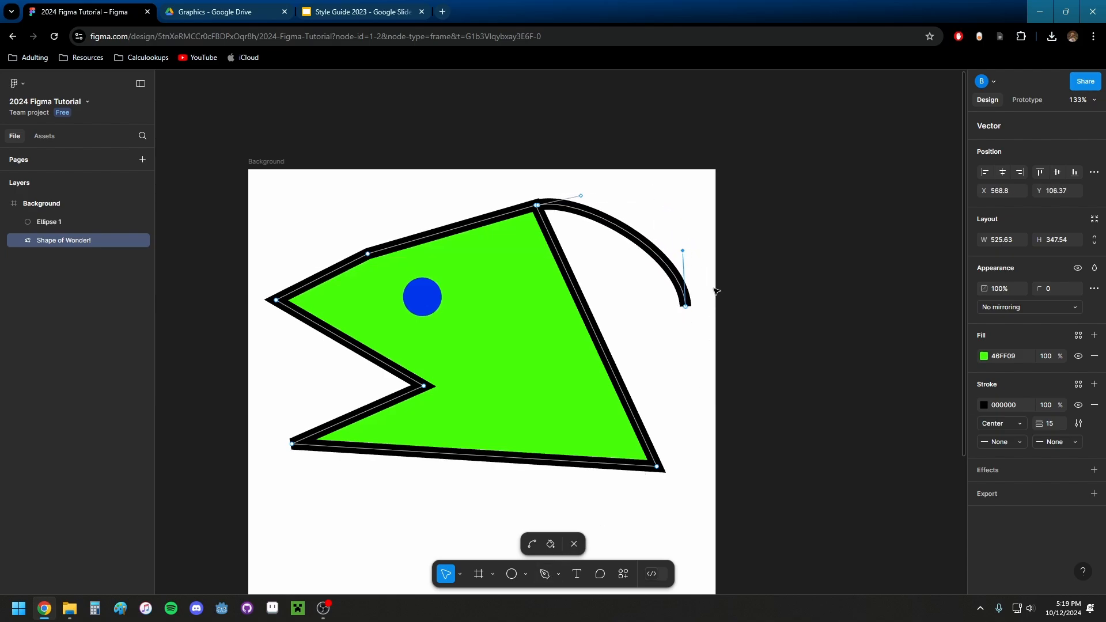
drag(686, 309, 659, 470)
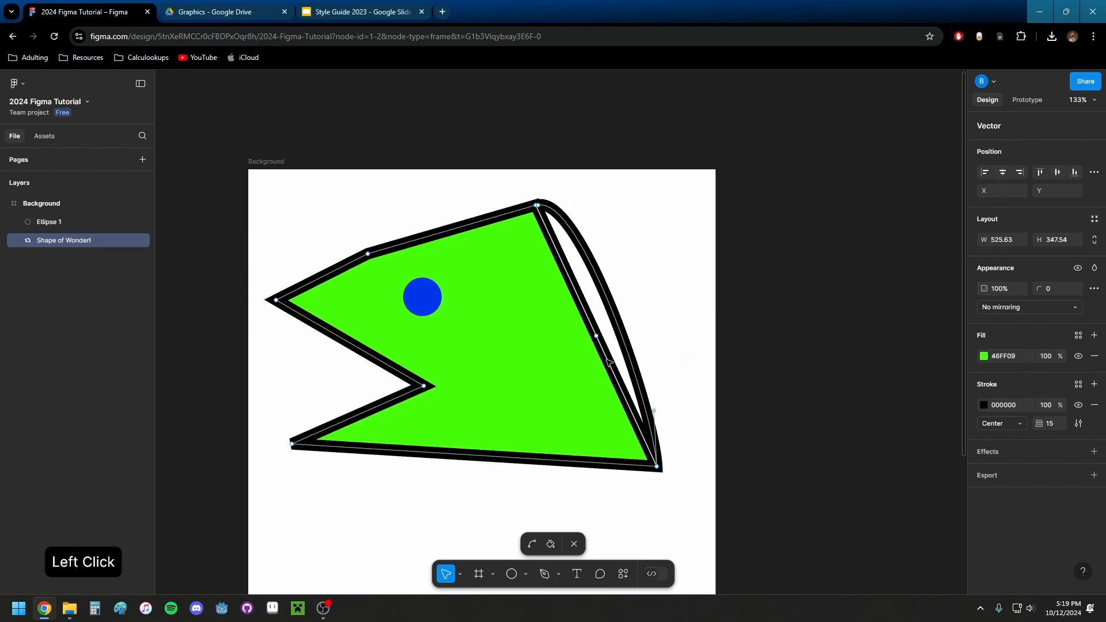
- Delete the shape's straight back edge and join the curve's upper end to the top corner at X 376.47, Y 46.9
key(Delete)
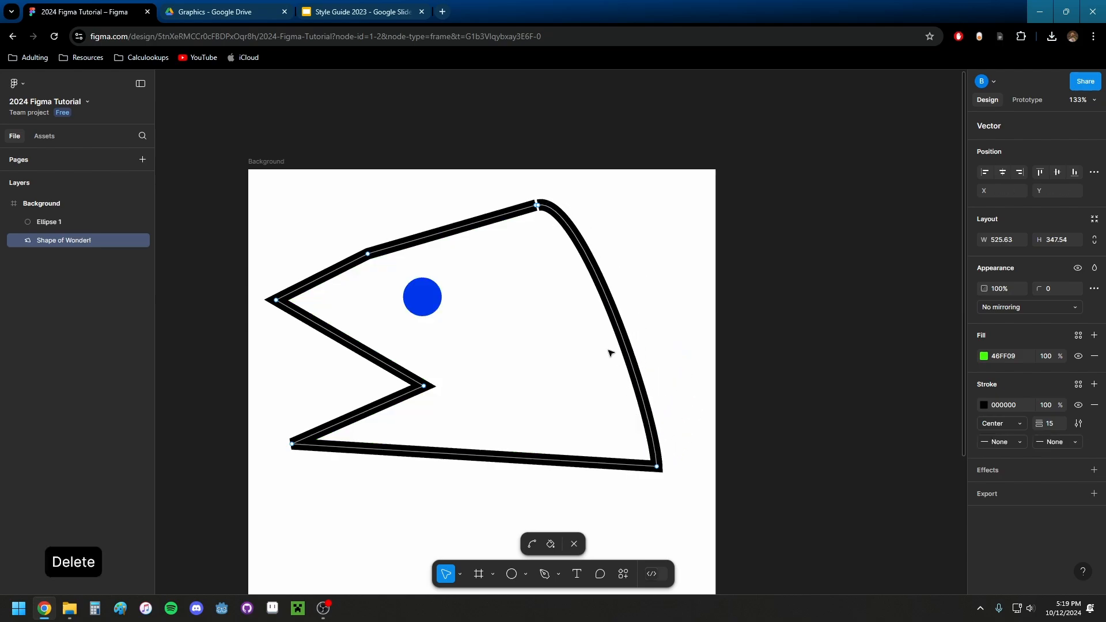
click(599, 272)
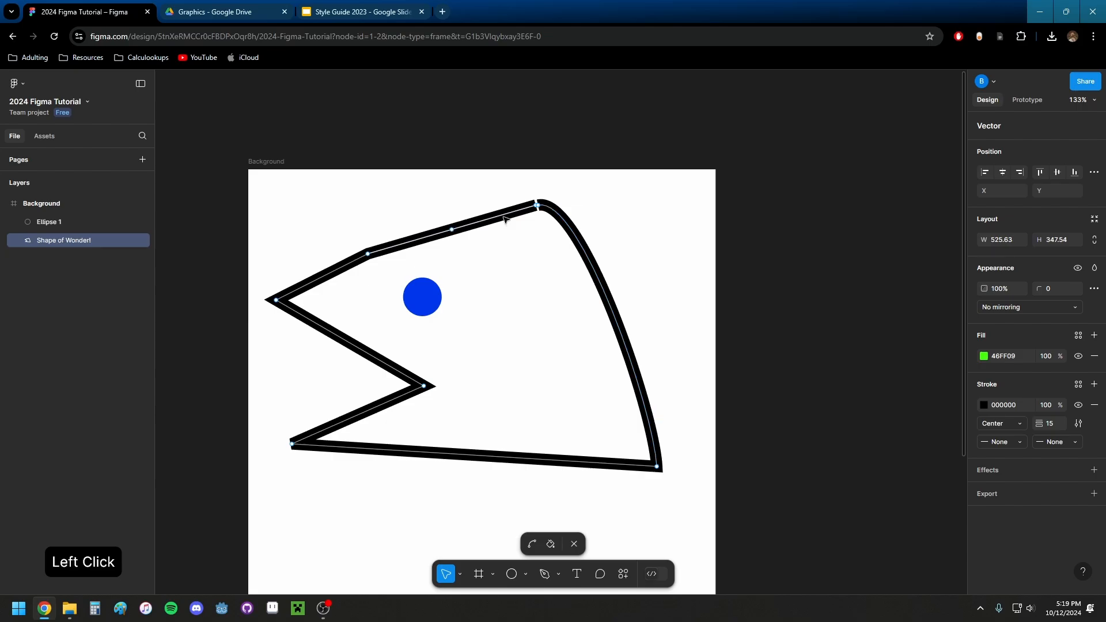
scroll(526, 217, up, 4)
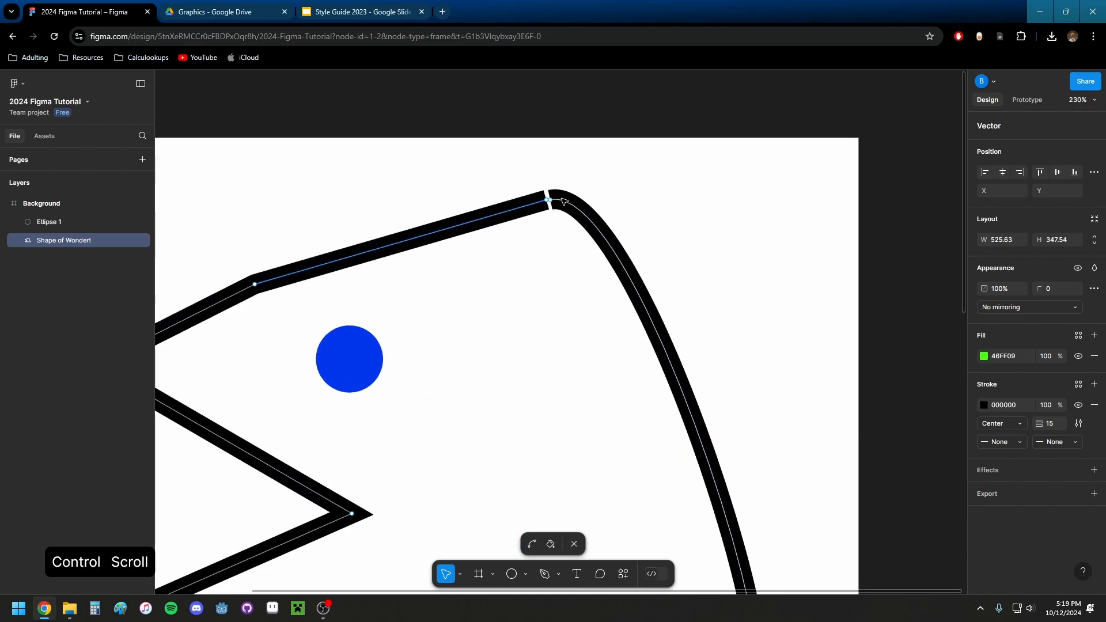
scroll(563, 201, up, 10)
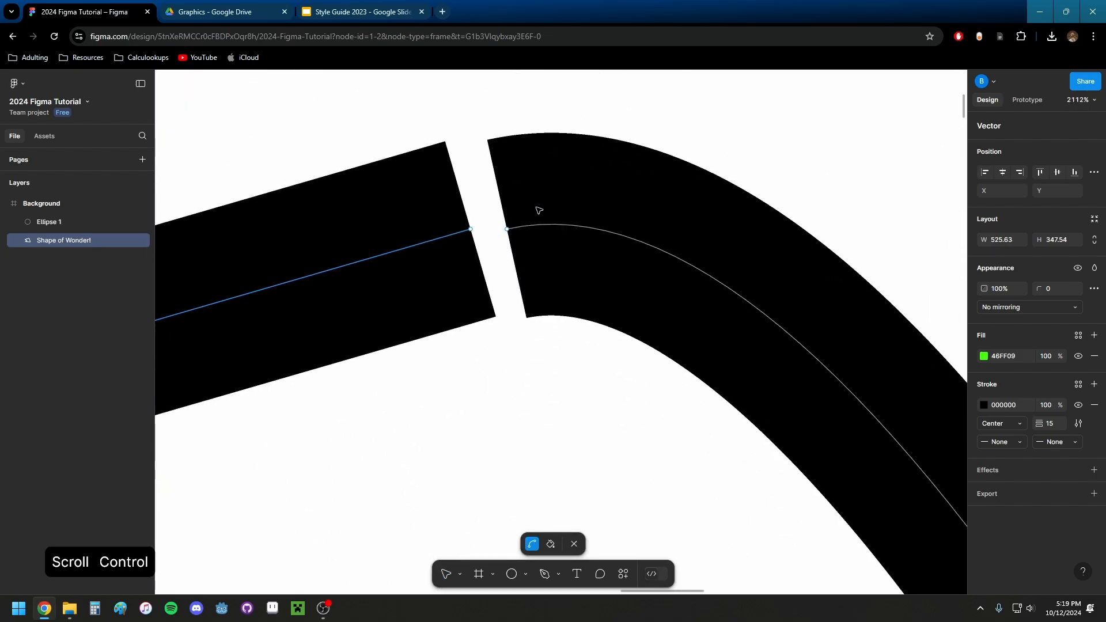
drag(507, 229, 471, 230)
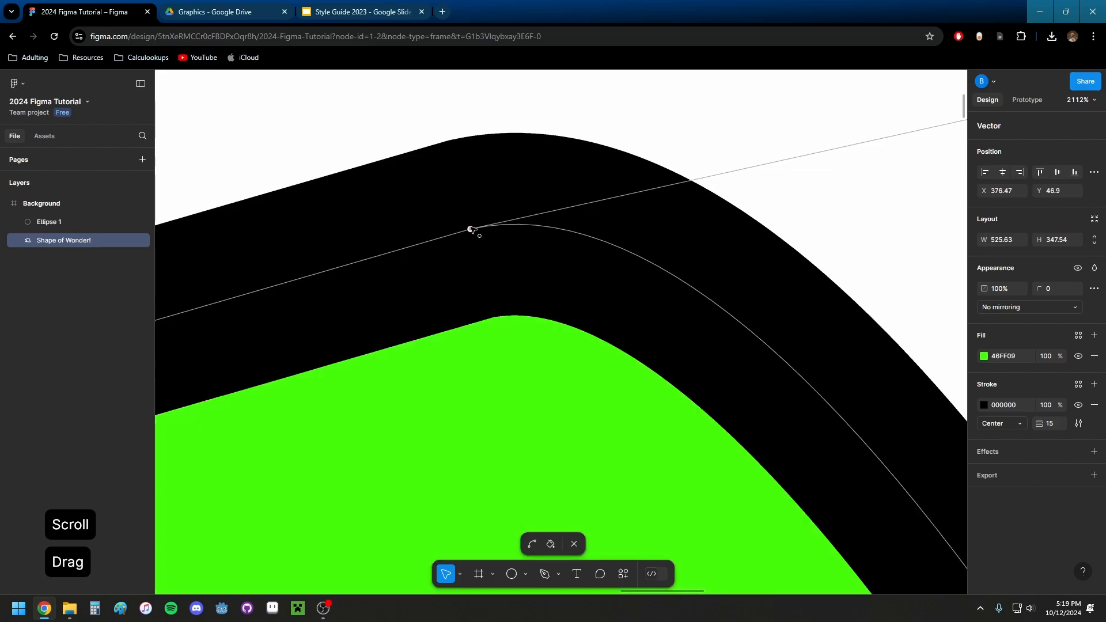
scroll(483, 236, down, 12)
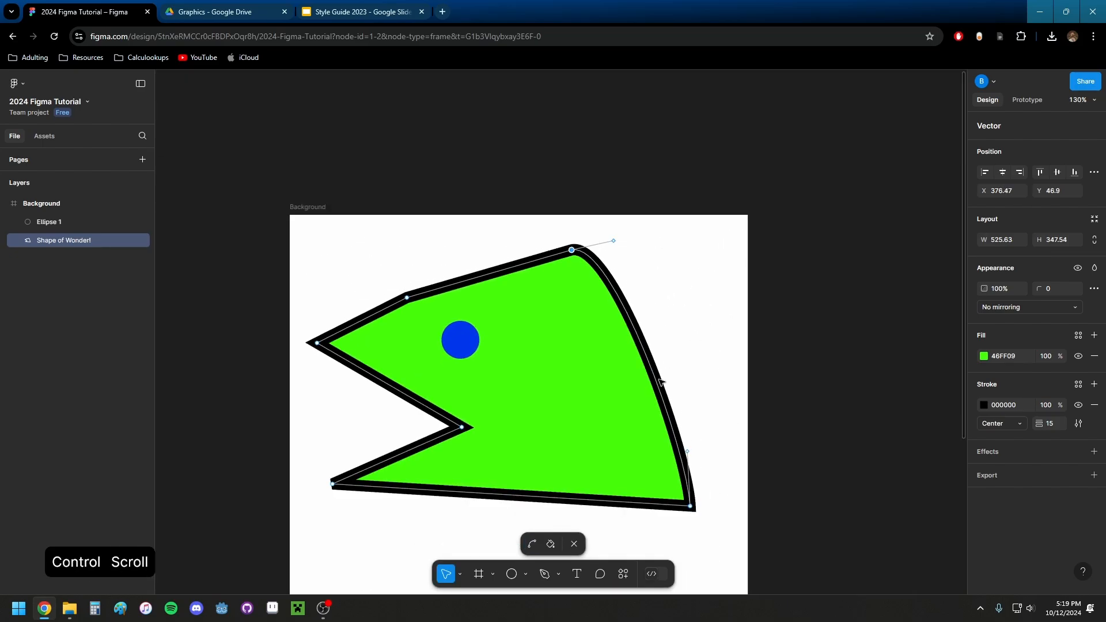
- Move the curved edge slightly left and up, then pull its upper handle to about X 583, Y -6 and its lower handle outward
mouse_move(661, 382)
mouse_down()
mouse_move(677, 372)
mouse_move(643, 371)
mouse_up()
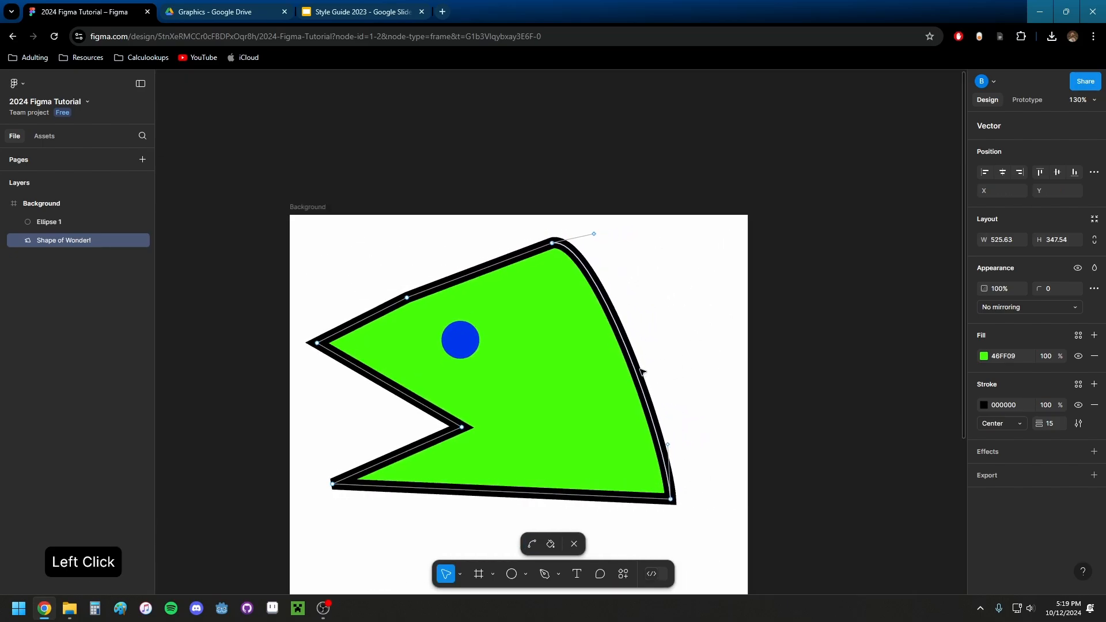
drag(598, 233, 728, 212)
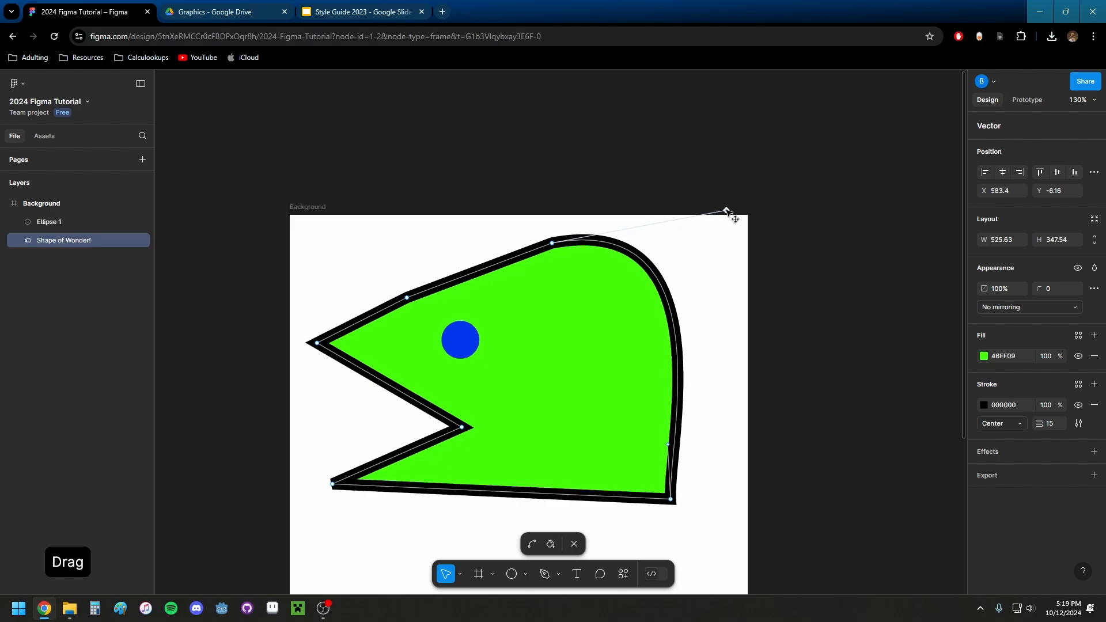
drag(672, 447, 802, 515)
click(784, 326)
drag(718, 319, 762, 297)
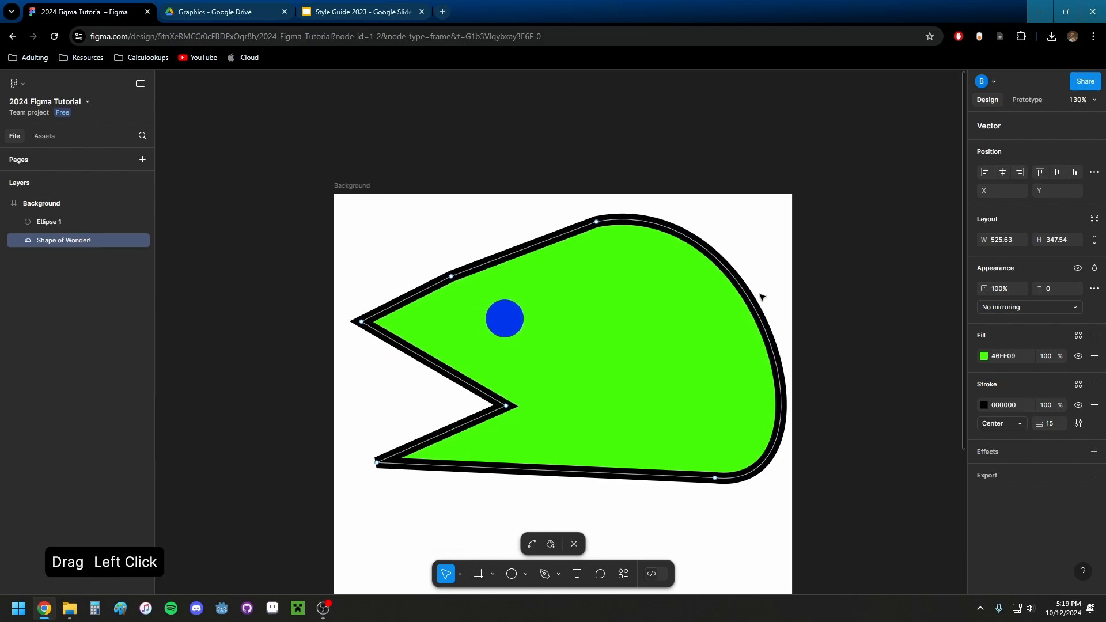
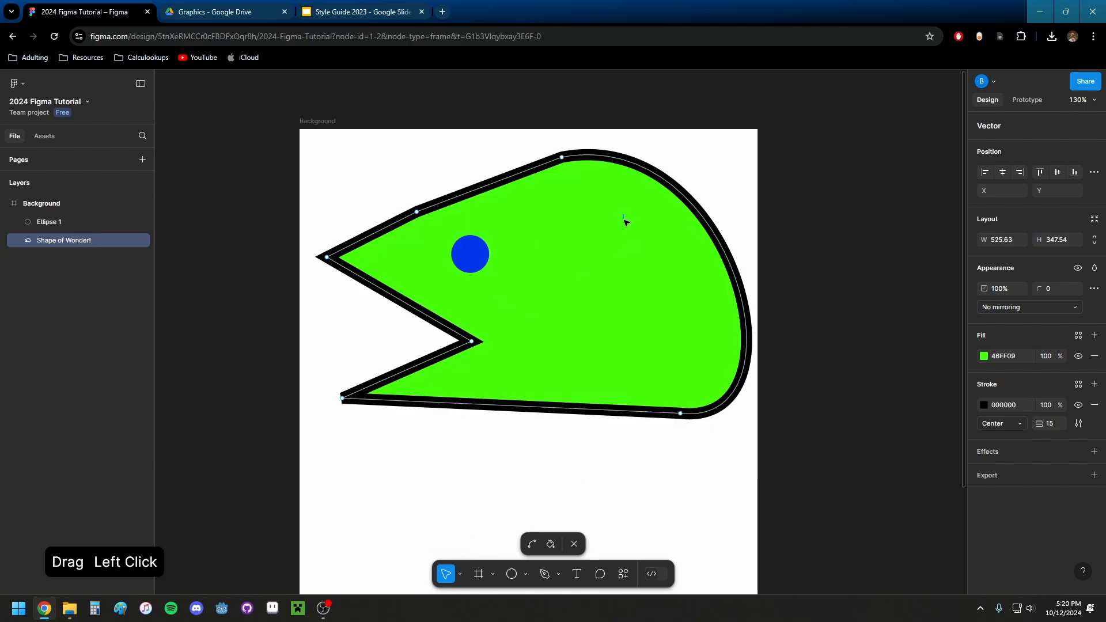
- Leave vector editing, select Ellipse 1 and Shape of Wonder! in turn, and clear the selection
click(50, 222)
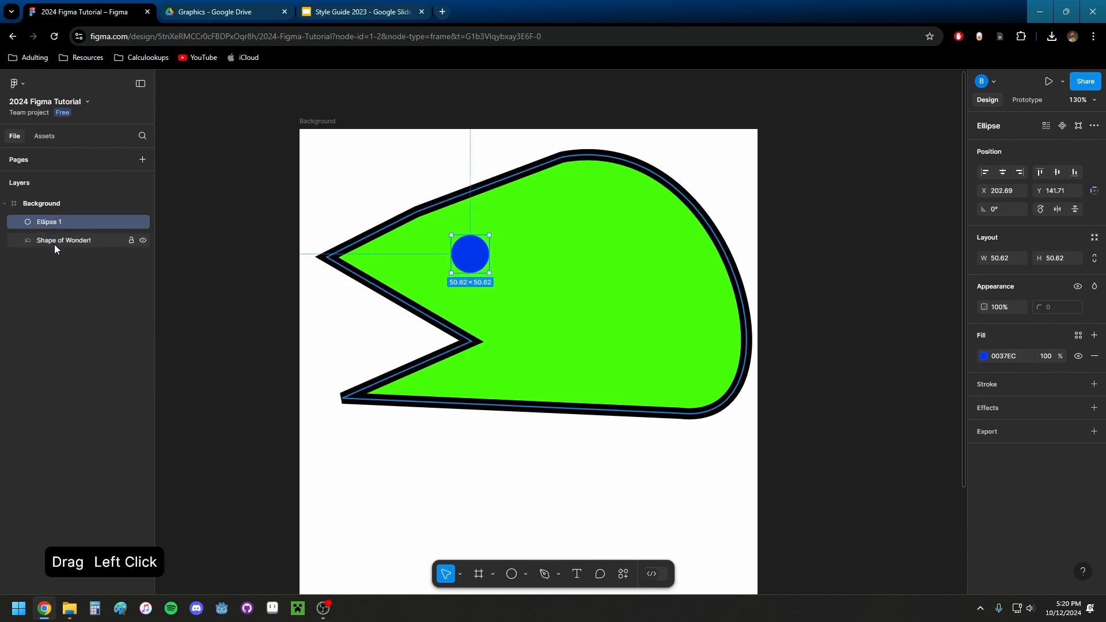
click(54, 242)
drag(612, 262, 656, 315)
click(589, 124)
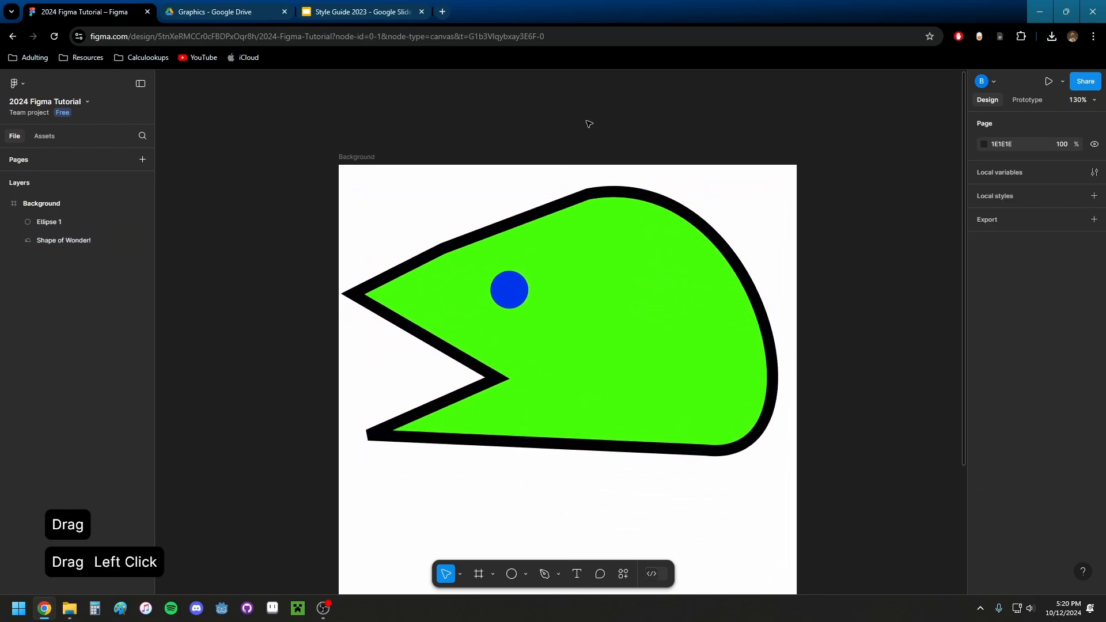
- Select the Ellipse 1 layer, hide it, and show it again
click(53, 241)
click(91, 222)
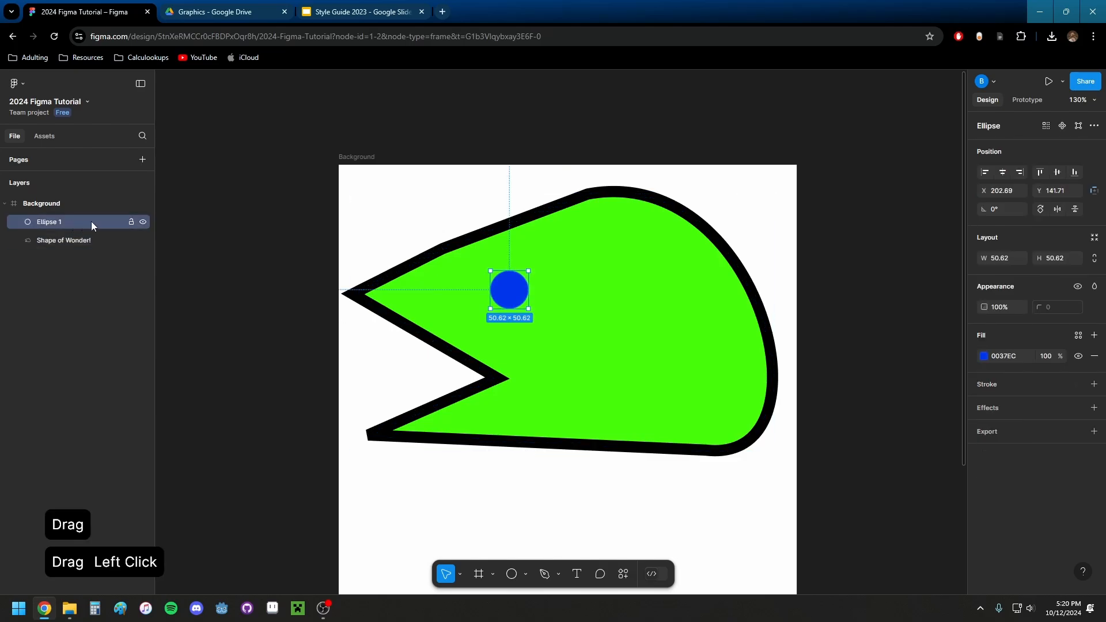
click(143, 222)
click(143, 221)
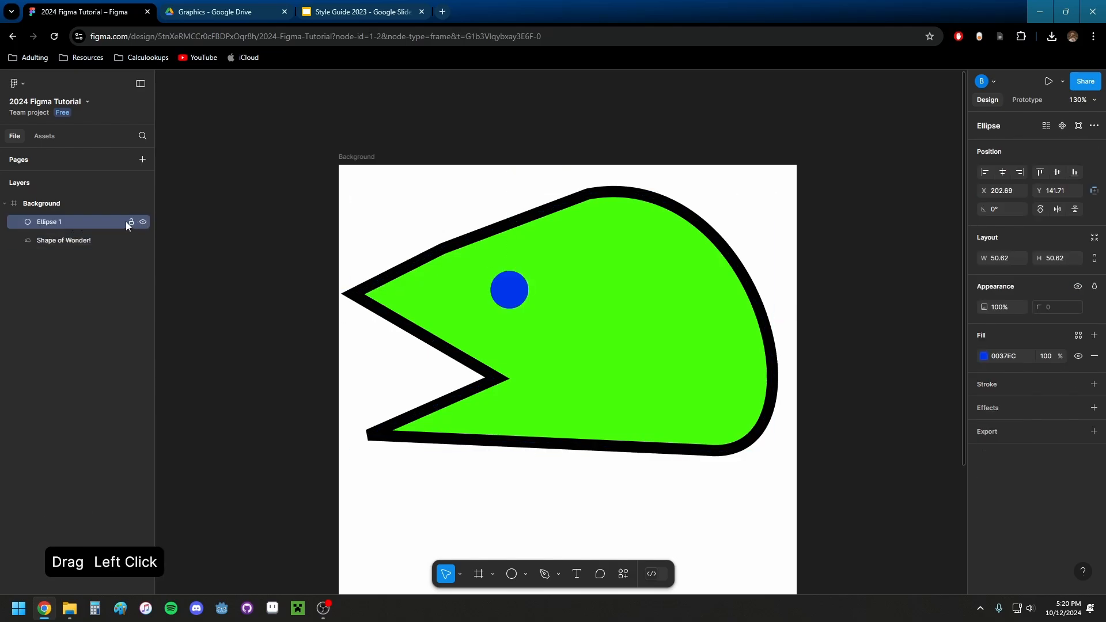
- Lock the Ellipse 1 layer, try to move the blue circle, and unlock the layer
click(131, 222)
drag(505, 297, 521, 282)
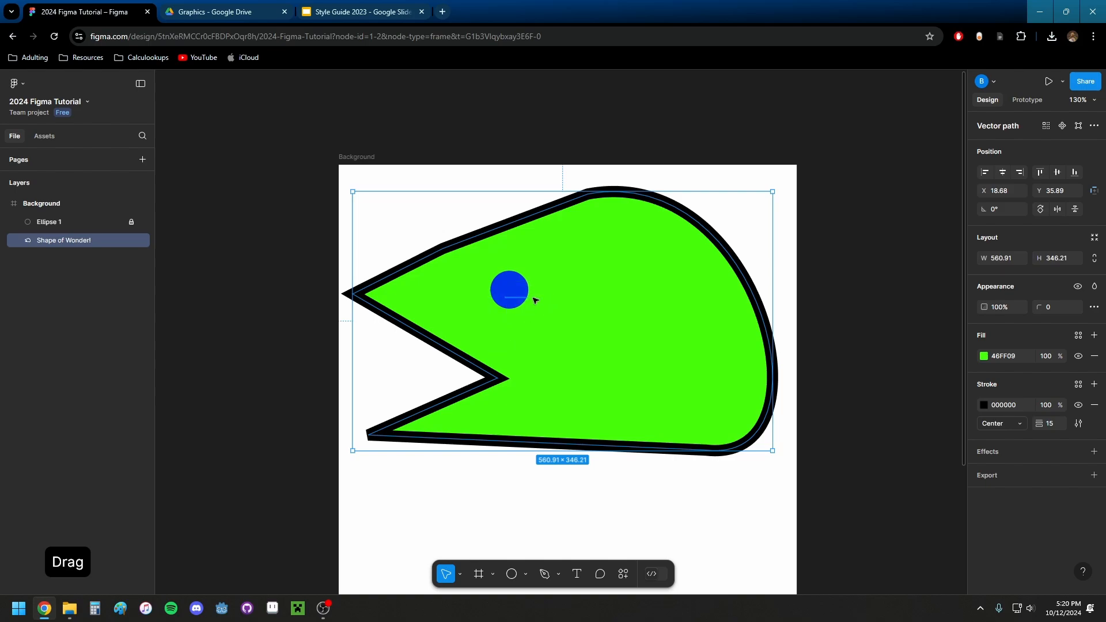
click(106, 222)
click(131, 222)
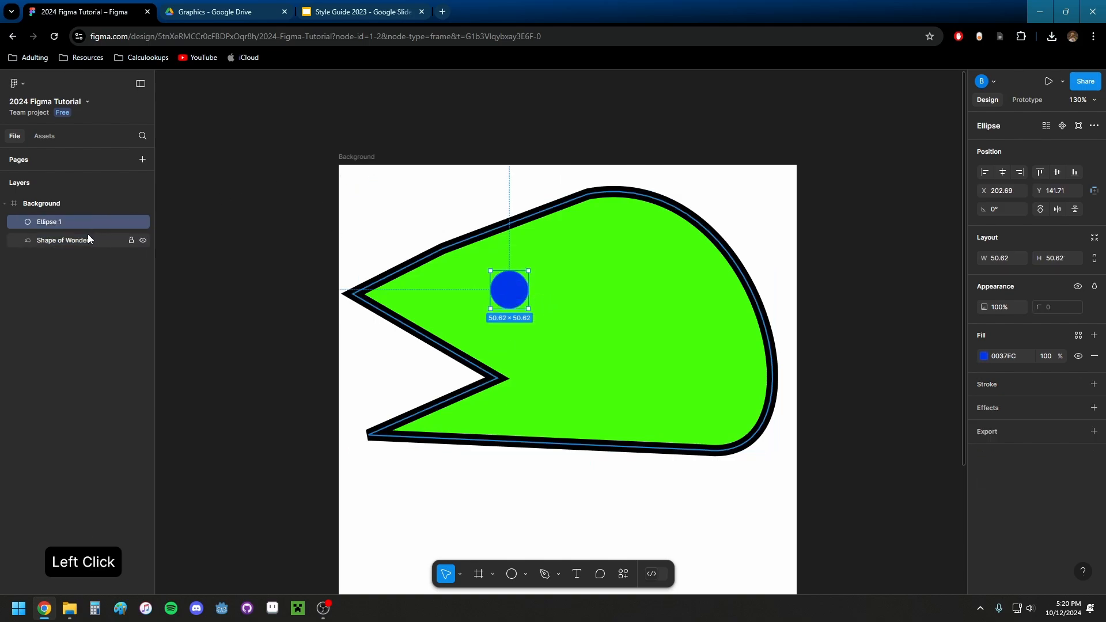
- Move the blue circle slightly right to about X 229, Y 144, and clear the selection
drag(502, 284, 533, 295)
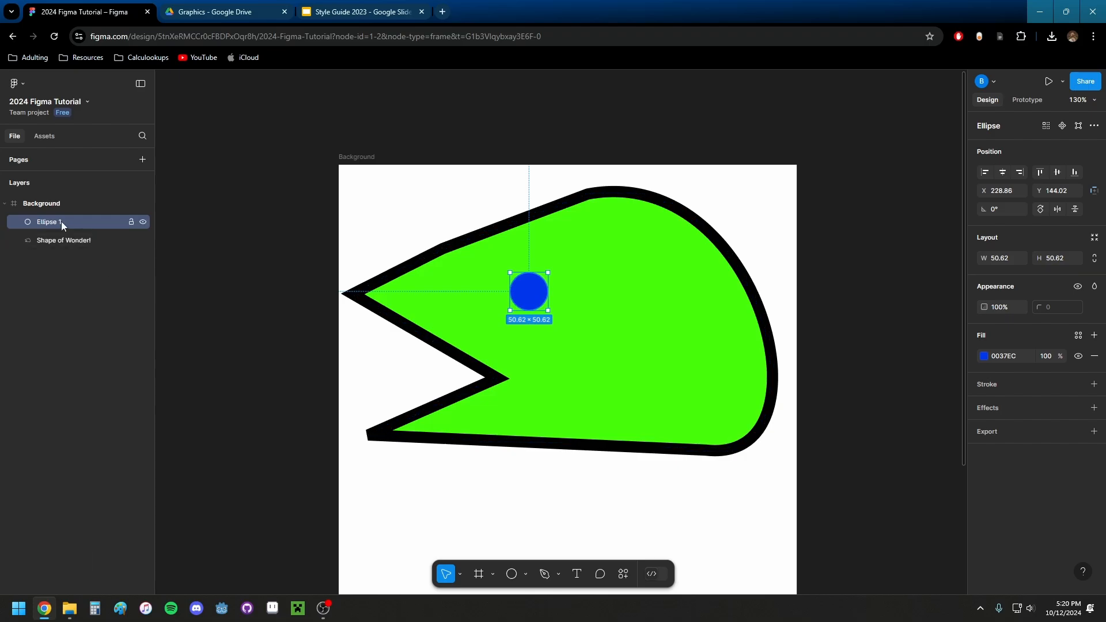
click(56, 204)
right_click(57, 204)
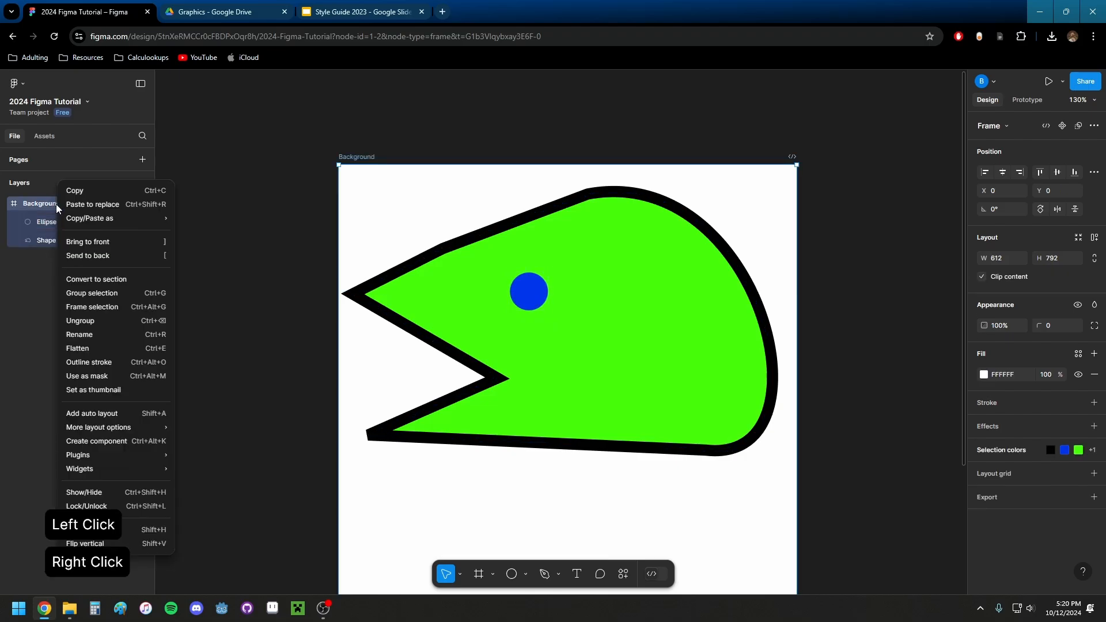
click(33, 292)
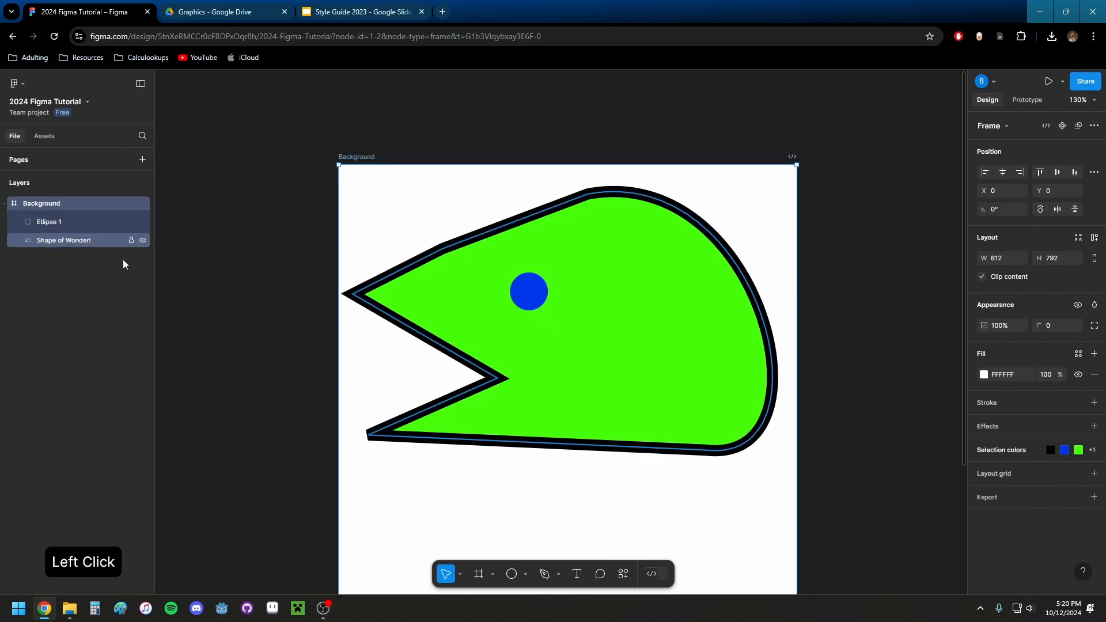
click(215, 241)
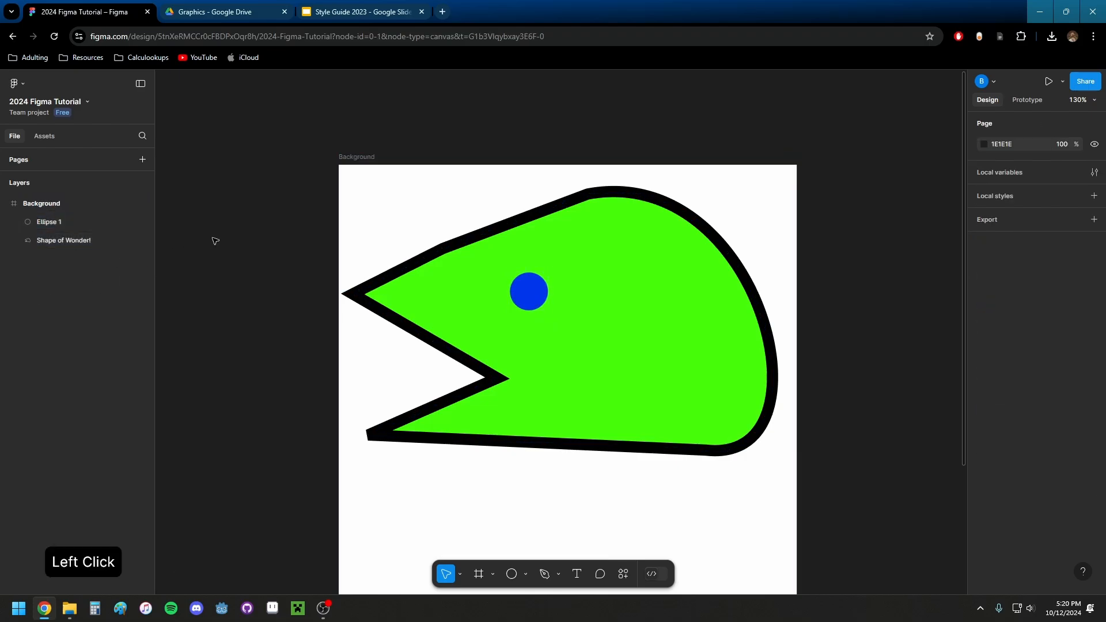
- Select the Ellipse 1 and Shape of Wonder! layers together, group them, and expand the group in the layer list
click(42, 221)
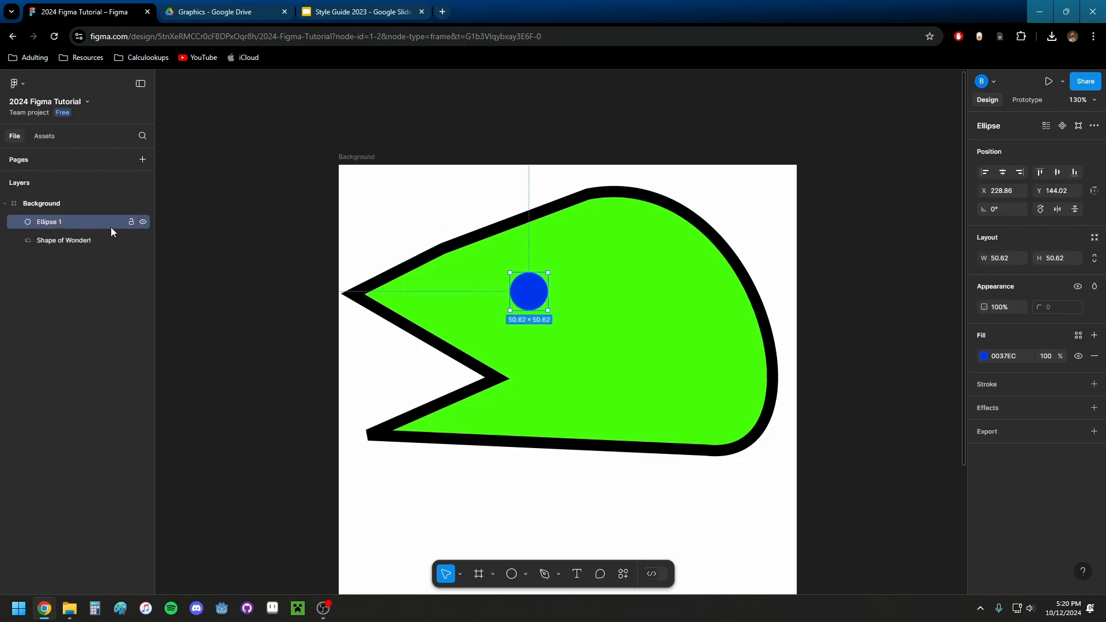
shift+click(68, 240)
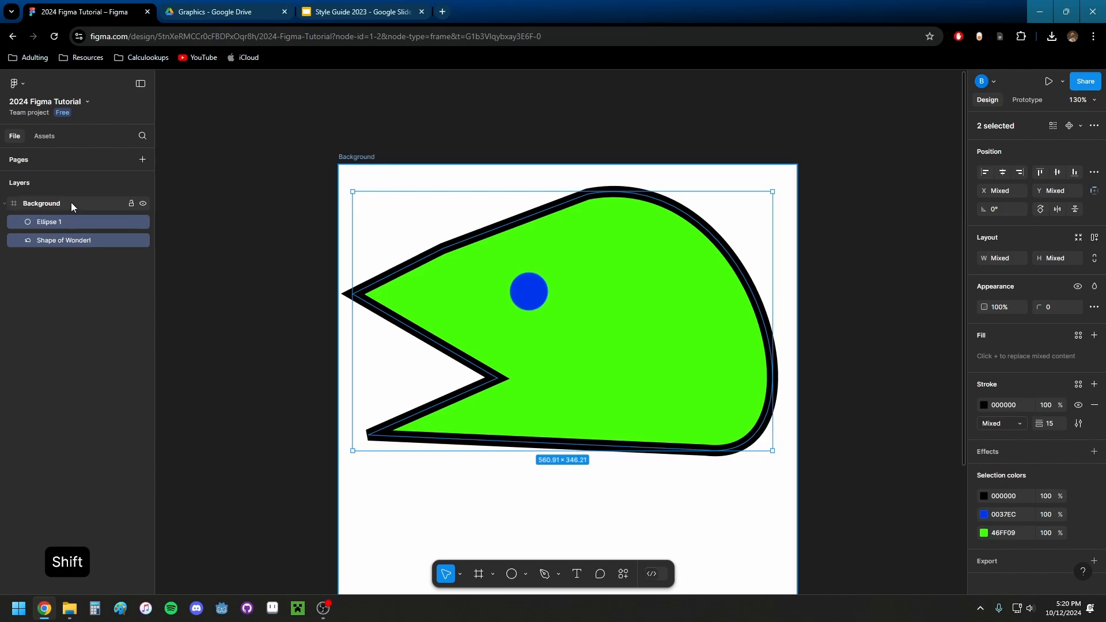
click(73, 299)
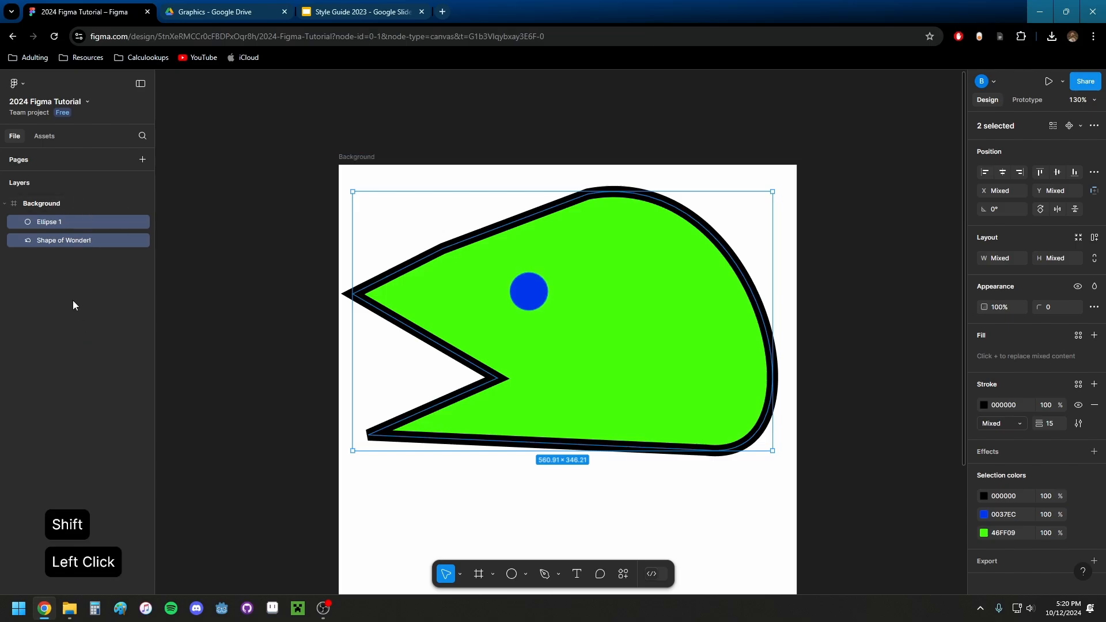
ctrl+click(61, 221)
ctrl+click(70, 241)
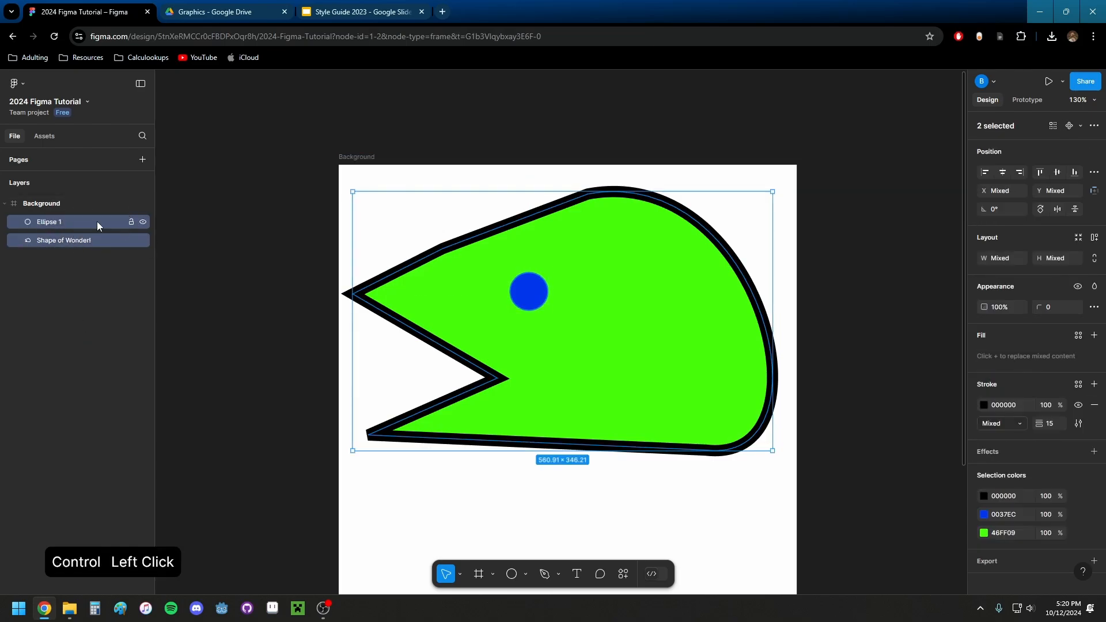
right_click(83, 220)
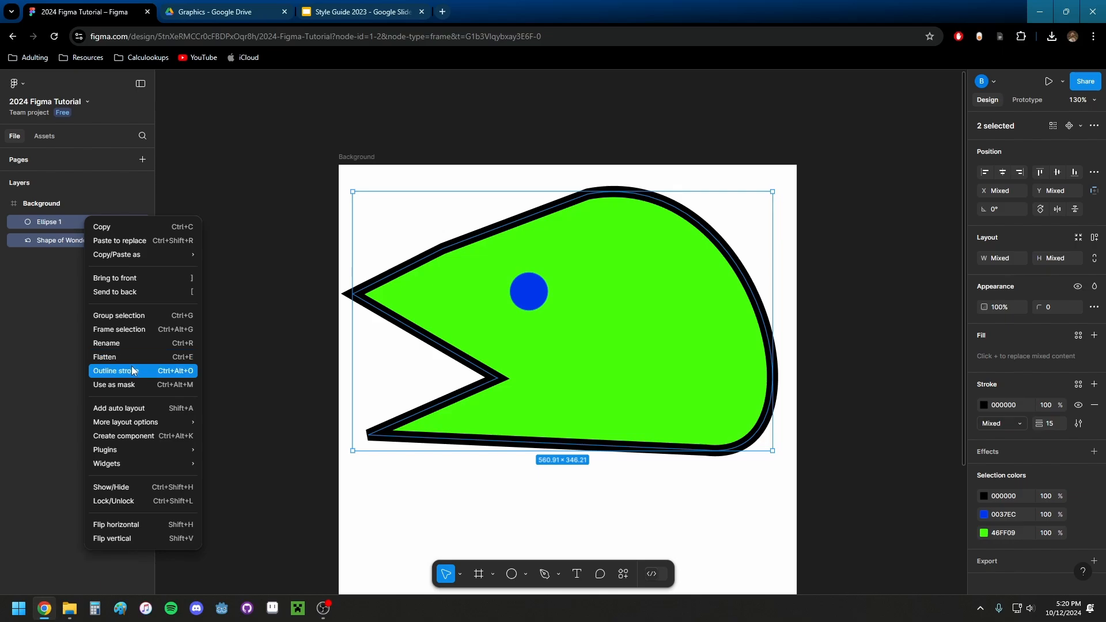
click(126, 316)
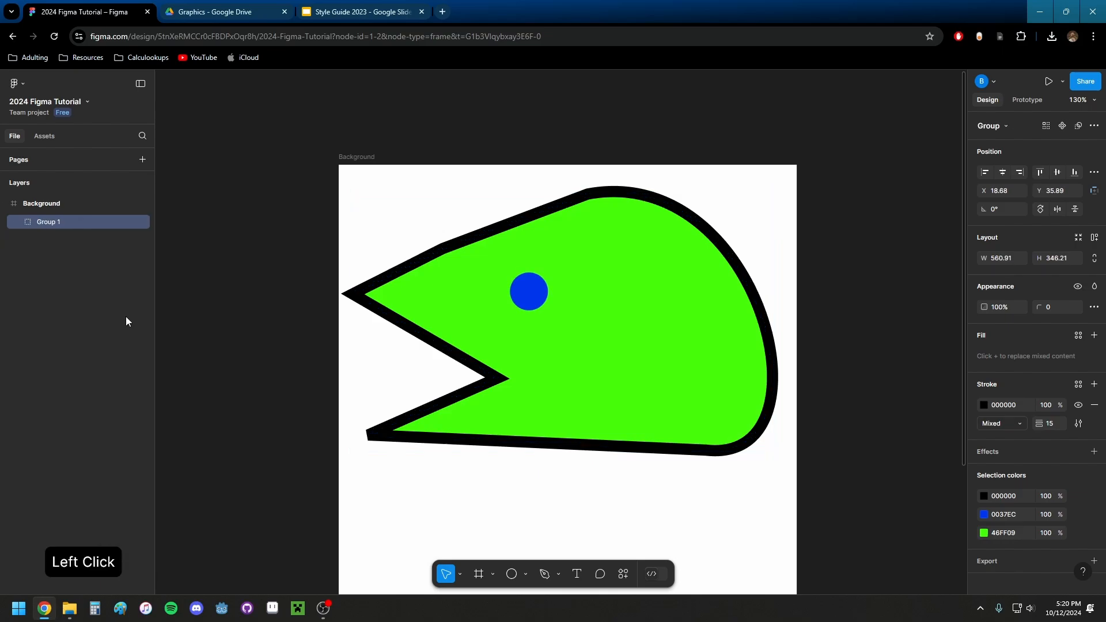
click(13, 223)
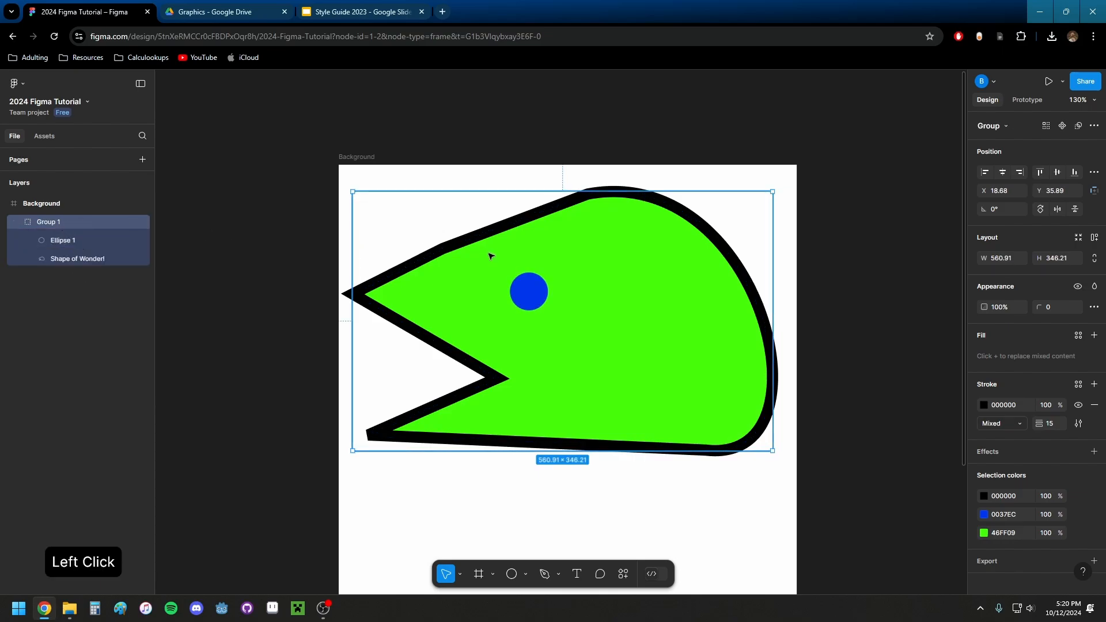
- Move the grouped eye and green shape slightly on the frame and rename the group as Fish Friend
mouse_move(490, 256)
mouse_down()
mouse_move(371, 242)
mouse_move(614, 256)
mouse_move(469, 253)
mouse_up()
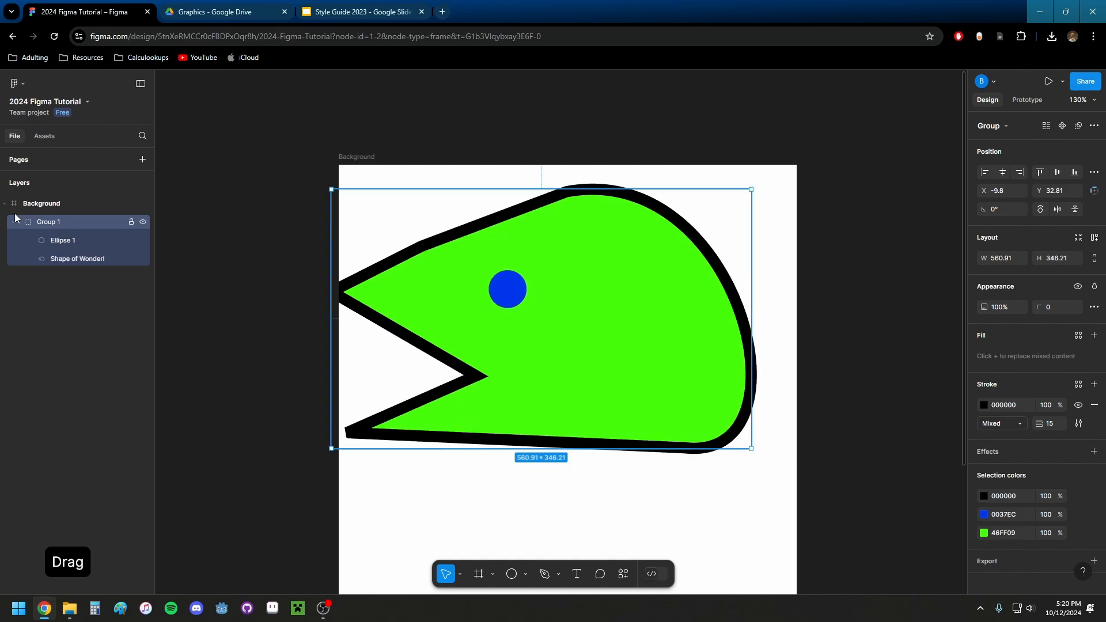
double_click(61, 222)
text(Fish Friend)
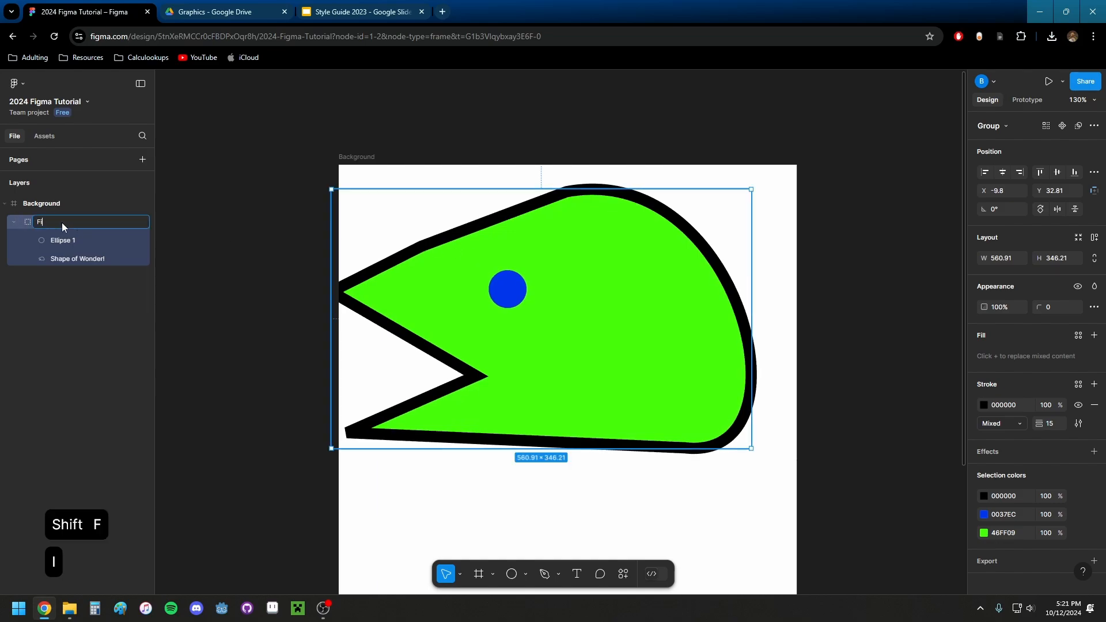
key(Return)
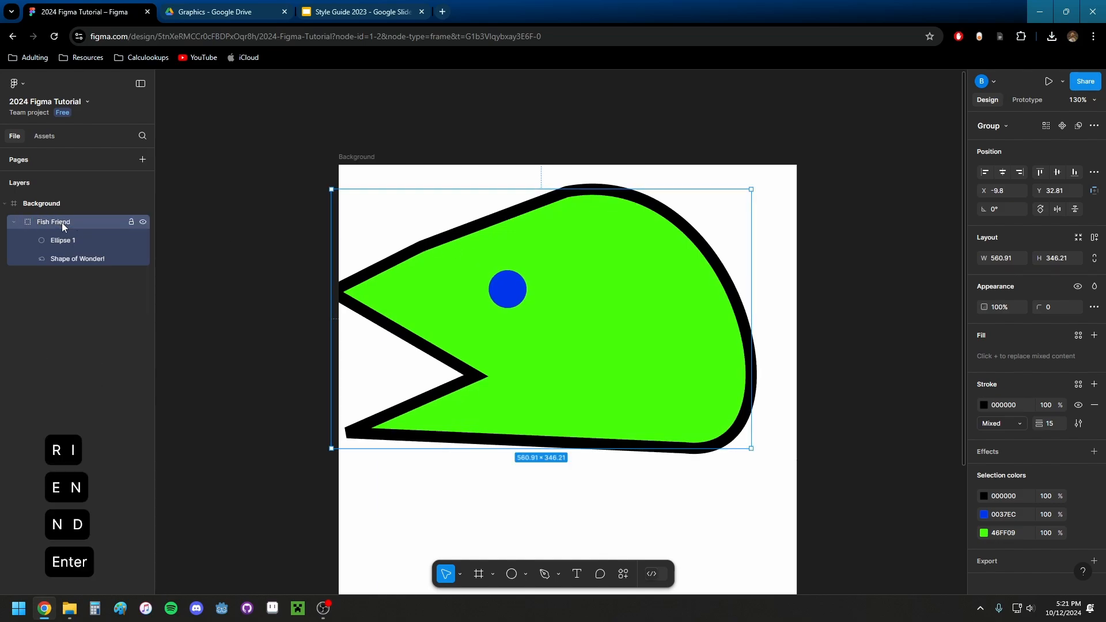
- Rename the group's ellipse as "Eye" and its green vector shape as "Head, I suppose"
click(65, 240)
double_click(65, 240)
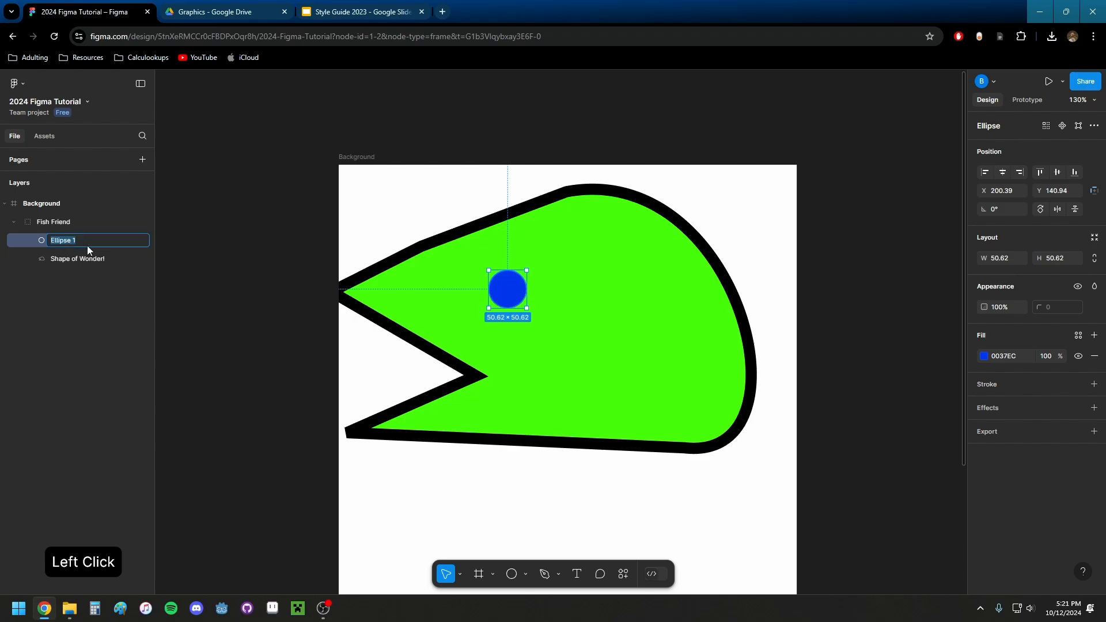
text(Eye)
key(Return)
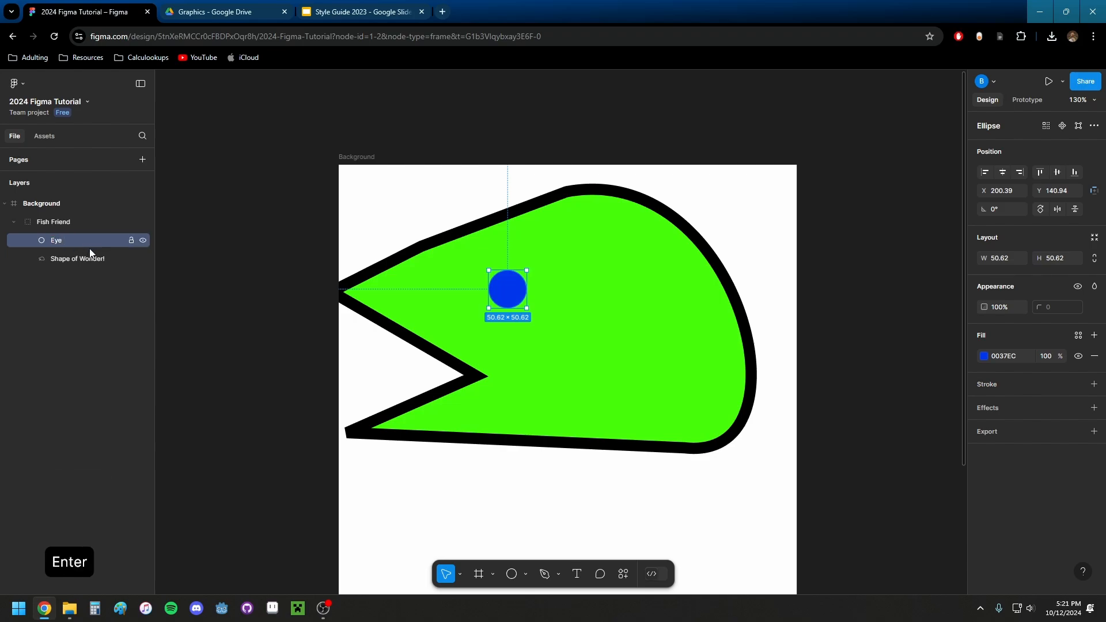
double_click(99, 263)
text(Head)
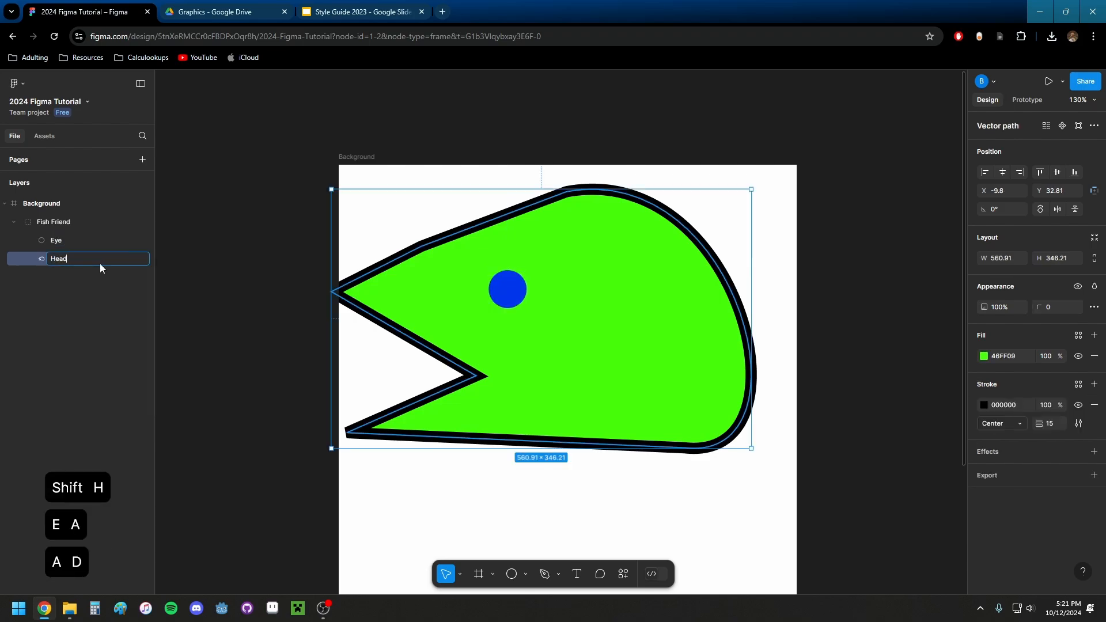
text(, I suppose)
key(Return)
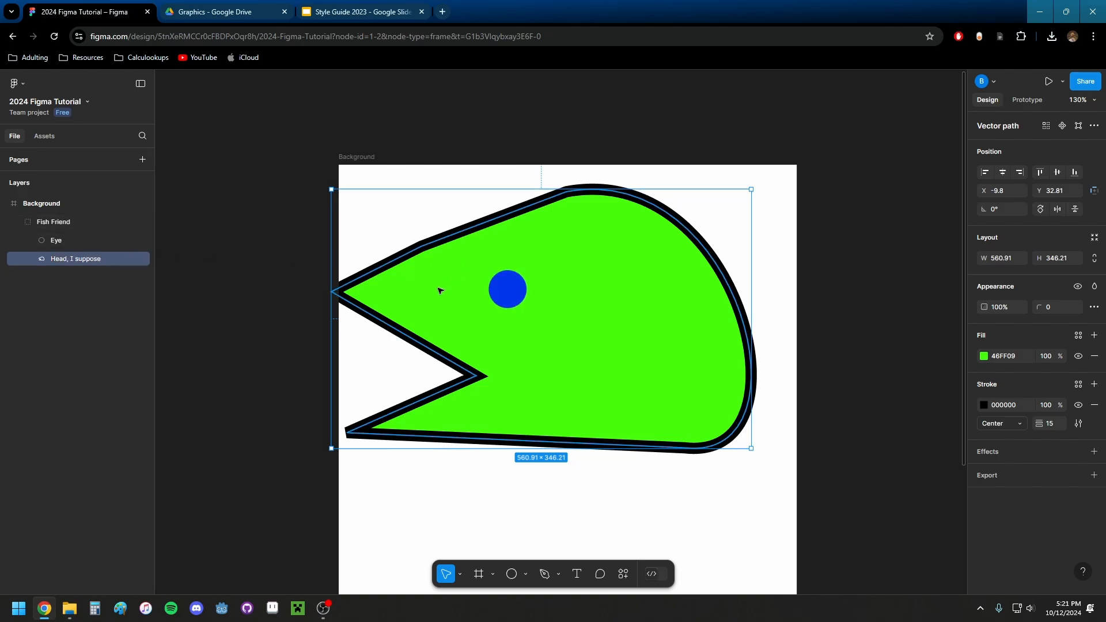
- Shift the head shape independently of the eye, and move the whole Fish Friend group to about X 25.5, Y 43.4
mouse_move(439, 288)
mouse_down()
mouse_move(484, 288)
mouse_move(434, 284)
mouse_up()
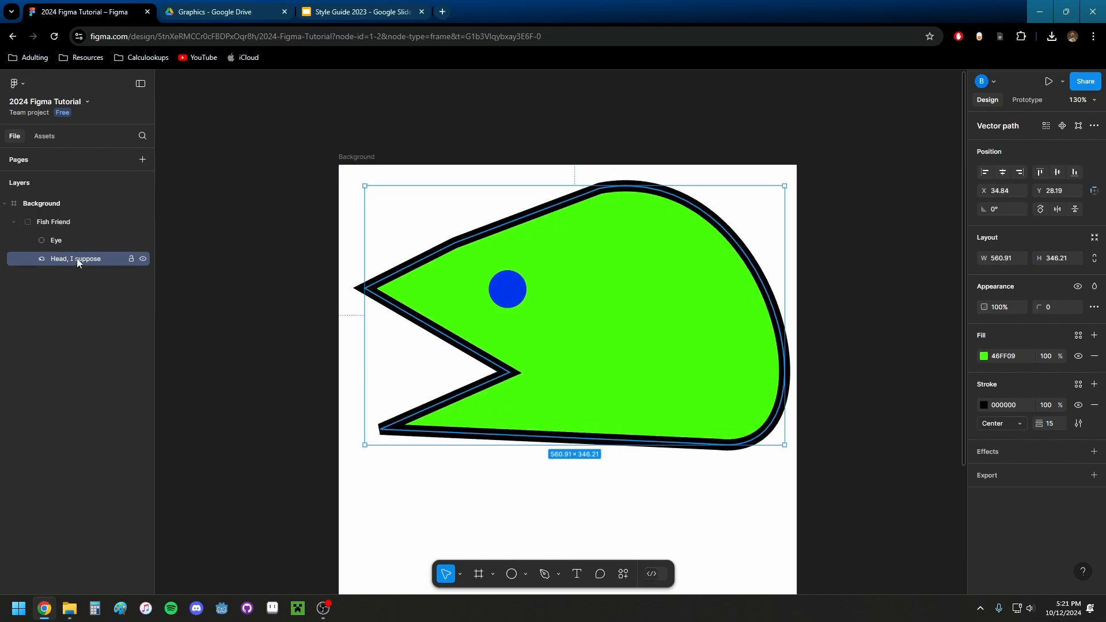
click(68, 220)
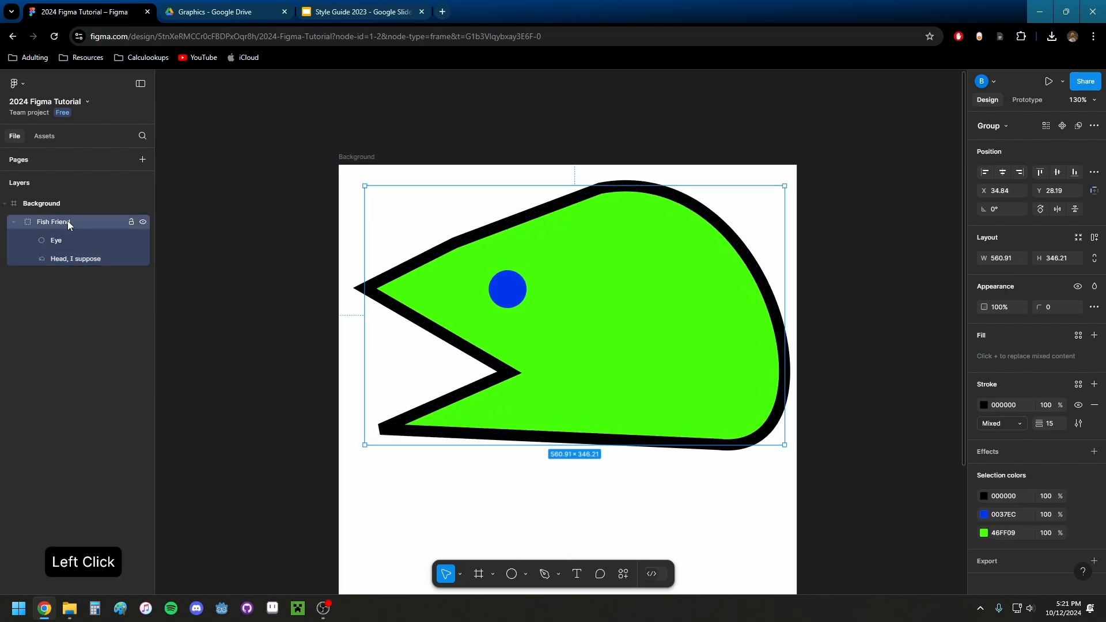
drag(451, 323, 476, 354)
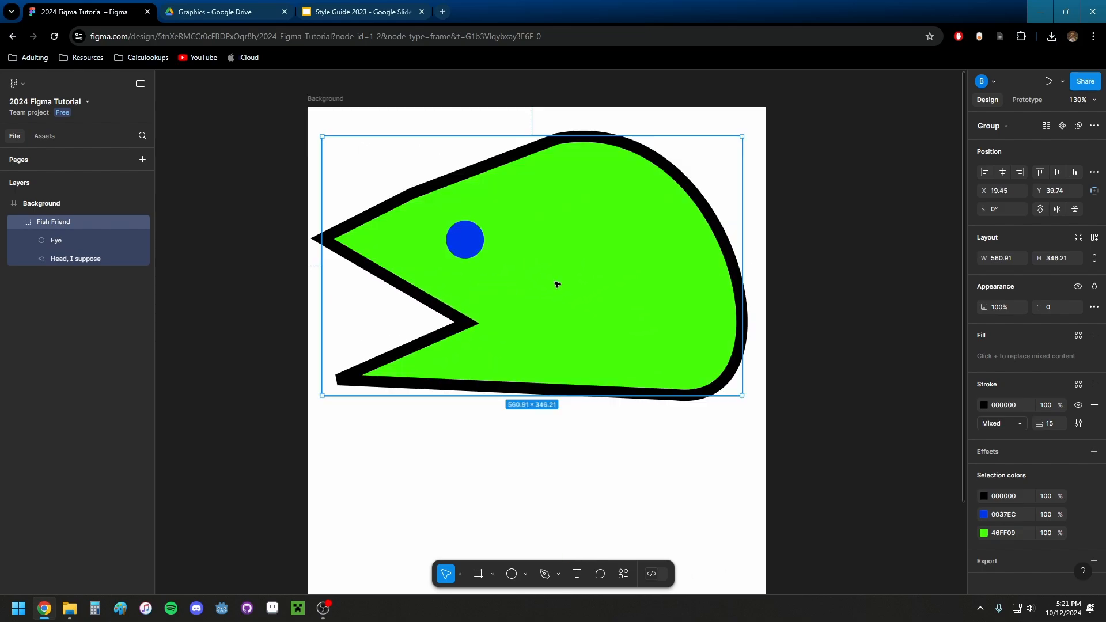
click(554, 276)
scroll(541, 242, down, 5)
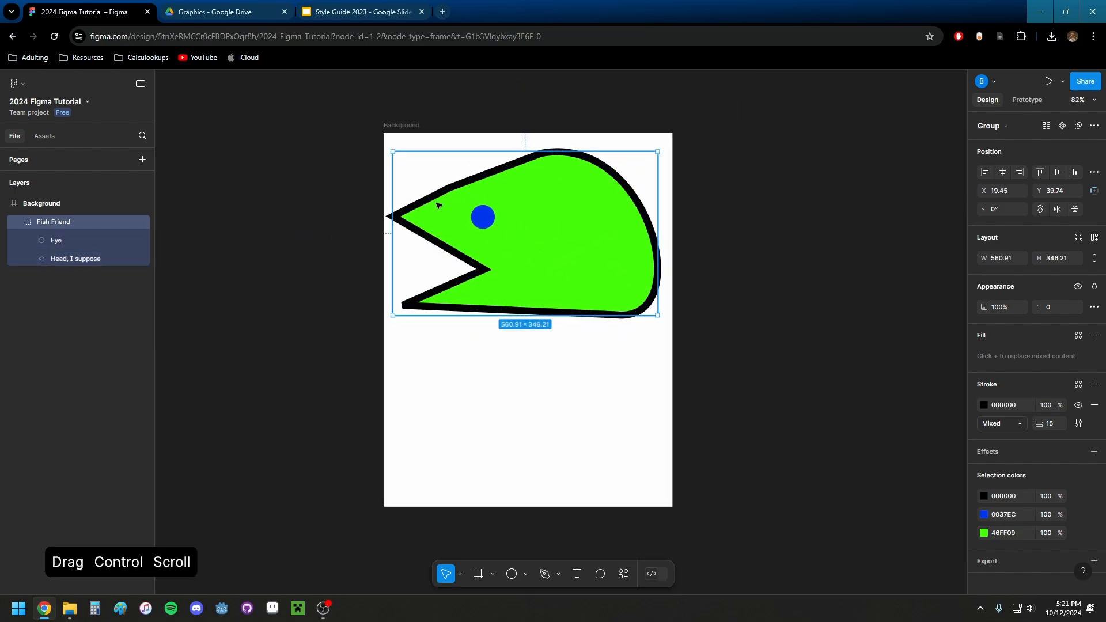
drag(412, 214, 417, 216)
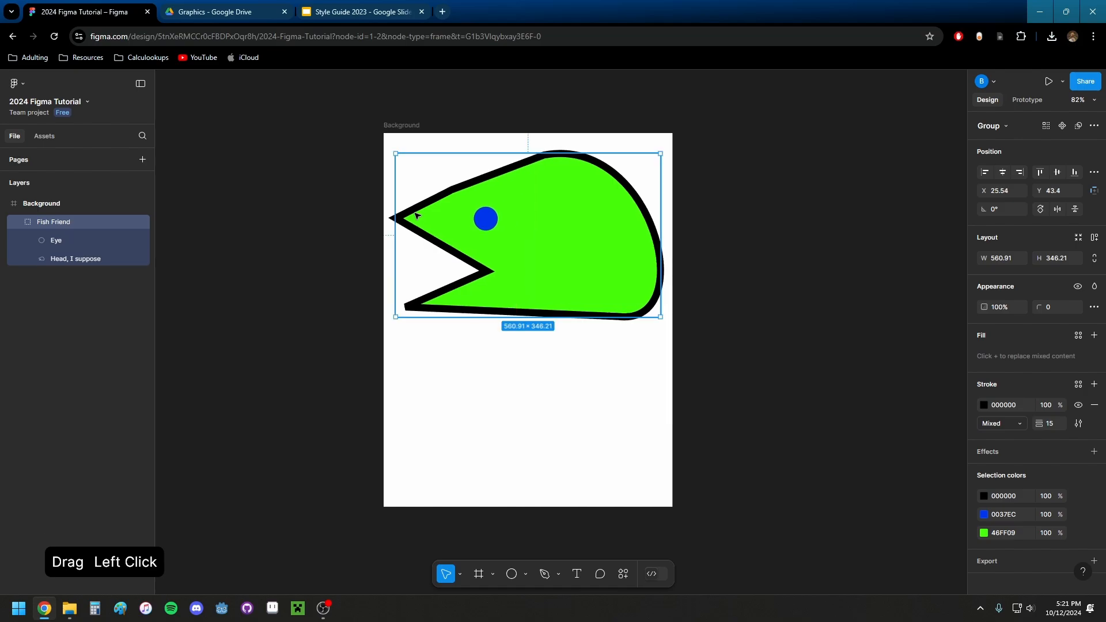
- Try shrinking the Fish Friend group to about 307 × 152 without keeping its proportions, and undo the distortion
scroll(438, 200, up, 3)
drag(756, 368, 580, 236)
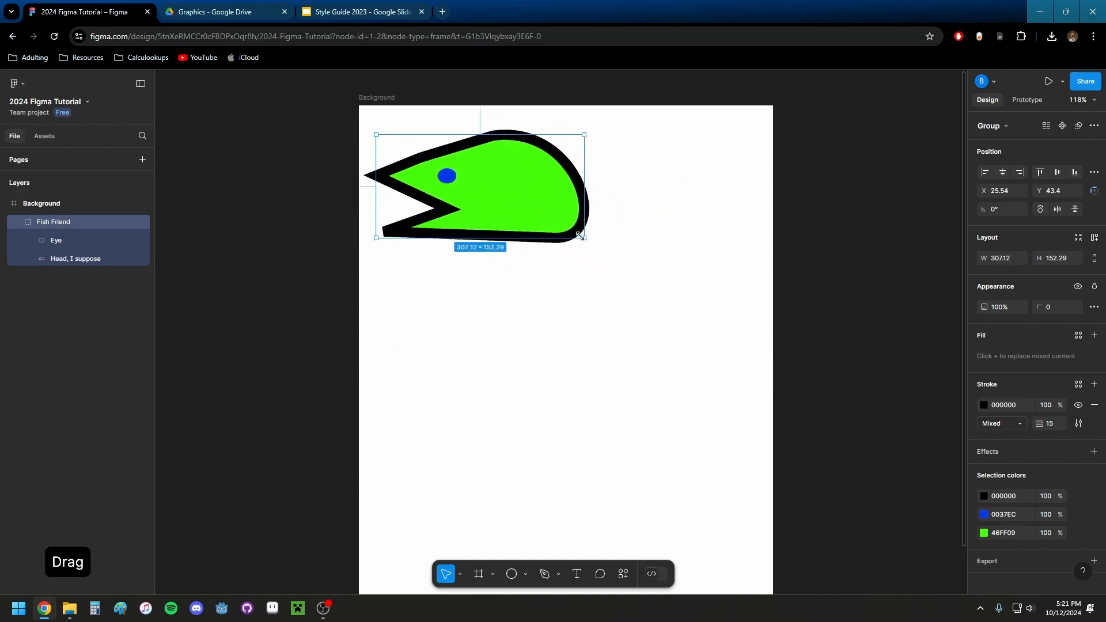
drag(557, 182, 617, 339)
key(ctrl+z)
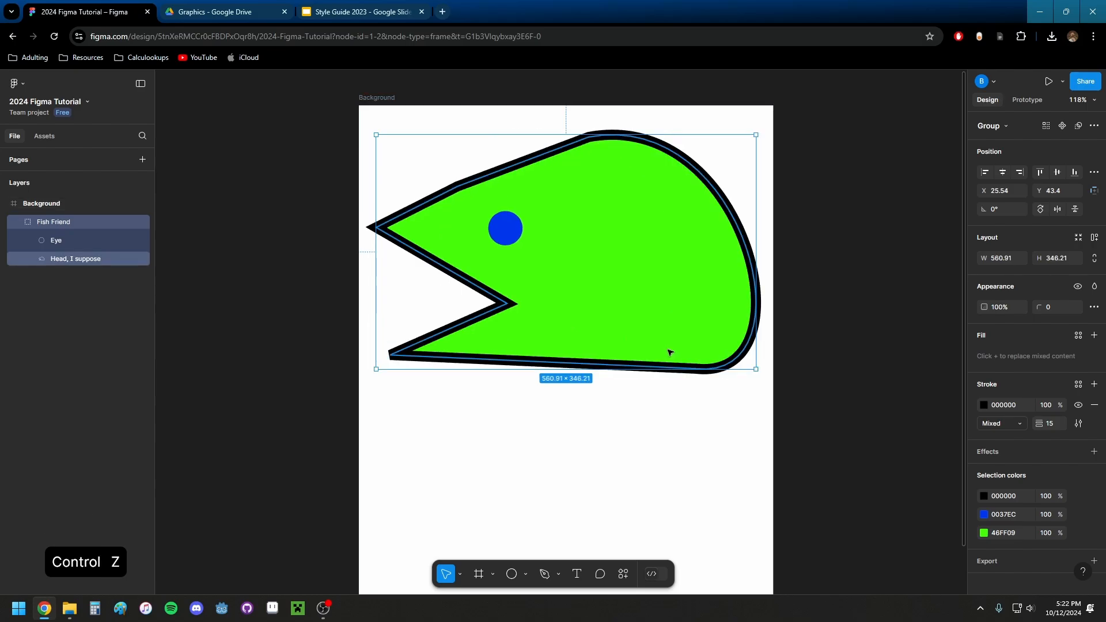
- Try scaling the Fish Friend group down proportionally to about 124 × 77, inspect its outline thickness, and undo the last shrink
drag(758, 371, 731, 301)
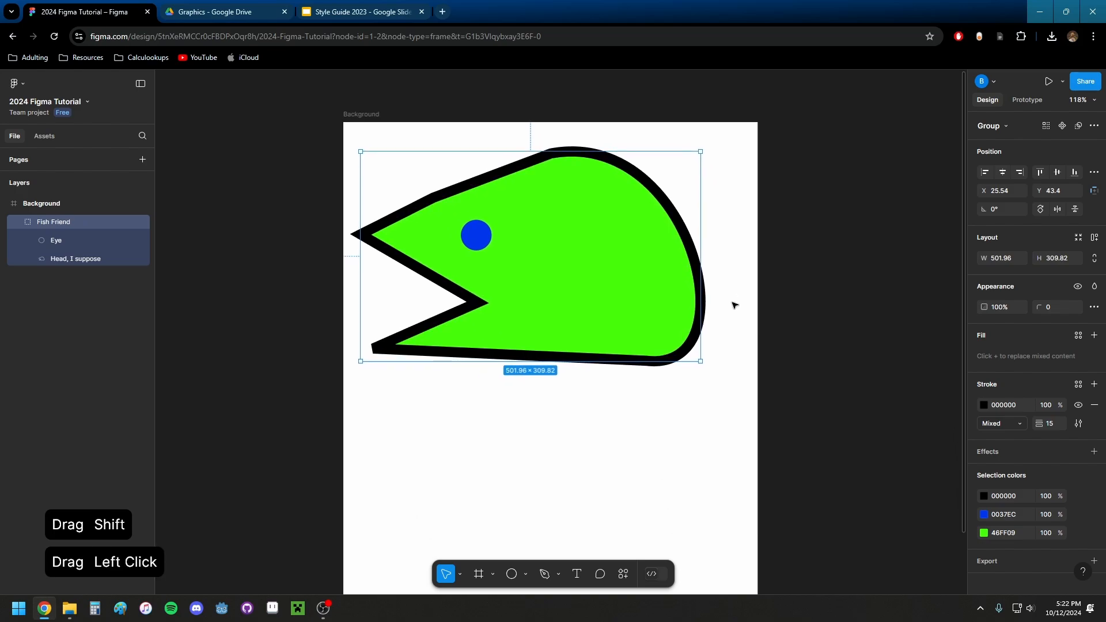
drag(709, 350, 454, 206)
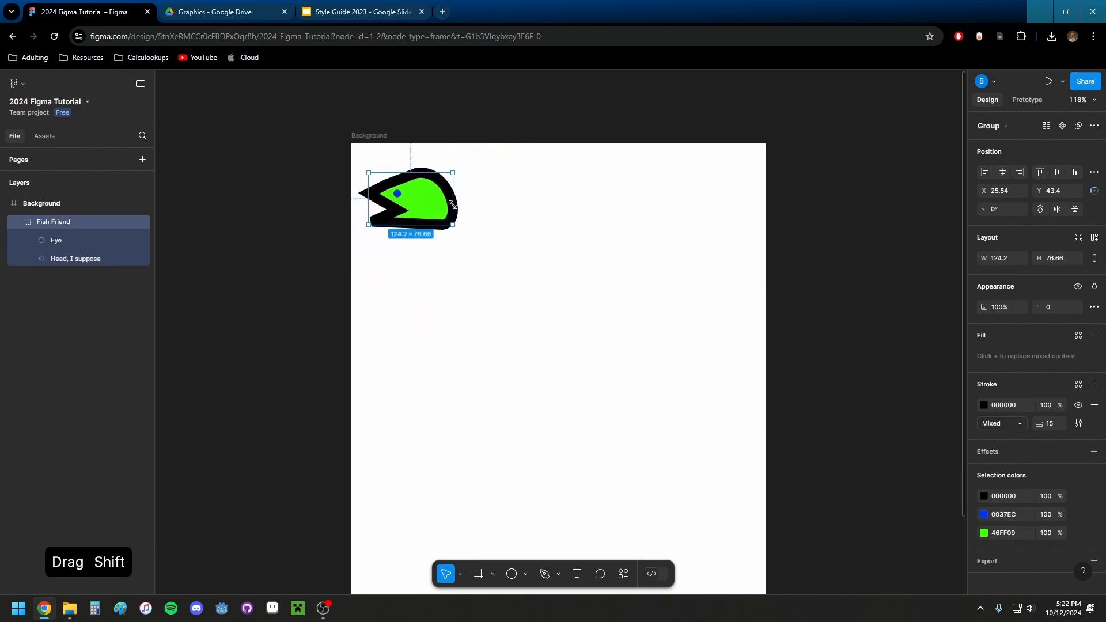
scroll(421, 202, up, 10)
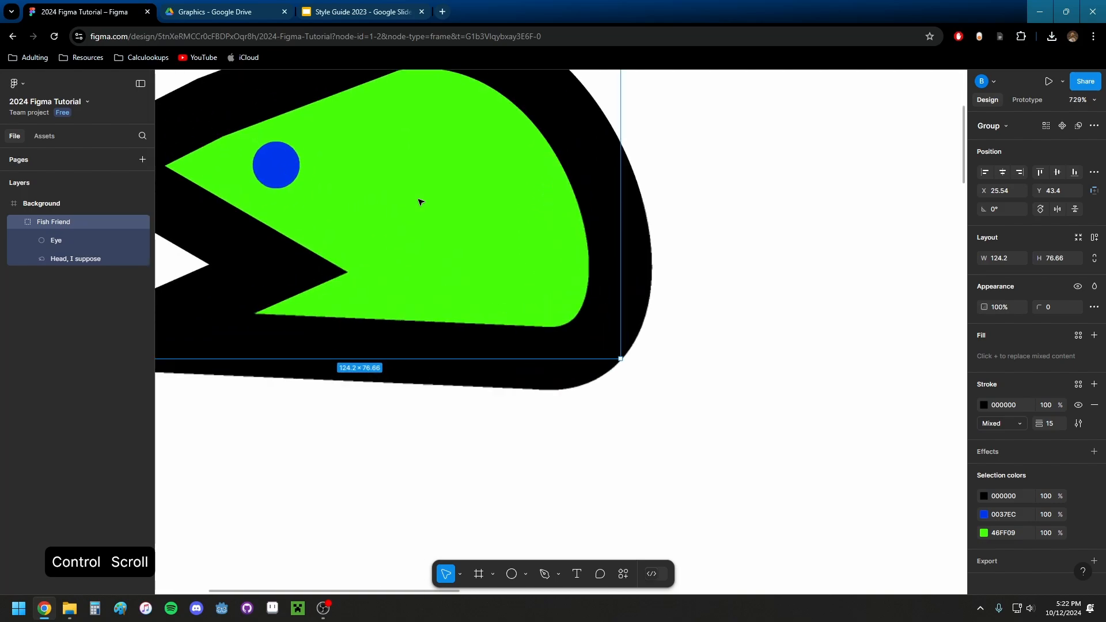
drag(419, 201, 622, 301)
click(934, 233)
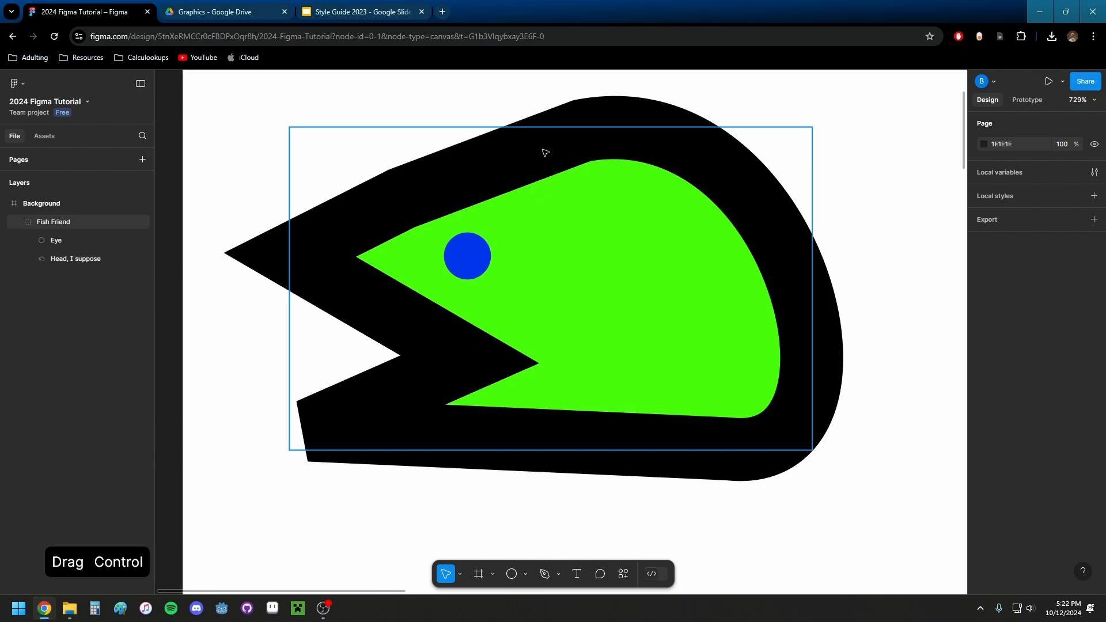
click(329, 275)
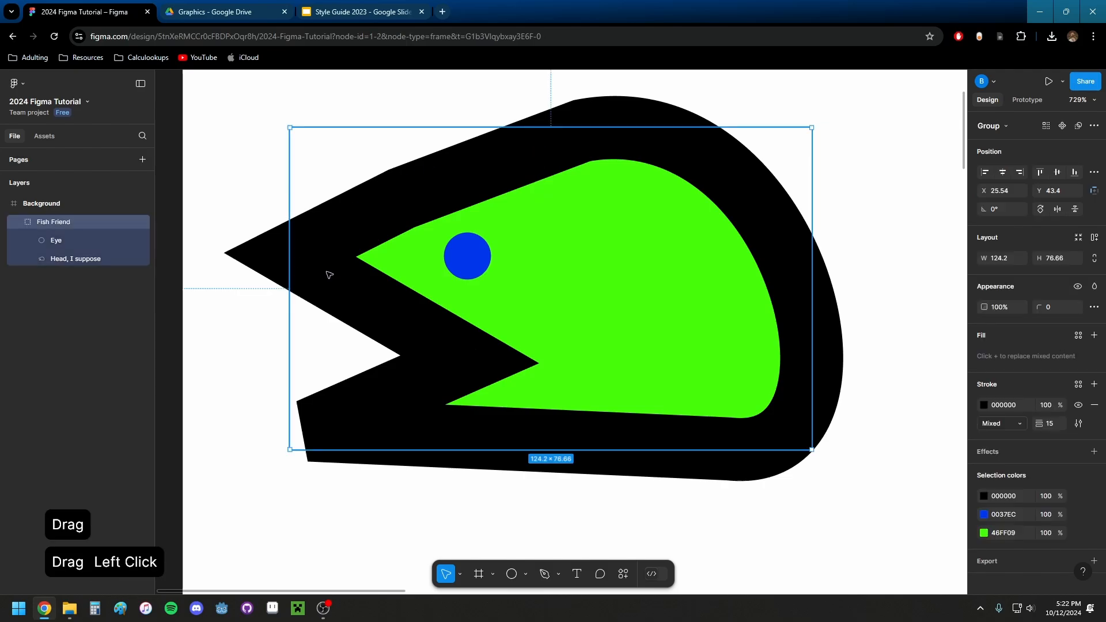
scroll(600, 318, down, 10)
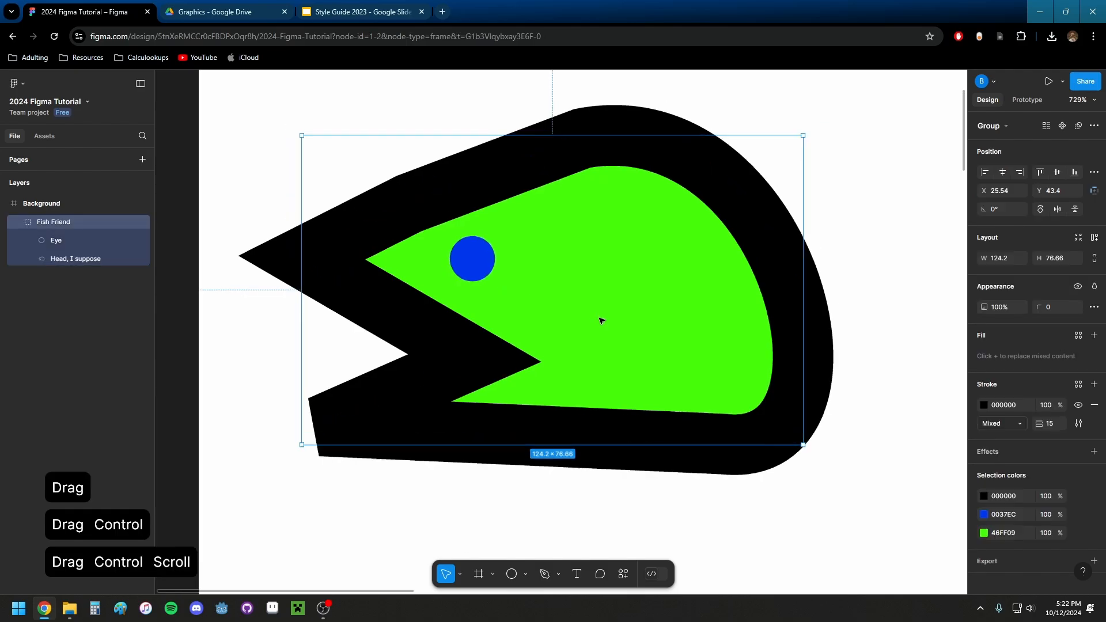
key(ctrl+z)
key(ctrl+z)
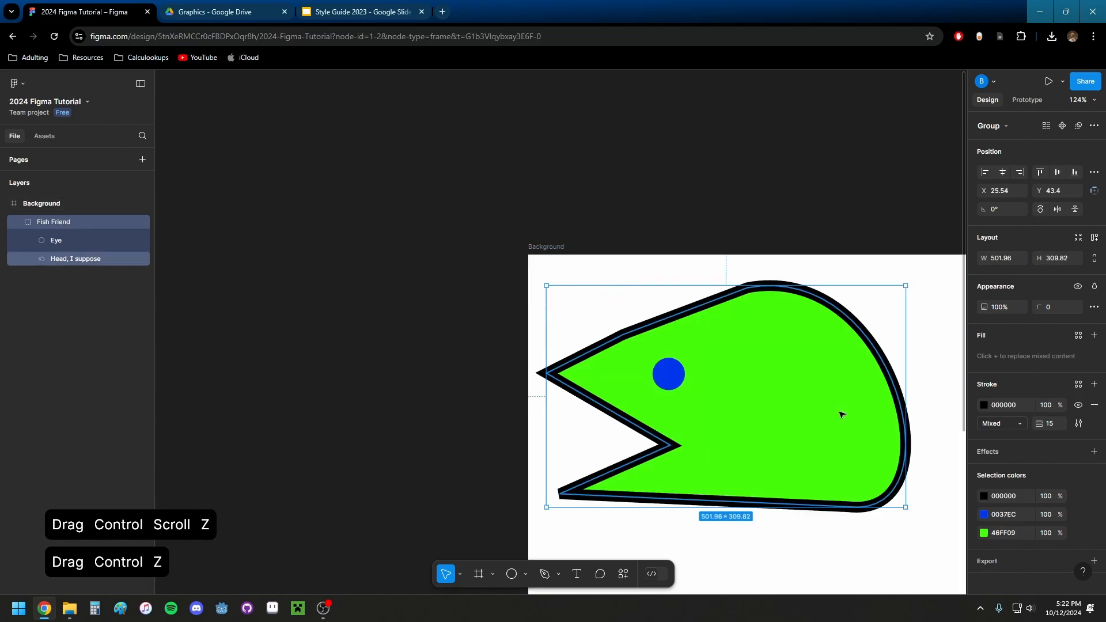
- Widen the Background frame to about 2231 and extend its height to make room for a larger fish
drag(841, 414, 497, 245)
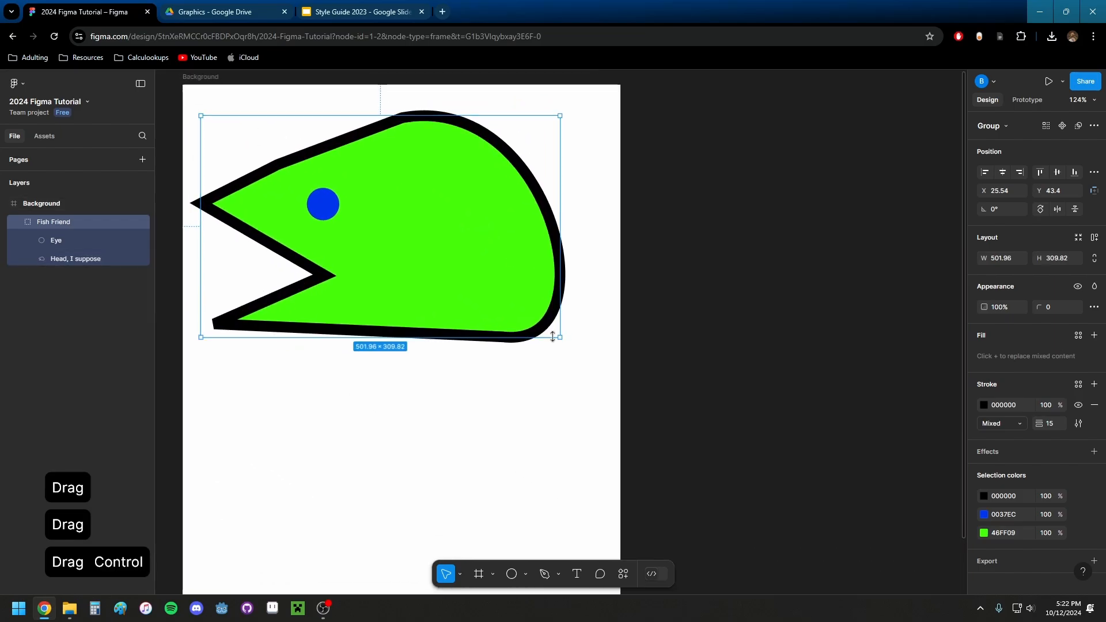
scroll(555, 334, down, 4)
click(499, 402)
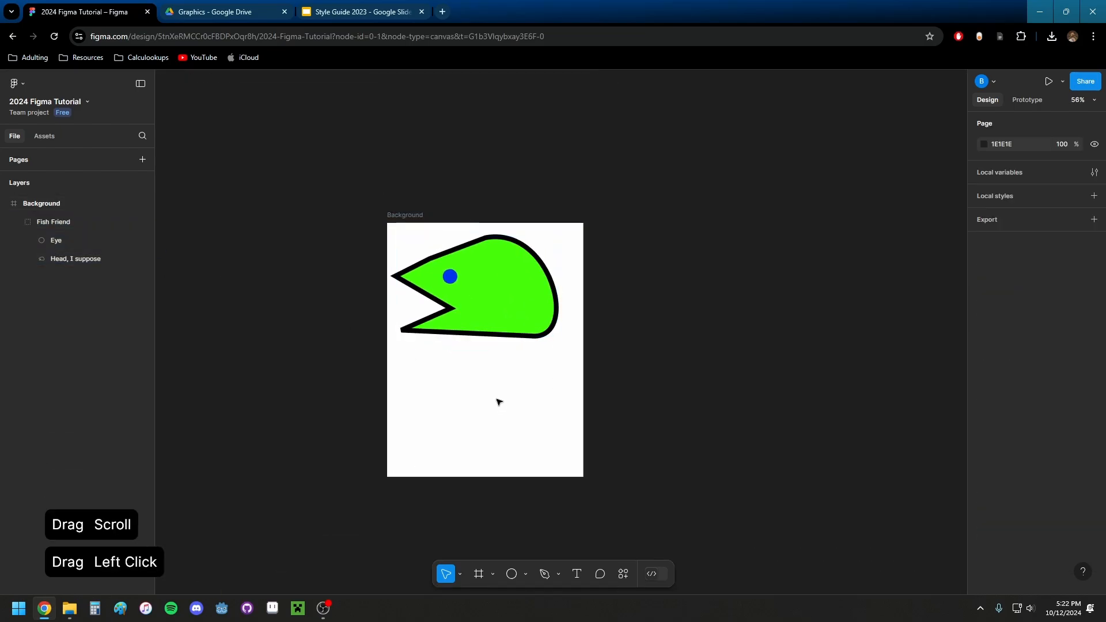
click(92, 203)
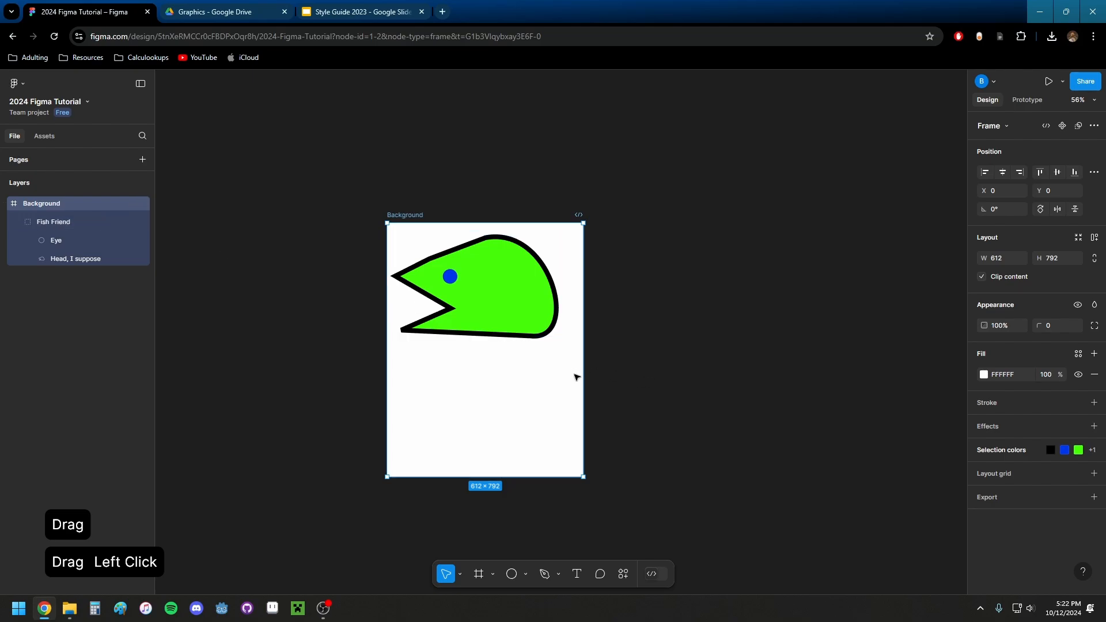
drag(582, 375, 952, 414)
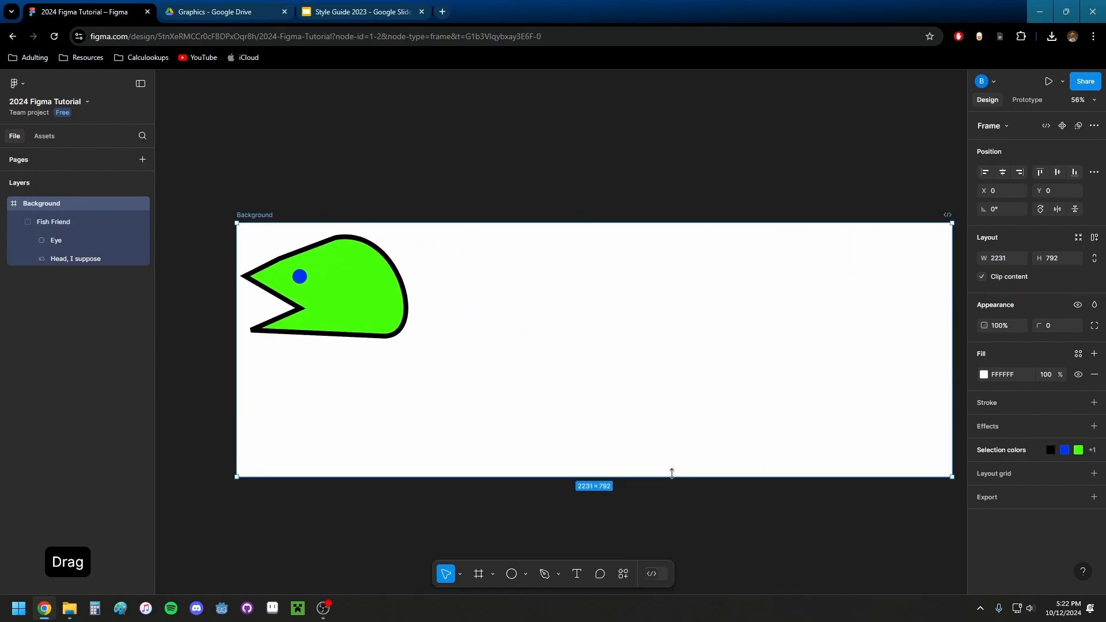
drag(672, 474, 683, 599)
- Try scaling the Fish Friend group up to about 2270 × 1401, inspect its outline, and undo the group and frame enlargements
click(394, 185)
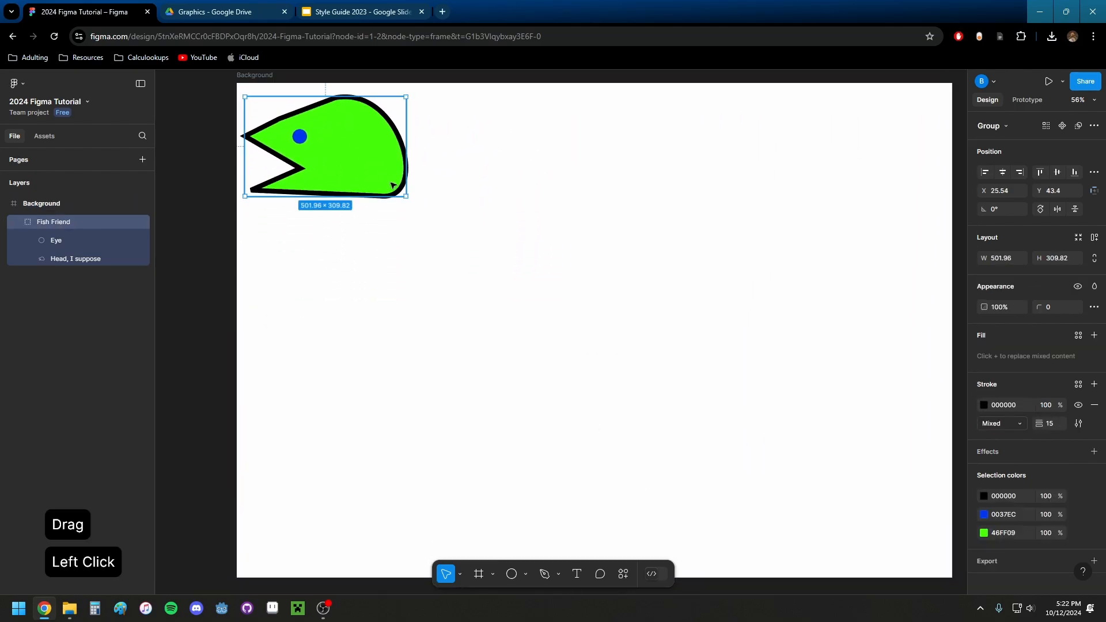
drag(407, 196, 897, 548)
scroll(420, 175, up, 8)
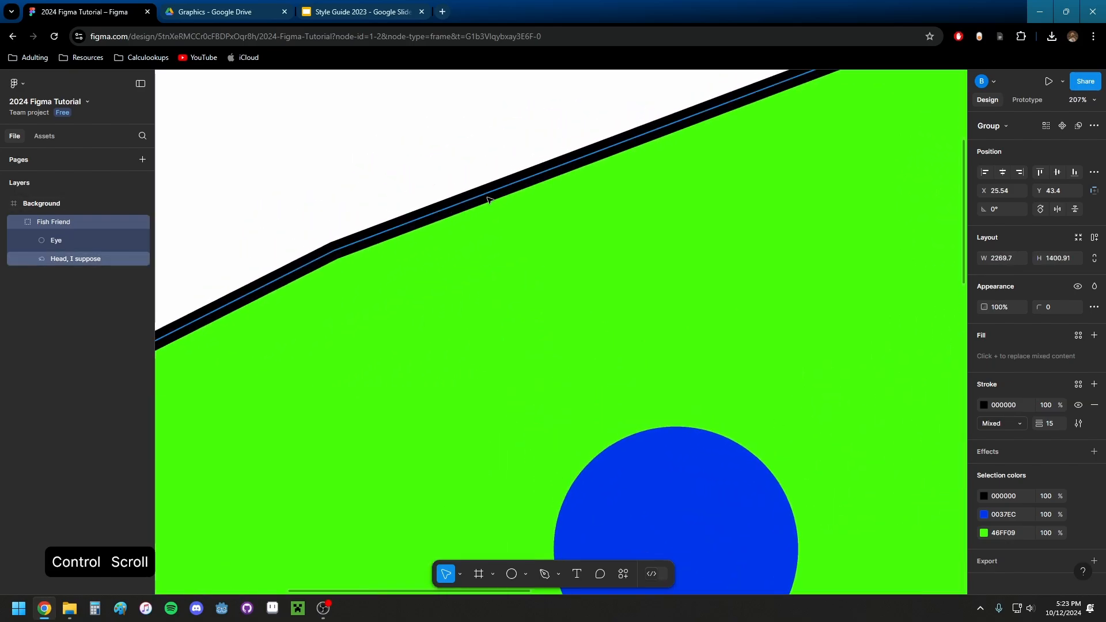
scroll(487, 200, down, 10)
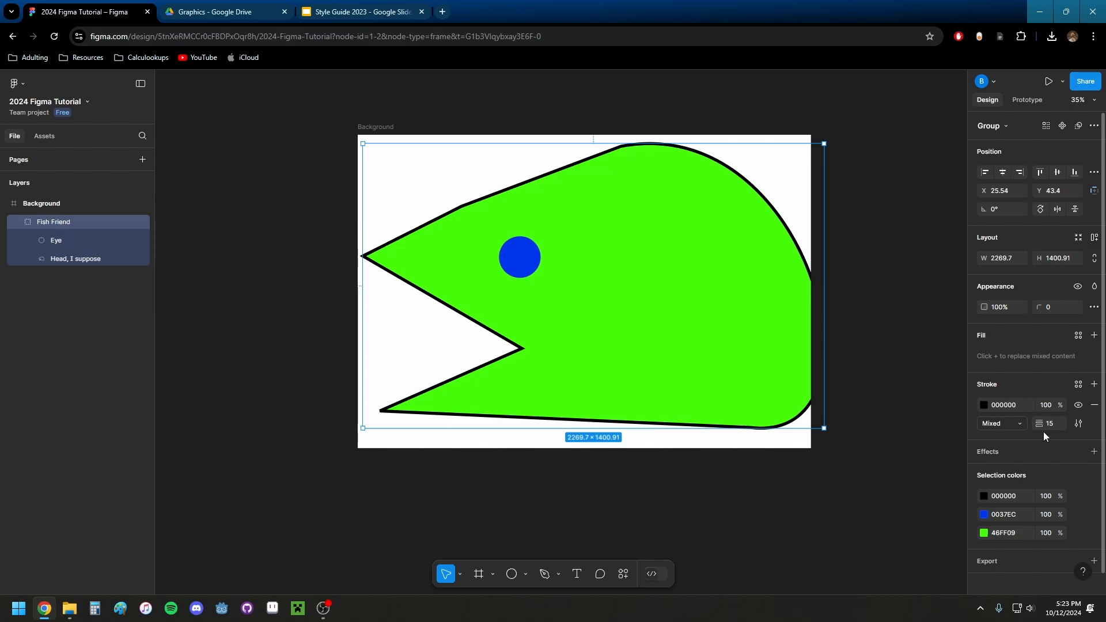
key(ctrl+z)
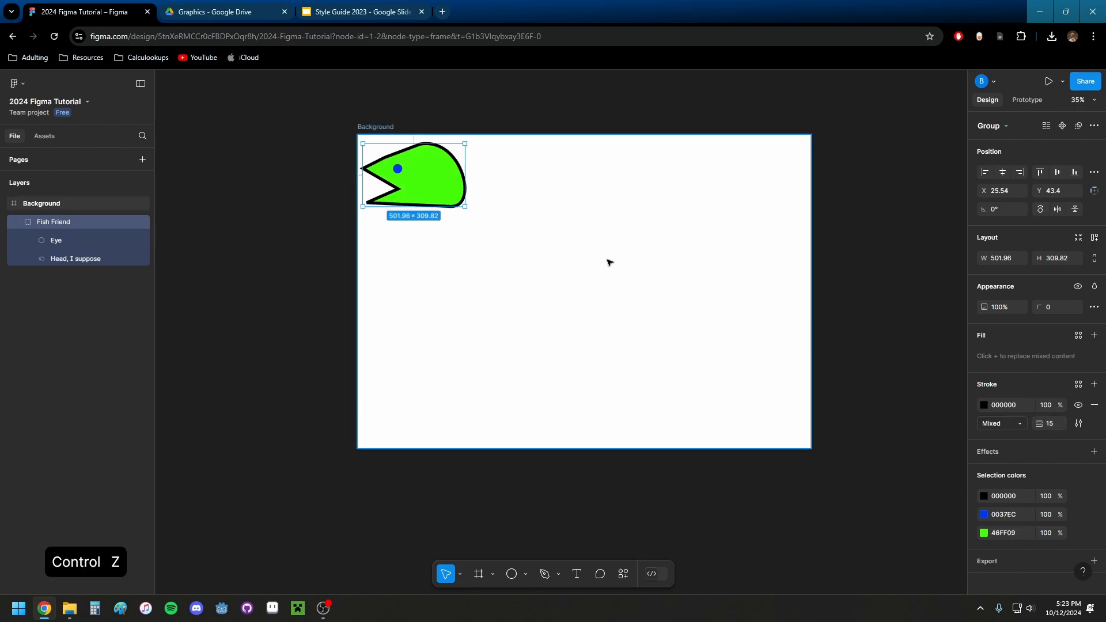
key(ctrl+z)
scroll(390, 154, up, 5)
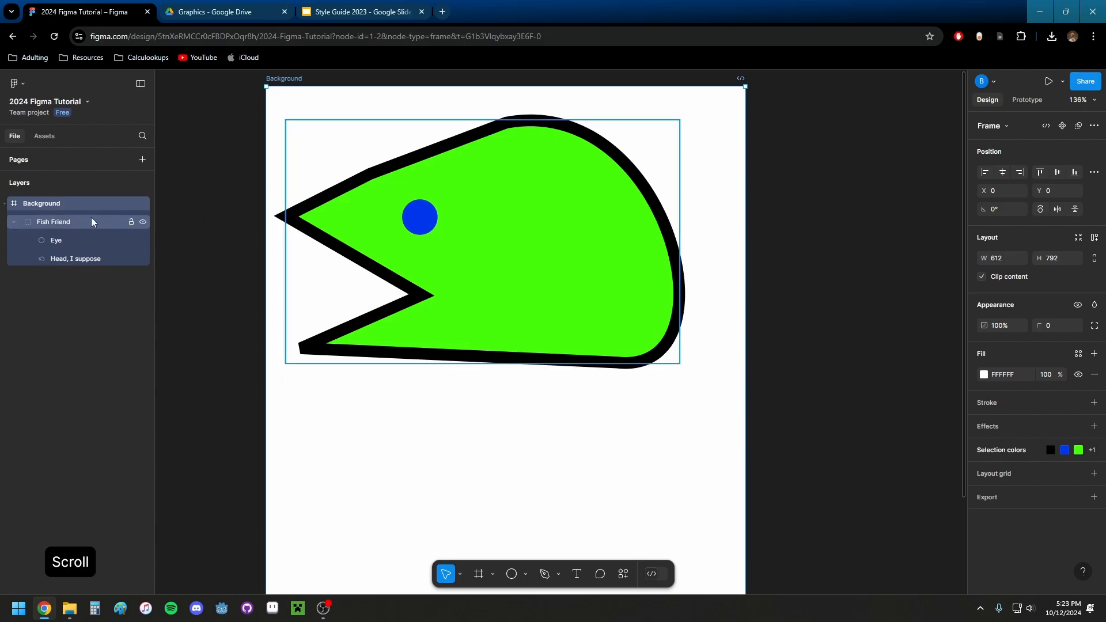
- Scale the Fish Friend group down proportionally to about 435 × 268
click(42, 287)
click(65, 222)
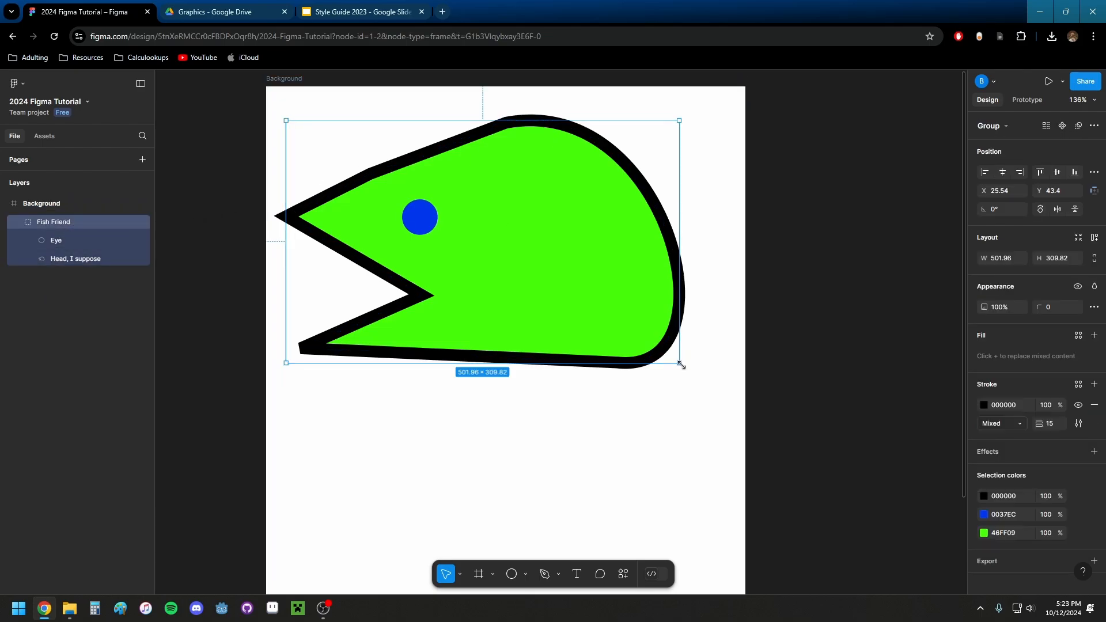
drag(679, 363, 626, 331)
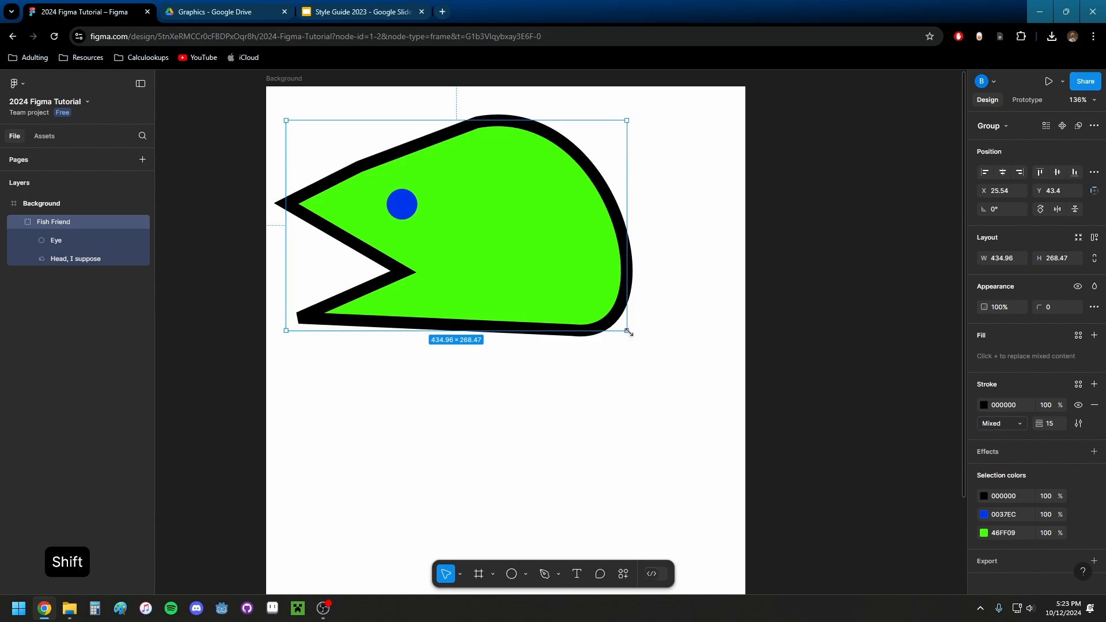
- Try shrinking the Fish Friend group to about 72 × 45 with a stroke weight of 4, and undo both changes
drag(627, 331, 341, 151)
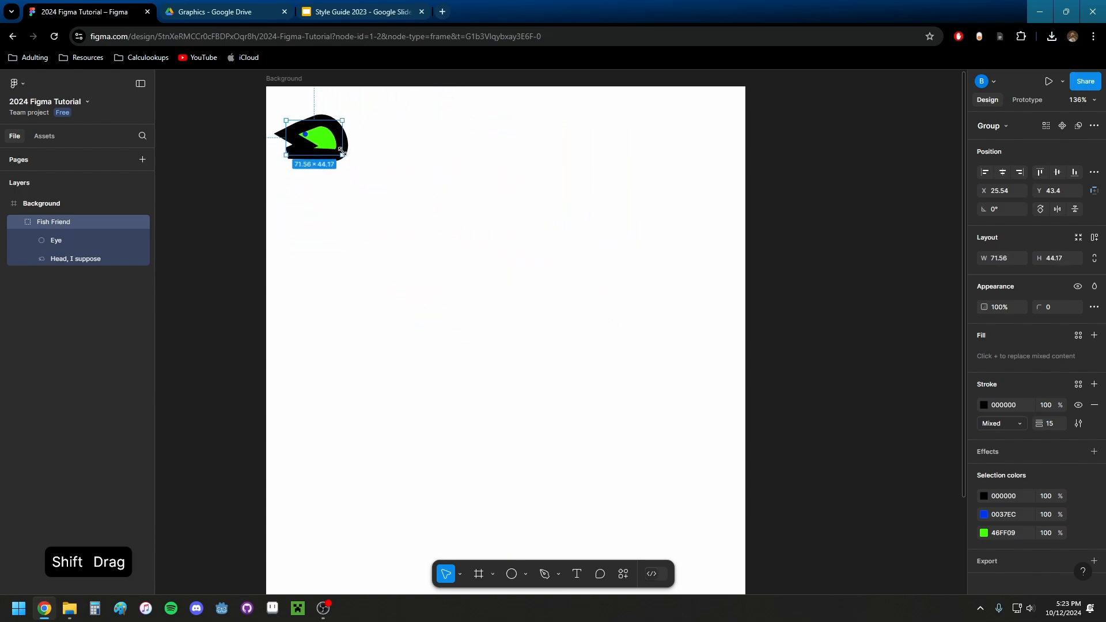
drag(1040, 428, 1028, 413)
scroll(302, 135, up, 10)
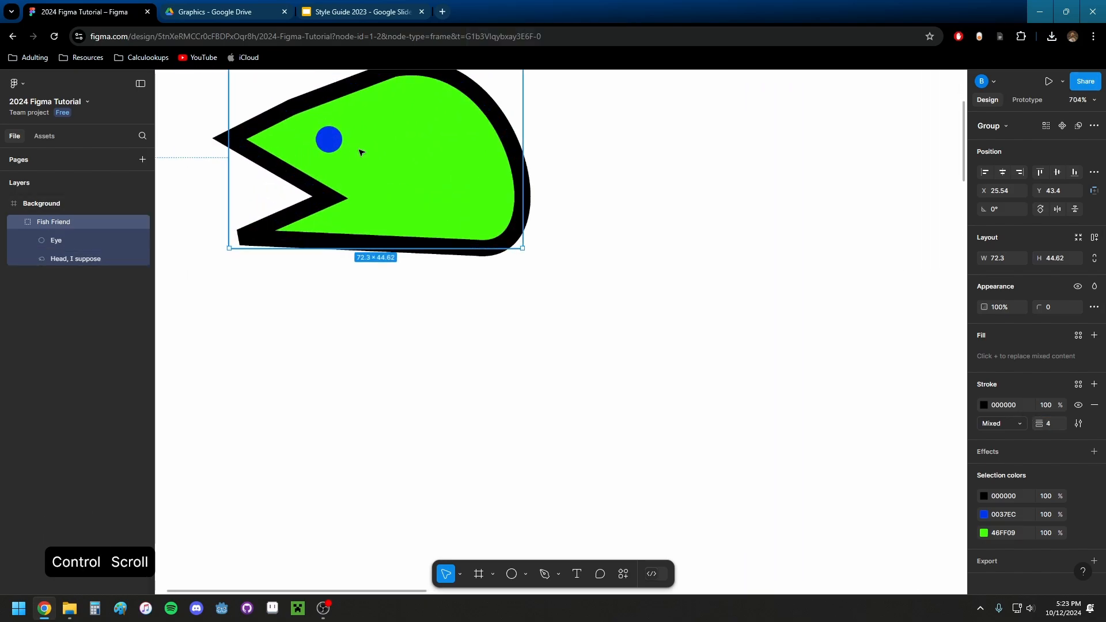
drag(374, 159, 454, 254)
scroll(560, 281, down, 10)
drag(688, 326, 554, 229)
key(ctrl+z)
key(ctrl+z)
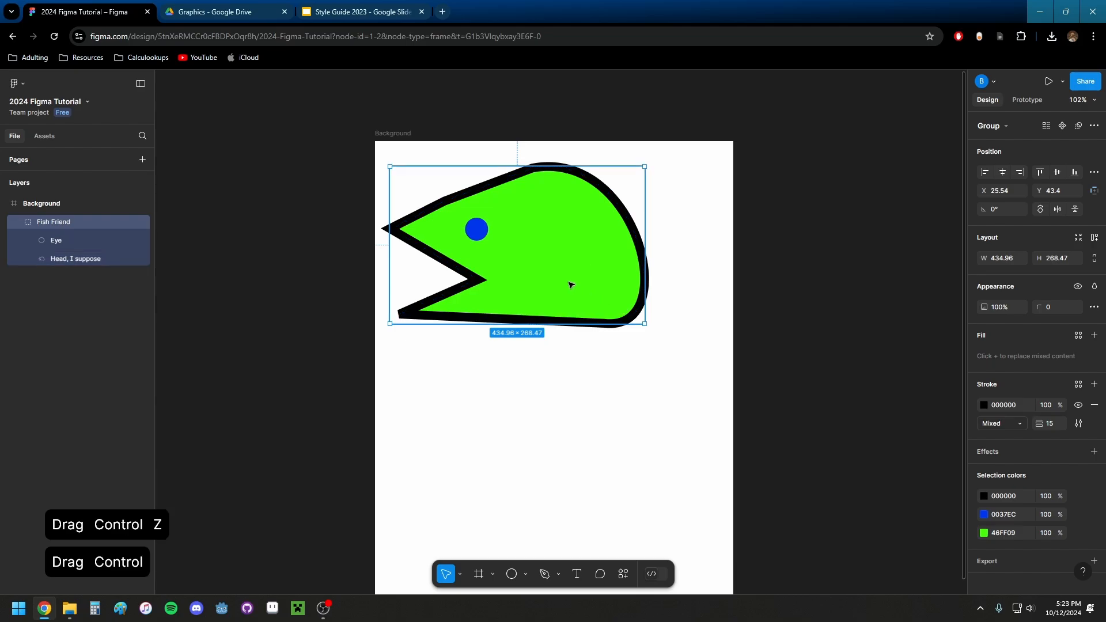
- Move the Fish Friend group to about X 89, Y 118, and open and close the Proportional Scale plugin from the plugin manager
drag(570, 284, 607, 328)
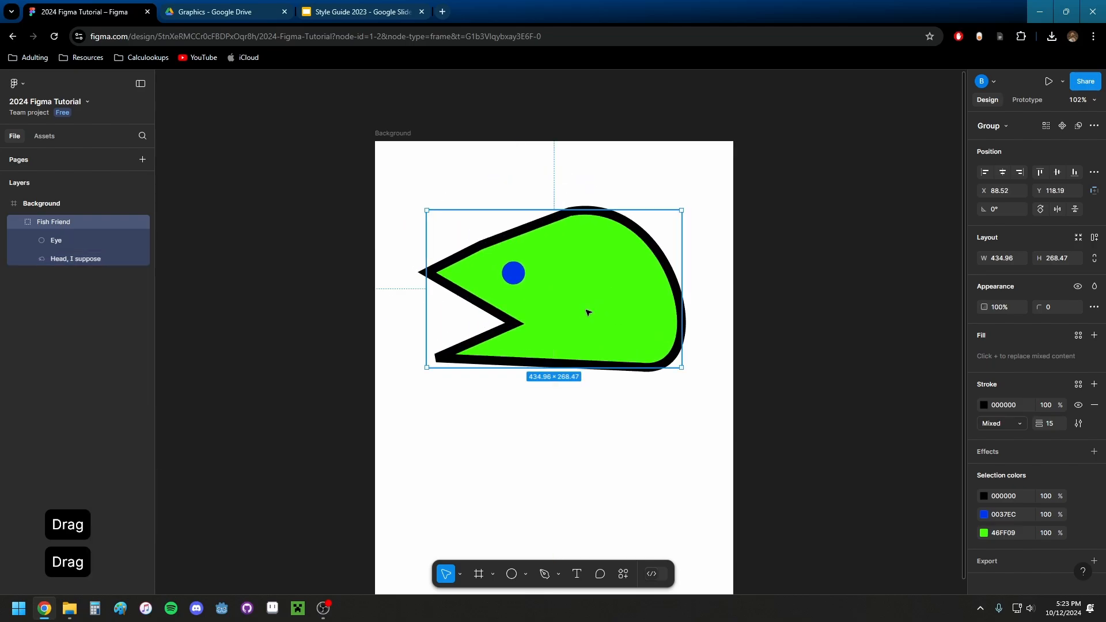
click(23, 84)
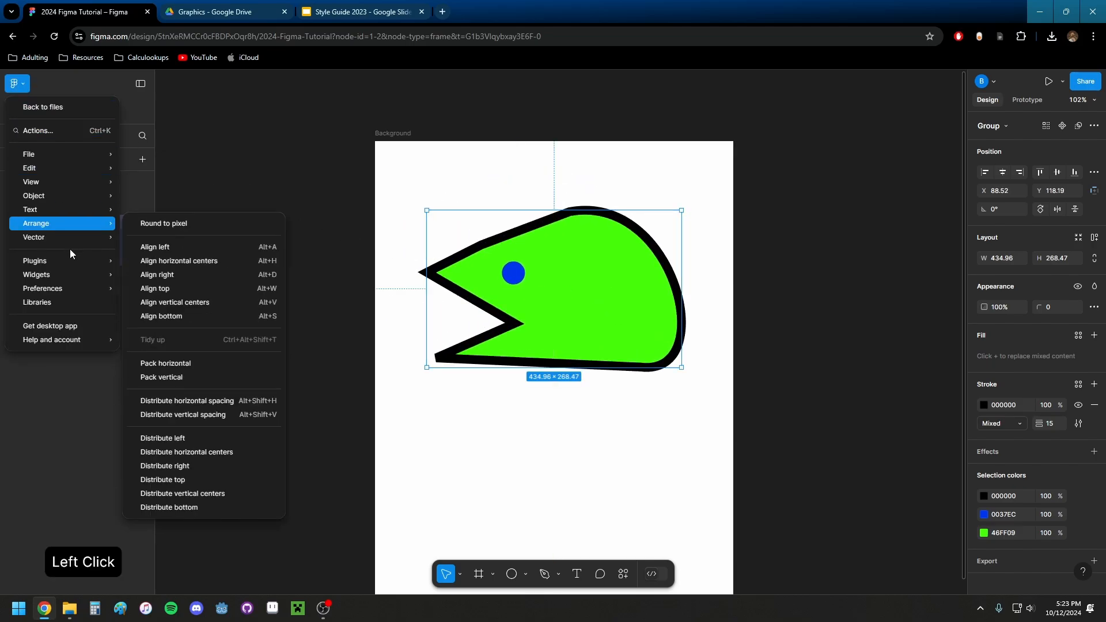
mouse_move(61, 260)
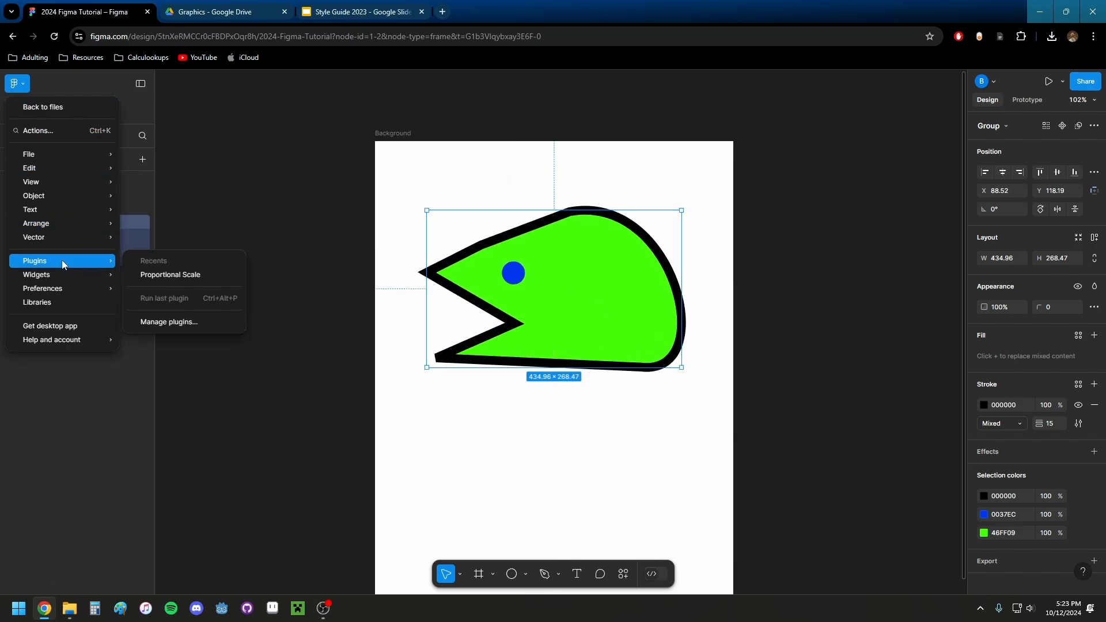
click(189, 324)
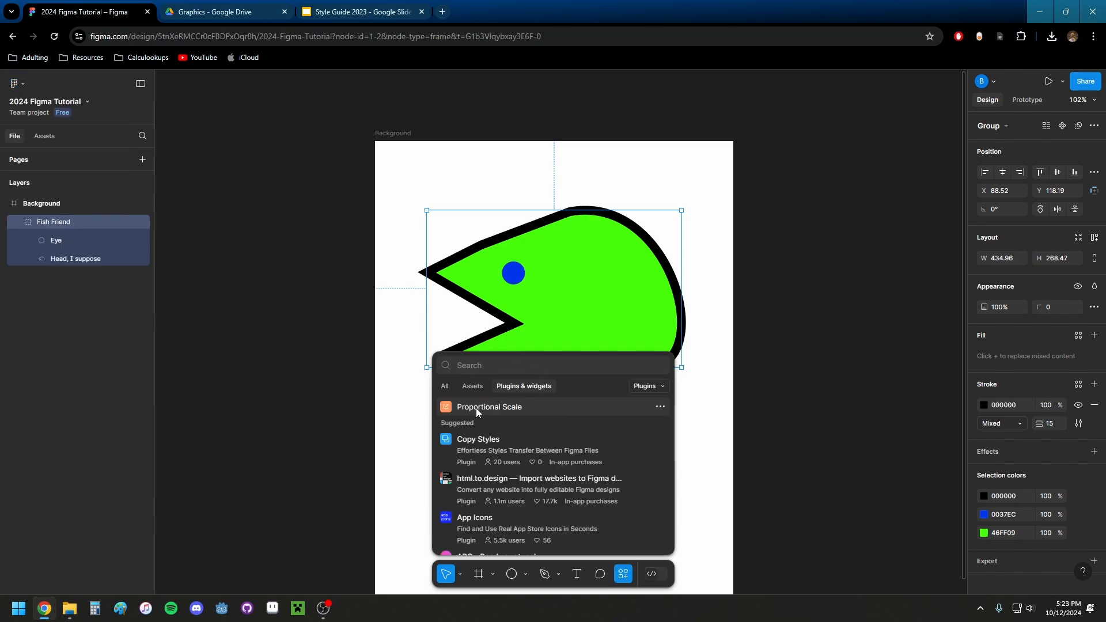
click(500, 408)
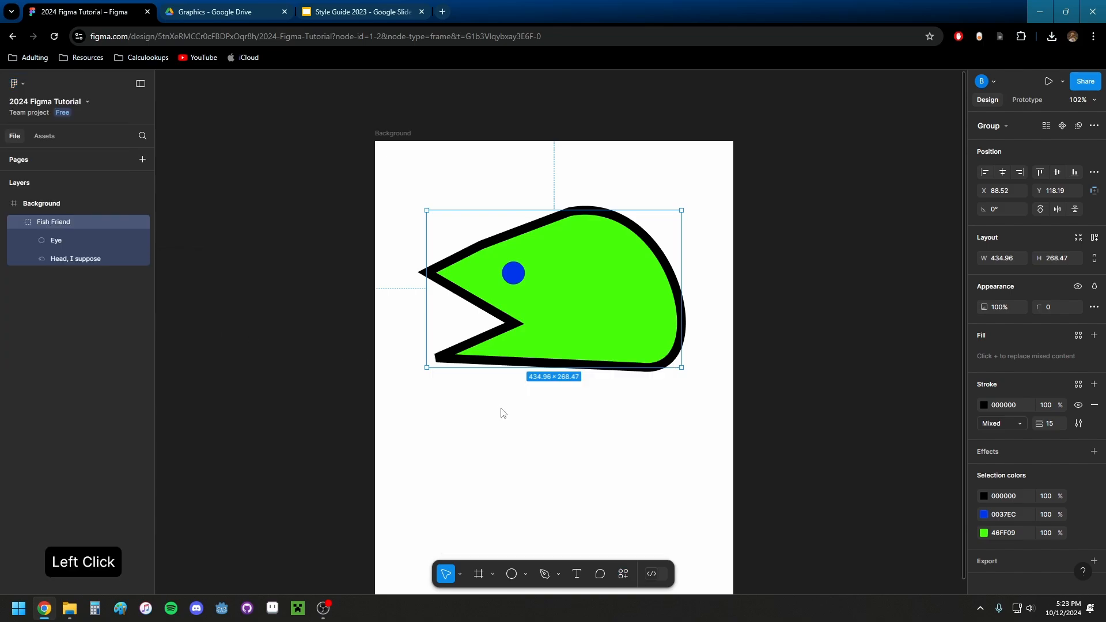
click(24, 84)
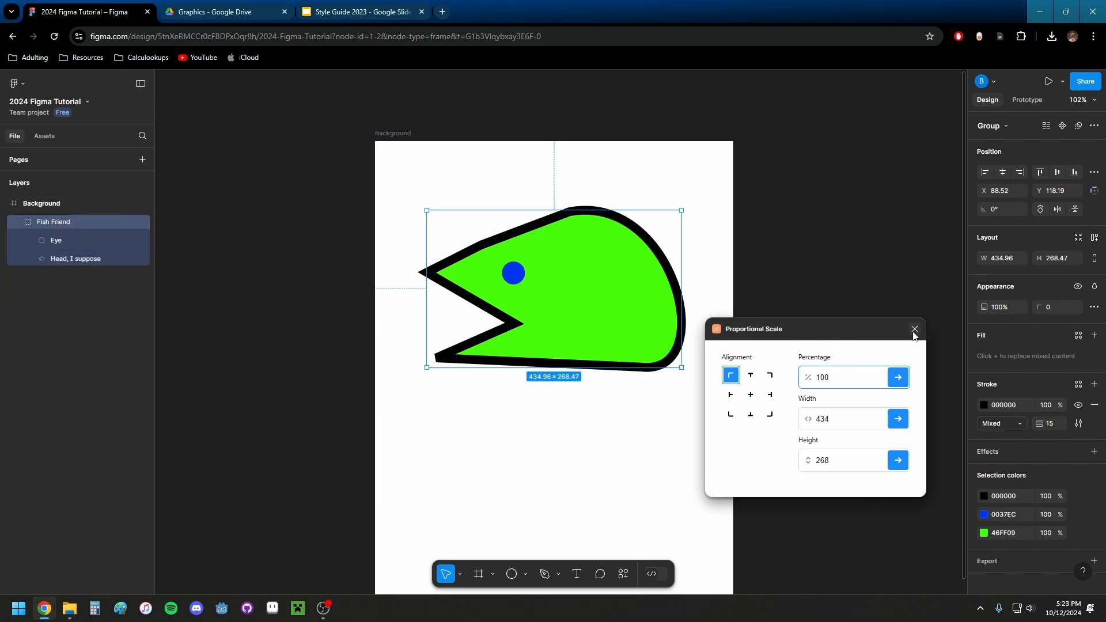
click(914, 329)
- Scale the Fish Friend group to 50 percent with the recently used Proportional Scale plugin
click(27, 82)
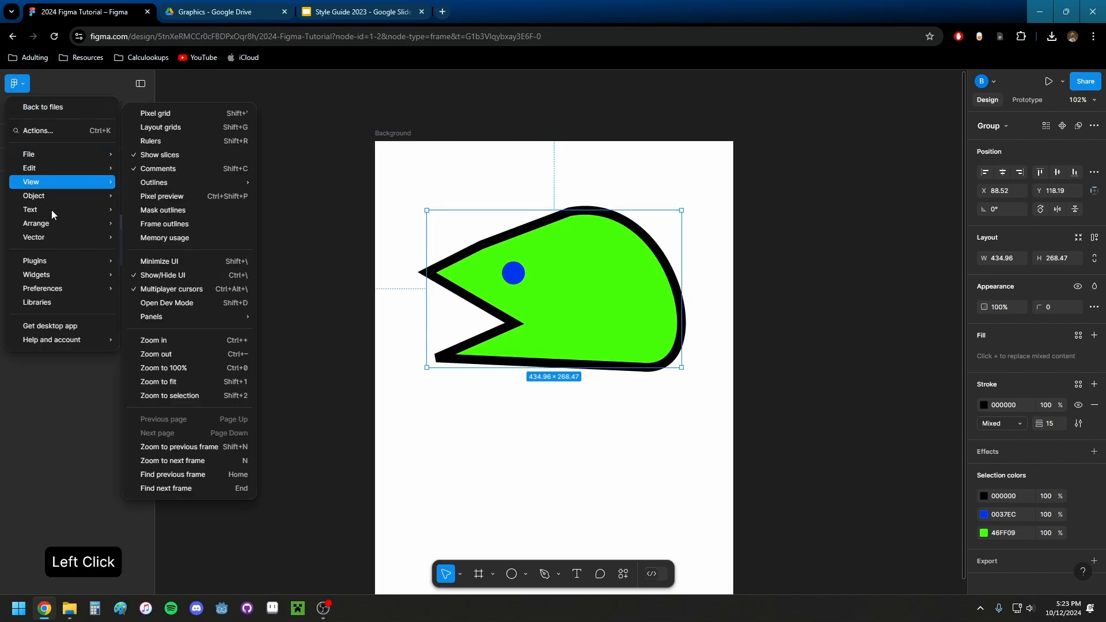
mouse_move(56, 262)
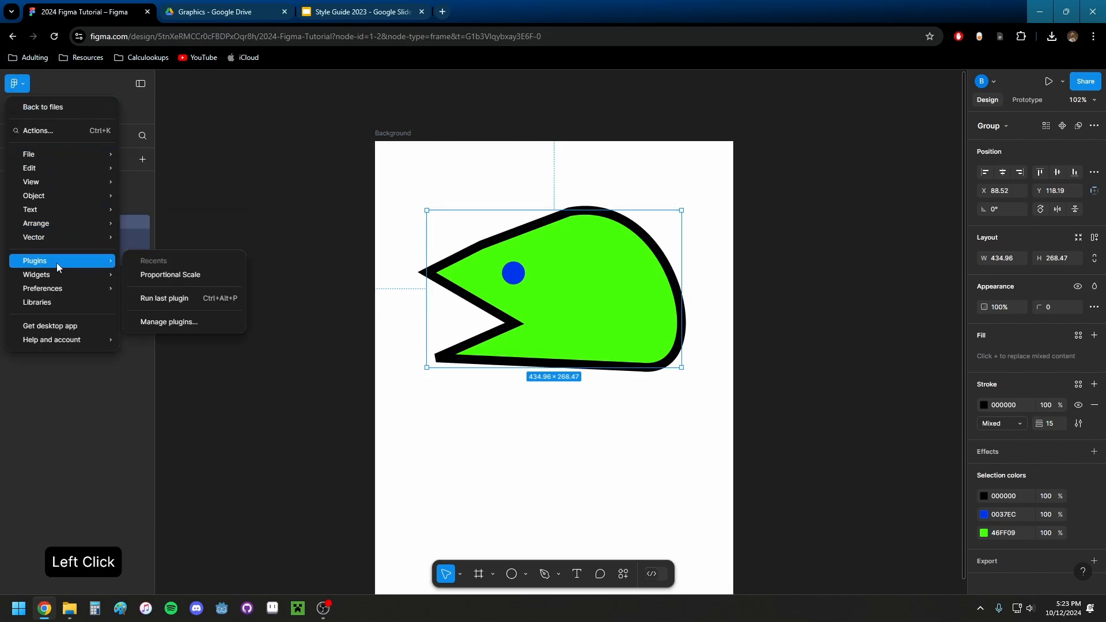
click(166, 275)
drag(557, 325, 451, 286)
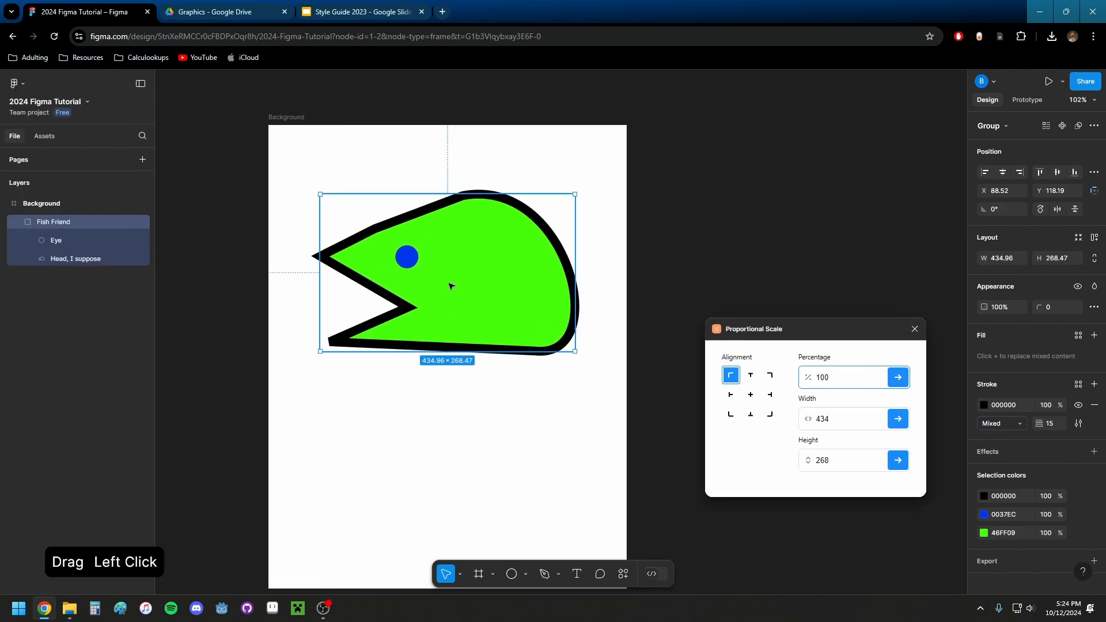
scroll(451, 286, up, 2)
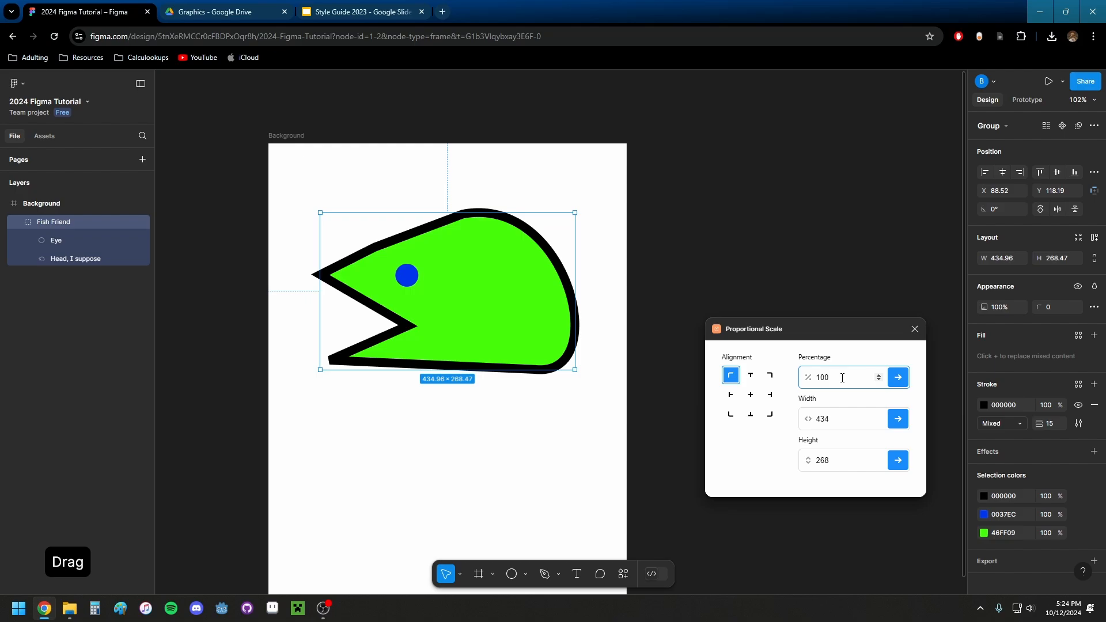
click(813, 380)
text(50)
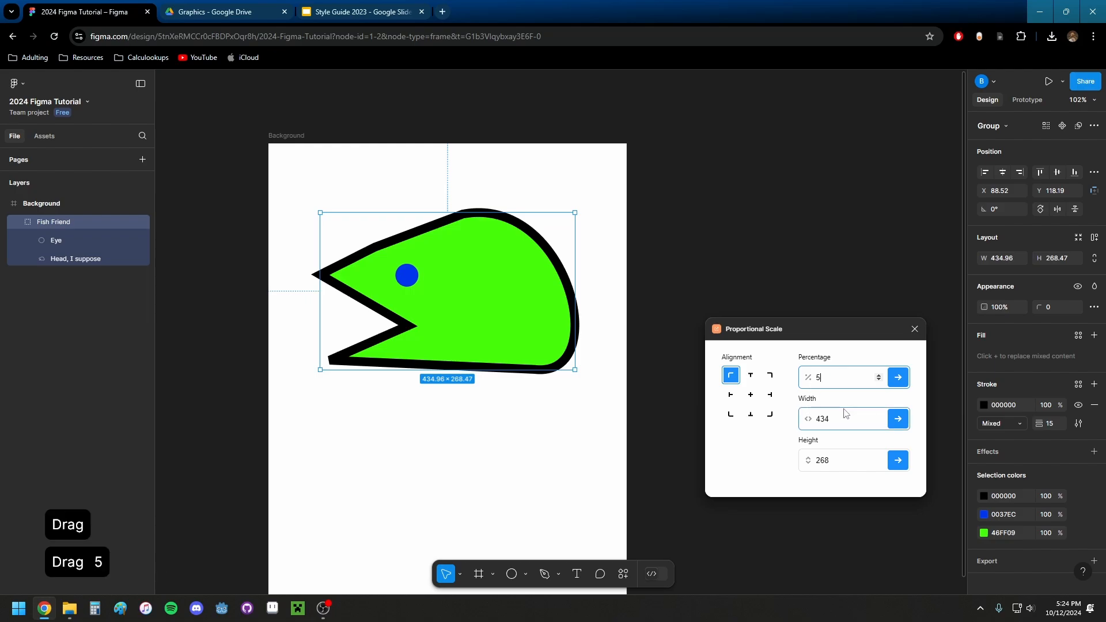
click(898, 377)
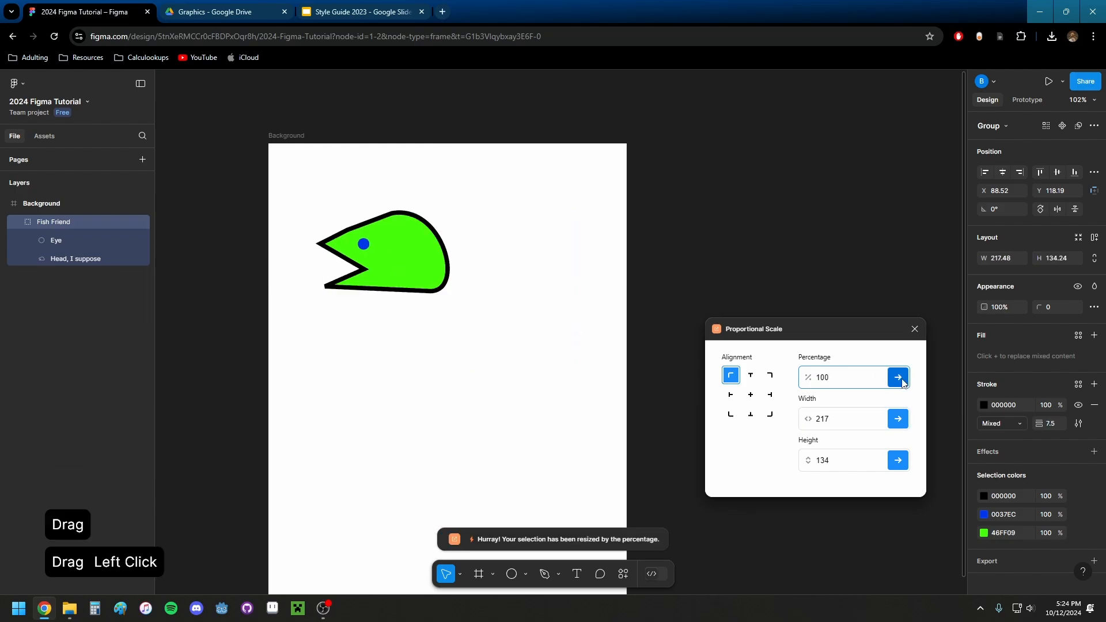
ctrl+scroll(364, 246, up, 1)
ctrl+scroll(364, 246, up, 5)
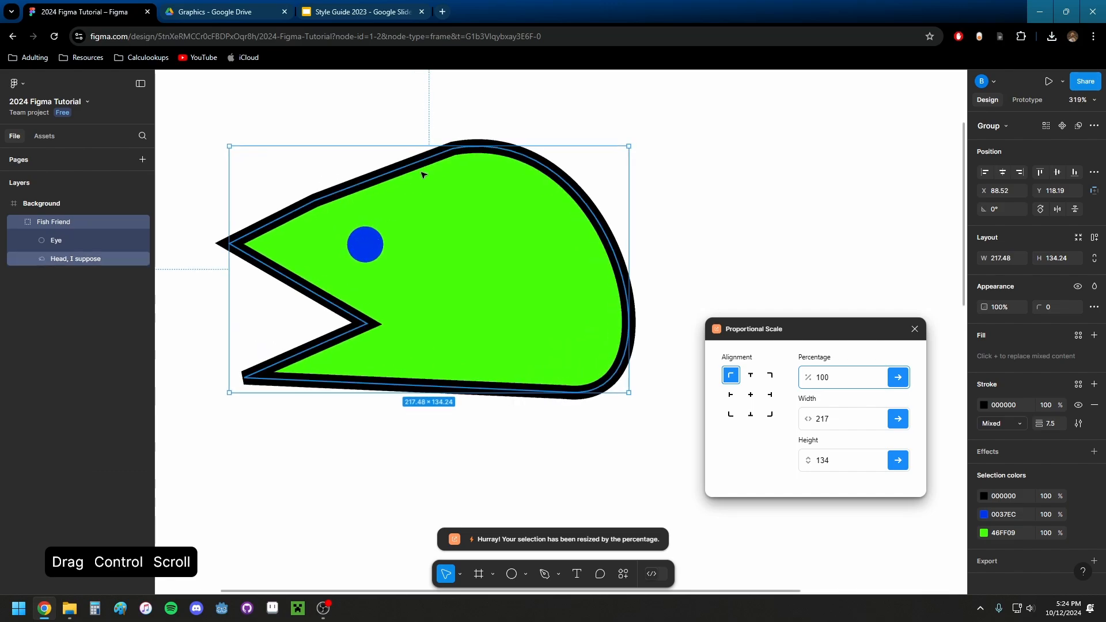
- Close the Proportional Scale plugin and move the Fish Friend group to about X 244, Y 164
click(914, 330)
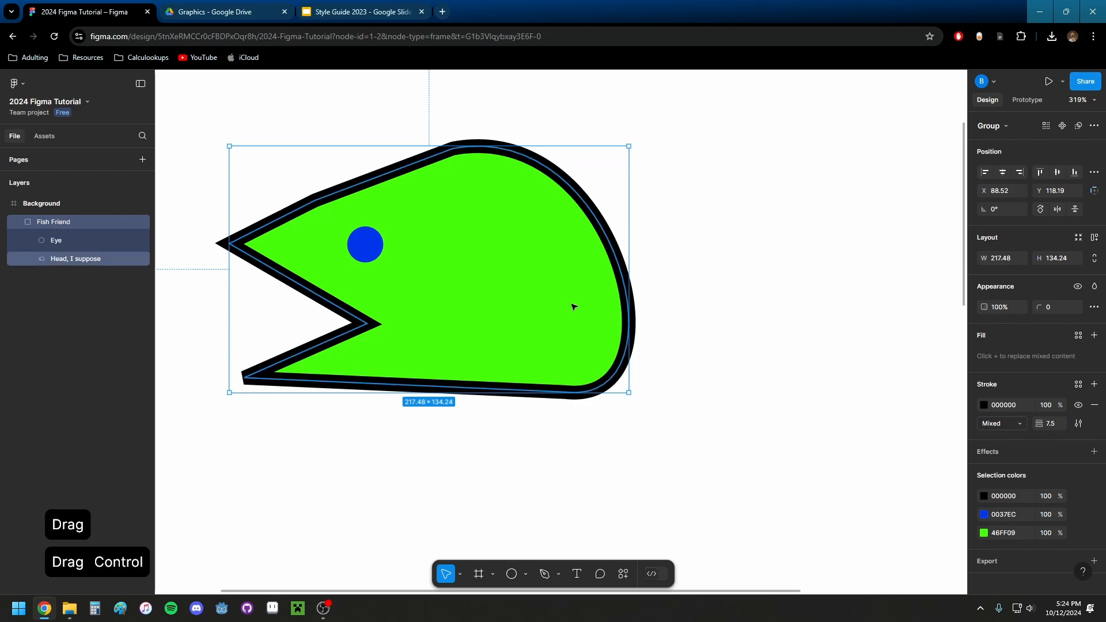
ctrl+scroll(567, 305, down, 5)
ctrl+scroll(563, 303, down, 1)
drag(580, 278, 588, 304)
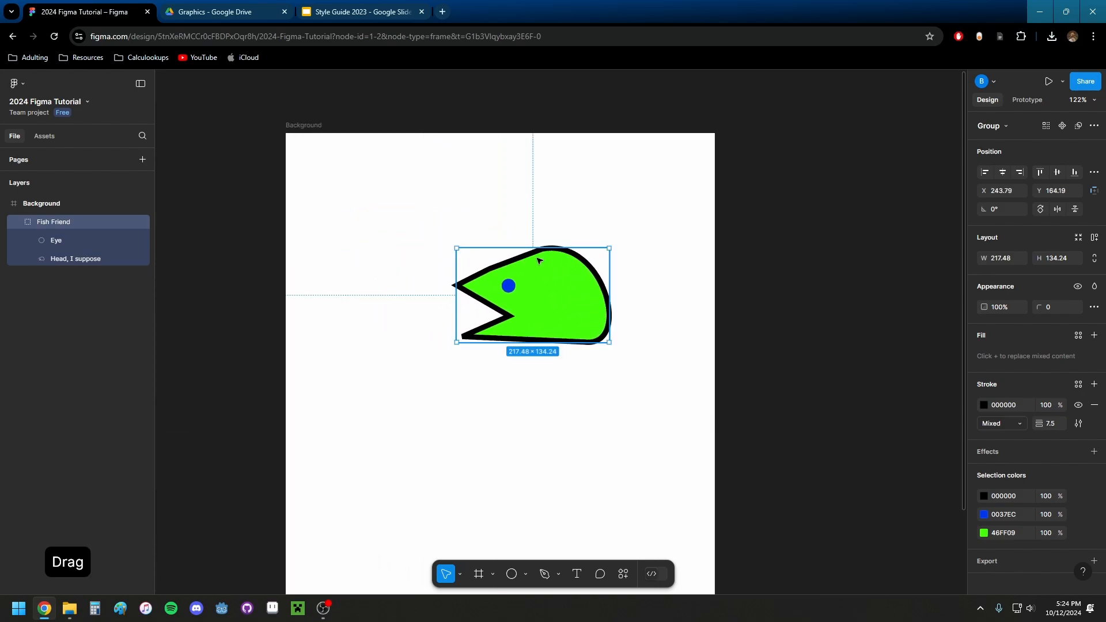
- Try stretching the Fish Friend group upward from its top edge, and undo the stretch
ctrl+scroll(538, 257, up, 5)
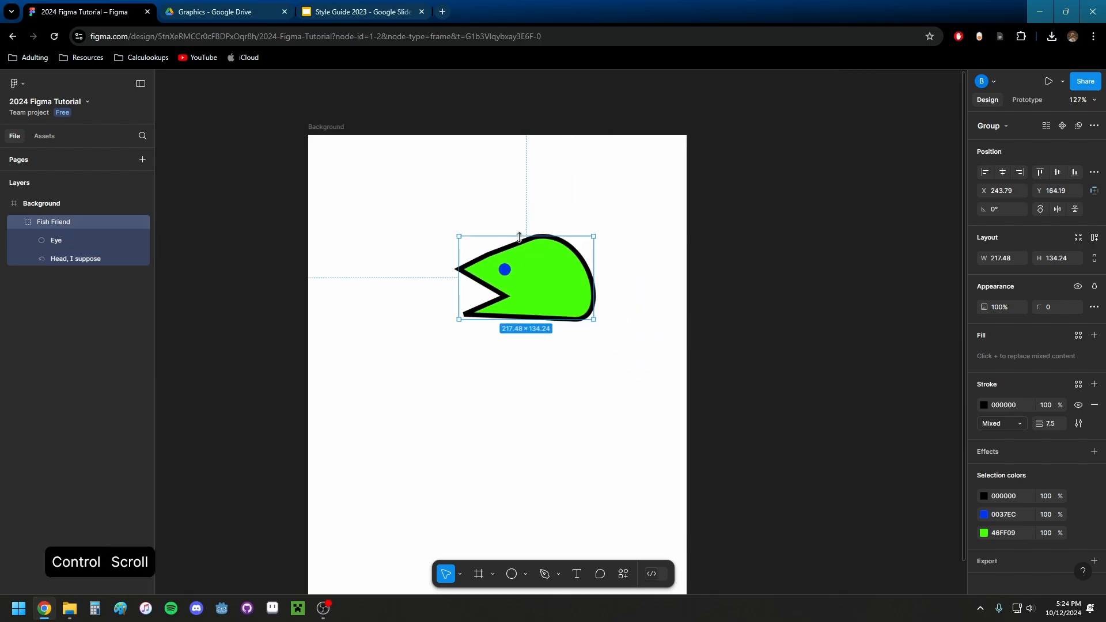
ctrl+scroll(515, 238, down, 5)
drag(519, 233, 519, 172)
key(ctrl+z)
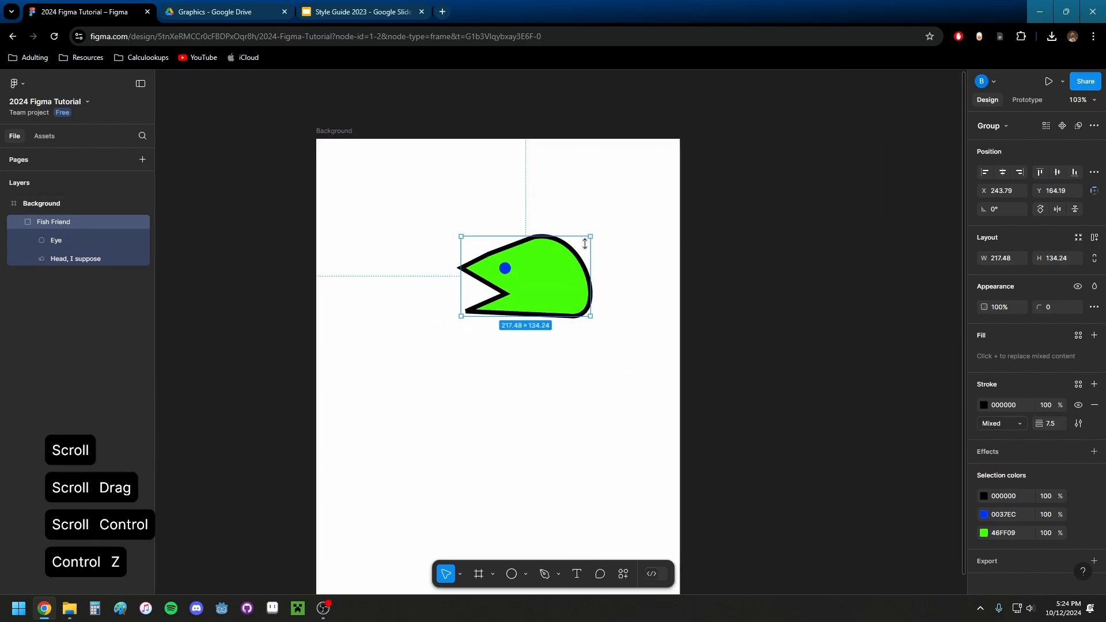
- Shrink the Fish Friend group to 30 percent using the Proportional Scale plugin
click(17, 82)
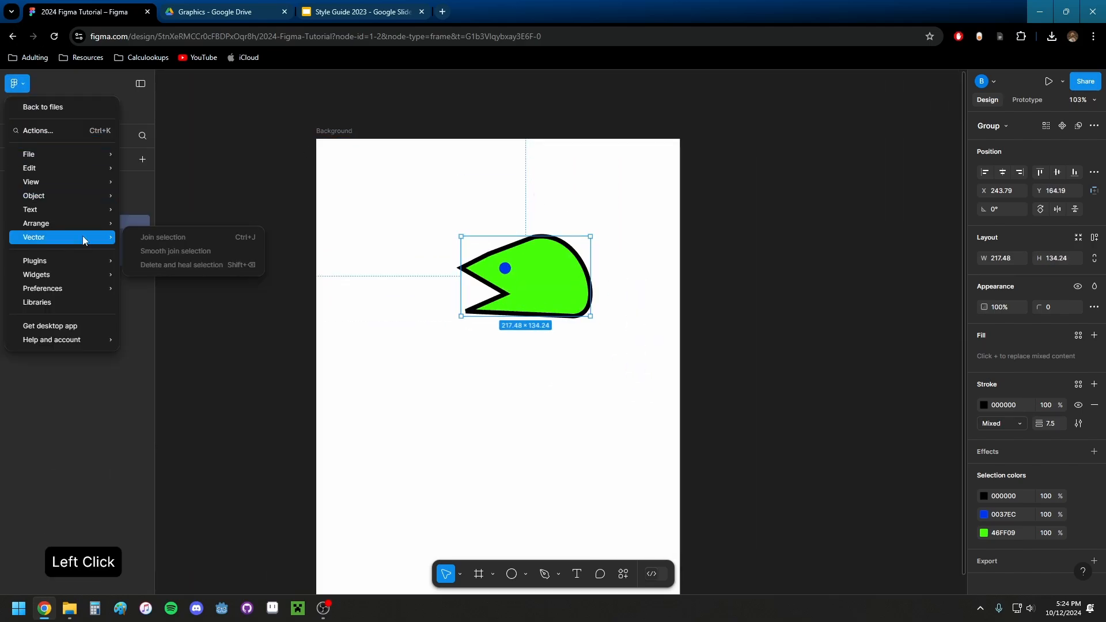
mouse_move(86, 261)
click(177, 276)
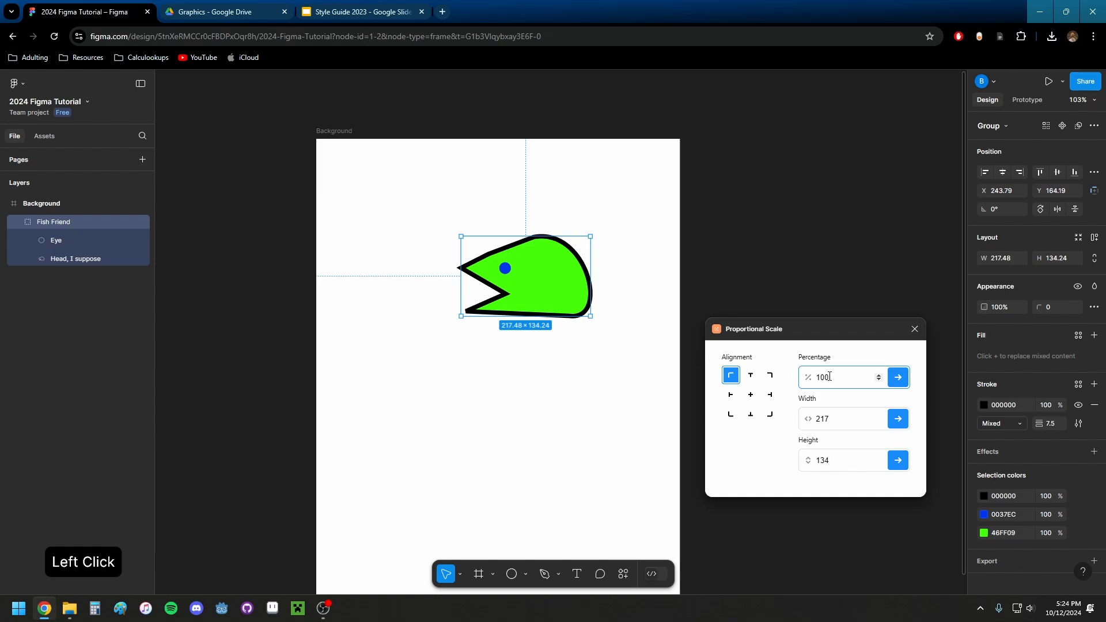
text(30)
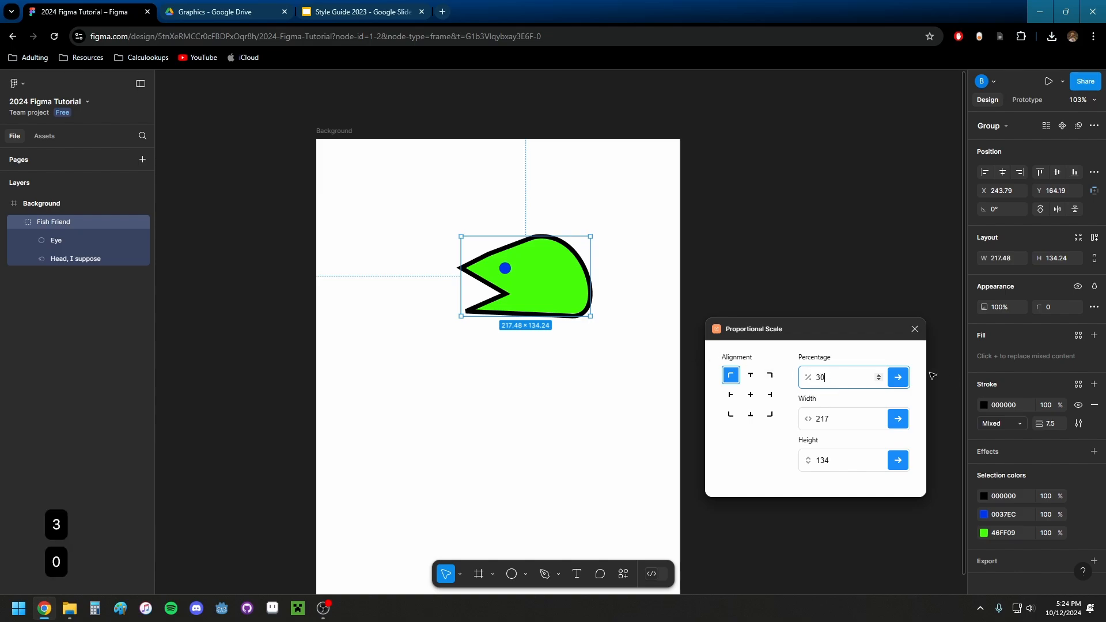
click(898, 377)
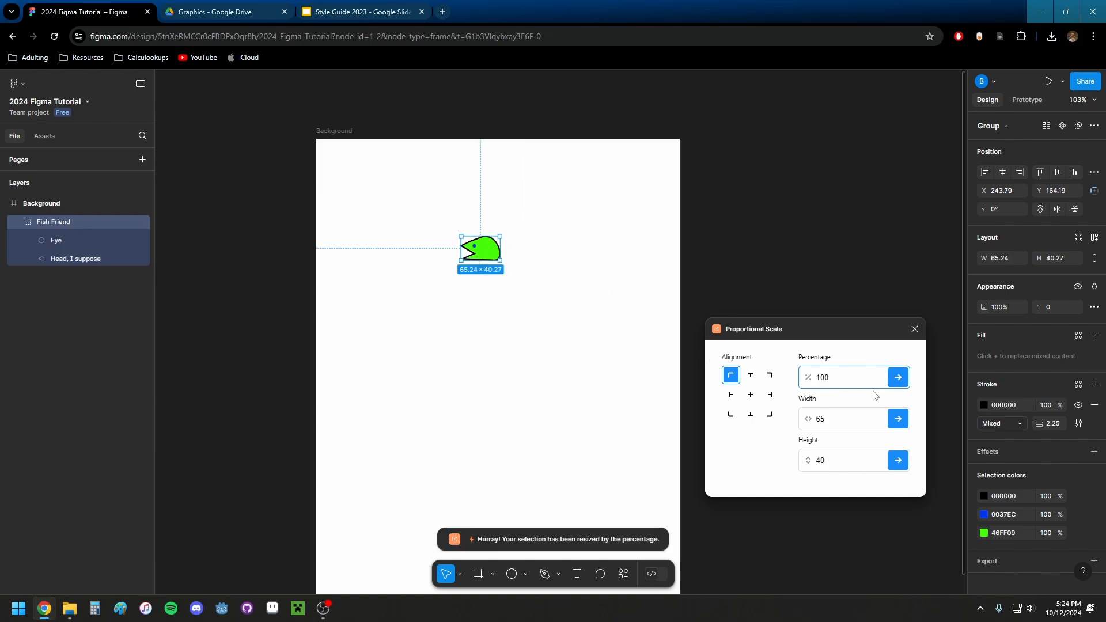
- Enlarge the Fish Friend group by 300 percent with Proportional Scale, and close the plugin
drag(840, 377, 800, 389)
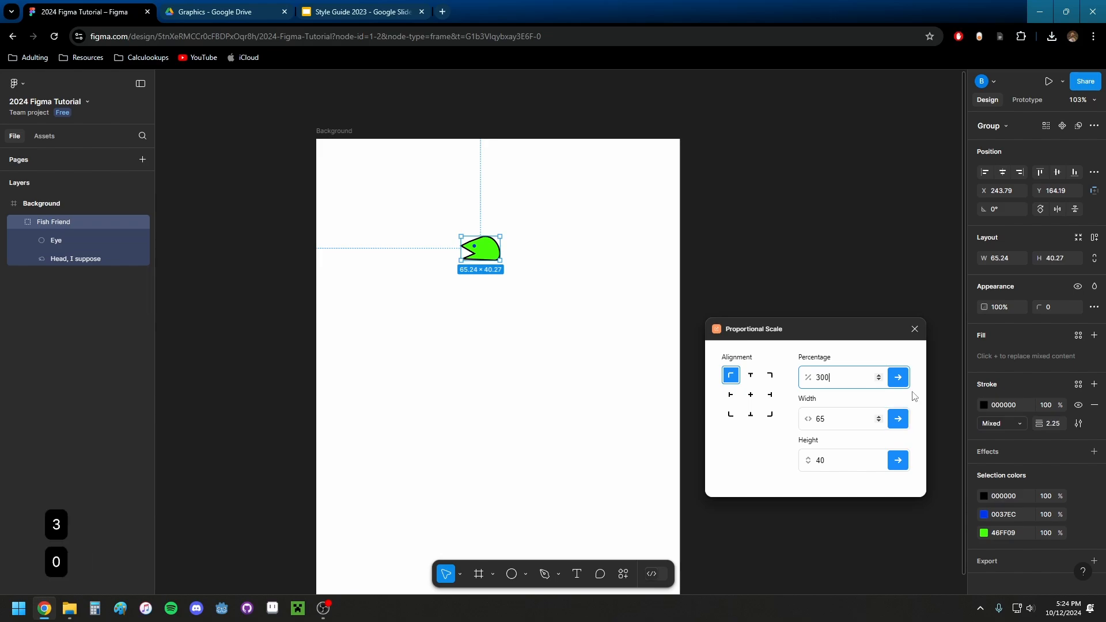
click(901, 377)
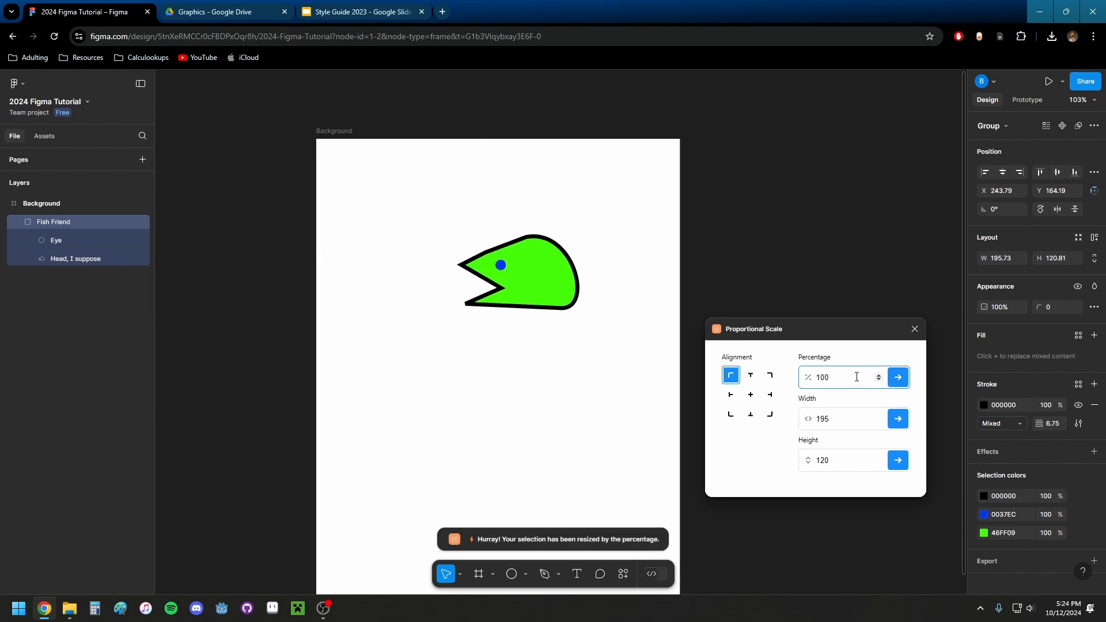
click(915, 329)
ctrl+scroll(498, 266, up, 1)
ctrl+scroll(499, 266, up, 5)
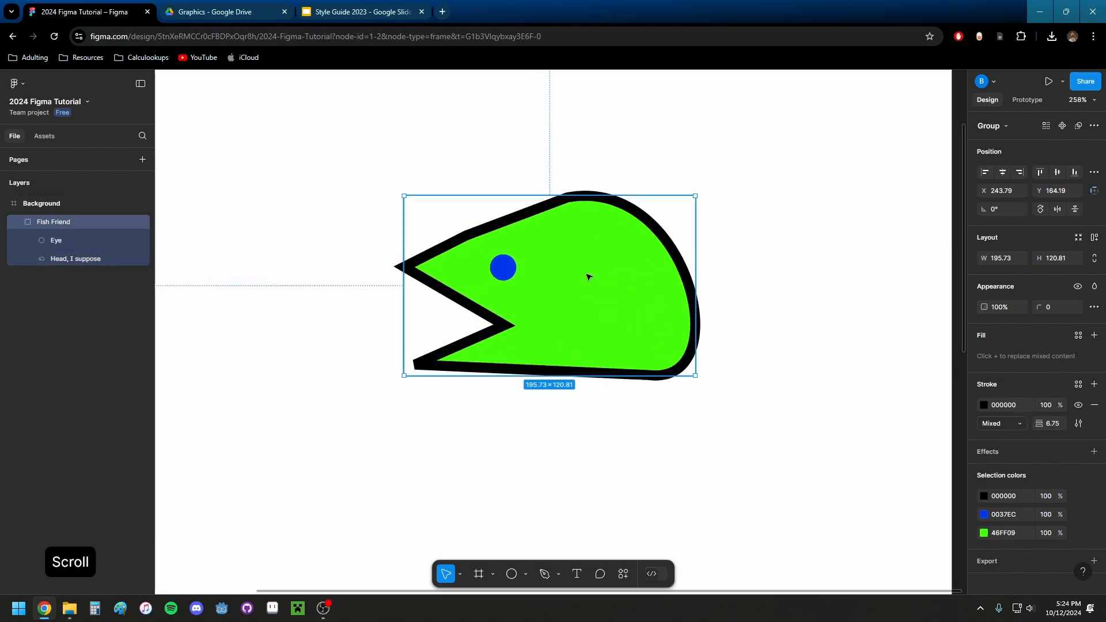
- Delete the whole Fish Friend group from the Background frame
ctrl+scroll(588, 248, down, 4)
click(628, 270)
scroll(627, 269, up, 2)
scroll(628, 270, left, 2)
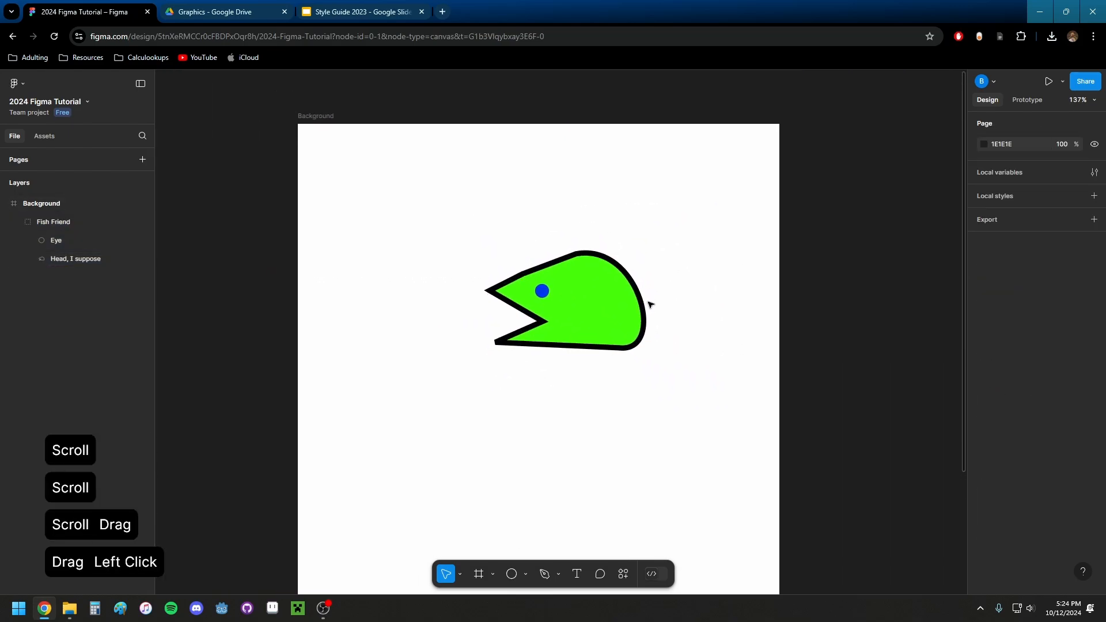
drag(649, 304, 370, 350)
key(Delete)
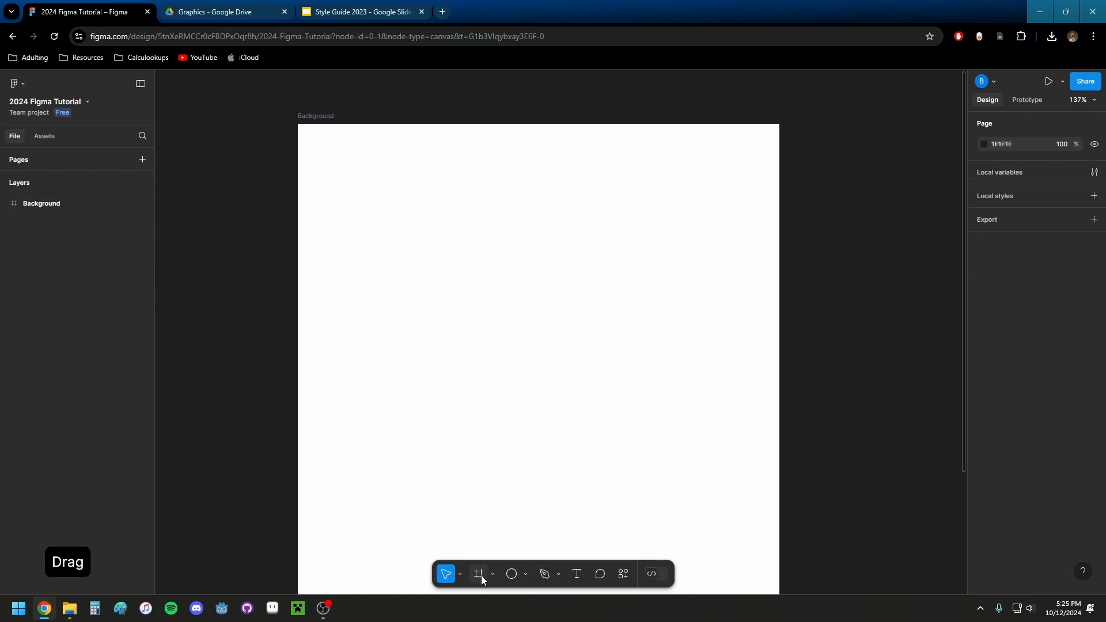
- Draw a closed eight-point zigzag outline about 342 × 244 in the Background frame with the Pen tool
click(525, 575)
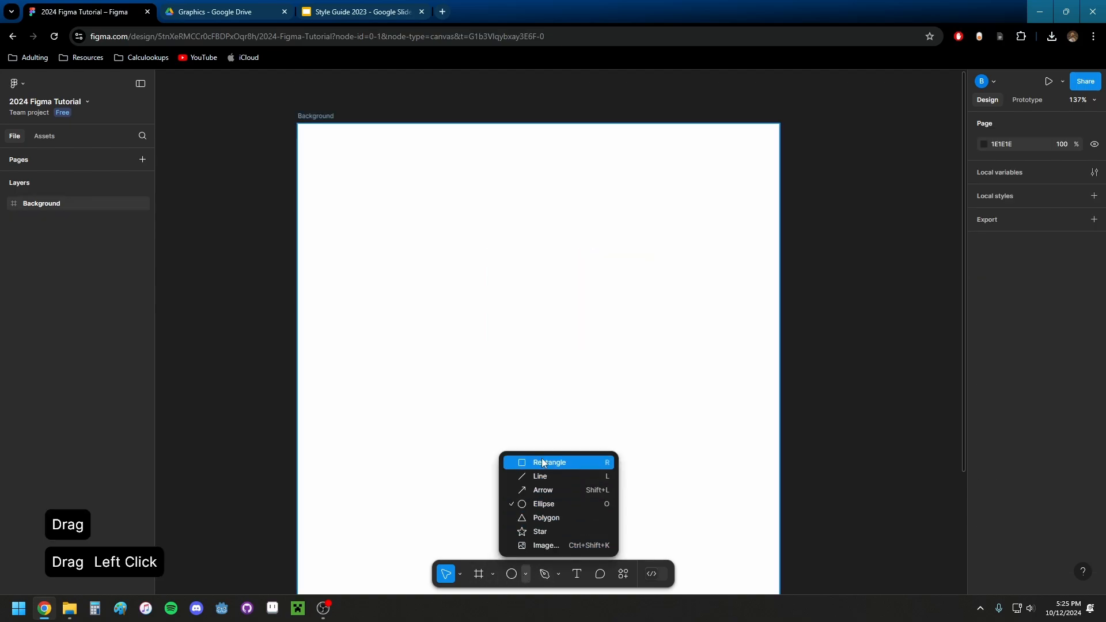
click(545, 573)
click(383, 292)
click(450, 301)
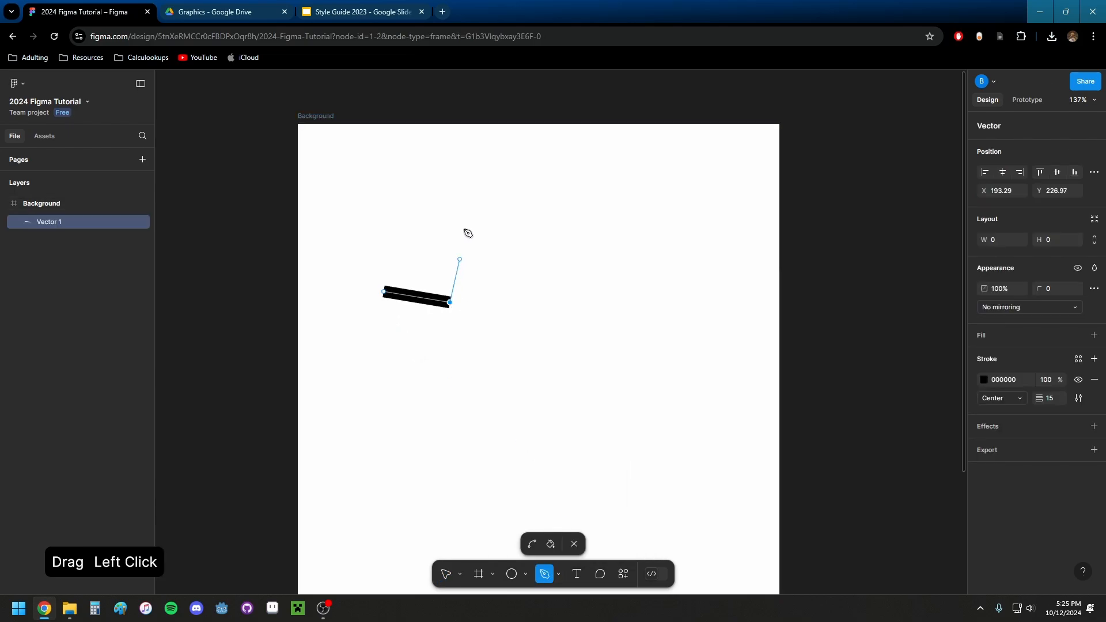
click(462, 183)
click(651, 196)
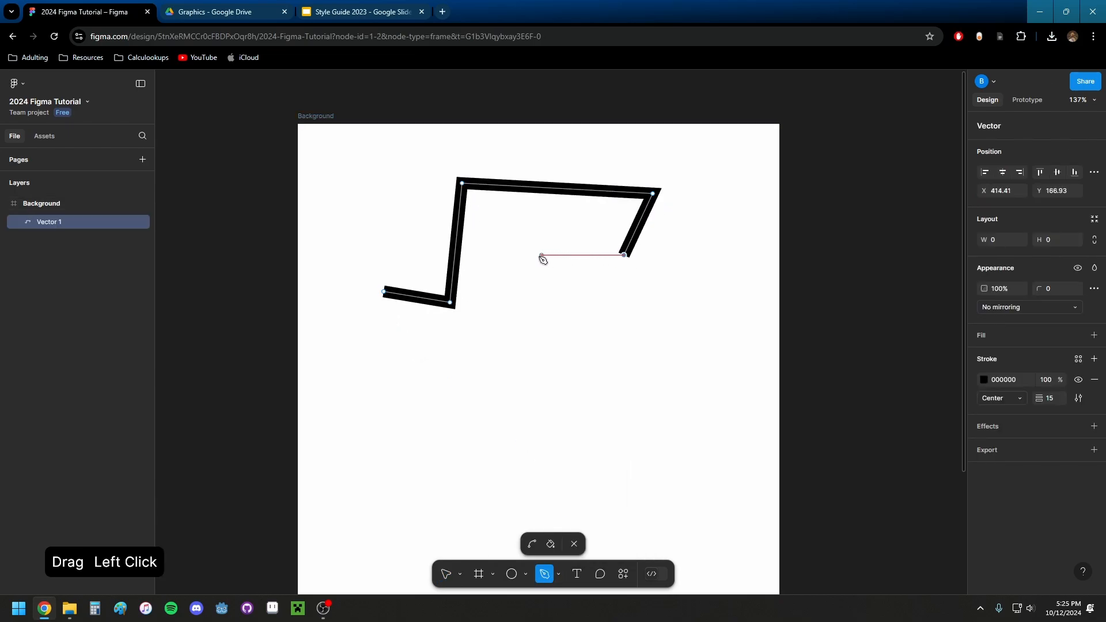
click(507, 251)
click(493, 376)
click(438, 368)
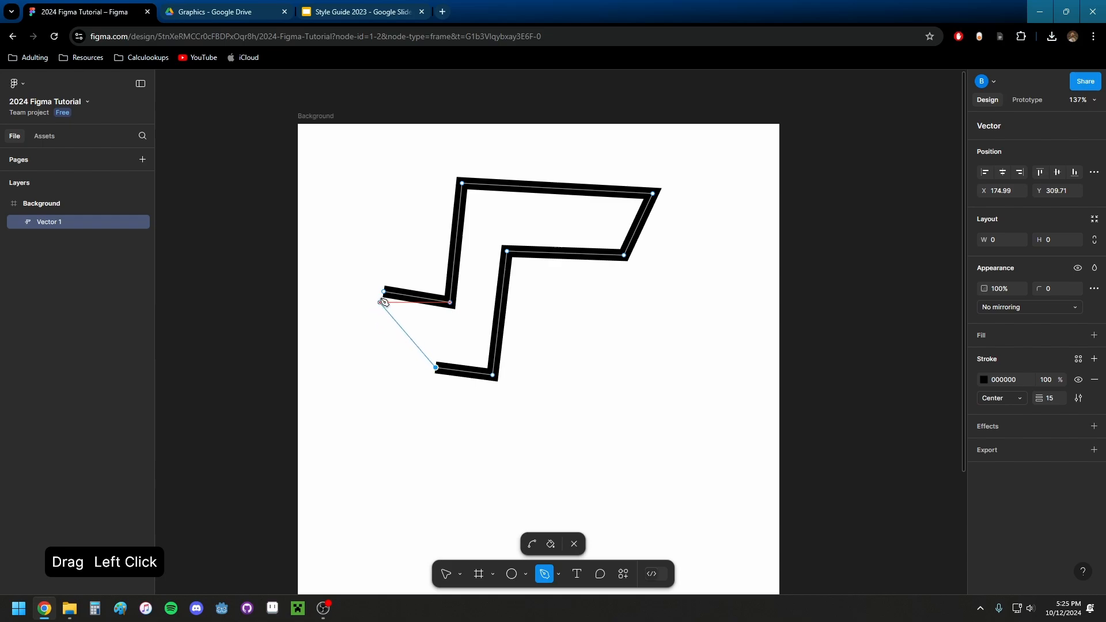
click(384, 293)
key(Escape)
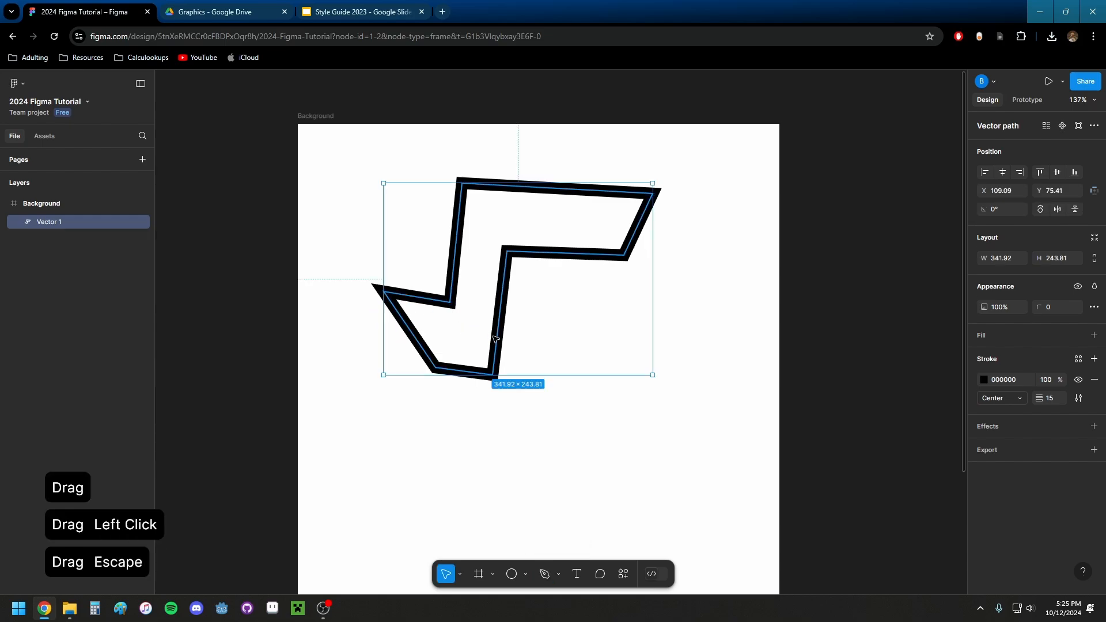
- Draw a second closed outline with six points, shaped like a numeral 1, just right of the zigzag shape with the Pen tool
drag(588, 331, 577, 337)
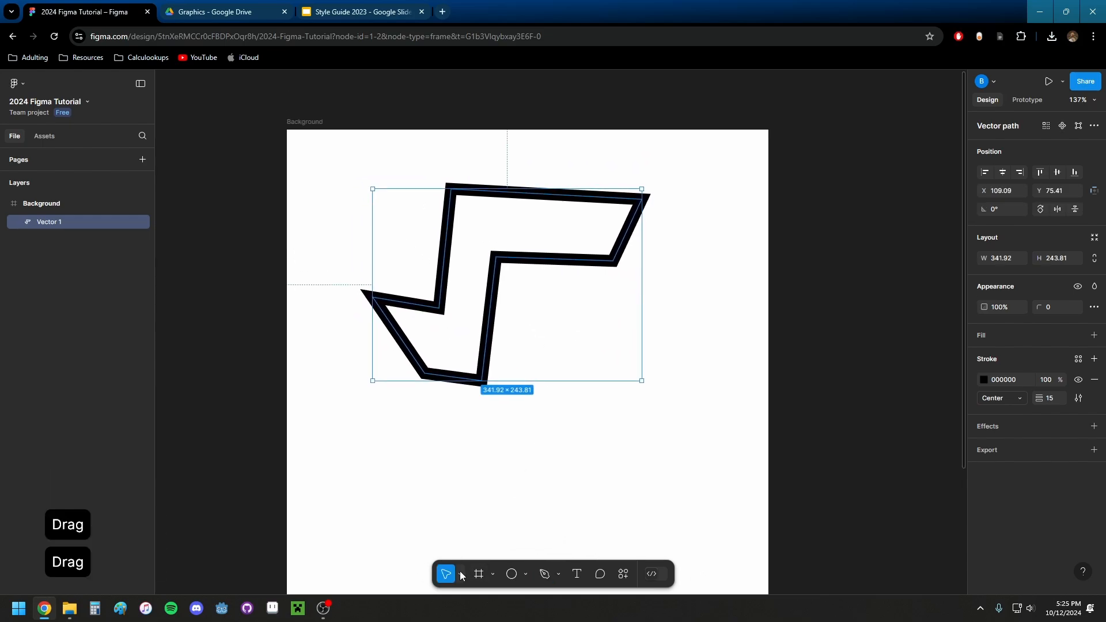
click(544, 574)
drag(664, 338, 589, 368)
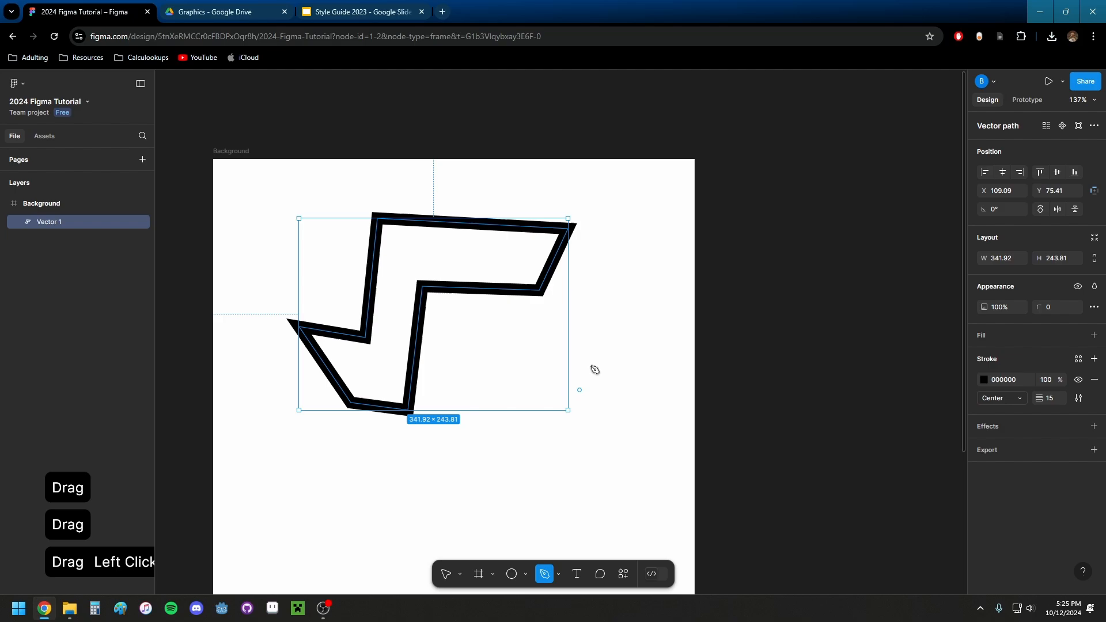
click(603, 237)
click(569, 304)
click(603, 306)
click(597, 434)
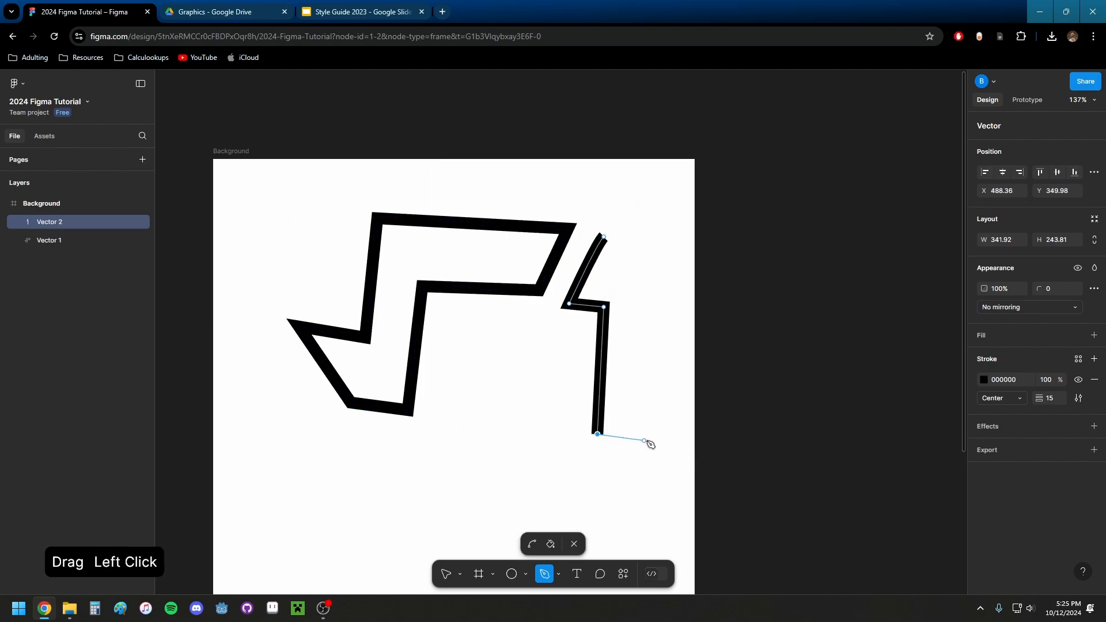
click(648, 237)
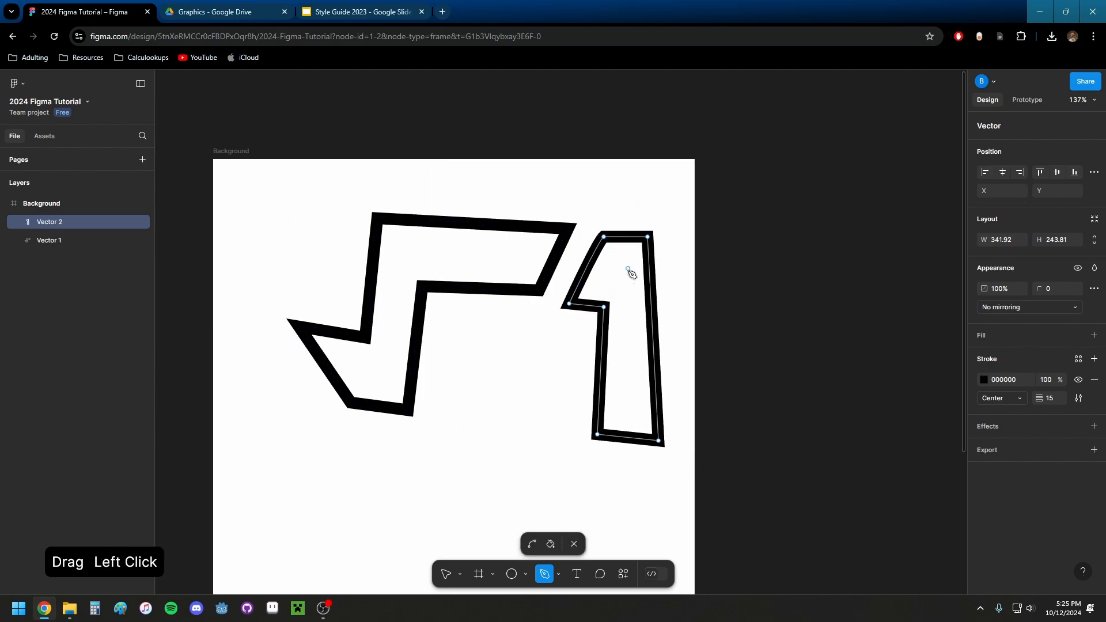
- Draw a small closed four-point outline about 98 × 56 between the zigzag and the numeral 1 with the Pen tool
key(Escape)
click(544, 574)
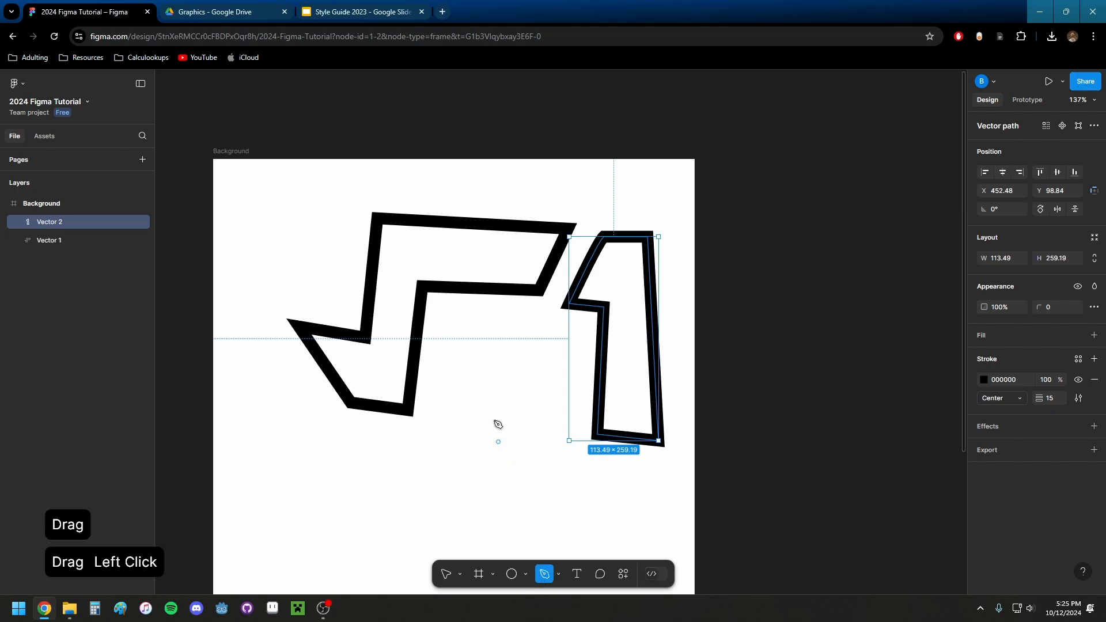
click(493, 346)
drag(487, 376, 516, 384)
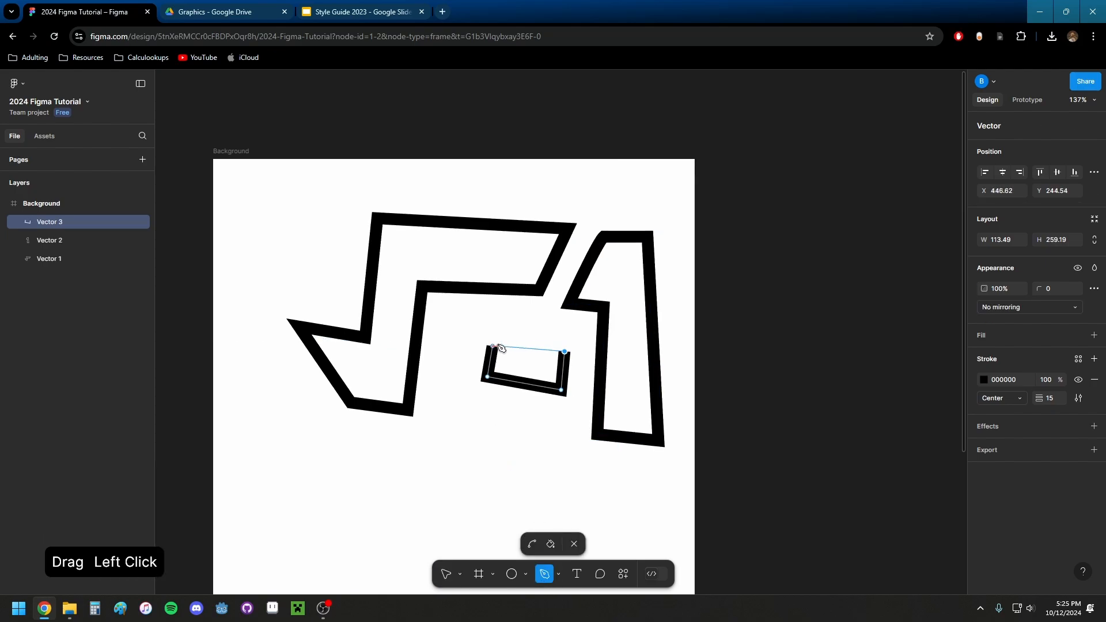
key(Escape)
- Move the zigzag shape to X 76.15, Y 98.84 so its top is level with the numeral 1 shape
drag(610, 321, 654, 281)
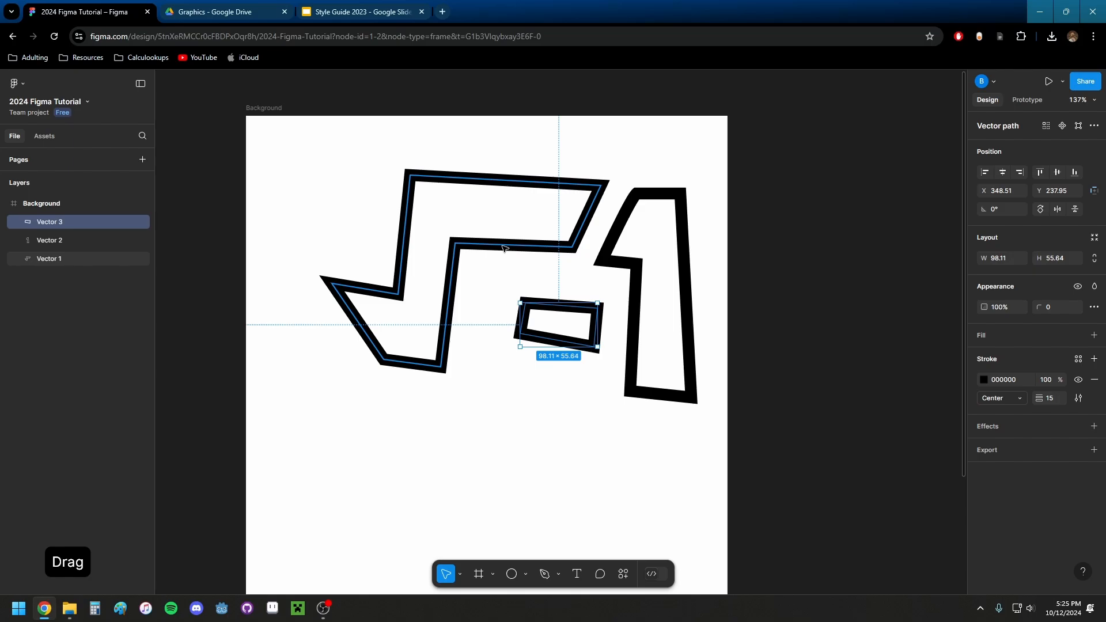
drag(502, 247, 477, 267)
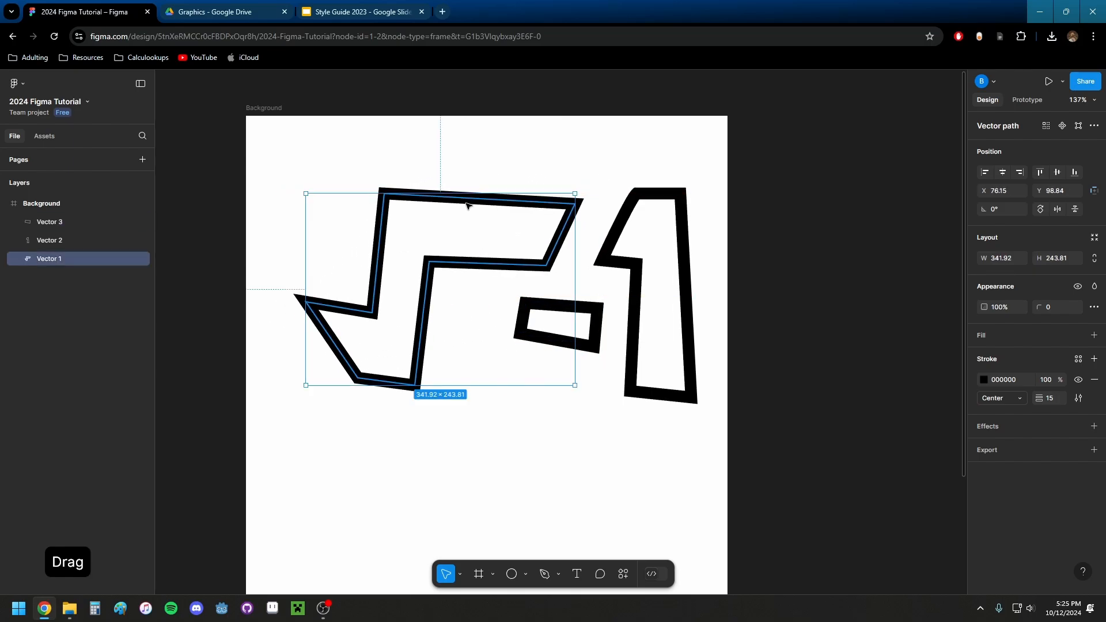
- Edit the zigzag's upper points so its top and inner edges are horizontal and its outer right edge is vertical at X 360.02
double_click(464, 201)
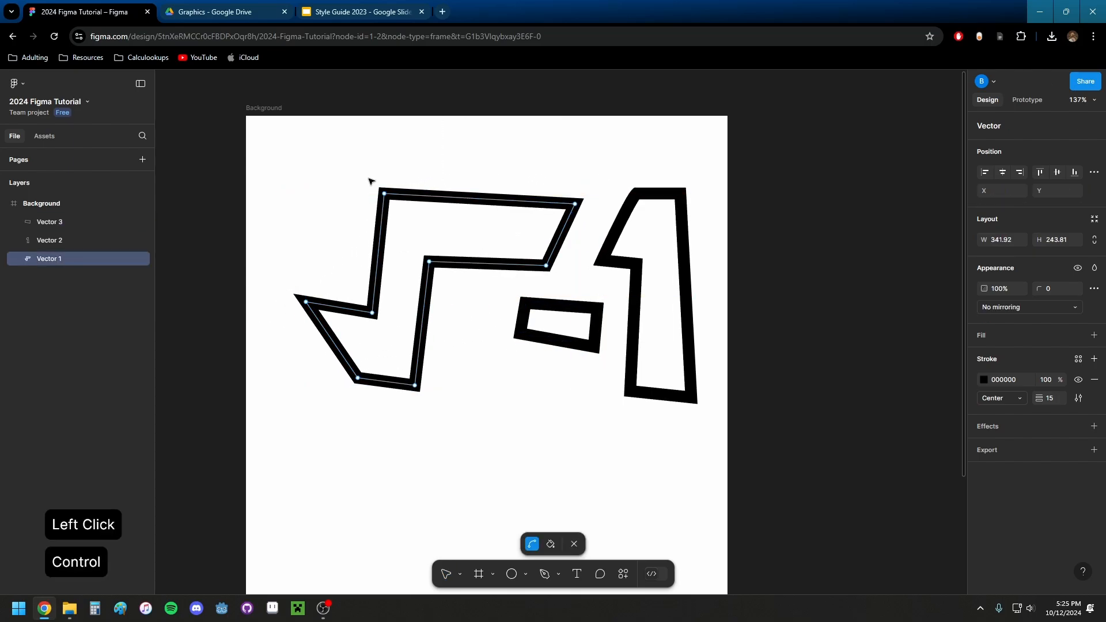
scroll(375, 185, up, 5)
scroll(386, 184, up, 5)
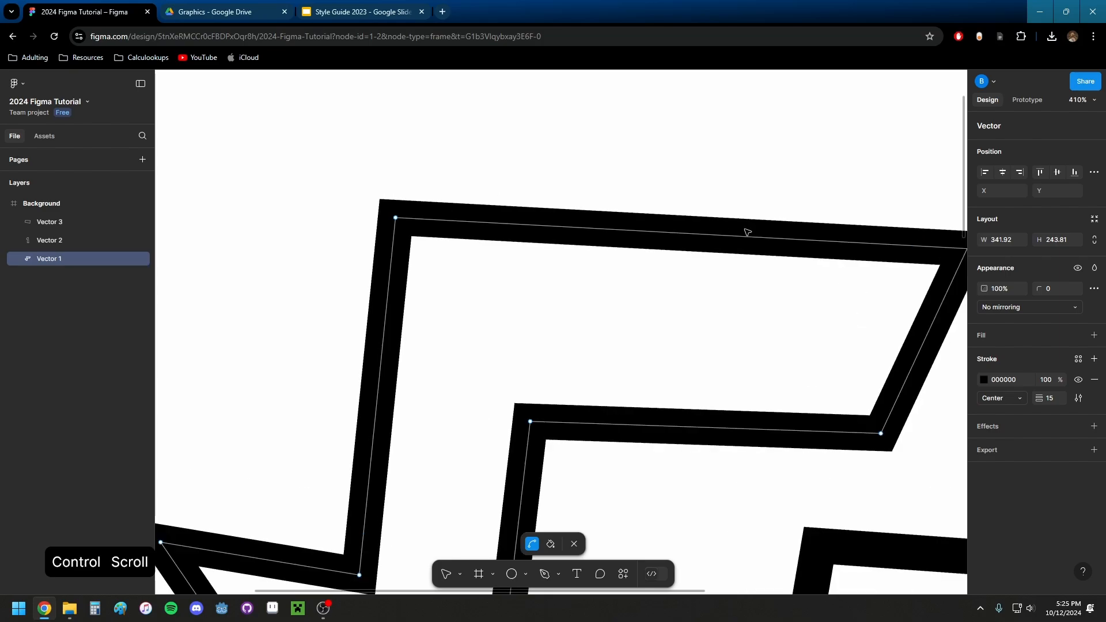
scroll(747, 231, down, 4)
drag(879, 242, 663, 197)
click(662, 231)
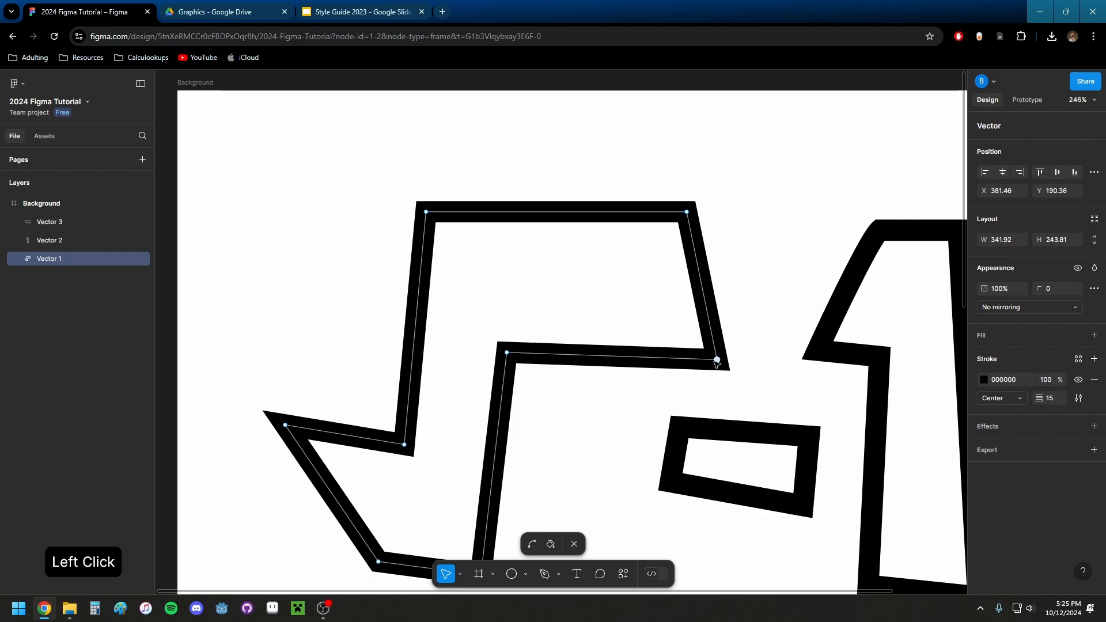
drag(716, 360, 688, 345)
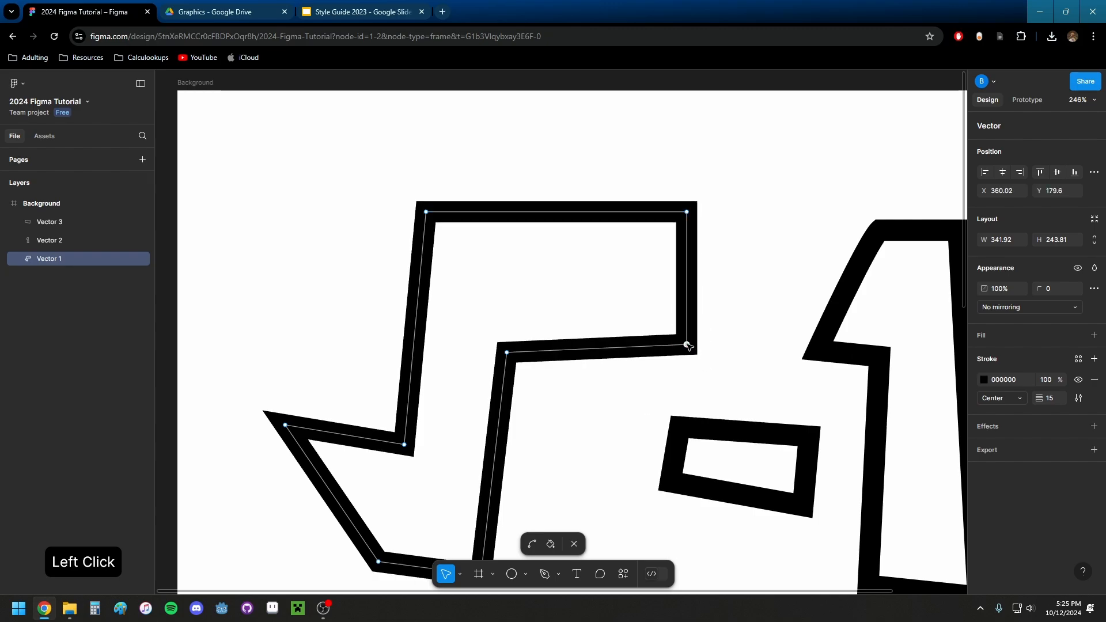
drag(506, 352, 508, 344)
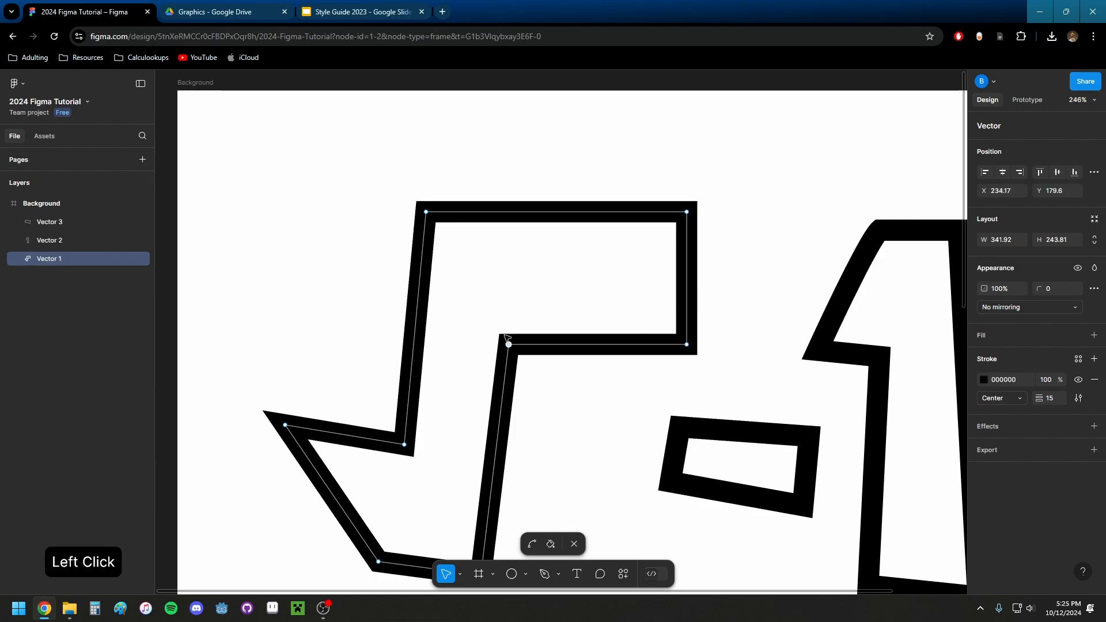
- Align the zigzag's lower points so its legs are vertical at X 175.72 and 234.17, its lower edges horizontal and its tip at X 82.67
drag(443, 382, 445, 322)
drag(482, 515, 510, 514)
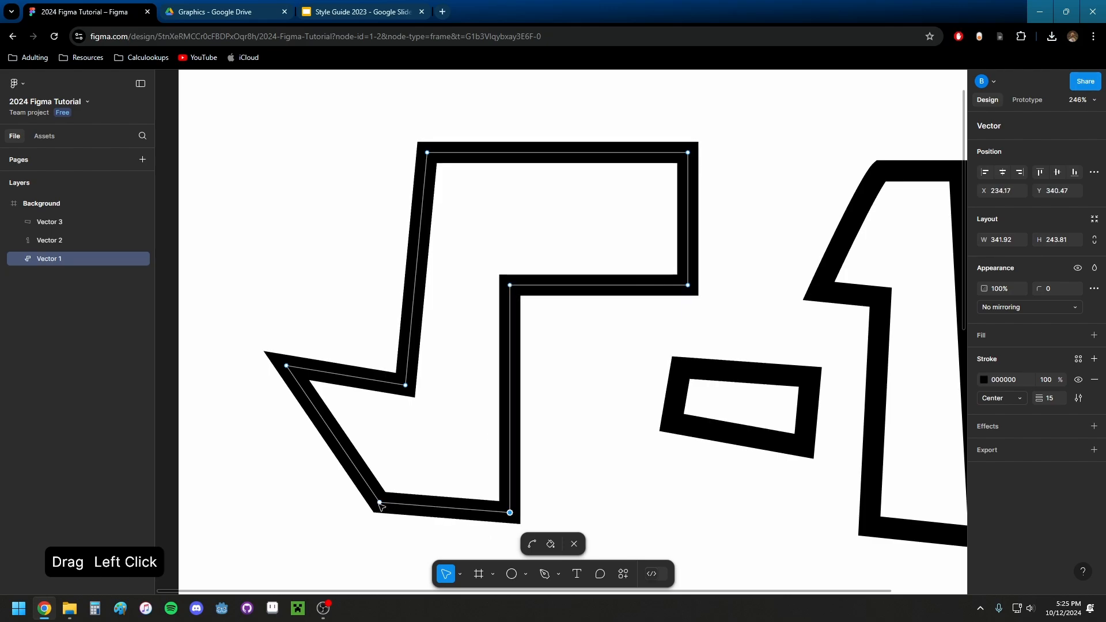
drag(405, 384, 427, 380)
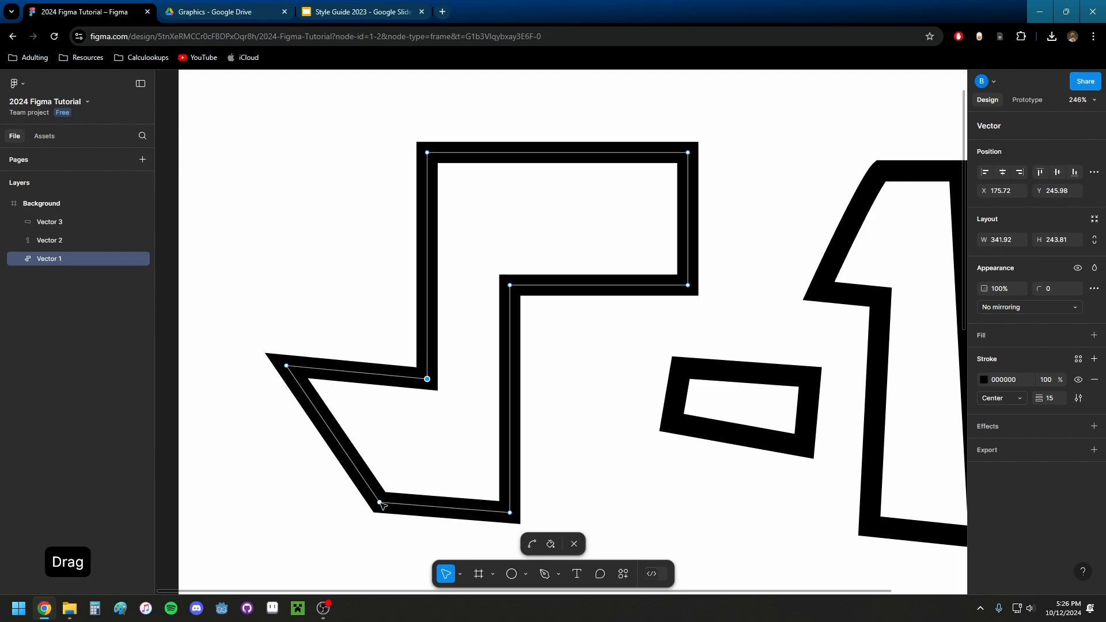
drag(380, 503, 434, 521)
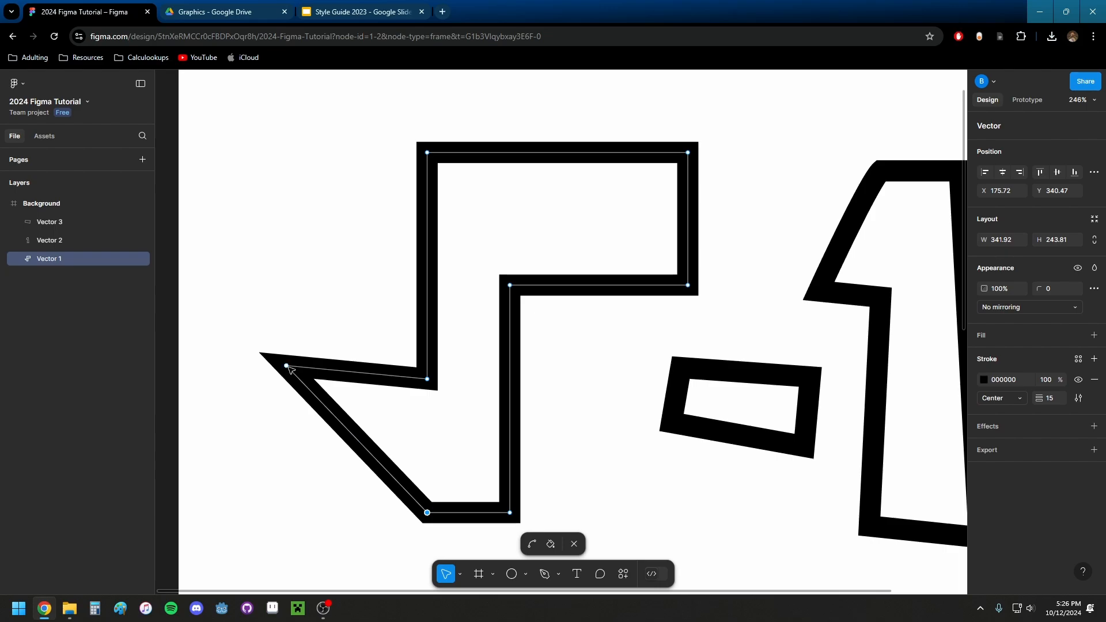
mouse_move(288, 368)
mouse_down()
mouse_move(292, 387)
mouse_move(329, 383)
mouse_move(296, 382)
mouse_up()
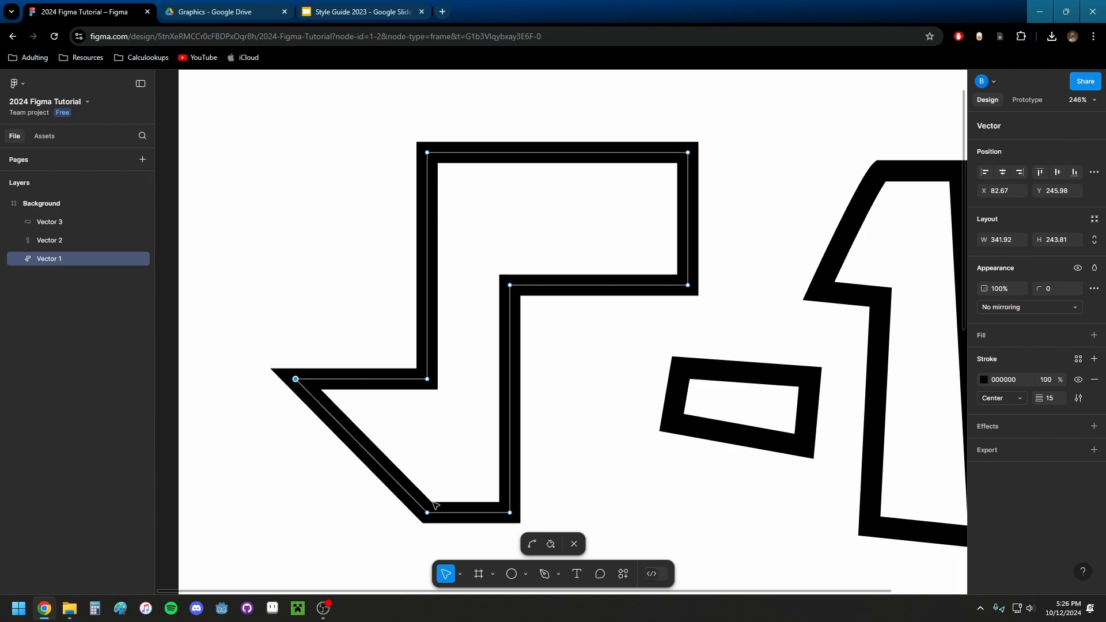
click(525, 575)
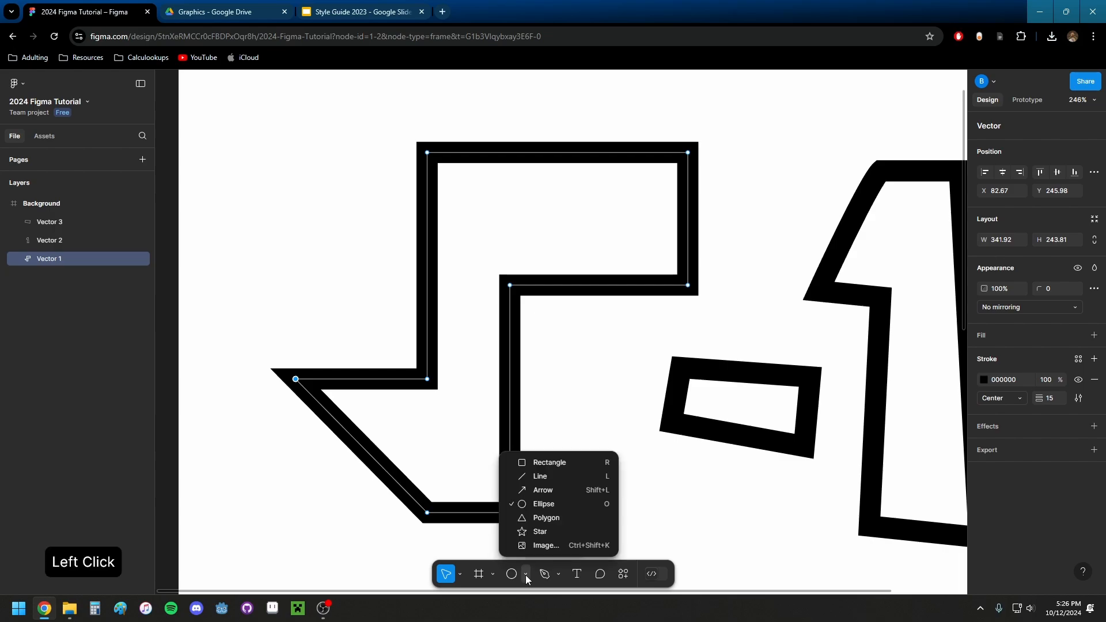
click(552, 478)
drag(362, 522, 447, 375)
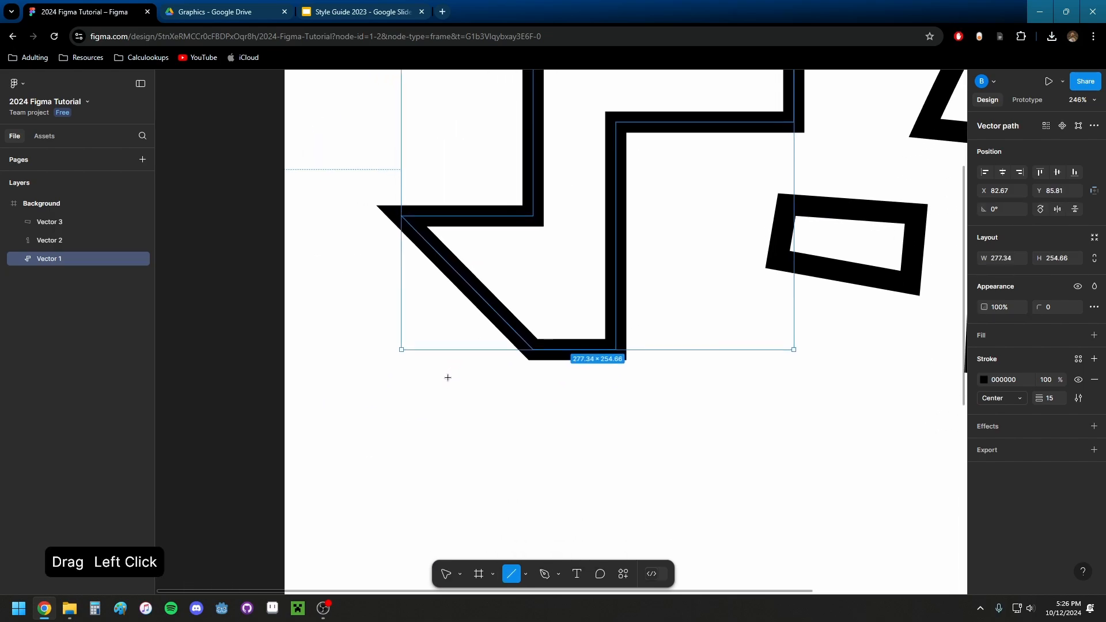
drag(481, 457, 711, 469)
key(Delete)
- Delete the two points at the ends of the zigzag outline's diagonal edge, leaving the outline open
scroll(482, 278, down, 1)
scroll(470, 265, up, 6)
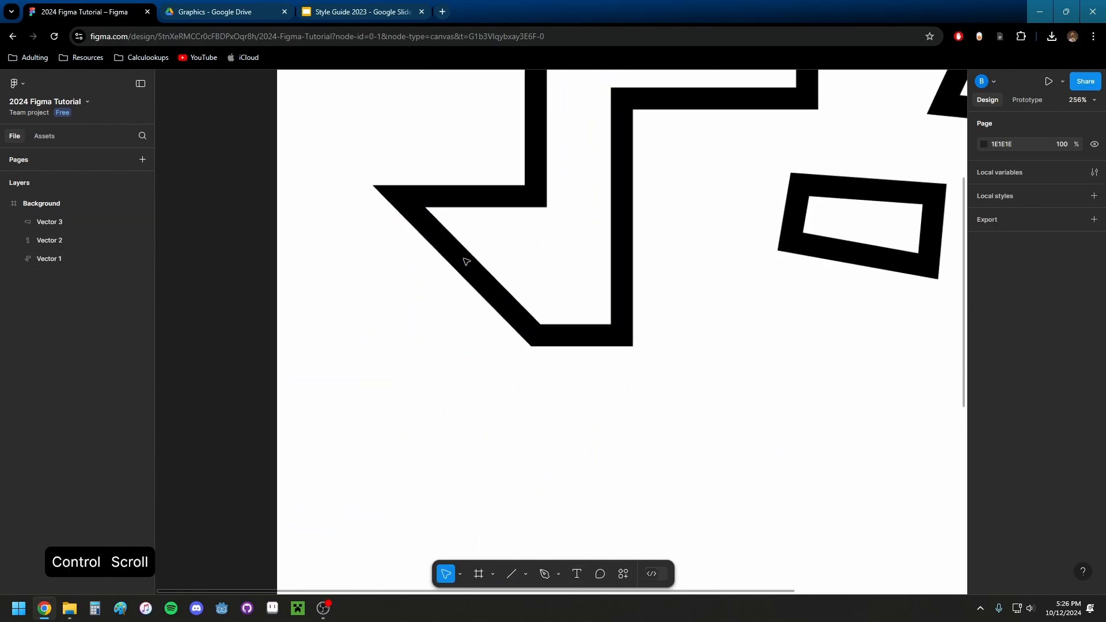
scroll(466, 260, down, 5)
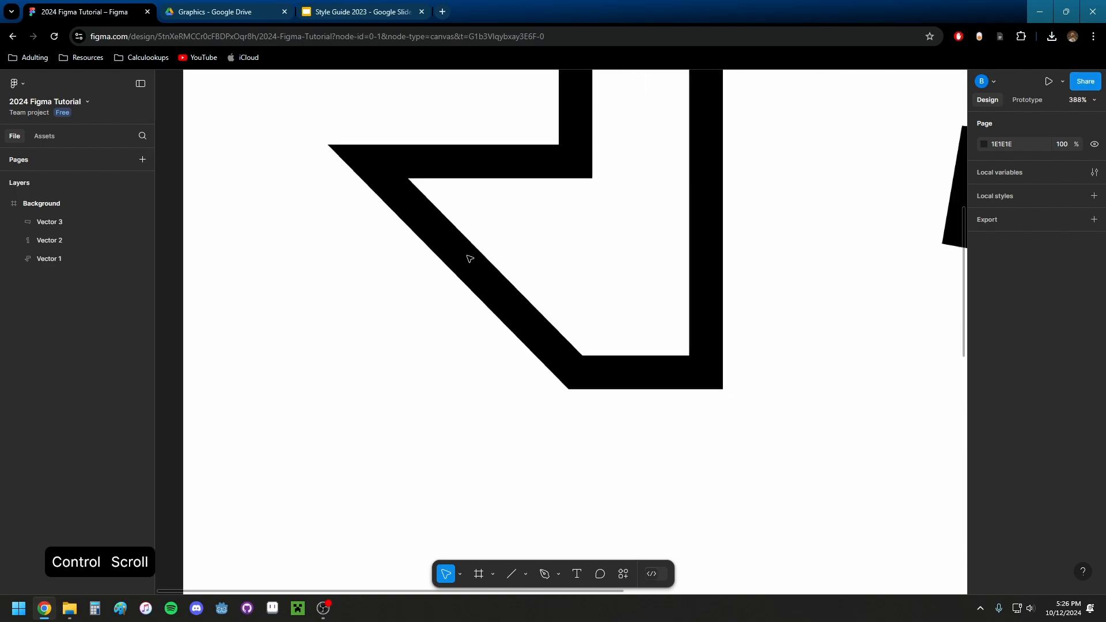
double_click(465, 262)
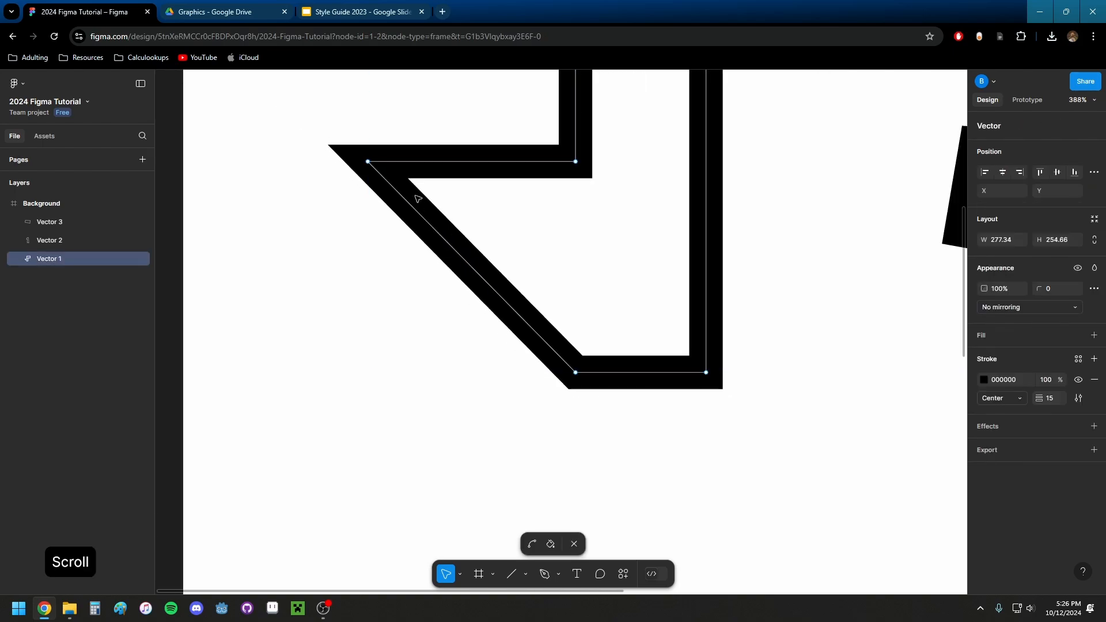
click(368, 162)
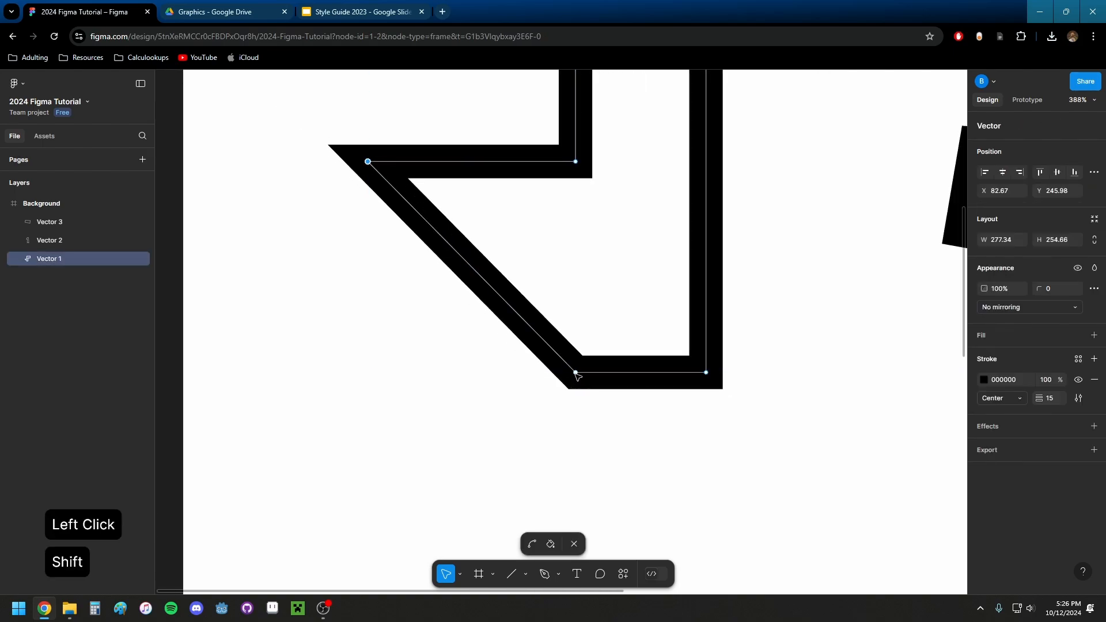
shift+click(576, 372)
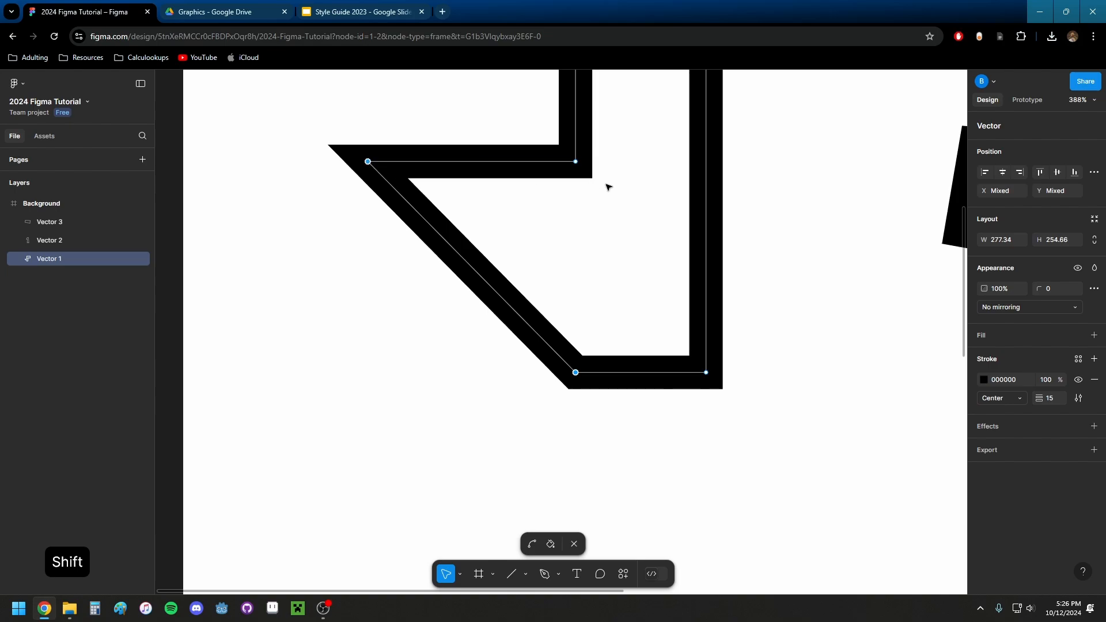
drag(601, 265, 478, 296)
key(Delete)
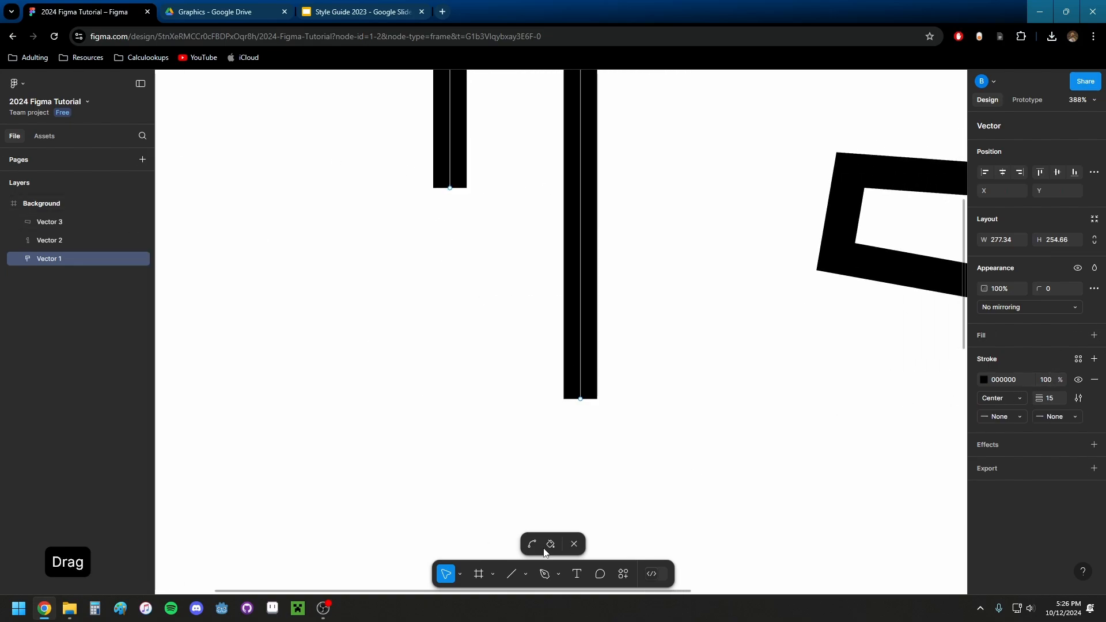
- Draw a straight 45-degree diagonal line about 171.5 long to the left of the open zigzag outline with the Line tool
click(514, 576)
mouse_move(424, 418)
mouse_down()
mouse_move(526, 469)
mouse_move(434, 308)
mouse_move(336, 202)
mouse_move(281, 191)
mouse_up()
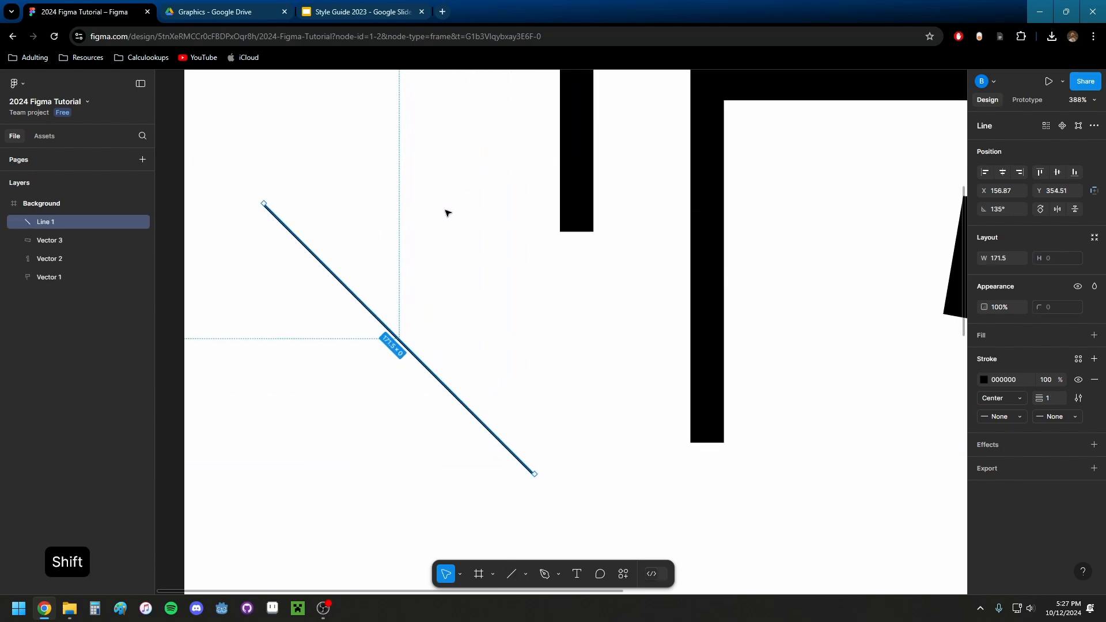
- Try to draw an open four-point path starting at the diagonal line's upper end with the Pen tool
click(545, 577)
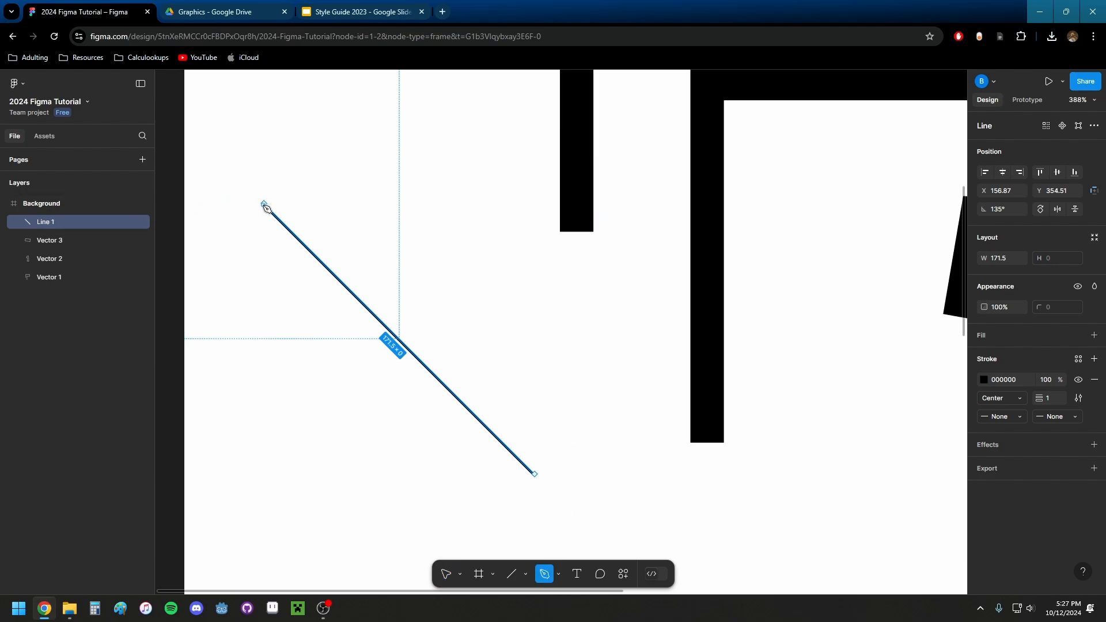
key(Escape)
click(545, 576)
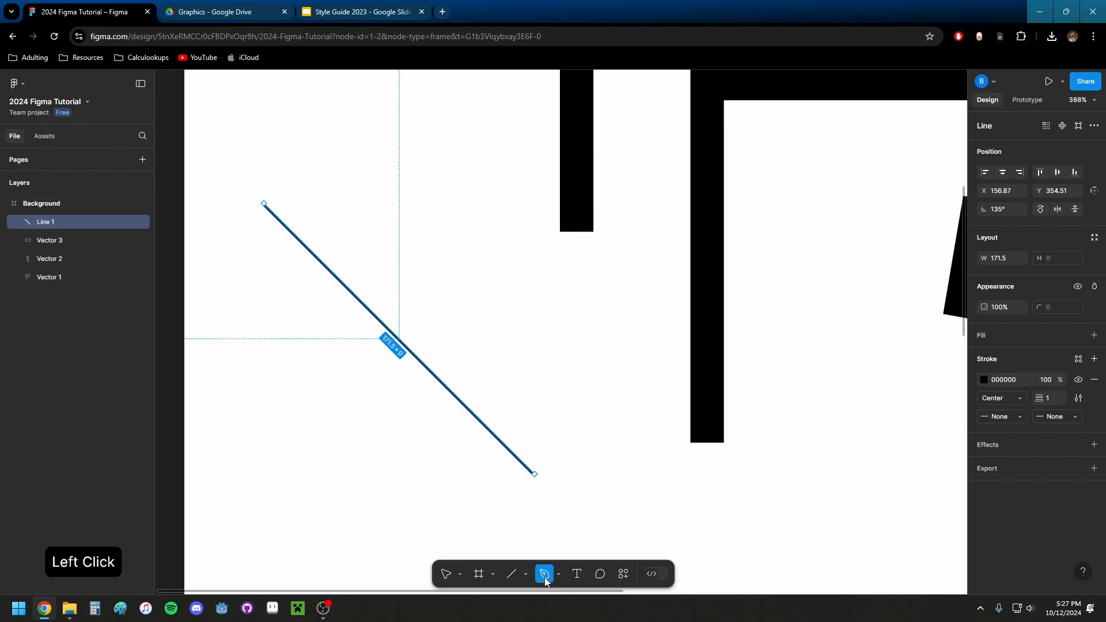
click(264, 204)
click(557, 221)
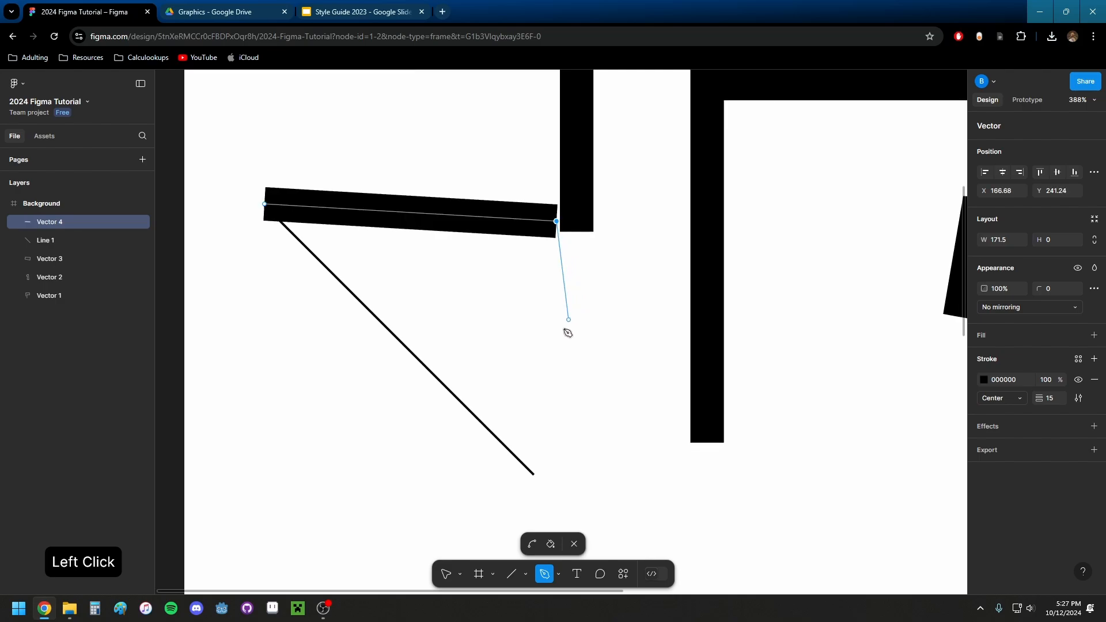
click(563, 348)
click(378, 409)
key(Escape)
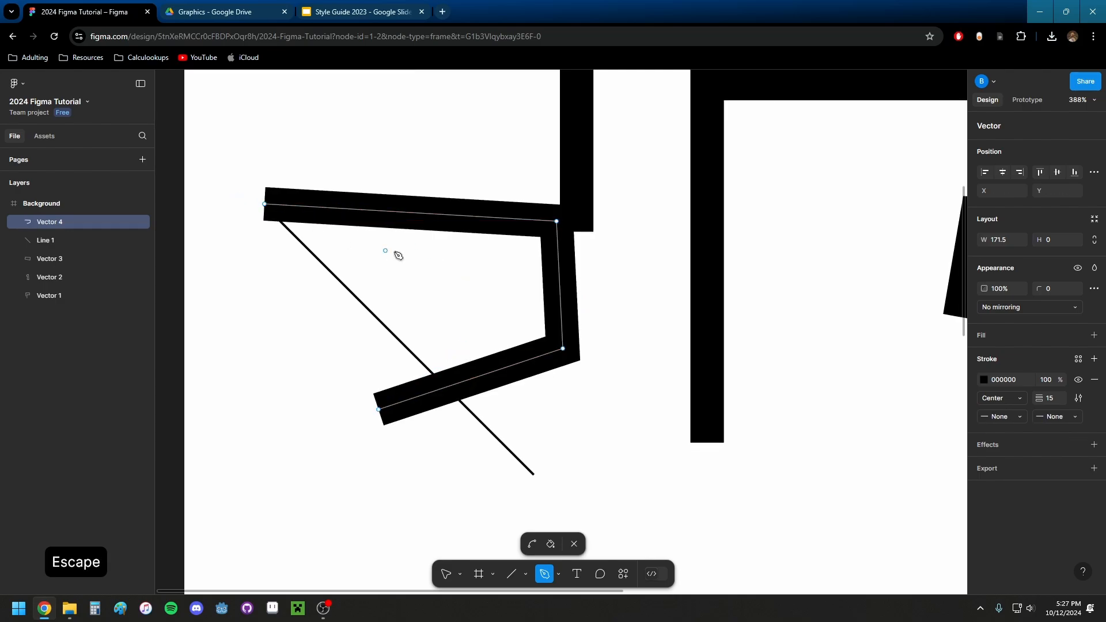
- Undo all segments of the new pen path and leave its empty vector layer so only the diagonal line remains
key(ctrl+z)
key(ctrl+z)
key(ctrl+z)
key(ctrl+z)
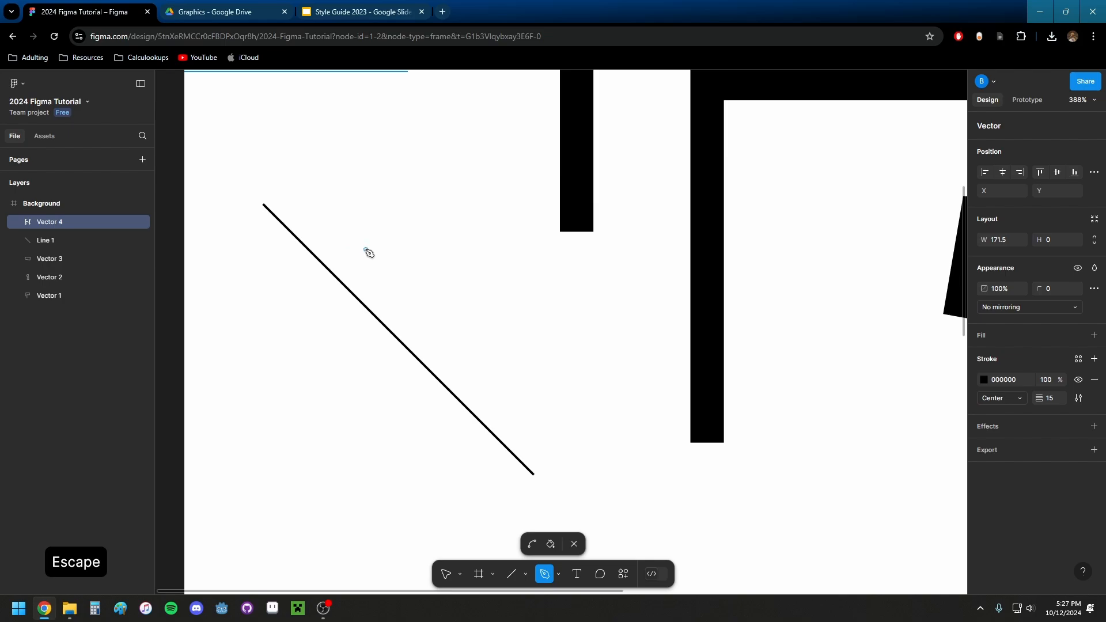
click(143, 222)
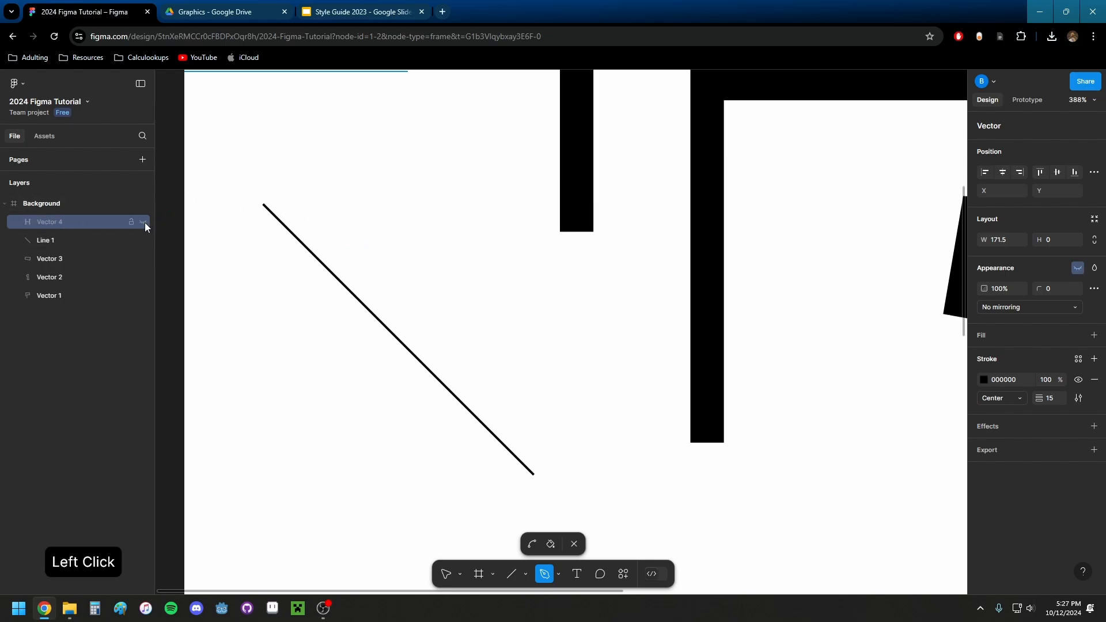
click(143, 223)
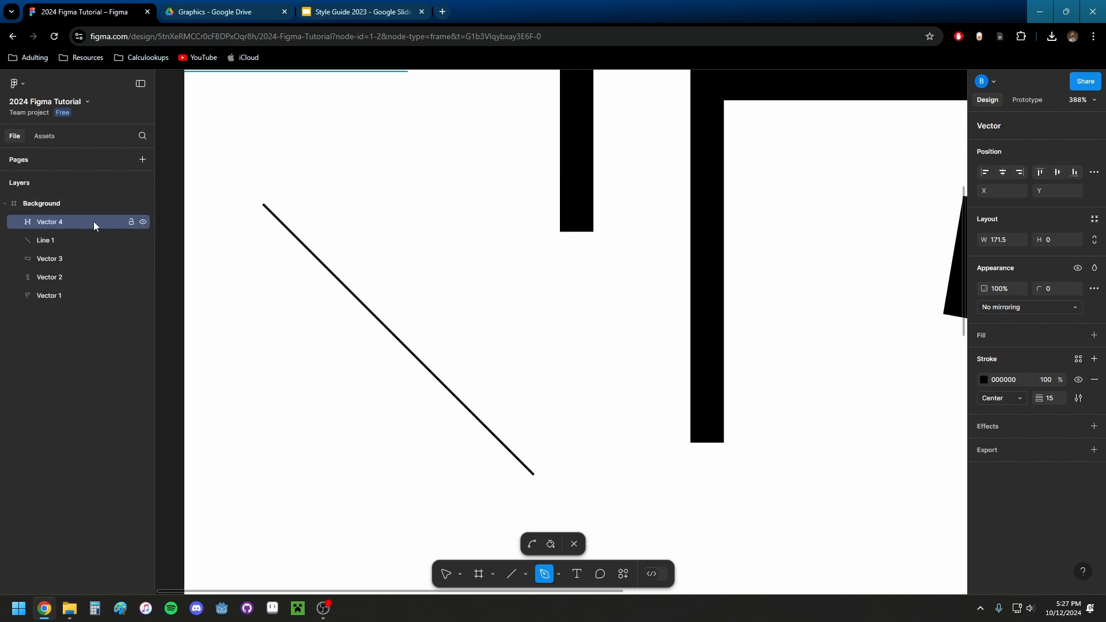
click(56, 243)
click(72, 223)
key(Escape)
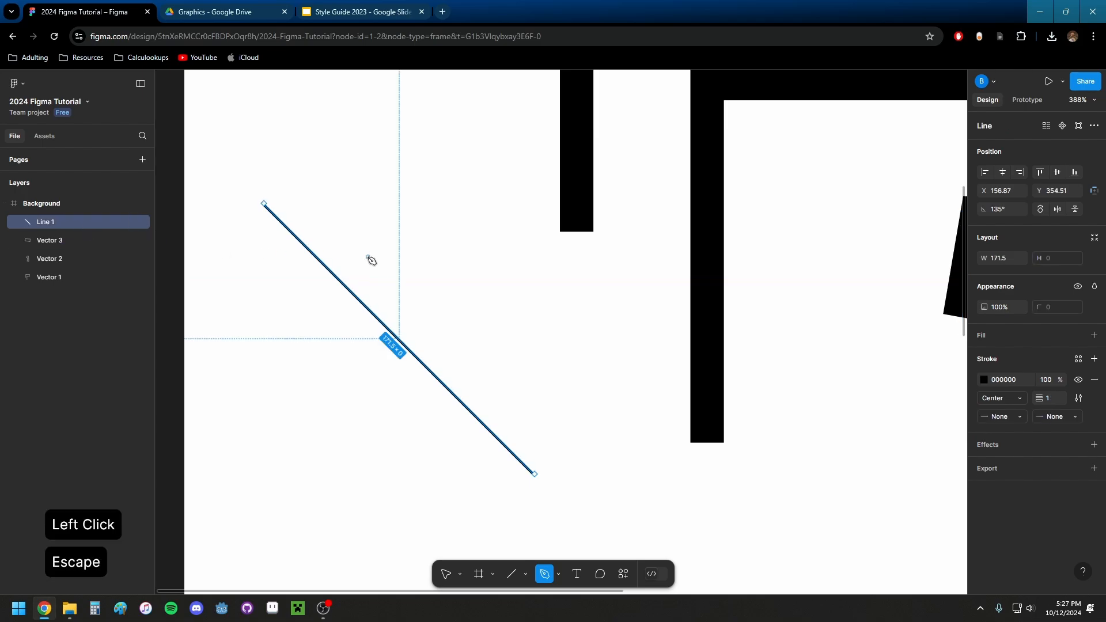
- Move the Vector 1 layer directly below Line 1 in the layer order and select both layers together
click(98, 222)
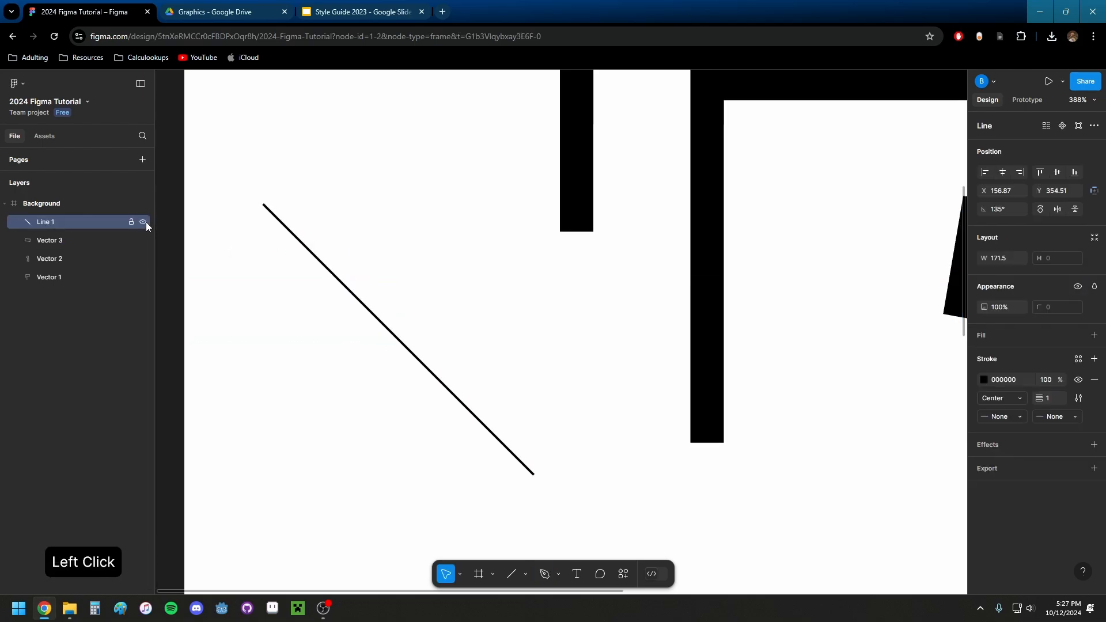
scroll(419, 258, down, 5)
click(49, 279)
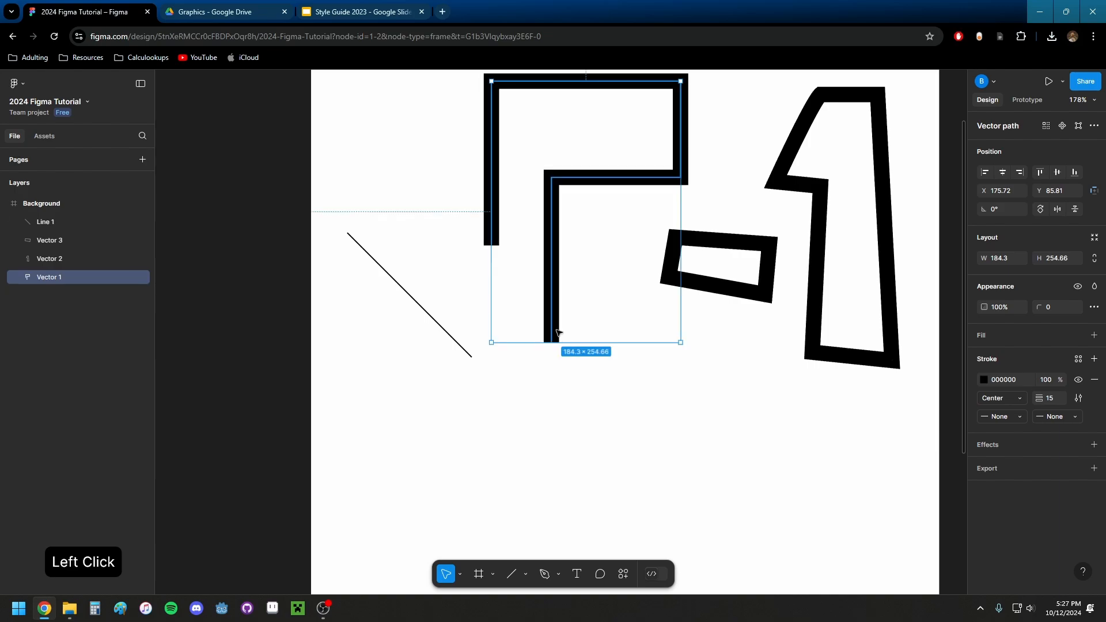
scroll(558, 332, up, 3)
scroll(486, 294, right, 2)
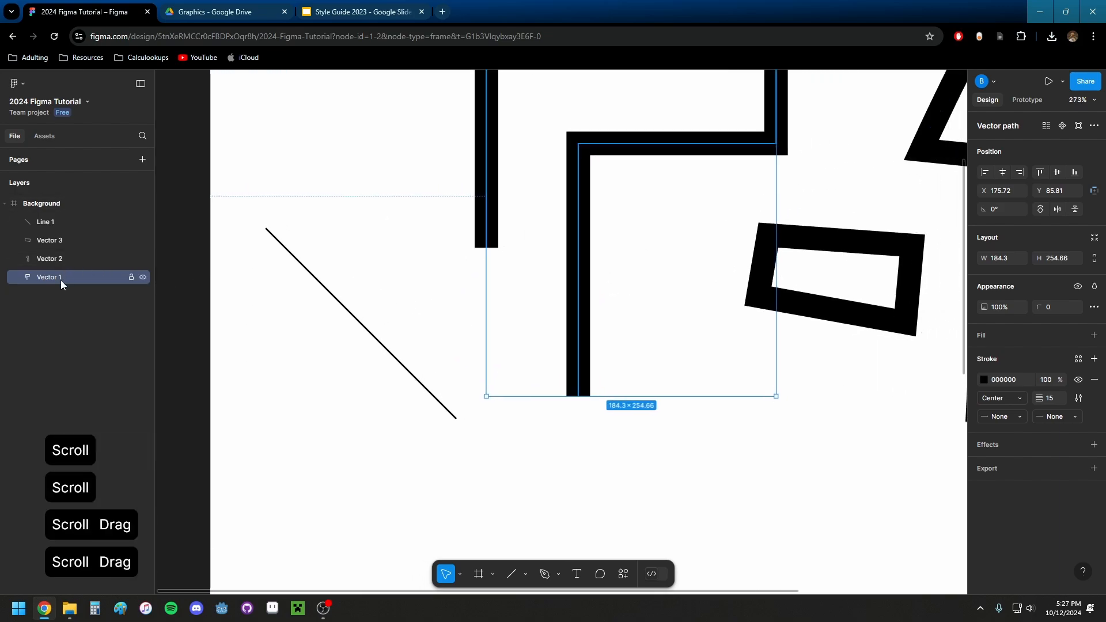
drag(61, 280, 68, 233)
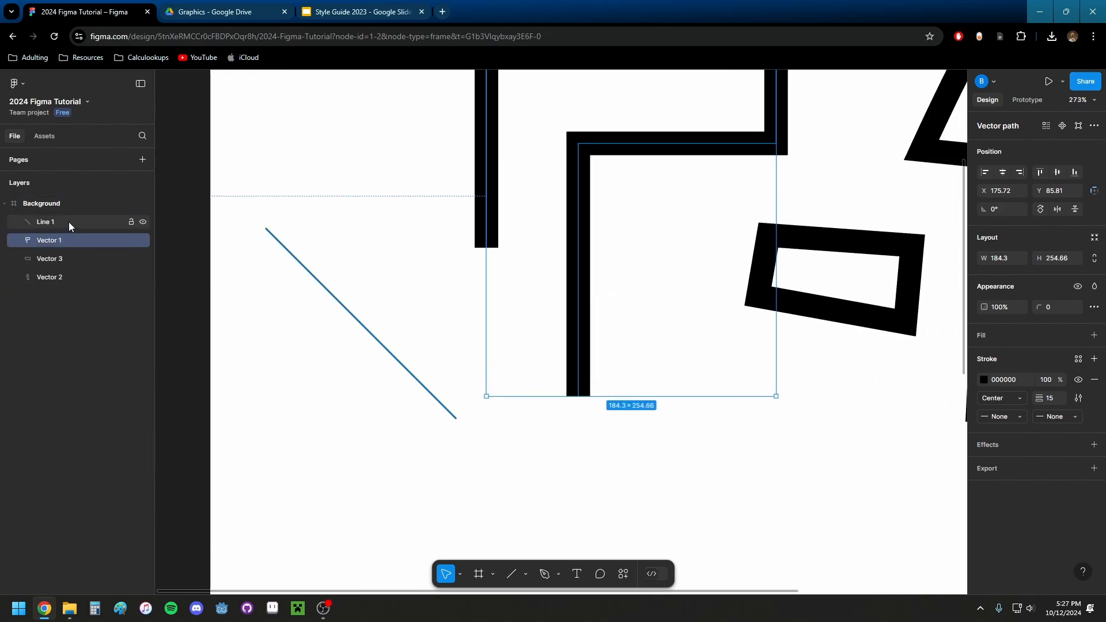
ctrl+click(68, 222)
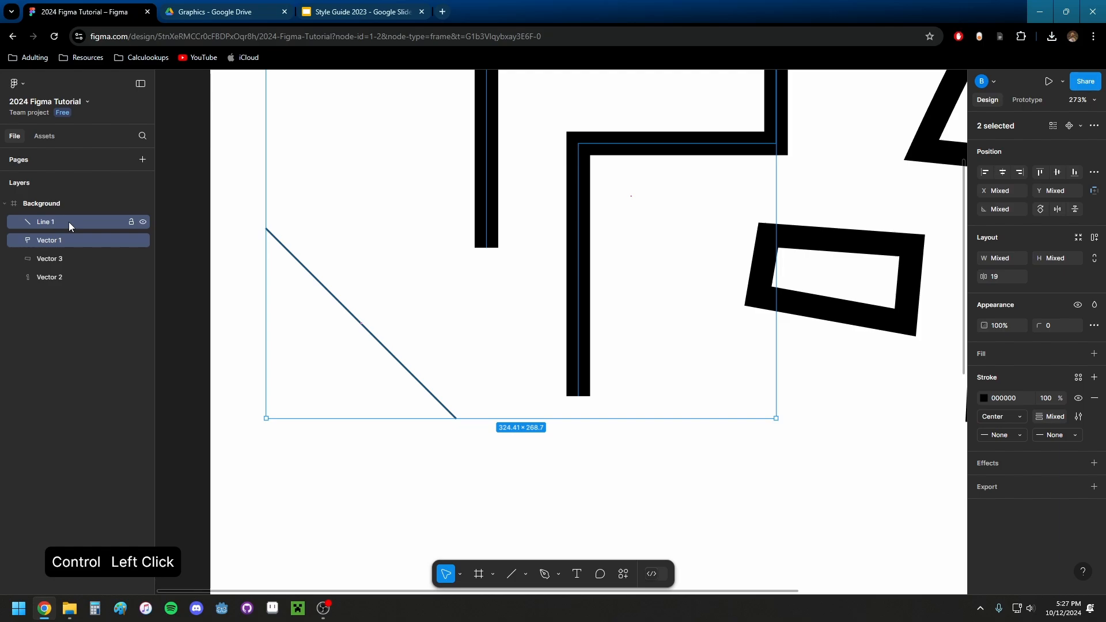
- Flatten Line 1 and Vector 1 into a single vector and set its stroke weight to 12
right_click(68, 222)
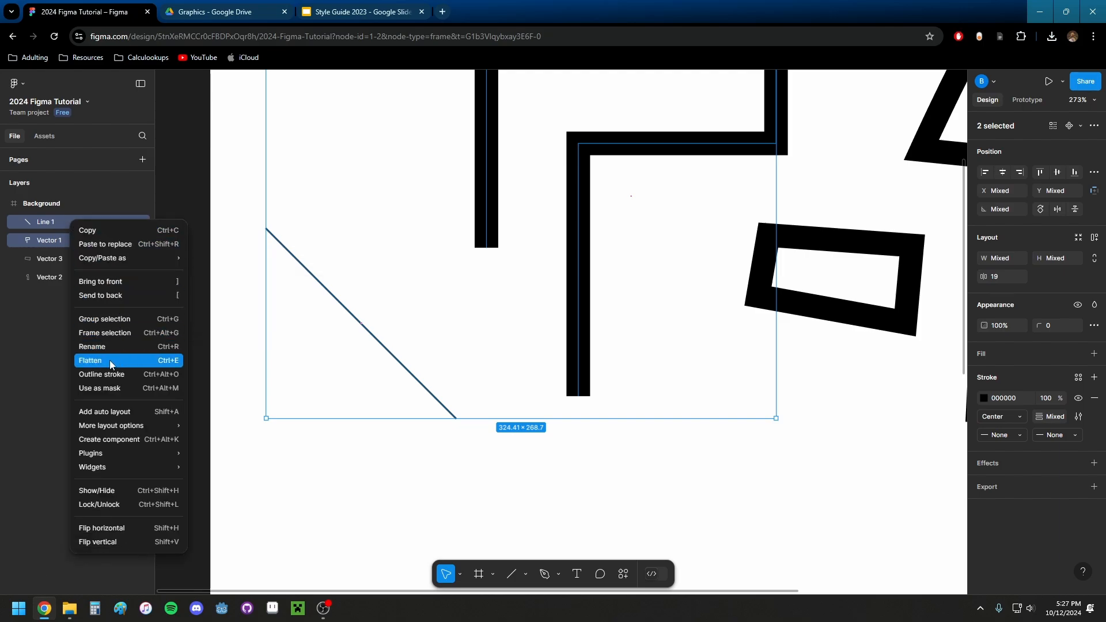
click(109, 360)
drag(478, 247, 413, 323)
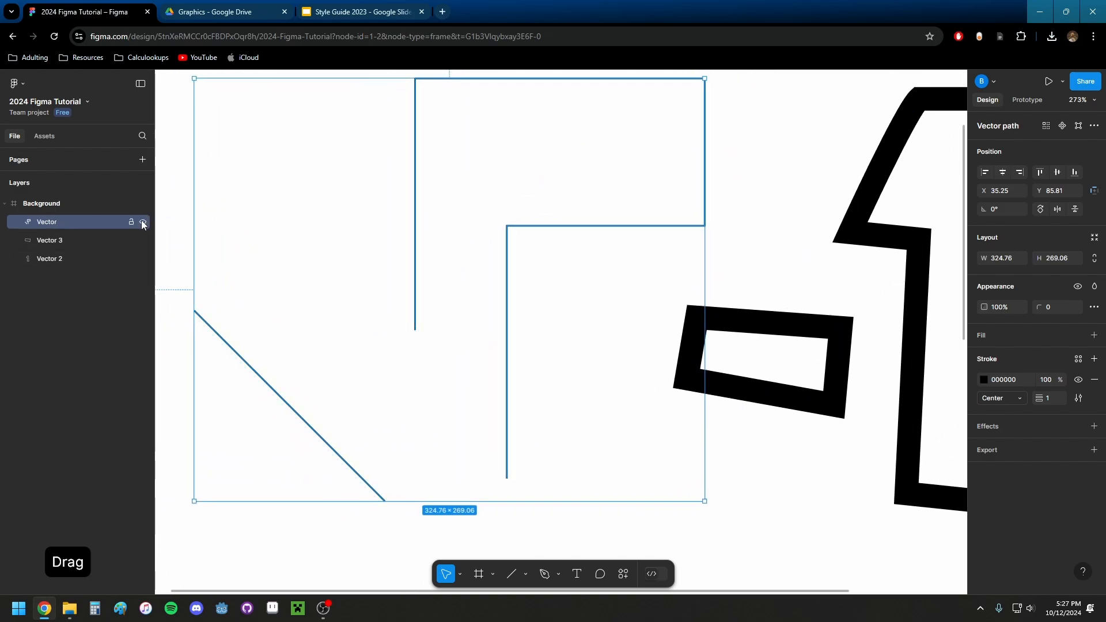
click(142, 222)
click(142, 222)
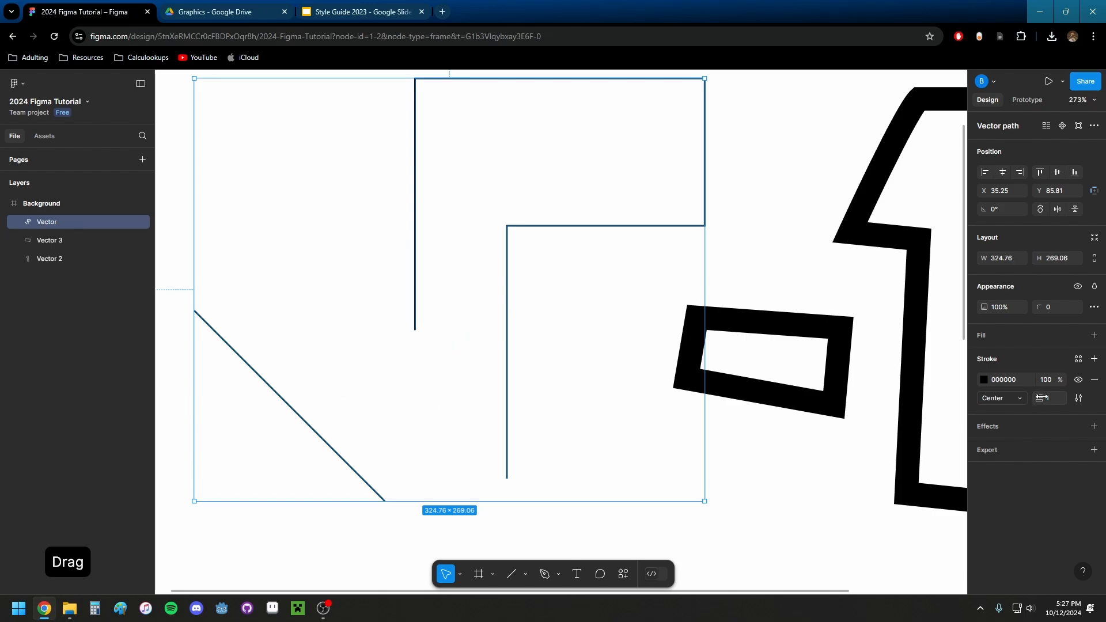
mouse_move(1040, 397)
mouse_down()
mouse_move(1057, 397)
mouse_move(1045, 398)
mouse_up()
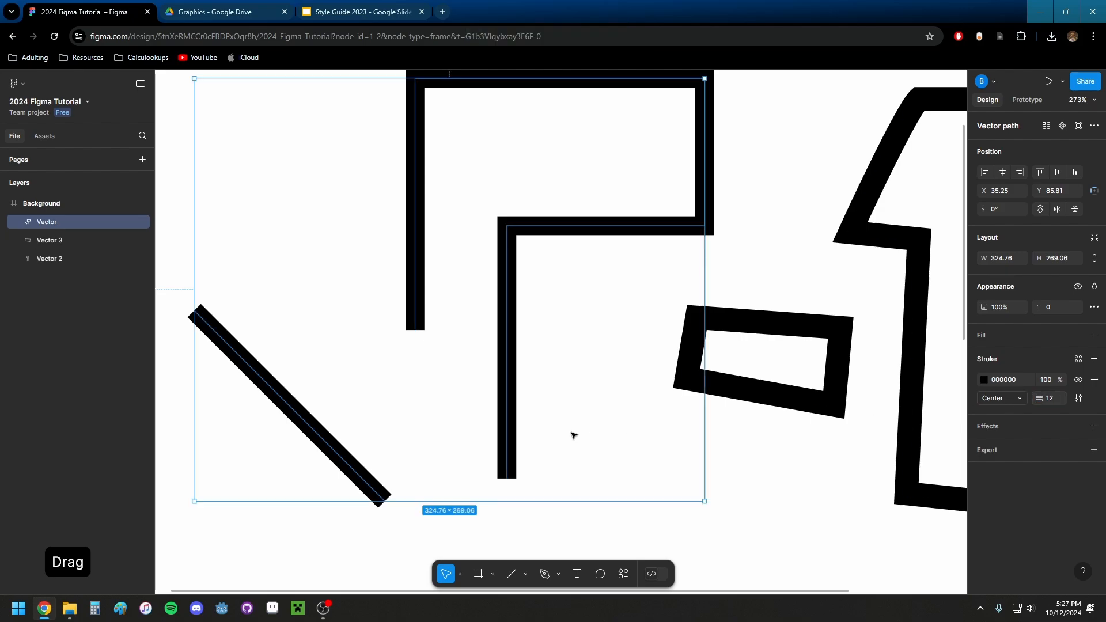
click(338, 545)
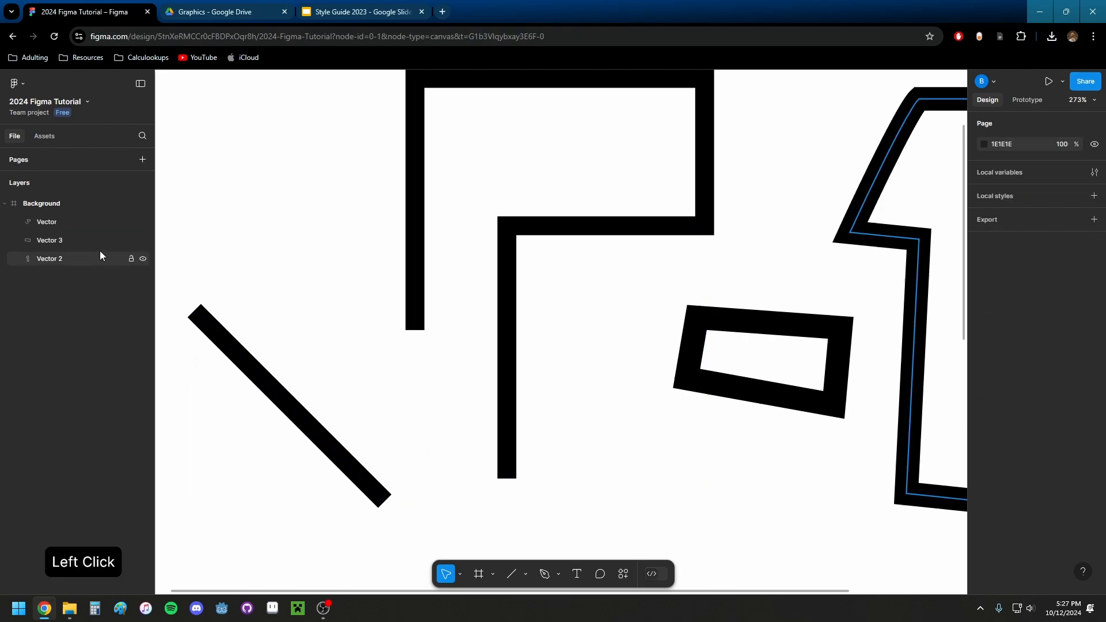
- Move the diagonal segment inside the flattened vector so its ends line up horizontally with the outline's two open ends, upper end at about X 83, Y 246
click(51, 221)
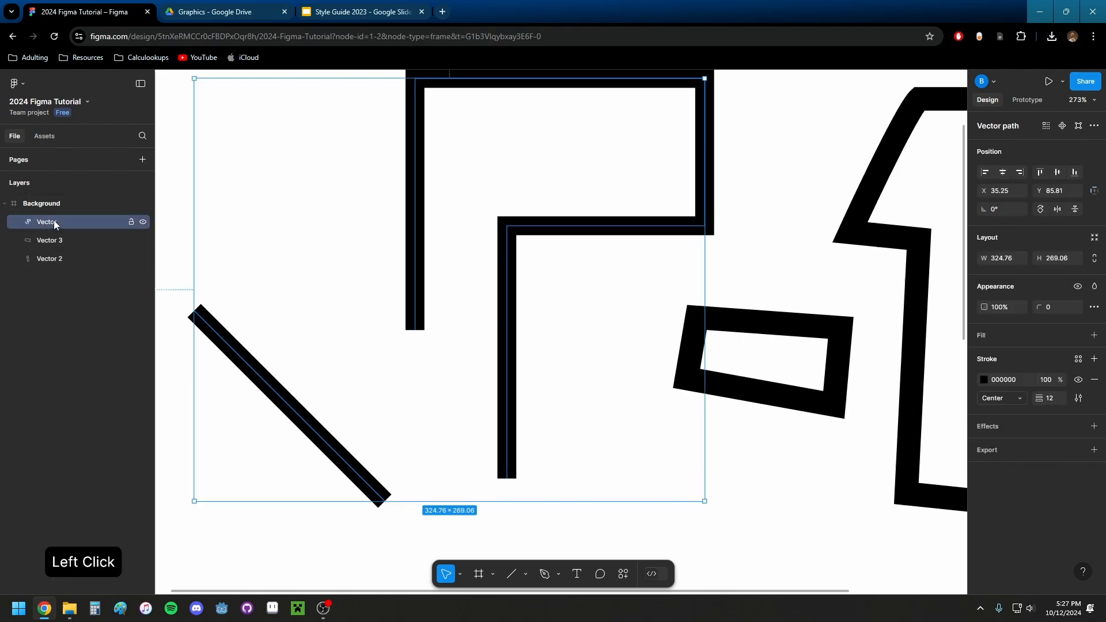
click(545, 574)
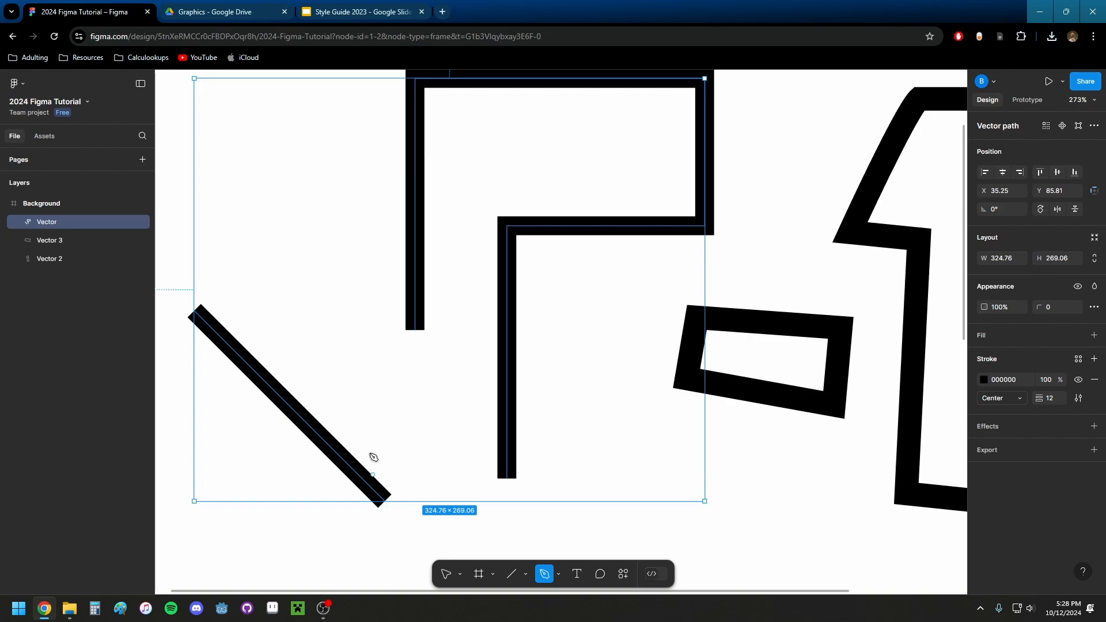
scroll(292, 312, up, 1)
scroll(291, 312, down, 1)
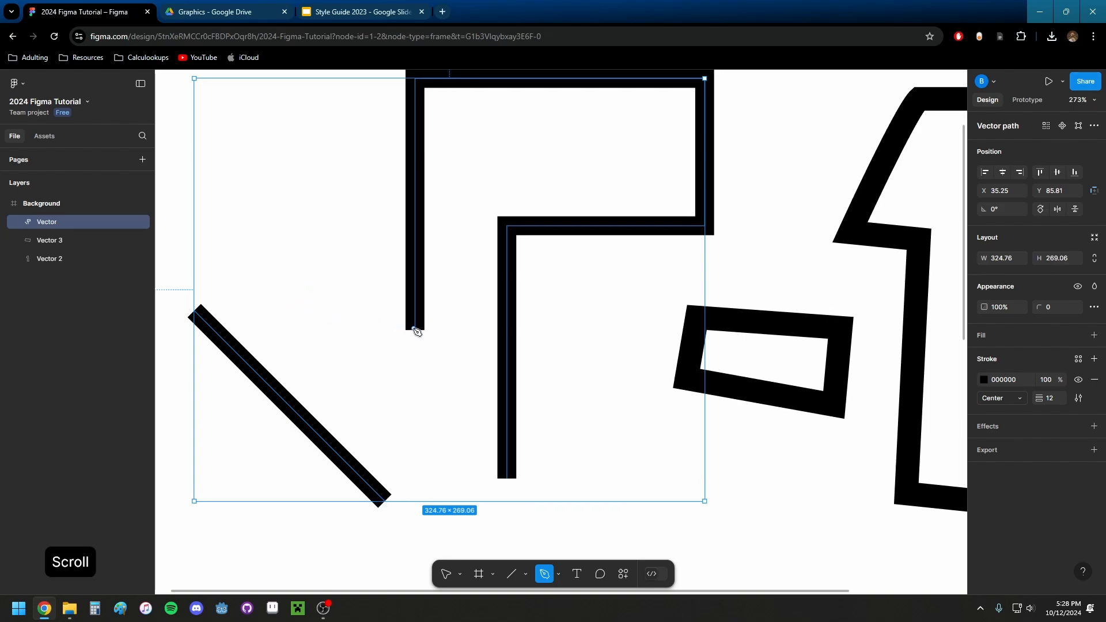
key(Escape)
click(544, 574)
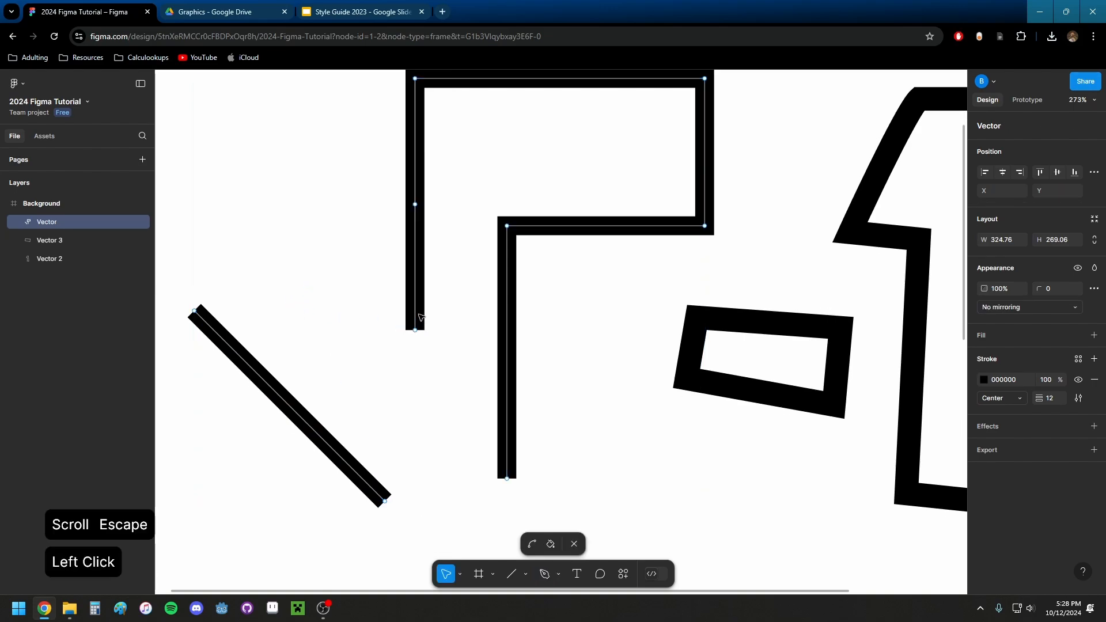
click(544, 578)
key(Escape)
click(208, 324)
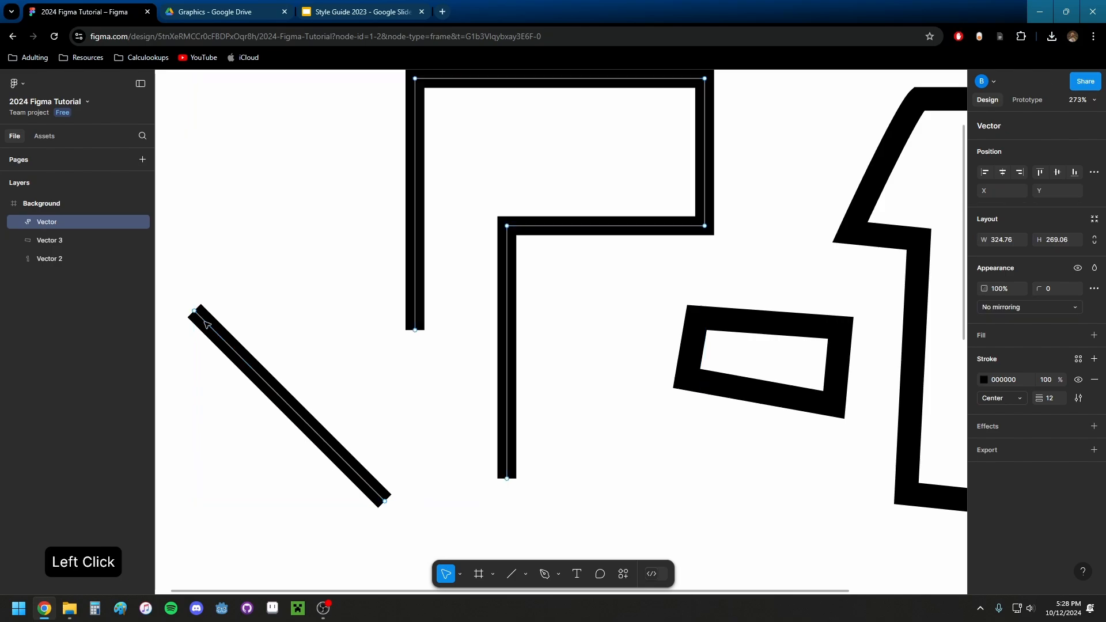
drag(215, 336, 280, 331)
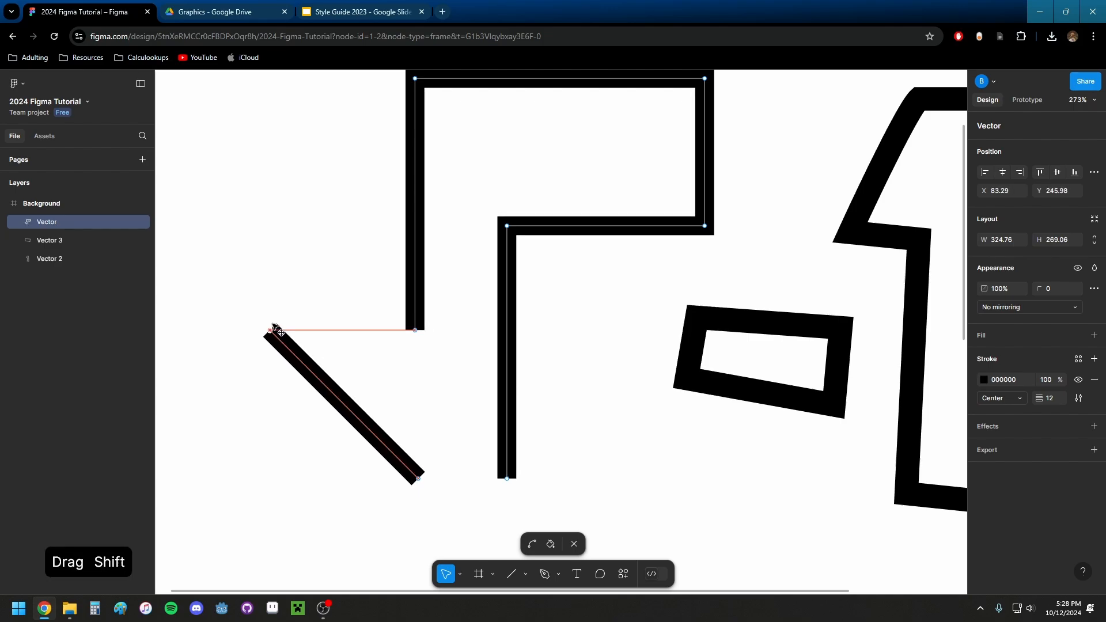
- Close the outline with the Pen tool by joining the diagonal segment's two ends to the outline's open ends with straight horizontal segments
click(512, 575)
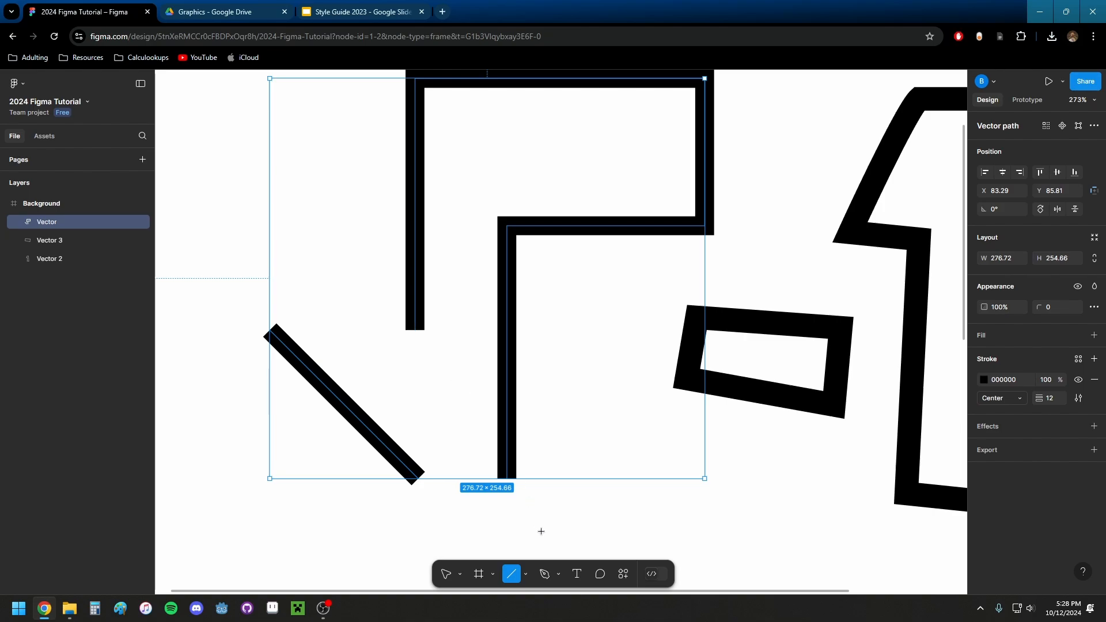
click(544, 574)
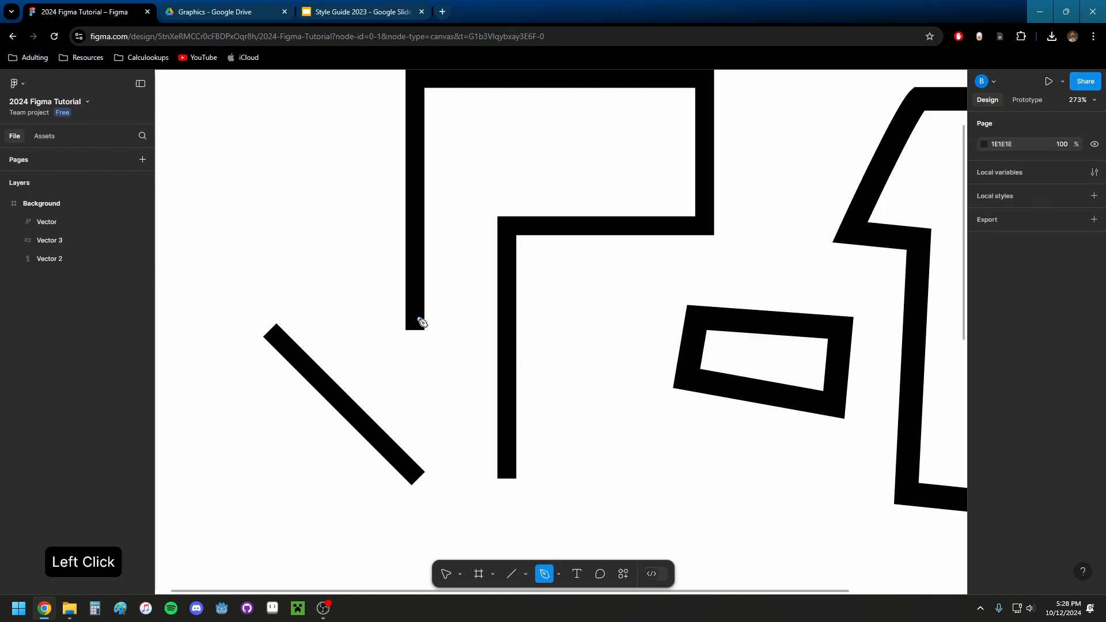
key(Escape)
click(419, 317)
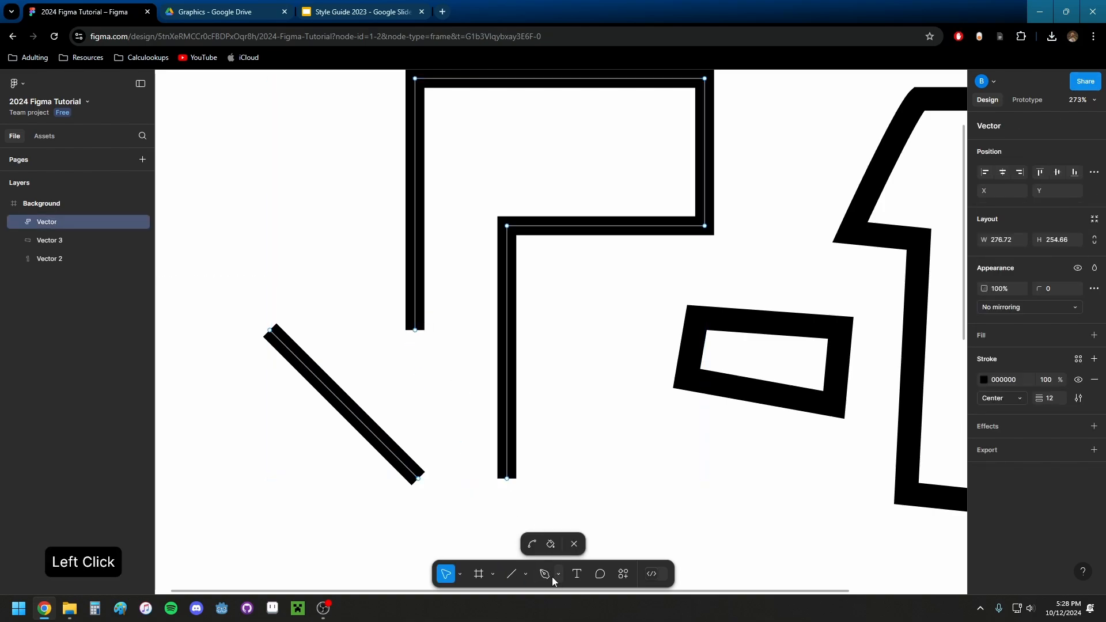
click(415, 331)
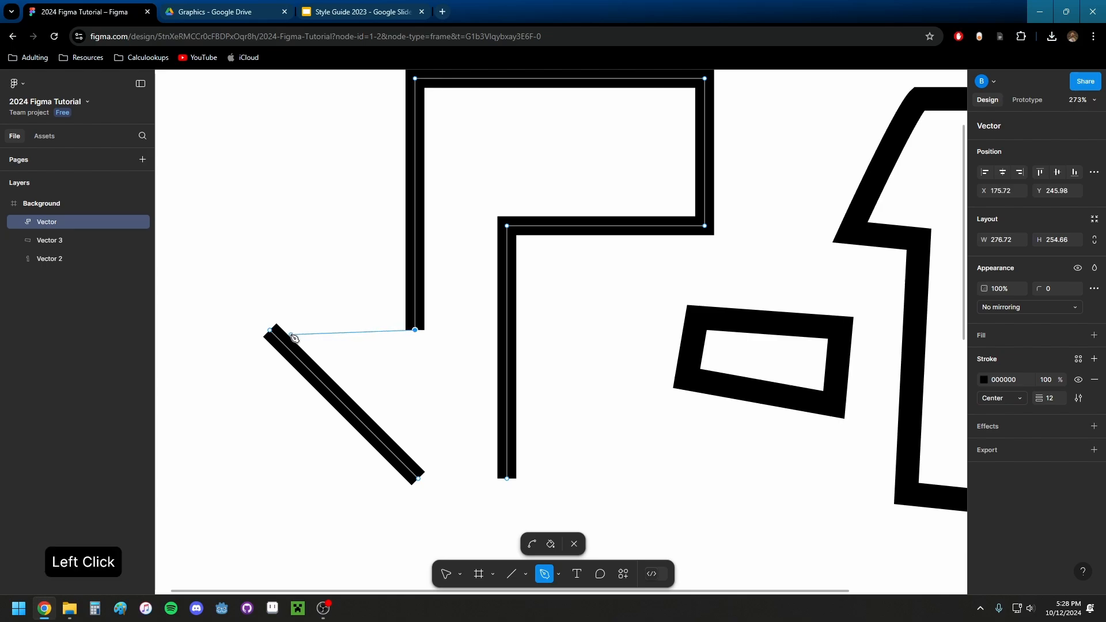
click(270, 330)
click(418, 482)
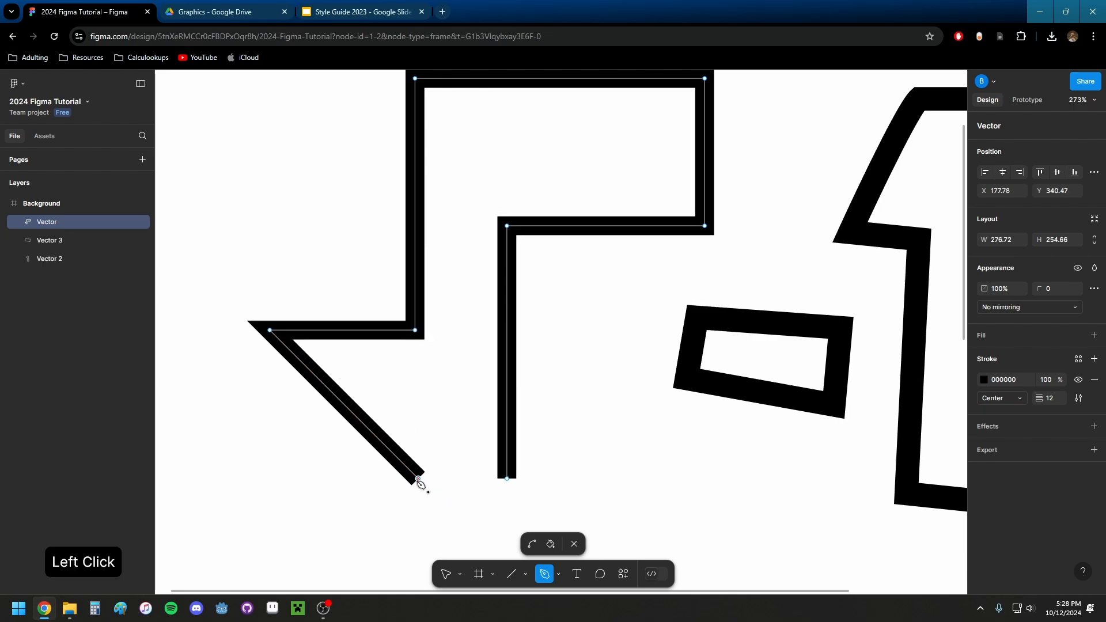
click(507, 478)
key(Escape)
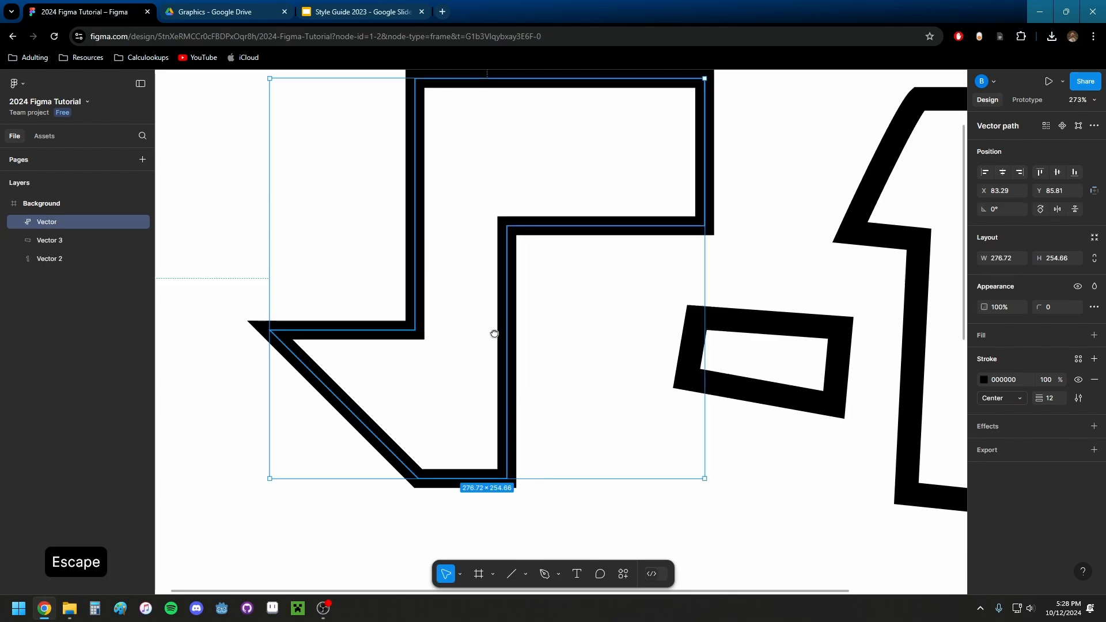
- Shift the closed shape's four left-hand points horizontally outward together, widening the shape to about 292, and leave point editing
mouse_move(494, 333)
mouse_down()
mouse_move(467, 365)
mouse_move(481, 338)
mouse_move(514, 330)
mouse_up()
scroll(504, 330, down, 1)
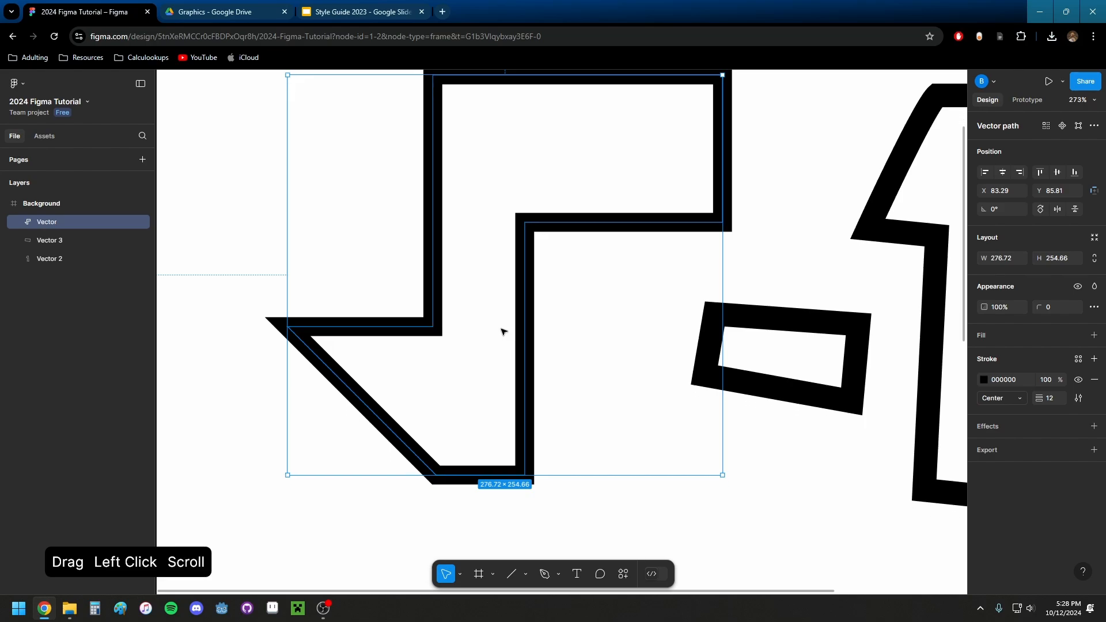
scroll(501, 326, up, 2)
scroll(491, 306, down, 3)
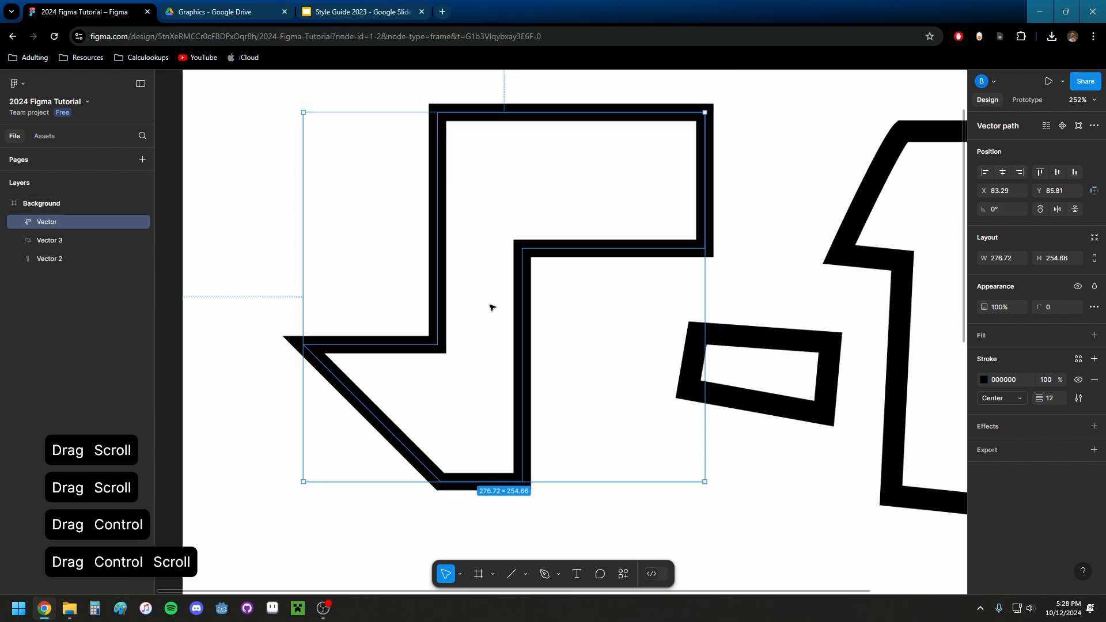
drag(289, 107, 514, 507)
double_click(460, 357)
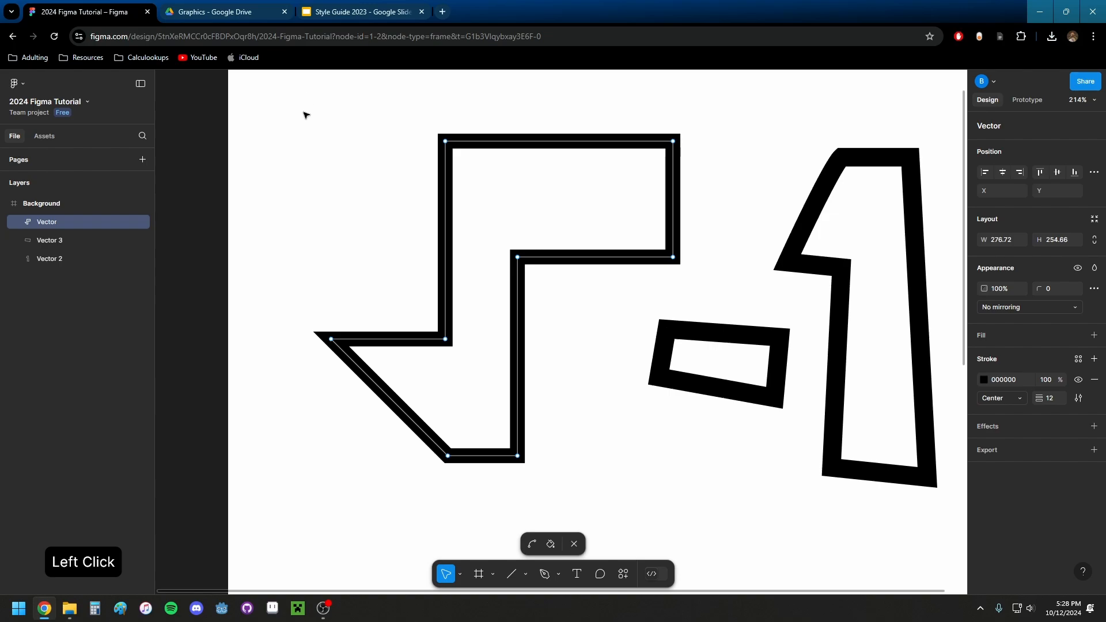
drag(301, 111, 481, 498)
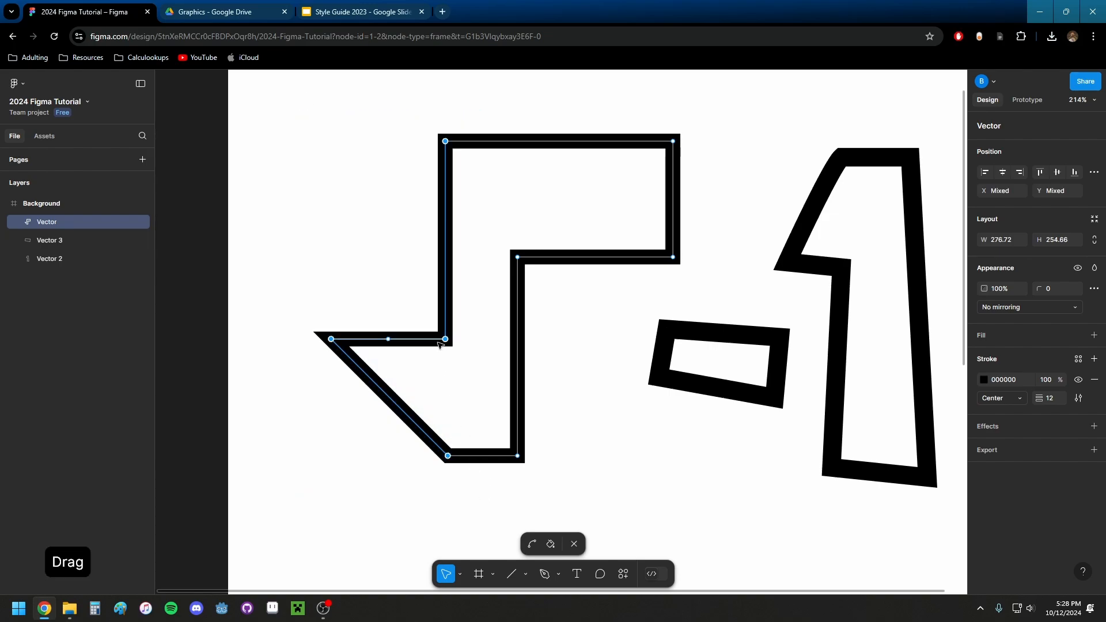
drag(448, 330, 427, 323)
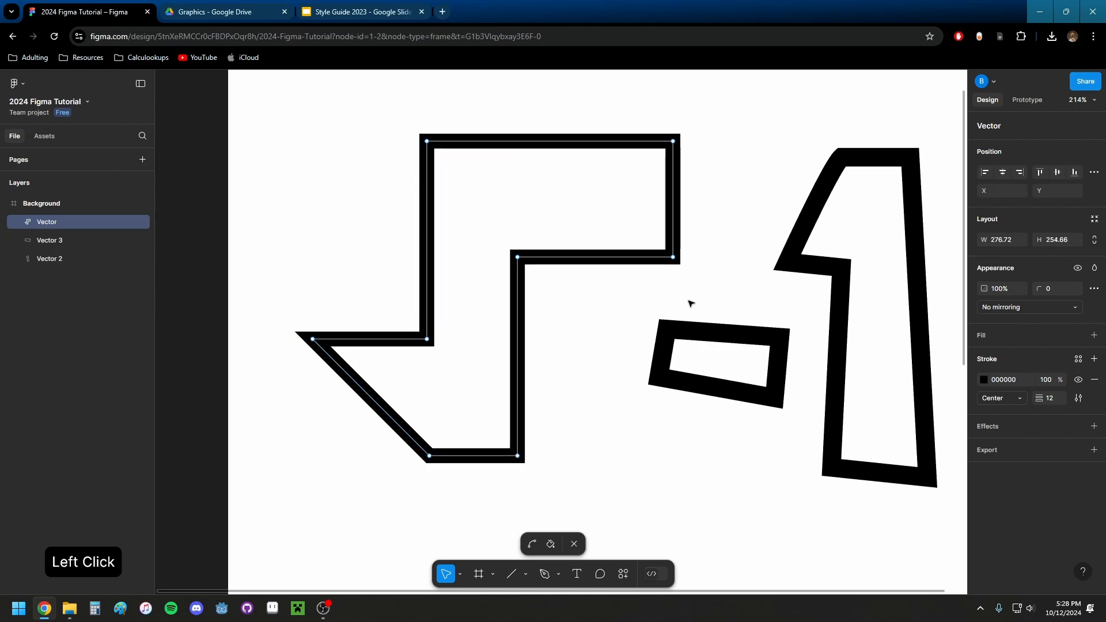
drag(691, 304, 595, 387)
click(537, 339)
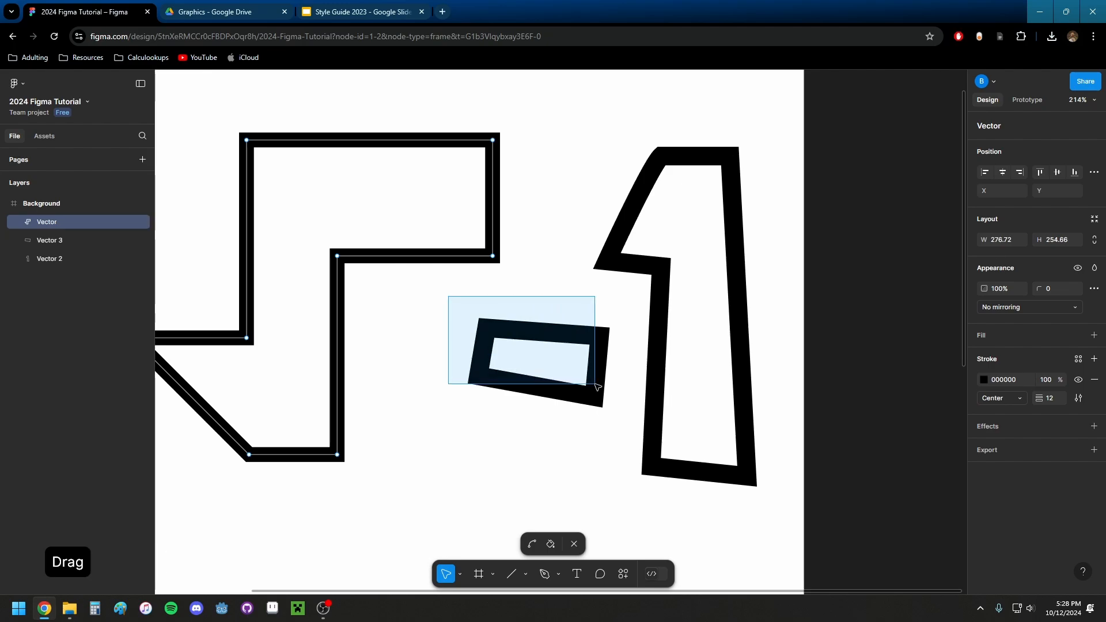
click(548, 297)
click(548, 297)
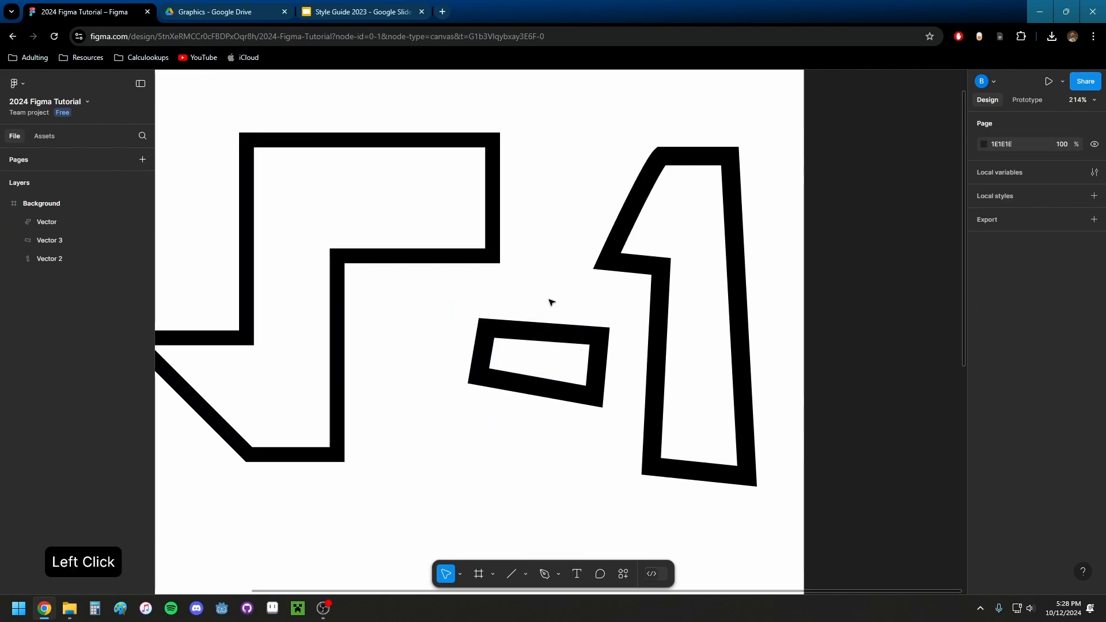
drag(550, 302, 598, 343)
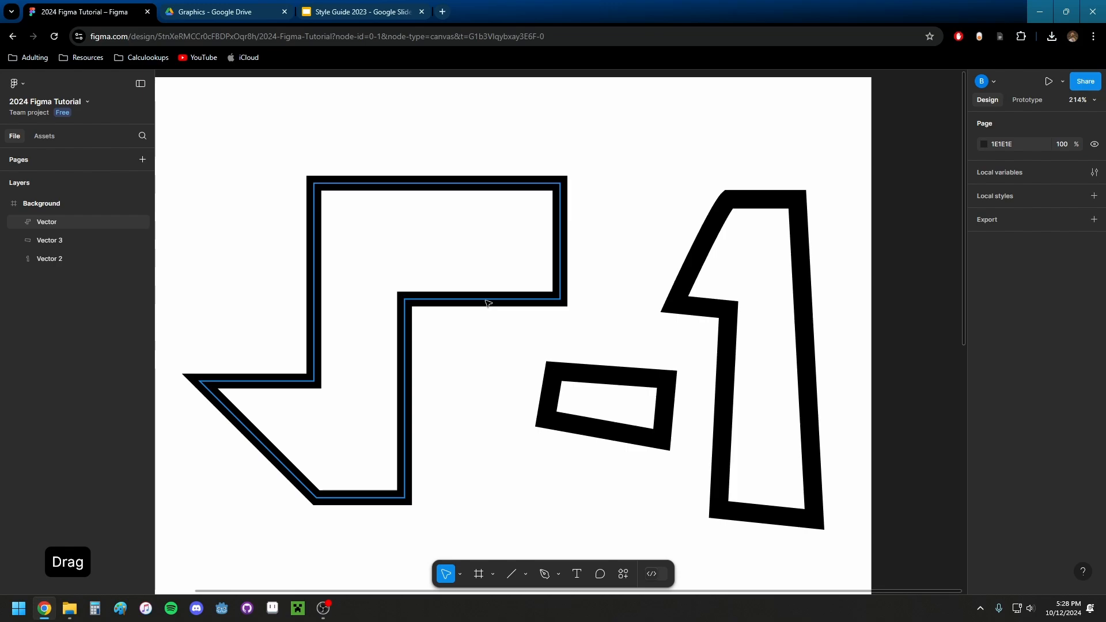
- Bend the upper-left corner of the tall Vector 2 shape into an outward curve by pulling its Bézier handle, and leave point editing
click(624, 378)
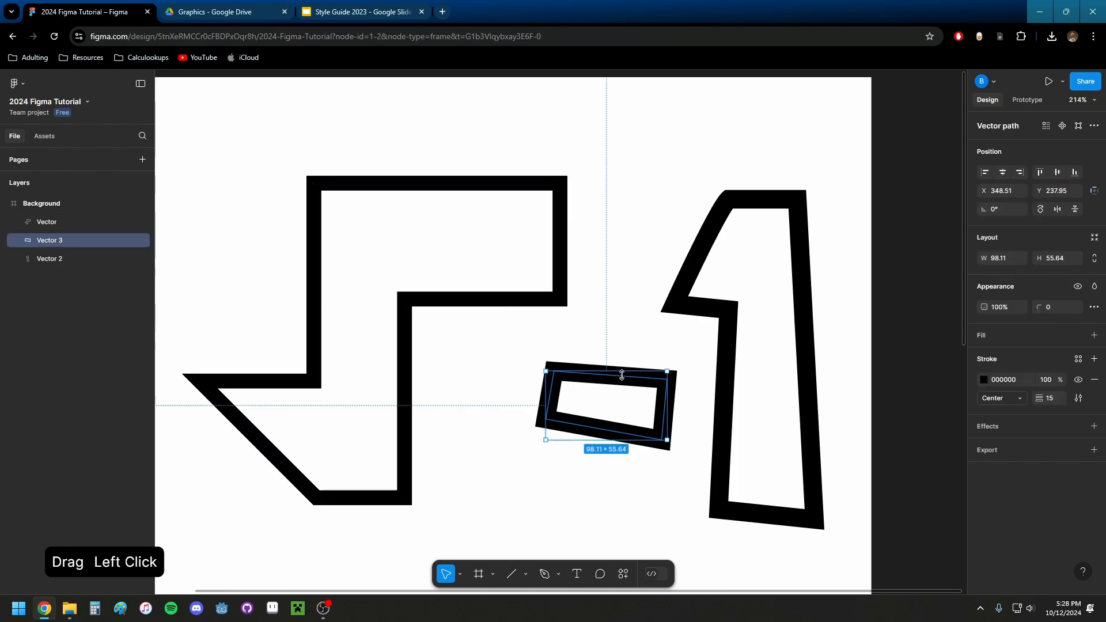
click(704, 311)
shift+click(641, 394)
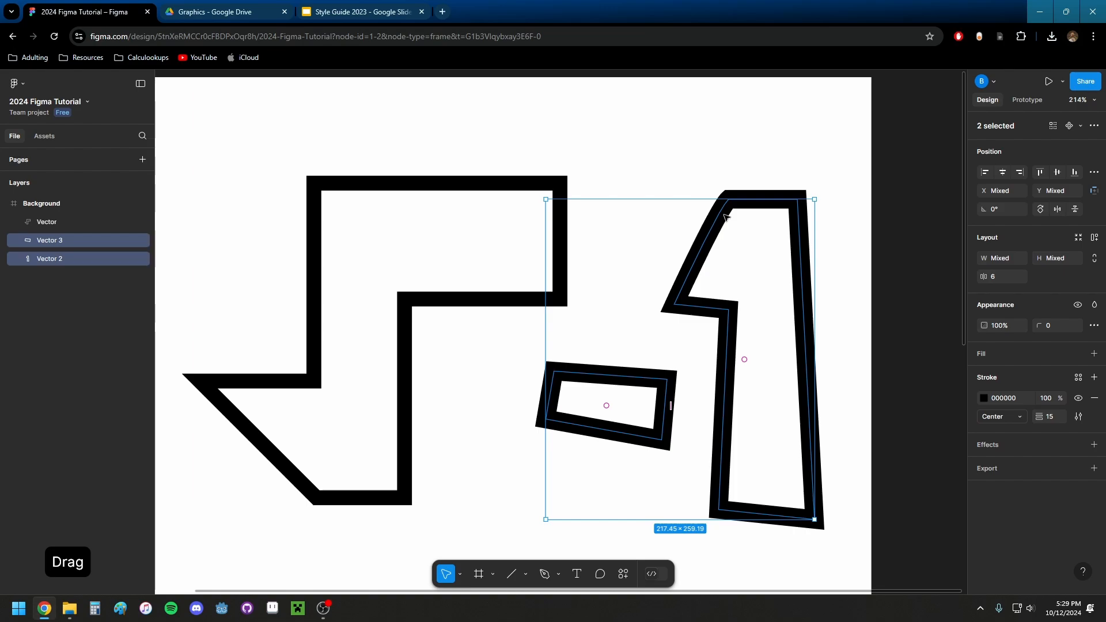
scroll(725, 216, up, 5)
double_click(710, 278)
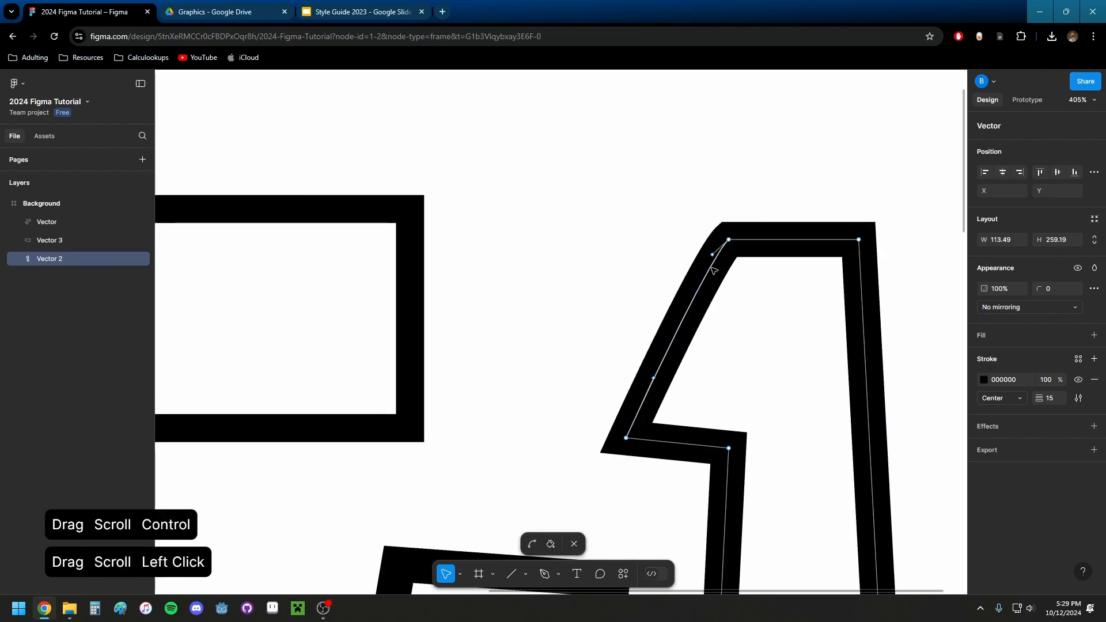
drag(713, 254, 524, 230)
scroll(703, 334, down, 5)
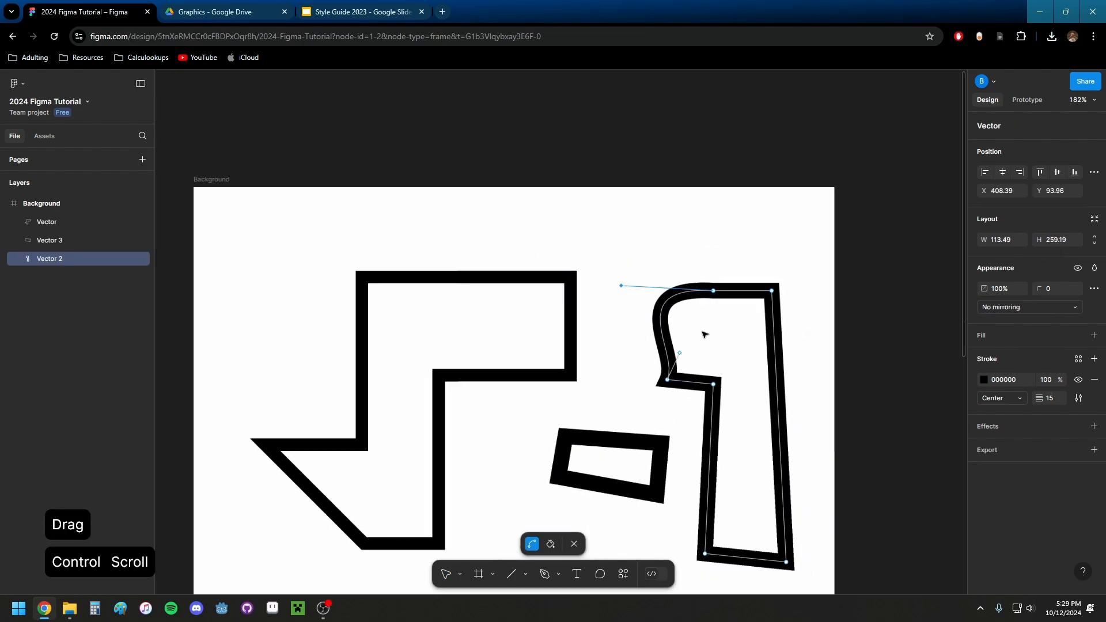
drag(726, 385, 716, 328)
click(716, 328)
key(Escape)
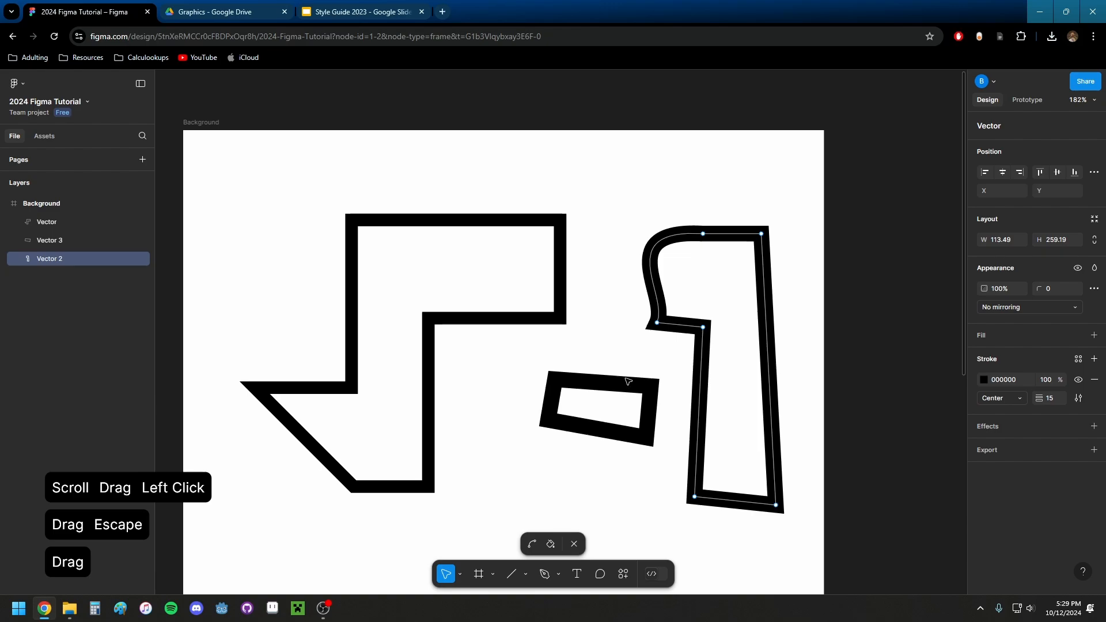
key(ctrl)
click(621, 360)
key(Escape)
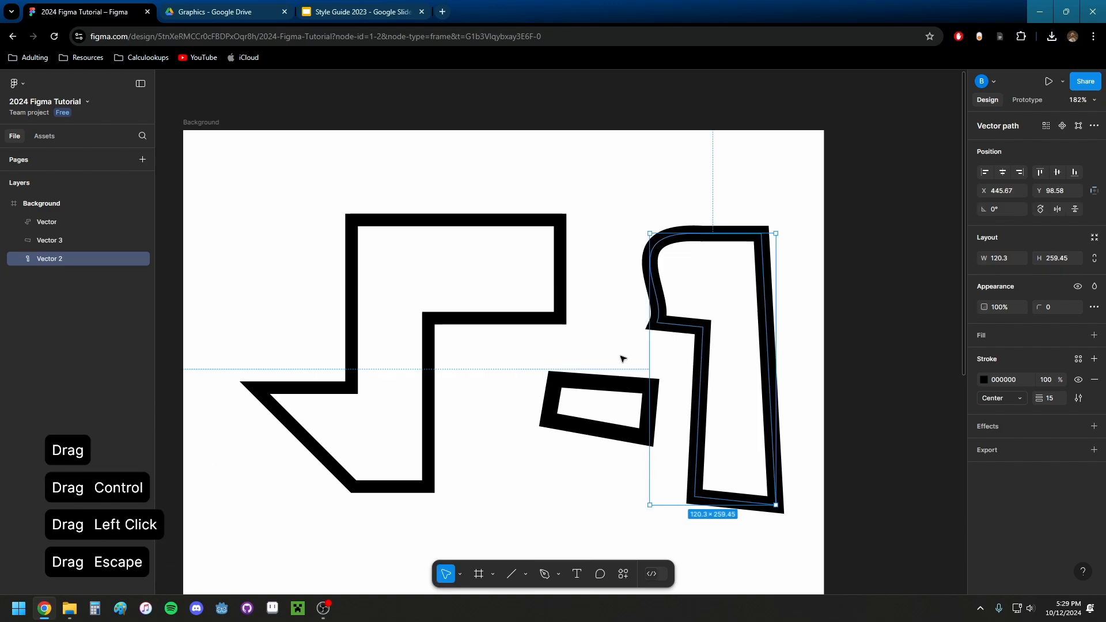
- Delete the slanted quadrilateral Vector 3 and the tall Vector 2 shape together
click(557, 388)
shift+click(677, 327)
key(Delete)
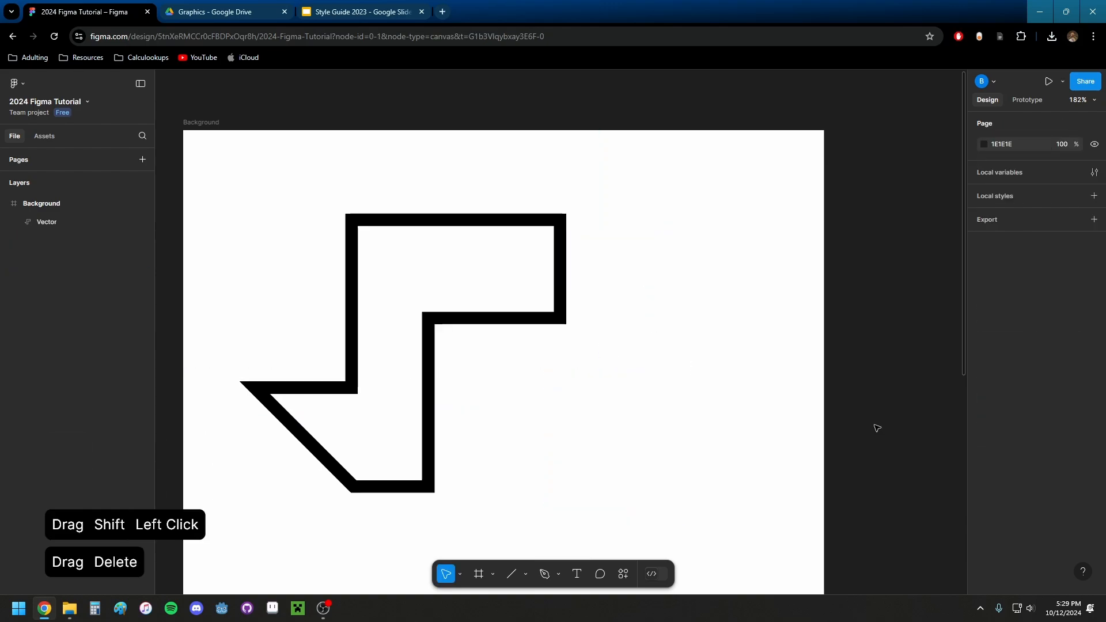
click(46, 221)
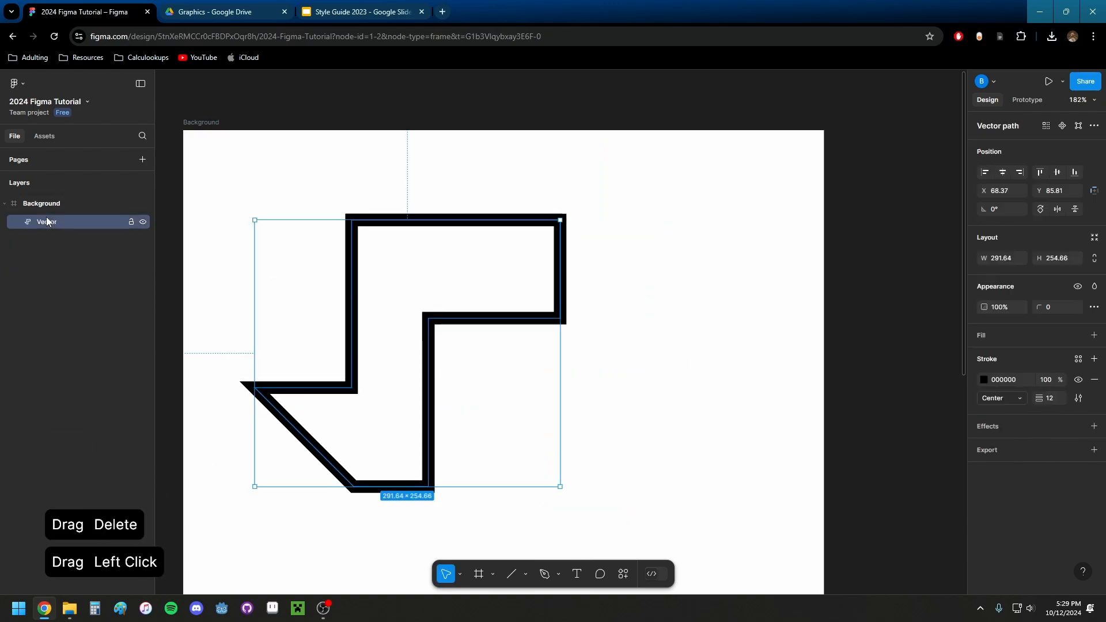
double_click(459, 220)
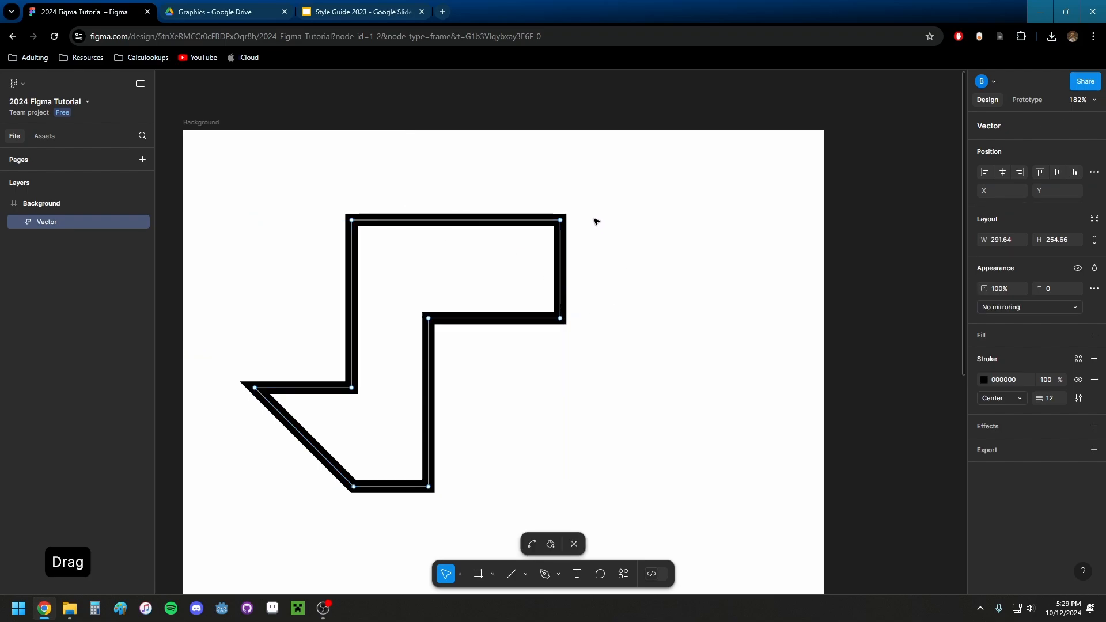
click(546, 575)
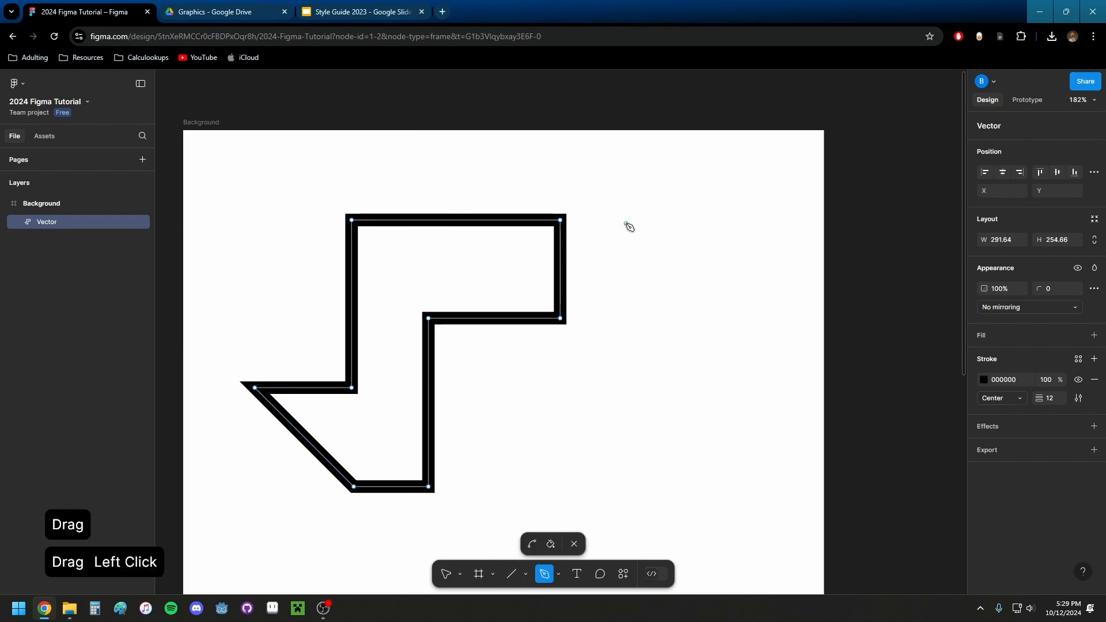
click(511, 575)
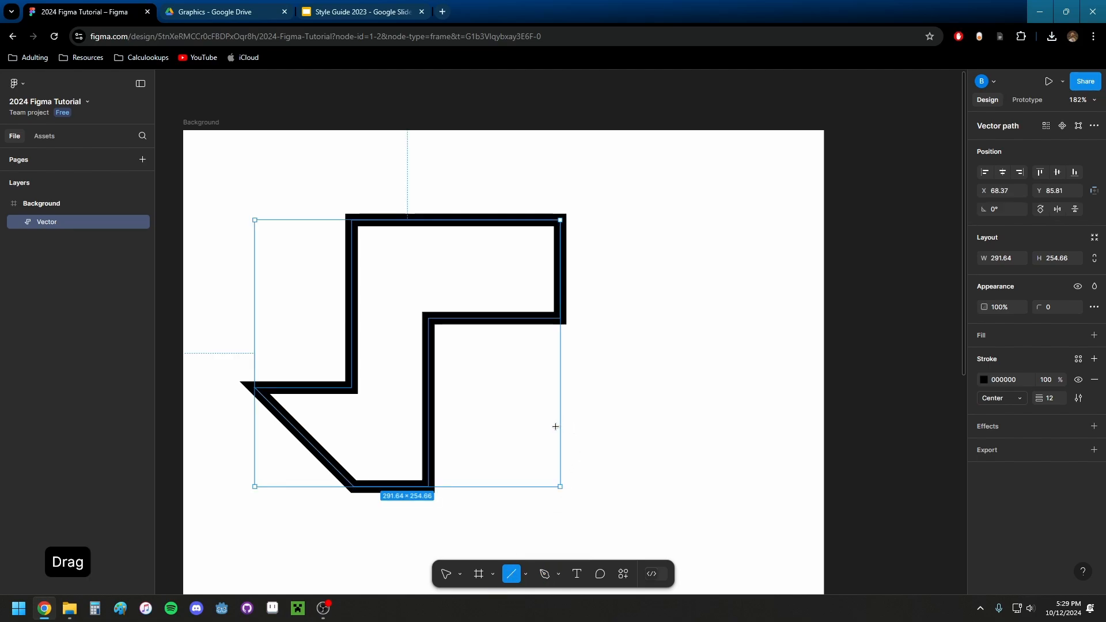
key(Escape)
click(579, 415)
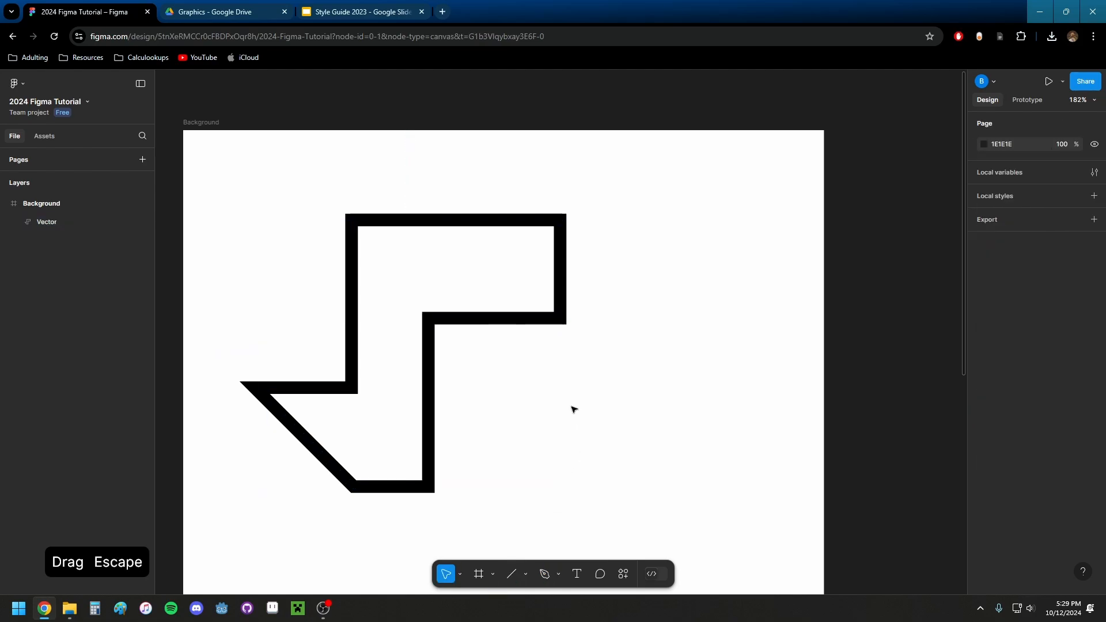
- Draw a closed four-sided shape about 130 × 117 with one curved side beside the outline using the Pen tool
drag(574, 410, 551, 408)
click(545, 574)
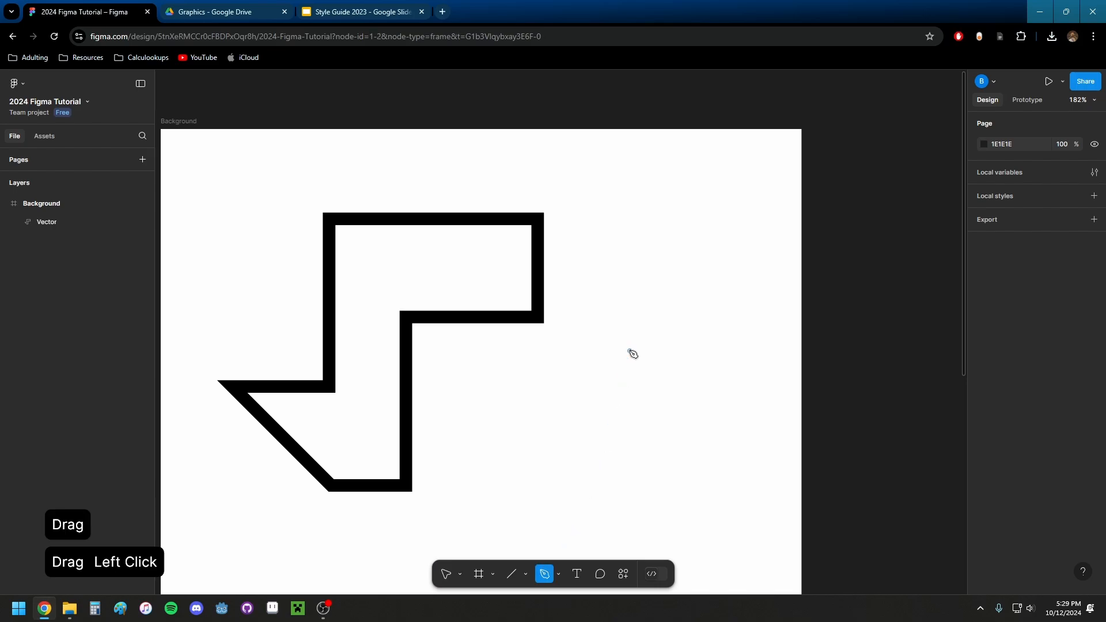
click(631, 351)
drag(675, 404, 664, 412)
click(576, 473)
click(539, 404)
click(632, 351)
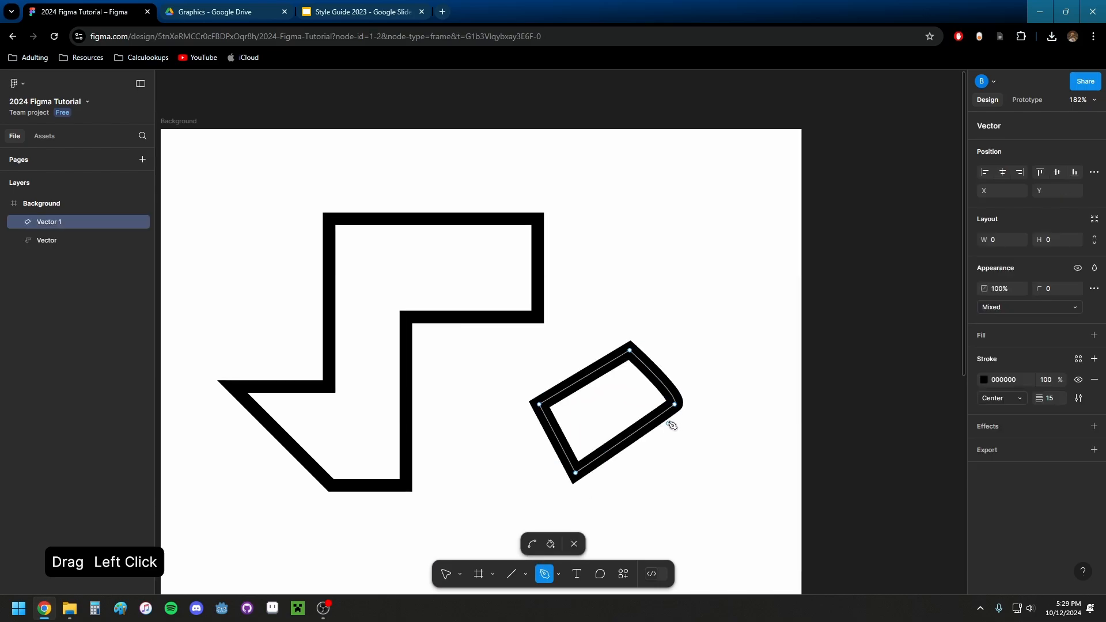
key(Escape)
- Undo the whole pen-drawn four-sided shape, leaving only the original outline
ctrl+scroll(674, 392, up, 5)
ctrl+scroll(673, 393, up, 2)
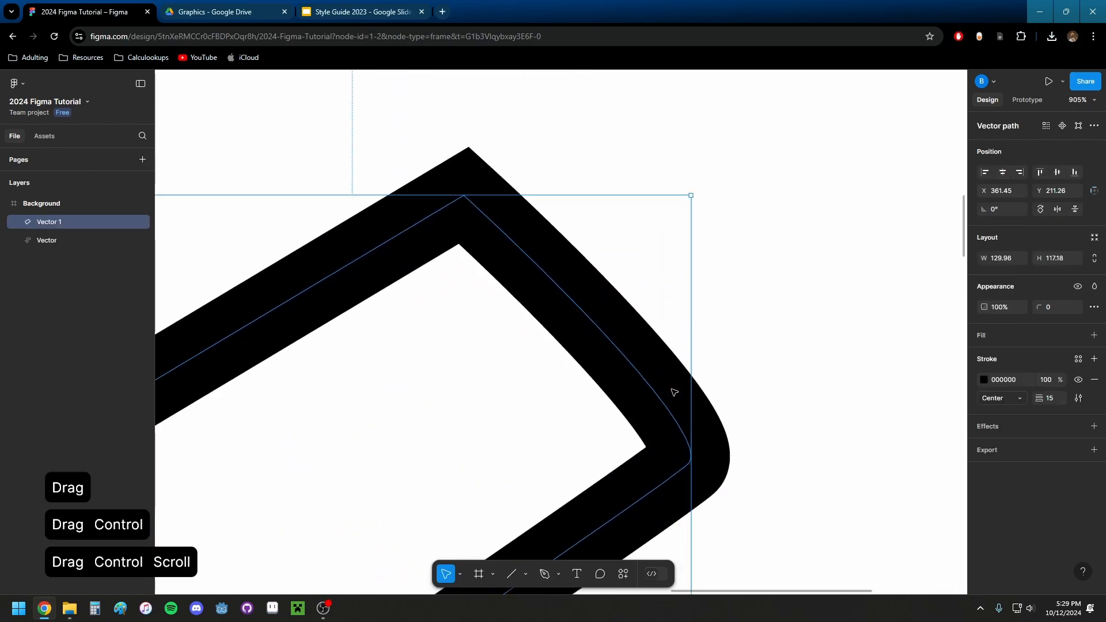
ctrl+scroll(674, 392, down, 7)
key(ctrl+z)
key(ctrl+z)
key(ctrl+z)
key(ctrl+z)
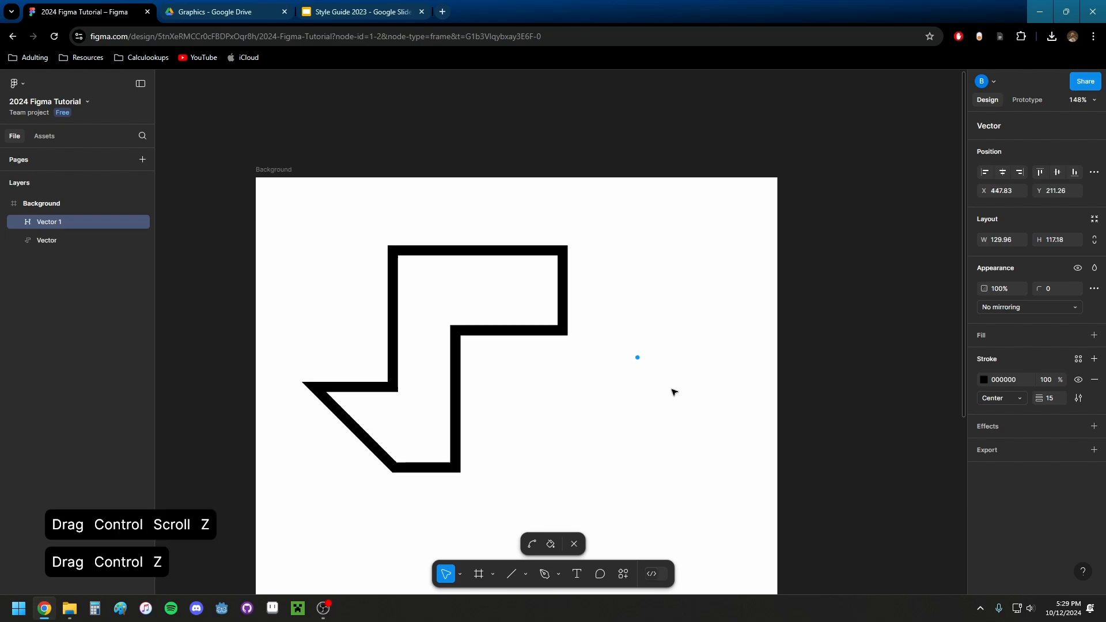
key(ctrl+z)
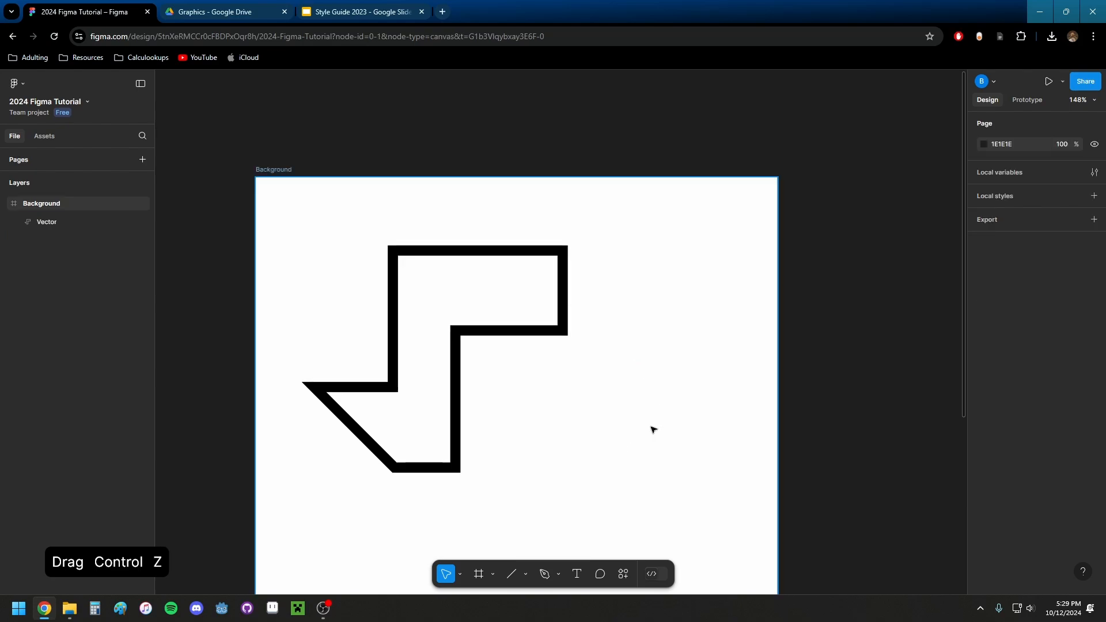
- Draw a tall rectangle about 103 × 236 in the empty area beside the outline
click(524, 575)
click(548, 461)
scroll(527, 297, right, 3)
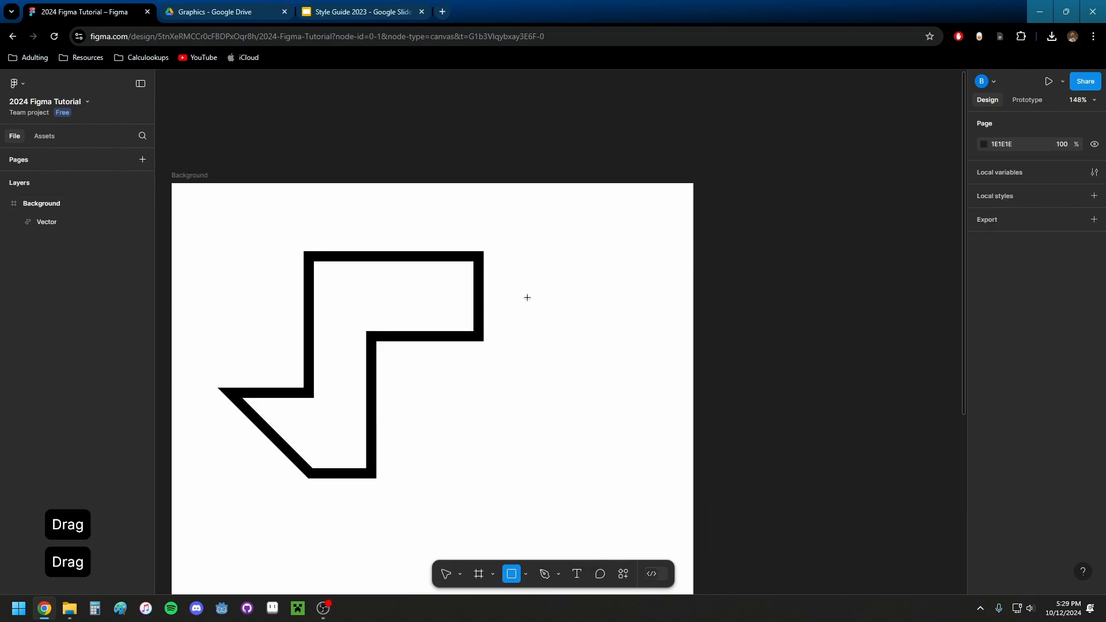
click(525, 257)
drag(543, 270, 627, 484)
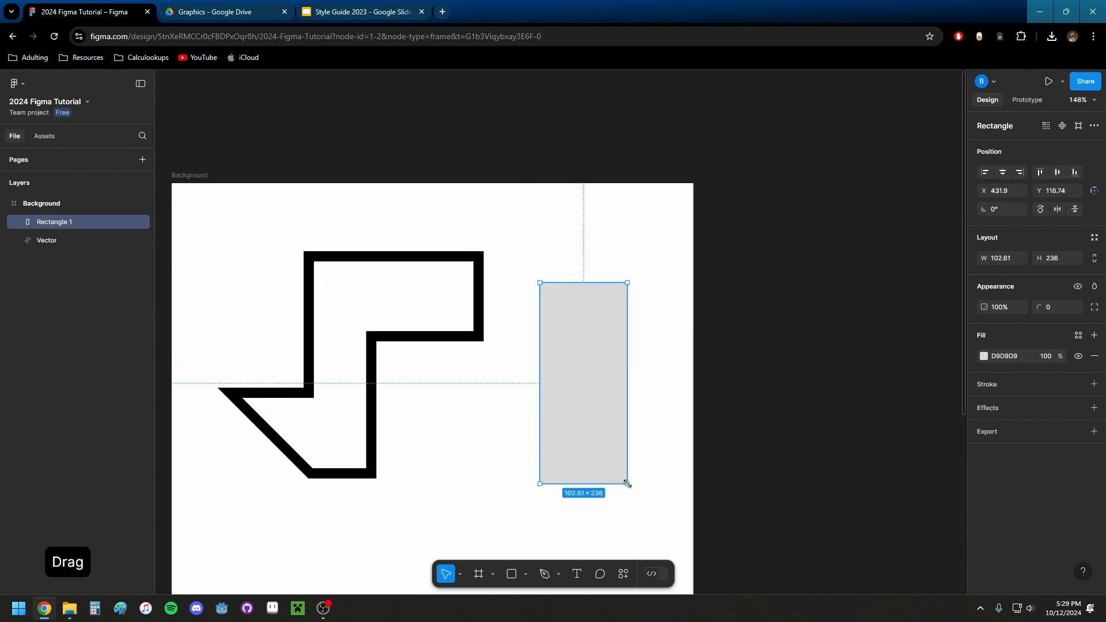
- Remove the rectangle's fill and give it a black inside stroke with a weight of 12, matching the outline's thickness
click(1095, 356)
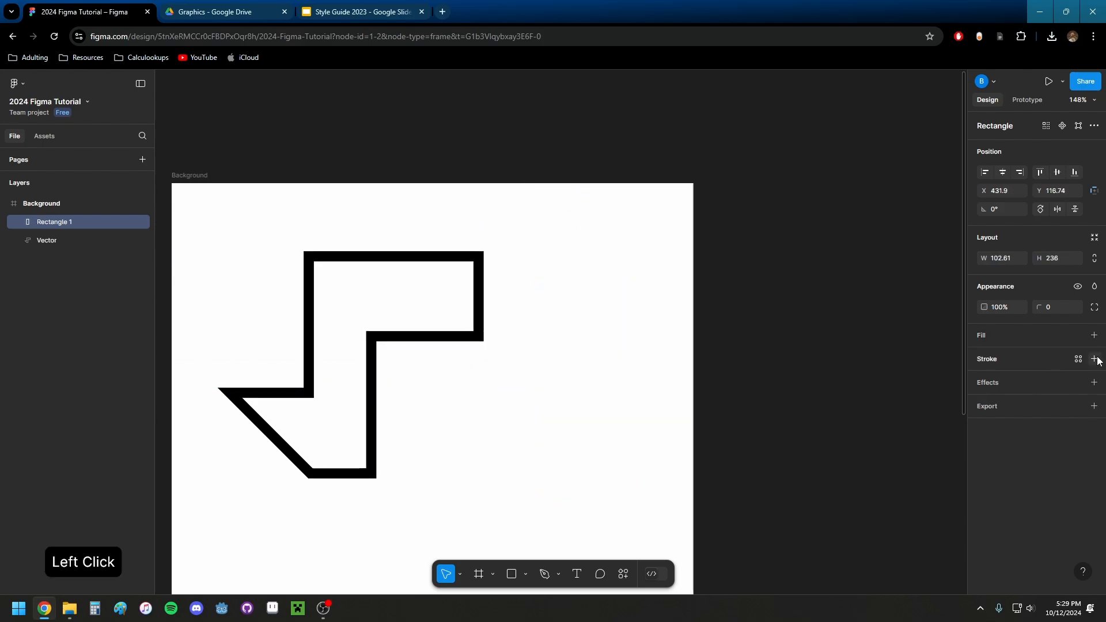
click(1095, 359)
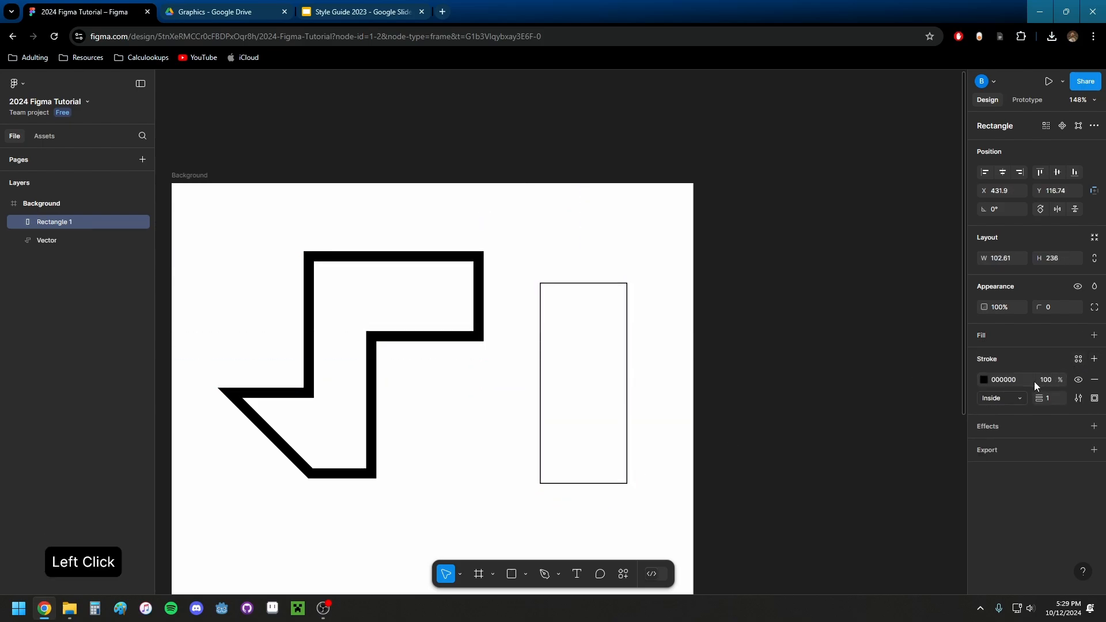
click(476, 310)
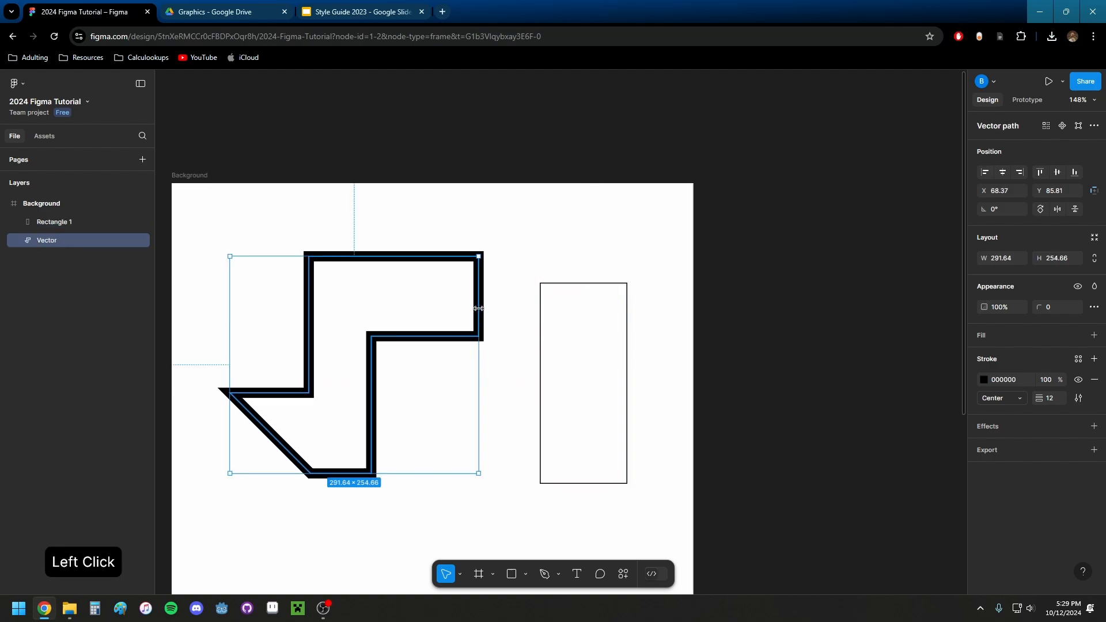
click(627, 344)
text(12)
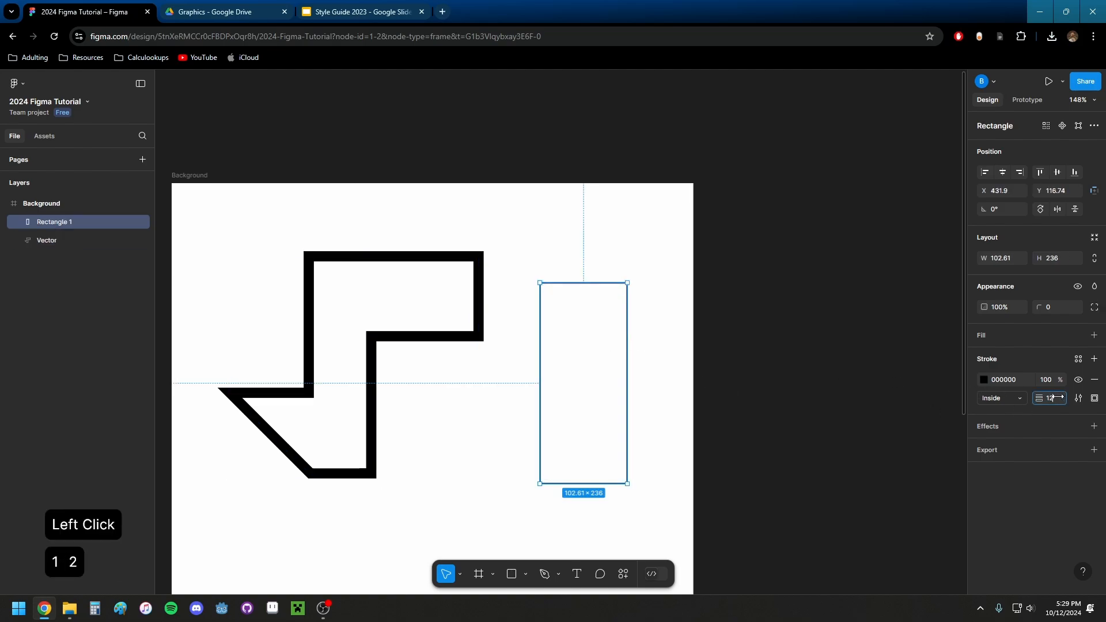
key(BackSpace)
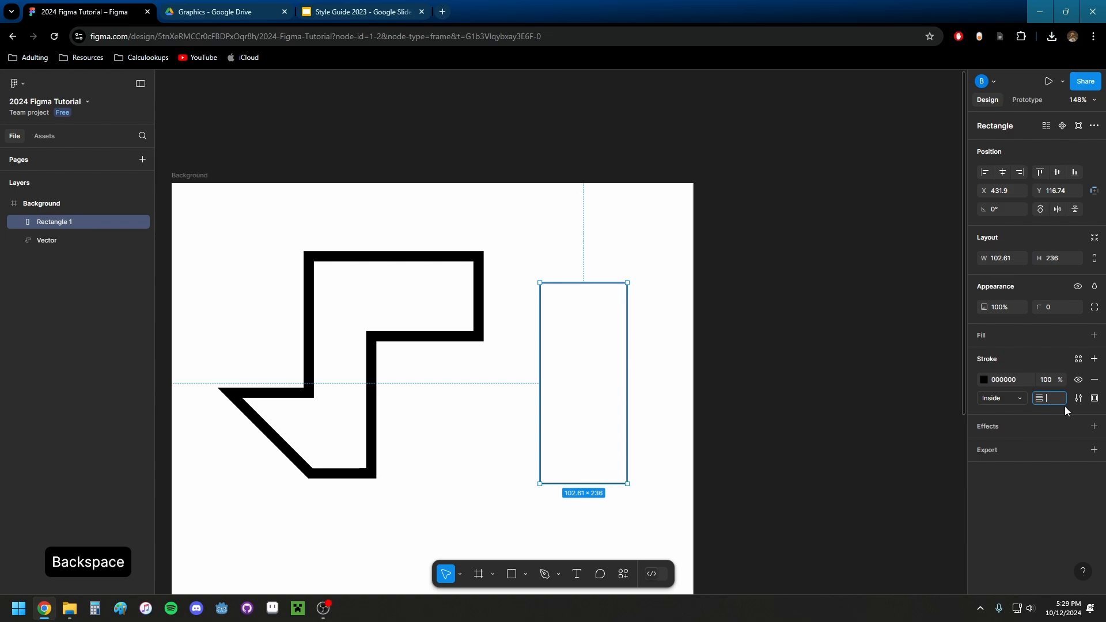
text(12)
key(Return)
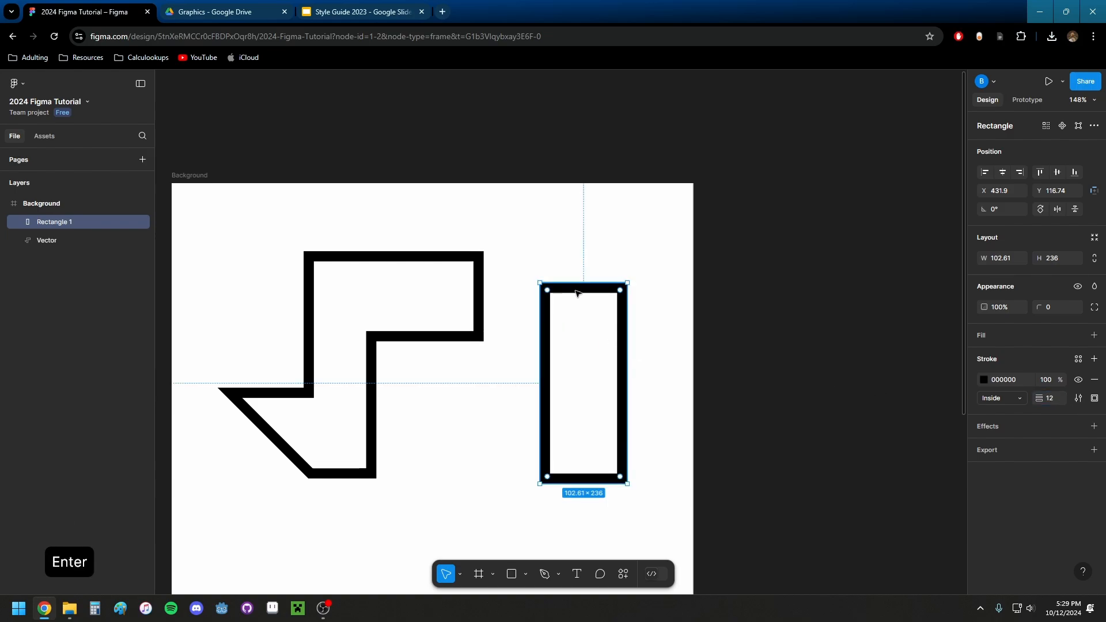
- Move the rectangle to X 415, Y 85.81, level with the outline's top edge
drag(574, 292, 562, 266)
scroll(486, 258, up, 3)
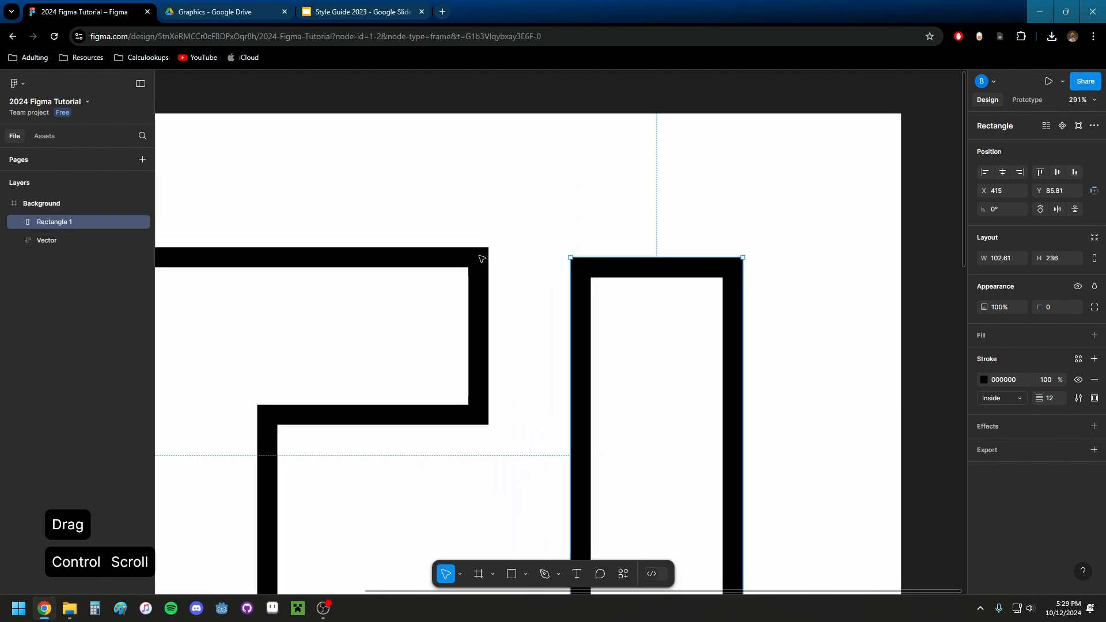
scroll(481, 257, down, 3)
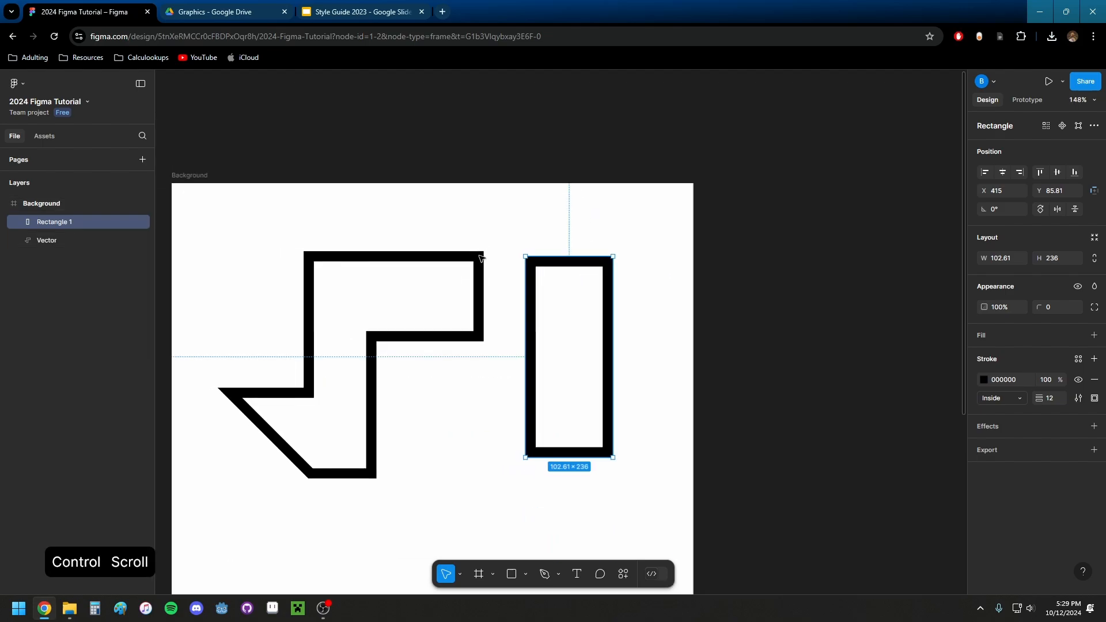
- Try flattening Rectangle 1 and Vector together with the rectangle as the upper layer, and undo the flattening
shift+click(64, 240)
right_click(65, 241)
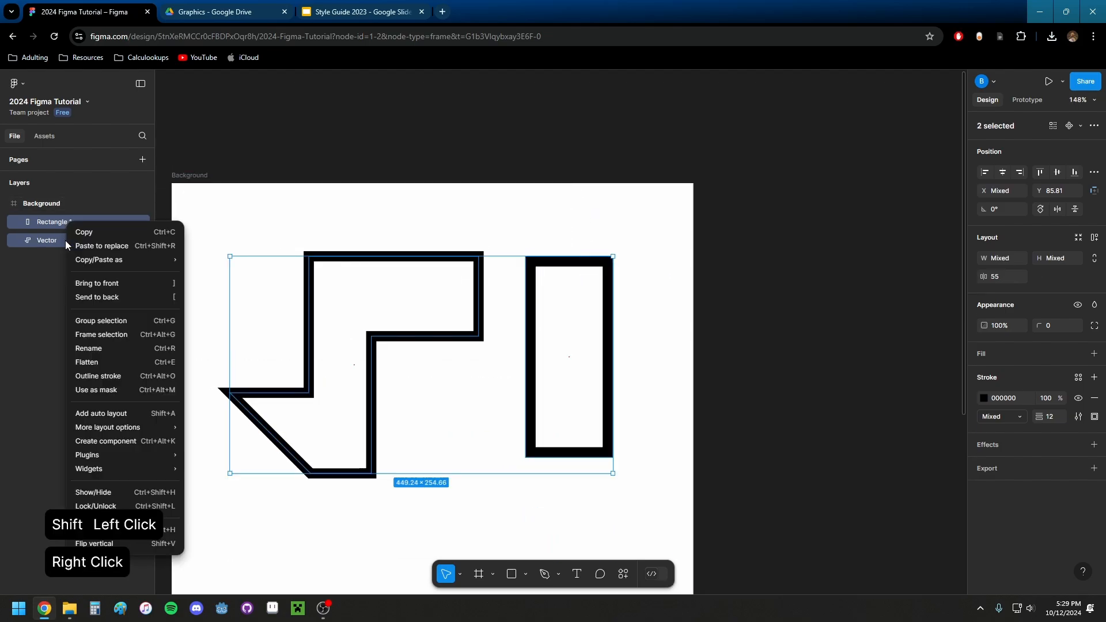
click(124, 363)
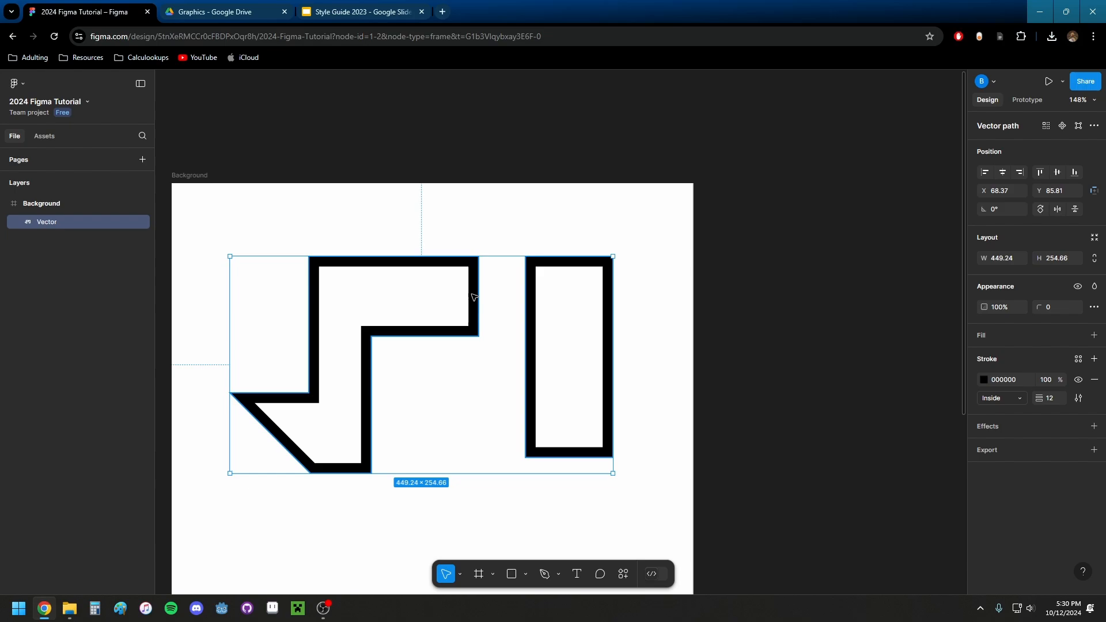
key(ctrl+z)
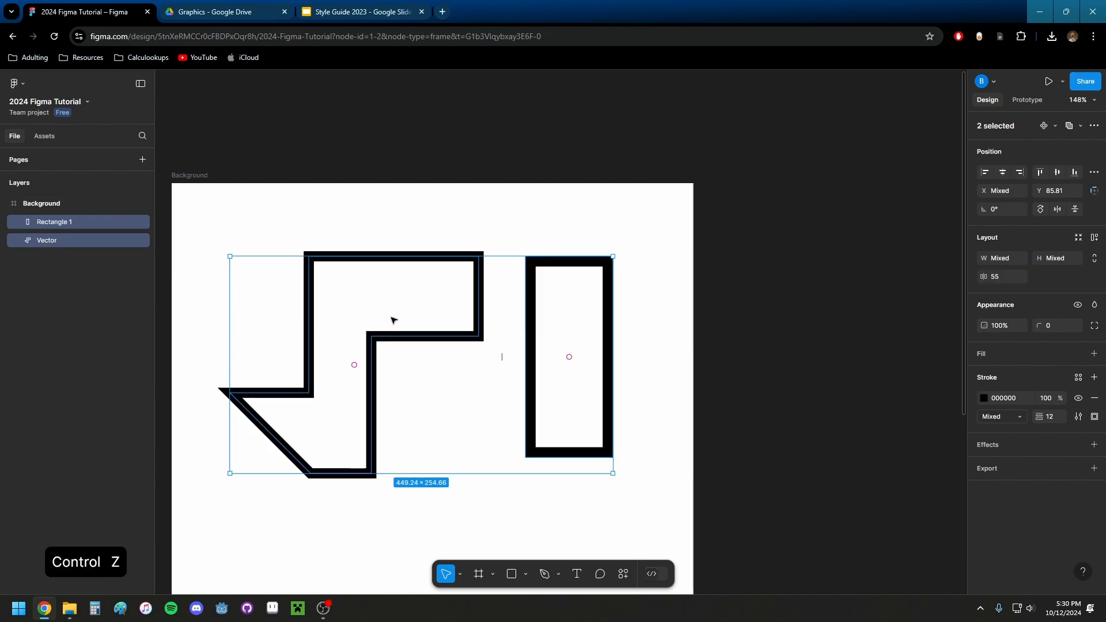
- Reorder the layers so that Vector sits above Rectangle 1
ctrl+click(37, 236)
drag(36, 236, 61, 215)
click(58, 242)
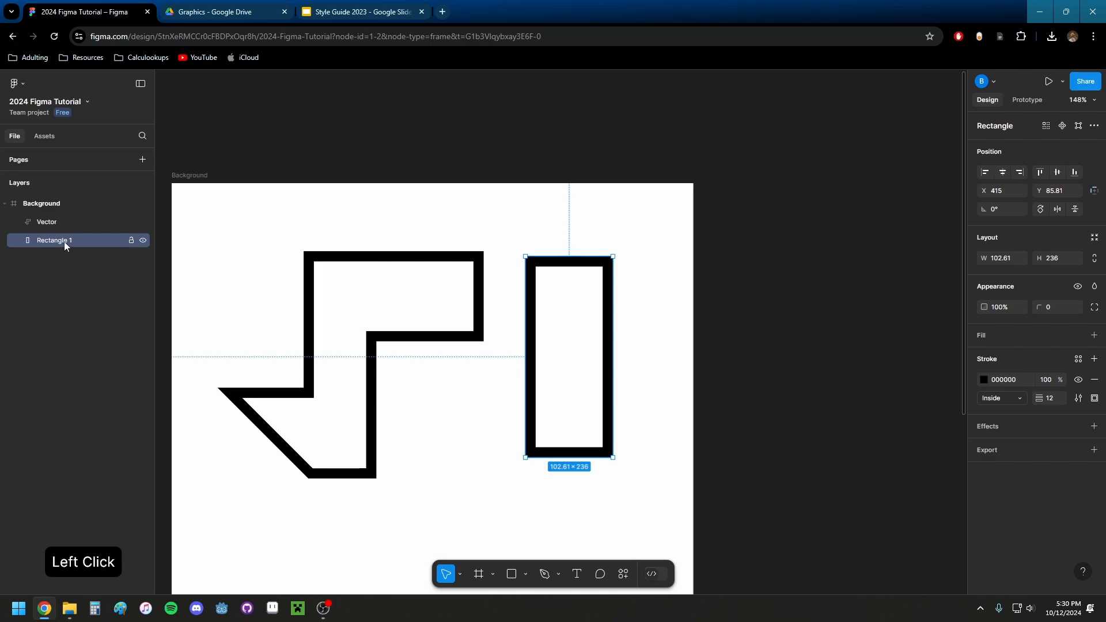
- Flatten Vector and Rectangle 1 together into a single vector
click(65, 221)
shift+click(66, 241)
right_click(68, 242)
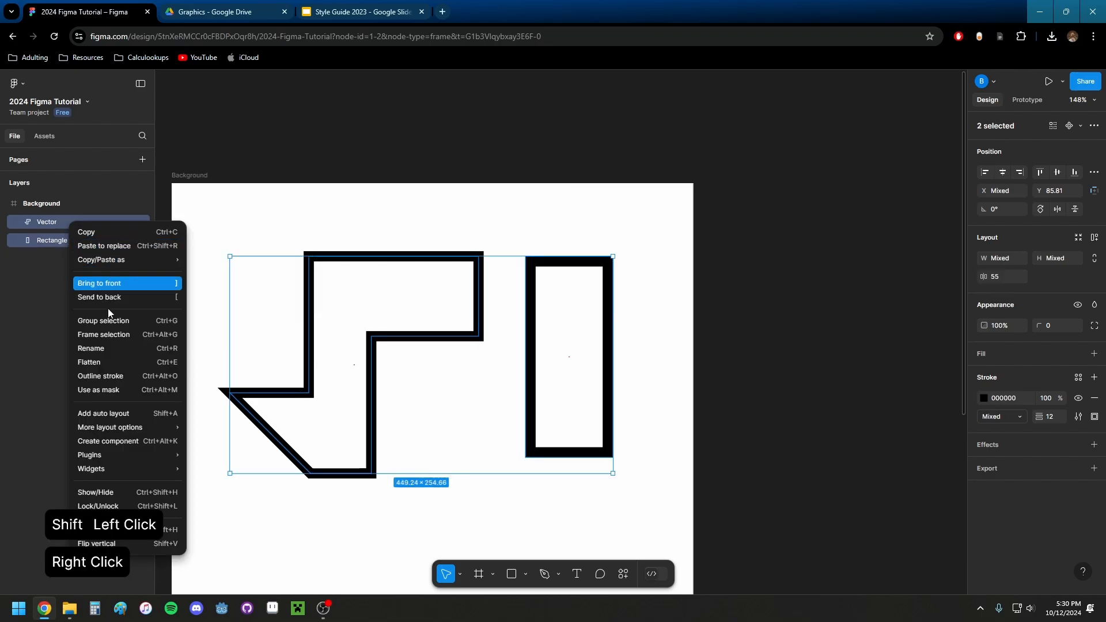
click(109, 362)
scroll(496, 251, up, 5)
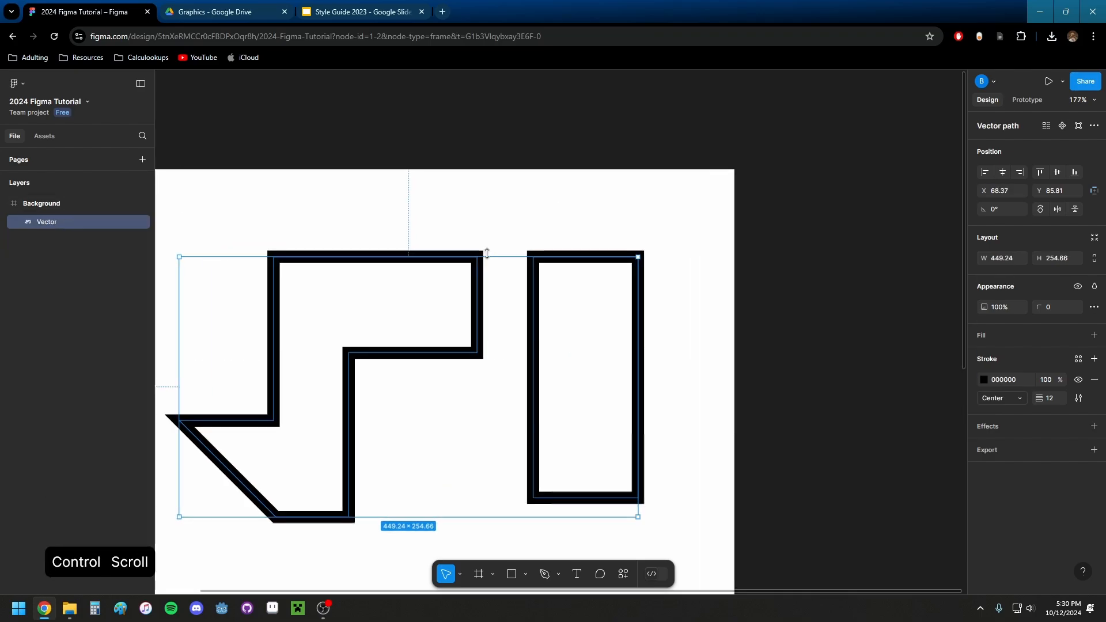
- Edit the flattened vector's points, lowering the rectangle's two bottom corners together to Y 340.47, level with the outline's bottom edge
double_click(587, 271)
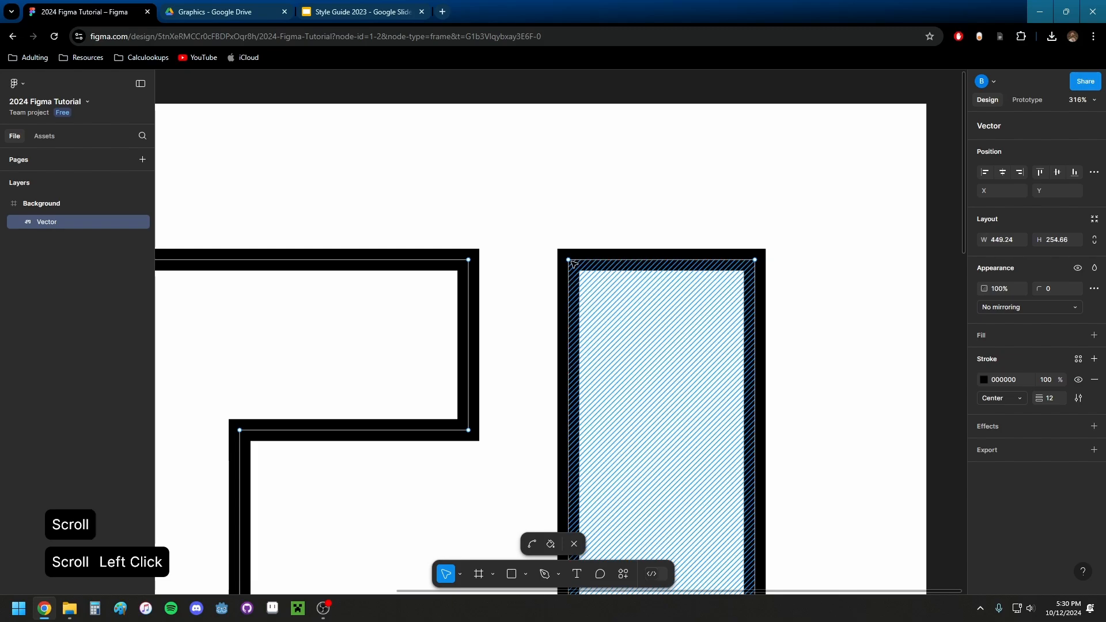
click(568, 259)
shift+click(755, 260)
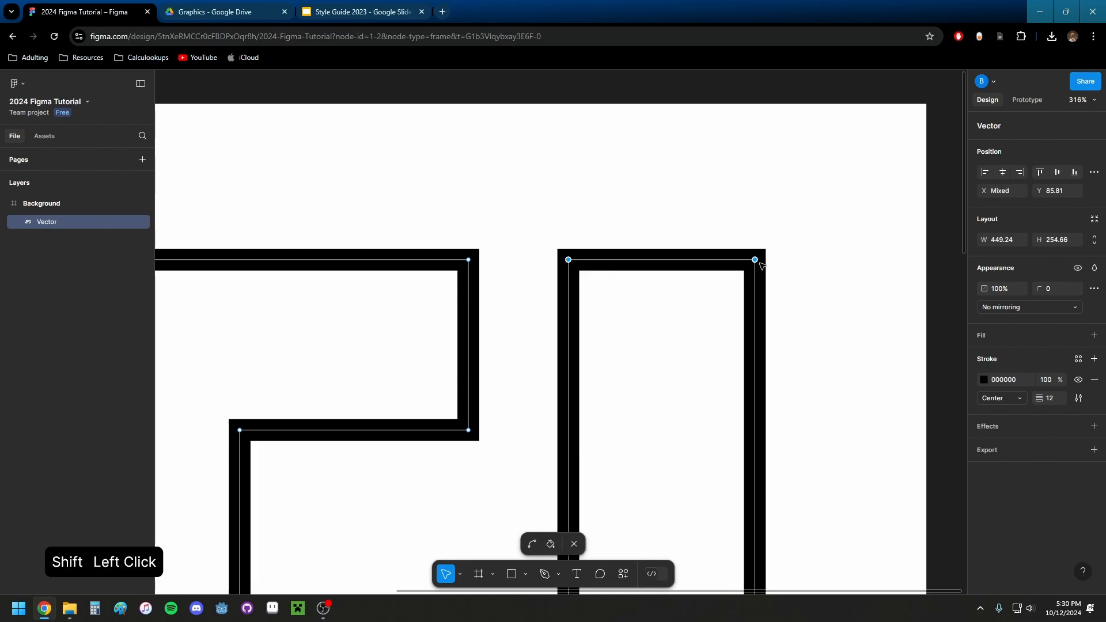
mouse_move(756, 261)
mouse_down()
mouse_move(745, 262)
mouse_move(756, 261)
mouse_up()
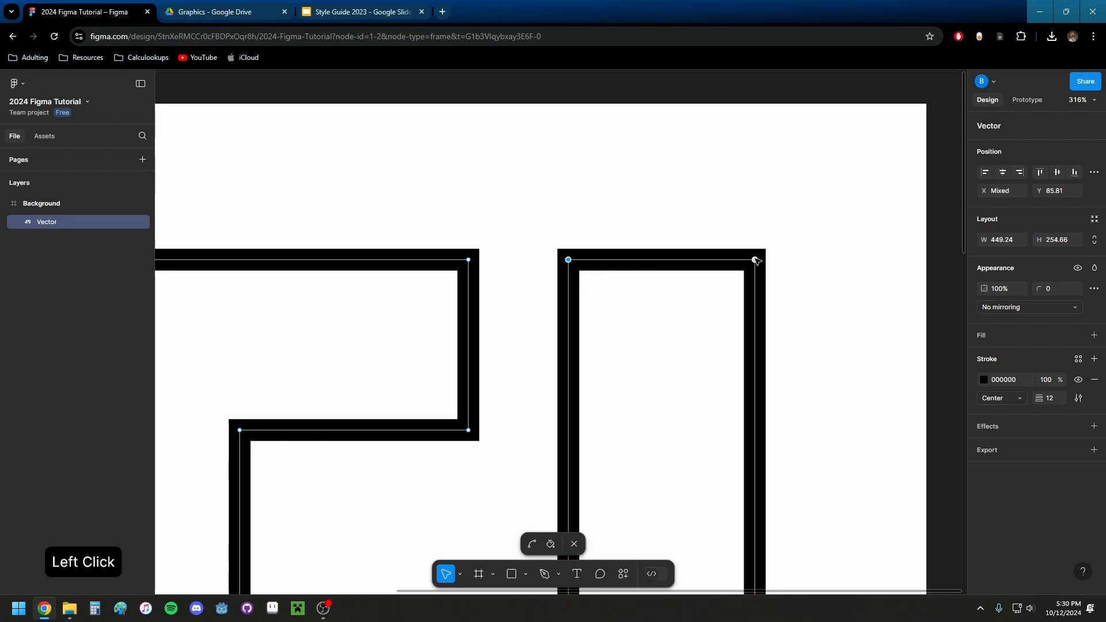
scroll(661, 284, down, 5)
scroll(649, 388, left, 1)
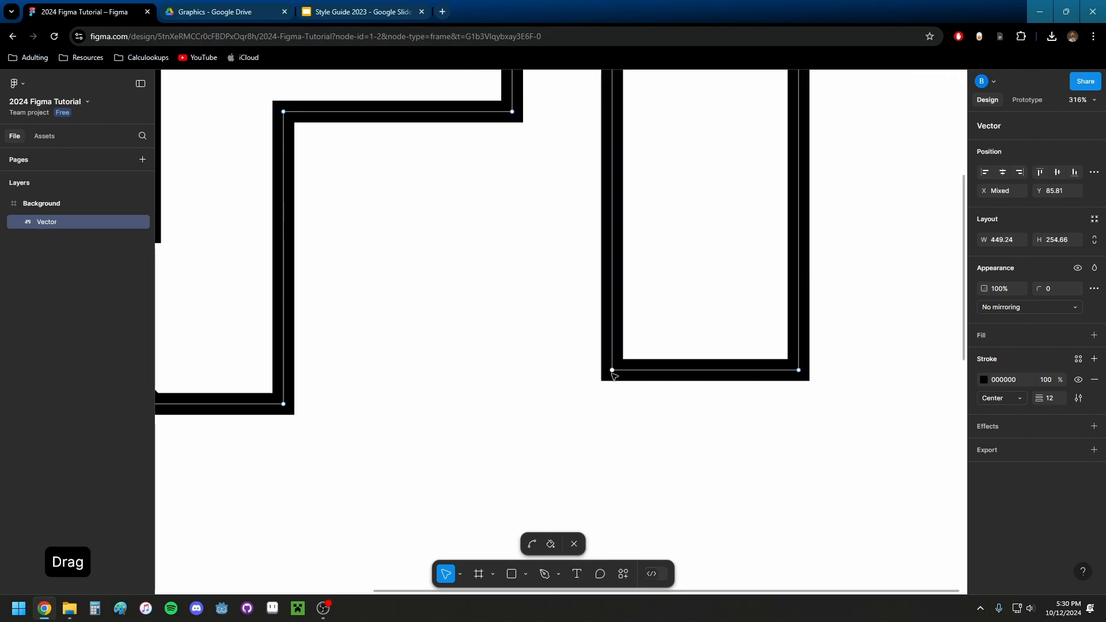
drag(553, 410, 865, 369)
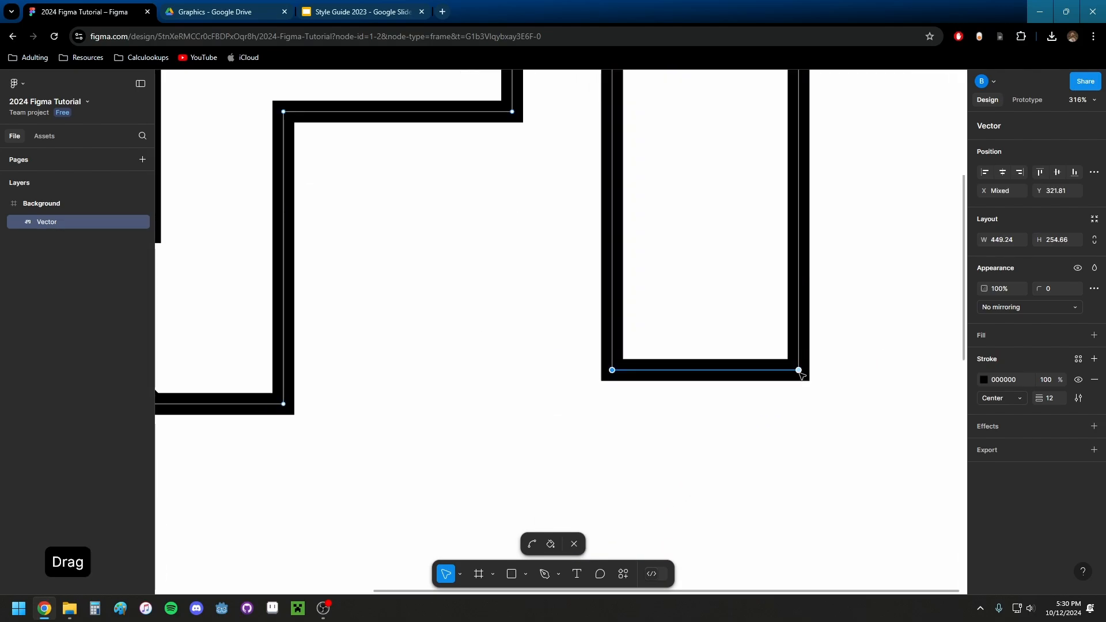
drag(799, 371, 800, 405)
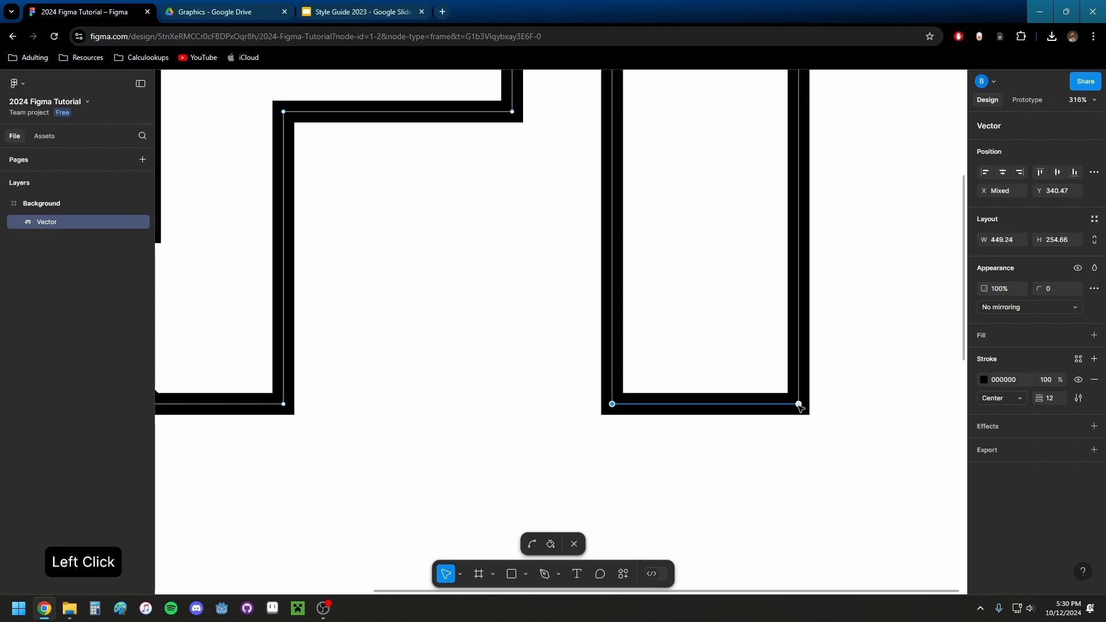
ctrl+scroll(800, 406, down, 5)
ctrl+scroll(609, 159, up, 5)
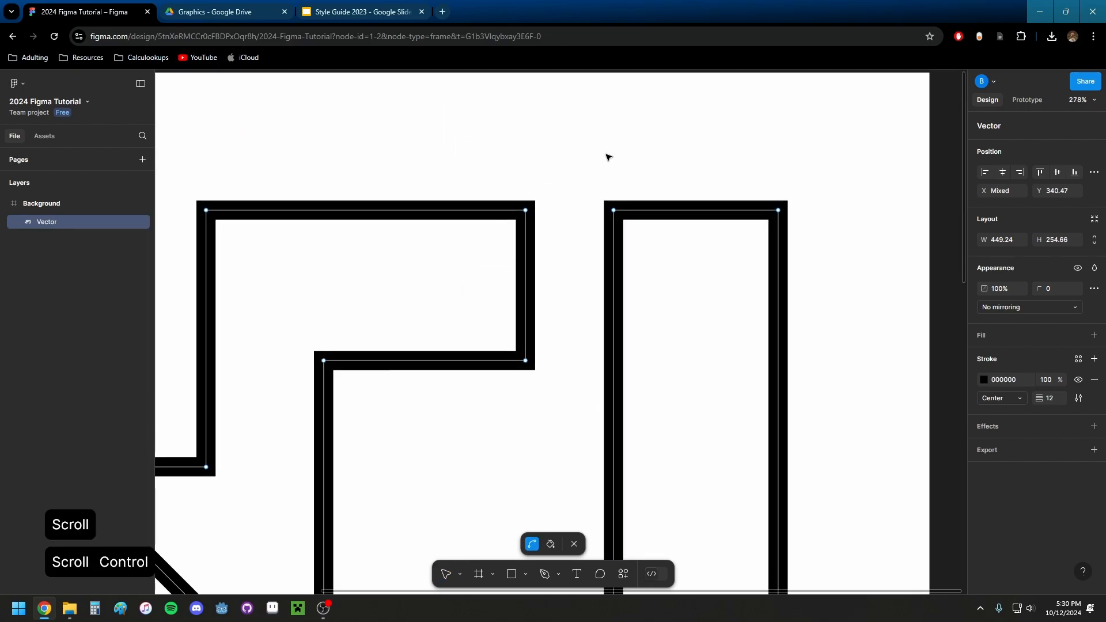
ctrl+scroll(609, 157, up, 1)
scroll(736, 230, down, 3)
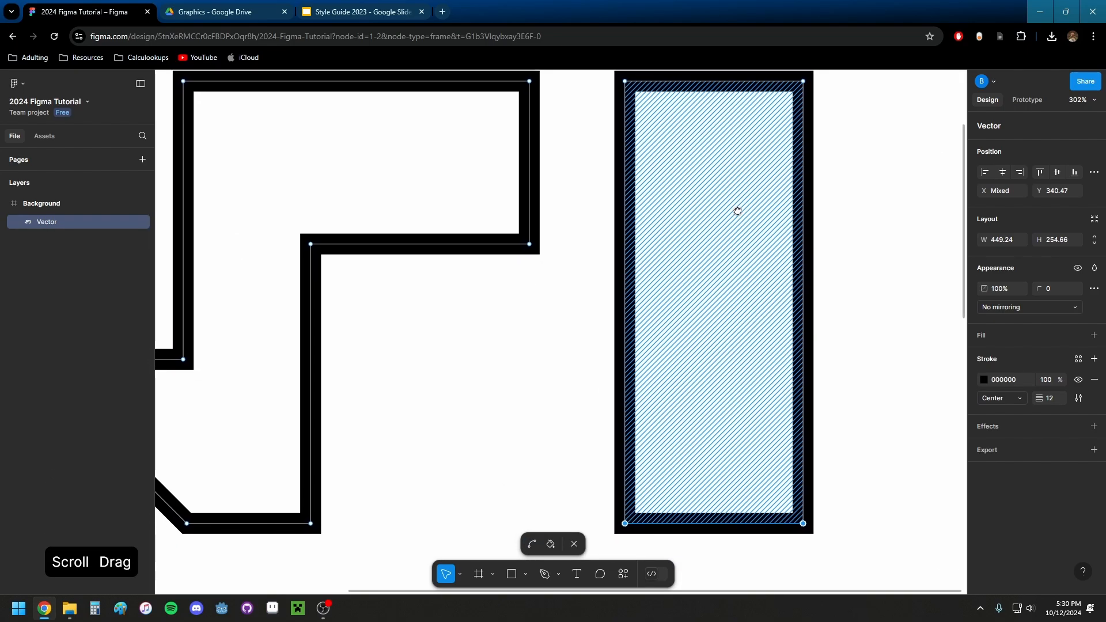
ctrl+scroll(738, 212, down, 5)
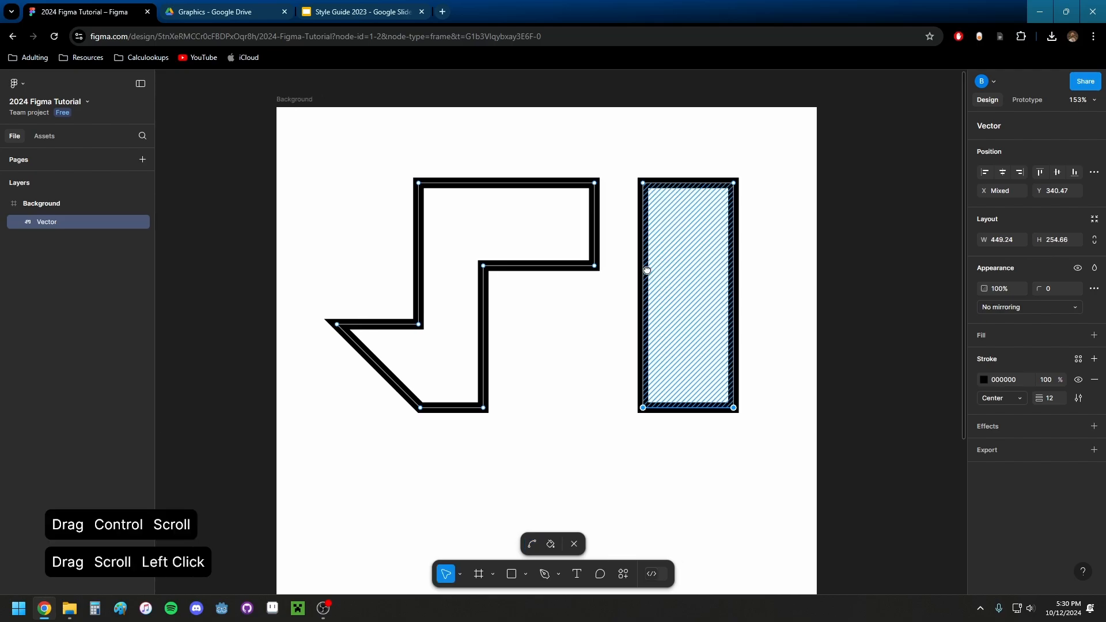
- Narrow the flattened vector's rectangle by moving its right side inward to X 495.94
ctrl+scroll(552, 312, up, 2)
mouse_move(776, 128)
mouse_down()
mouse_move(743, 241)
mouse_move(738, 460)
mouse_up()
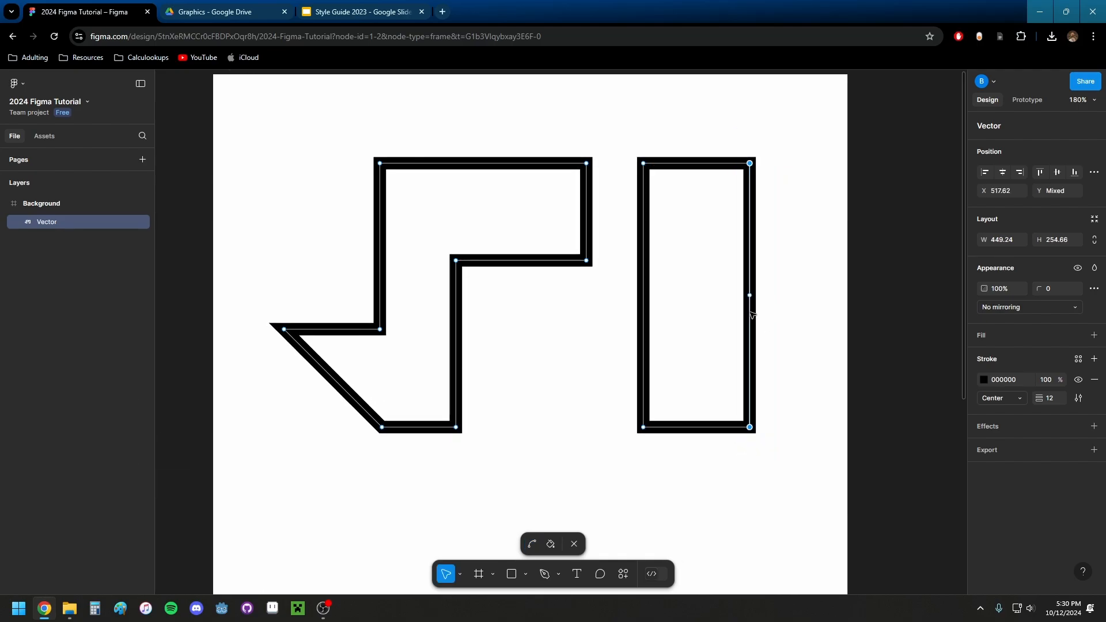
drag(752, 314, 729, 316)
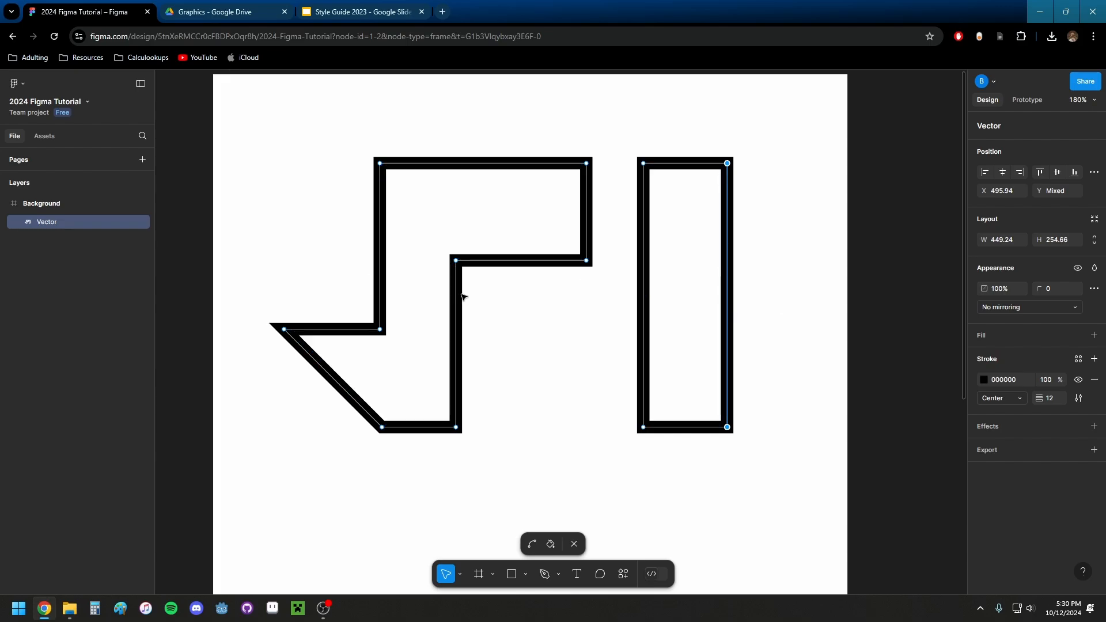
click(779, 311)
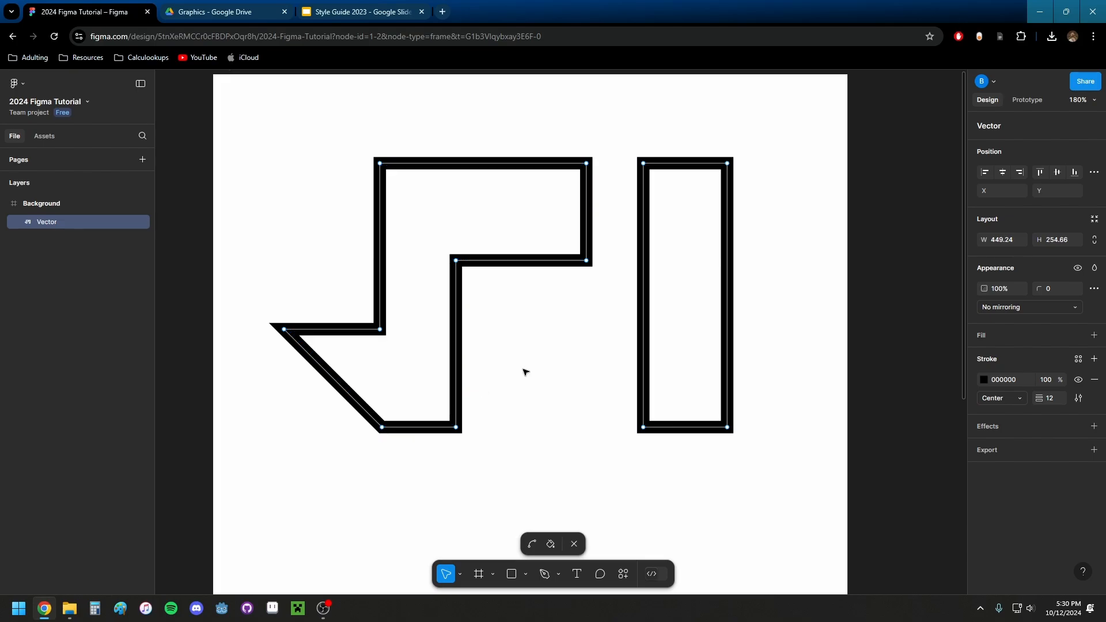
mouse_move(536, 364)
mouse_down()
mouse_move(530, 379)
mouse_move(556, 373)
mouse_up()
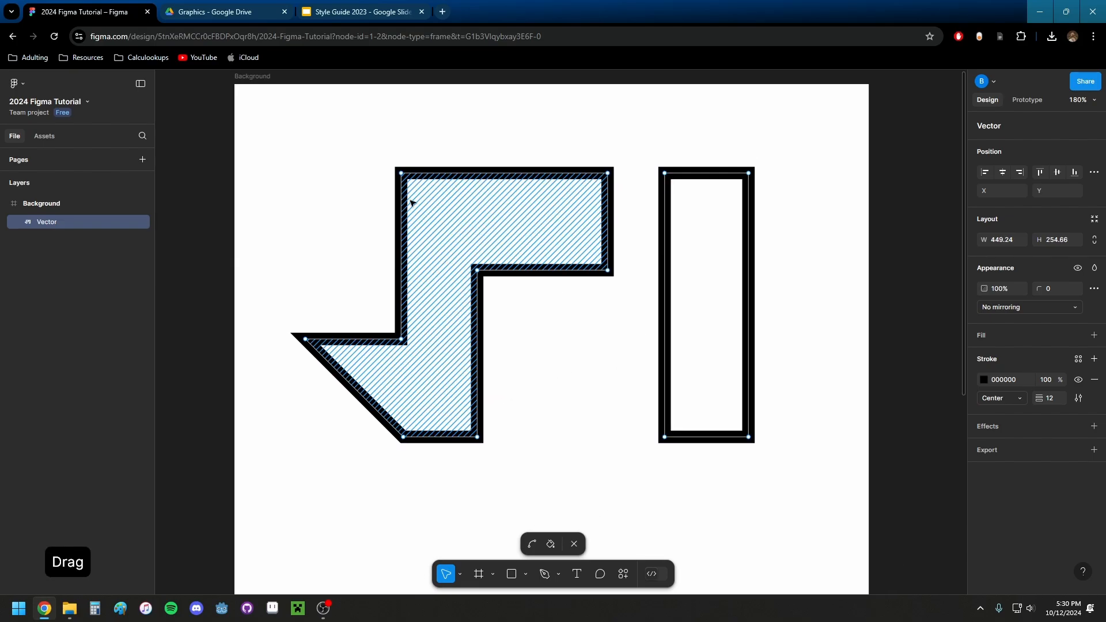
key(Escape)
- Delete all of the rectangle's points from the flattened vector, keeping only the pen-drawn outline
click(755, 307)
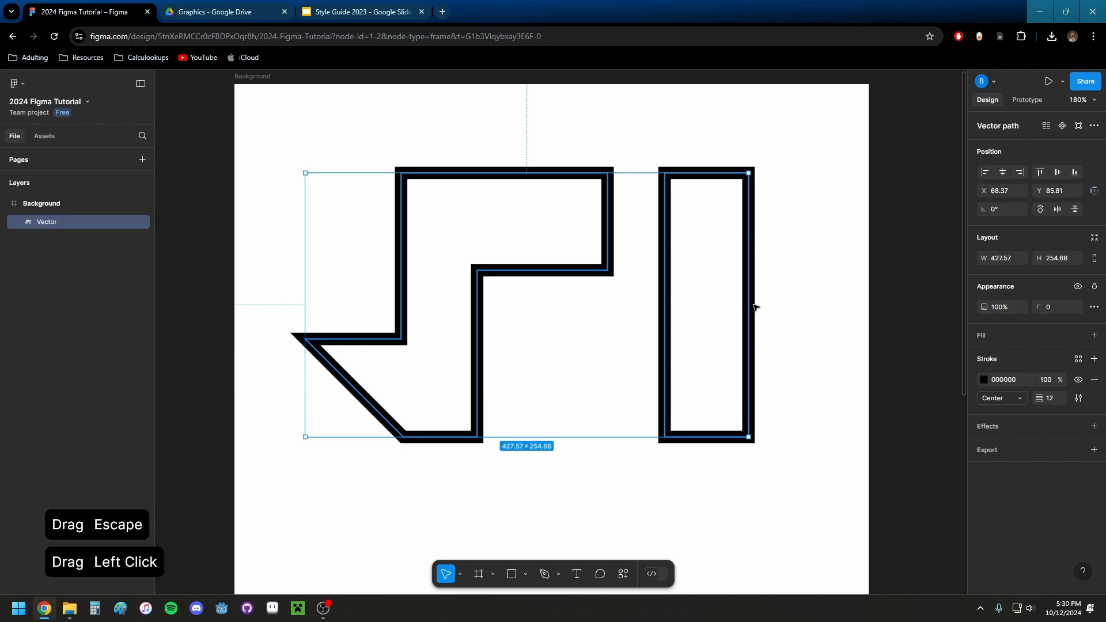
double_click(757, 310)
drag(654, 142, 780, 485)
key(Delete)
- Duplicate the whole outline inside the vector and place the copy right of the original, its top-left corner at about X 363, Y 41
key(ctrl+a)
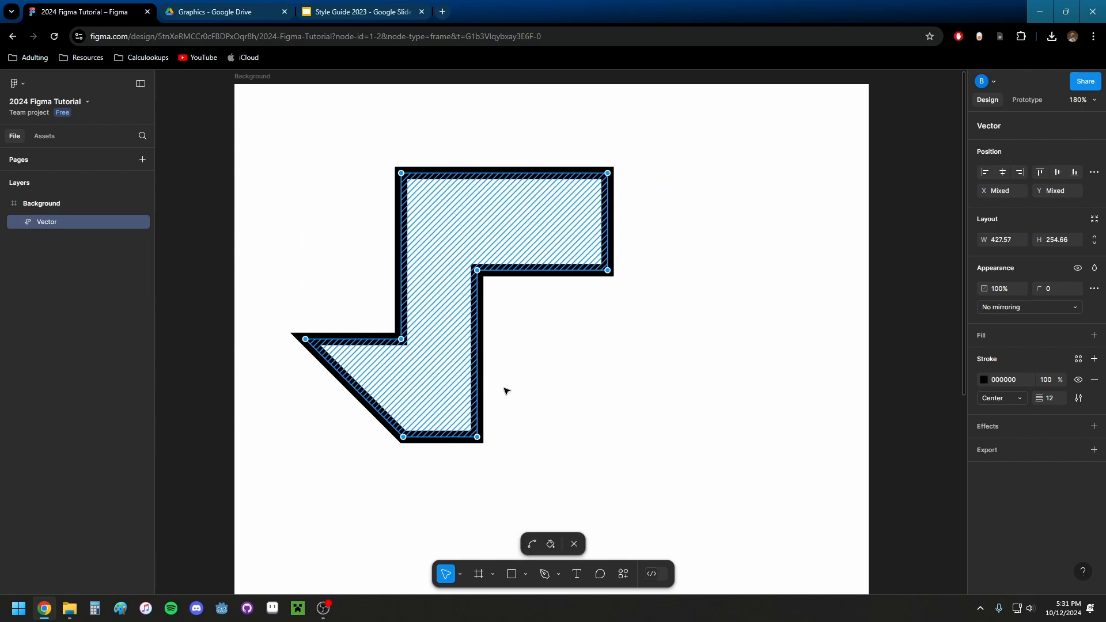
key(ctrl+d)
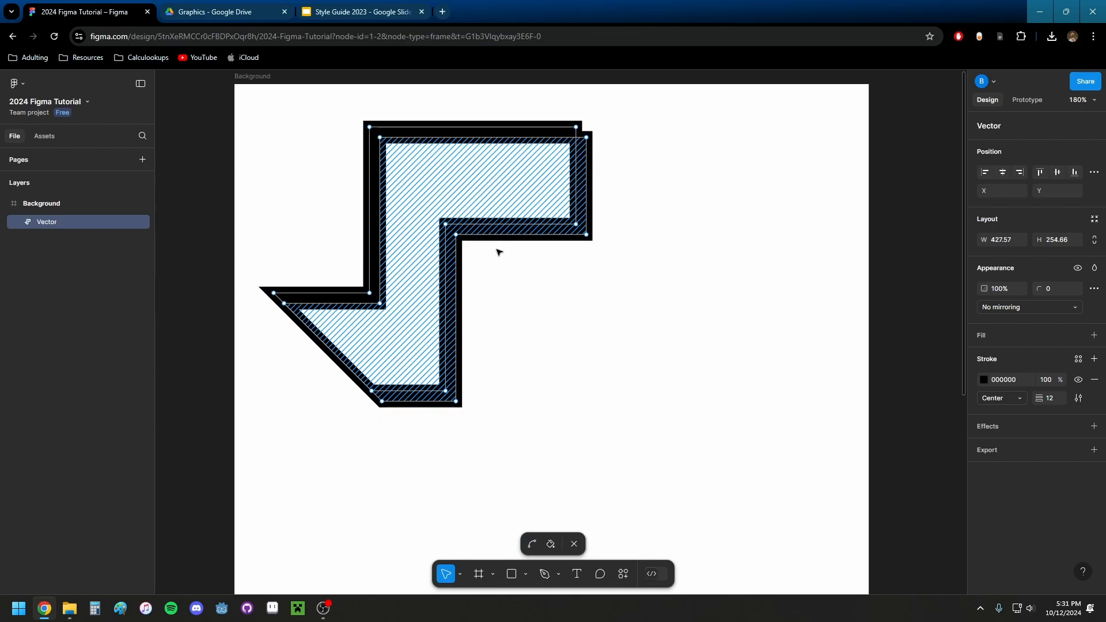
key(Right)
key(Right)
key(Right)
key(Right)
key(Right)
key(Right)
key(Right)
key(Right)
key(Right)
key(Right)
key(Right)
key(Right)
key(Right)
key(Down)
key(Down)
key(Down)
key(Down)
key(Down)
key(Down)
key(Down)
key(Down)
key(Down)
key(Down)
key(Down)
key(Down)
key(Down)
key(Down)
key(Down)
key(Down)
key(Down)
key(Down)
key(Down)
key(Down)
key(Right)
key(Right)
key(Right)
key(Right)
key(Right)
key(Right)
key(Right)
key(Right)
key(Right)
key(Right)
key(Right)
key(Right)
key(Right)
key(Right)
key(Right)
key(Right)
key(Right)
key(Right)
key(Right)
key(Right)
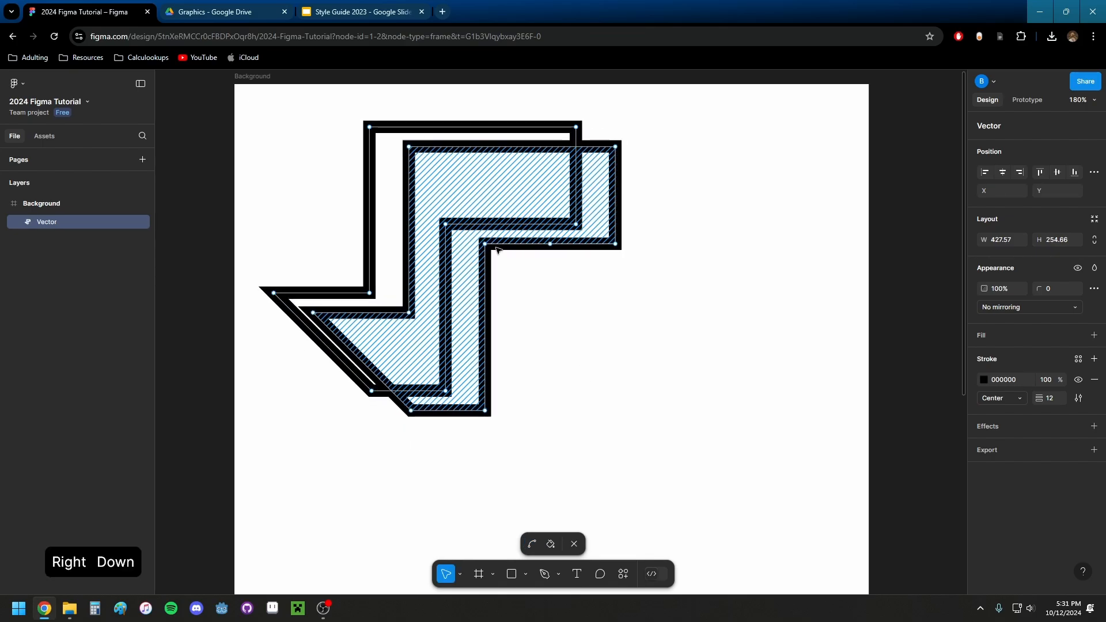
key(Right)
key(Right)
key(Right)
key(Right)
key(Right)
key(Right)
key(Right)
key(Right)
key(Right)
key(Right)
key(Right)
key(Right)
key(Right)
key(Right)
key(Right)
key(Right)
key(Right)
key(Right)
key(Right)
key(Right)
key(Down)
key(Down)
key(Down)
key(Down)
key(Down)
key(Down)
key(Down)
key(Down)
key(Down)
key(Down)
key(Down)
key(Down)
key(Down)
key(Down)
key(Down)
key(Down)
key(Down)
key(Down)
key(Down)
key(Down)
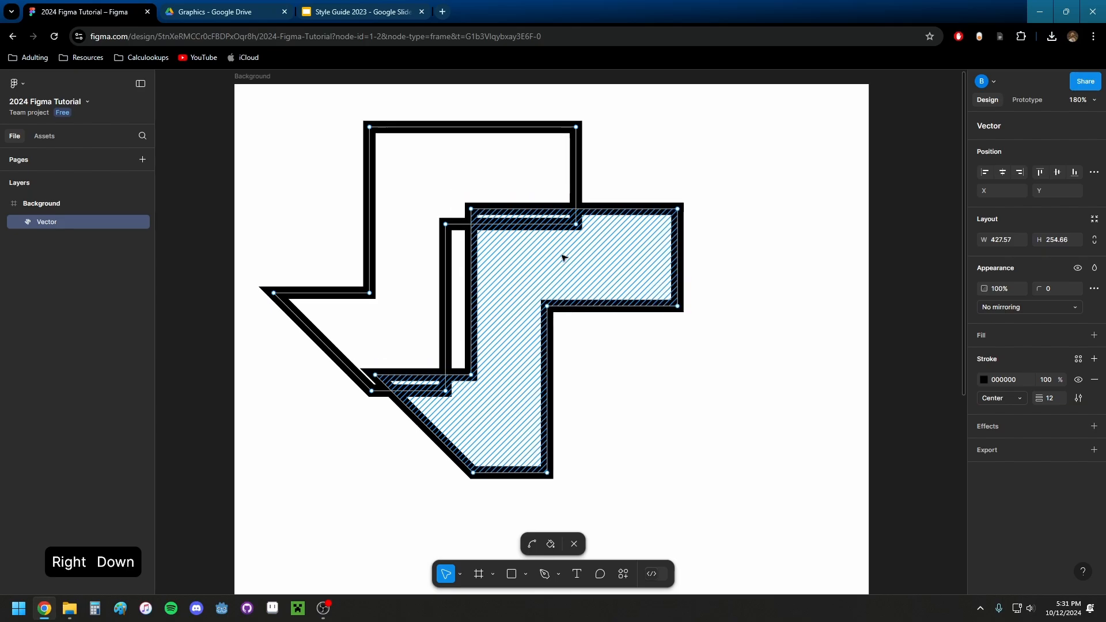
key(Right)
key(Right)
key(Right)
key(Right)
key(Right)
key(Right)
key(Right)
key(Right)
key(Right)
key(Right)
key(Right)
key(Right)
key(Right)
key(Right)
key(Right)
key(Down)
key(Down)
key(Down)
key(Down)
key(Down)
key(Down)
key(Down)
key(Down)
key(Down)
key(Down)
key(Down)
key(Down)
key(Down)
key(Down)
mouse_move(583, 316)
mouse_down()
mouse_move(672, 252)
mouse_move(674, 188)
mouse_up()
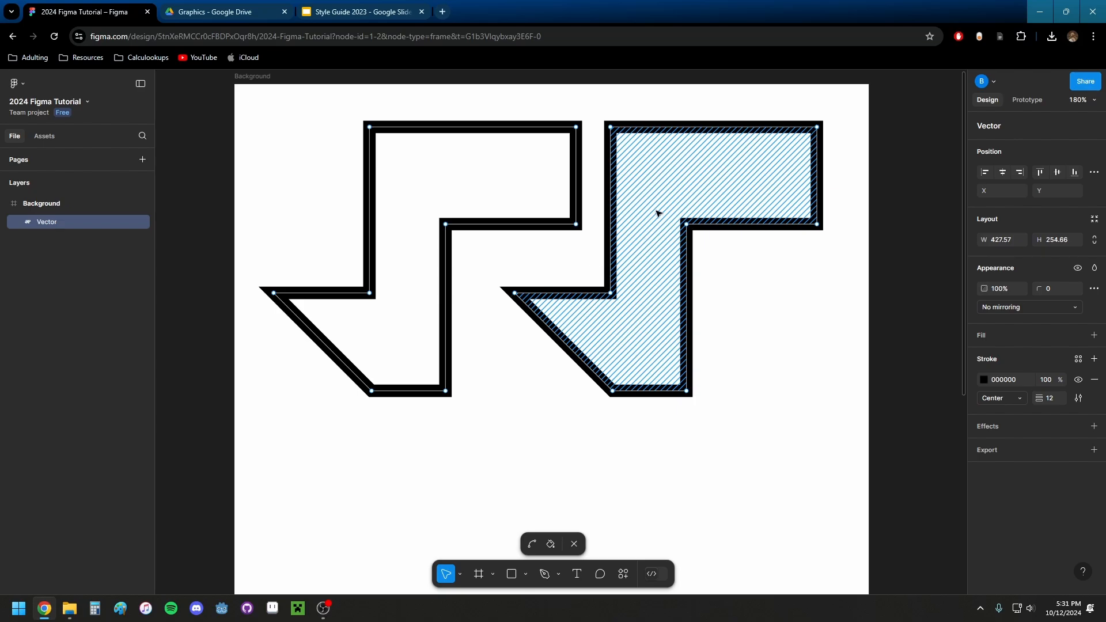
- Delete the copied outline's pointed left tip, its adjacent inner corner, and the lower-right corner of its upper arm
scroll(657, 214, down, 1)
ctrl+scroll(642, 309, up, 3)
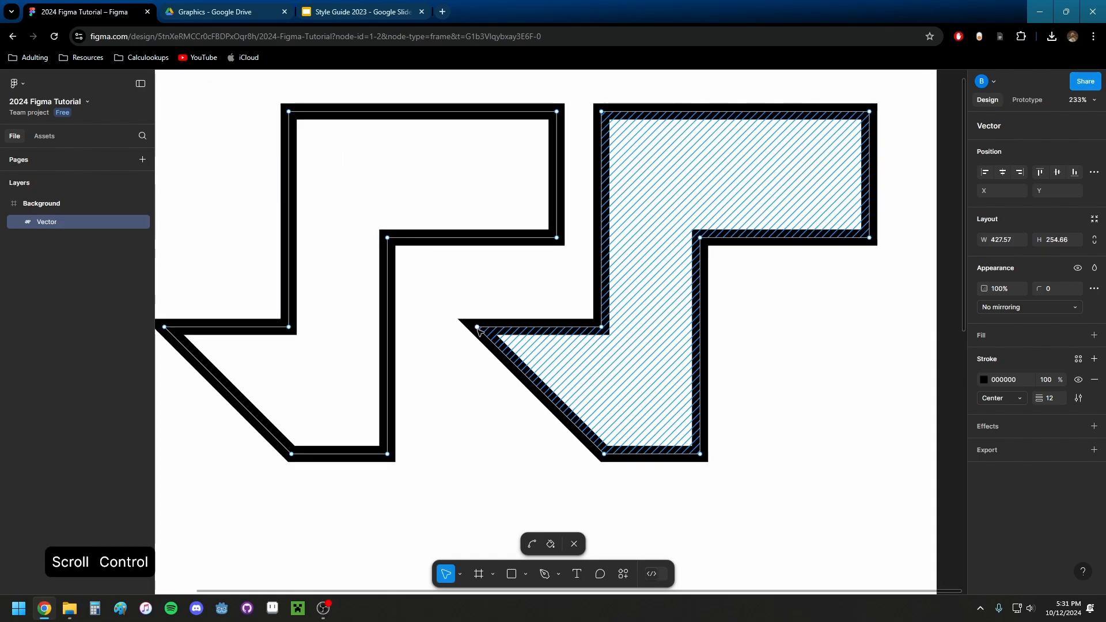
click(477, 328)
key(Delete)
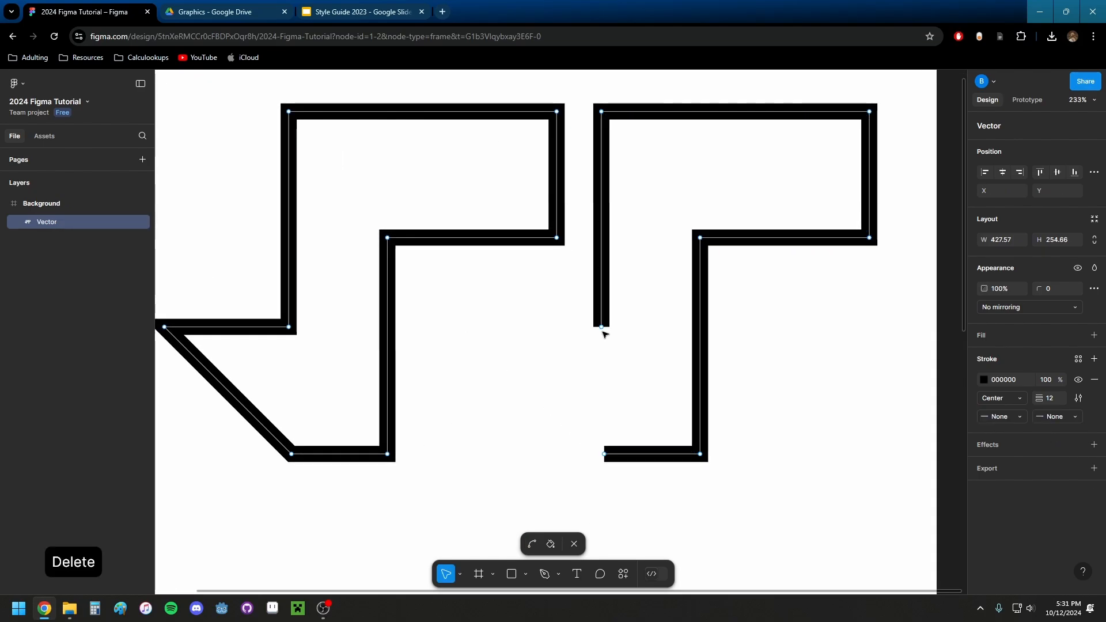
click(602, 328)
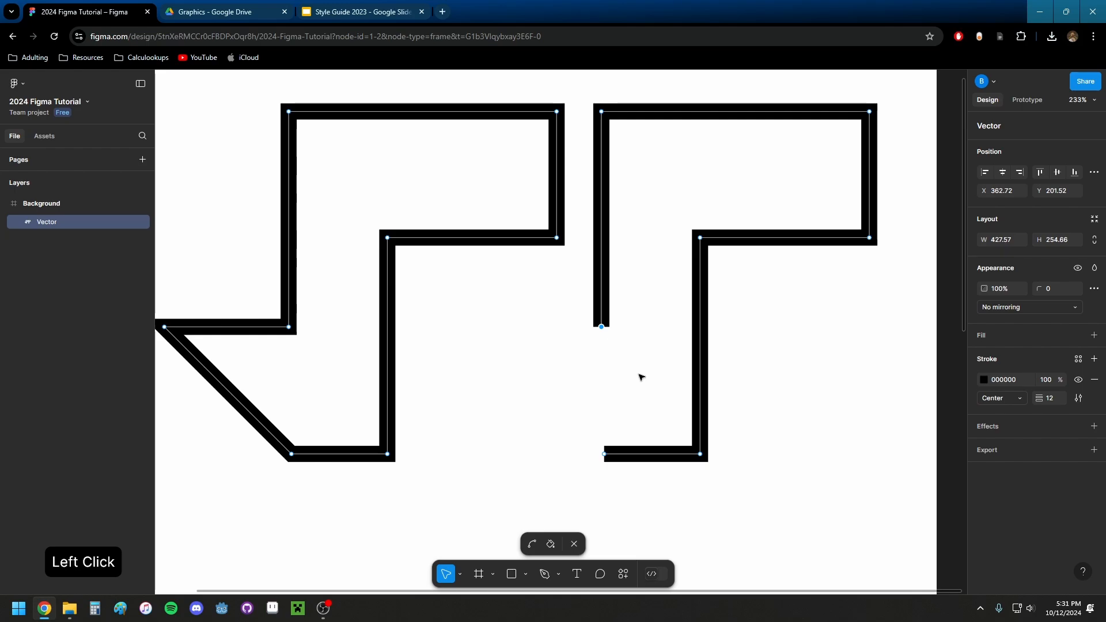
key(Delete)
click(869, 111)
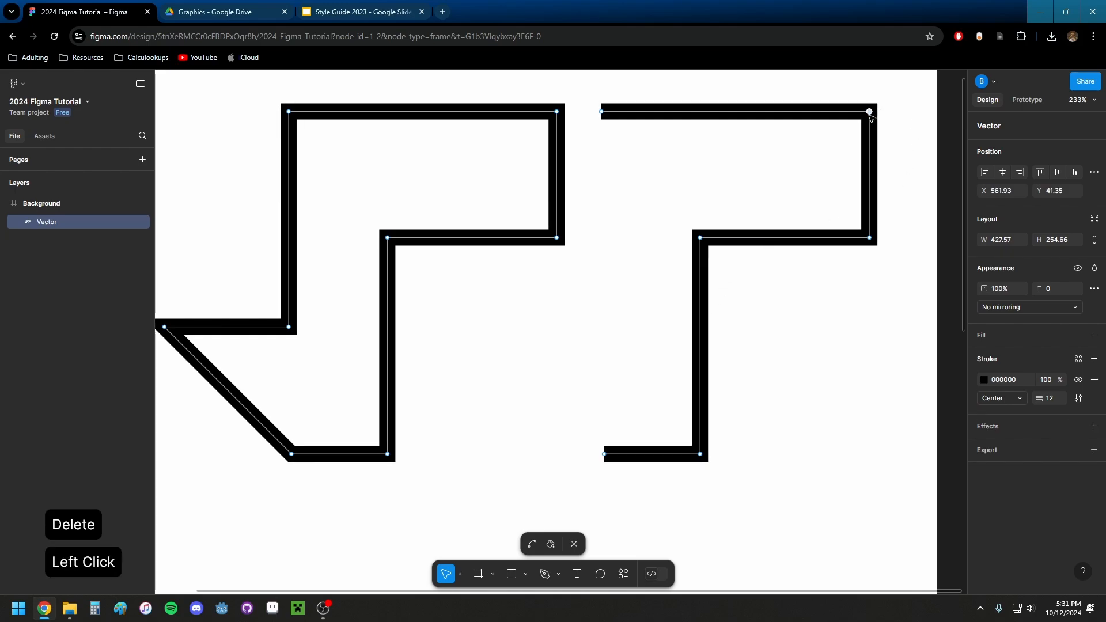
click(870, 238)
key(Delete)
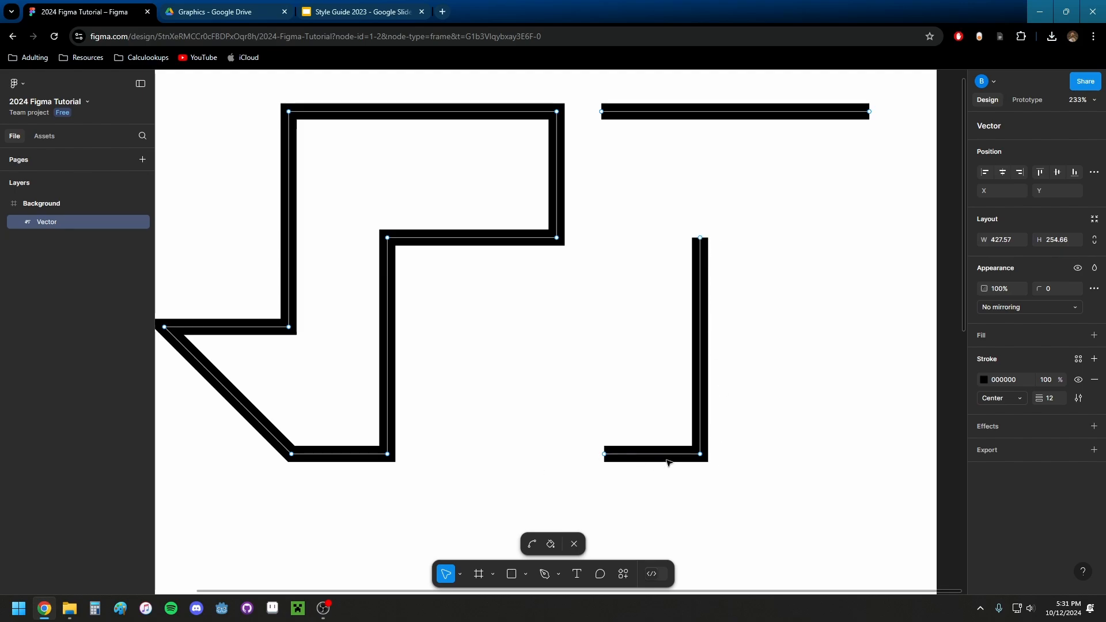
- Join the copy's left endpoints with the Pen tool and extend its shorter vertical segment straight up to the top line
click(546, 575)
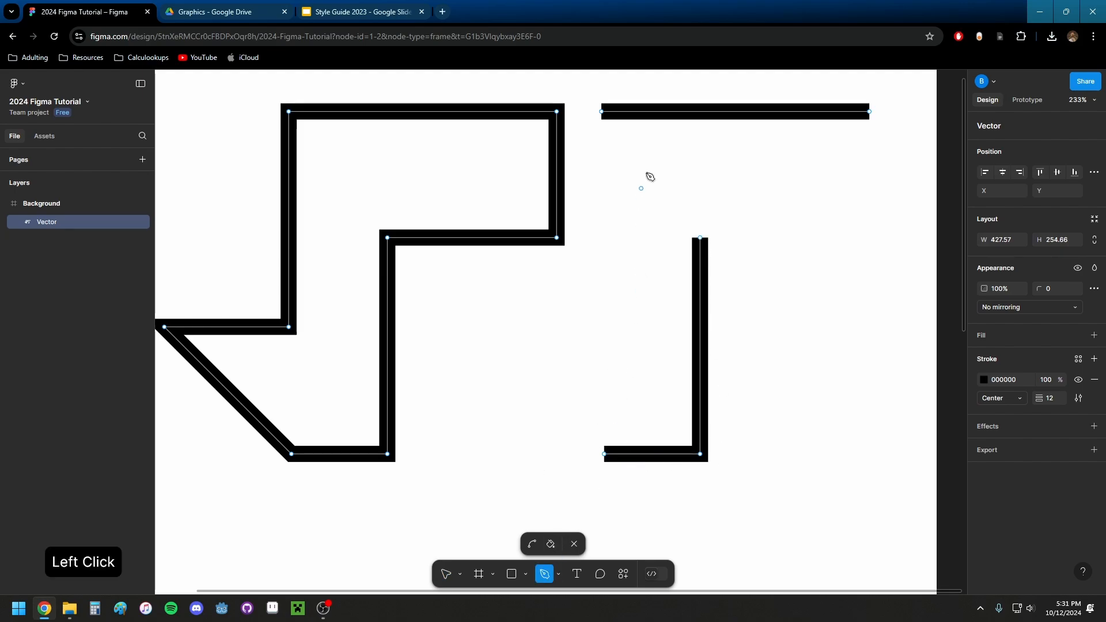
click(602, 111)
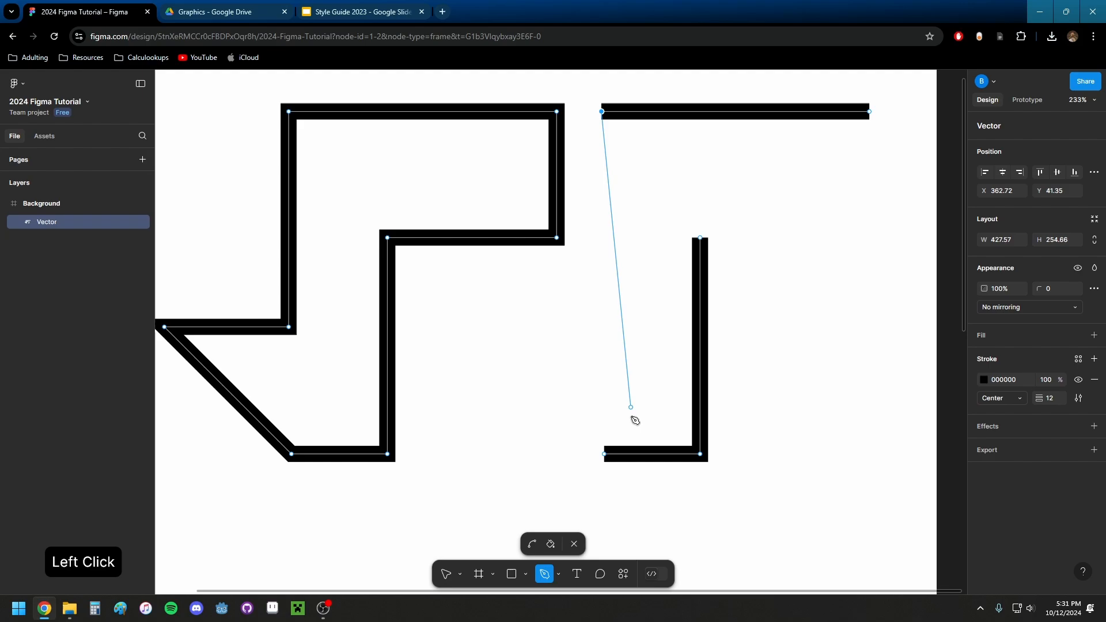
click(604, 454)
click(700, 237)
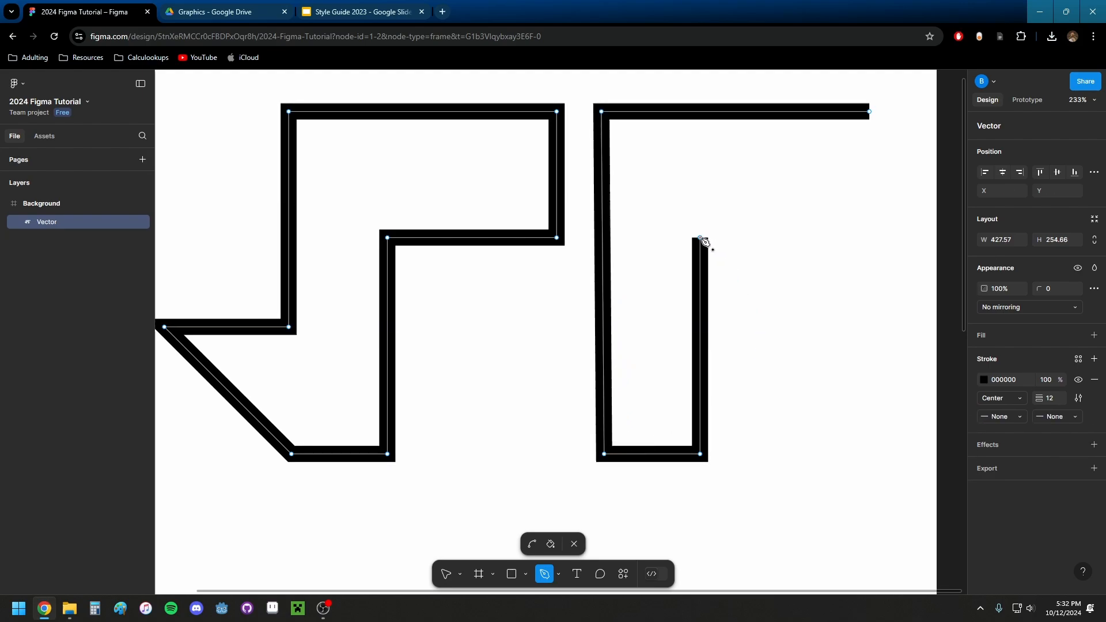
click(700, 111)
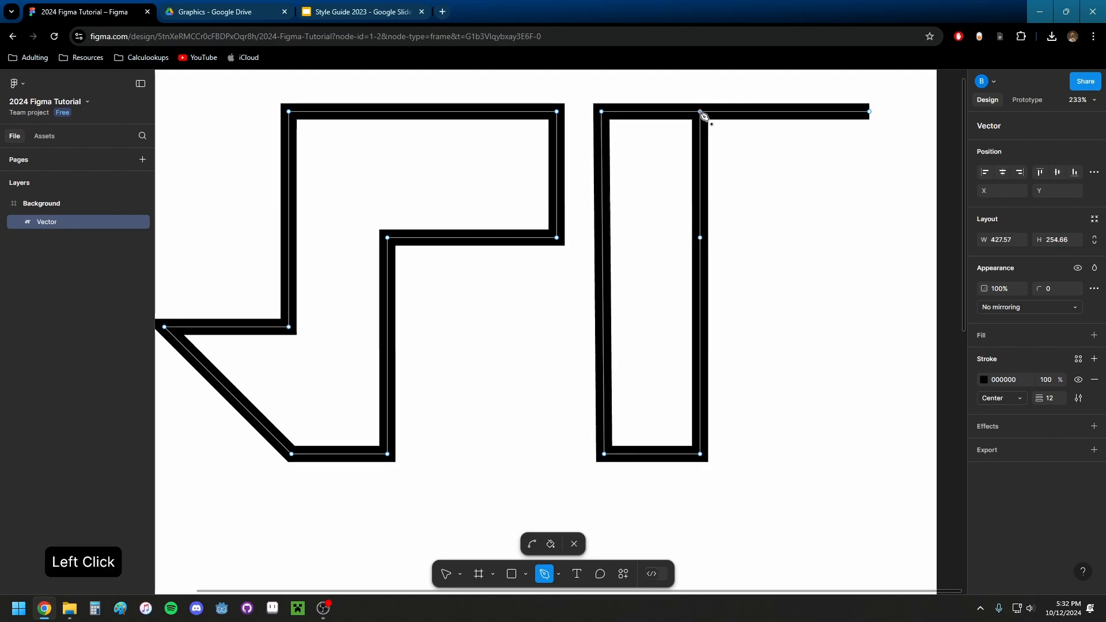
- Delete the part of the copy's top line that overhangs beyond the new right side
key(Escape)
double_click(825, 113)
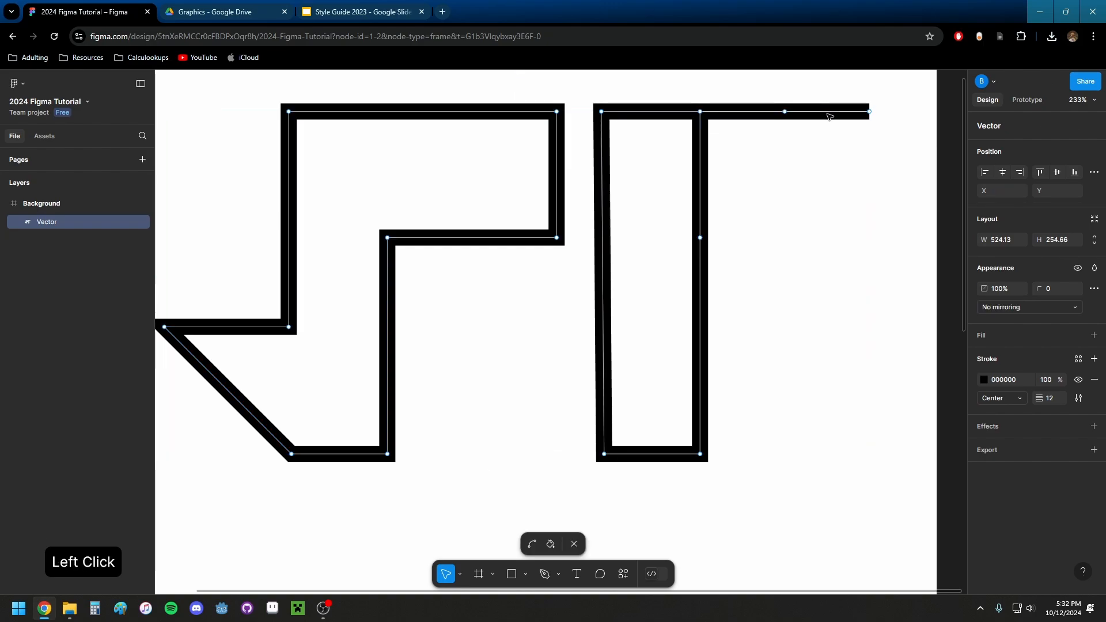
key(Delete)
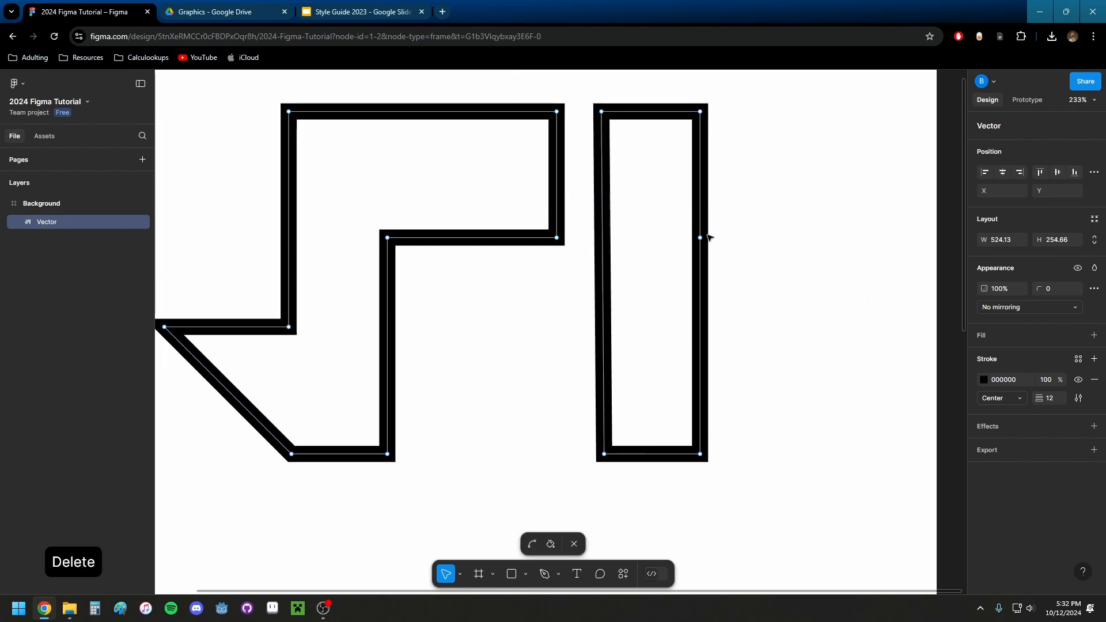
- Delete the middle point on the copy's right side and redraw that side as one straight Pen segment
key(Delete)
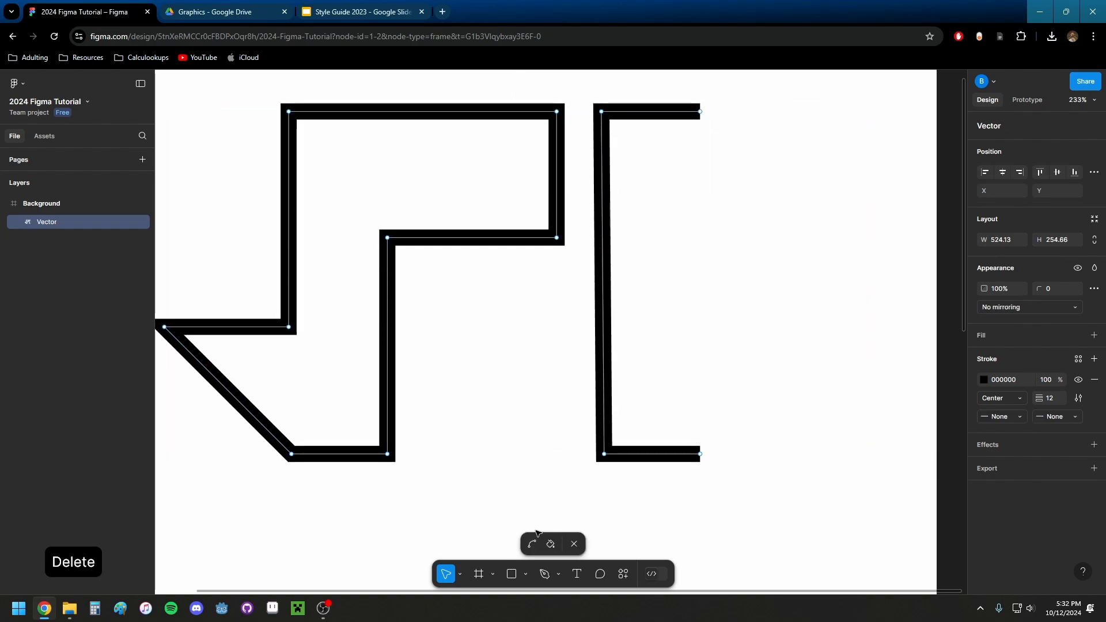
click(542, 575)
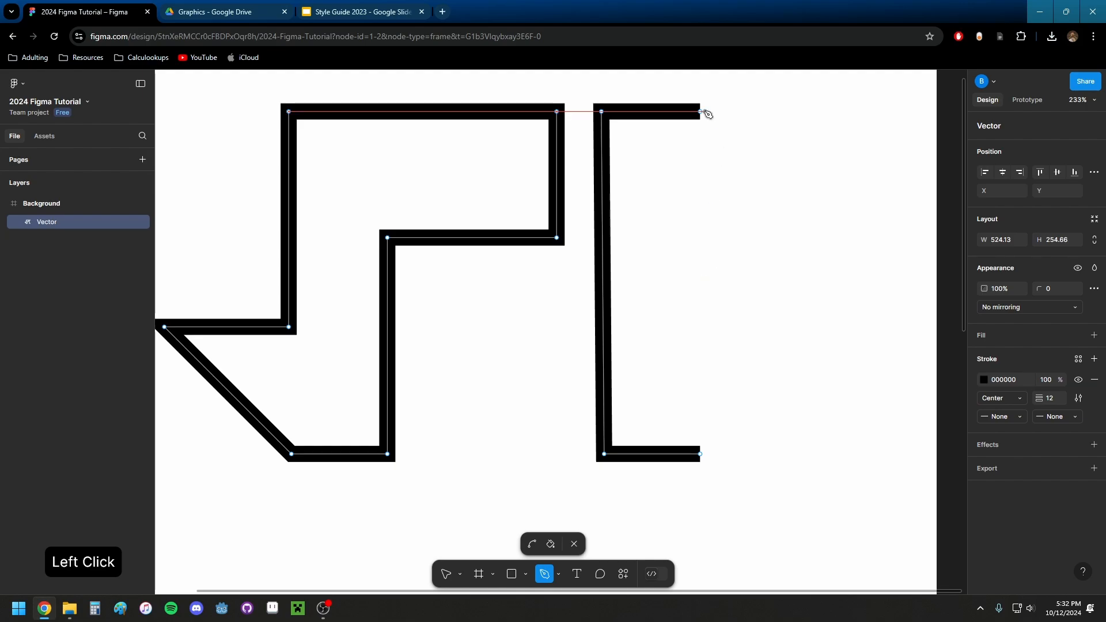
click(700, 454)
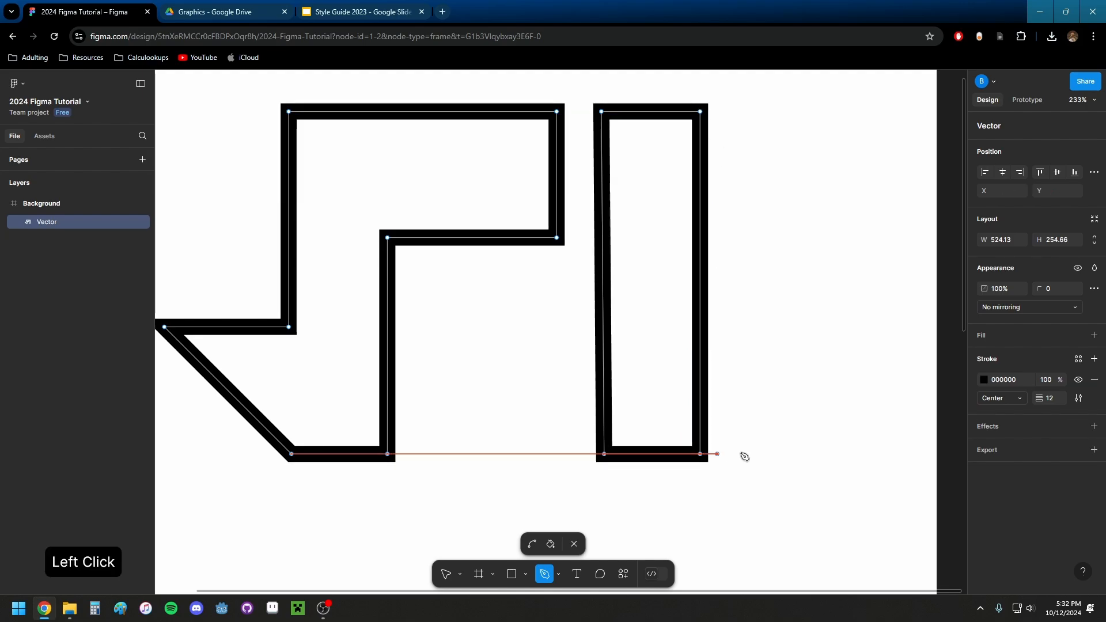
key(Escape)
- Select all four points of the narrow rectangle and move it straight right by about 38 px
click(655, 302)
double_click(607, 286)
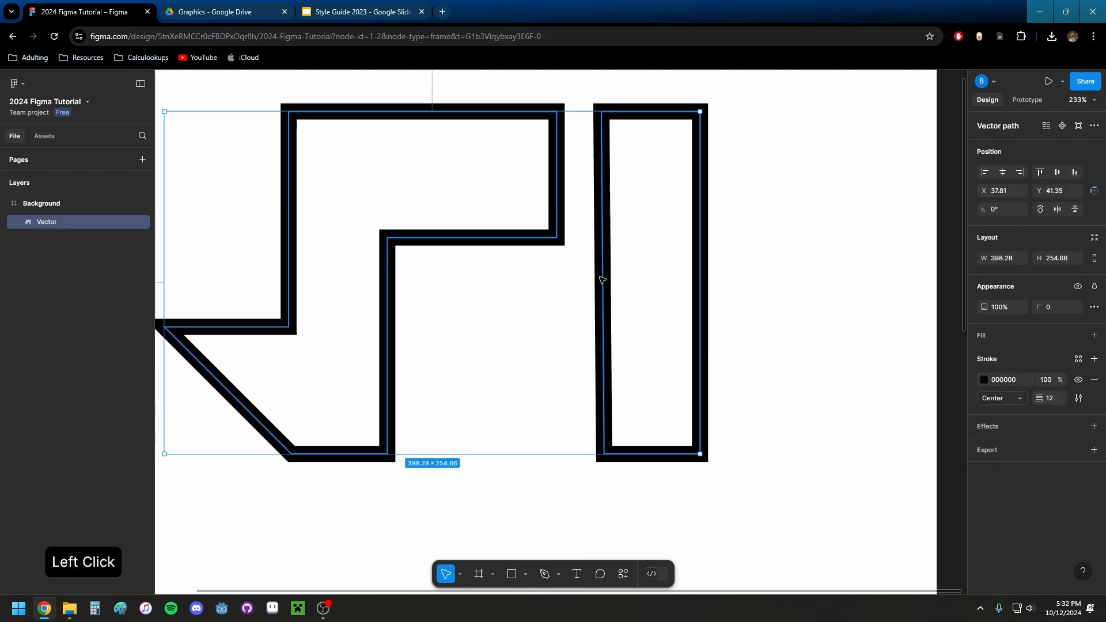
drag(610, 269, 585, 279)
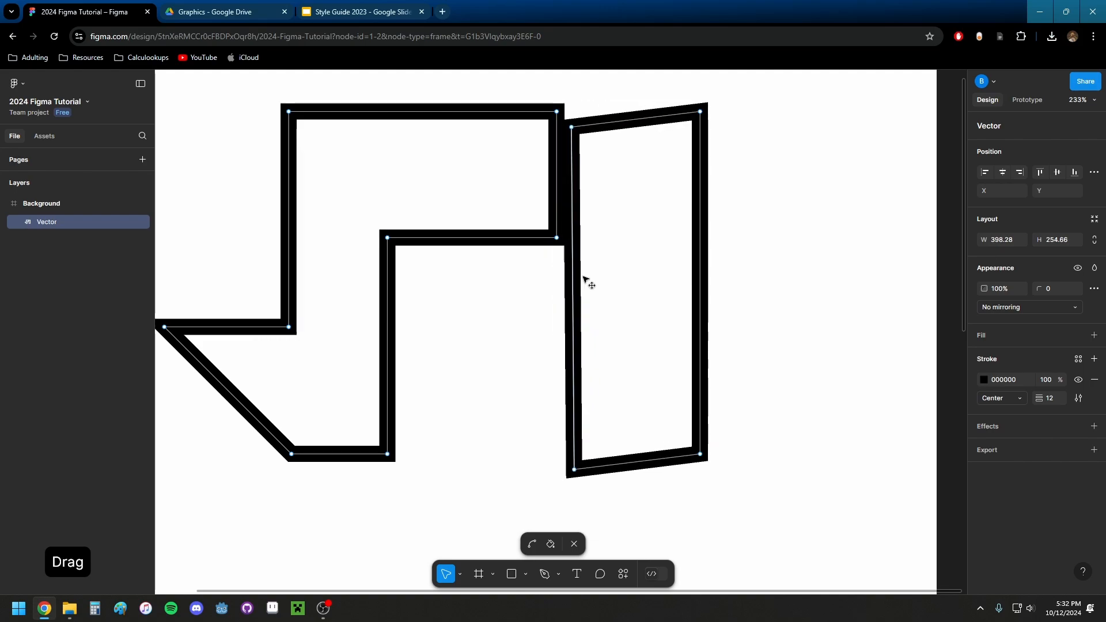
key(ctrl+z)
drag(584, 93, 755, 495)
drag(709, 420, 759, 424)
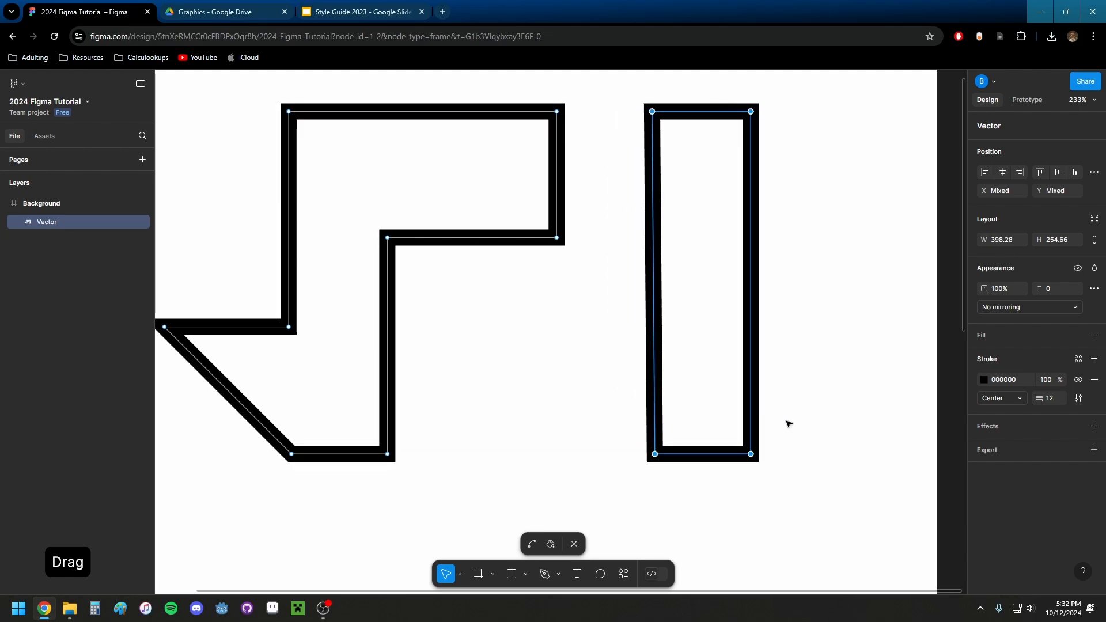
click(854, 353)
- With the Pen tool, draw a slanted line from the rectangle's upper-left corner to X 379.88, Y 135.14, and join it horizontally to the left side
click(544, 574)
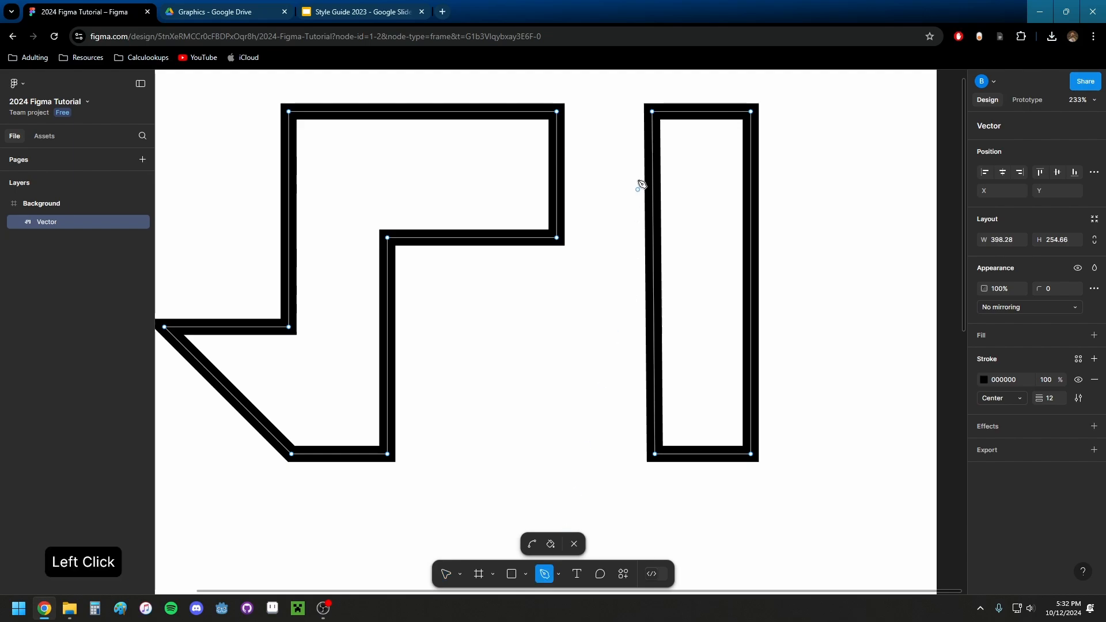
click(652, 112)
click(625, 237)
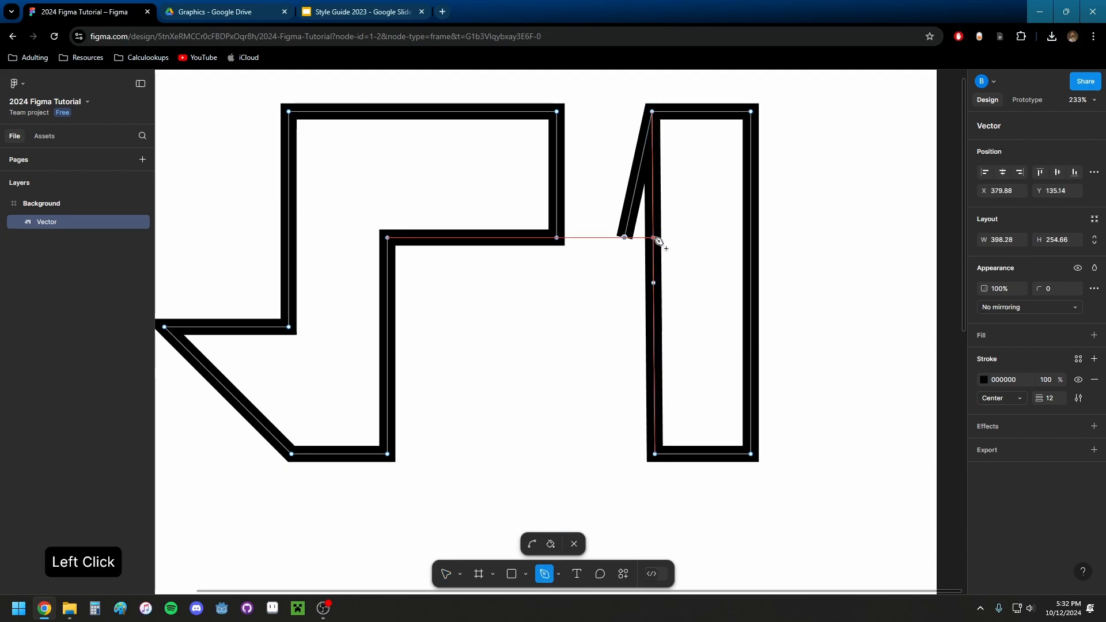
click(653, 237)
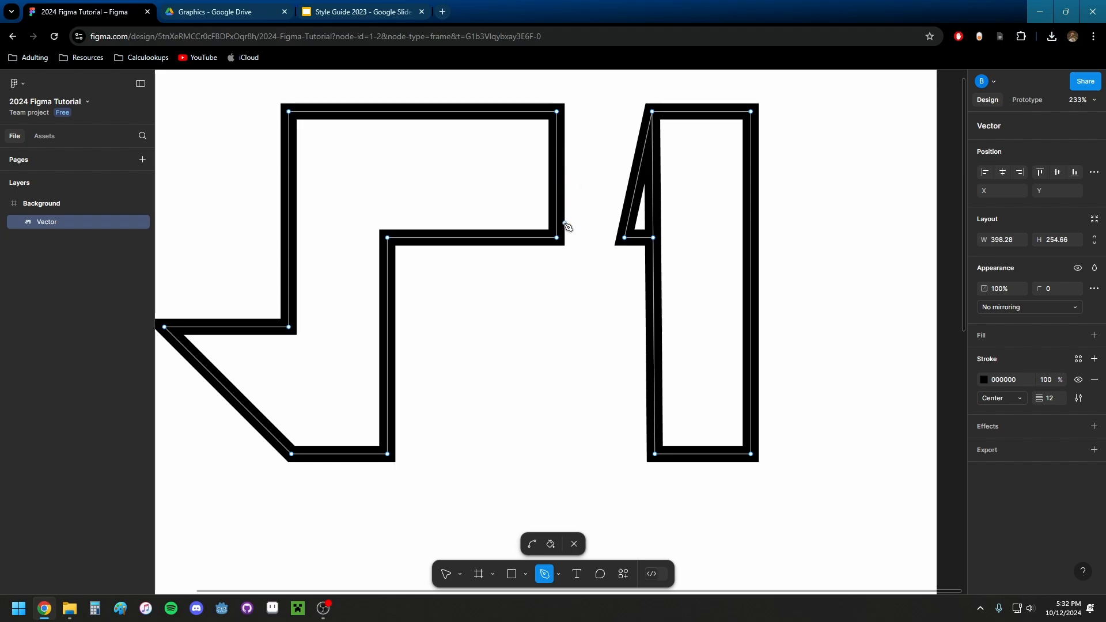
key(Escape)
- Move the left outline's lower-right arm corner left to X 308.79 and delete the vertical segment enclosed behind the right piece's slant
double_click(559, 238)
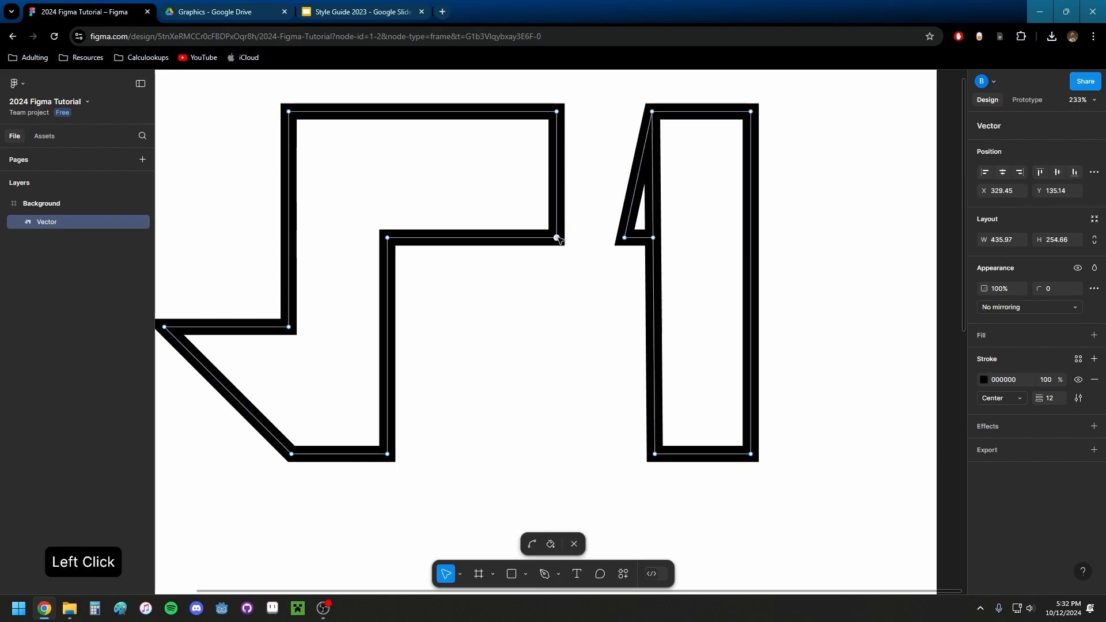
drag(559, 238, 537, 243)
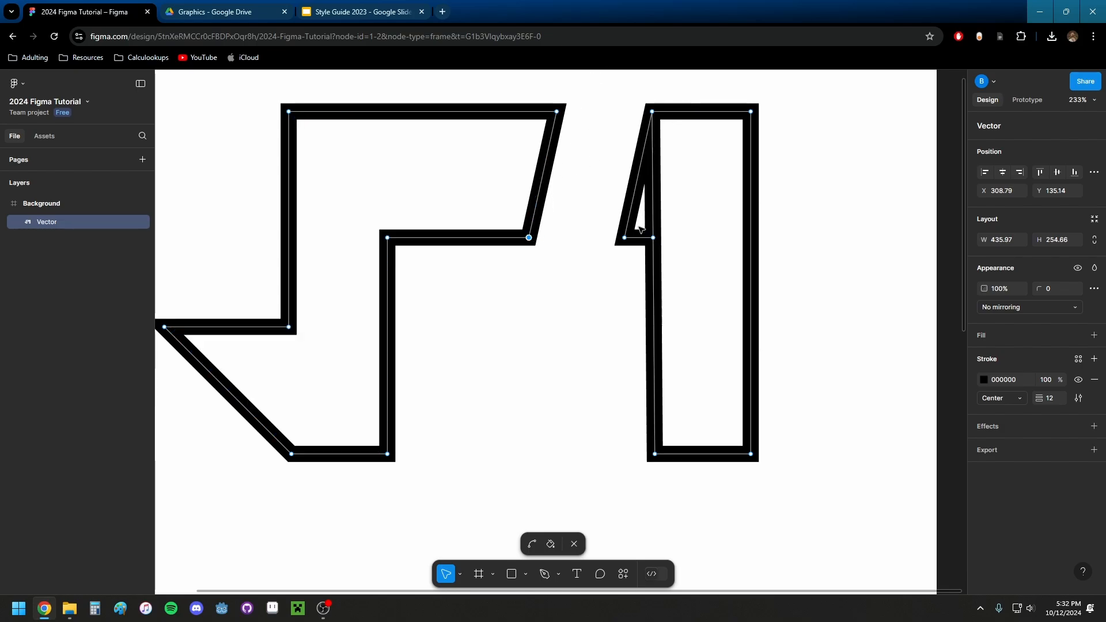
click(655, 214)
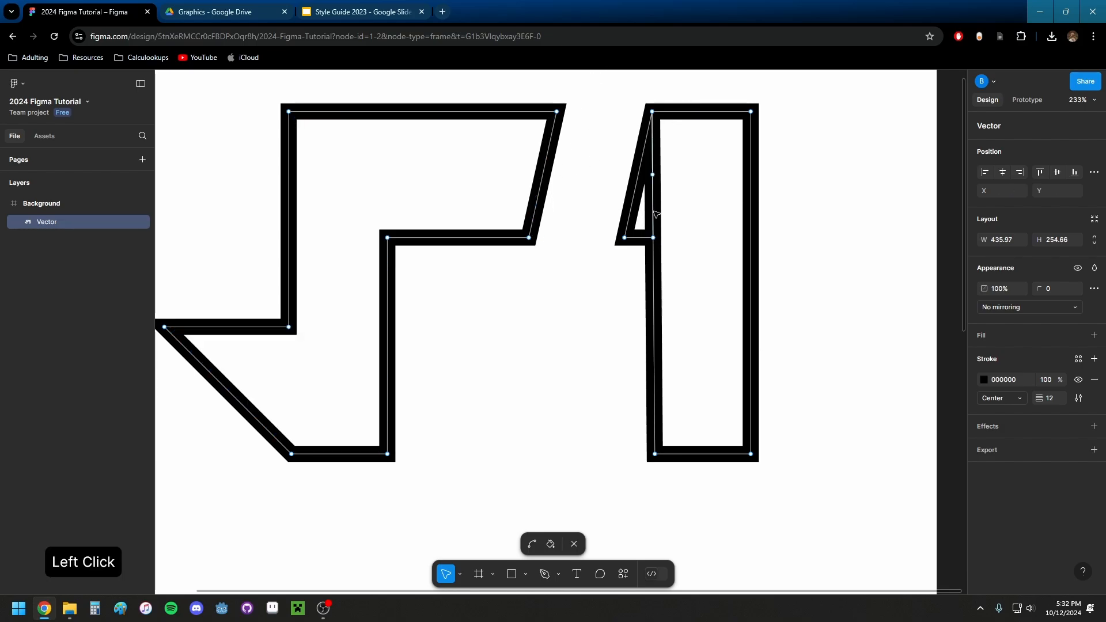
key(Delete)
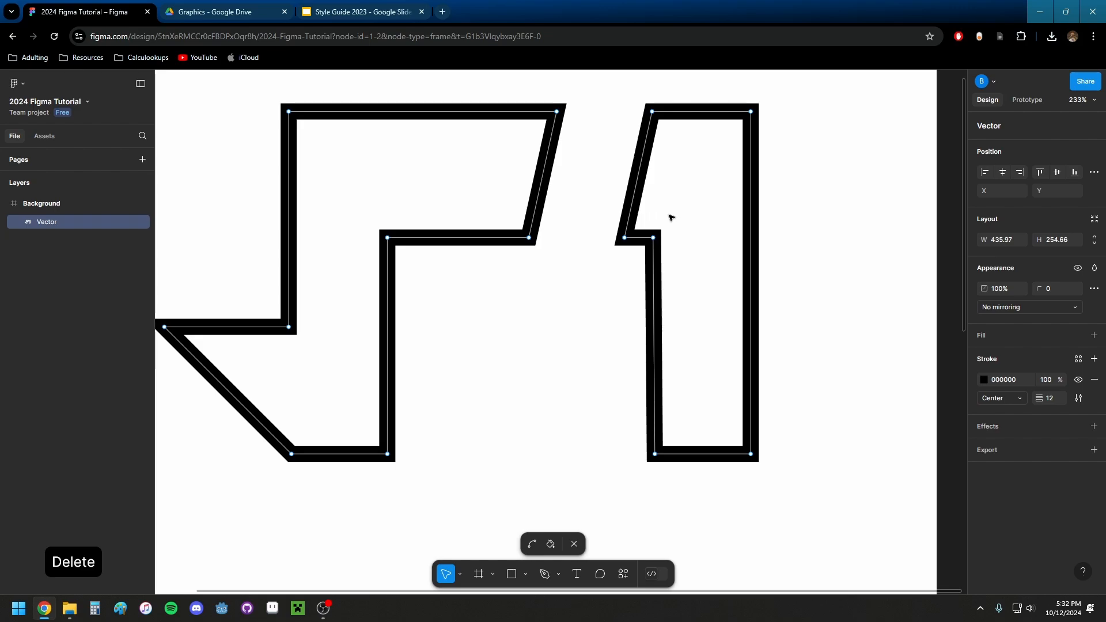
- Select all points of the right piece and move it straight left by about 36 px, closer to the slanted arm
drag(824, 497, 593, 87)
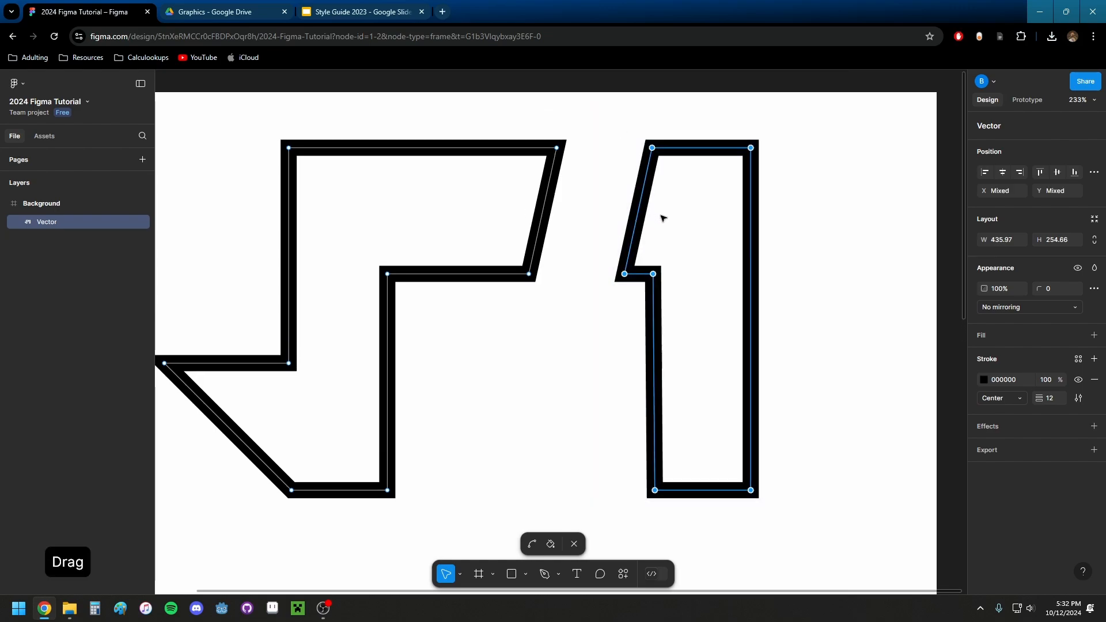
mouse_move(639, 217)
mouse_down()
mouse_move(561, 218)
mouse_move(601, 221)
mouse_move(589, 223)
mouse_up()
click(770, 246)
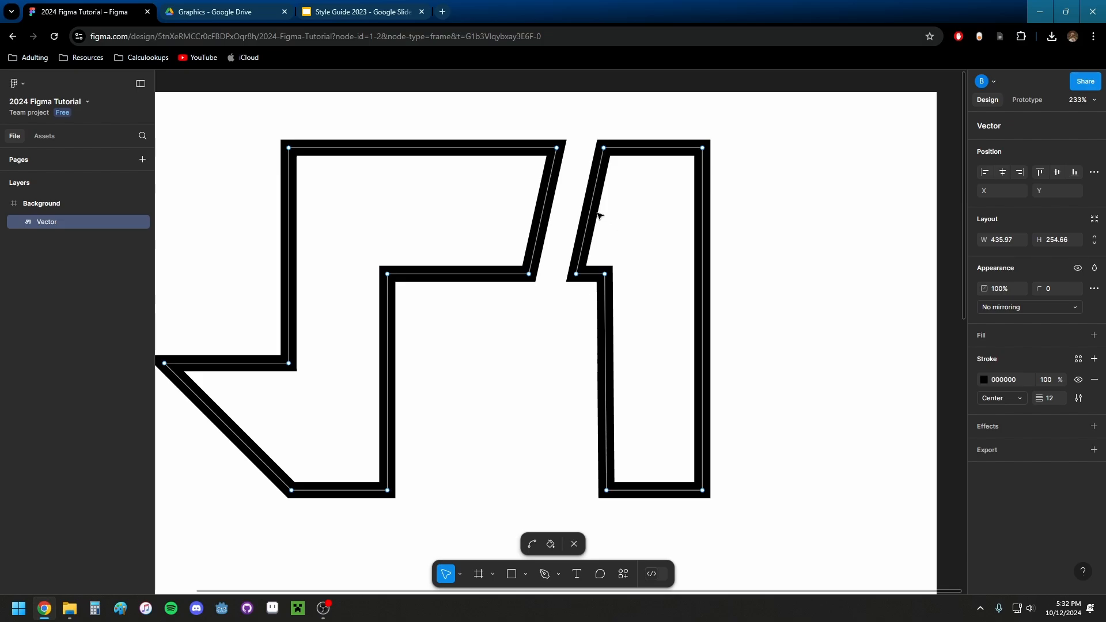
- On the joined outline, draw two parallel vertical Pen lines between the inner and outer top edges, starting the second at X 379.85, Y 243.47
ctrl+scroll(544, 187, up, 5)
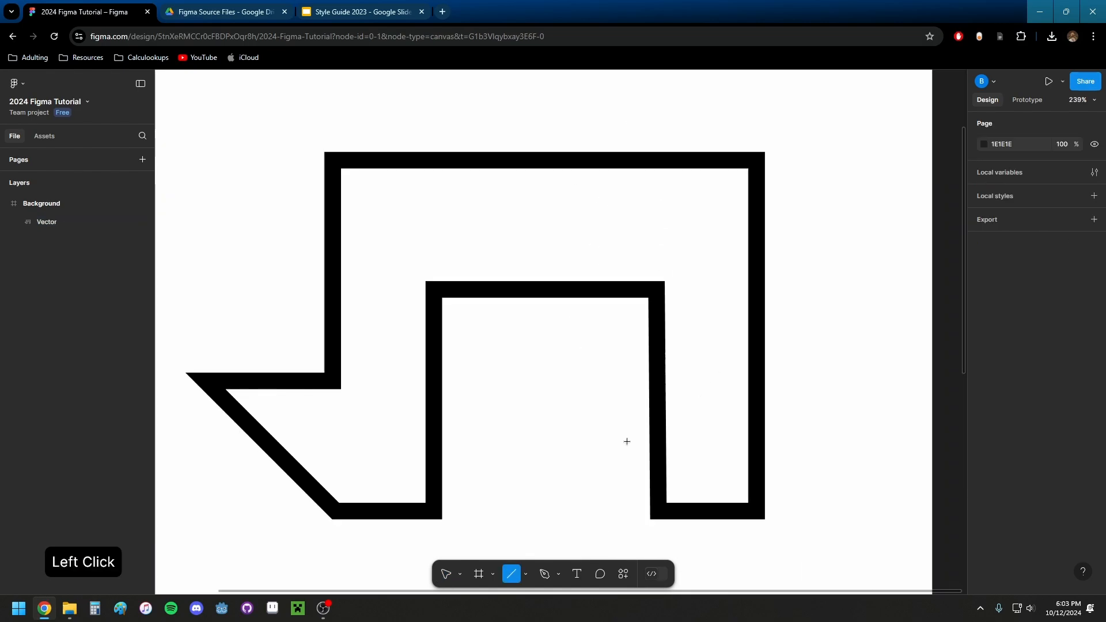
mouse_move(625, 440)
mouse_down()
mouse_move(622, 409)
mouse_move(623, 425)
mouse_up()
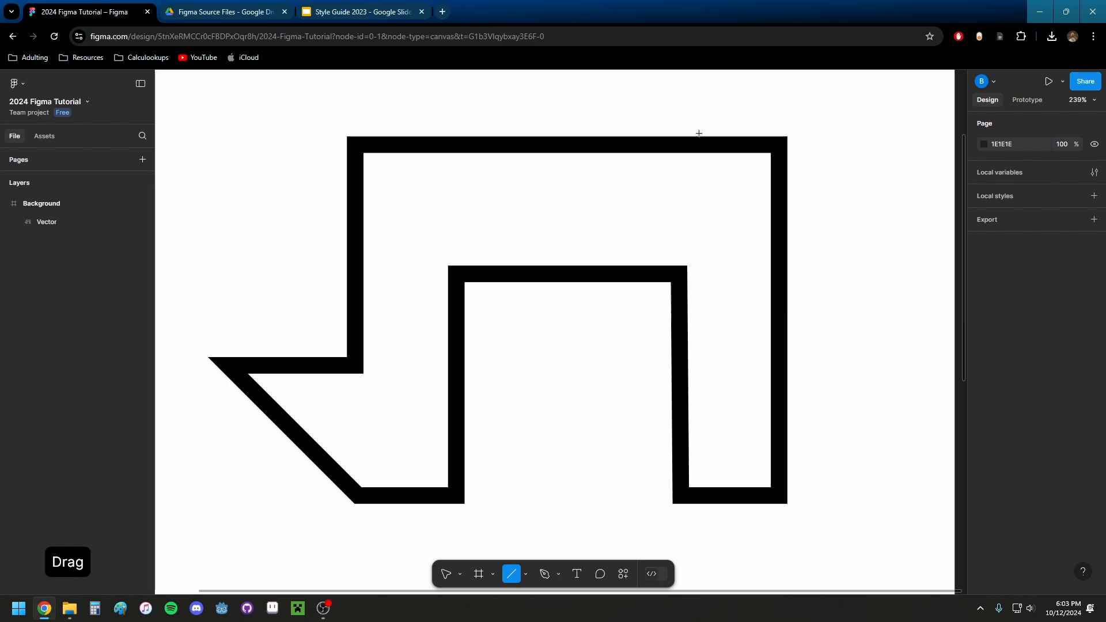
drag(635, 222, 603, 305)
scroll(559, 364, up, 3)
scroll(560, 364, down, 2)
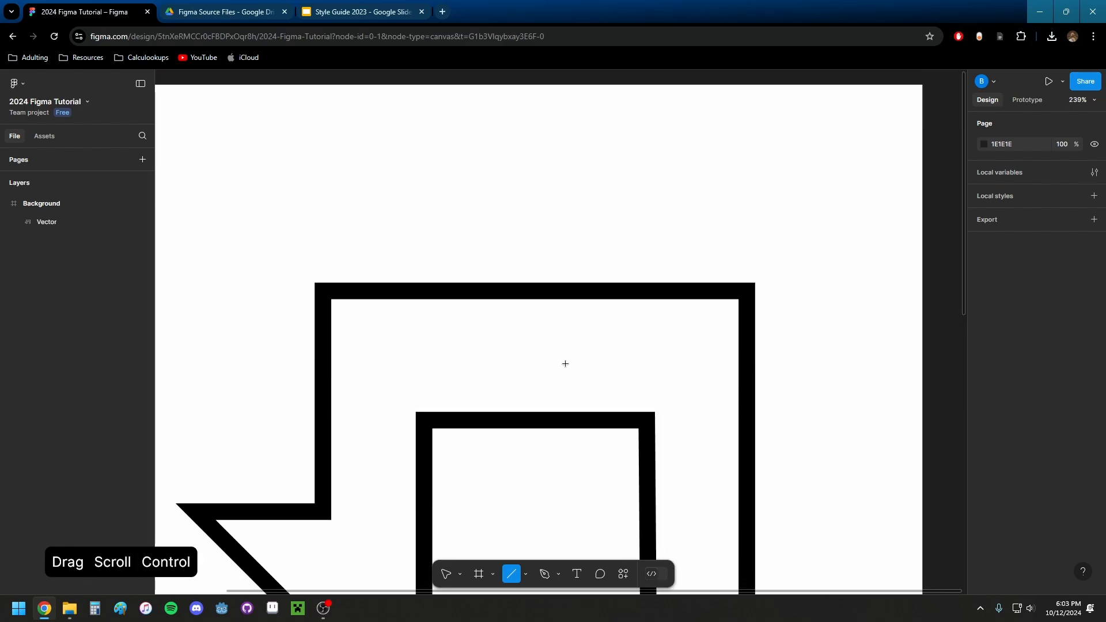
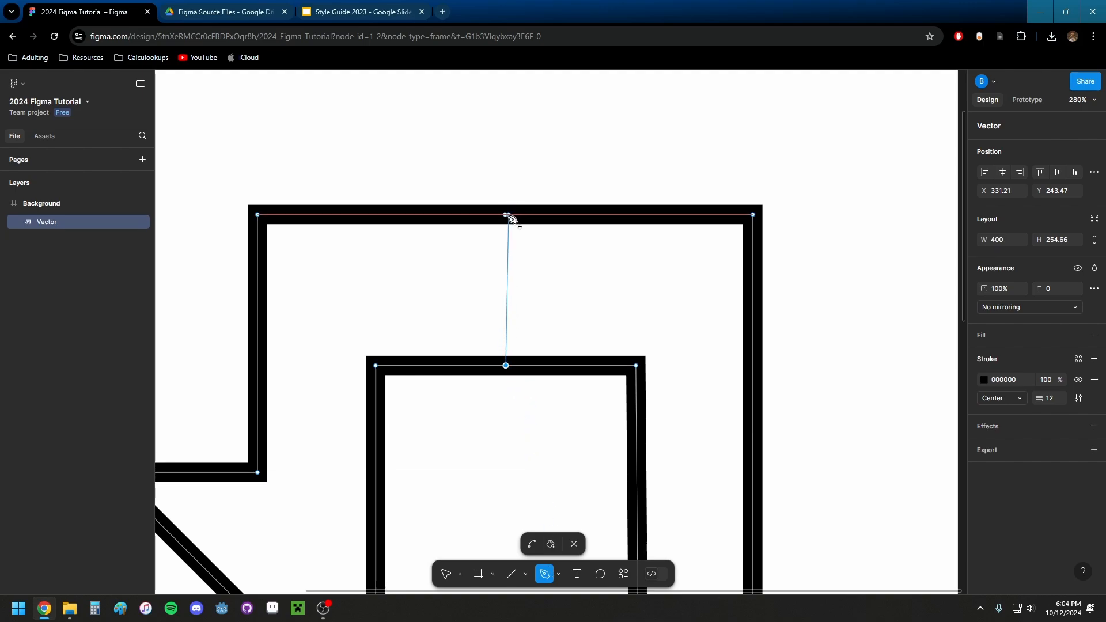
key(Escape)
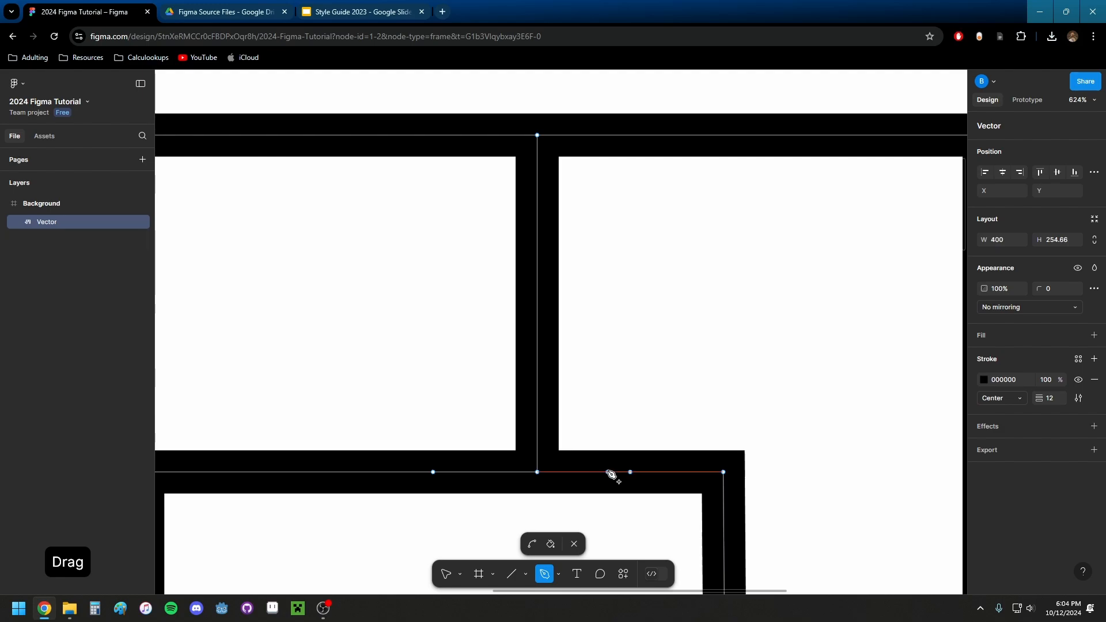
click(607, 471)
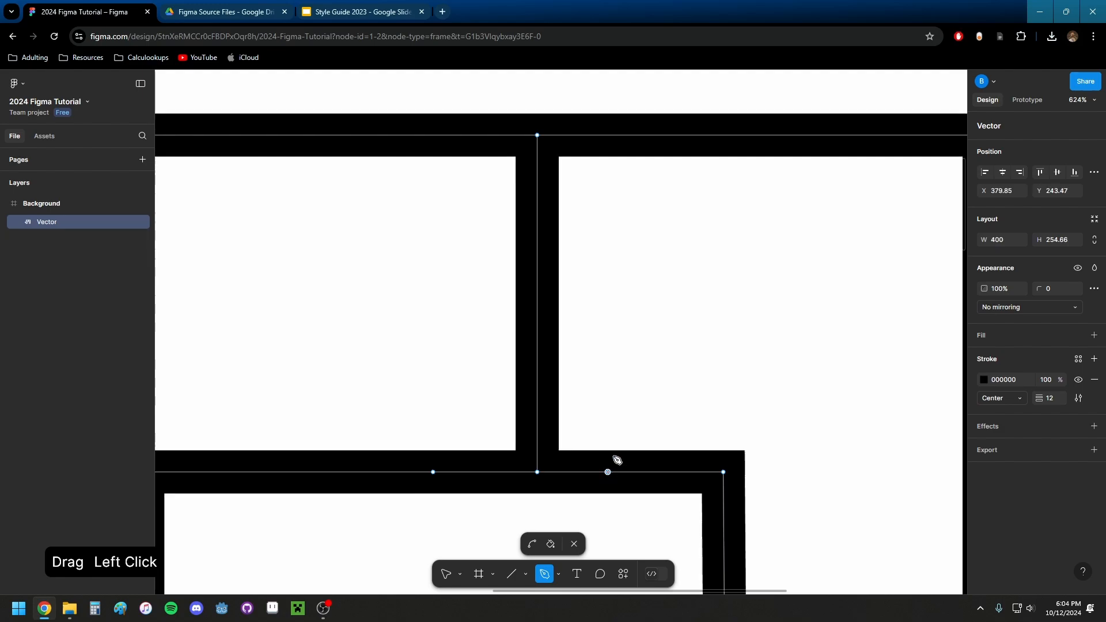
click(609, 135)
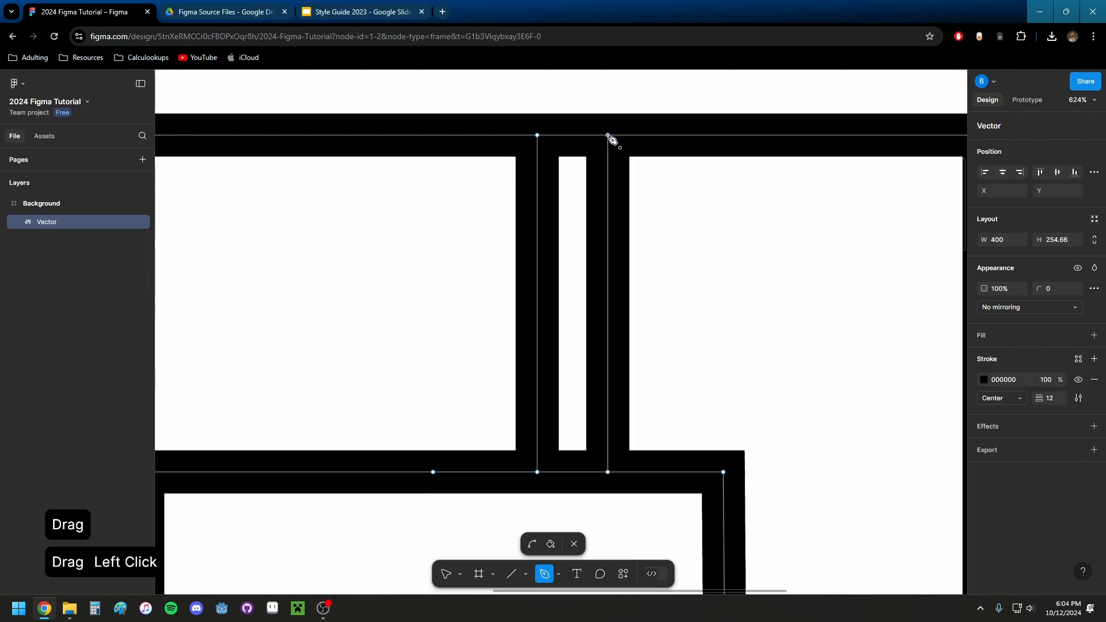
key(Escape)
- Move the short top segment between the two vertical lines straight right by about 32 px so both lines slant
scroll(649, 278, down, 3)
double_click(633, 194)
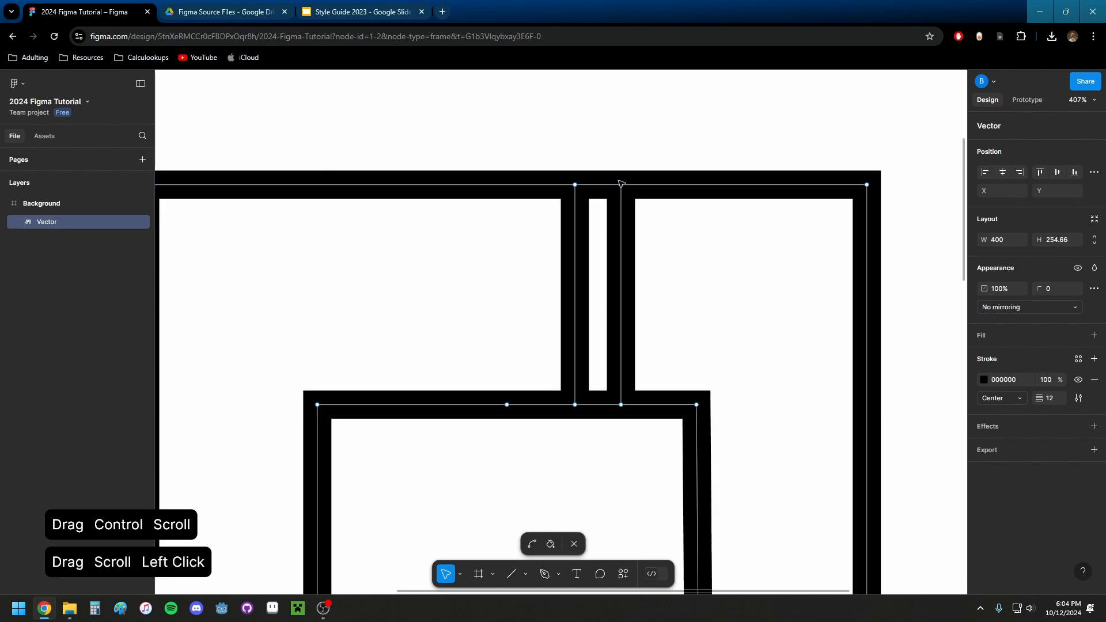
drag(614, 186, 684, 186)
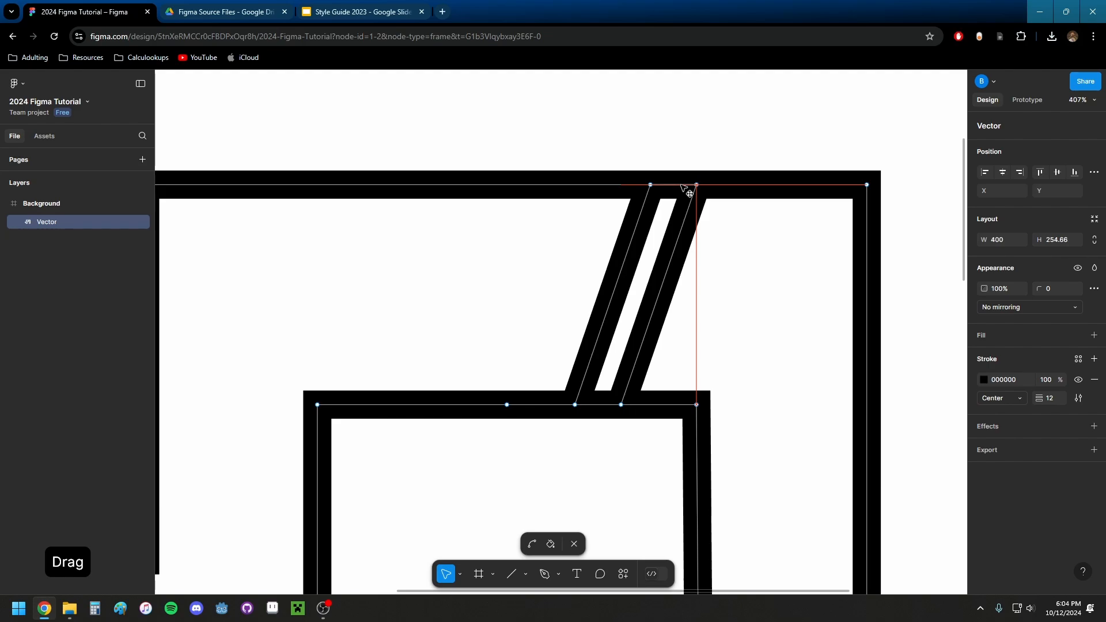
- Delete the short top and bottom segments between the two slanted lines to split the outline in two
drag(681, 250, 670, 274)
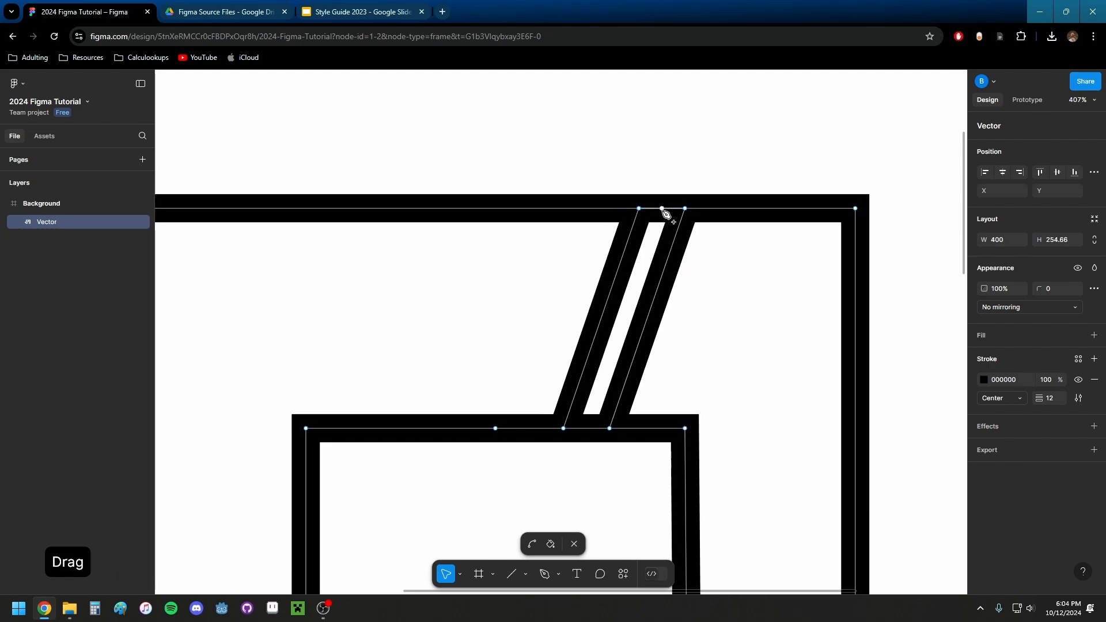
key(Delete)
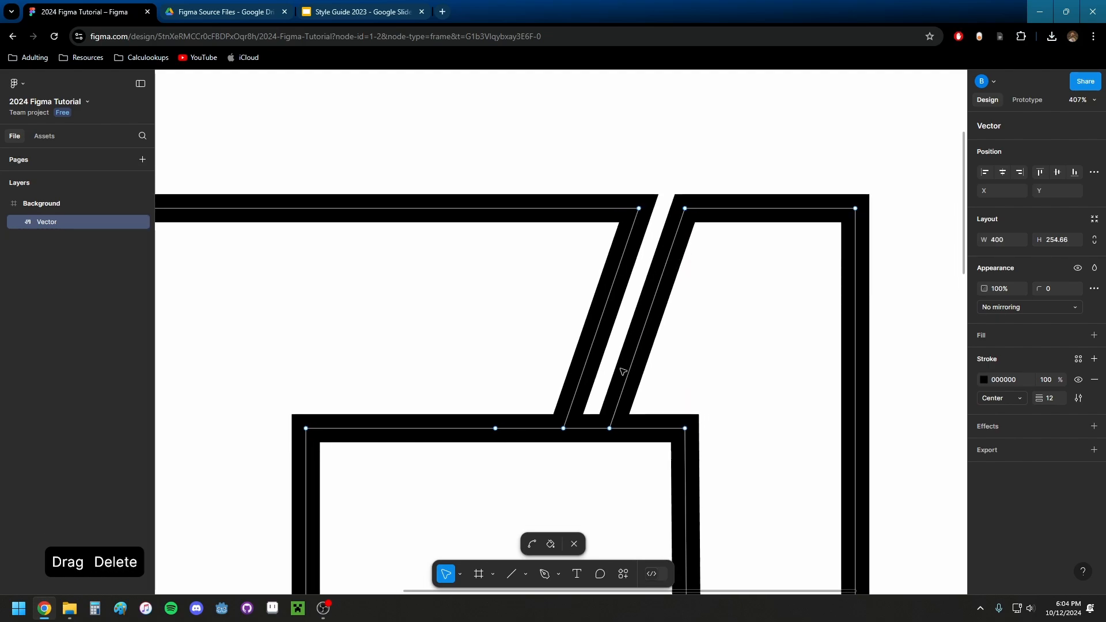
click(600, 432)
key(Delete)
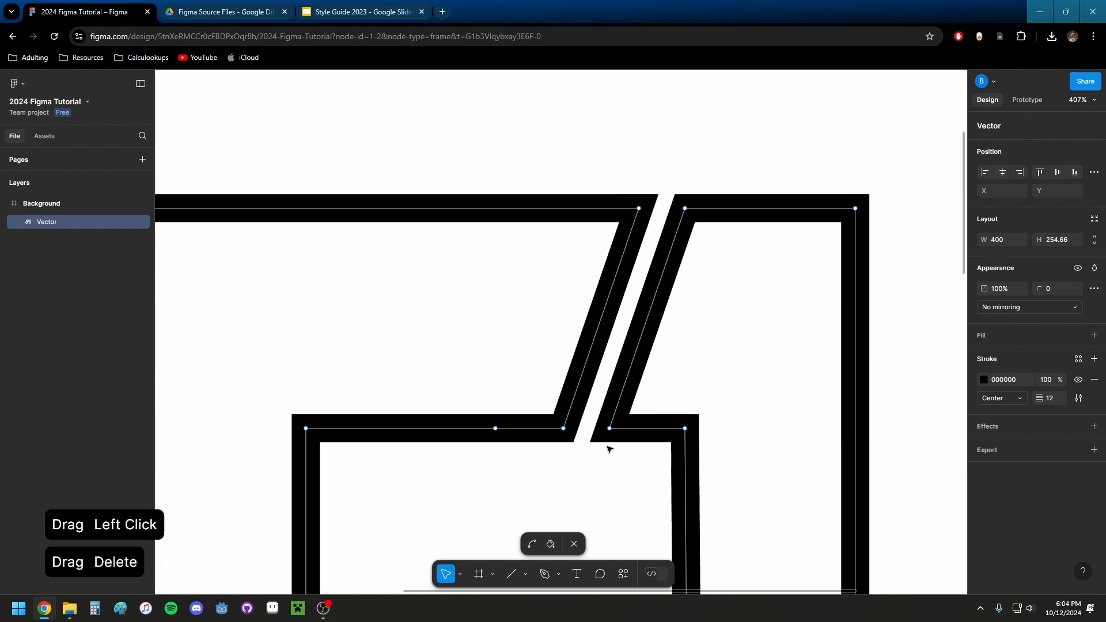
- Delete the stray middle point on the left piece's inner top edge and redraw that edge as one straight Pen segment
ctrl+scroll(578, 321, down, 2)
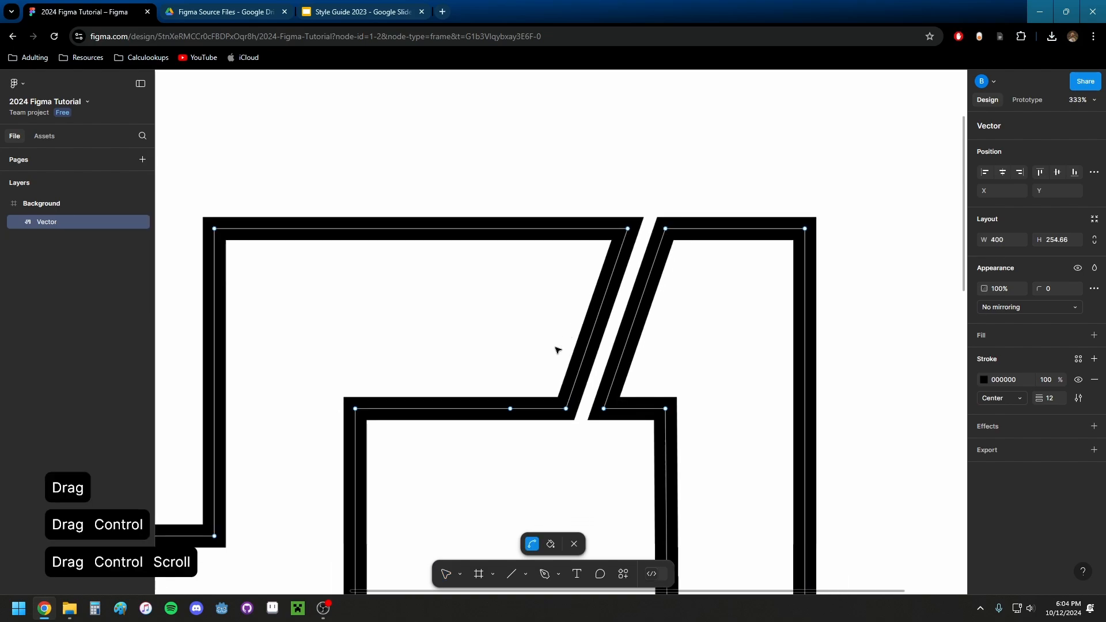
click(511, 409)
scroll(545, 432, up, 1)
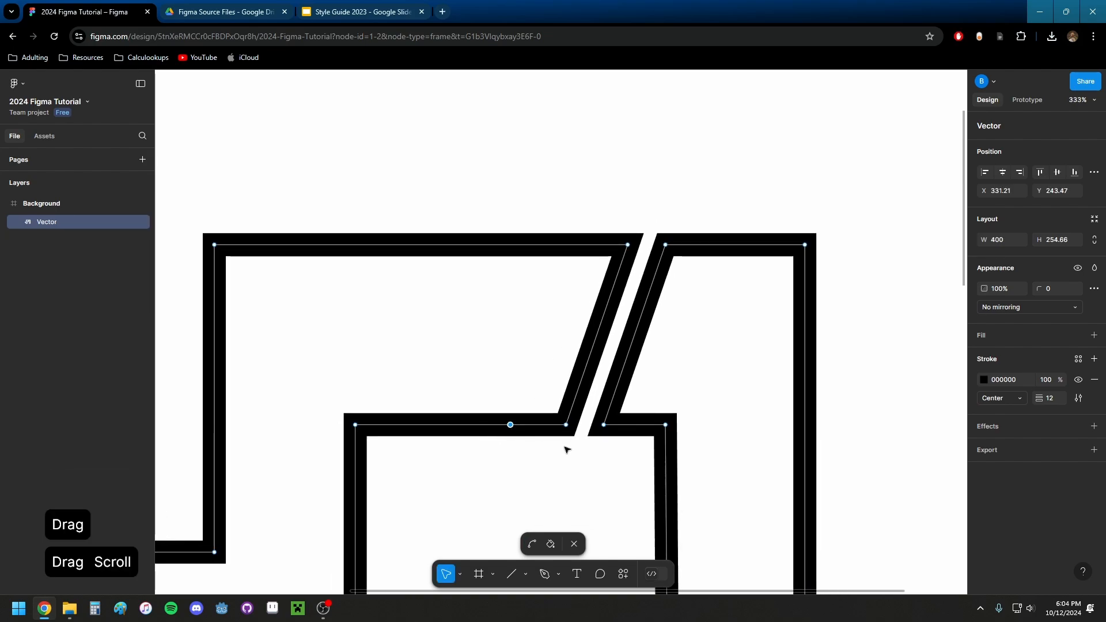
key(Delete)
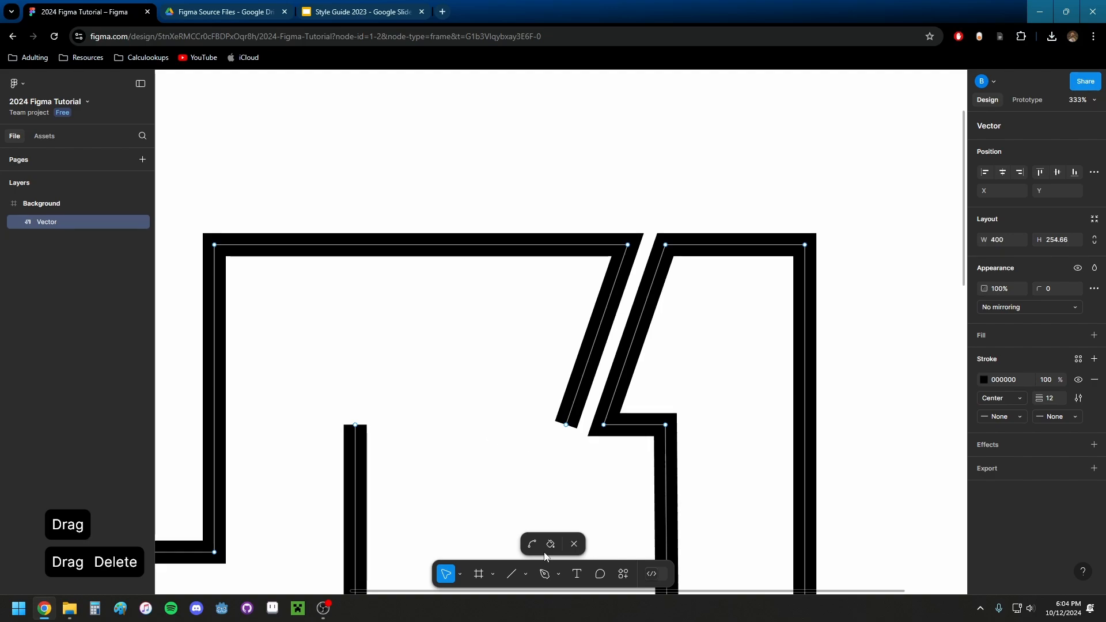
click(545, 574)
click(567, 425)
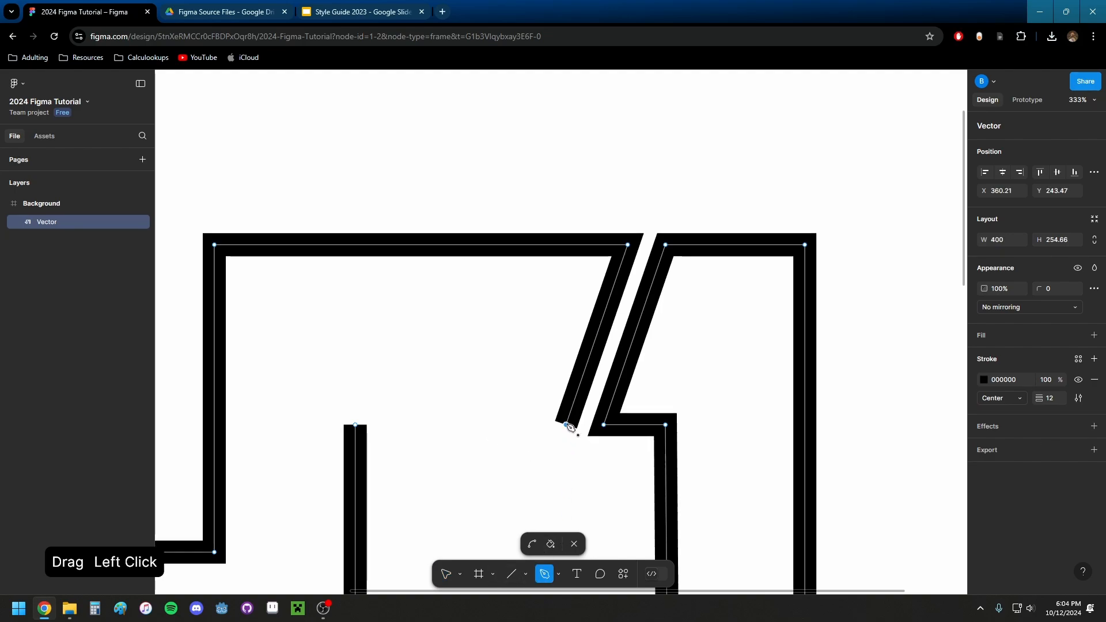
click(356, 425)
key(Escape)
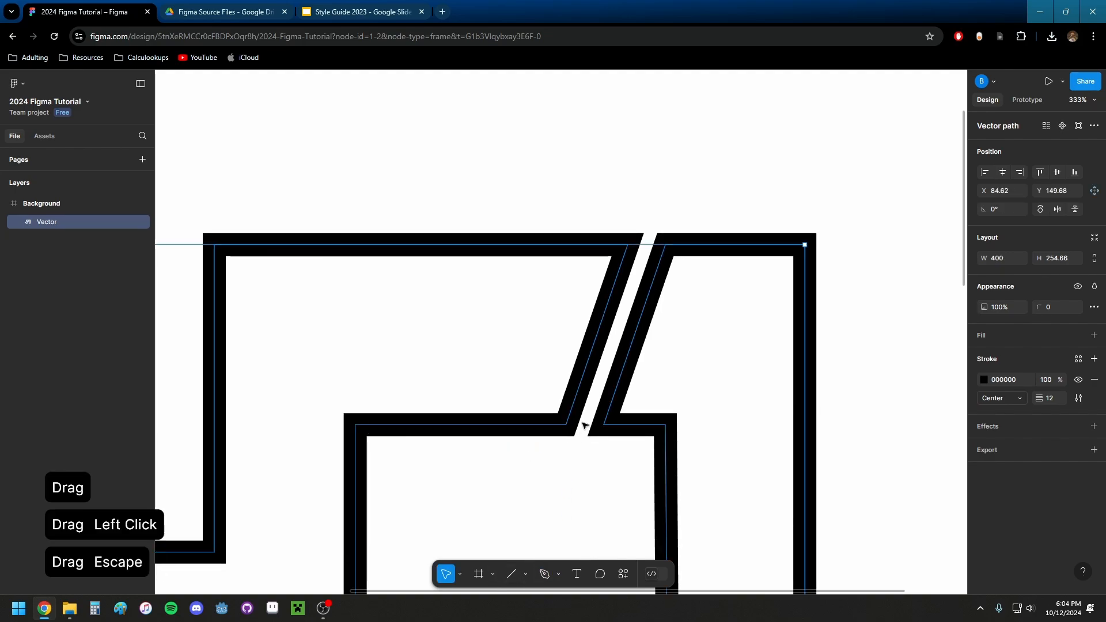
- Move the left piece's slanted segment straight left by about 26 px to widen the gap between the pieces, and deselect it
drag(620, 360, 662, 344)
double_click(636, 295)
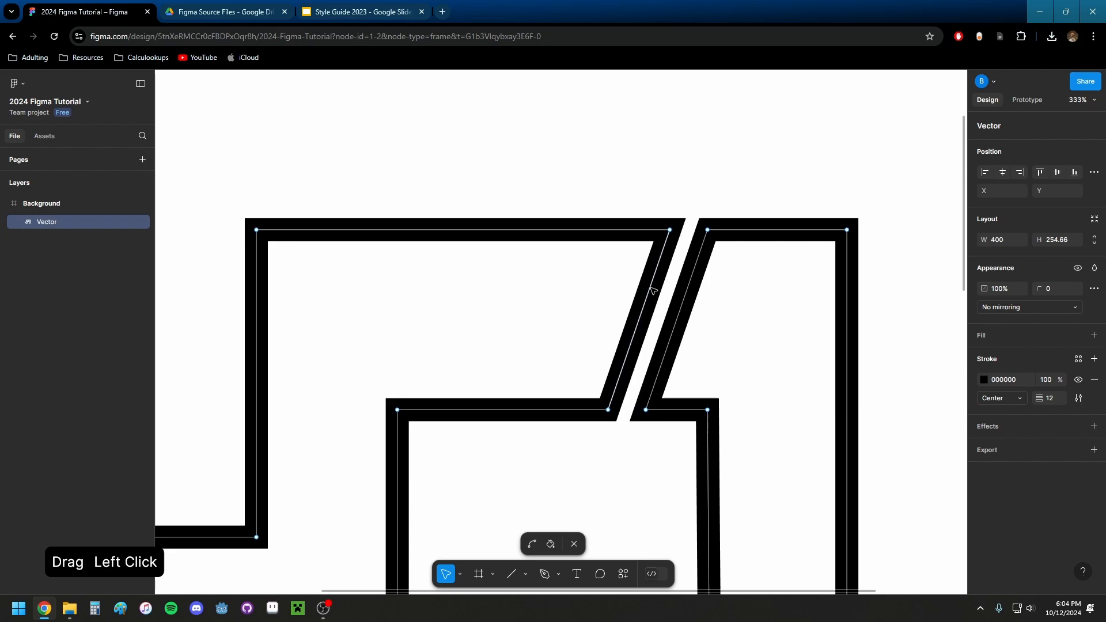
drag(636, 295, 610, 294)
scroll(641, 308, down, 5)
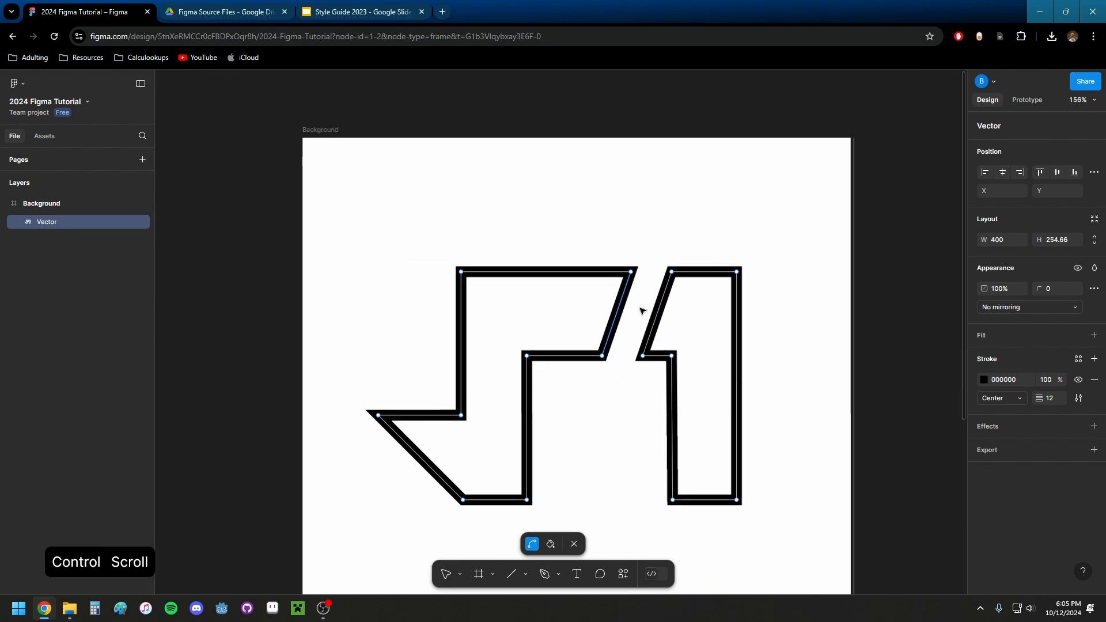
scroll(625, 292, up, 4)
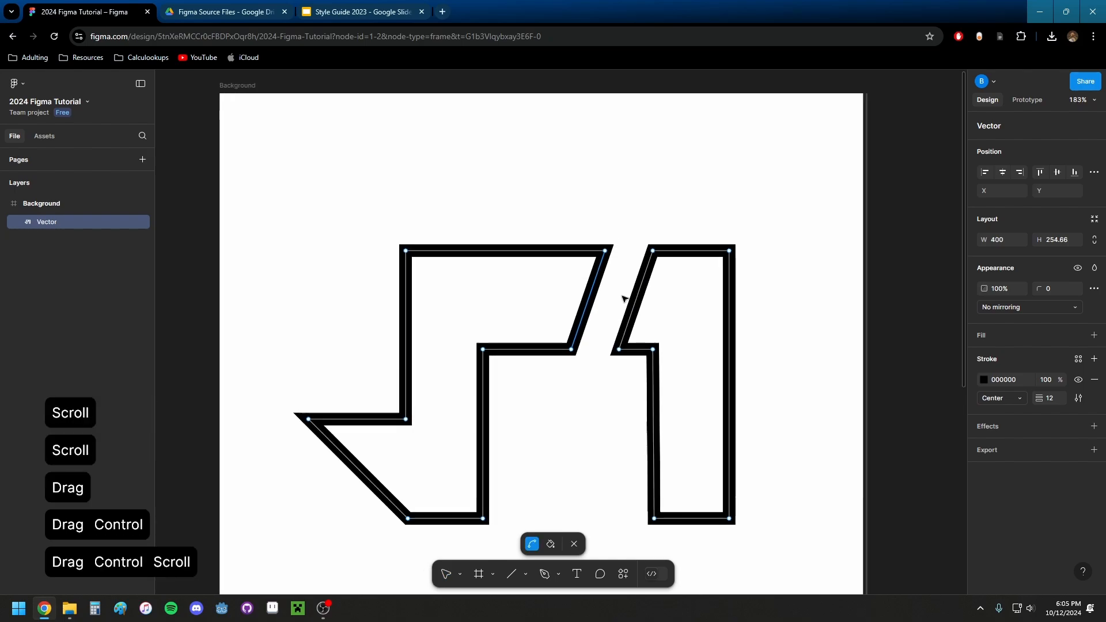
scroll(624, 298, up, 8)
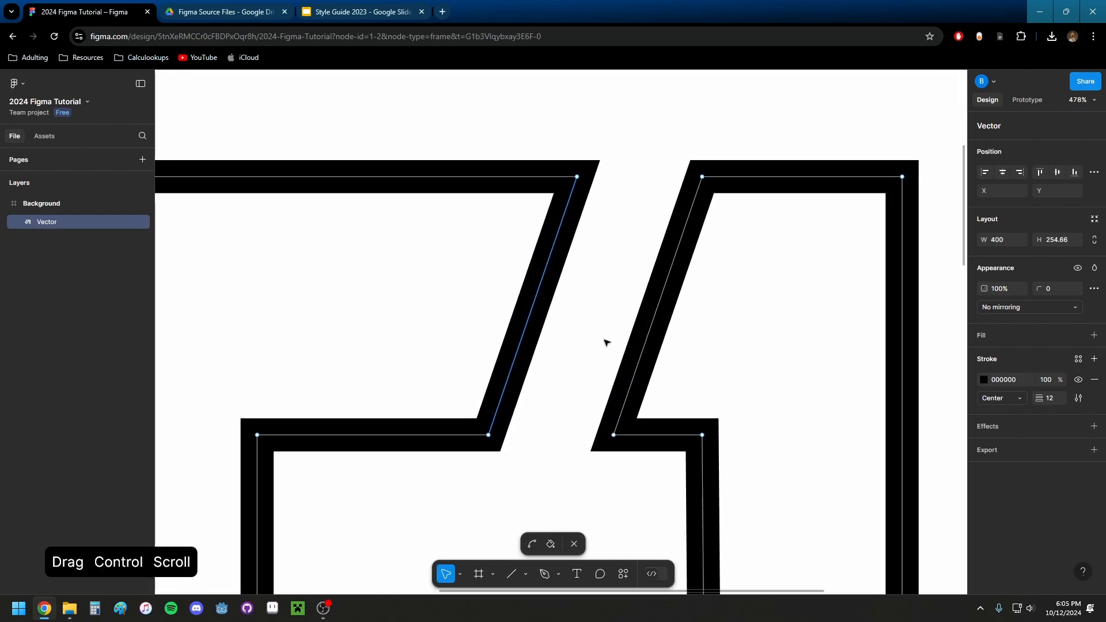
scroll(588, 338, down, 5)
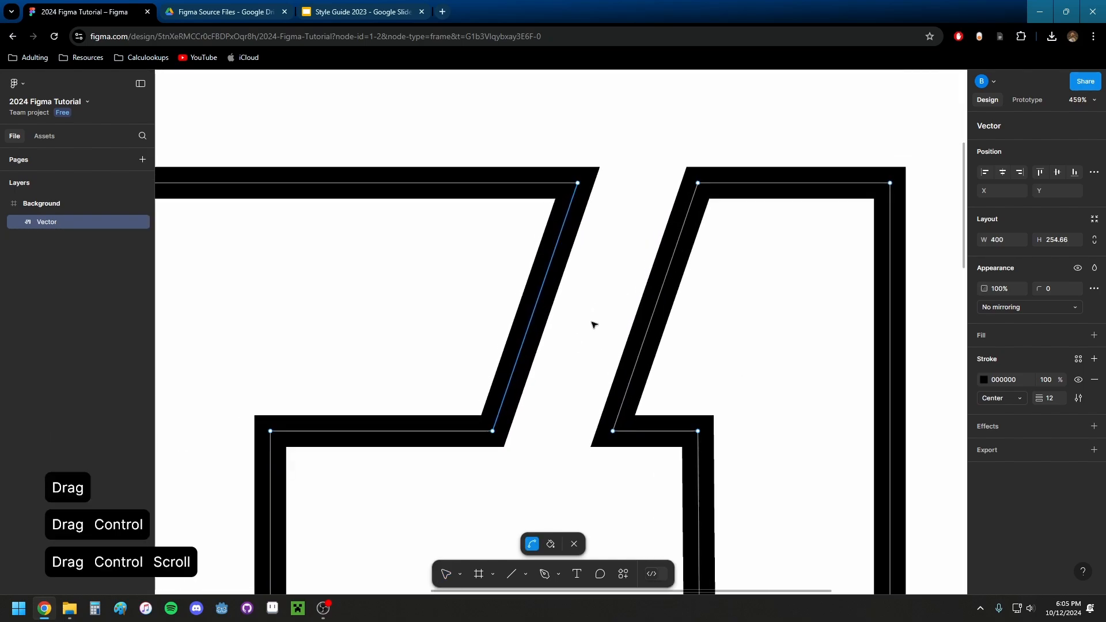
click(541, 427)
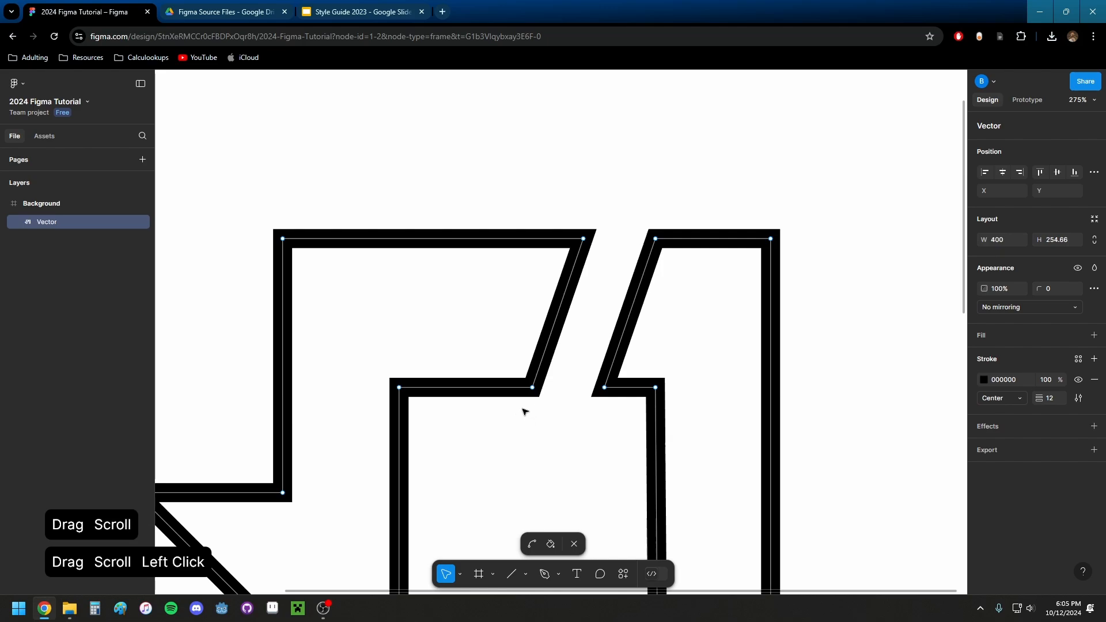
- Move both slanted lines' lower points right to steepen them, and shift the right piece's slanted segment slightly left
drag(511, 412, 569, 395)
drag(605, 383, 627, 388)
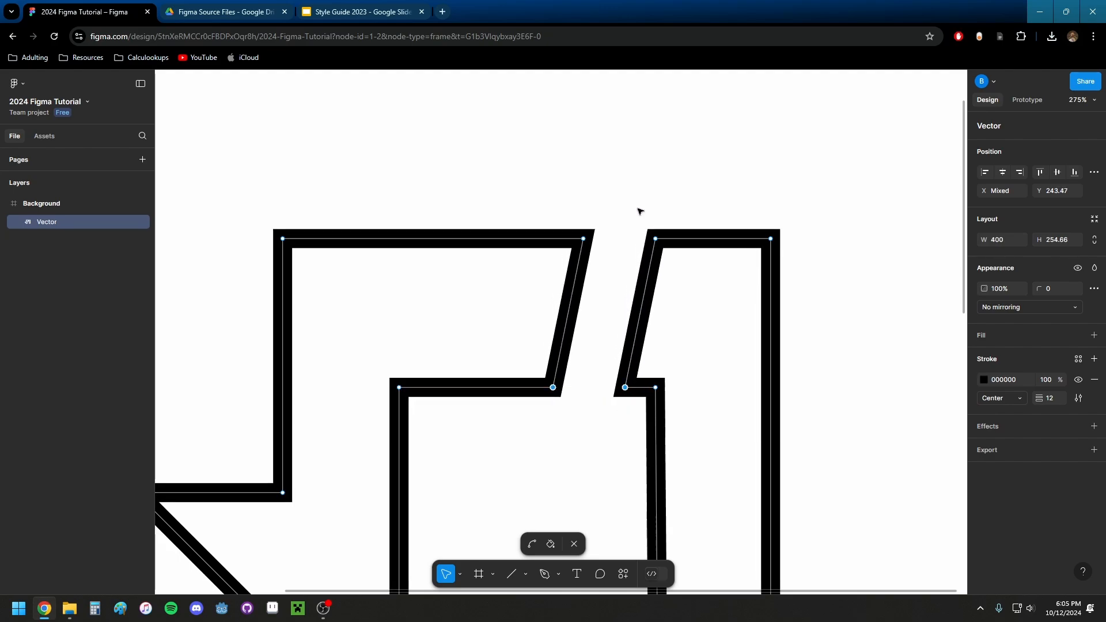
drag(636, 208, 674, 277)
drag(610, 372, 627, 413)
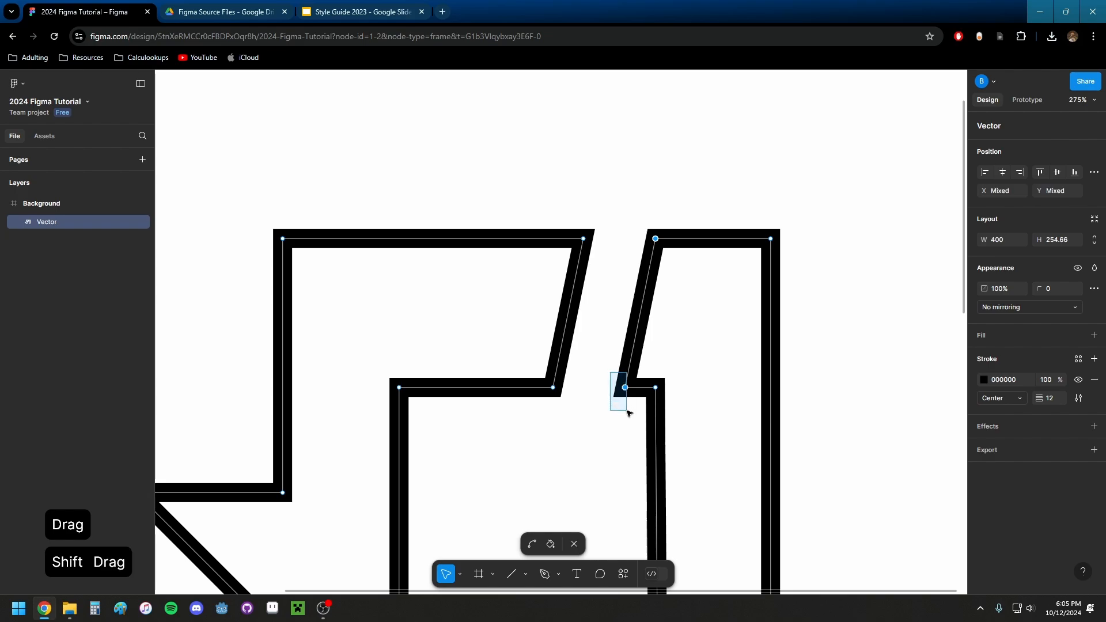
drag(638, 341, 629, 342)
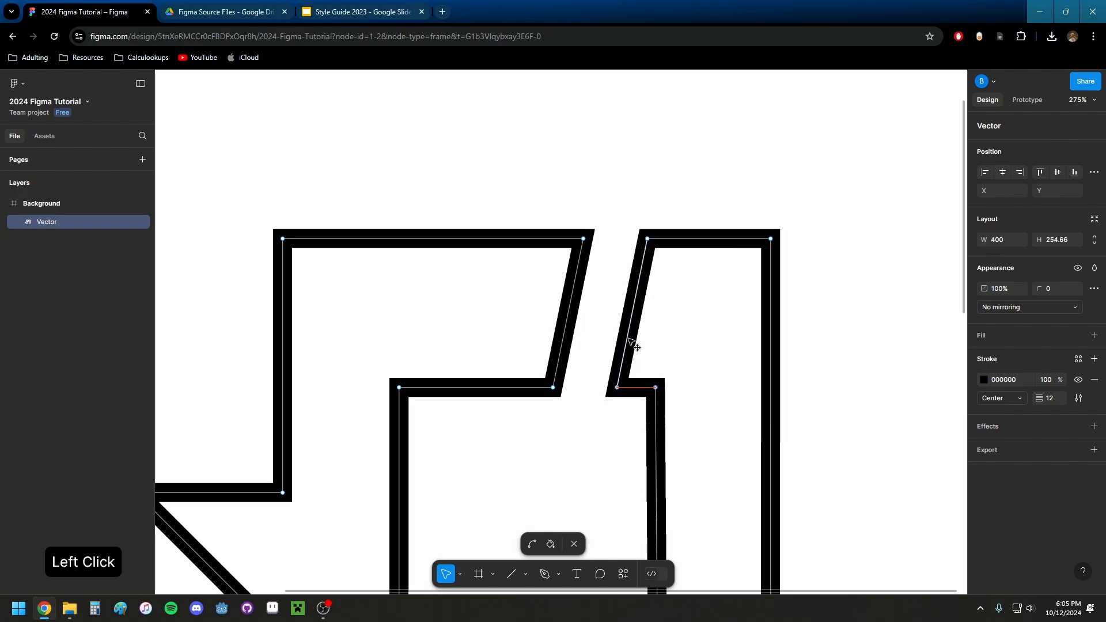
ctrl+scroll(667, 323, down, 5)
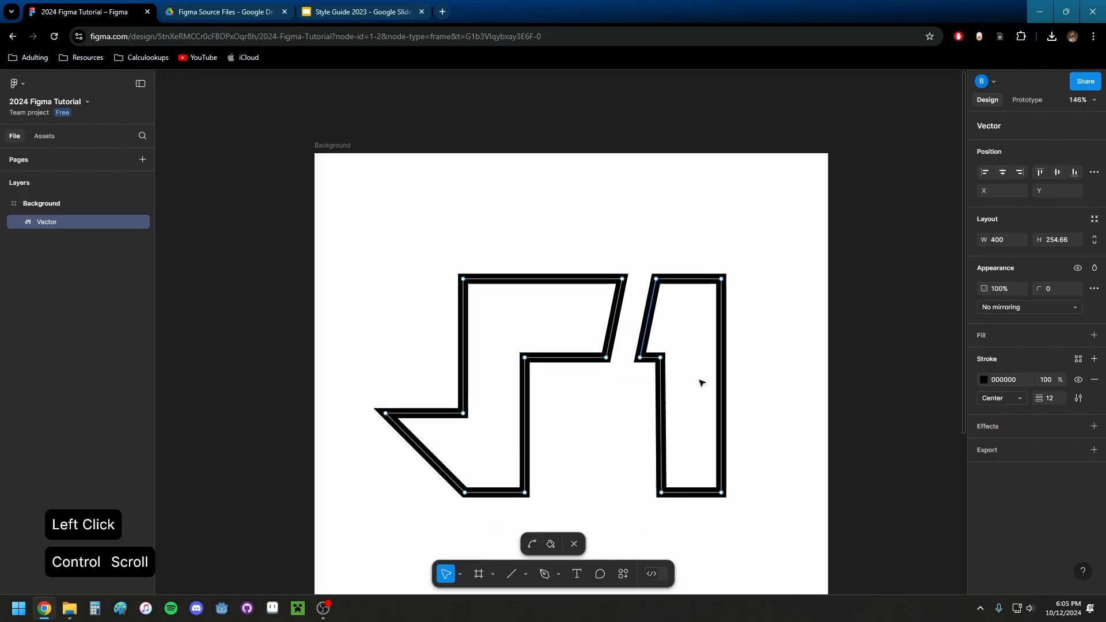
scroll(732, 351, down, 2)
click(641, 322)
ctrl+scroll(553, 340, up, 2)
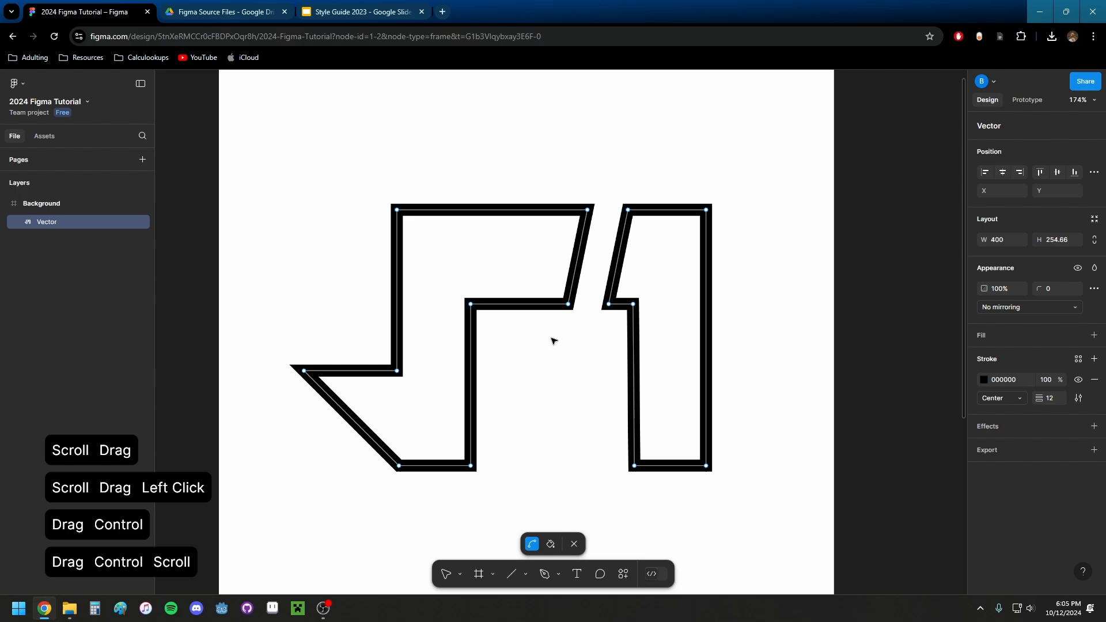
click(590, 383)
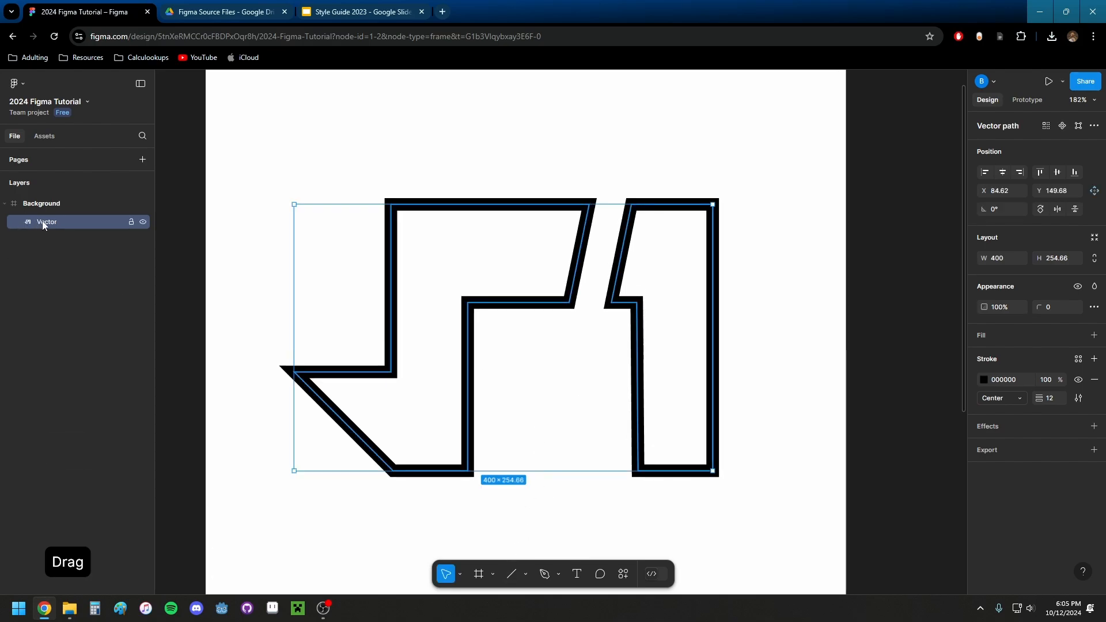
- Draw a rectangle about 78 × 52 in the open space between the two legs of the outline
click(525, 573)
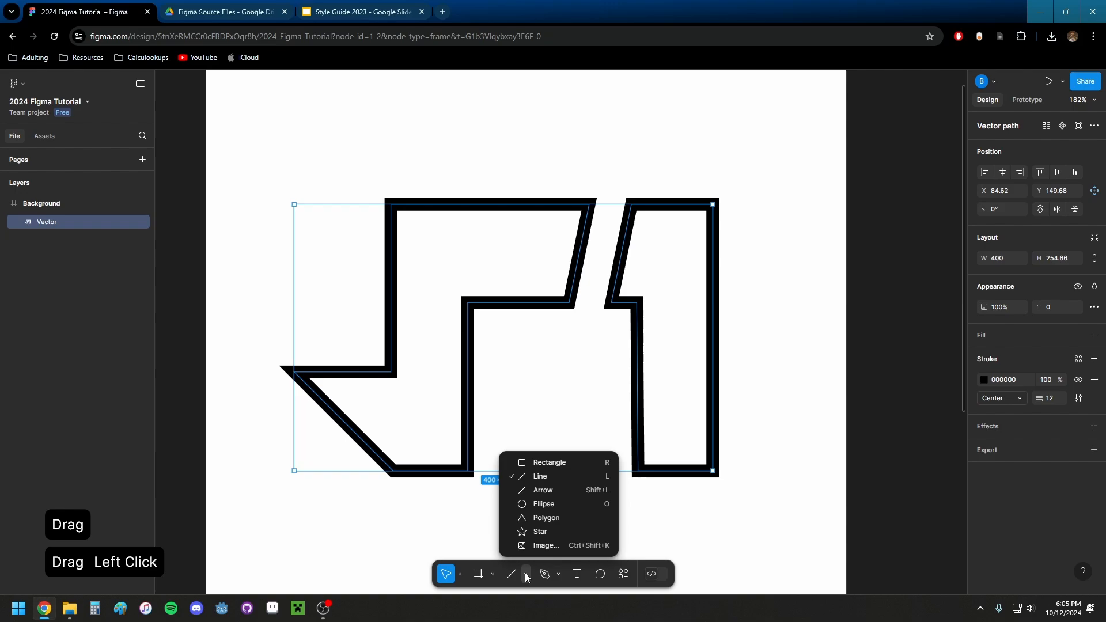
click(539, 460)
drag(516, 366, 598, 421)
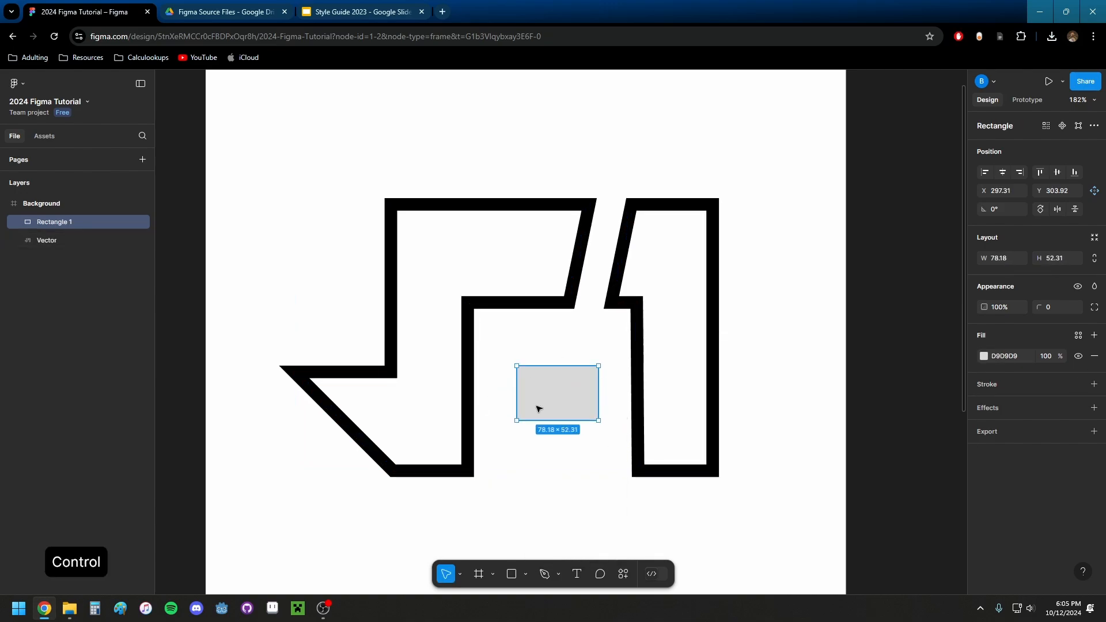
ctrl+scroll(541, 406, up, 3)
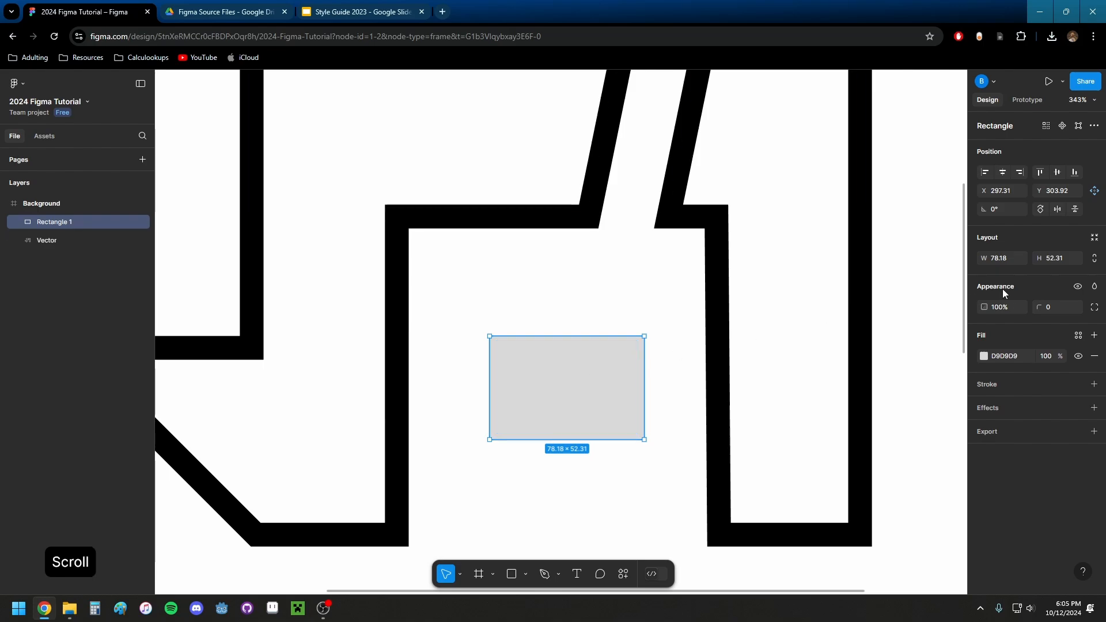
- Remove the new rectangle's fill and give it a stroke instead
click(1094, 355)
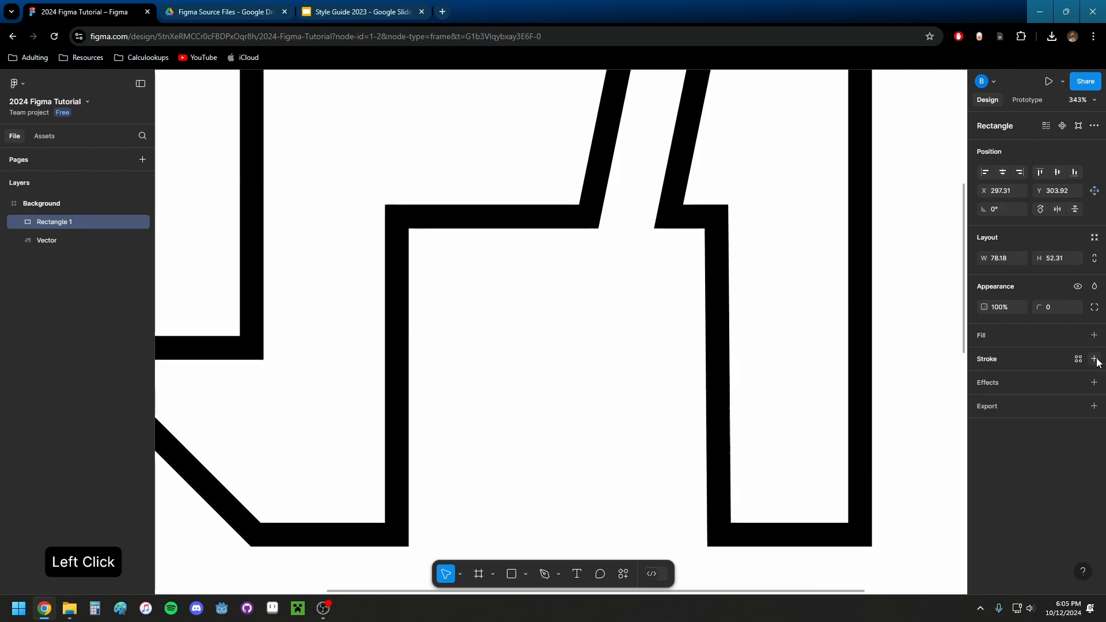
click(1094, 359)
scroll(615, 365, down, 1)
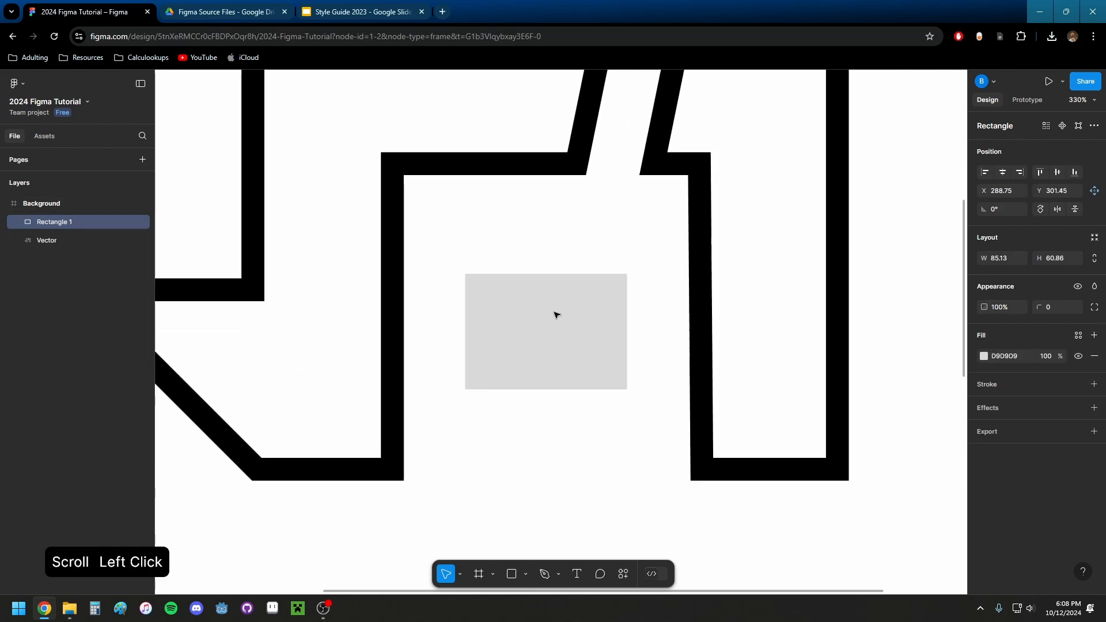
- Place the rectangle beneath the Vector layer and flatten both into a single vector
scroll(555, 313, down, 2)
drag(68, 219, 68, 244)
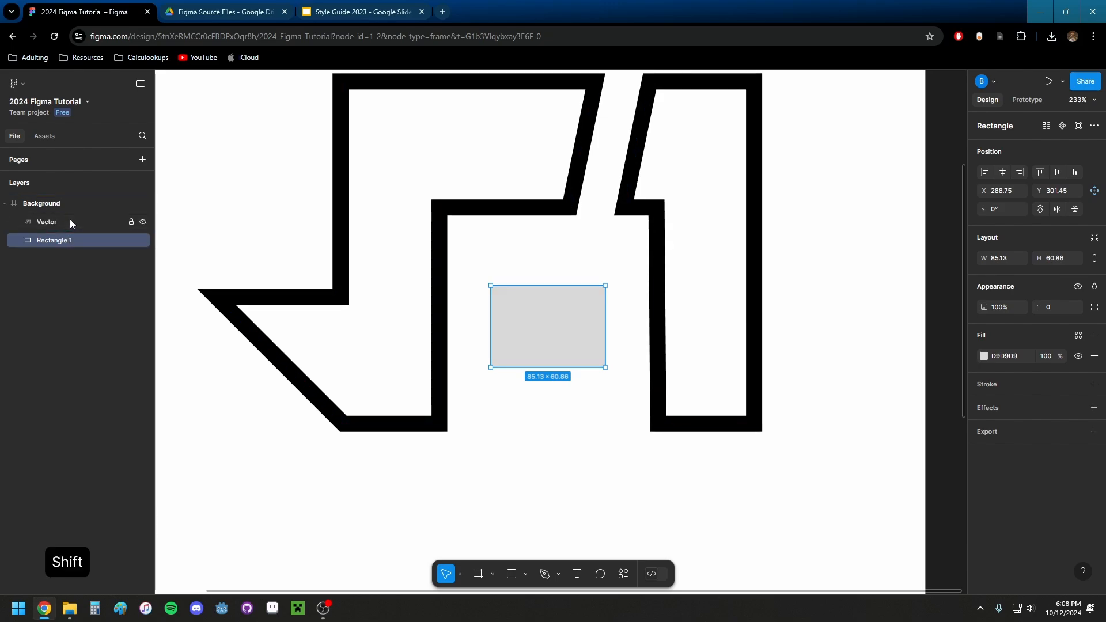
shift+click(75, 222)
right_click(83, 219)
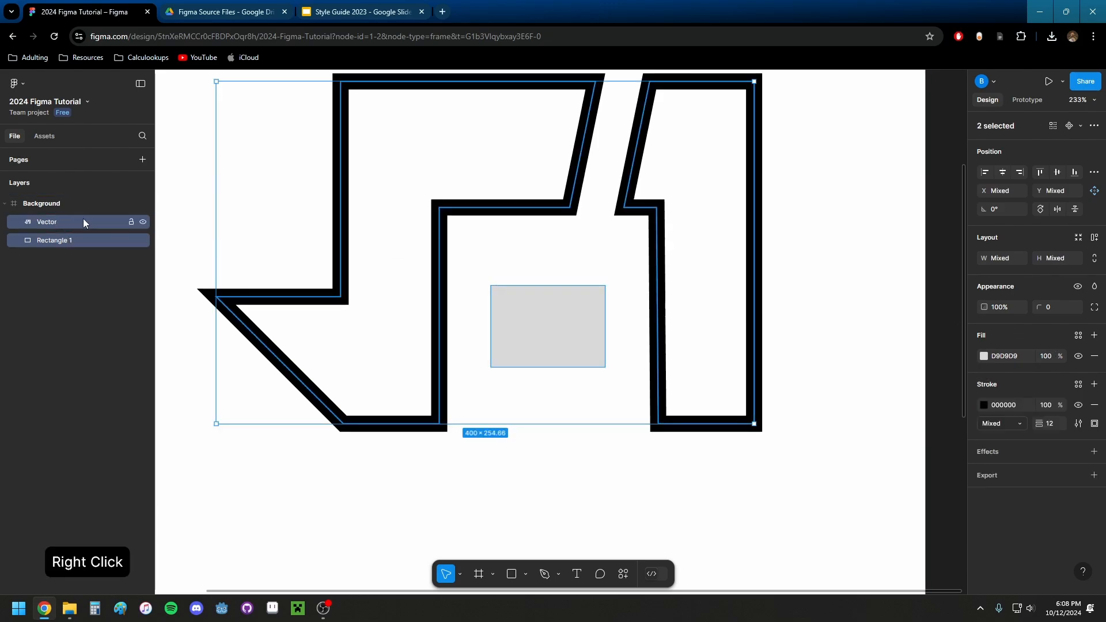
click(129, 357)
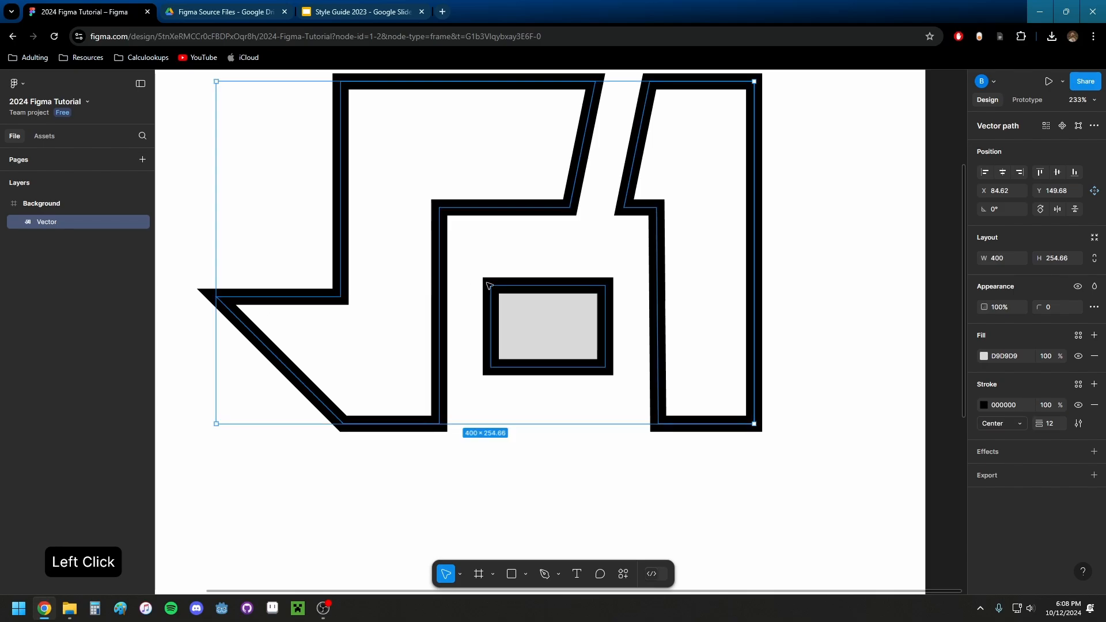
- Remove the grey D9D9D9 fill from the combined vector
click(544, 308)
click(1096, 356)
scroll(521, 294, up, 5)
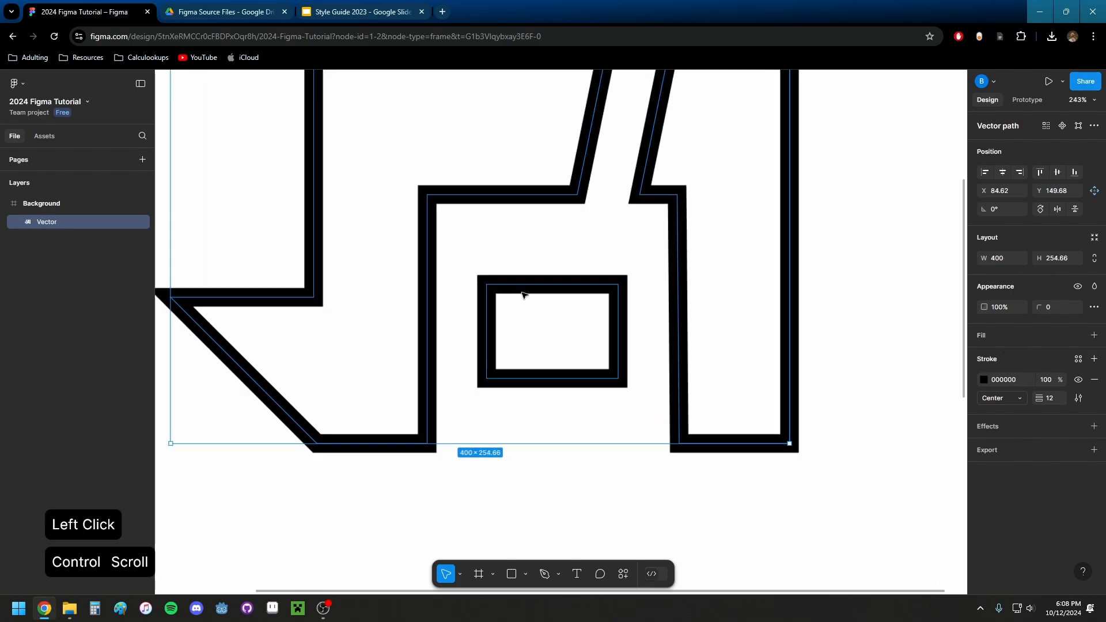
- Edit the vector's inner rectangle, moving its left edge right to X 291.05 and its bottom edge upward
double_click(486, 299)
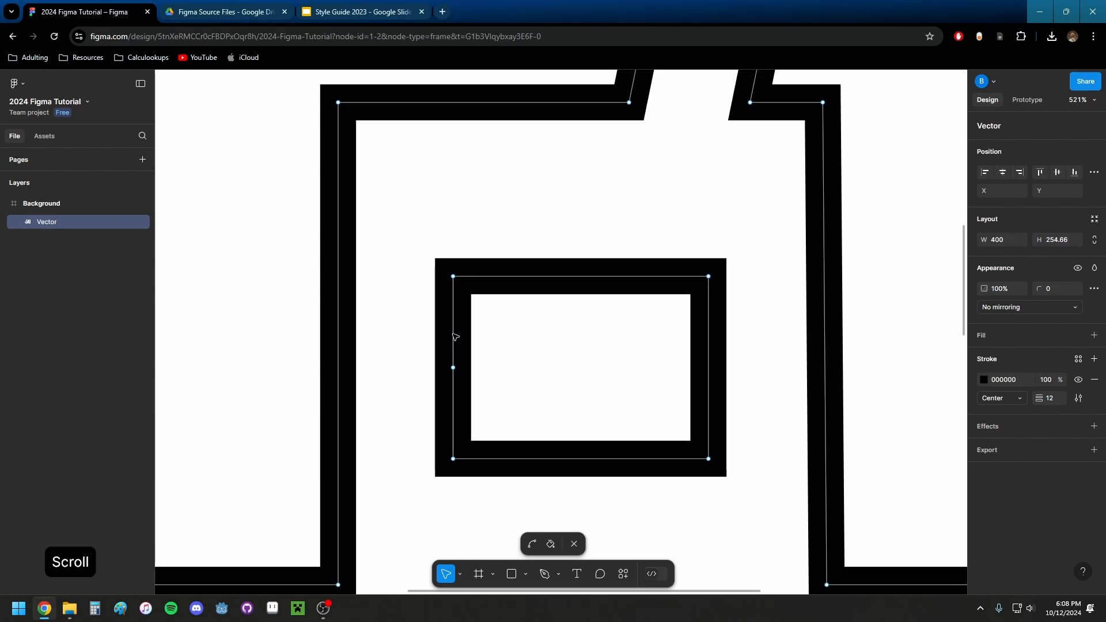
drag(422, 237, 504, 513)
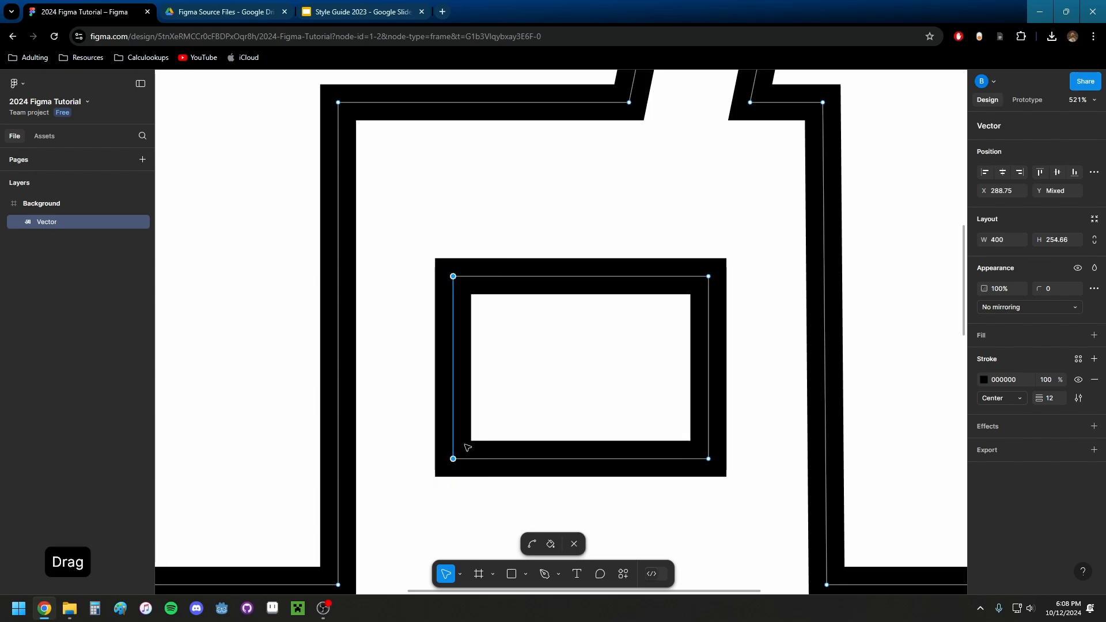
drag(454, 408, 462, 405)
scroll(533, 346, down, 8)
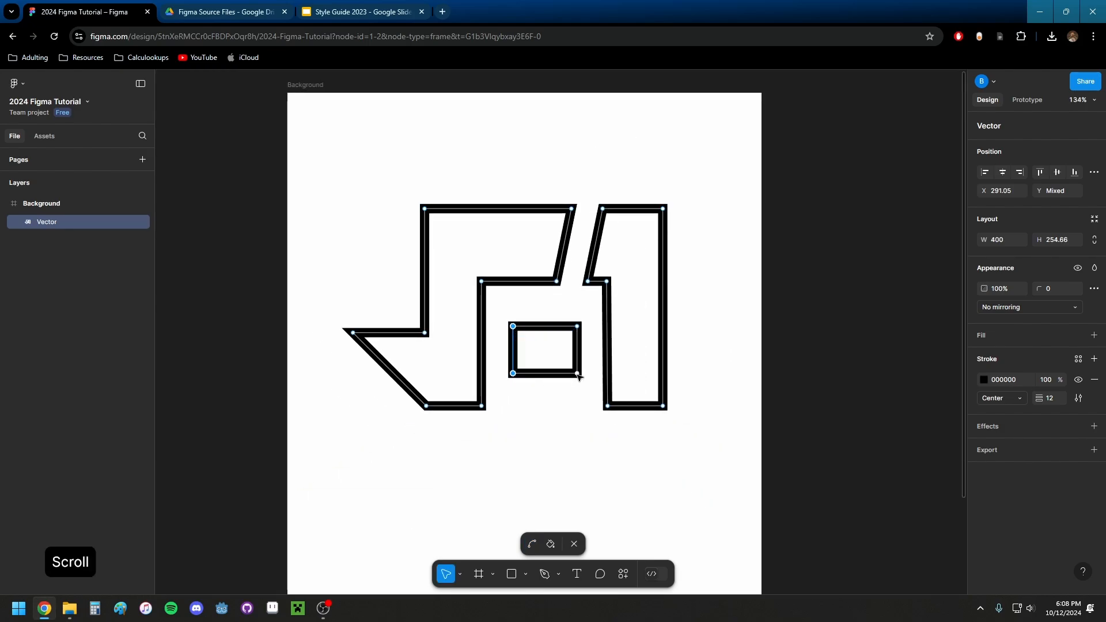
click(577, 374)
drag(559, 376, 560, 365)
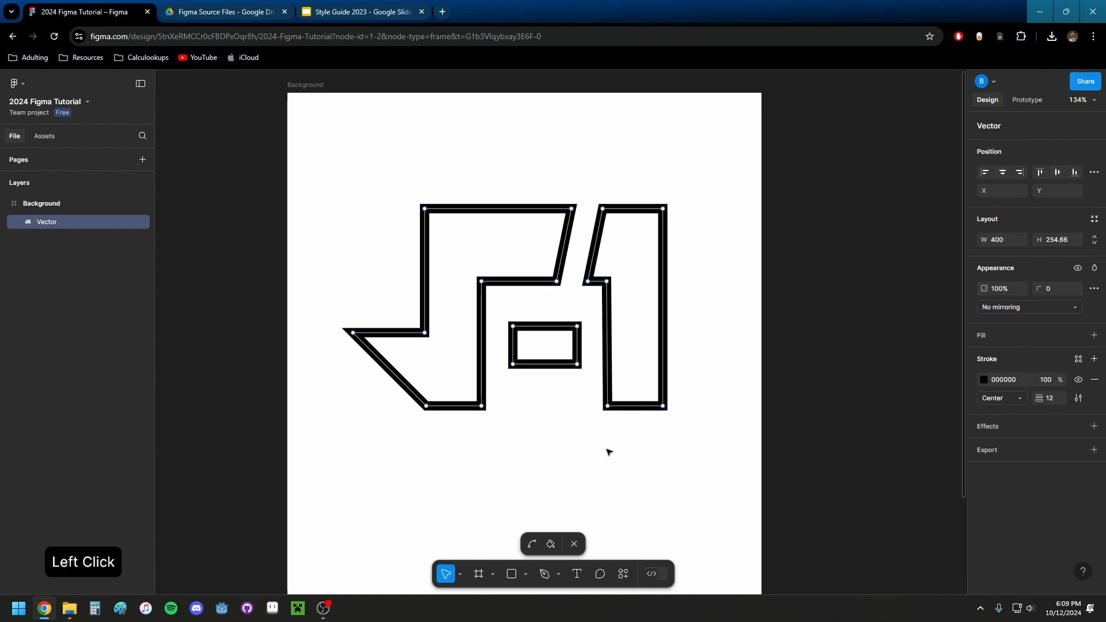
key(Escape)
mouse_move(616, 452)
mouse_down()
mouse_move(612, 465)
mouse_move(596, 452)
mouse_up()
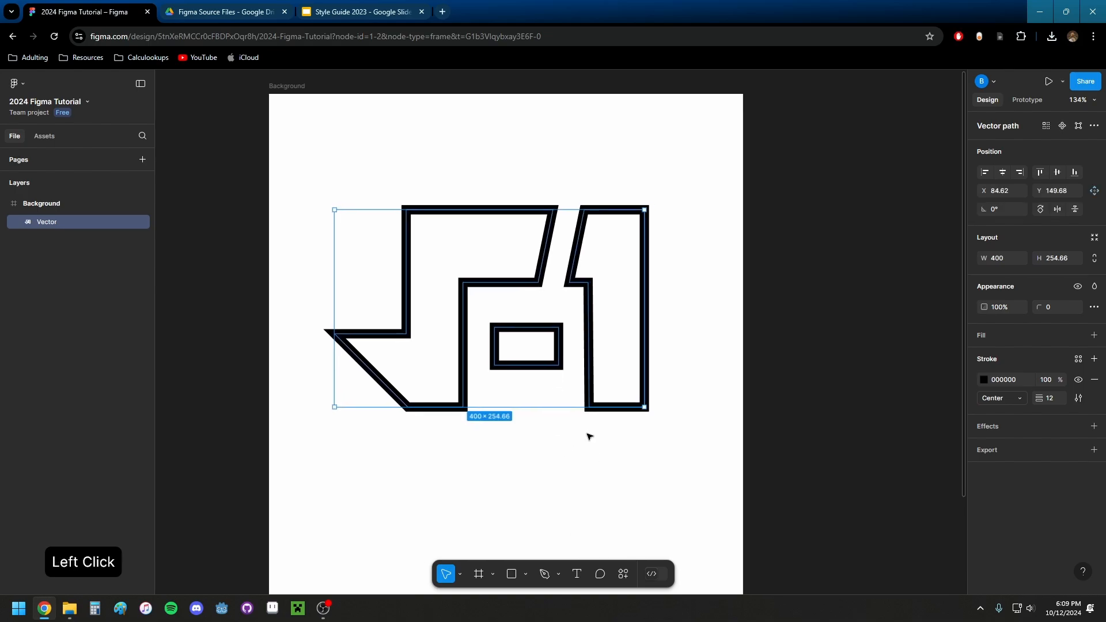
scroll(518, 297, up, 5)
click(538, 303)
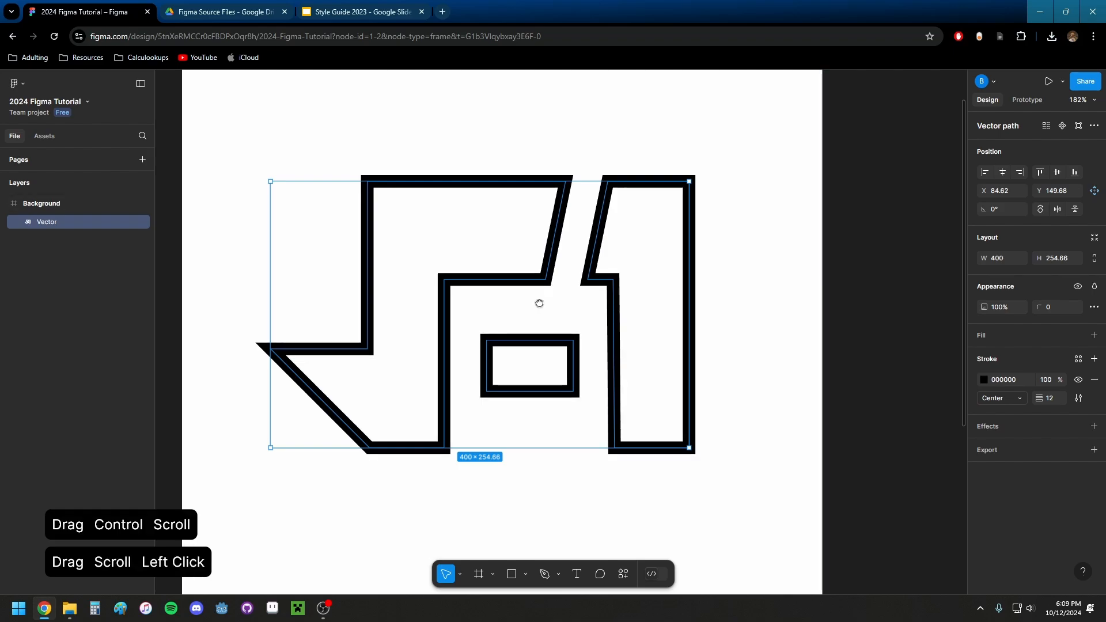
scroll(542, 320, up, 2)
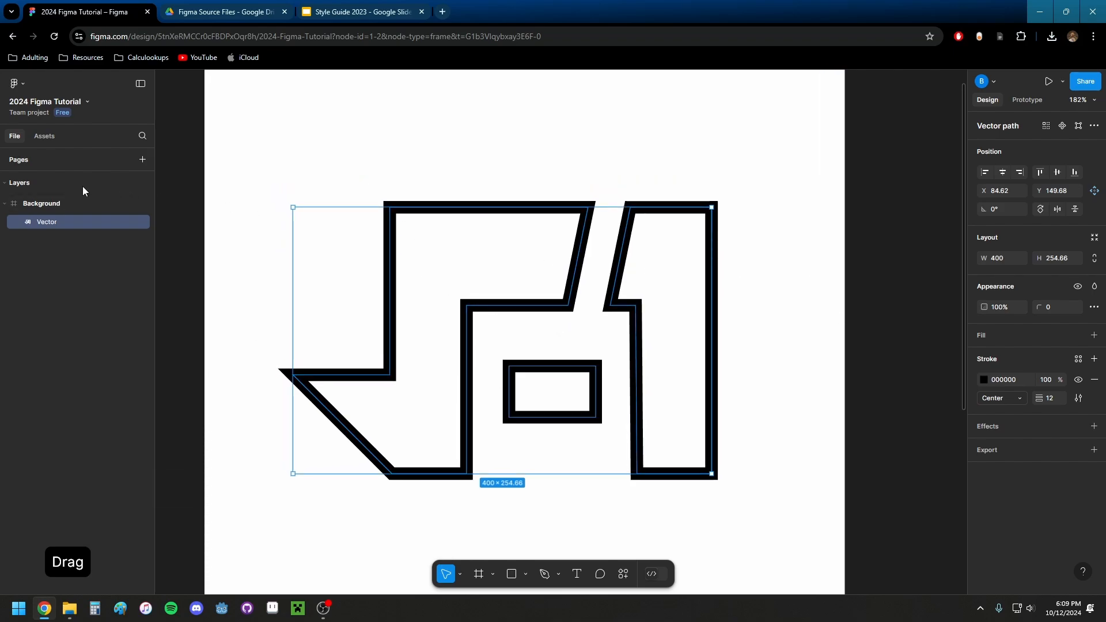
scroll(534, 266, down, 5)
scroll(535, 268, up, 1)
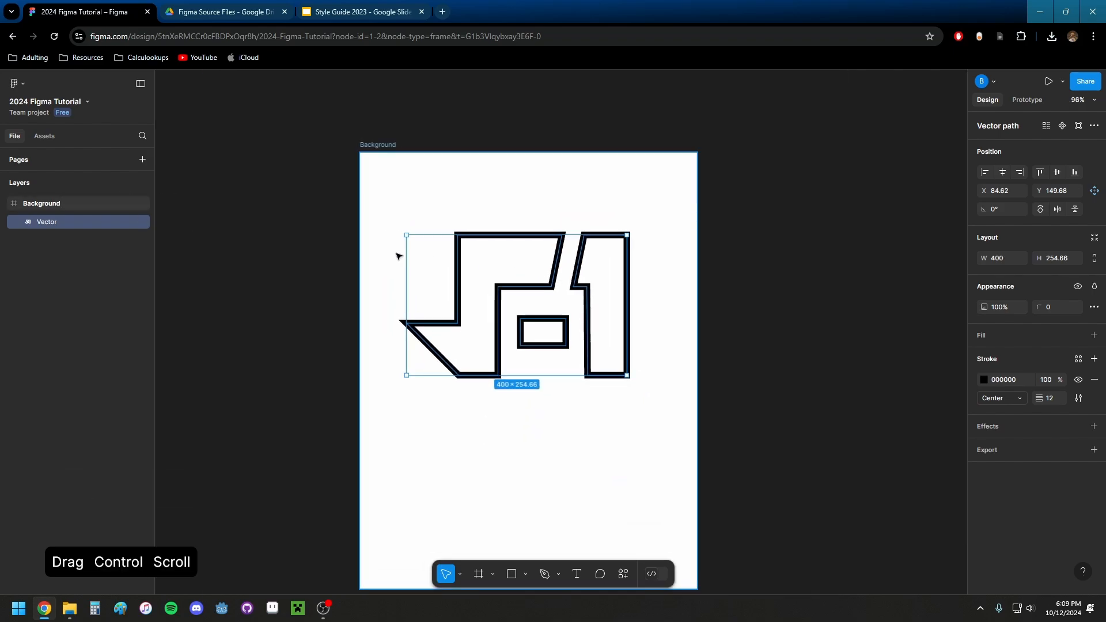
- Hide the white fill of the Background frame
click(47, 202)
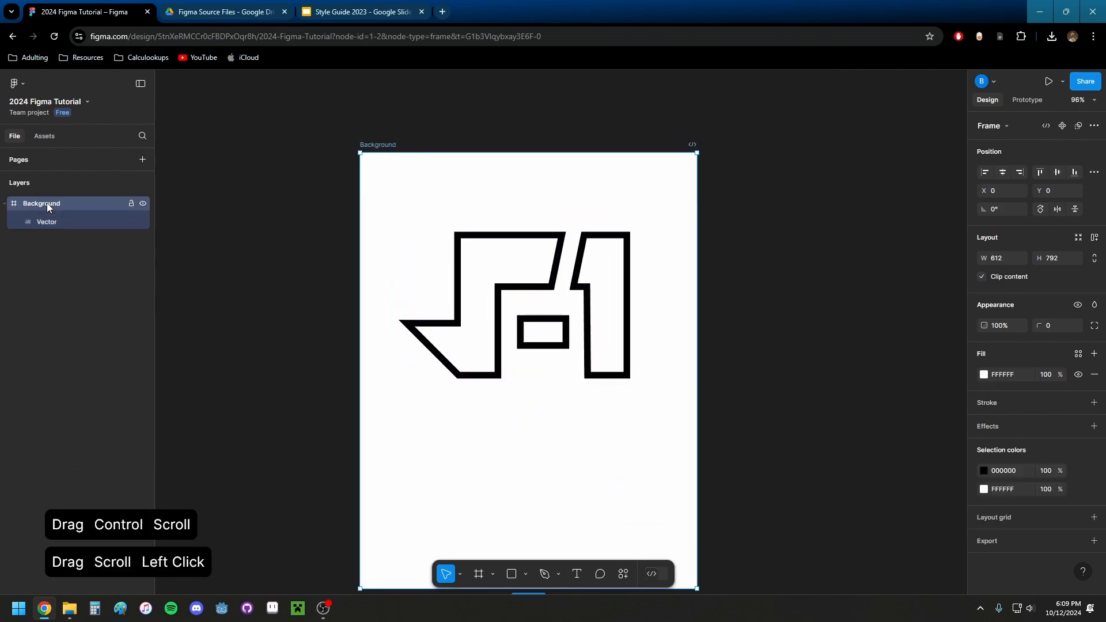
click(1079, 375)
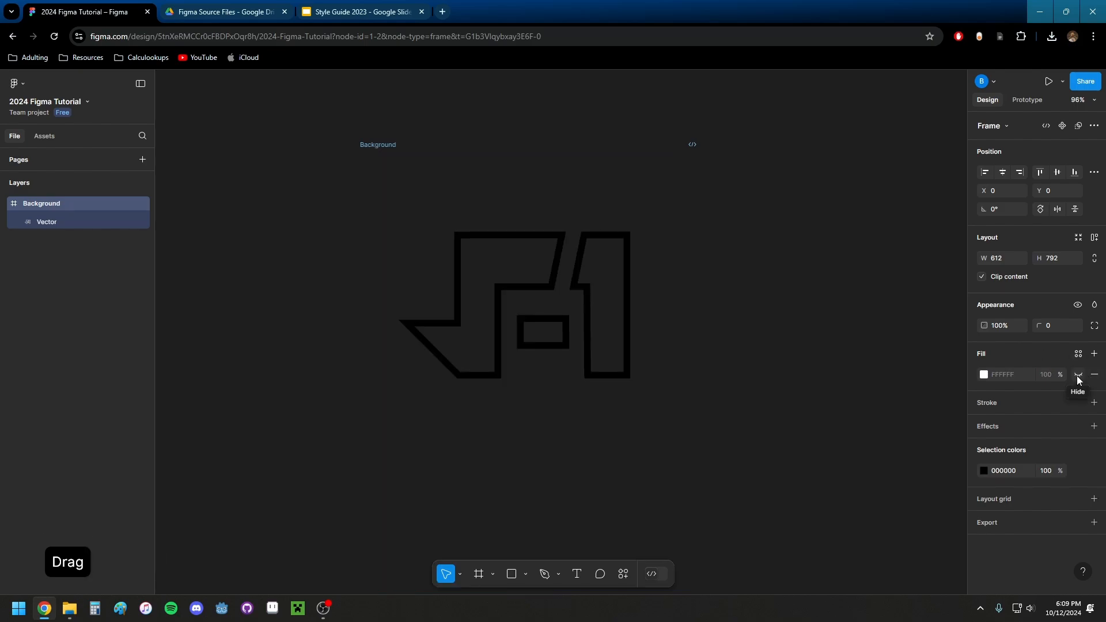
ctrl+scroll(521, 253, up, 5)
ctrl+scroll(522, 254, down, 3)
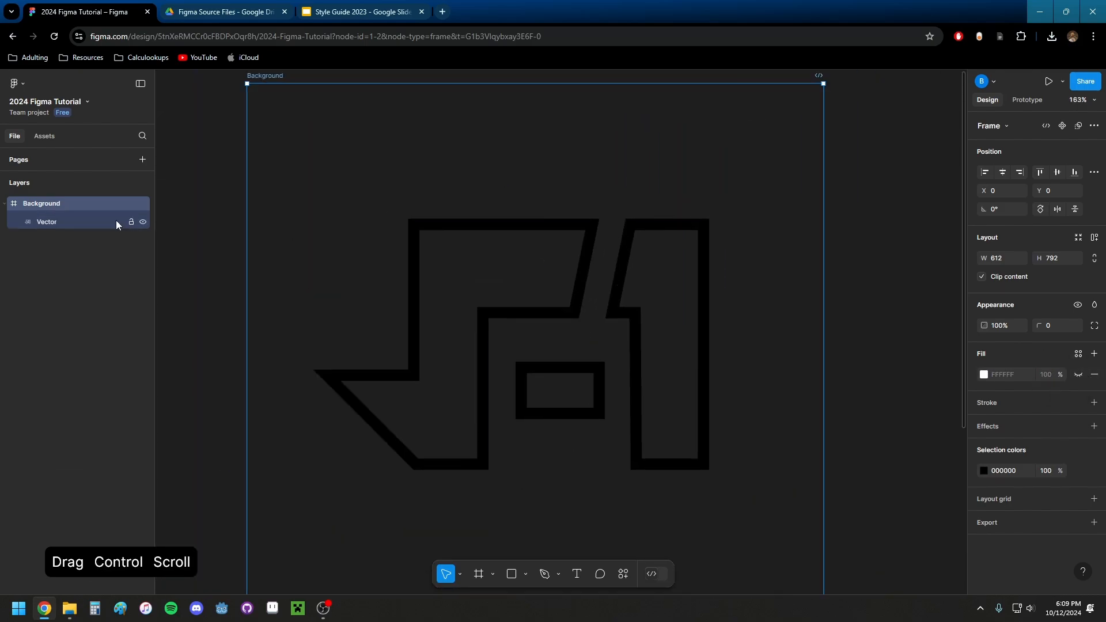
- Copy the green hex code from the Style Guide 2023 slides and set the Vector's stroke colour to 46FF09
click(81, 222)
click(984, 380)
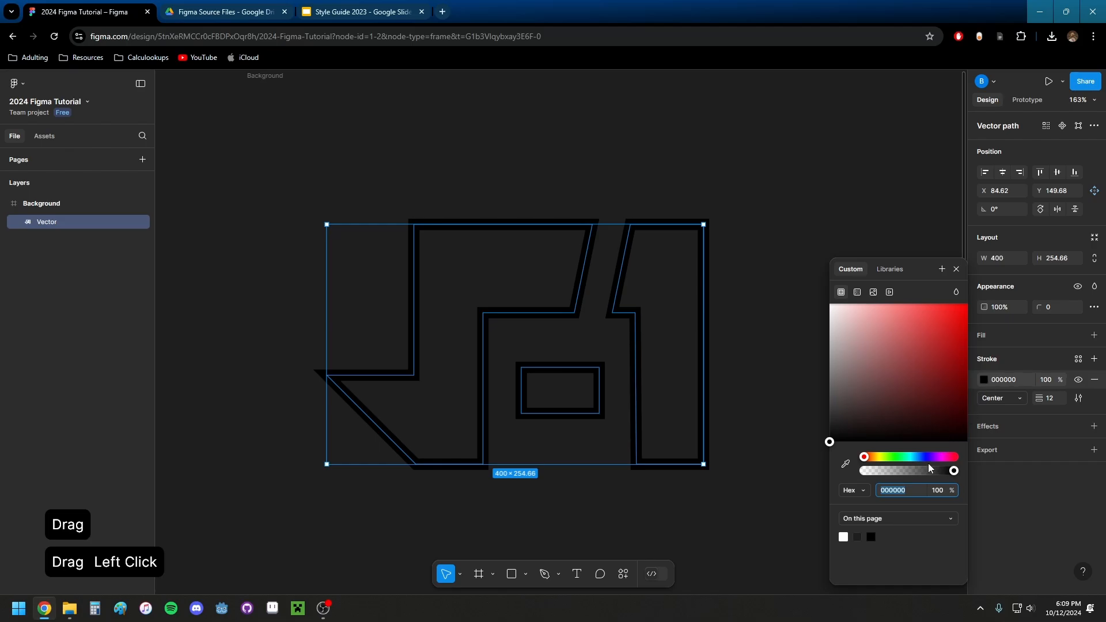
key(ctrl+v)
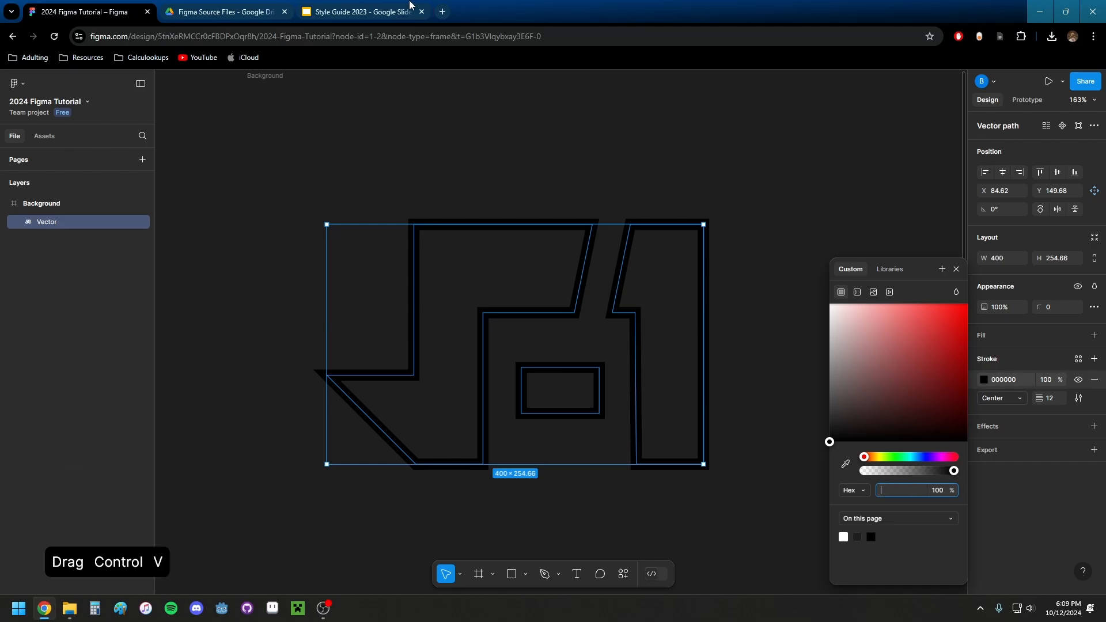
click(371, 10)
key(ctrl+c)
click(7, 4)
click(76, 8)
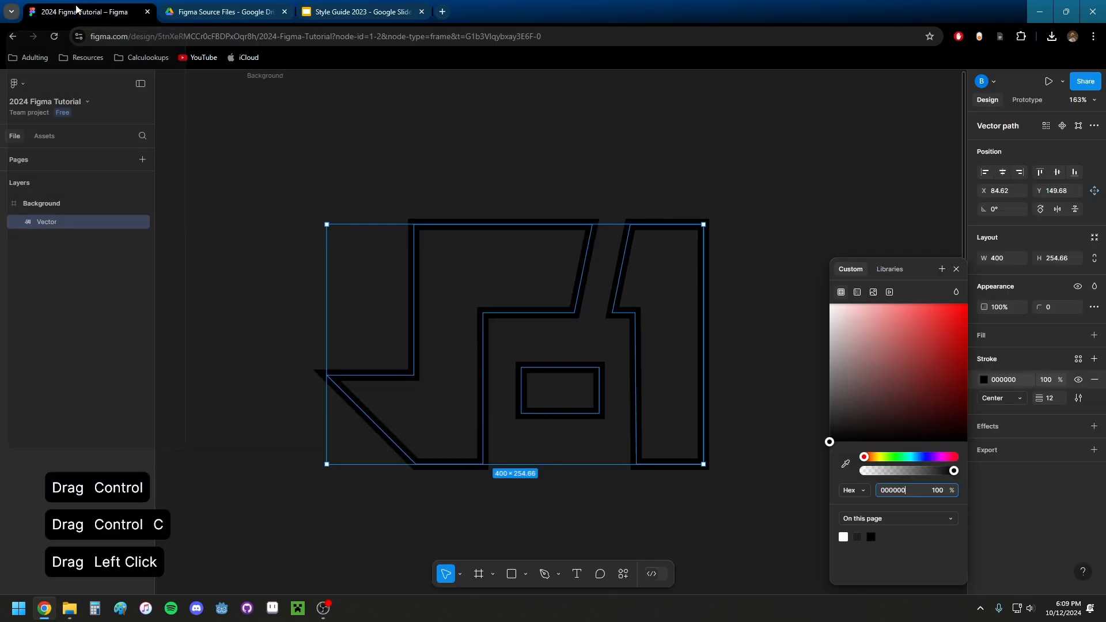
drag(907, 491, 830, 491)
key(ctrl+v)
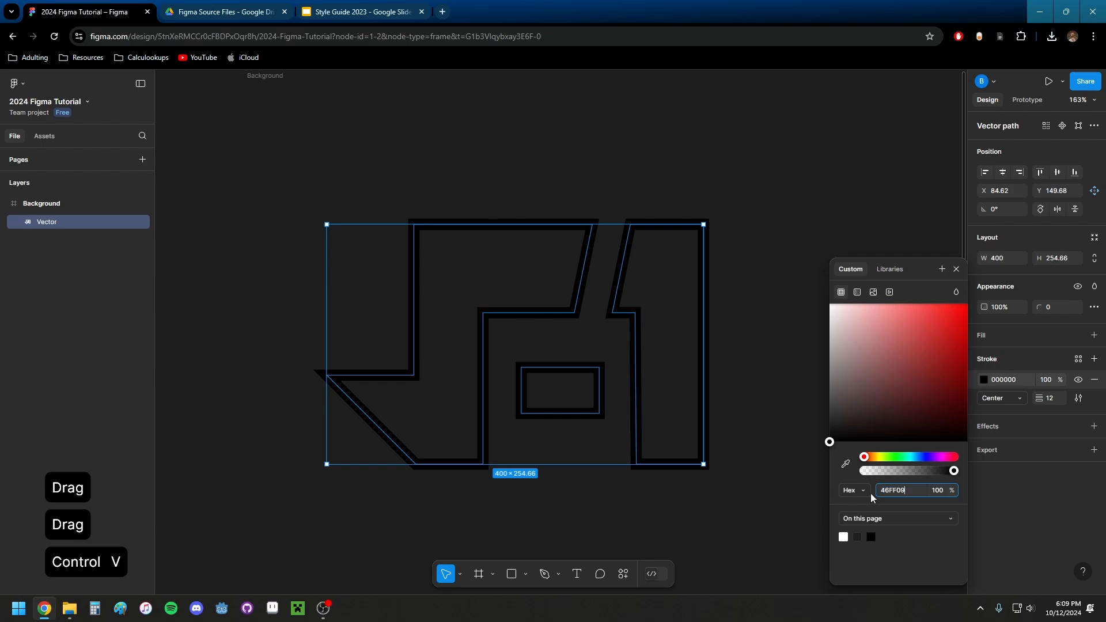
key(Return)
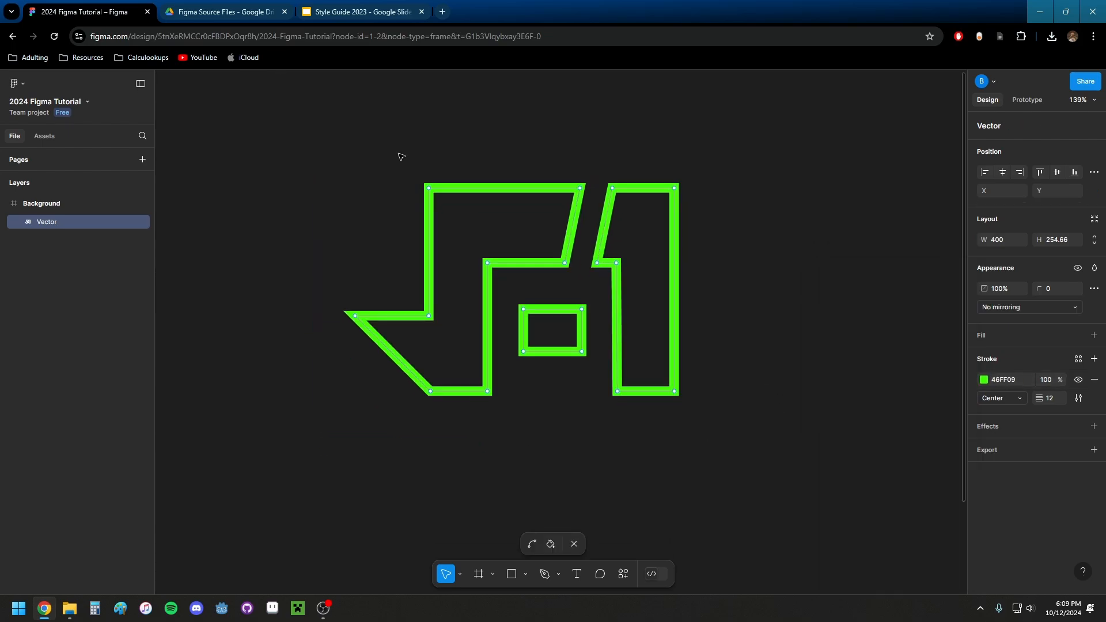
- Switch to Google Drive and open the Misc Design Elements folder inside the team's Graphics folder
click(217, 13)
click(369, 128)
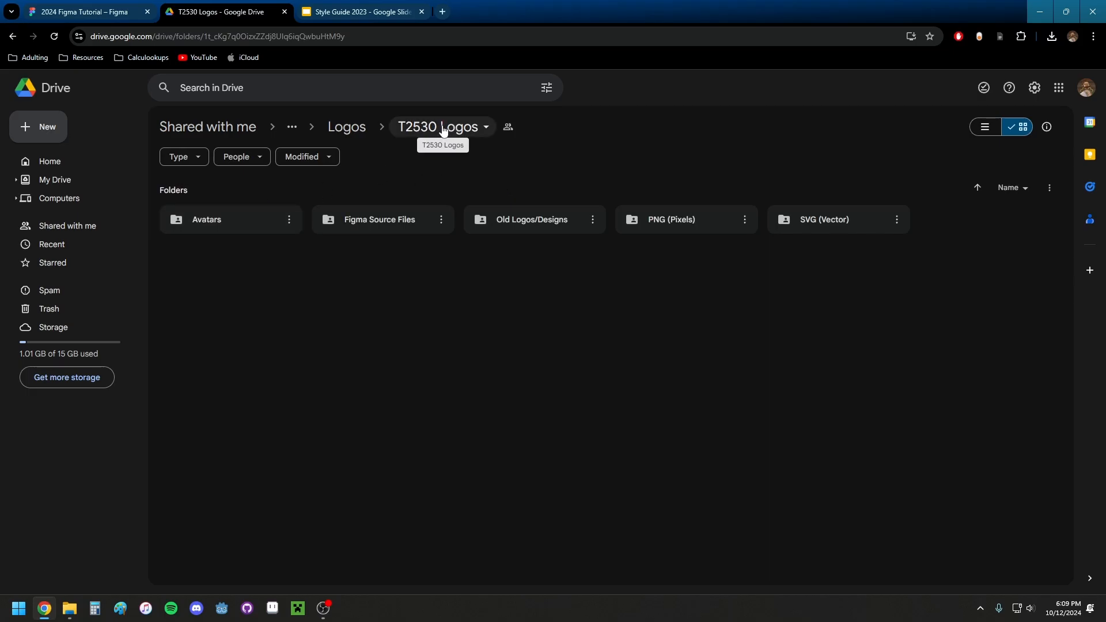
click(361, 129)
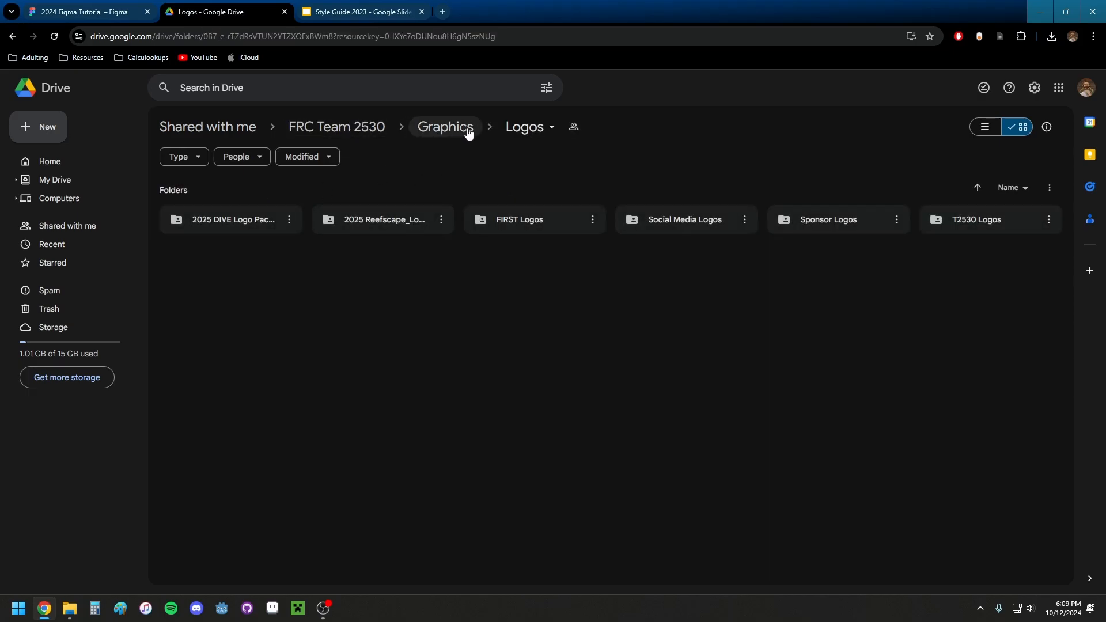
click(445, 126)
double_click(375, 256)
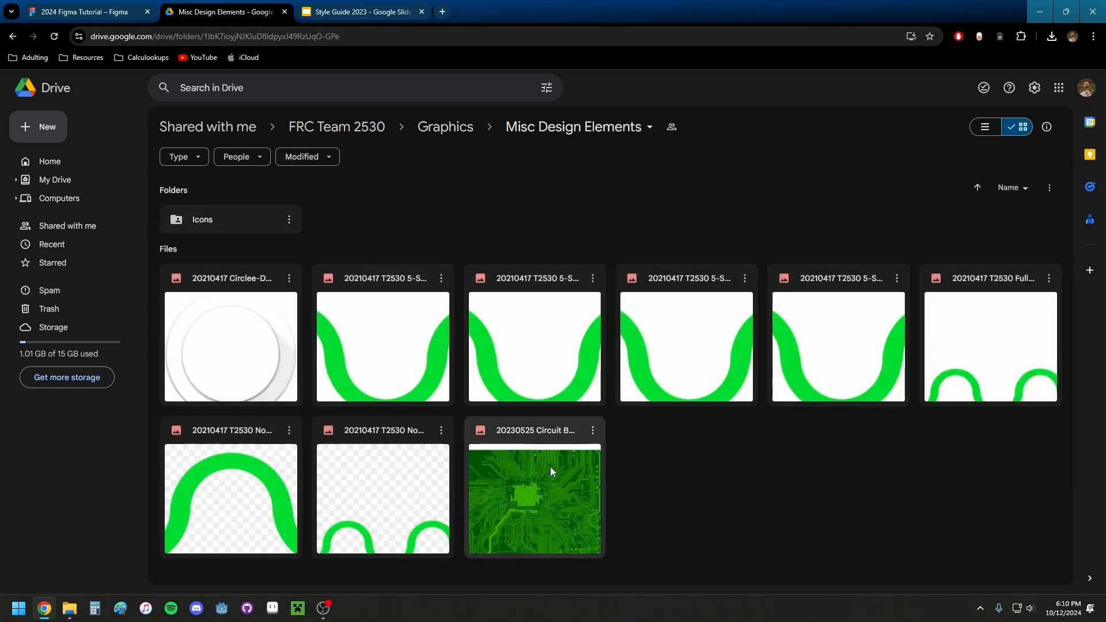
- Check the file details of the 20230525 Circuit Board Pattern SVG and download it
click(551, 471)
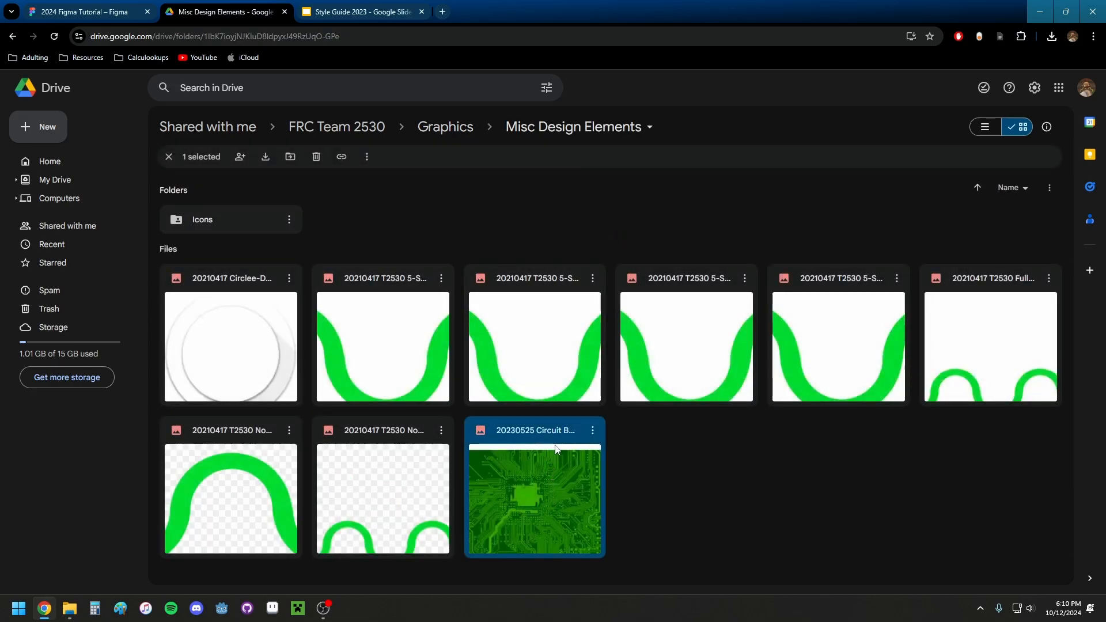
click(1043, 127)
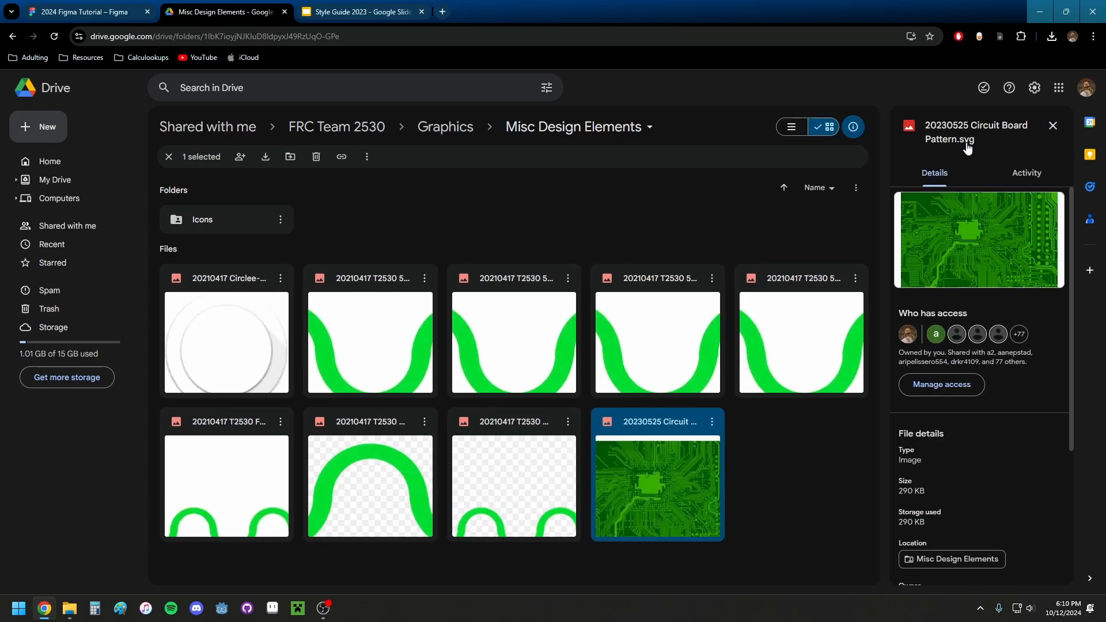
click(1054, 127)
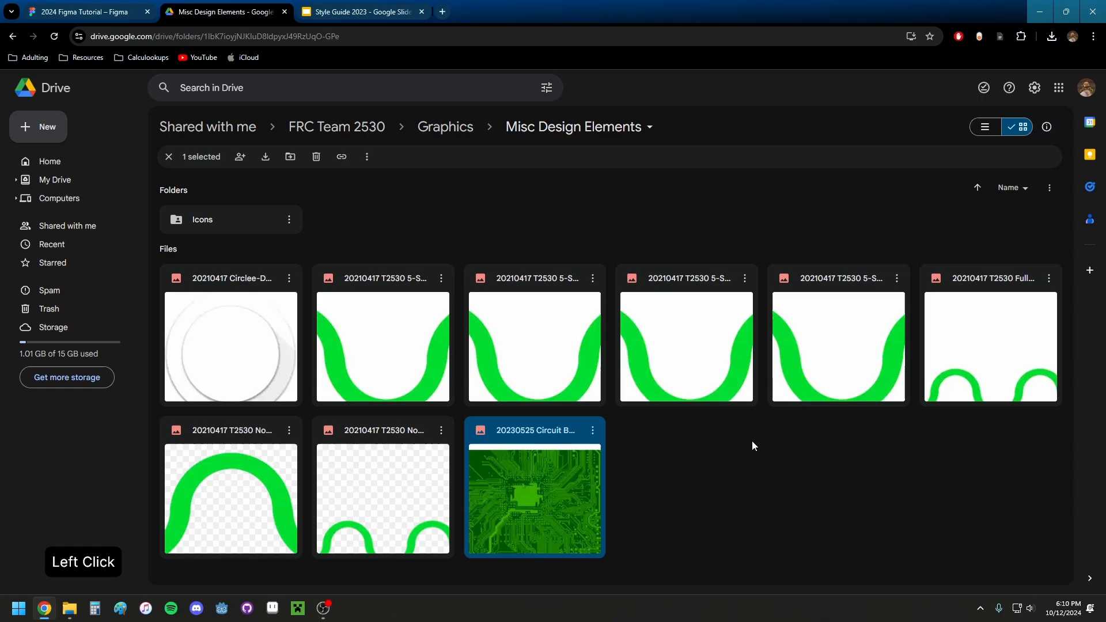
right_click(519, 455)
click(601, 300)
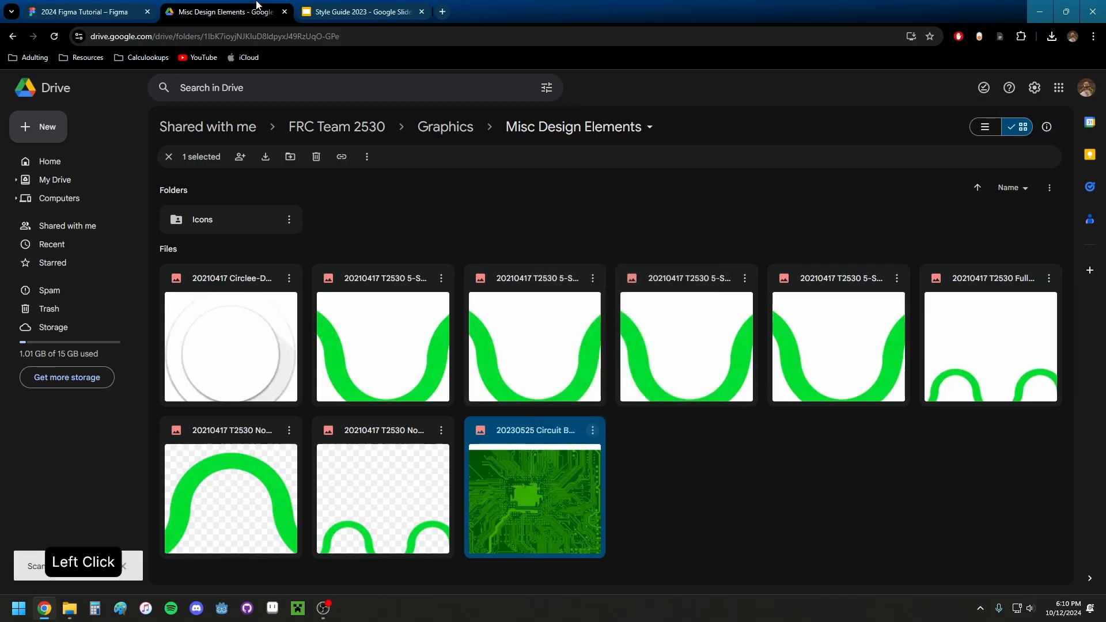
- Switch back to Figma and place the downloaded 20230525 Circuit Board Pattern.svg into the Background frame
click(74, 6)
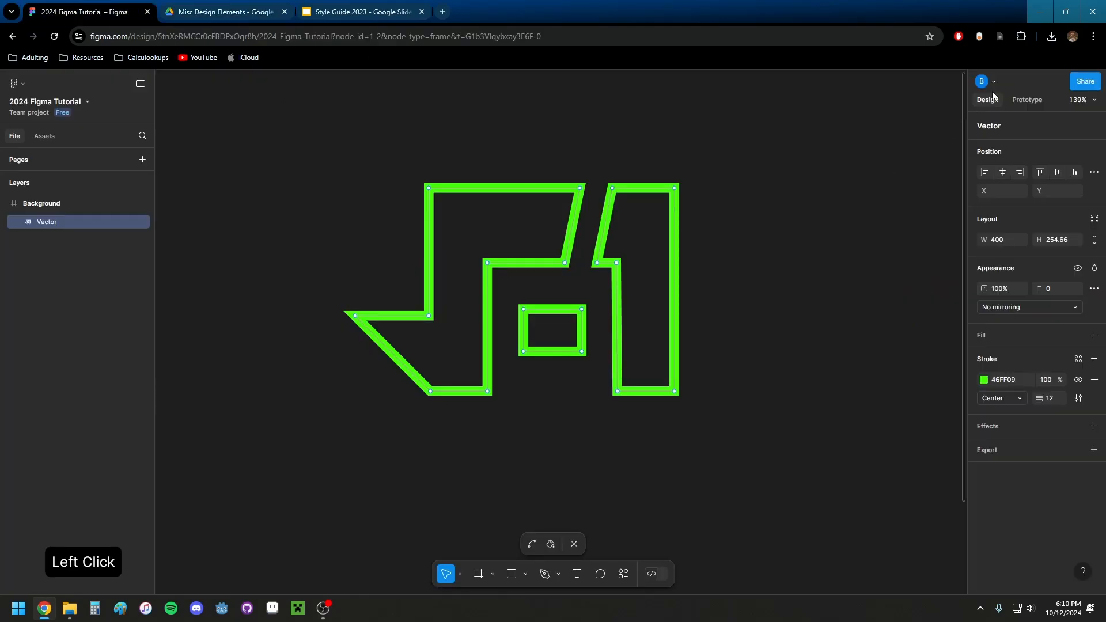
click(1052, 36)
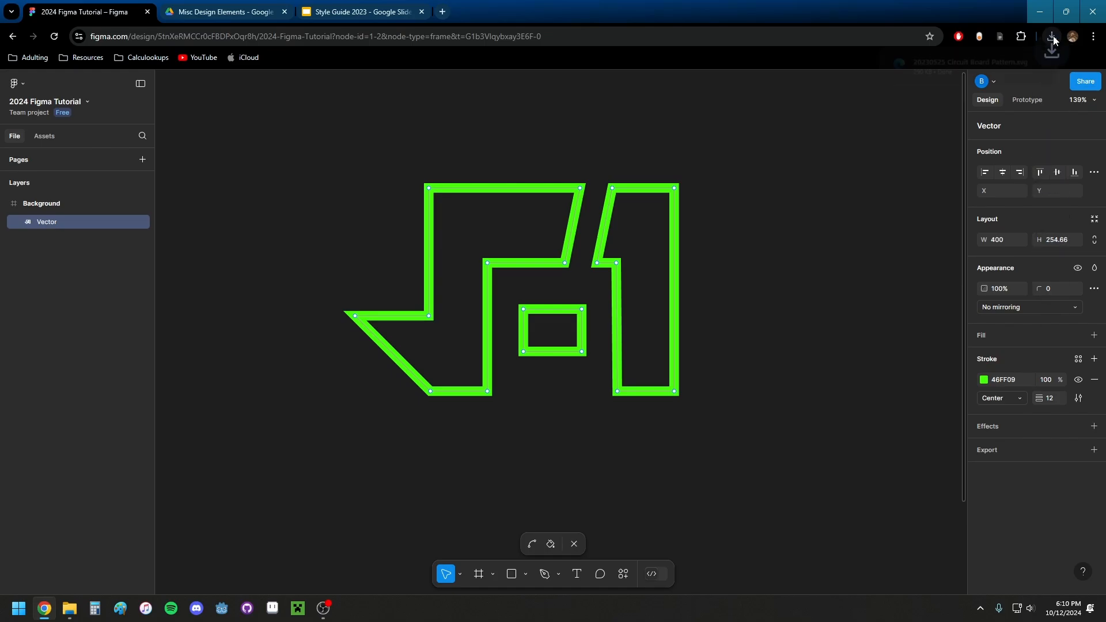
drag(981, 68, 670, 248)
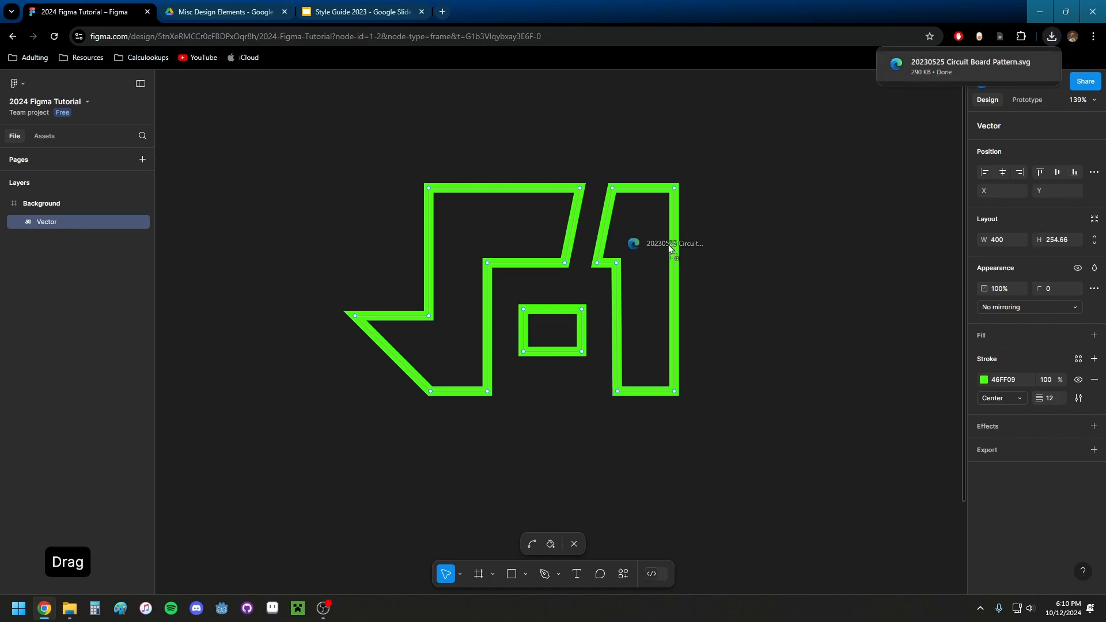
drag(607, 289, 629, 286)
ctrl+scroll(575, 240, up, 5)
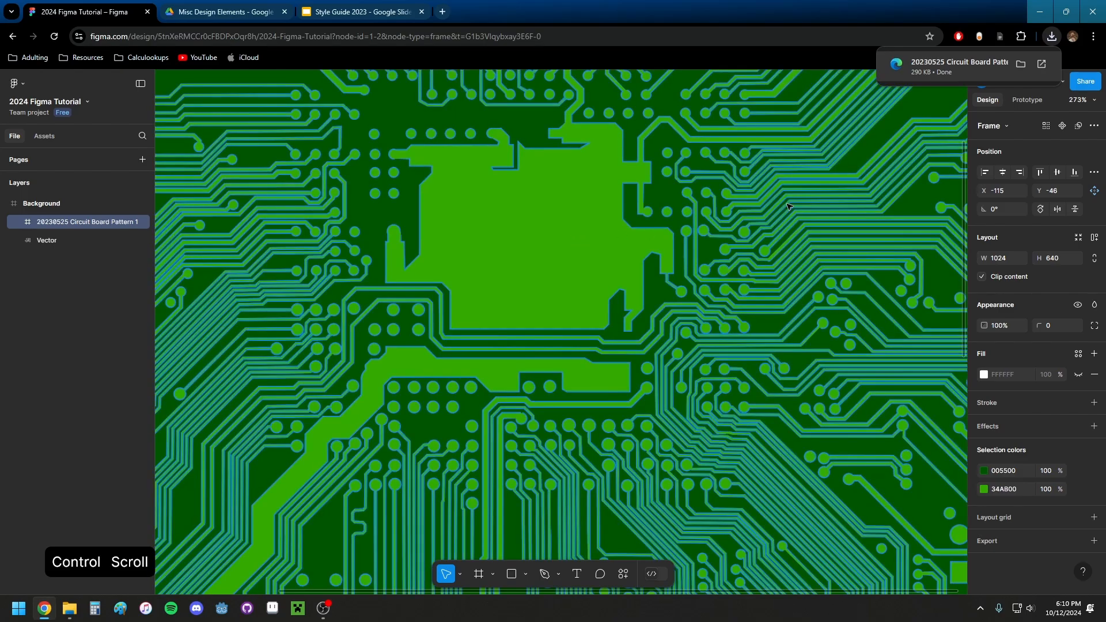
key(ctrl)
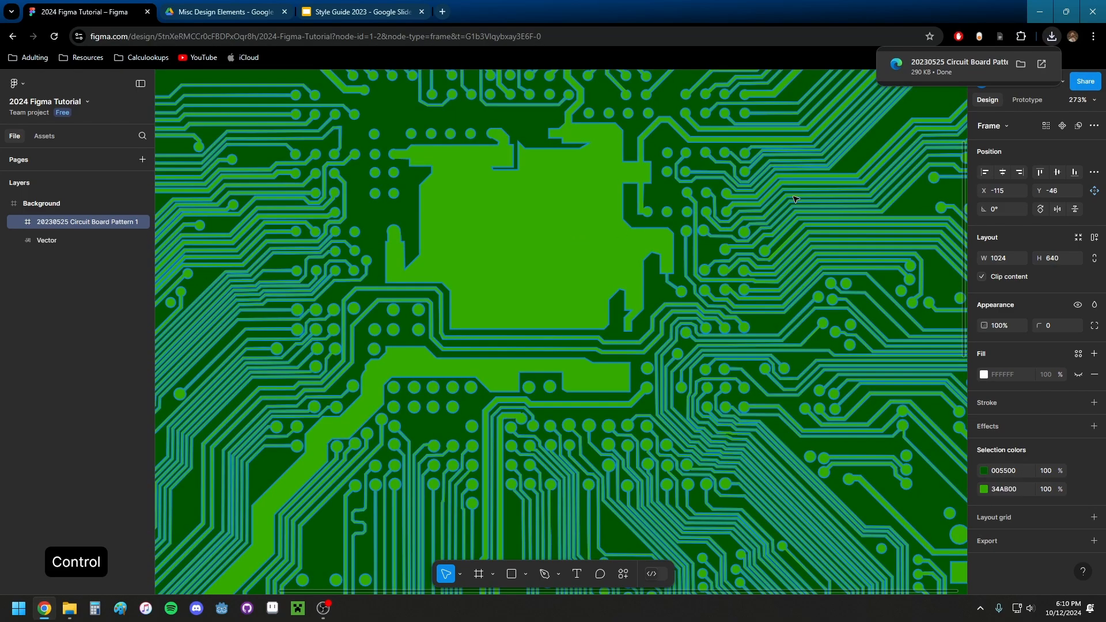
ctrl+scroll(464, 237, down, 7)
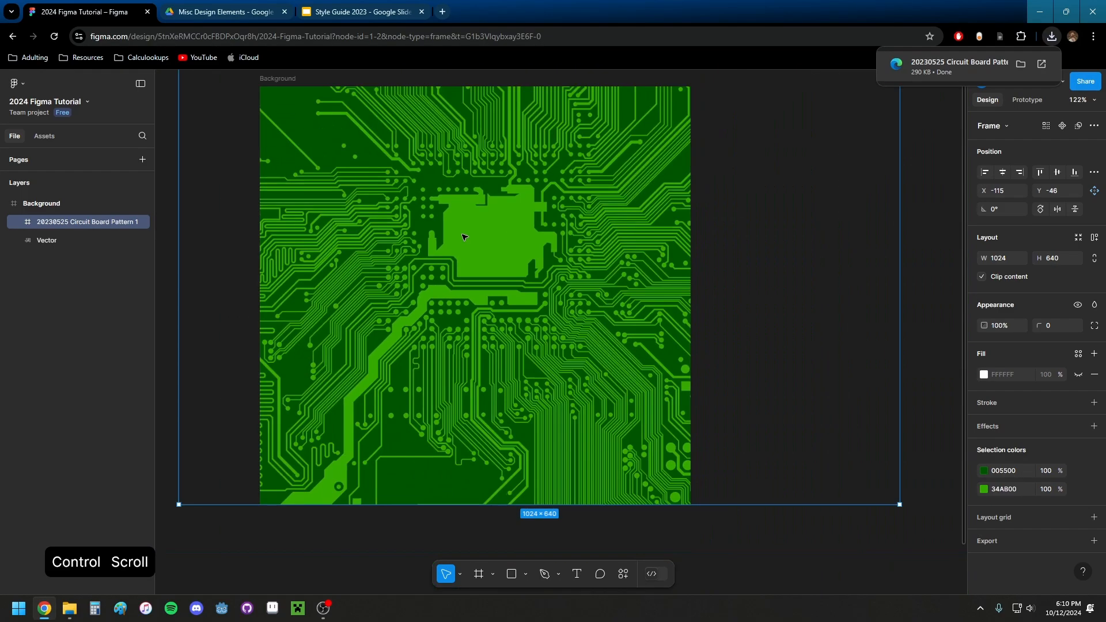
drag(485, 233, 553, 310)
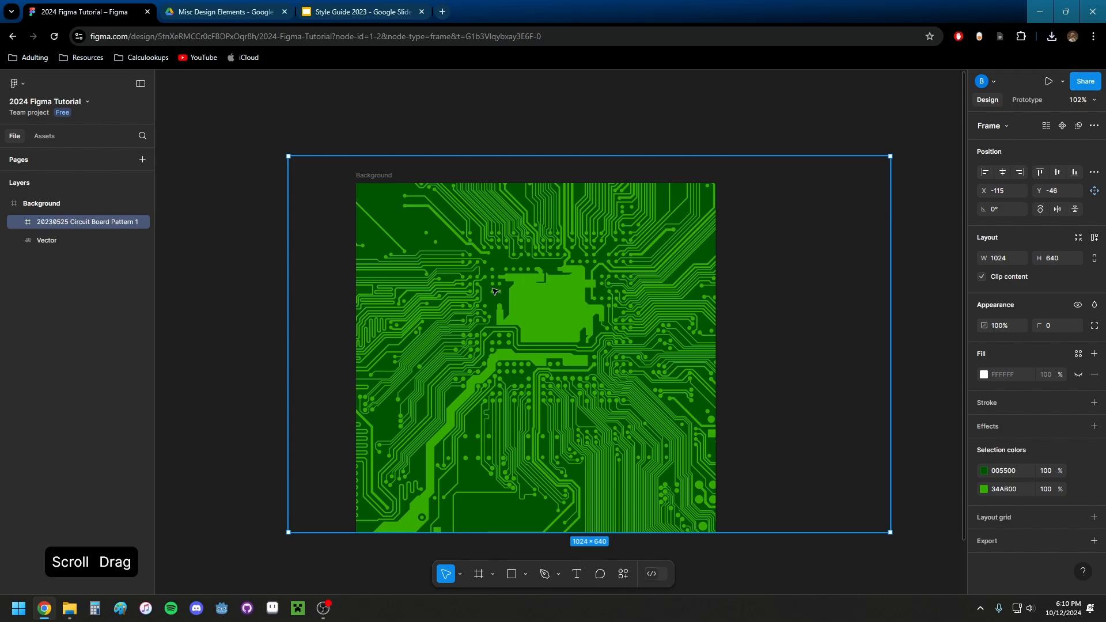
- Break the circuit board pattern frame apart and remove its dark green backdrop, keeping only path5877 in the Background frame
click(8, 221)
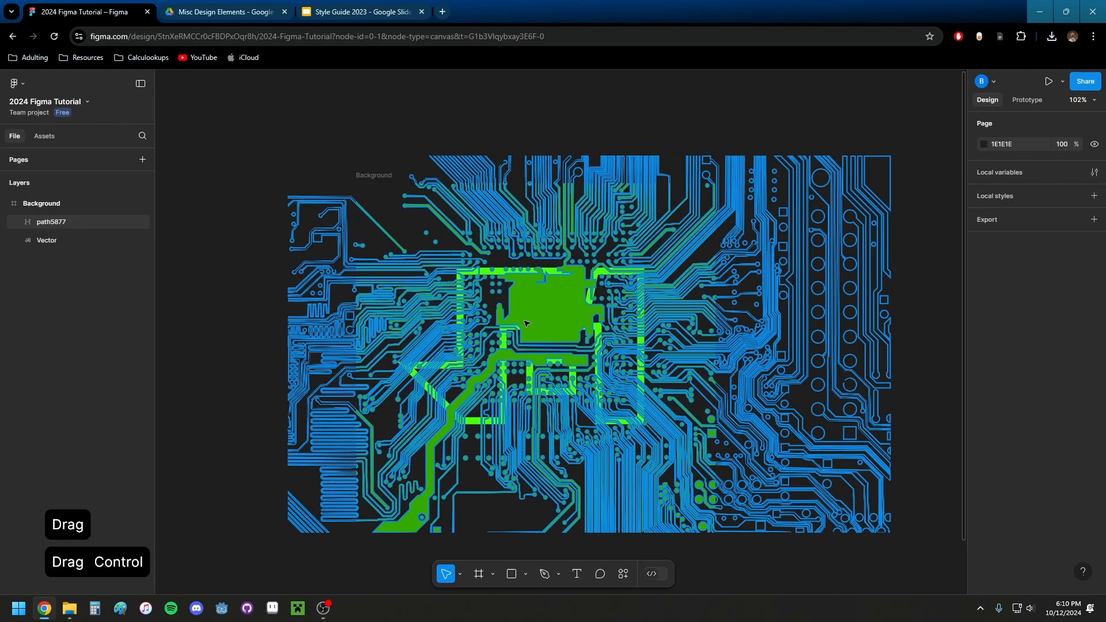
ctrl+scroll(534, 320, up, 9)
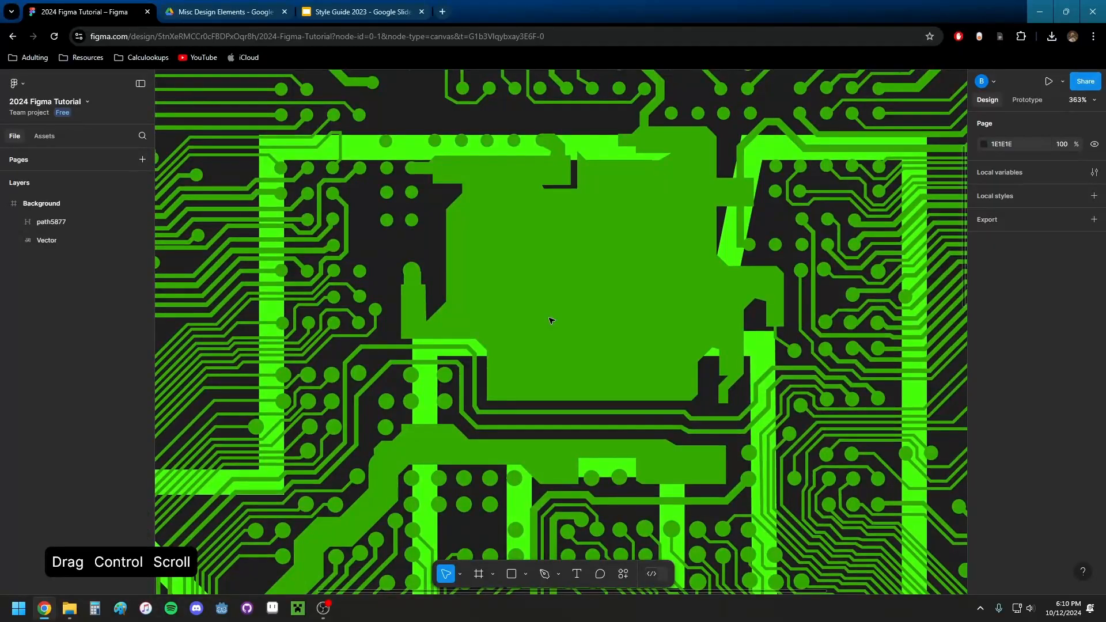
ctrl+scroll(552, 321, down, 8)
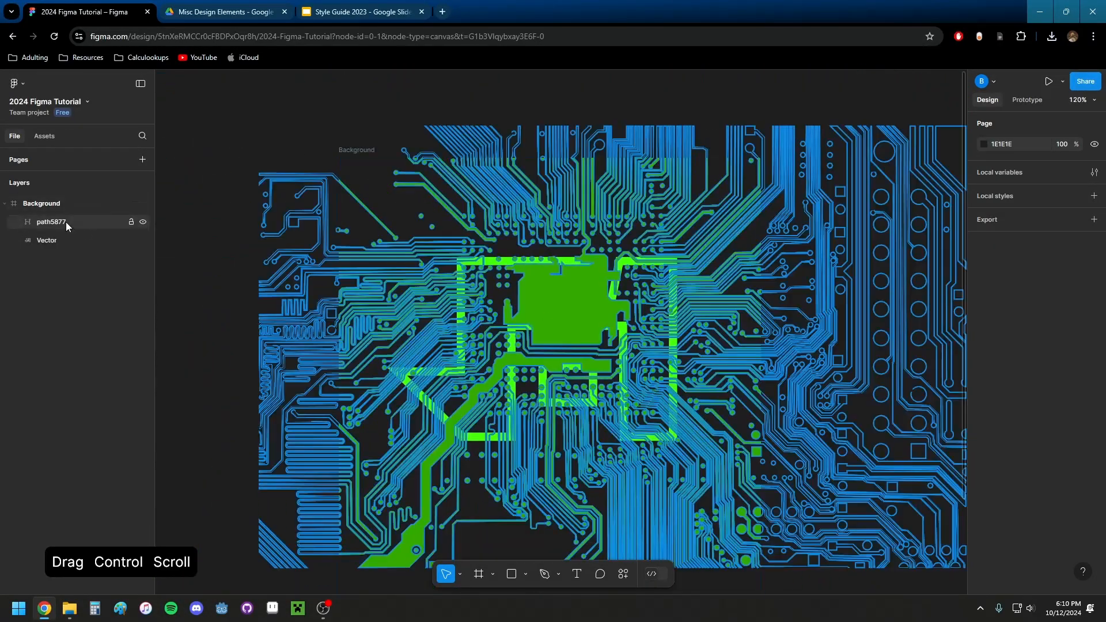
- Move path5877 up and left to X -206, Y -157.88 and set its fill to white FFFFFF
click(65, 223)
drag(594, 214, 540, 148)
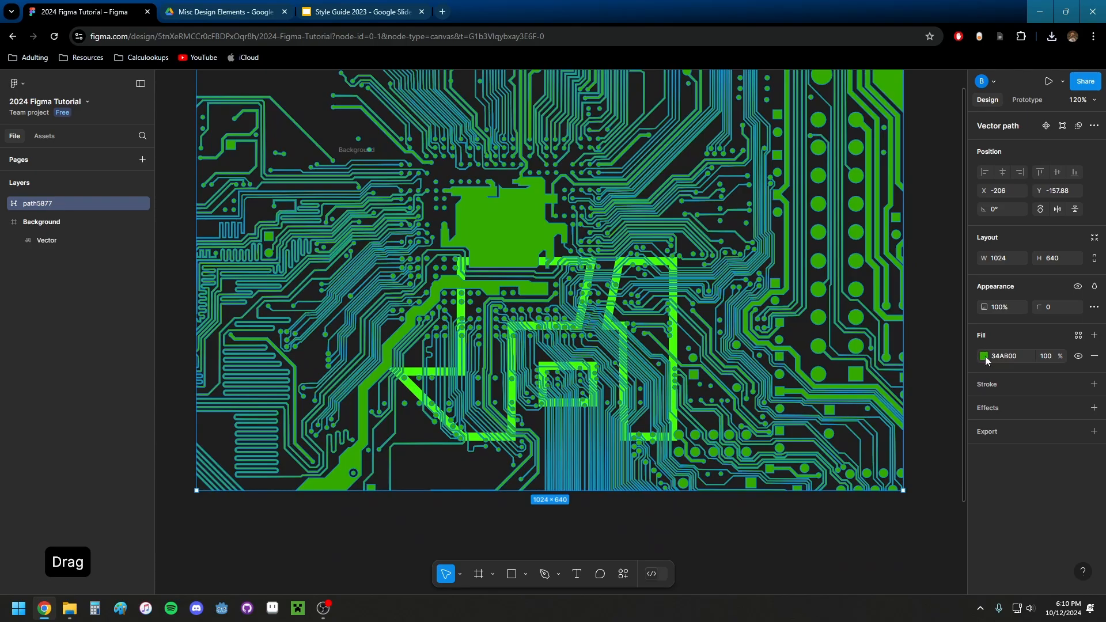
click(983, 356)
drag(956, 346, 738, 218)
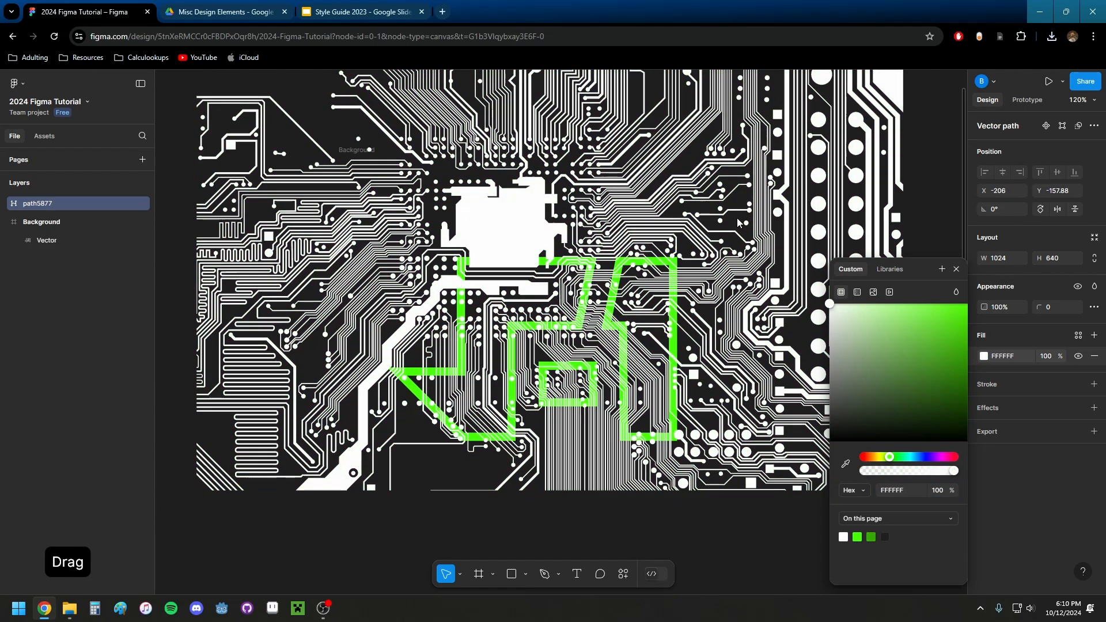
- Add a fill to the Vector and remove its green stroke
click(56, 309)
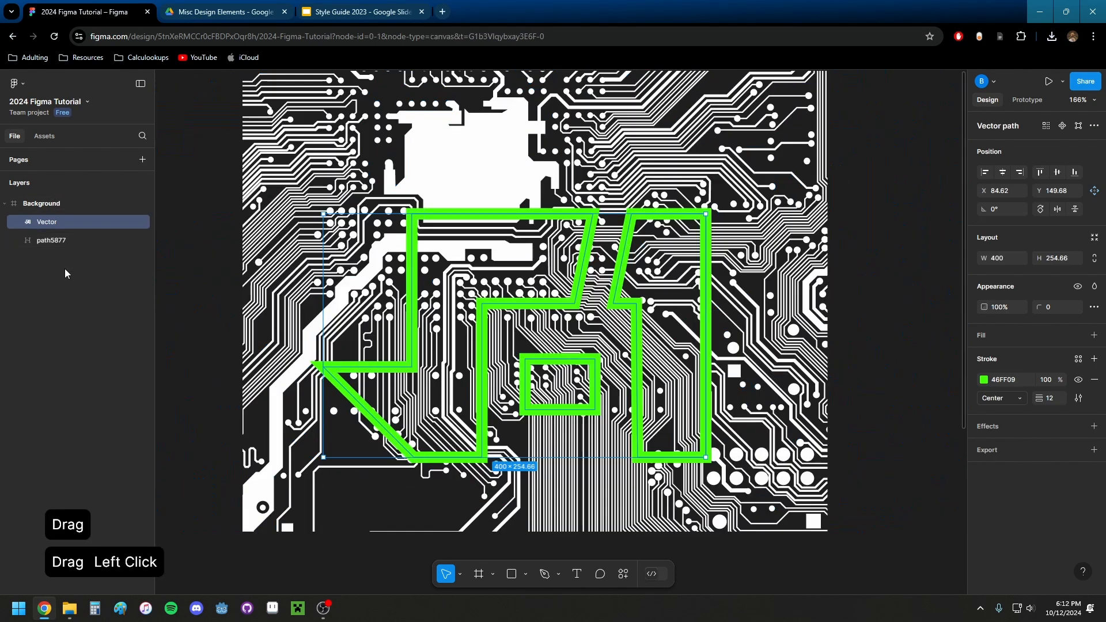
click(66, 269)
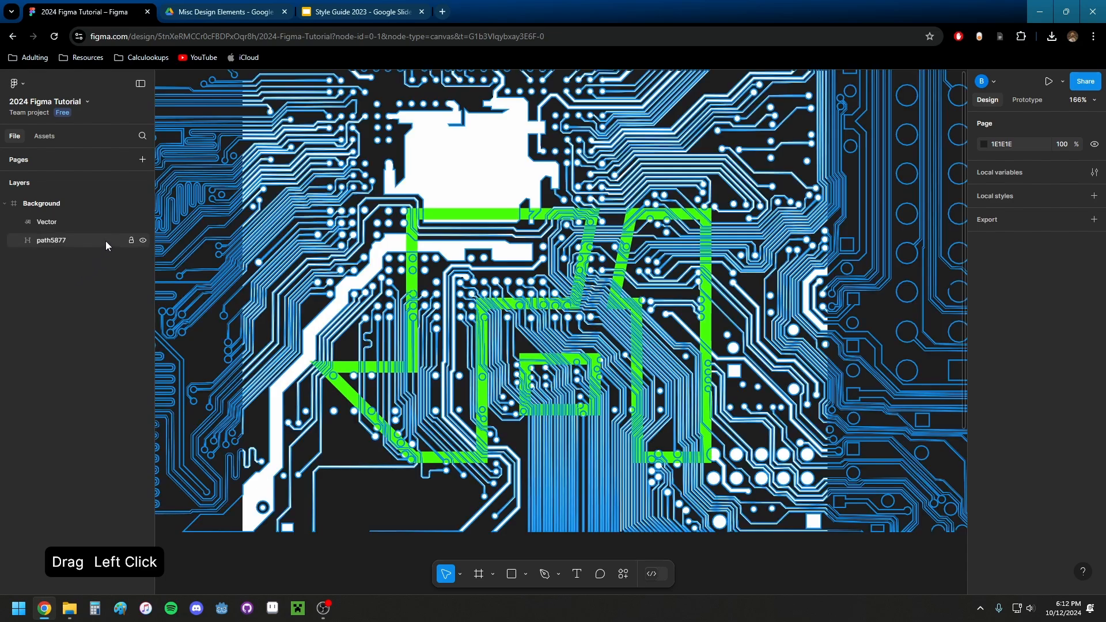
click(71, 220)
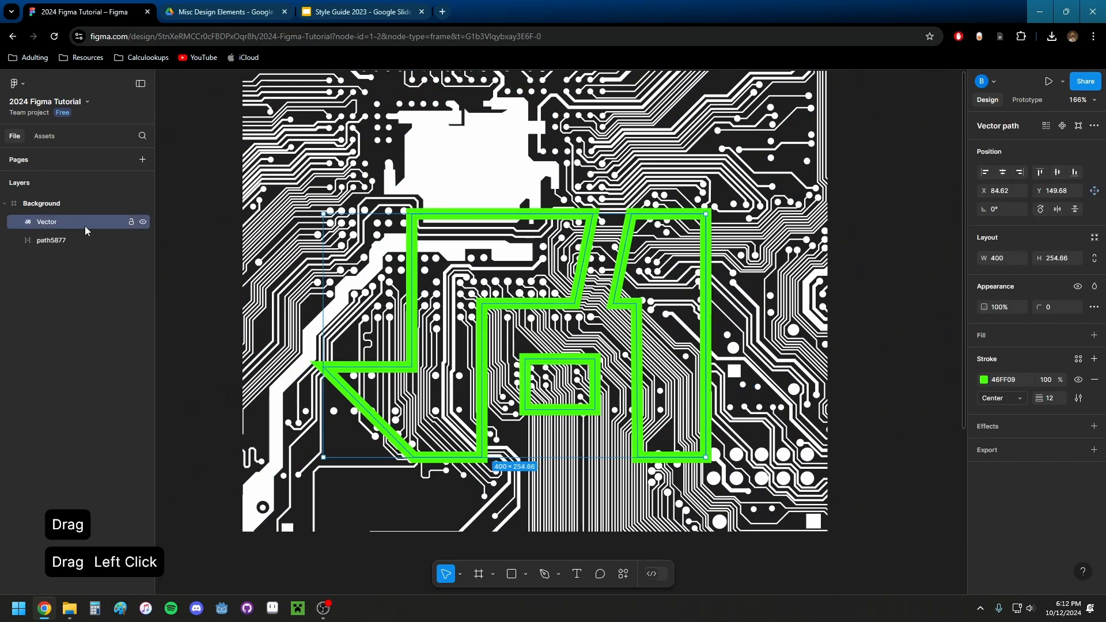
click(1094, 336)
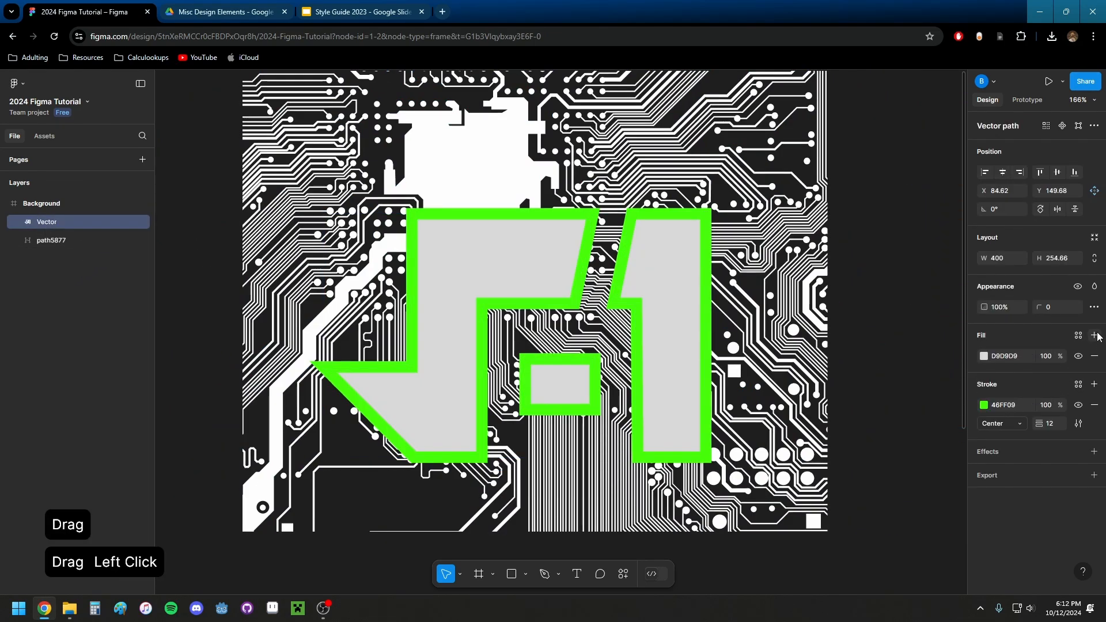
click(1094, 406)
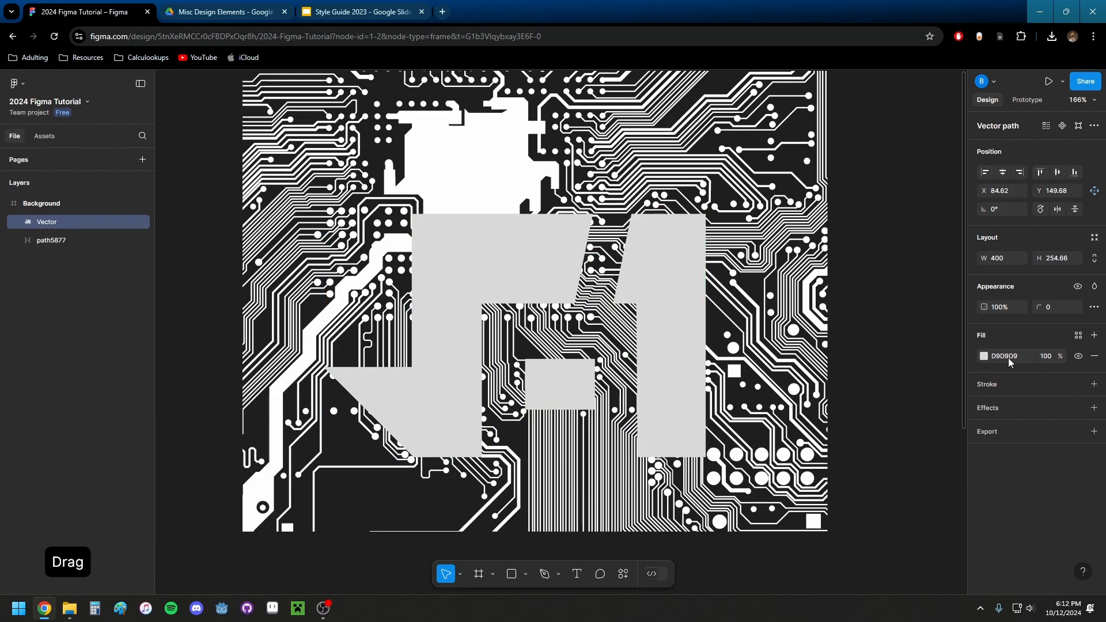
- Set the Vector's fill colour to the bright blue 00B3F4
click(984, 356)
drag(902, 461, 914, 461)
drag(924, 360, 974, 318)
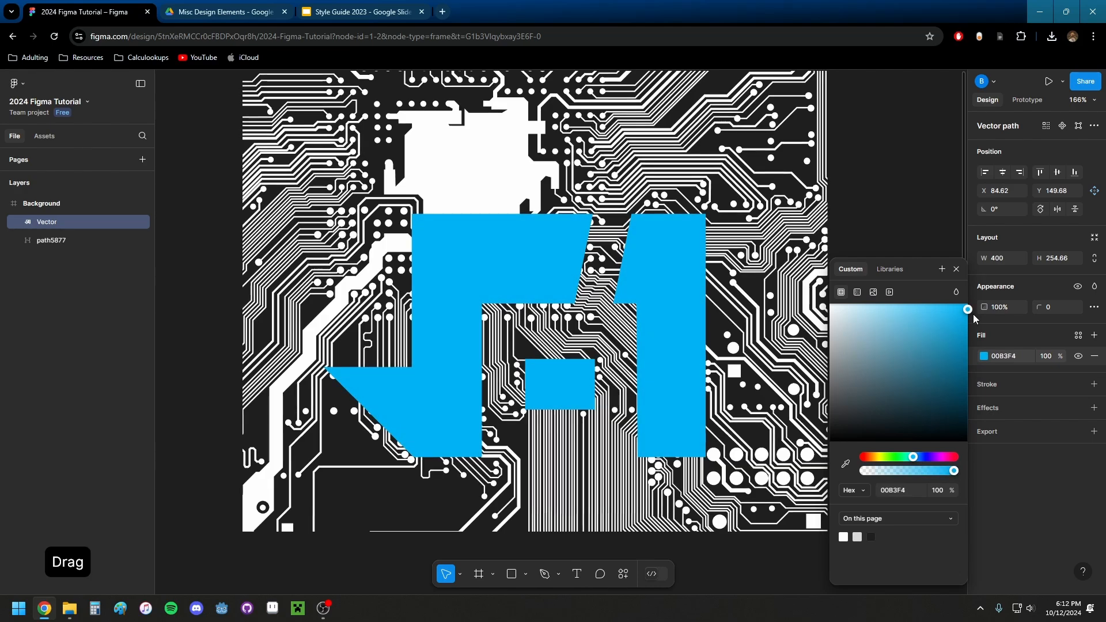
click(957, 270)
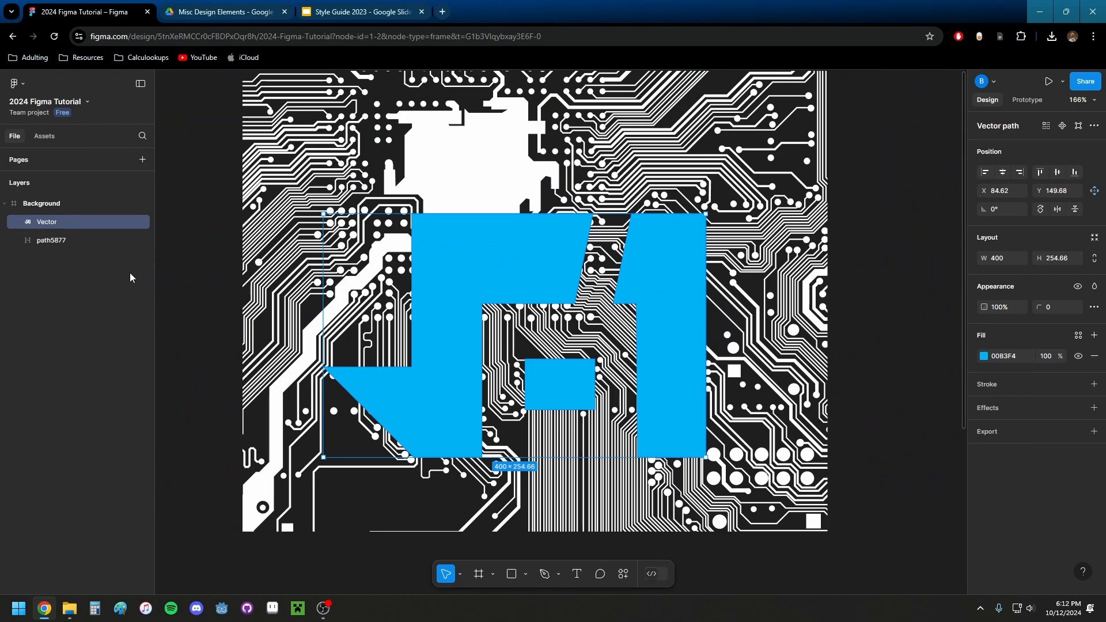
- Toggle the Vector's visibility to compare it with the circuit pattern beneath, leaving it shown
drag(198, 252, 200, 285)
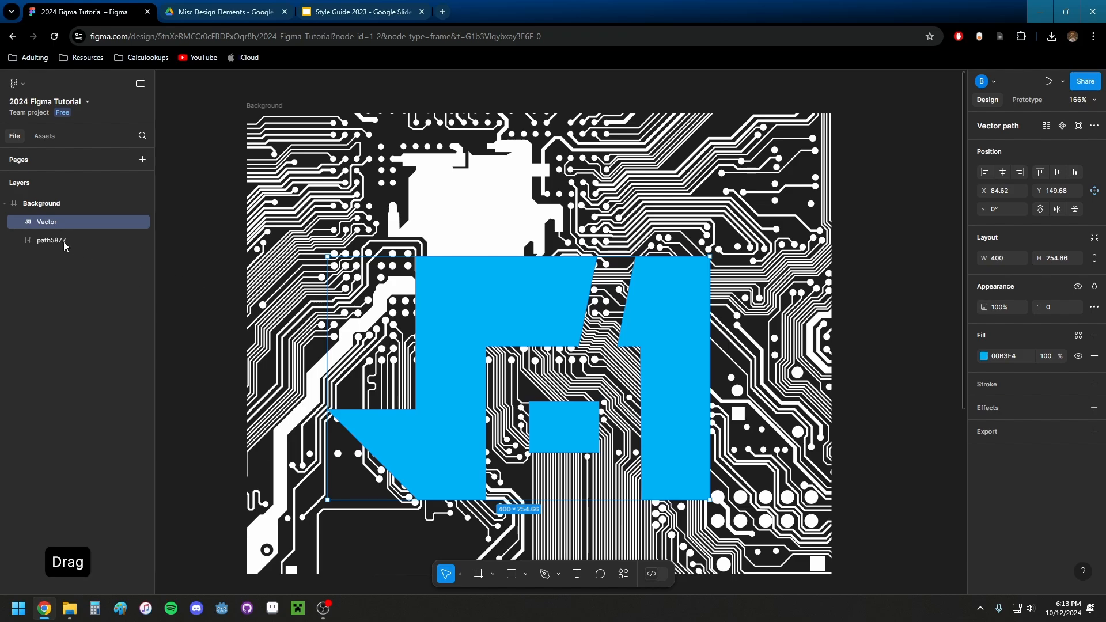
click(143, 222)
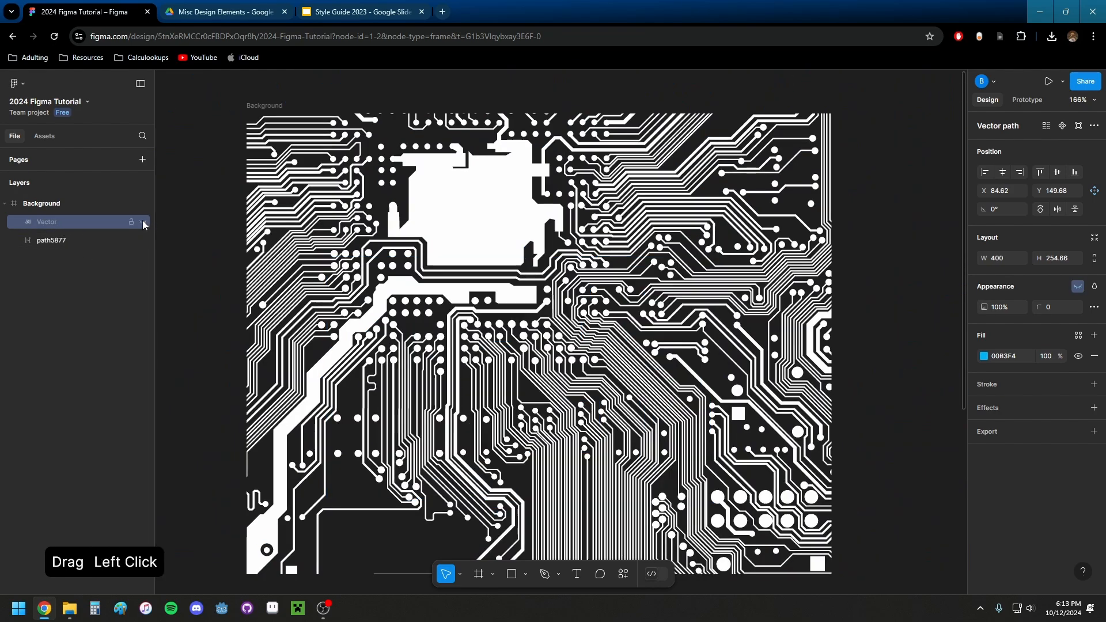
click(143, 222)
click(142, 223)
click(143, 222)
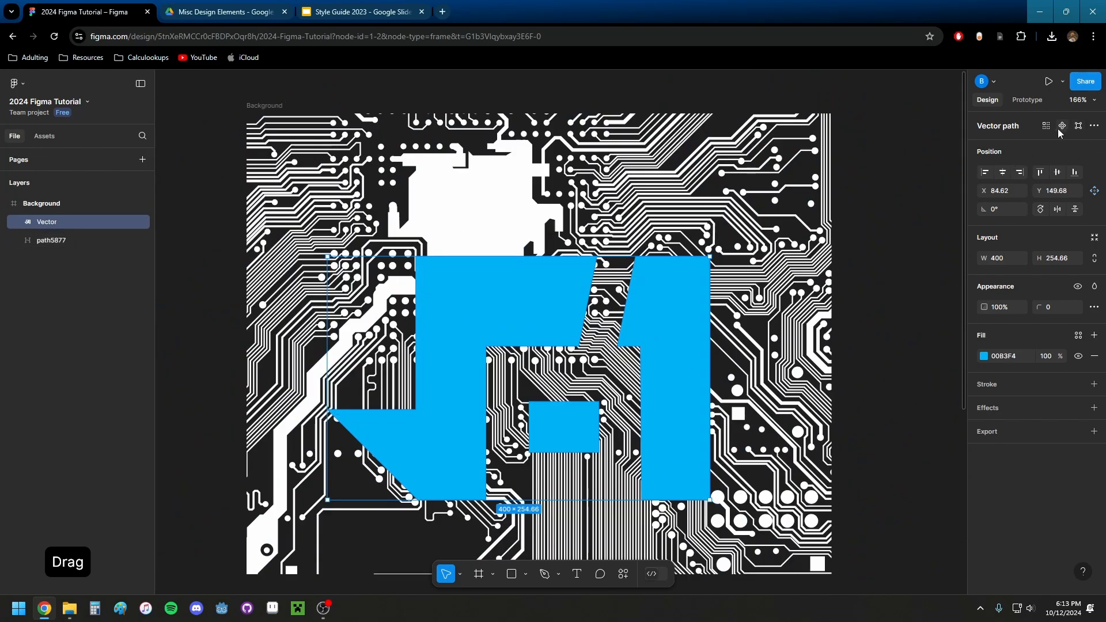
- Use the Vector as a mask and place path5877 above it in the layer order inside the Background frame
click(1093, 127)
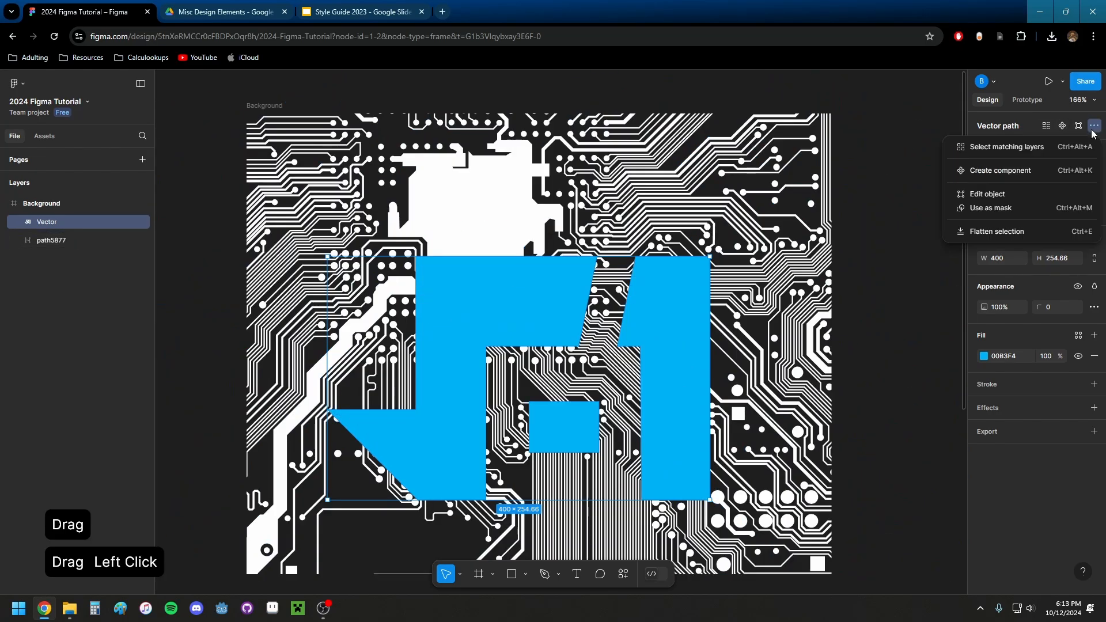
click(1007, 209)
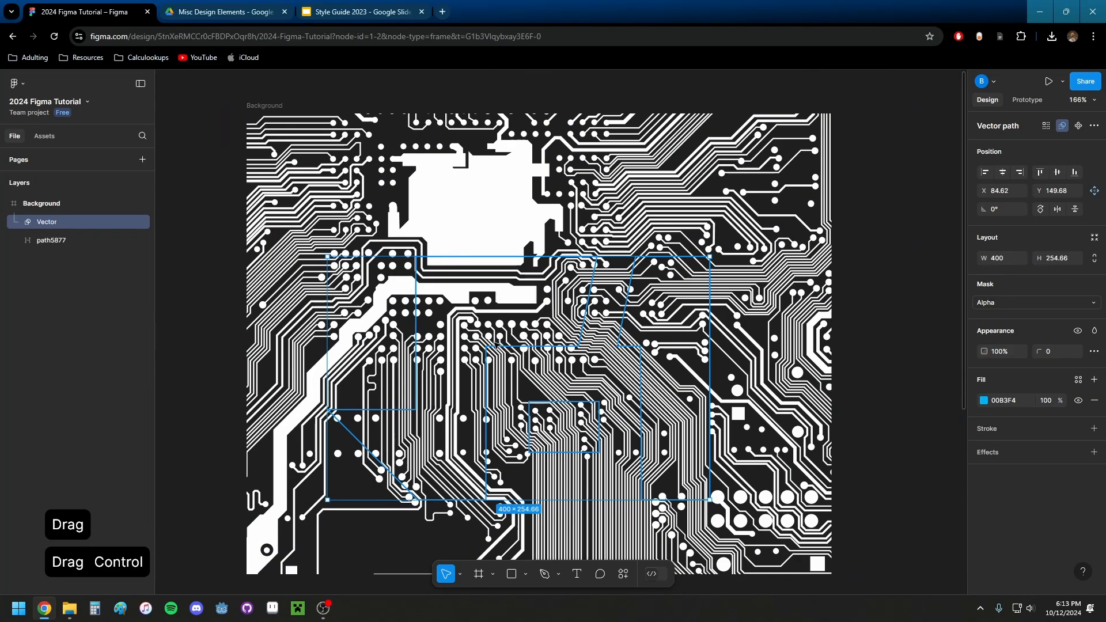
scroll(512, 298, up, 5)
scroll(569, 156, up, 3)
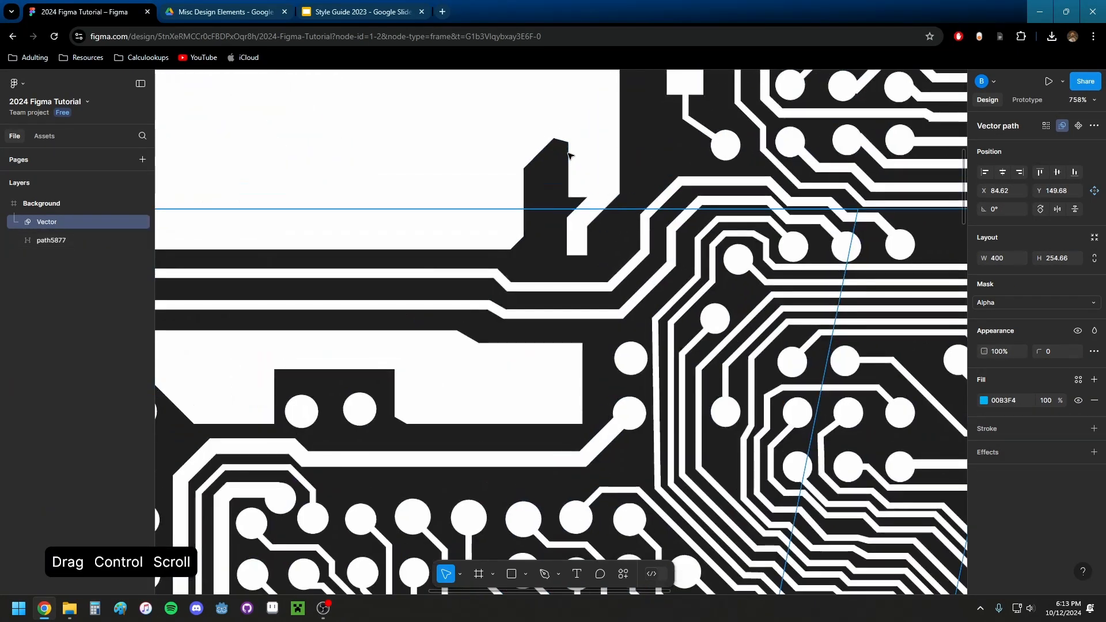
scroll(538, 187, down, 10)
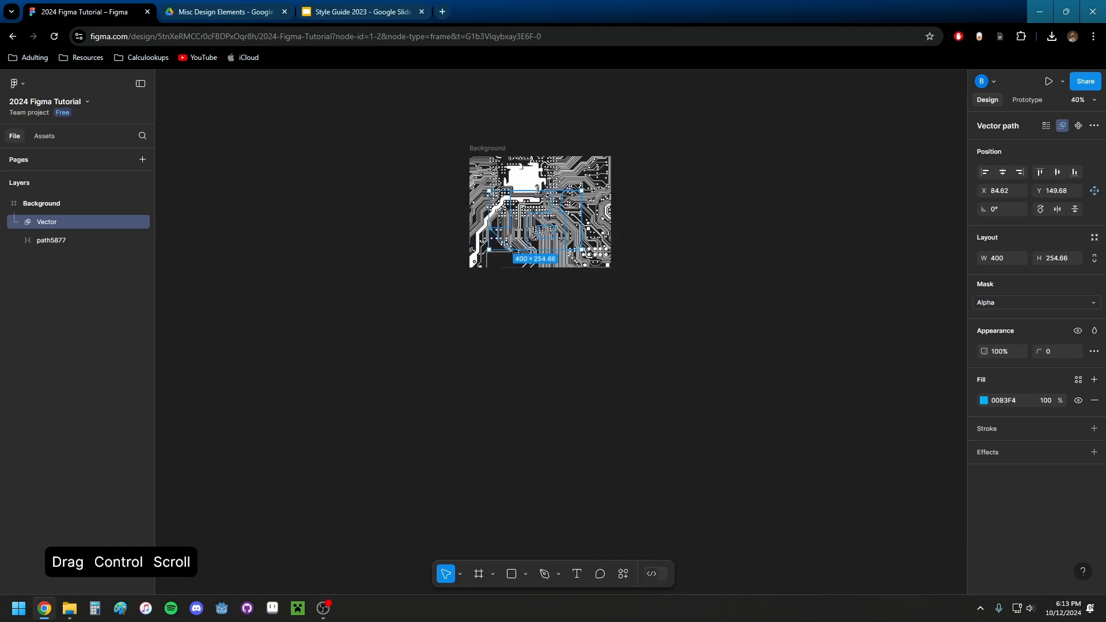
scroll(538, 188, up, 6)
scroll(538, 188, down, 4)
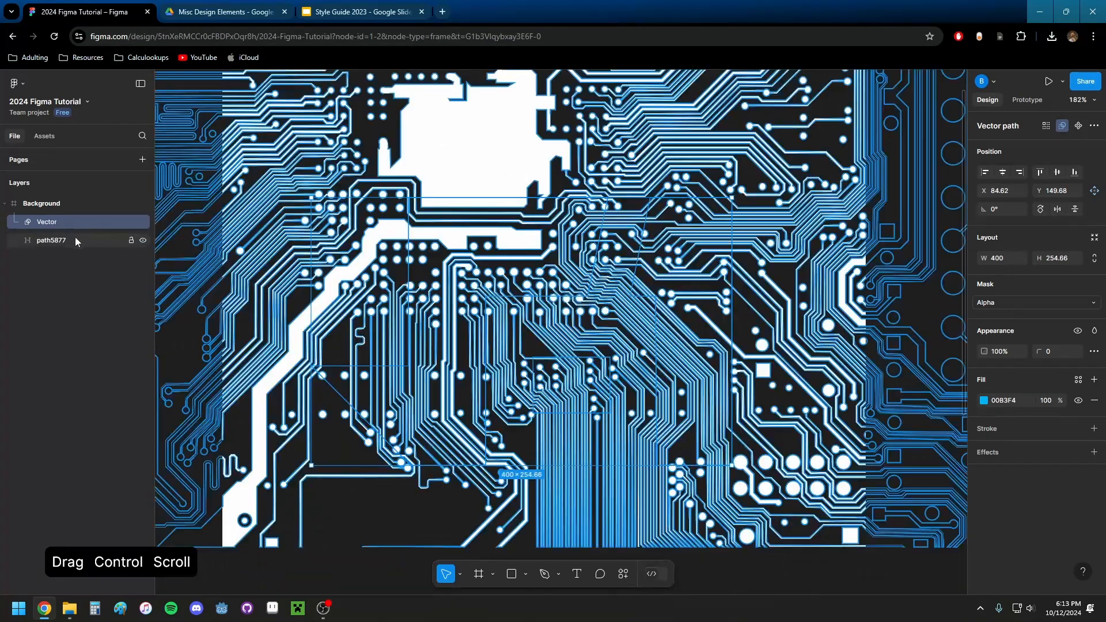
drag(54, 245, 64, 216)
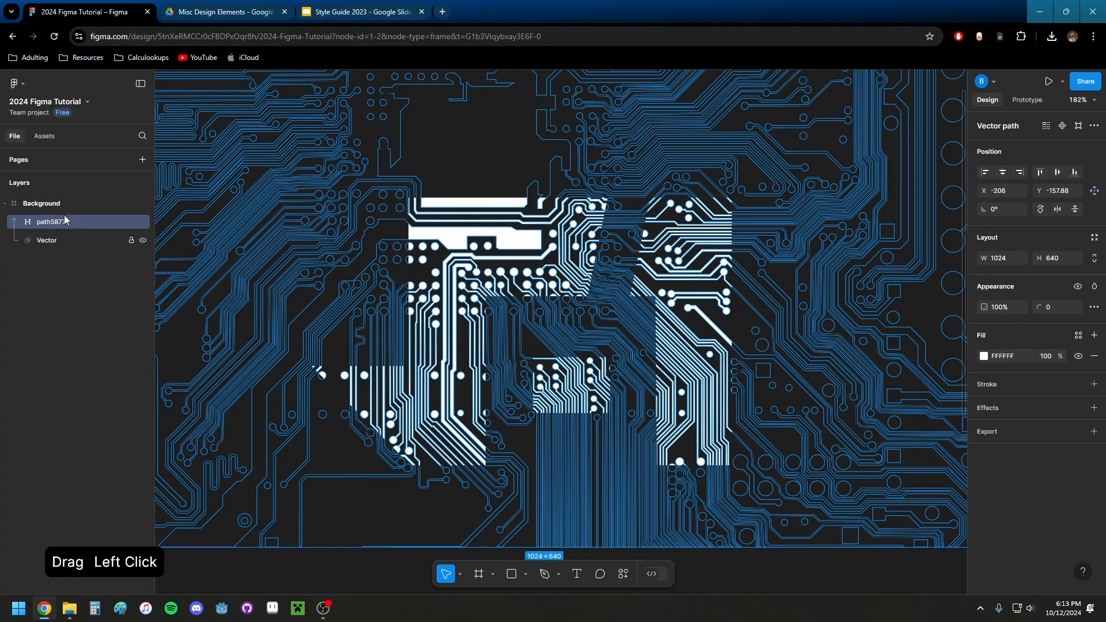
- Deselect path5877 and inspect the masked circuit pattern, both its edges up close and the whole logo shape
scroll(528, 243, up, 5)
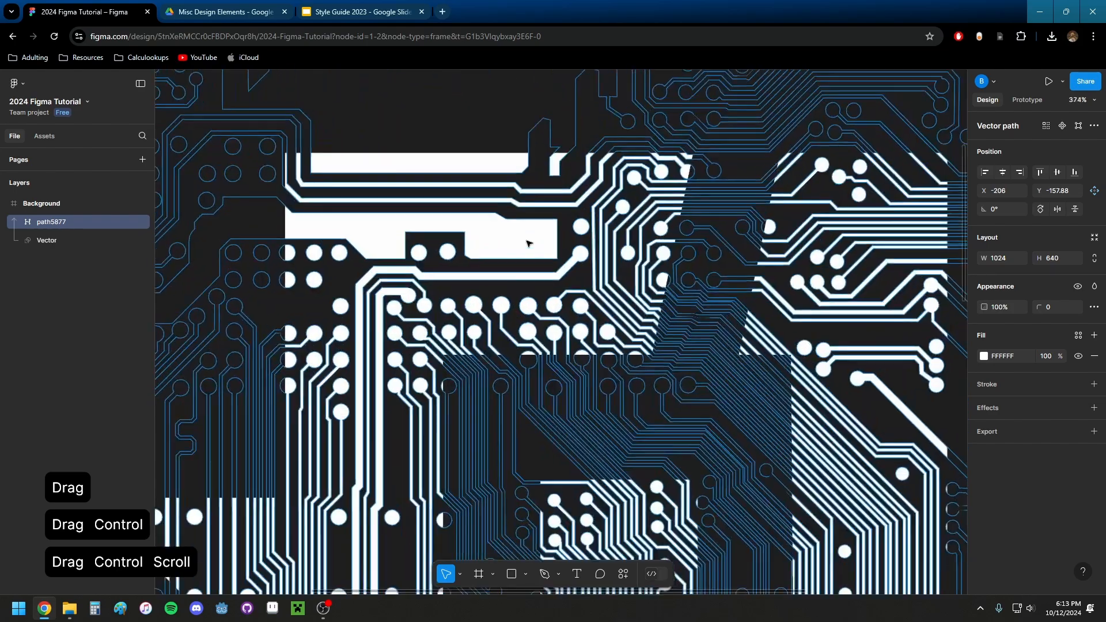
click(463, 108)
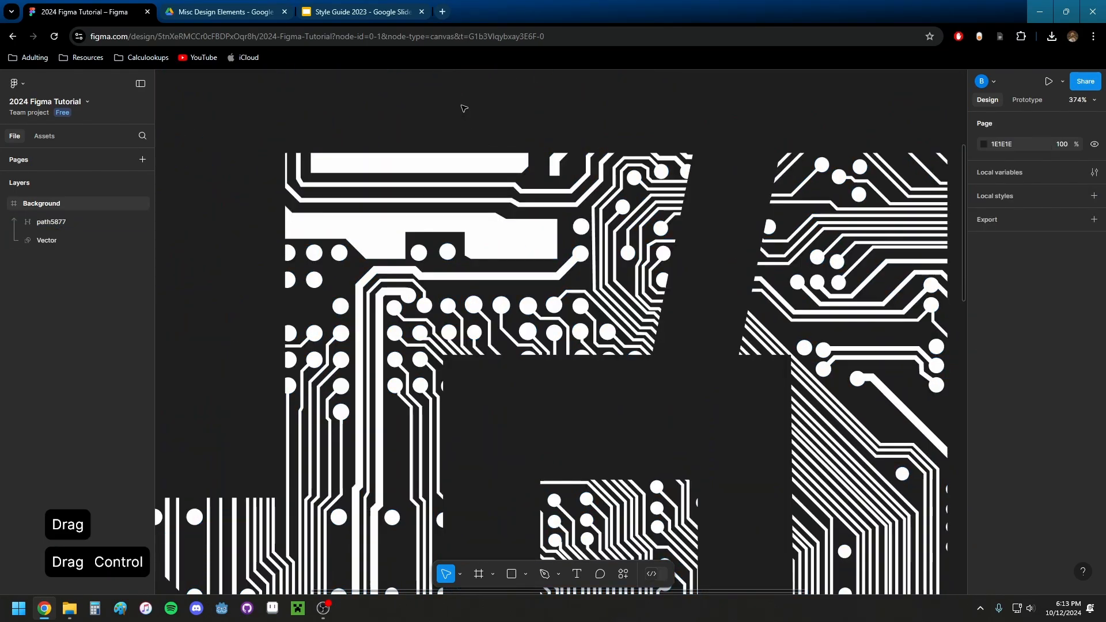
scroll(462, 109, down, 10)
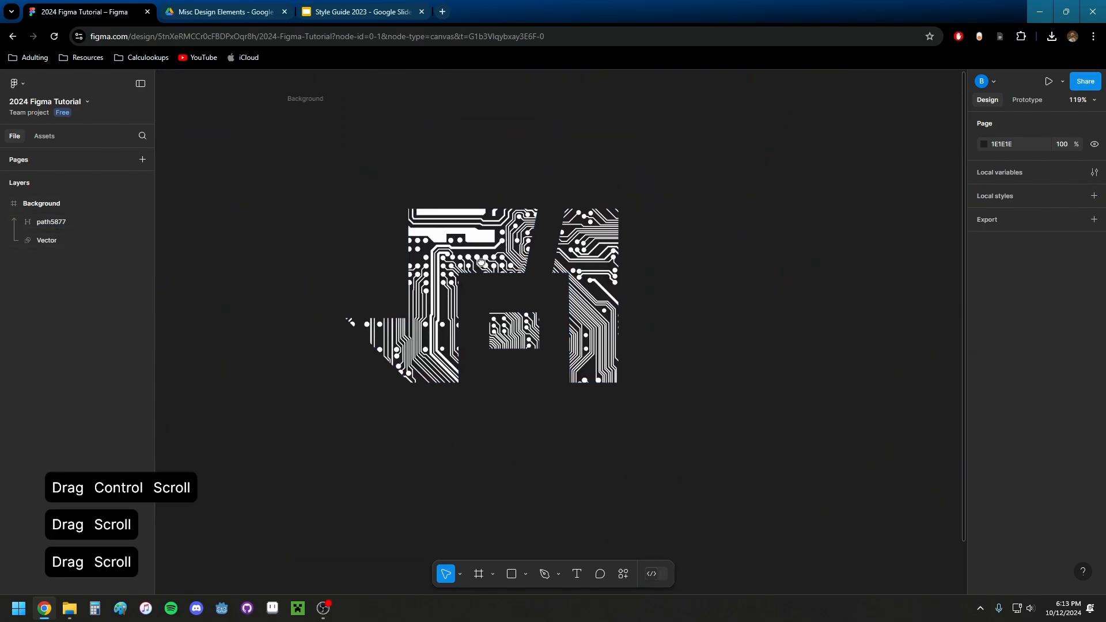
click(481, 262)
scroll(475, 424, up, 3)
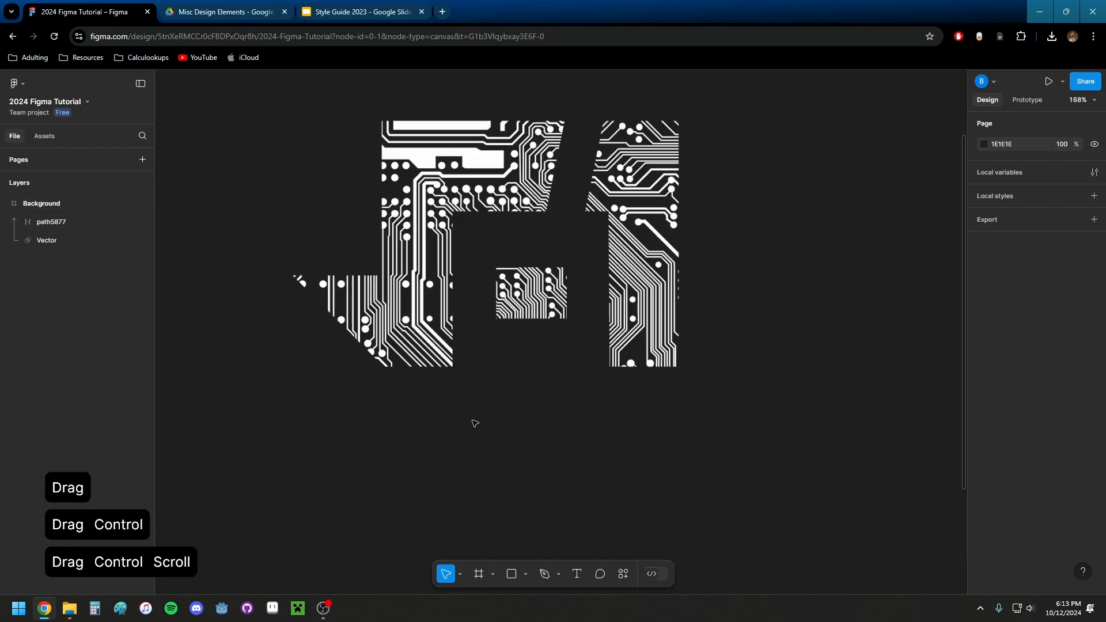
scroll(507, 455, up, 2)
click(526, 481)
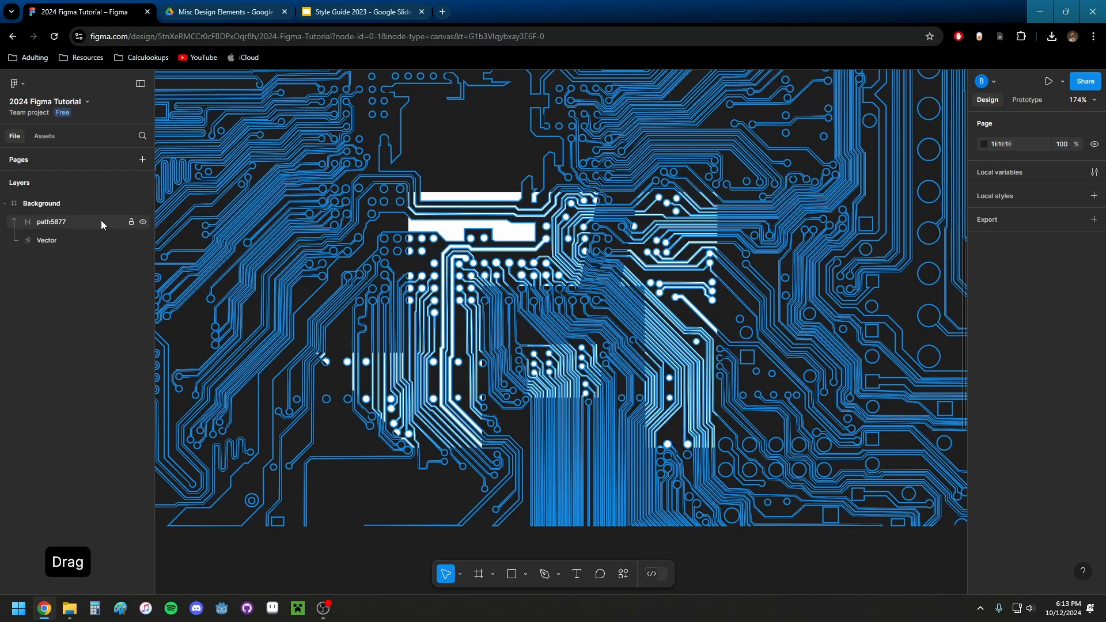
- Lock the path5877 layer inside the Background frame
click(131, 222)
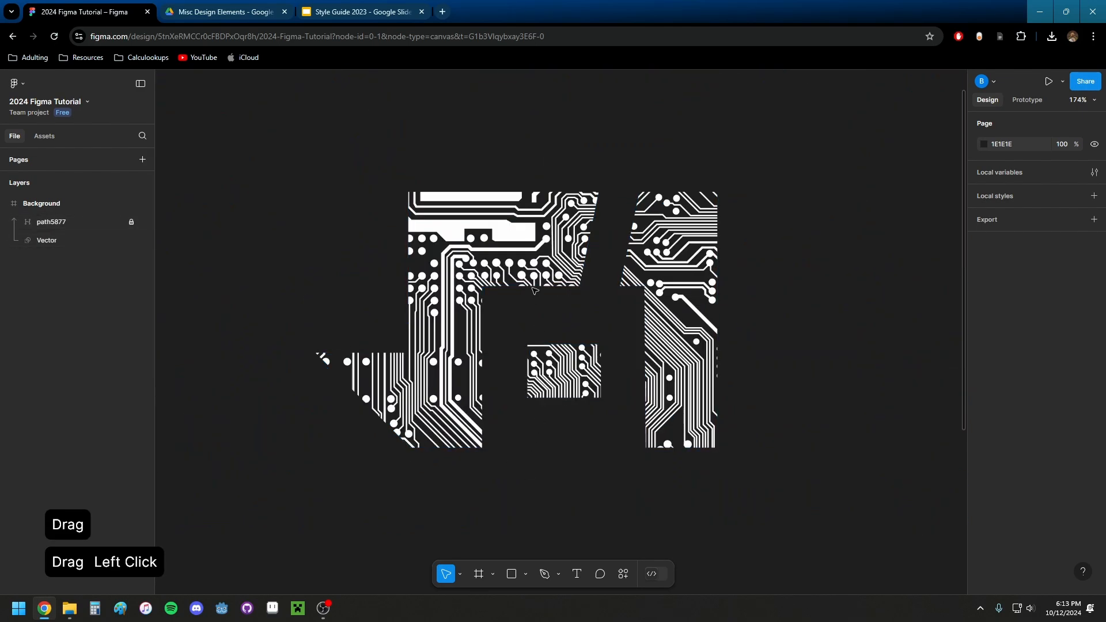
drag(536, 311, 534, 296)
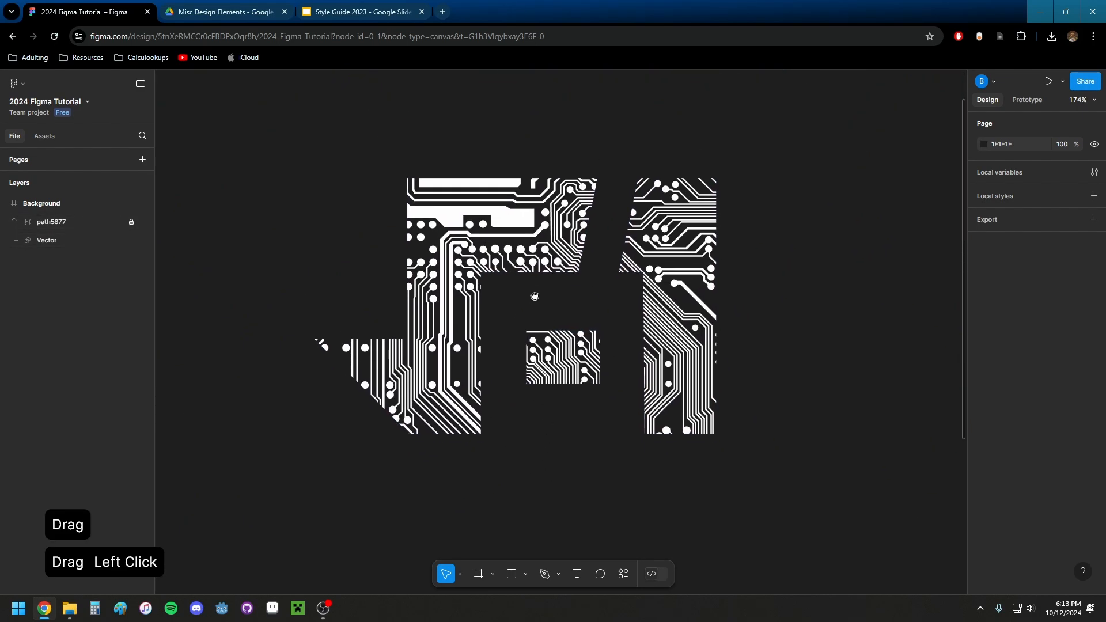
ctrl+scroll(539, 304, up, 3)
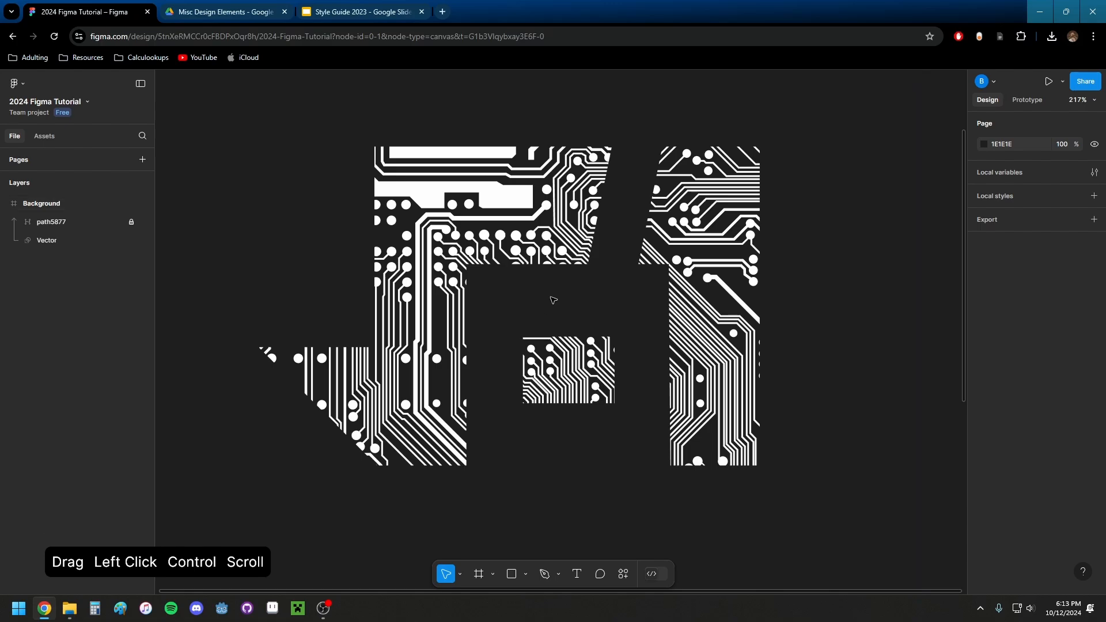
- Duplicate the Vector logo mask and turn off masking on the lower copy so it is a regular shape
ctrl+scroll(530, 291, down, 2)
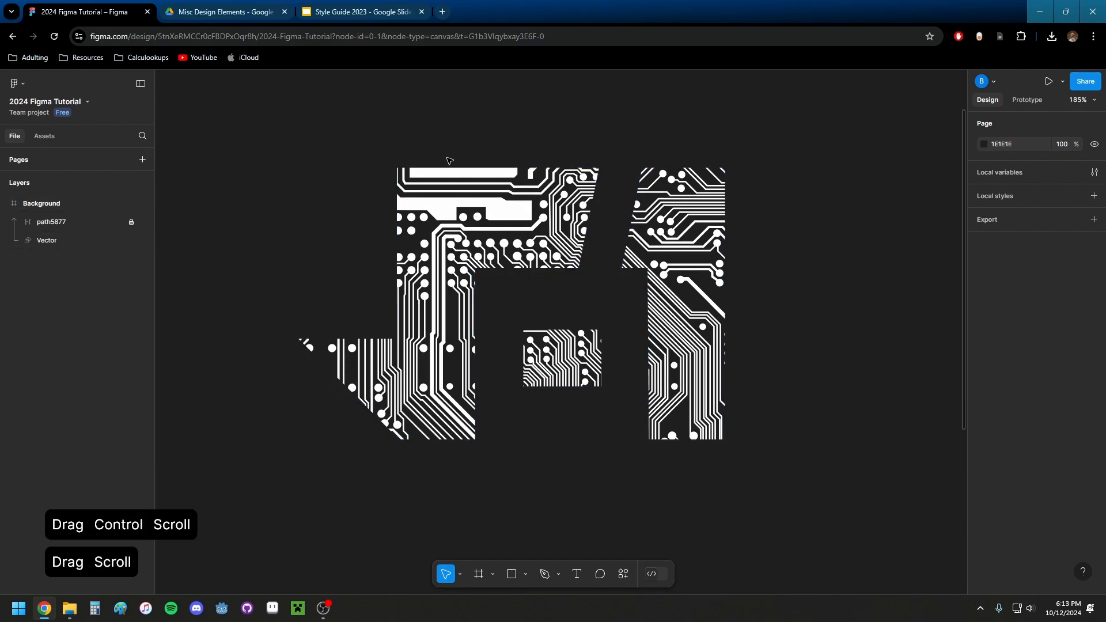
click(46, 239)
key(ctrl+d)
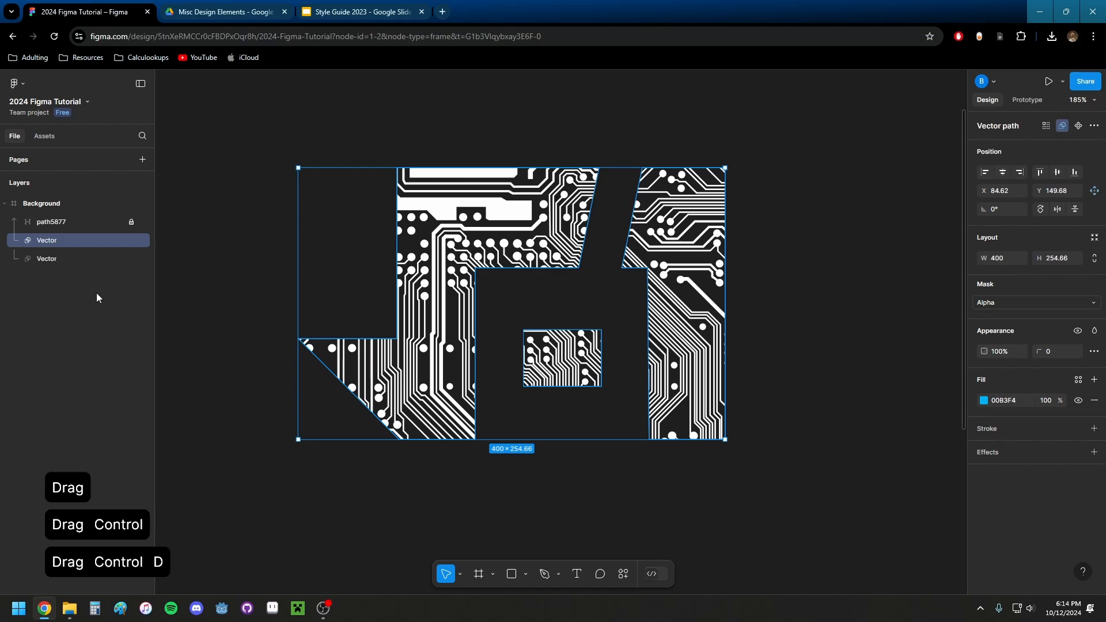
click(64, 259)
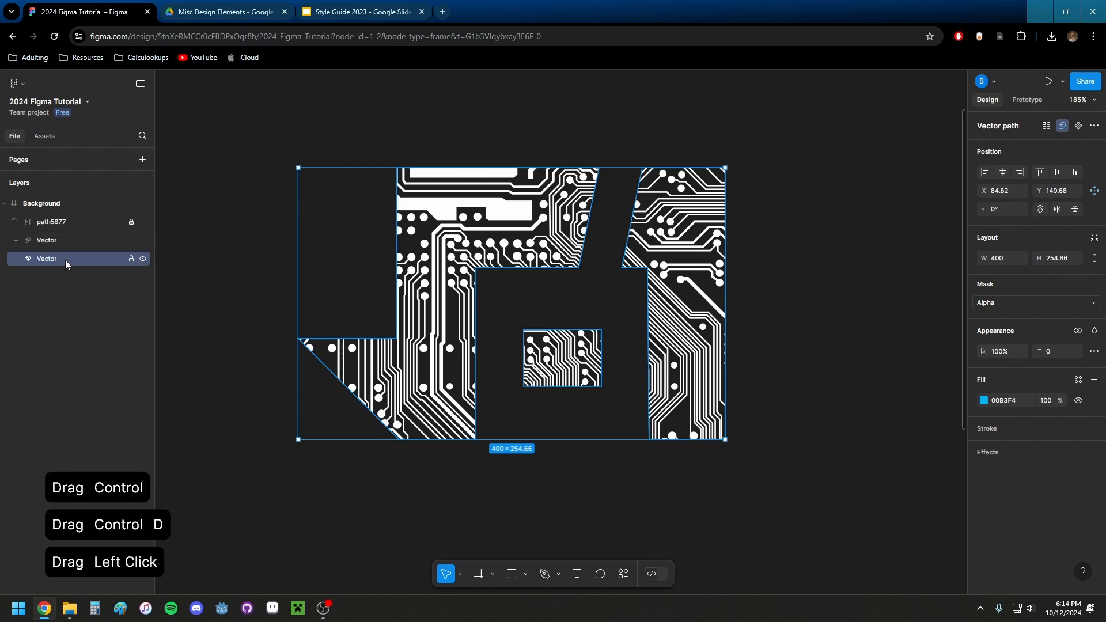
click(1062, 126)
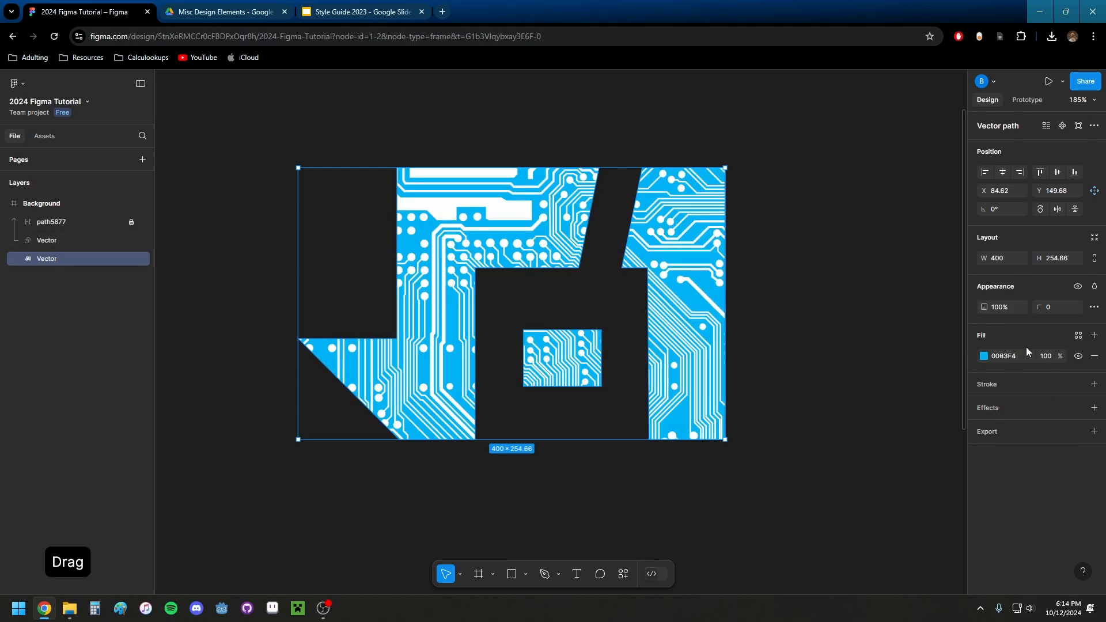
- Give the unmasked logo copy an outside stroke 18 thick and remove its blue fill
click(1094, 384)
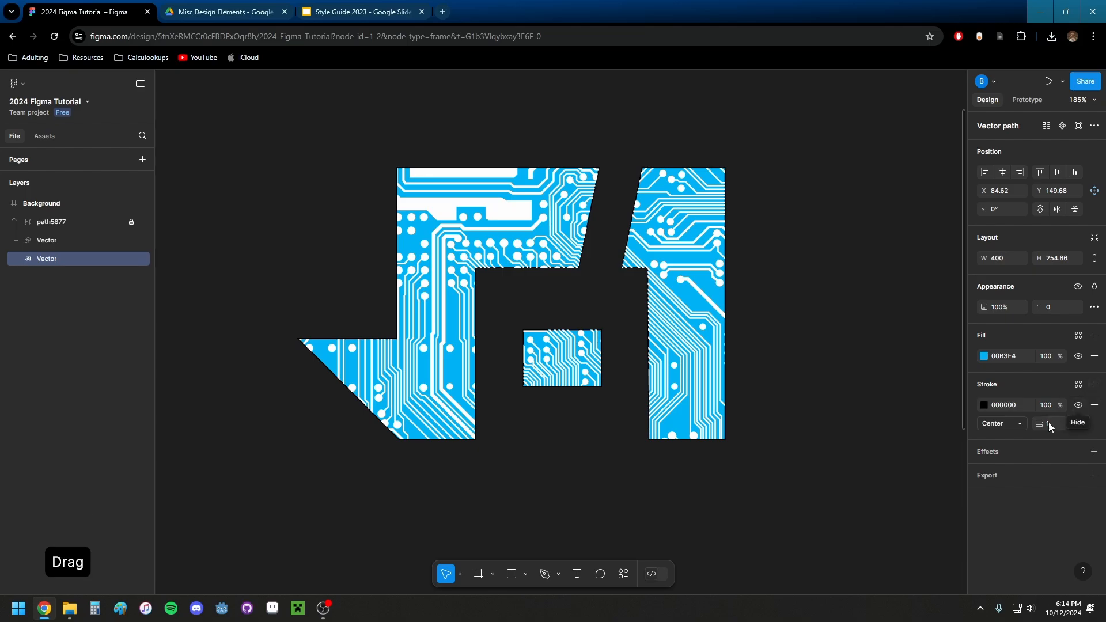
drag(1039, 423, 1061, 432)
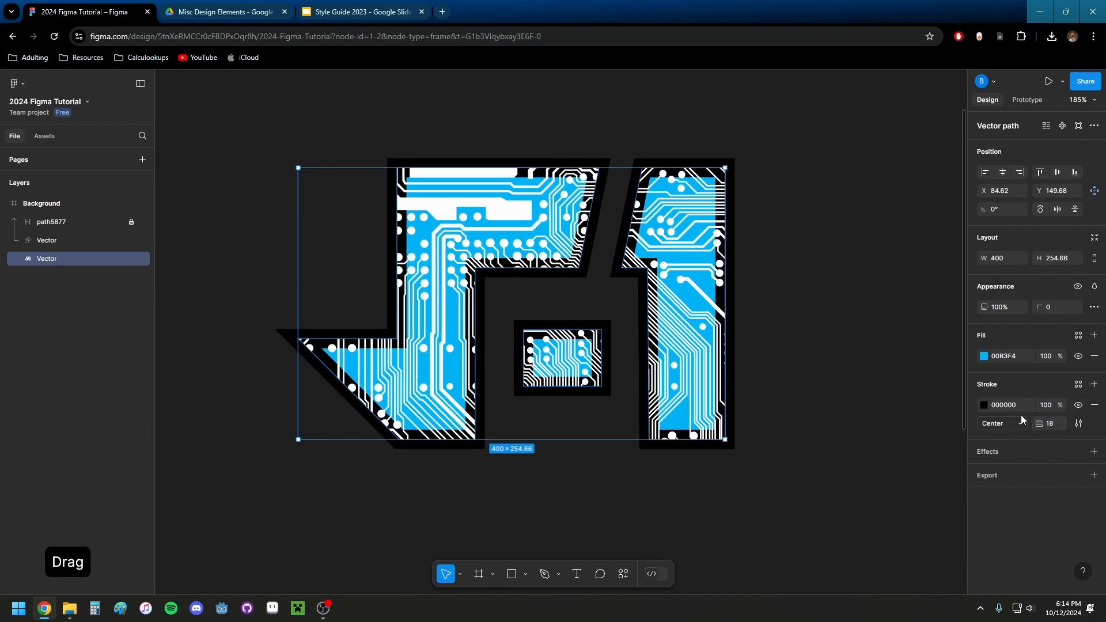
click(1017, 424)
click(1018, 453)
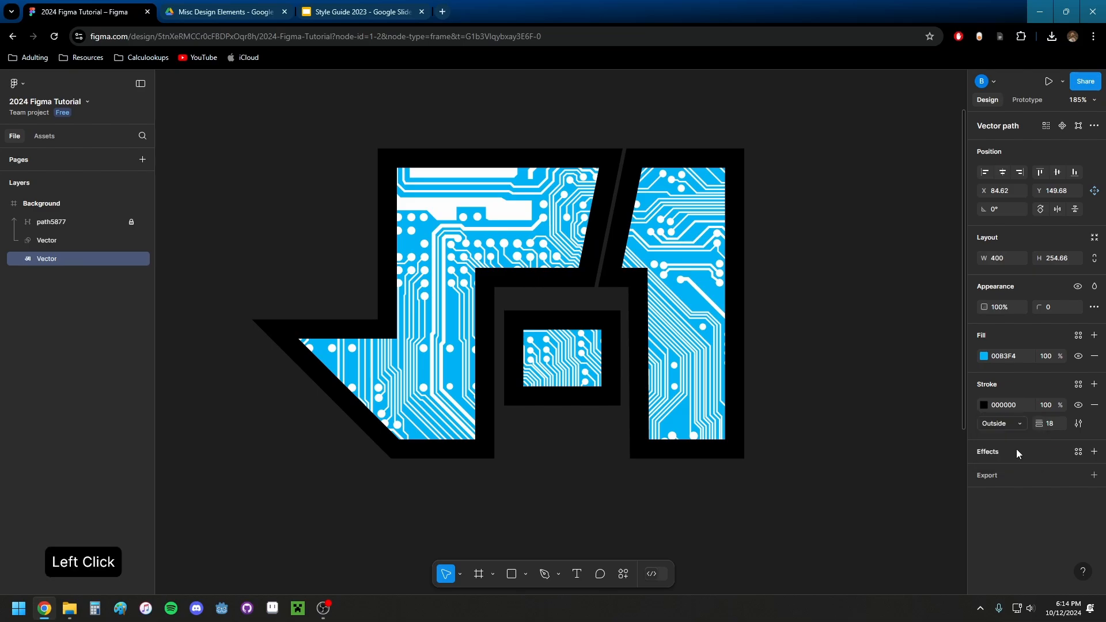
click(1094, 356)
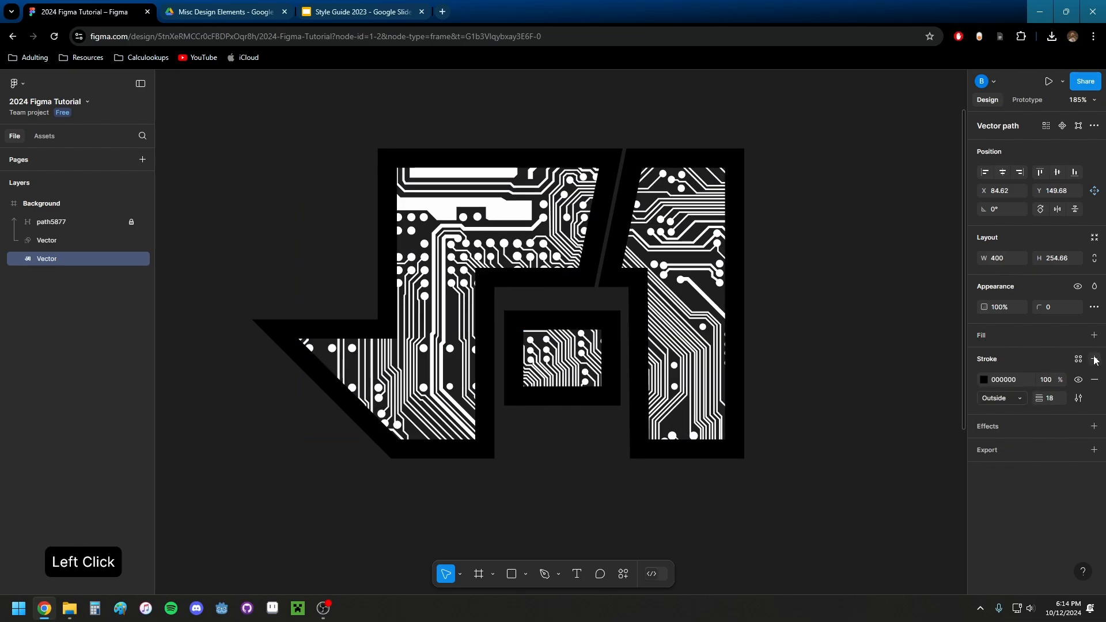
- Change the fill colour of the path5877 circuit pattern to 46FF09
scroll(529, 209, up, 3)
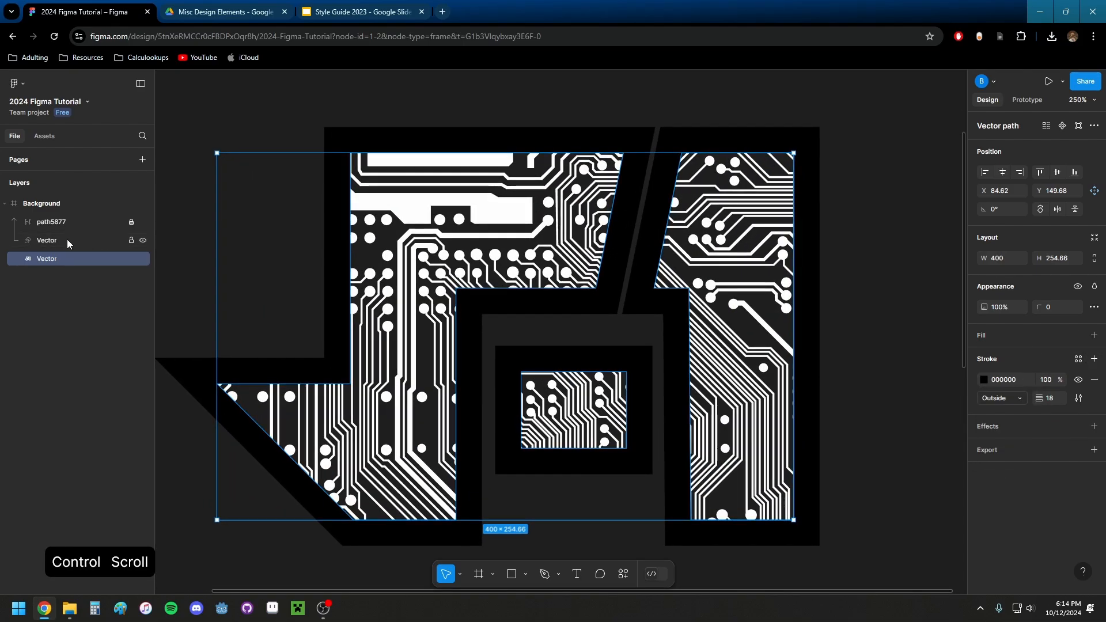
click(75, 224)
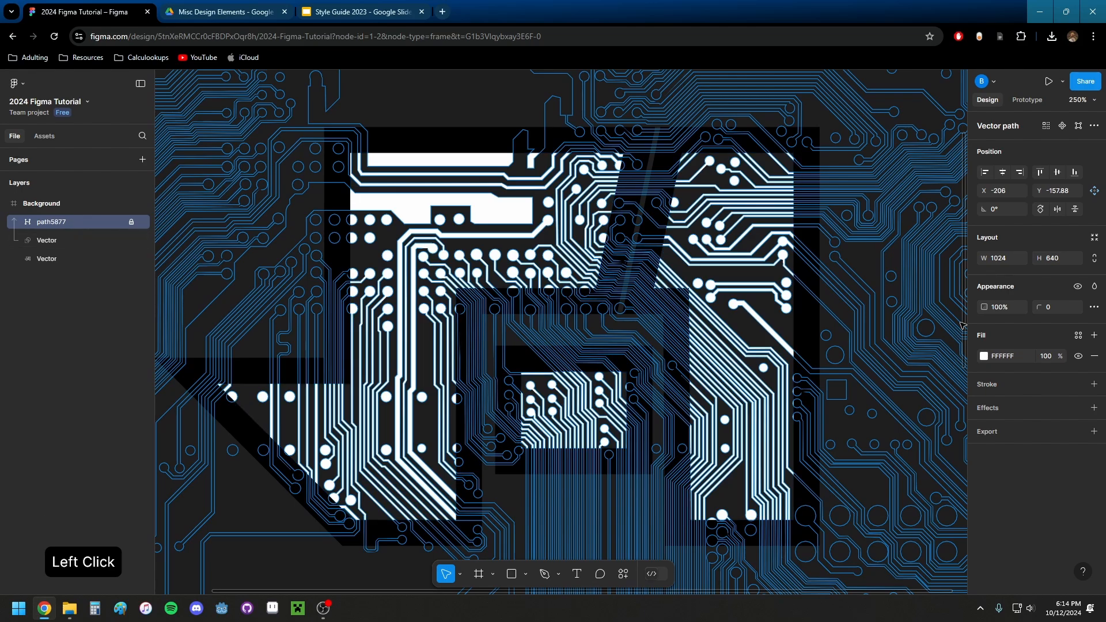
click(984, 356)
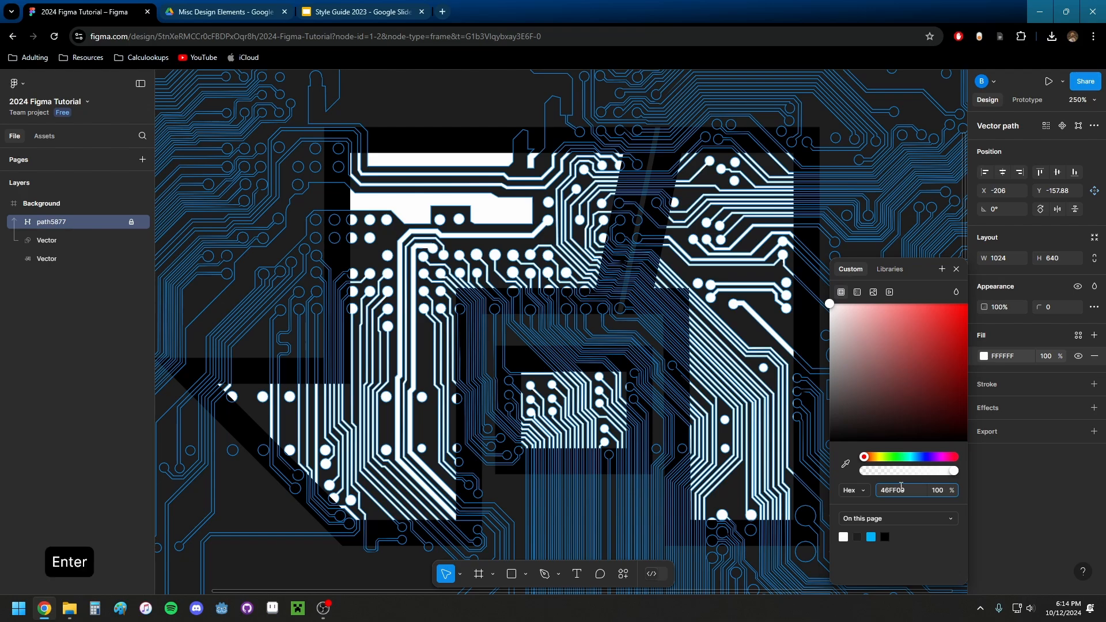
key(Return)
- Set the logo copy's stroke colour to 46FF09 and its stroke thickness to 11
click(70, 257)
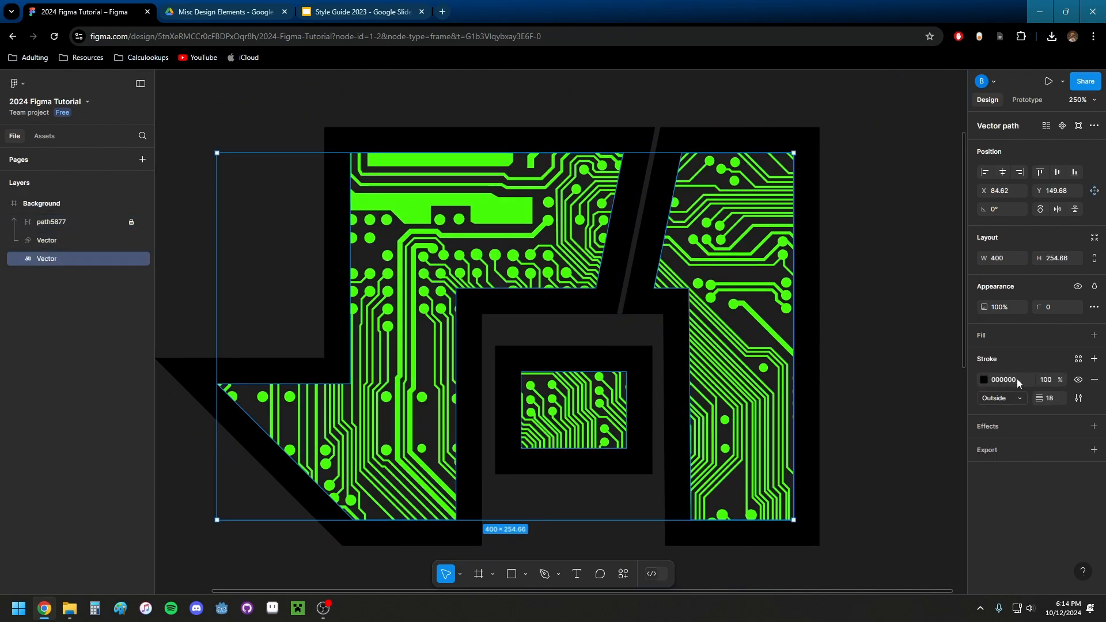
click(983, 380)
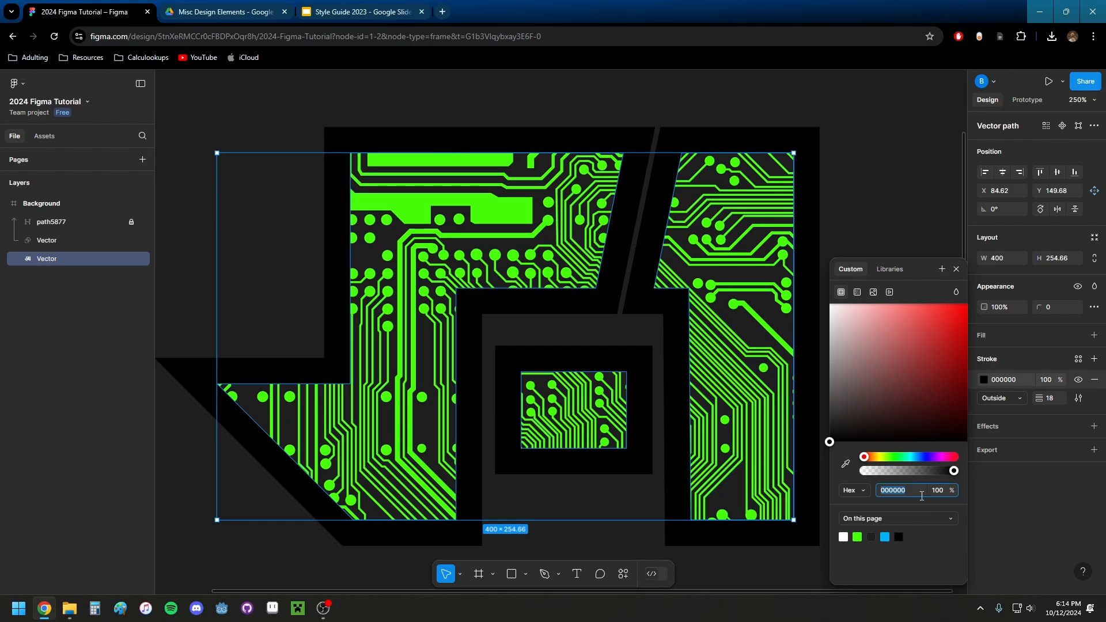
key(Return)
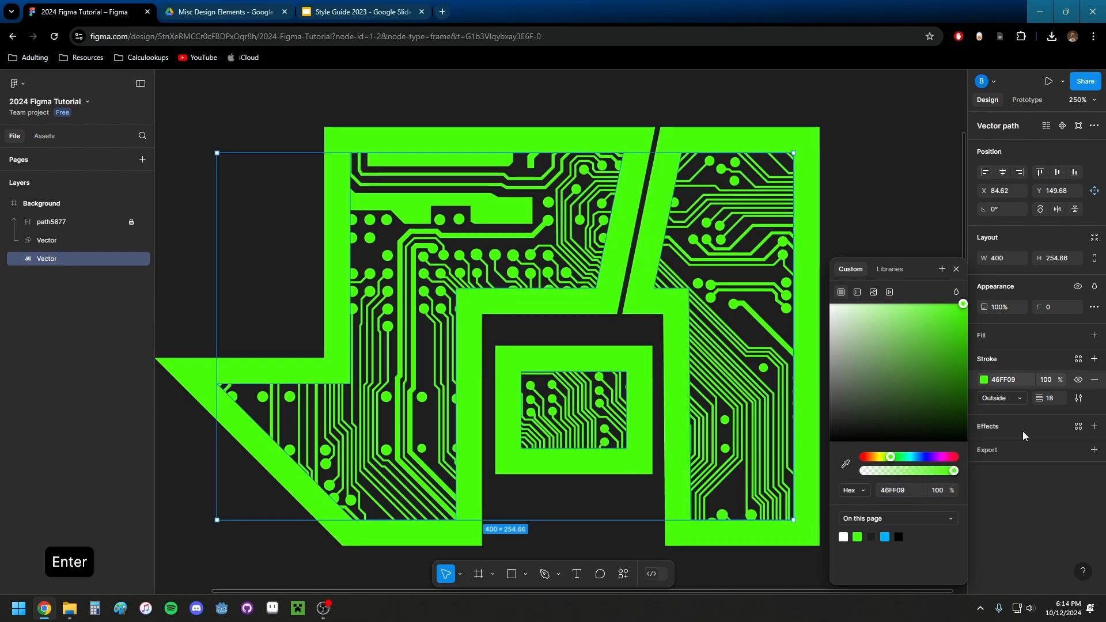
drag(1039, 398, 1029, 398)
scroll(599, 394, down, 2)
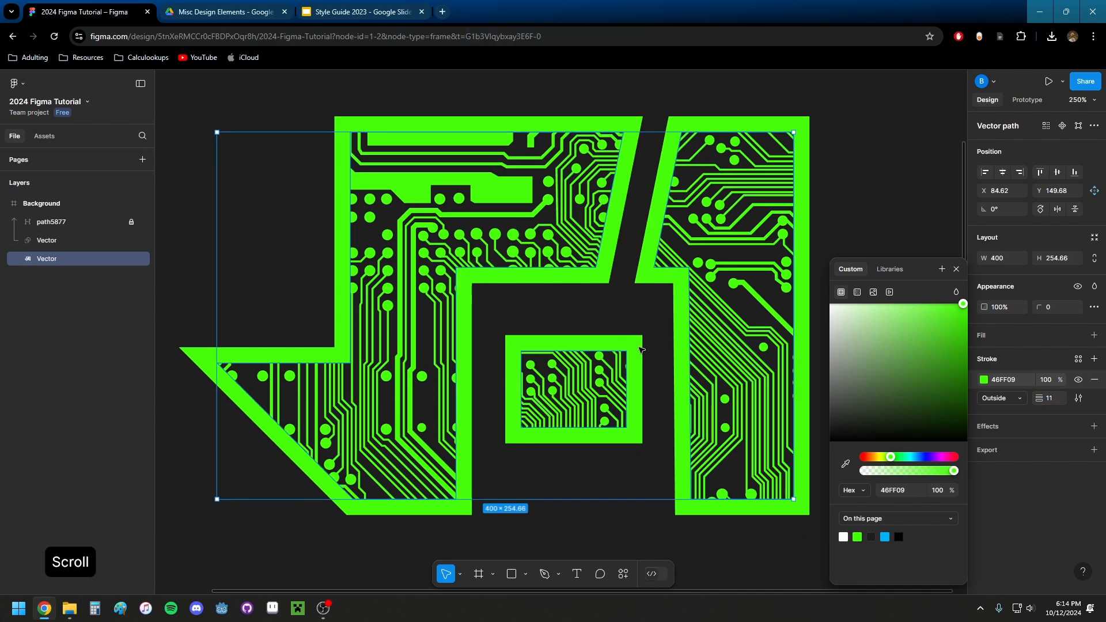
ctrl+scroll(639, 349, down, 3)
click(965, 269)
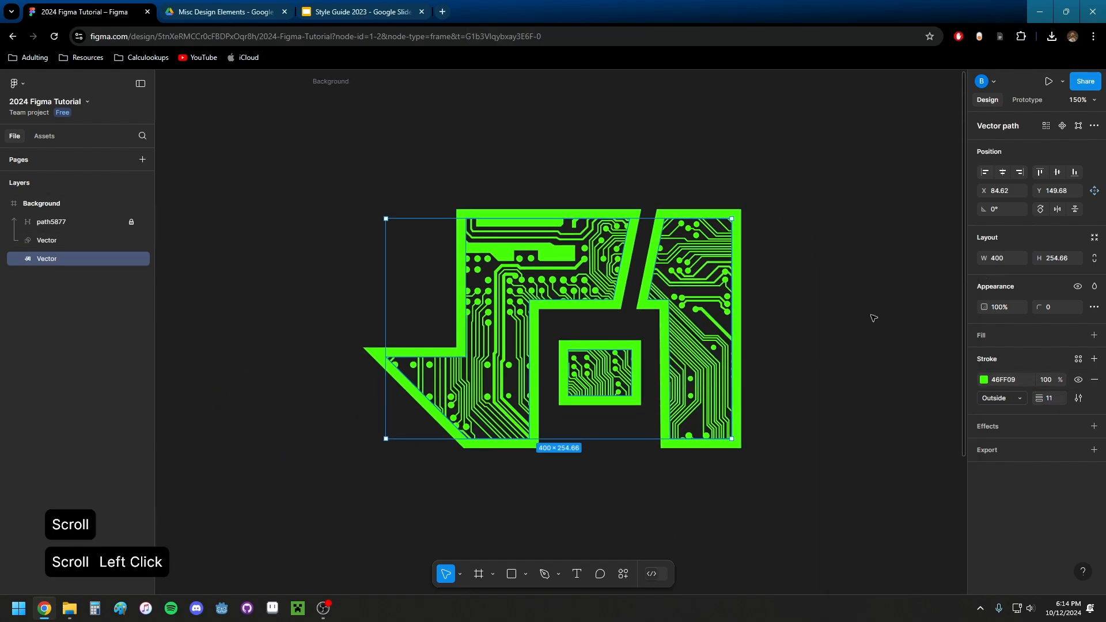
- Rename the path5877 layer to "Circuitboard Pattern"
ctrl+scroll(590, 324, up, 3)
drag(590, 324, 539, 342)
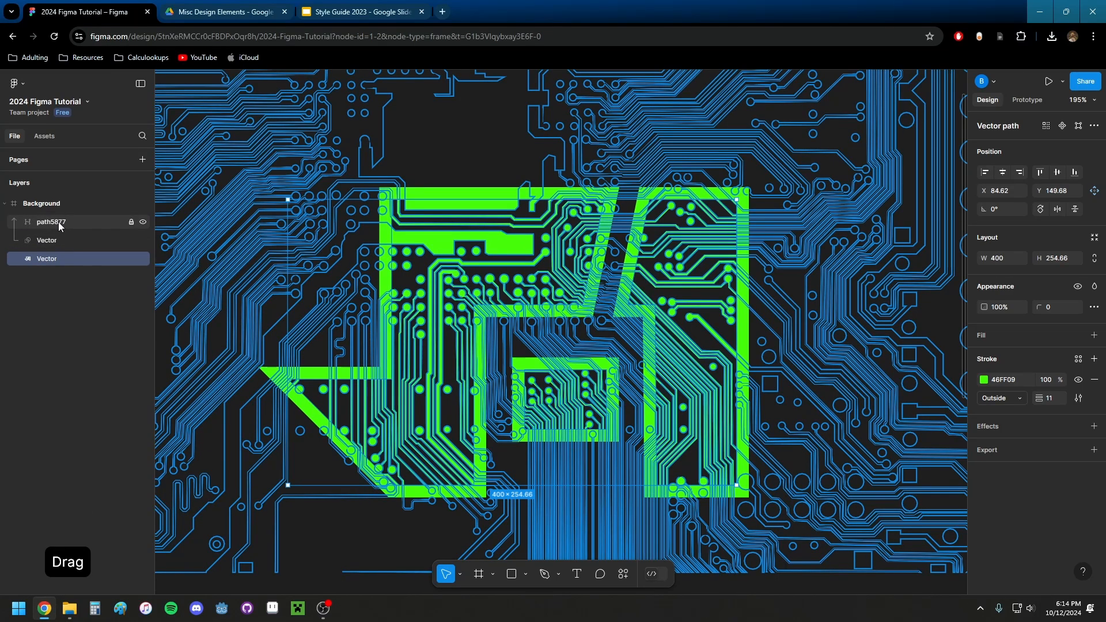
double_click(59, 223)
text(C)
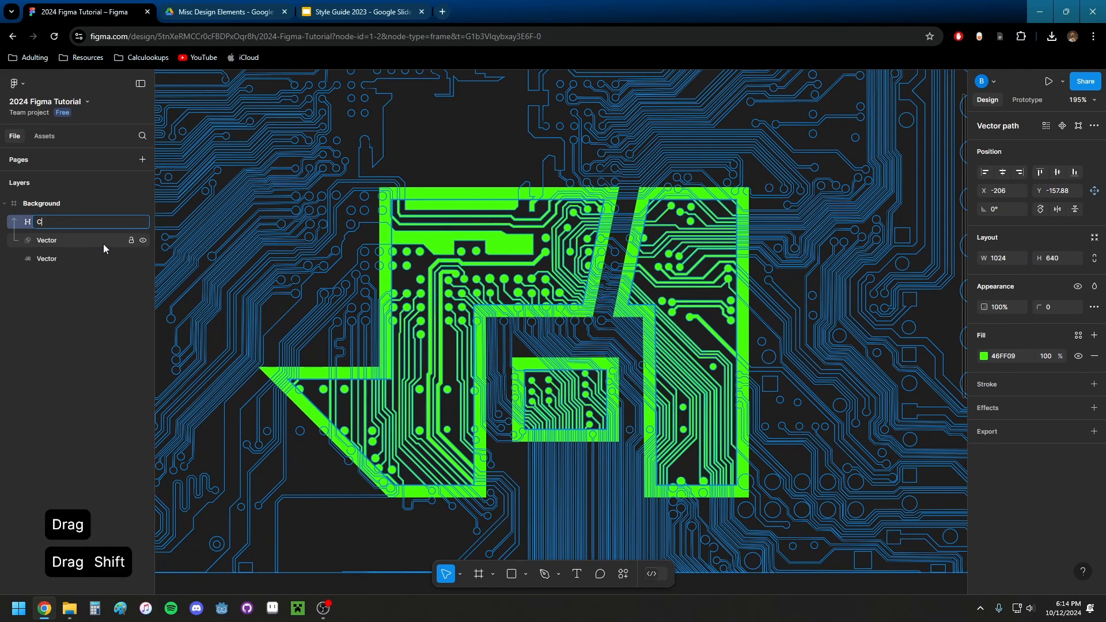
text(ircu)
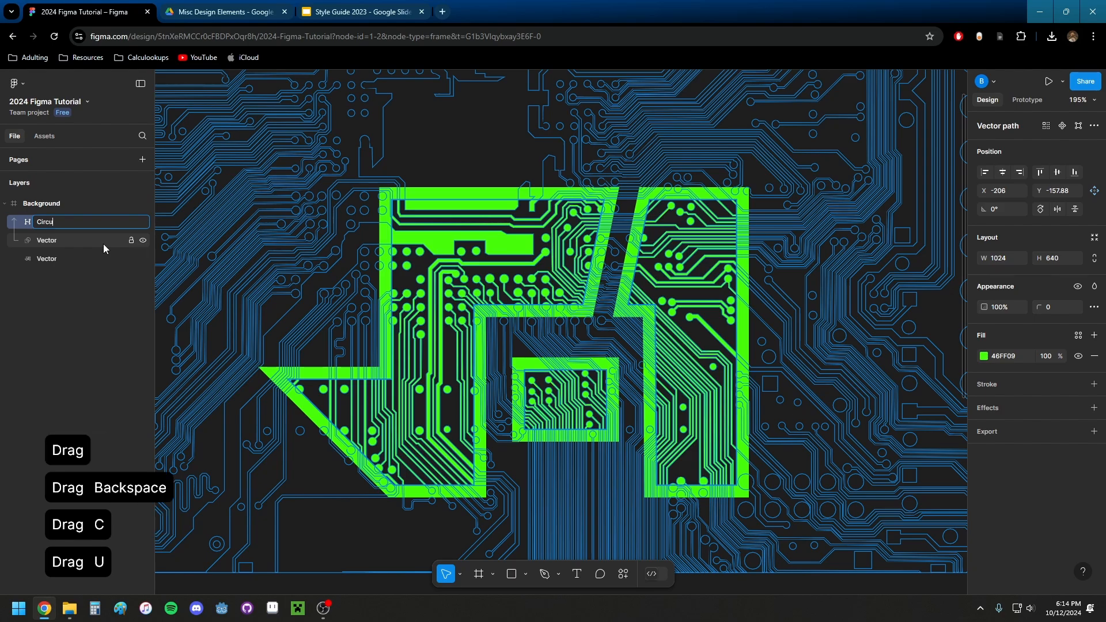
text(itboard Pat)
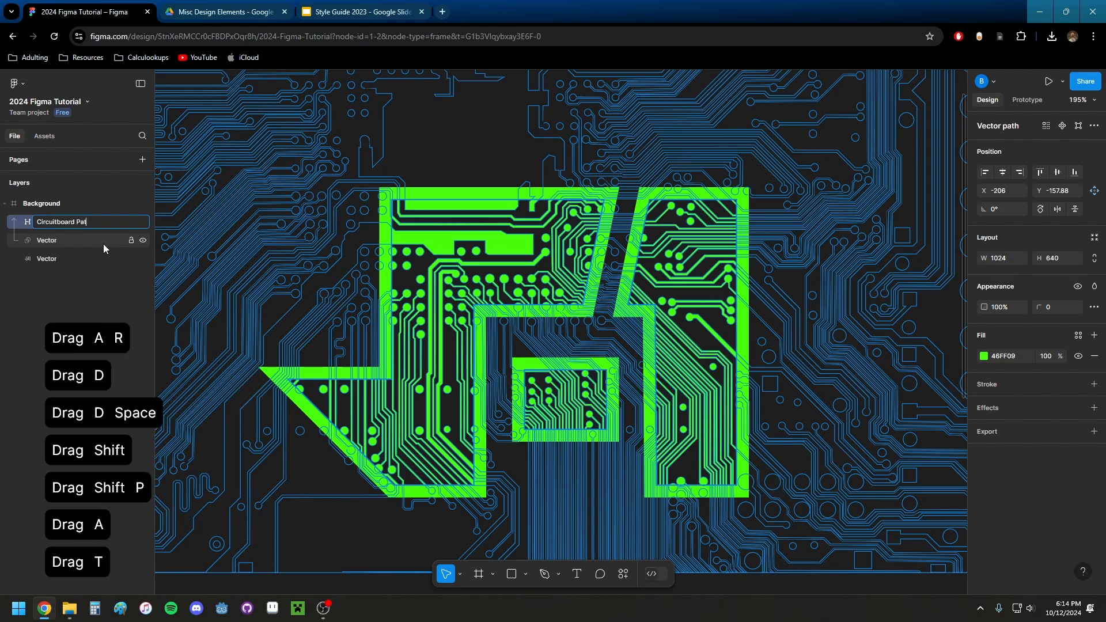
text(tern)
key(Return)
- Rename the Vector mask layer to "Logo mask"
click(53, 243)
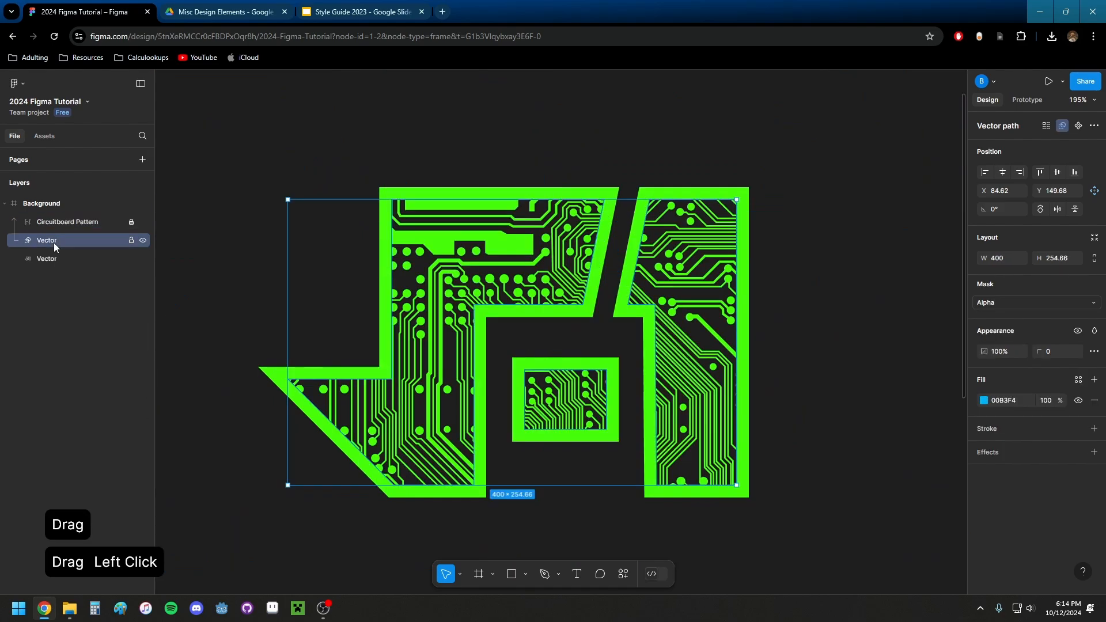
double_click(54, 243)
text(Logo mask)
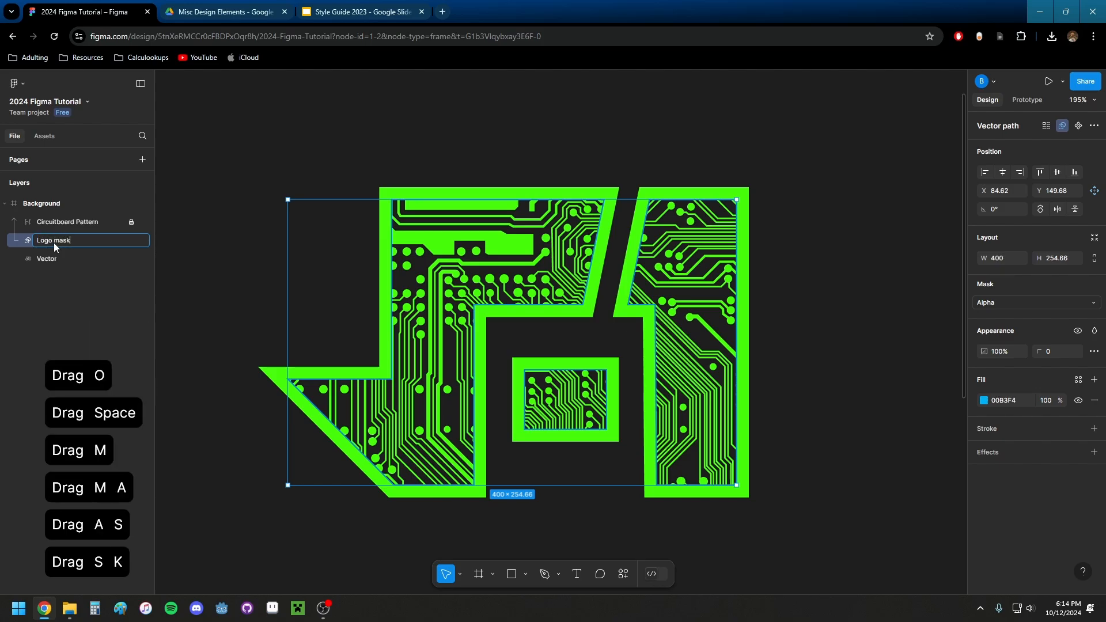
key(Return)
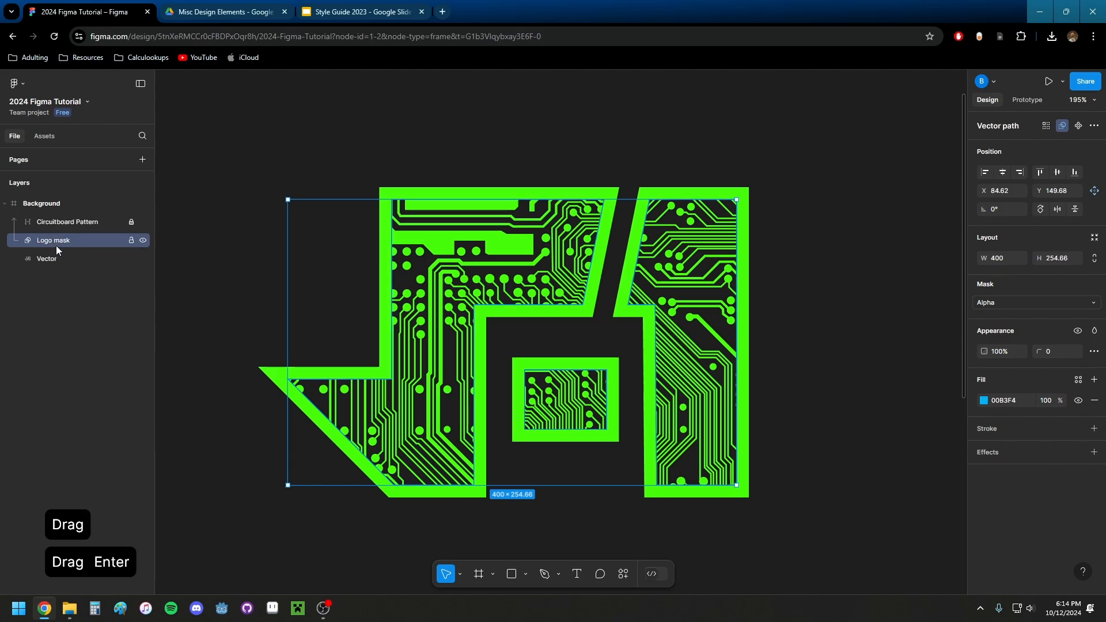
- Rename the stroked Vector layer to "Logo outline"
click(55, 258)
double_click(55, 259)
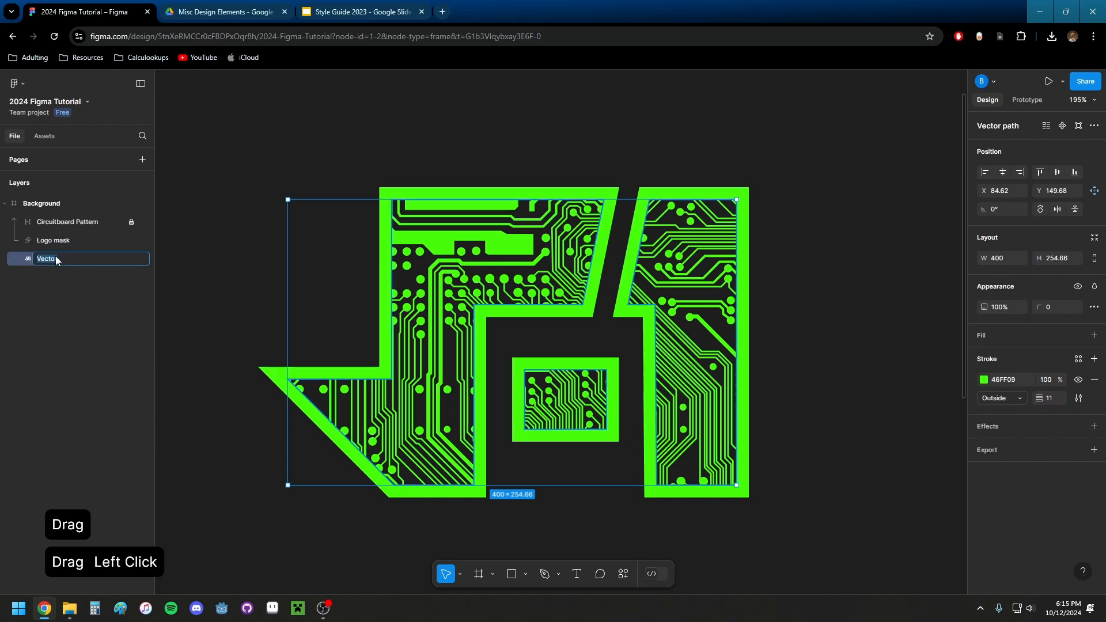
text(L)
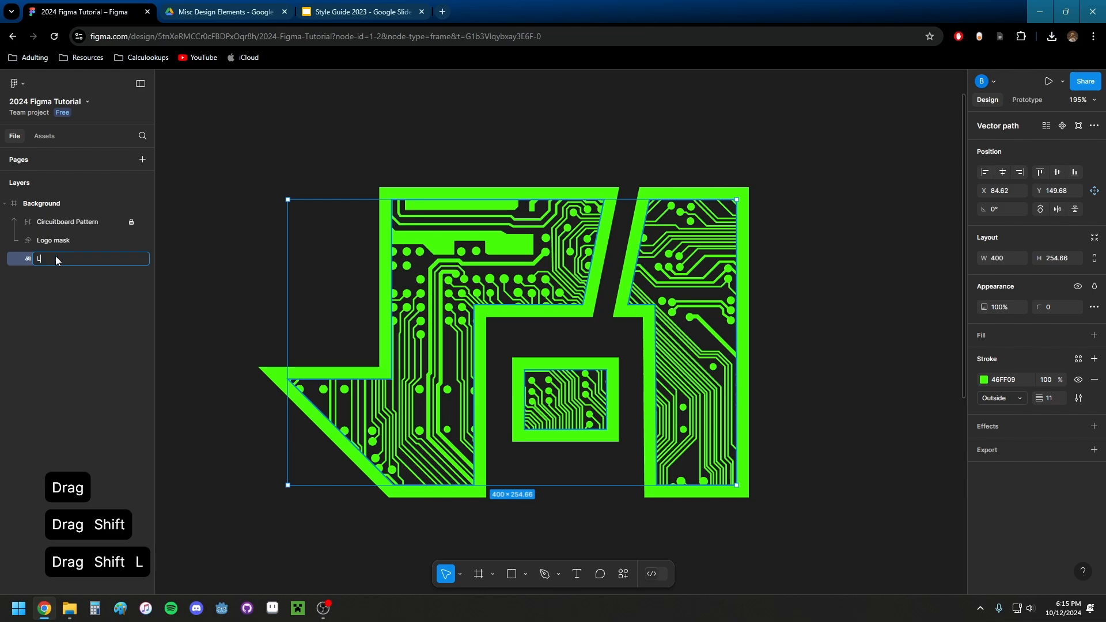
text(ogo outline)
key(Return)
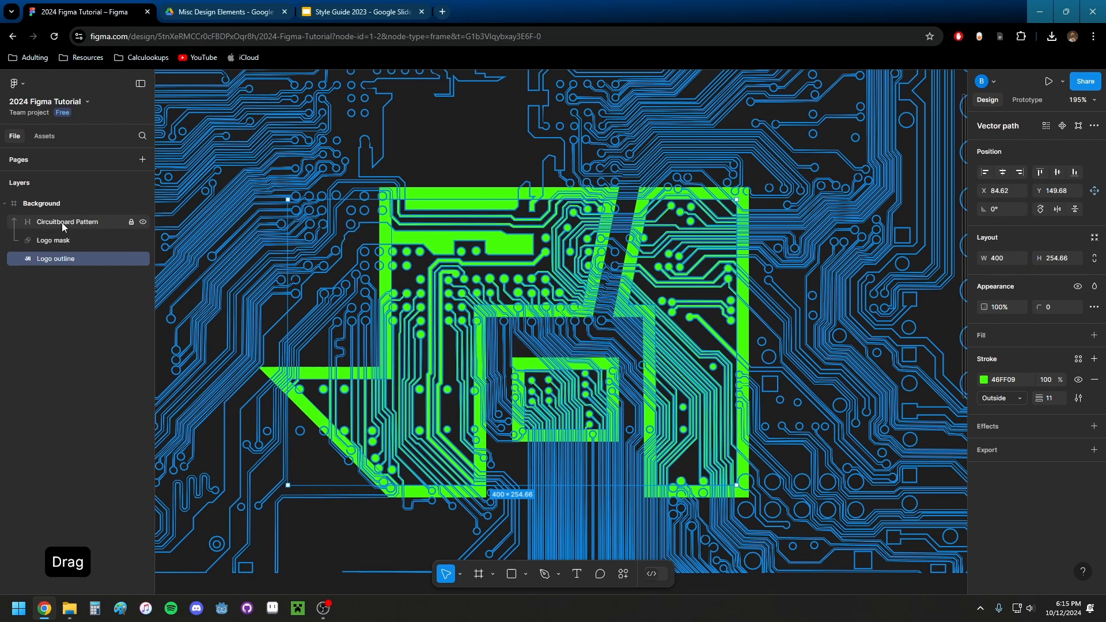
- Unlock the Circuitboard Pattern layer and move the pattern around inside the logo mask to try different areas of it
click(61, 223)
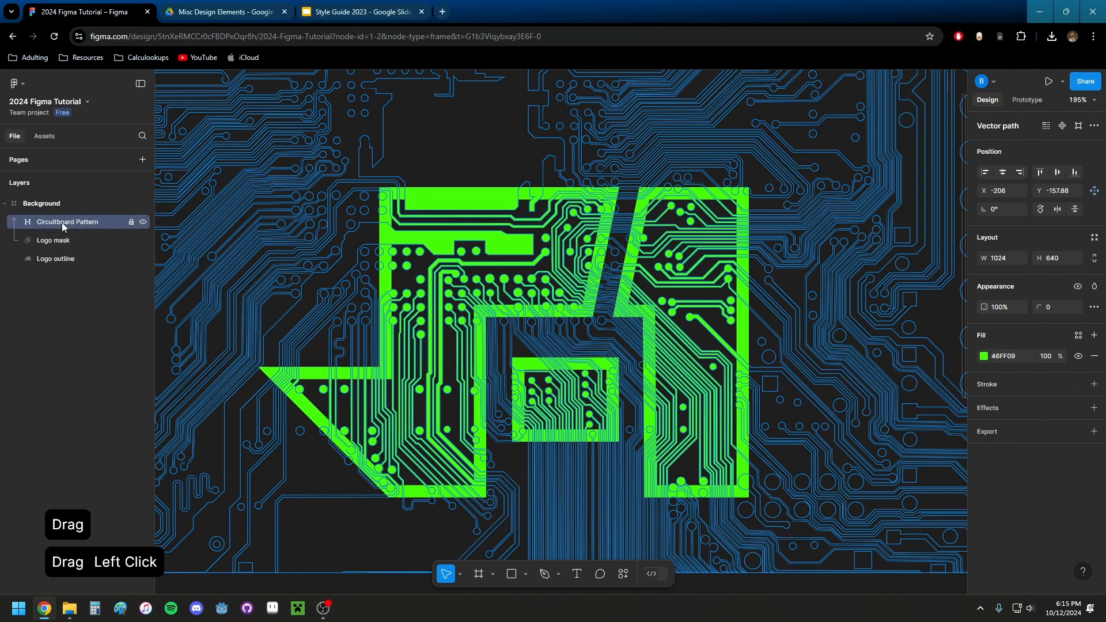
click(484, 251)
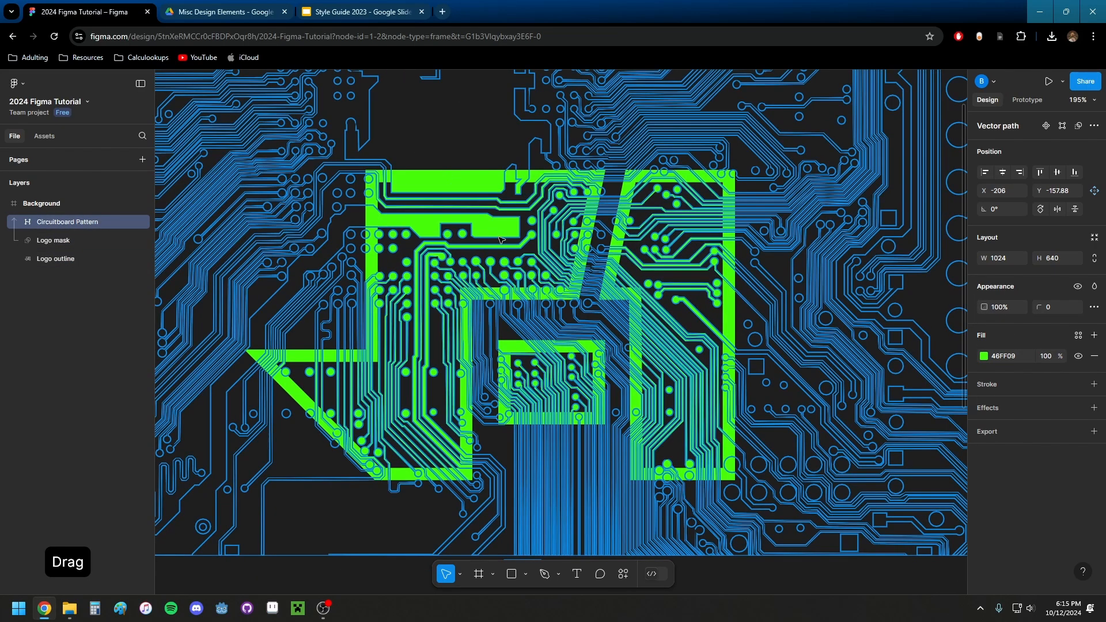
click(501, 235)
drag(501, 235, 293, 293)
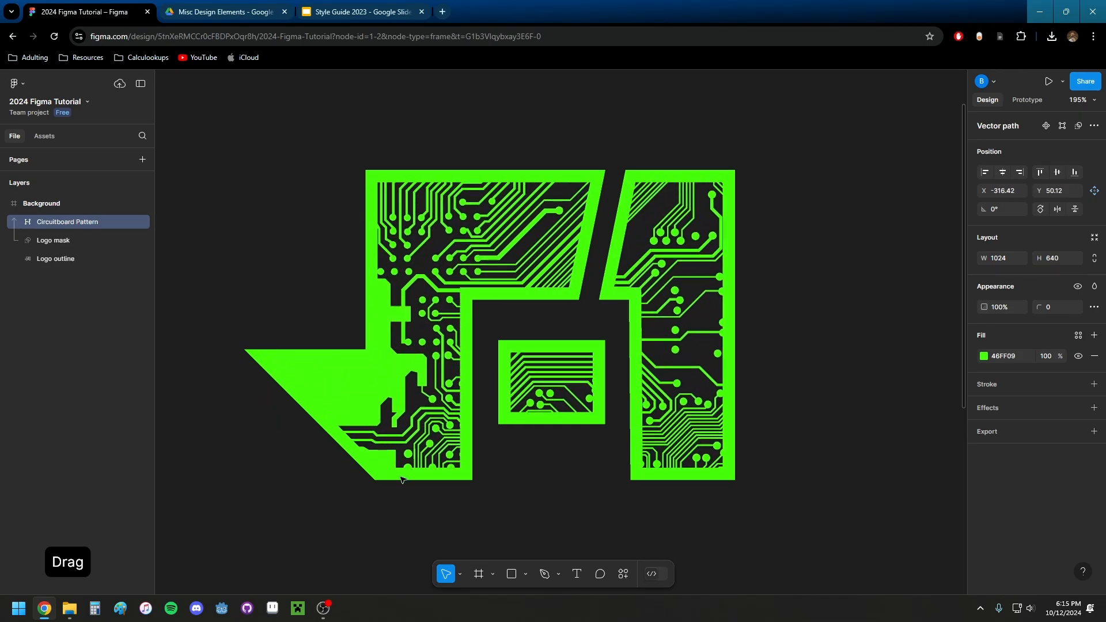
drag(427, 528, 372, 401)
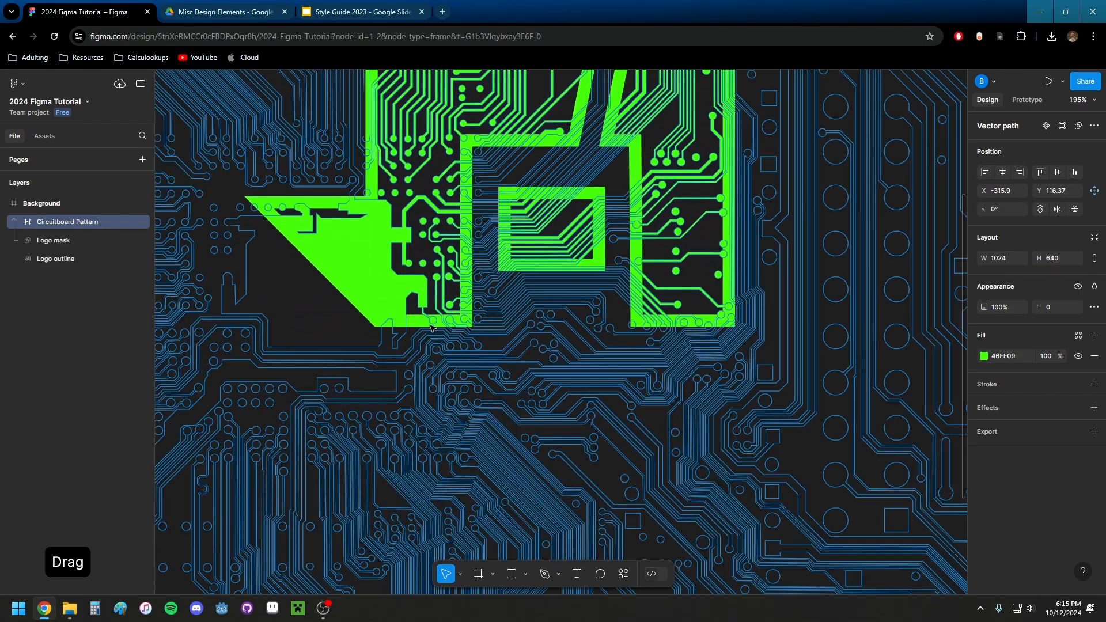
drag(471, 317, 760, 275)
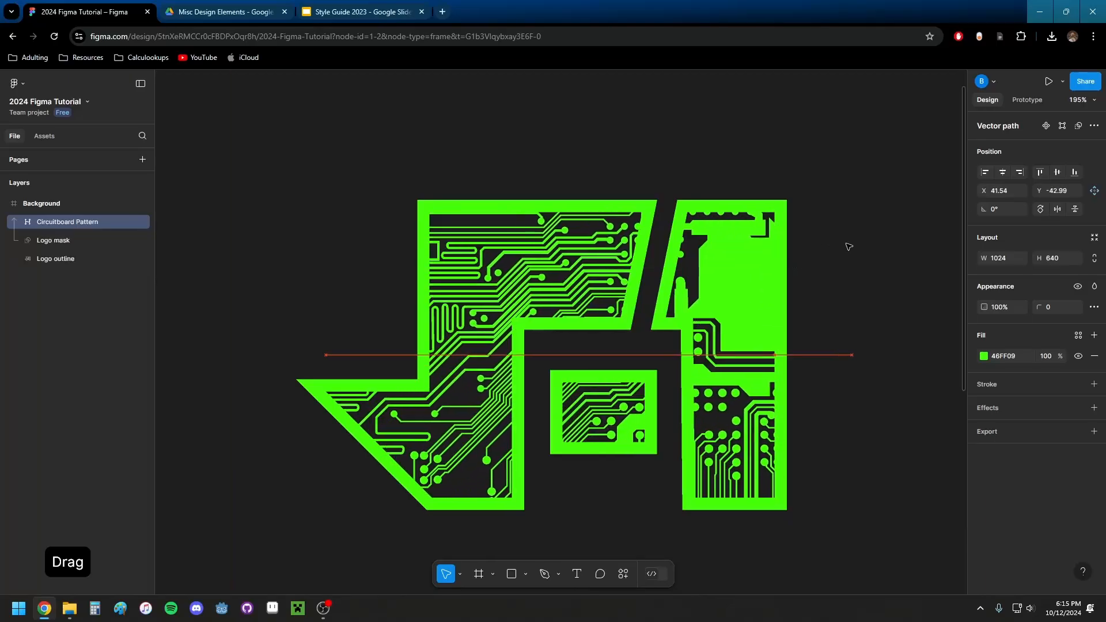
drag(909, 273, 731, 268)
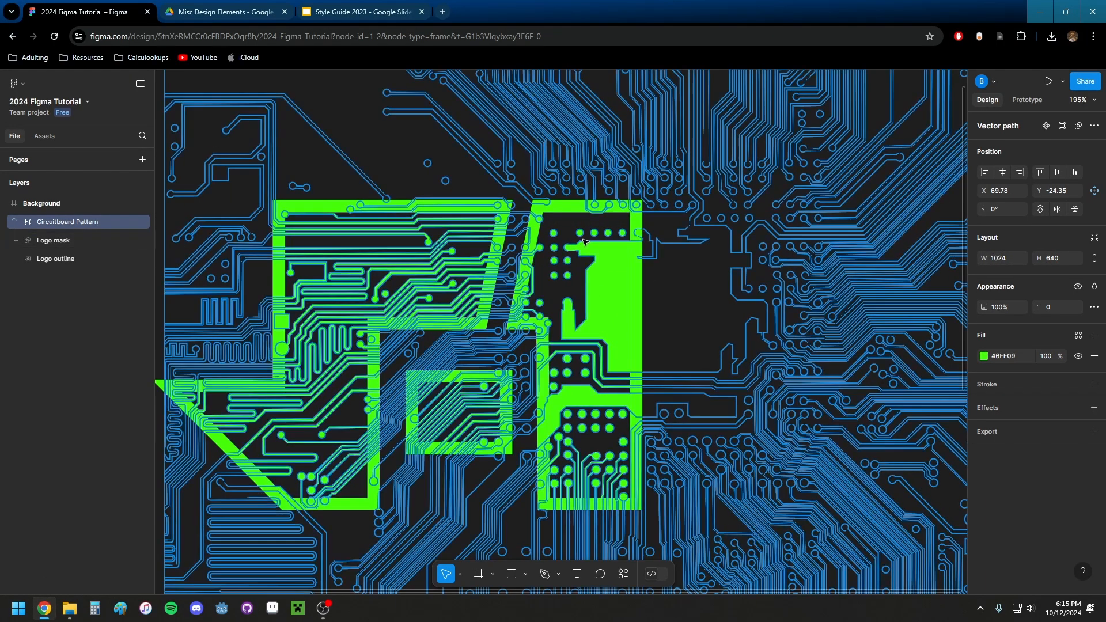
- Enlarge the circuit board pattern to about 1779 × 1112 and reposition it within the logo mask
scroll(585, 240, down, 2)
scroll(584, 241, down, 5)
scroll(420, 190, up, 3)
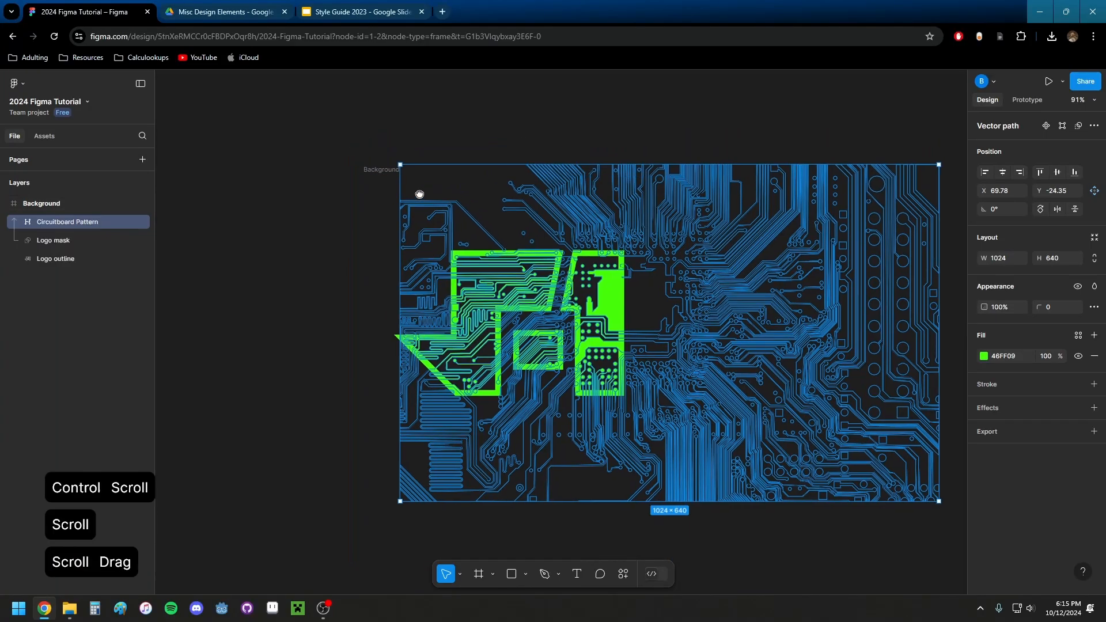
drag(428, 235, 257, 123)
drag(629, 467, 597, 316)
scroll(551, 355, up, 6)
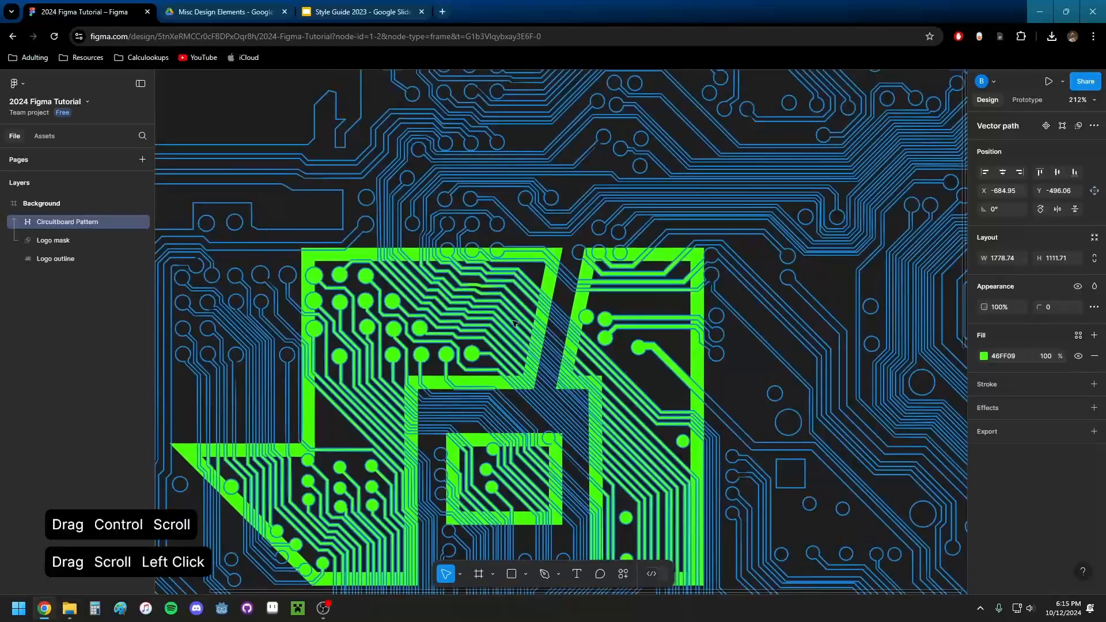
drag(512, 332, 377, 539)
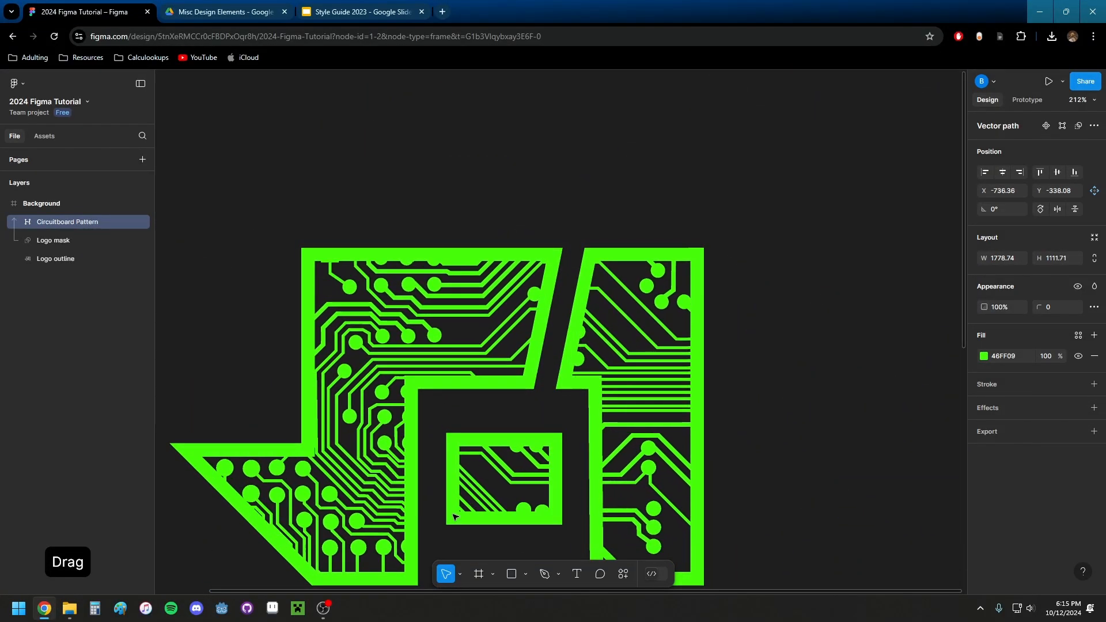
- Reposition the circuit board pattern within the logo mask at about X -704, Y -344
drag(453, 516, 497, 505)
drag(532, 428, 560, 390)
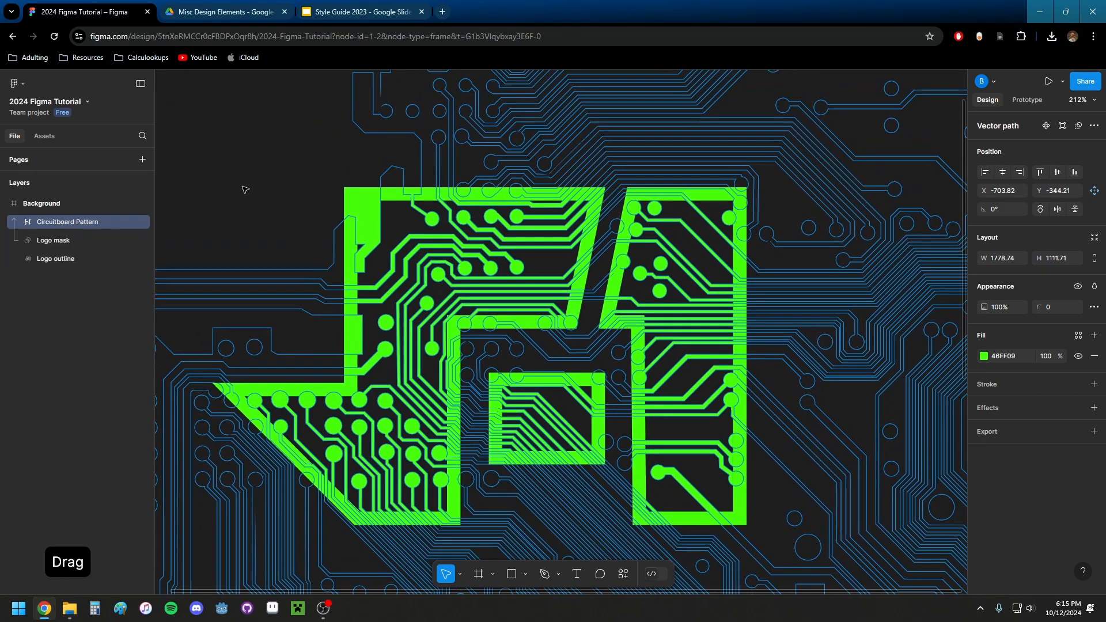
click(83, 205)
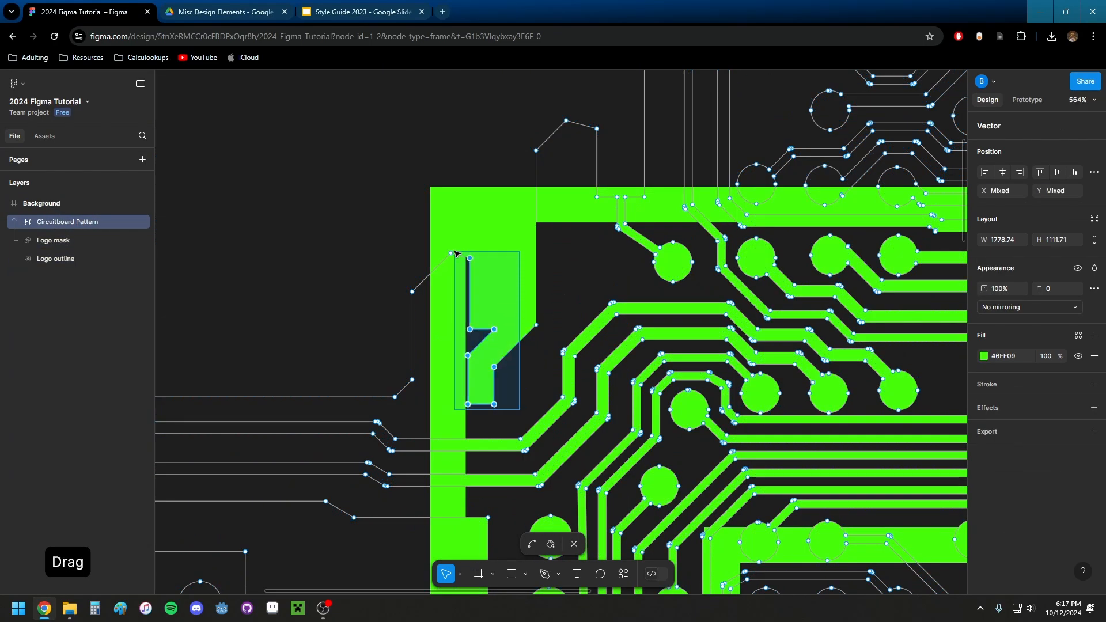
- Move the vector points of the solid green patch near the logo's upper-left corner outside the logo and finish editing the pattern's points
drag(455, 252, 454, 252)
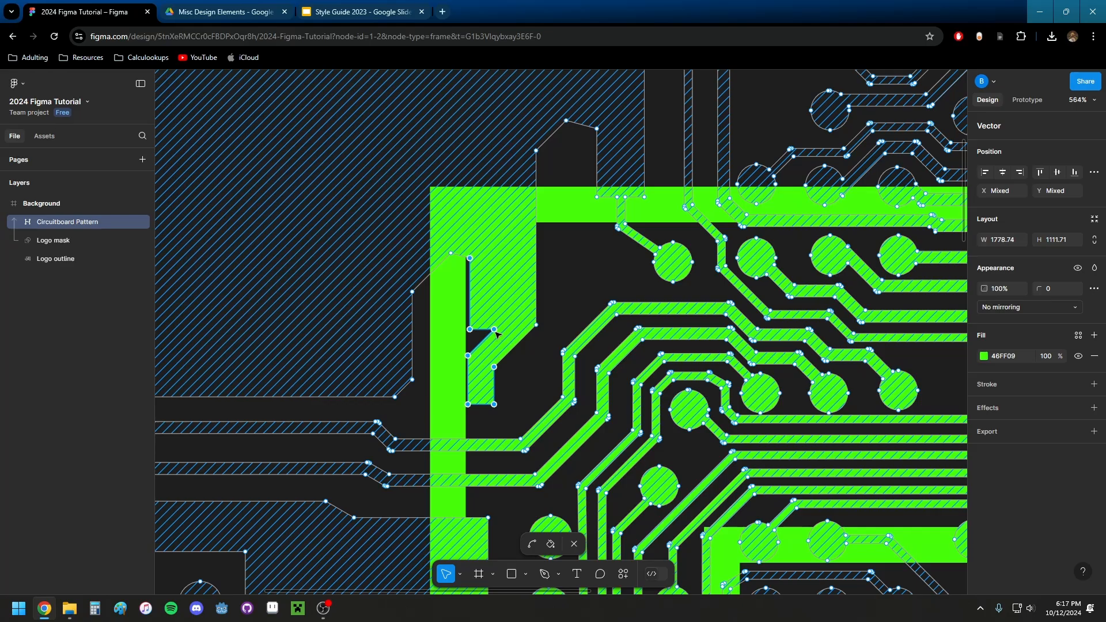
shift+click(536, 325)
drag(537, 325, 441, 198)
ctrl+scroll(483, 240, down, 10)
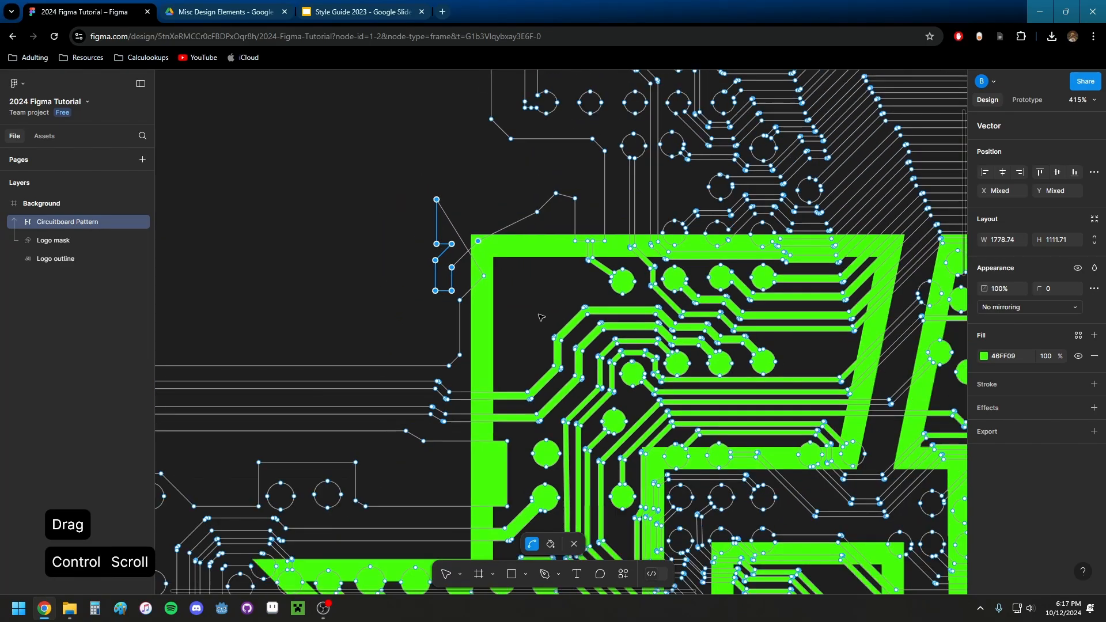
scroll(463, 252, down, 1)
ctrl+scroll(463, 252, down, 9)
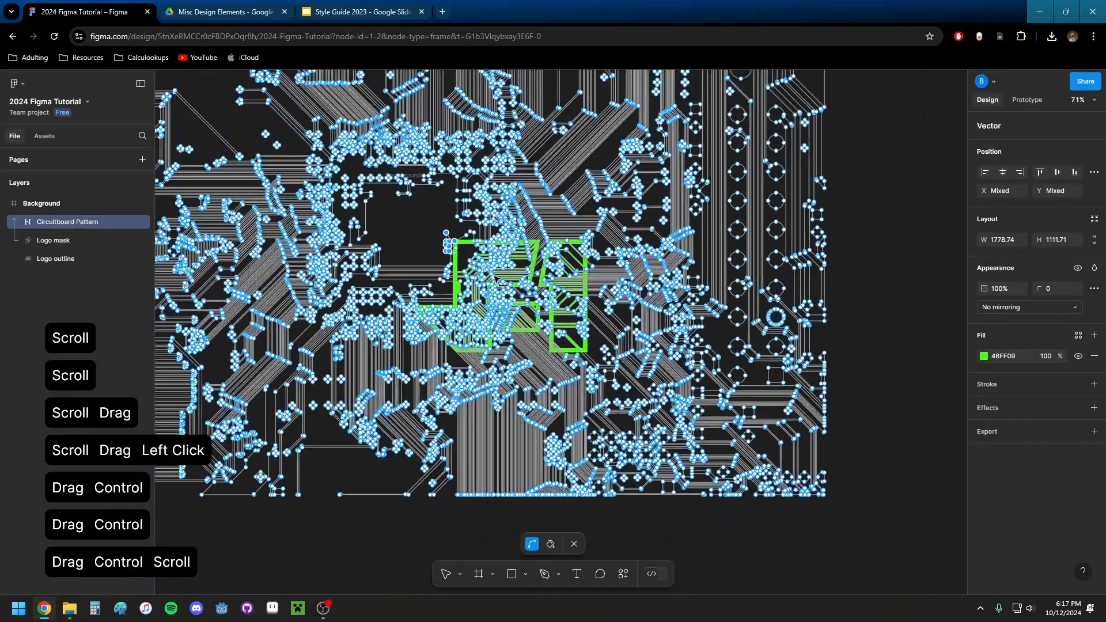
scroll(486, 276, up, 5)
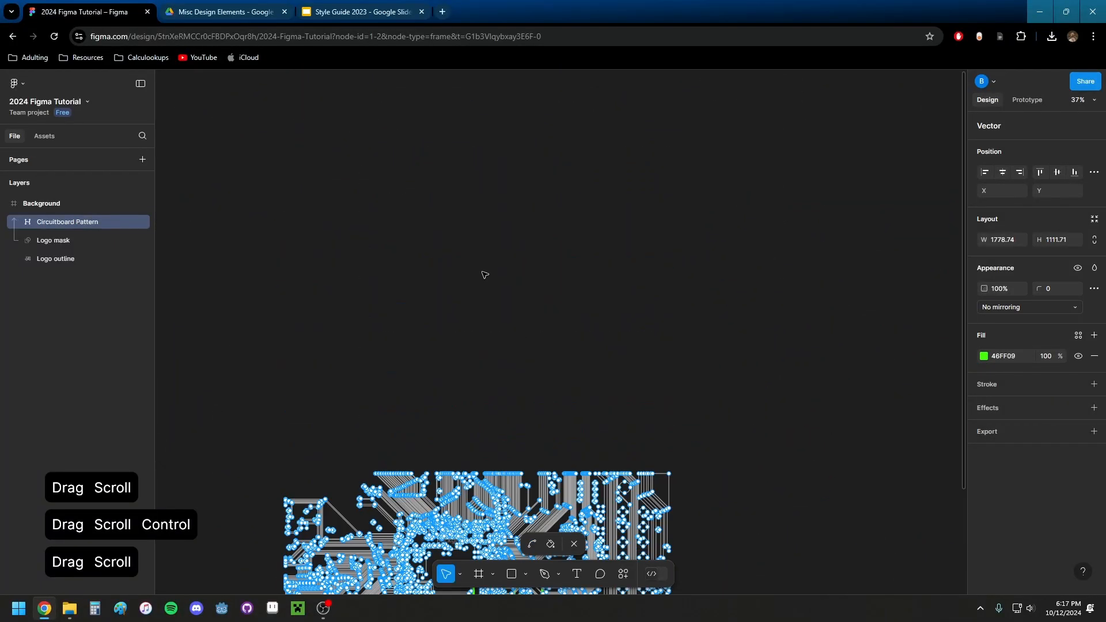
scroll(486, 277, down, 4)
key(Escape)
ctrl+scroll(487, 275, up, 11)
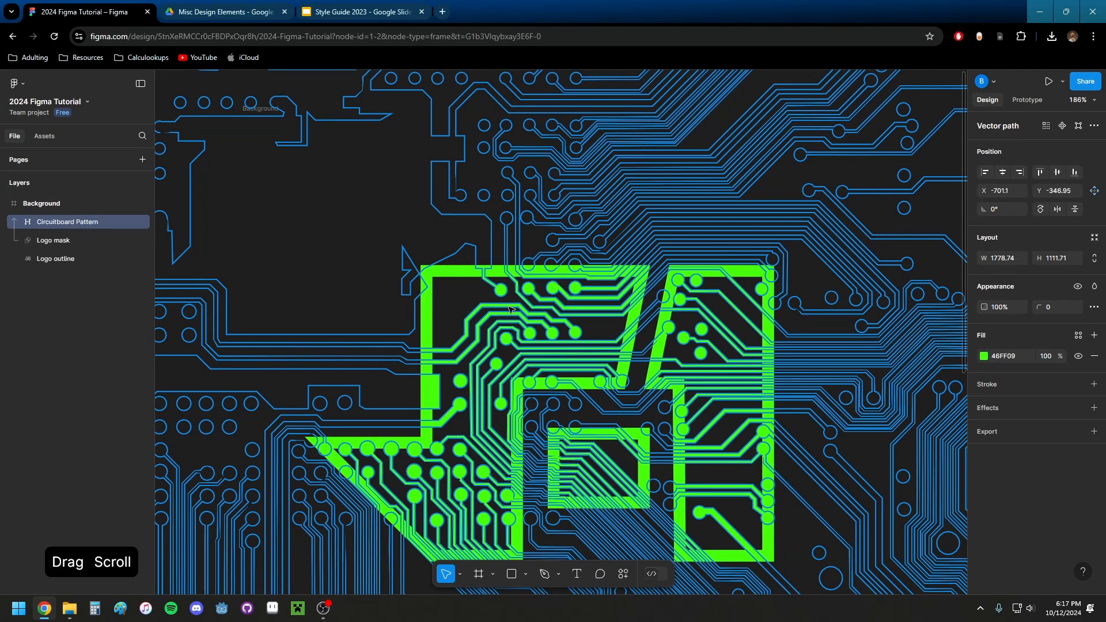
- Shift the circuit board pattern slightly up and left to about X -719, Y -360 within the logo mask
drag(510, 310, 491, 296)
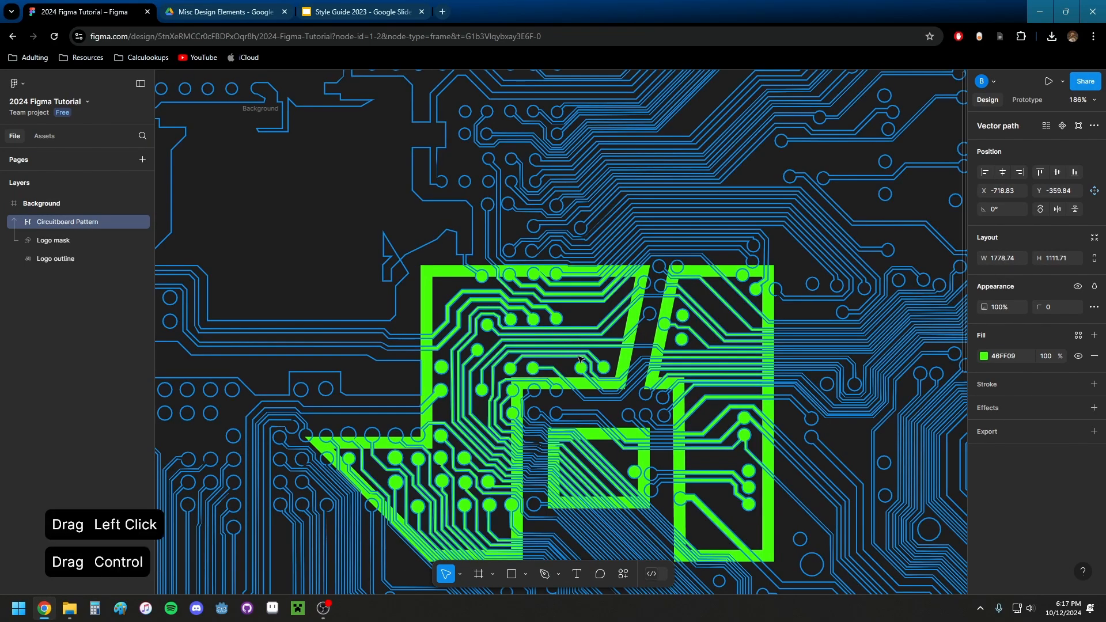
ctrl+scroll(593, 380, down, 5)
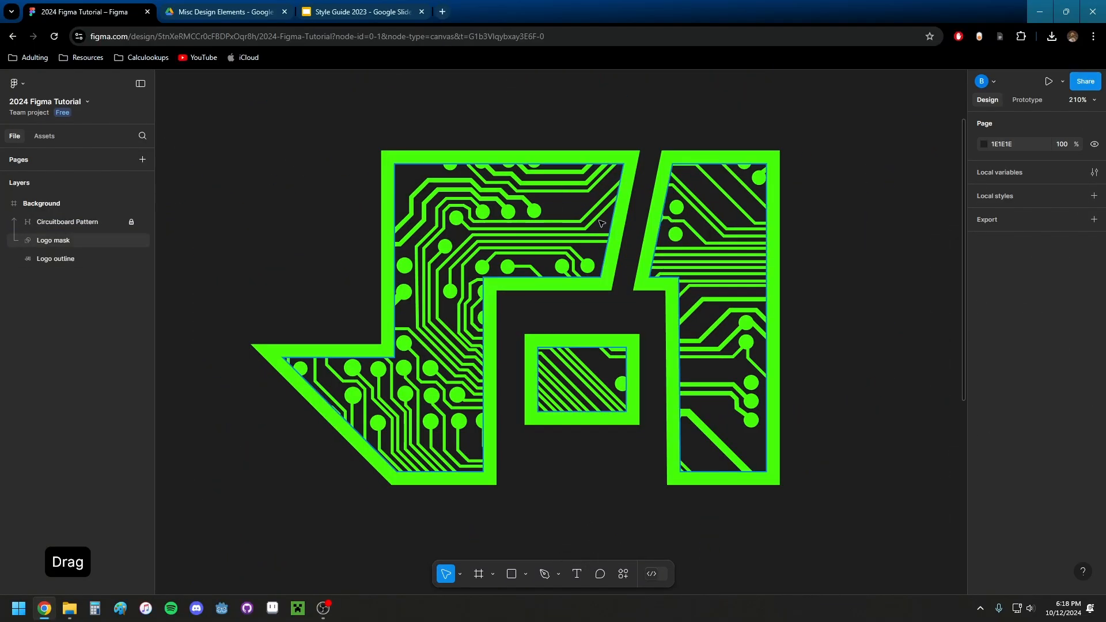
drag(593, 309, 600, 328)
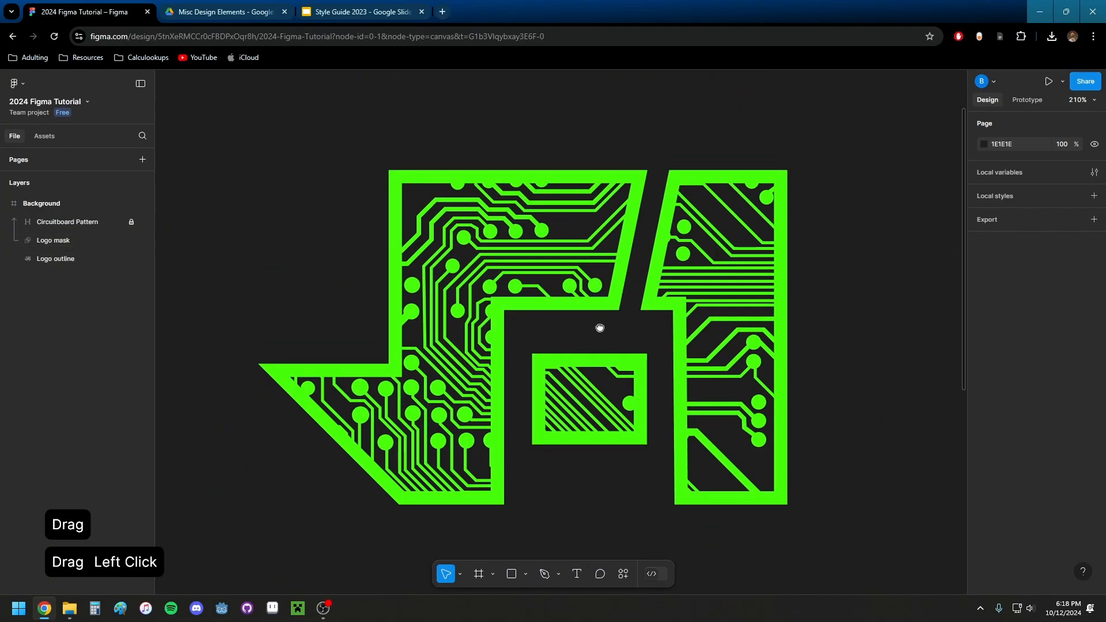
- Add a text box about 292 × 83 below the logo containing "2530"
click(579, 574)
drag(585, 455, 586, 275)
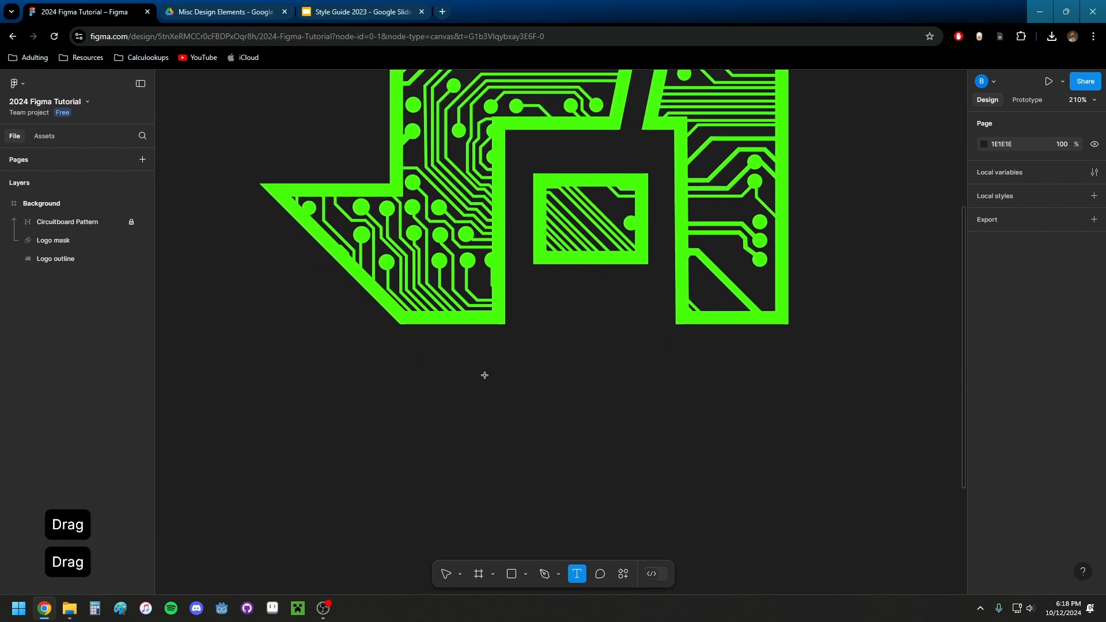
drag(396, 364, 750, 465)
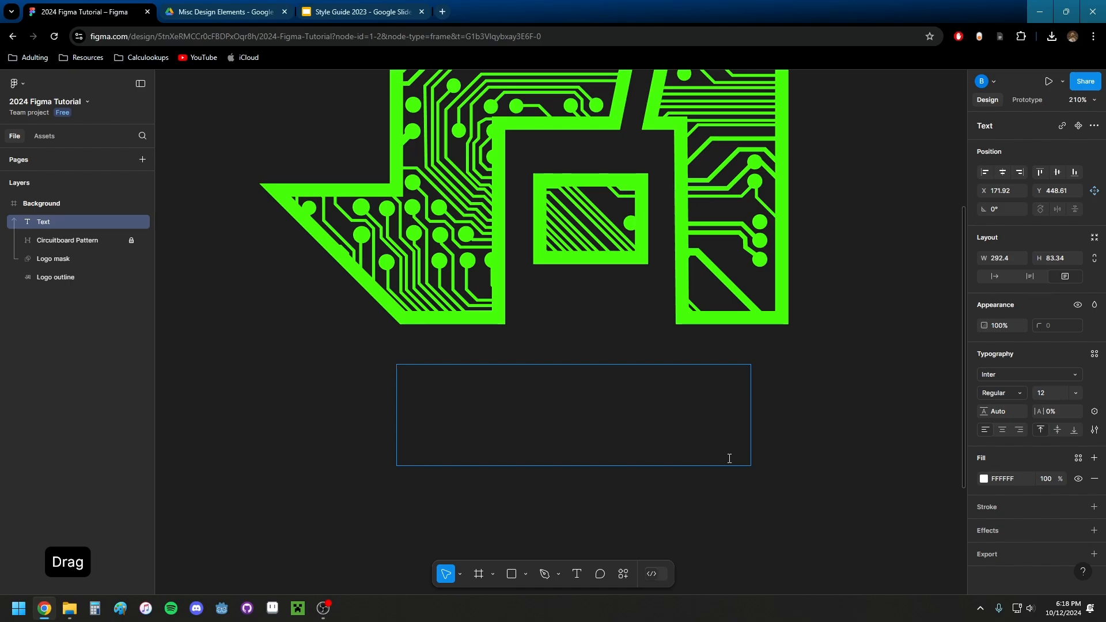
text(yooo)
key(BackSpace)
key(BackSpace)
key(BackSpace)
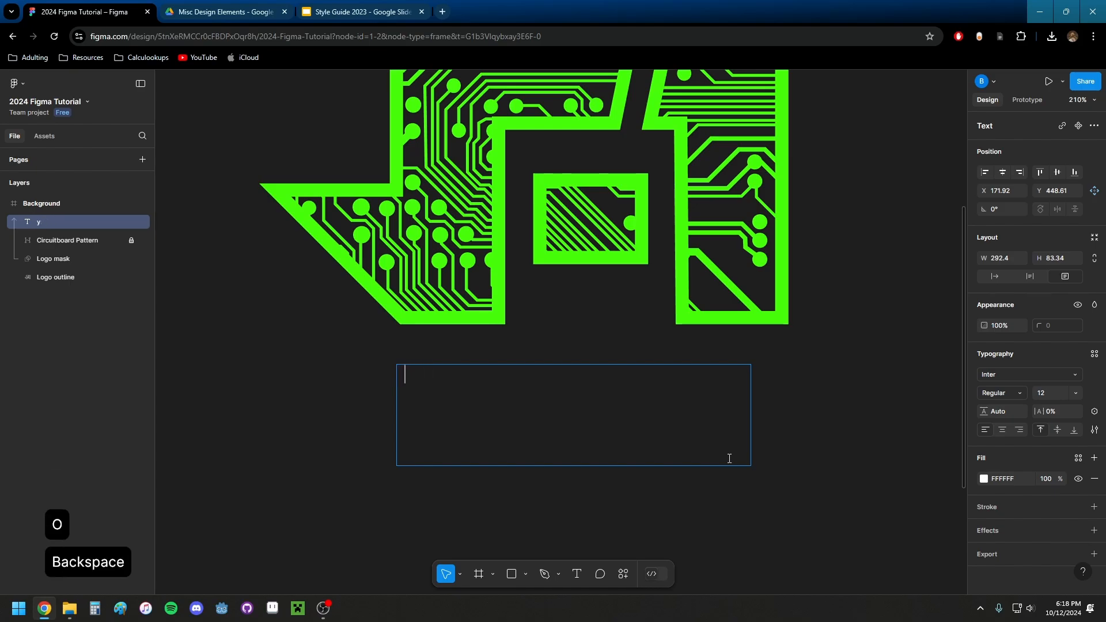
text(2530)
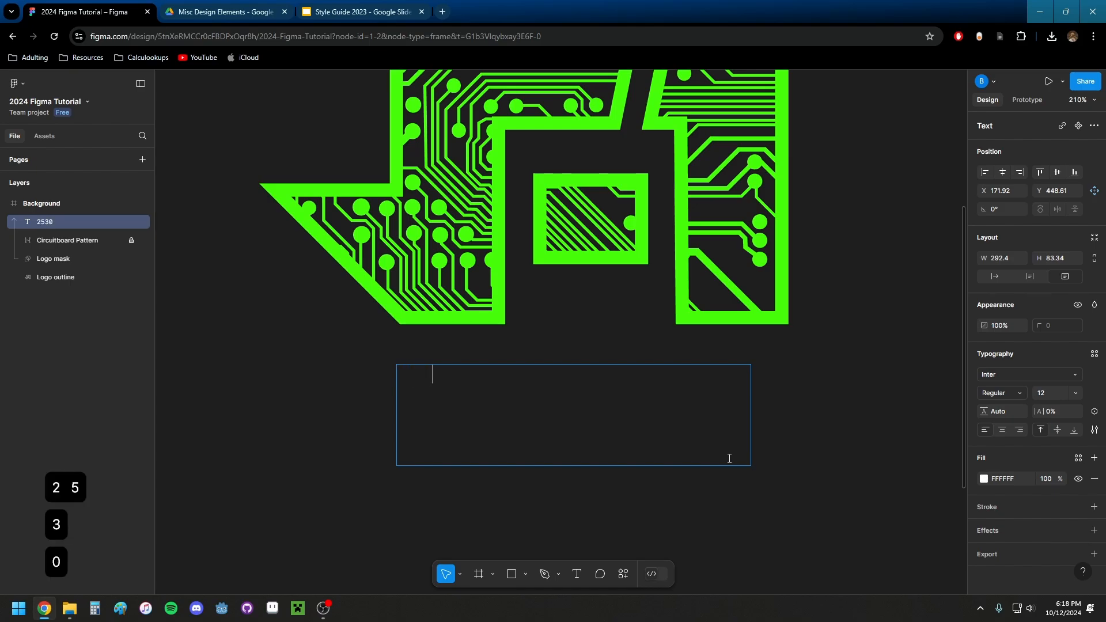
key(ctrl+a)
- Look up the heading font in the Style Guide 2023 presentation in Google Slides, and set the 2530 text's font to Arvo in Figma
click(362, 11)
scroll(311, 348, down, 5)
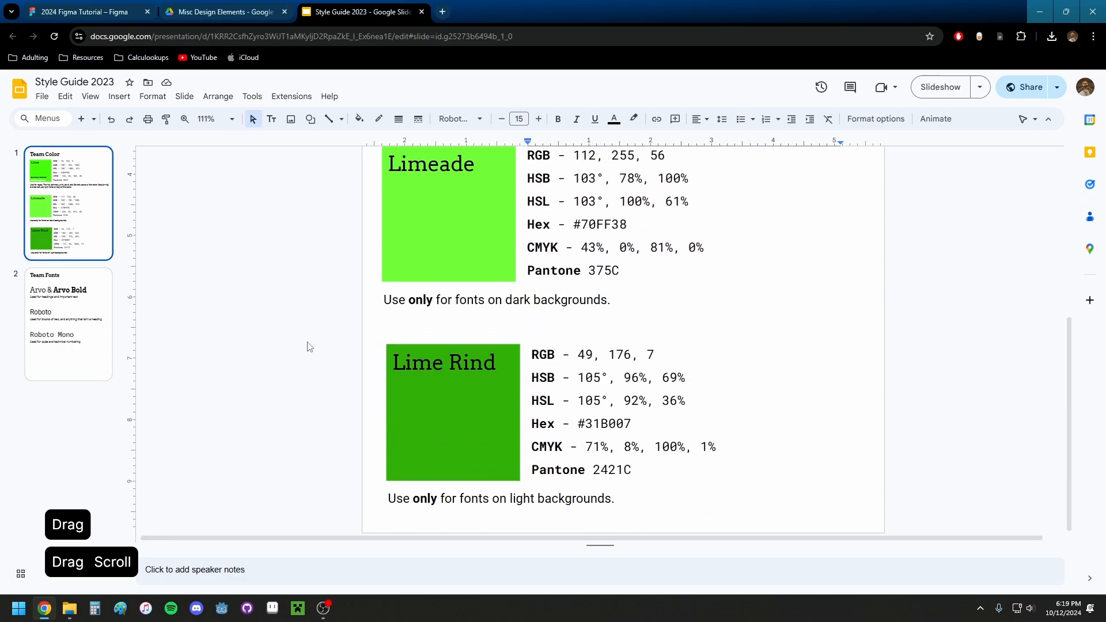
scroll(309, 346, down, 5)
scroll(413, 281, up, 3)
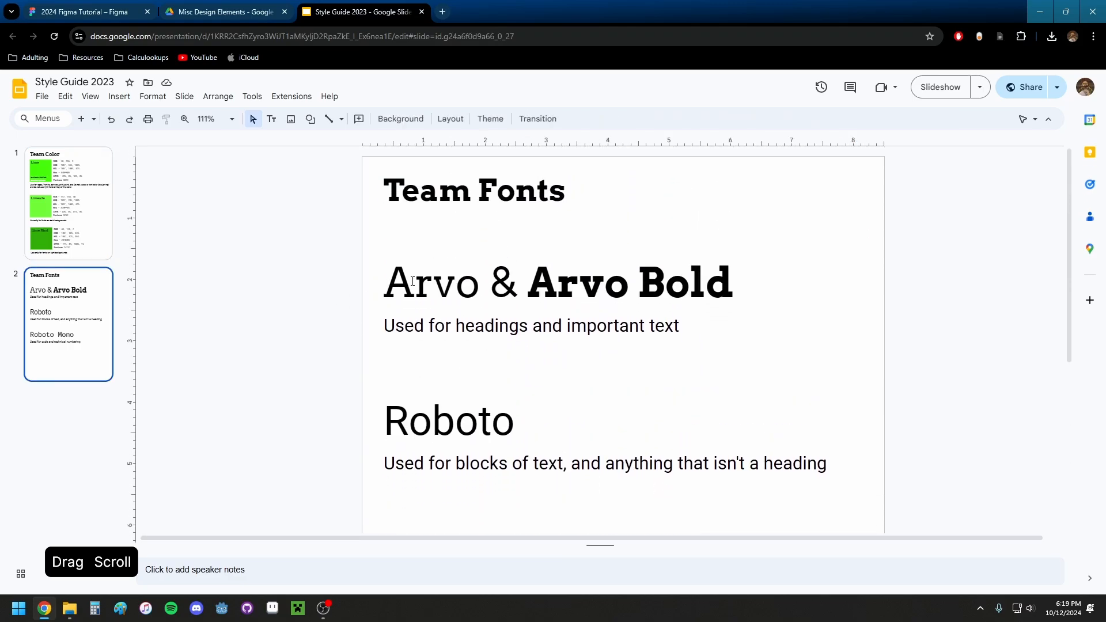
click(74, 6)
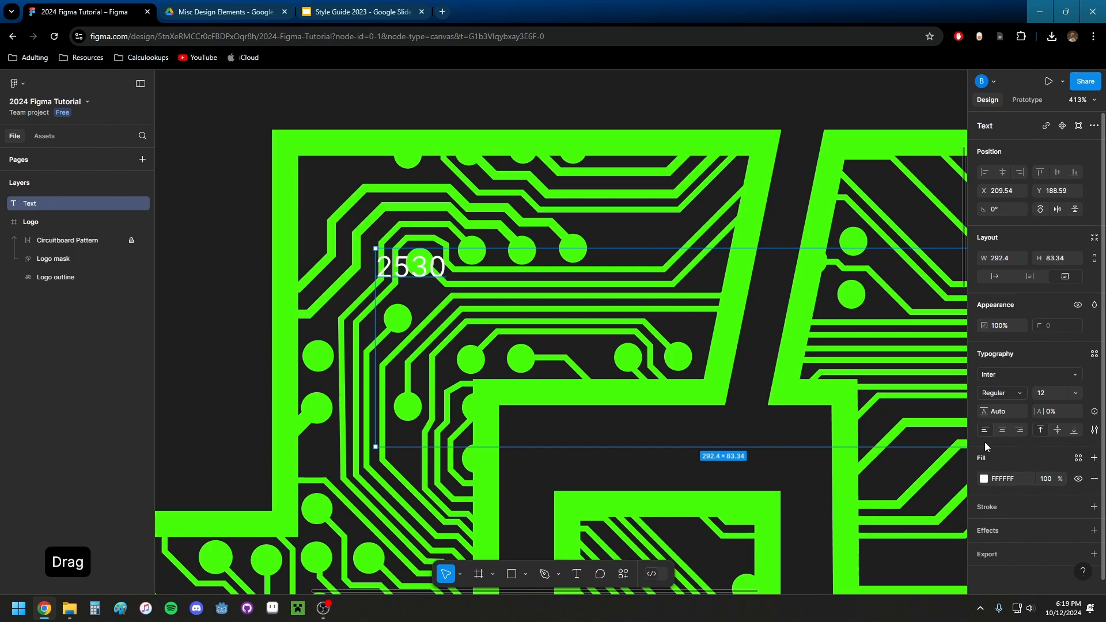
click(1018, 374)
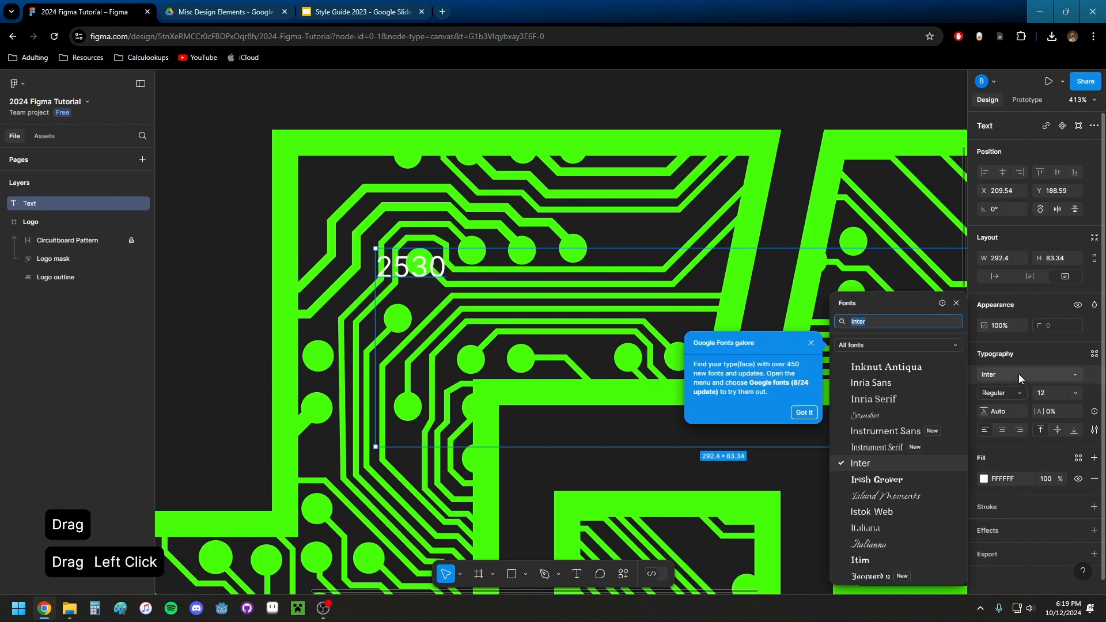
text(arv)
click(891, 343)
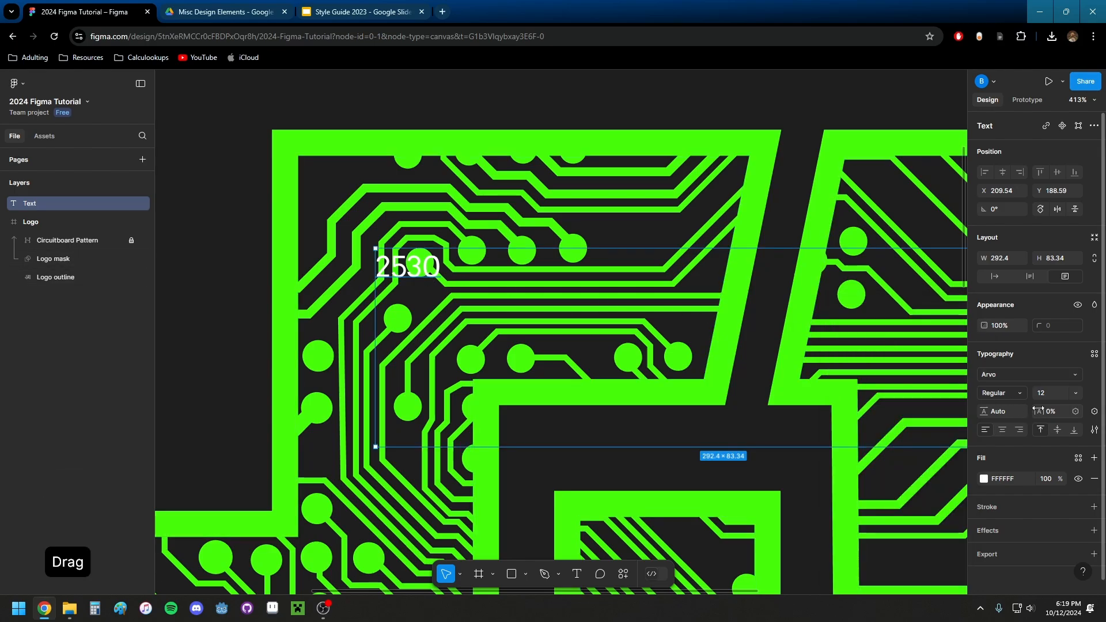
- Set the 2530 text's style to Italic and increase its font size
click(1011, 393)
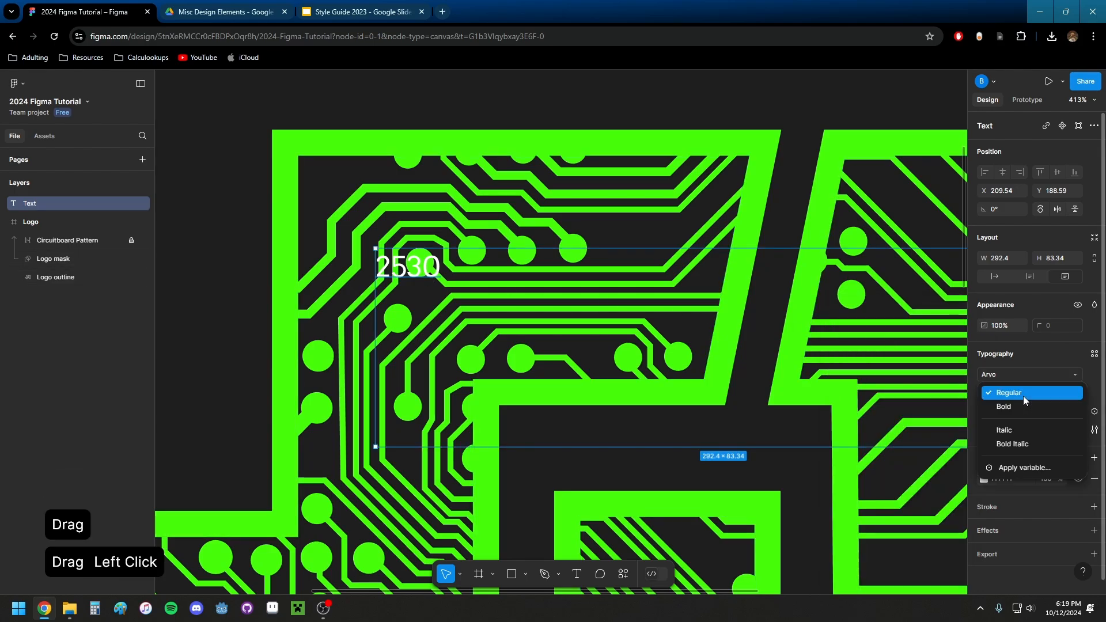
click(1017, 431)
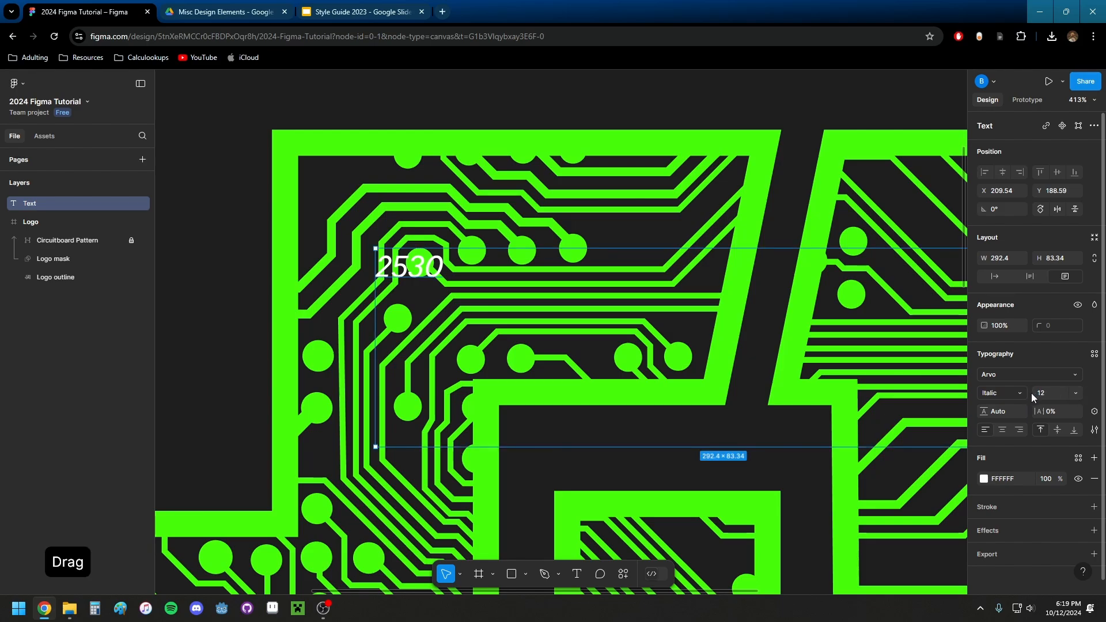
drag(1032, 393, 1080, 398)
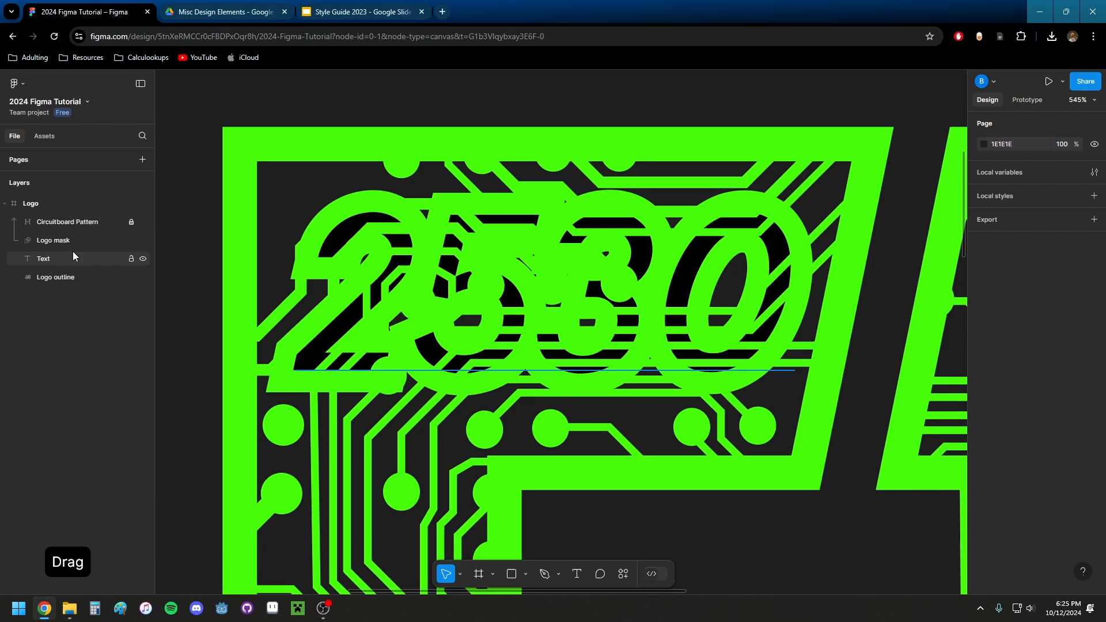
- Stop using the Logo mask layer as a mask
click(73, 254)
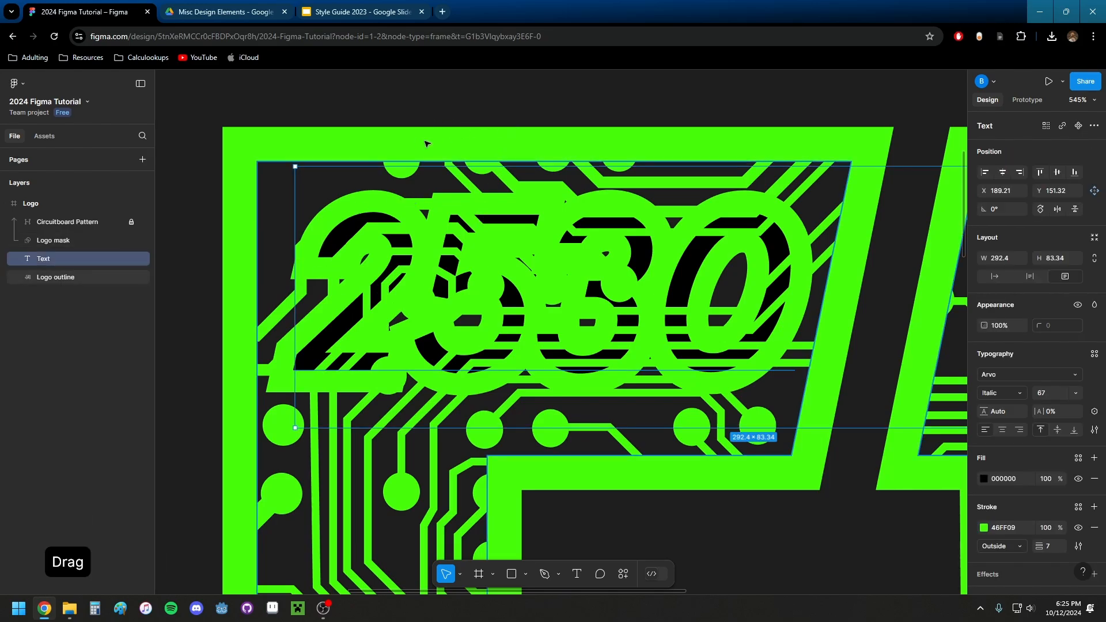
click(70, 240)
click(1061, 127)
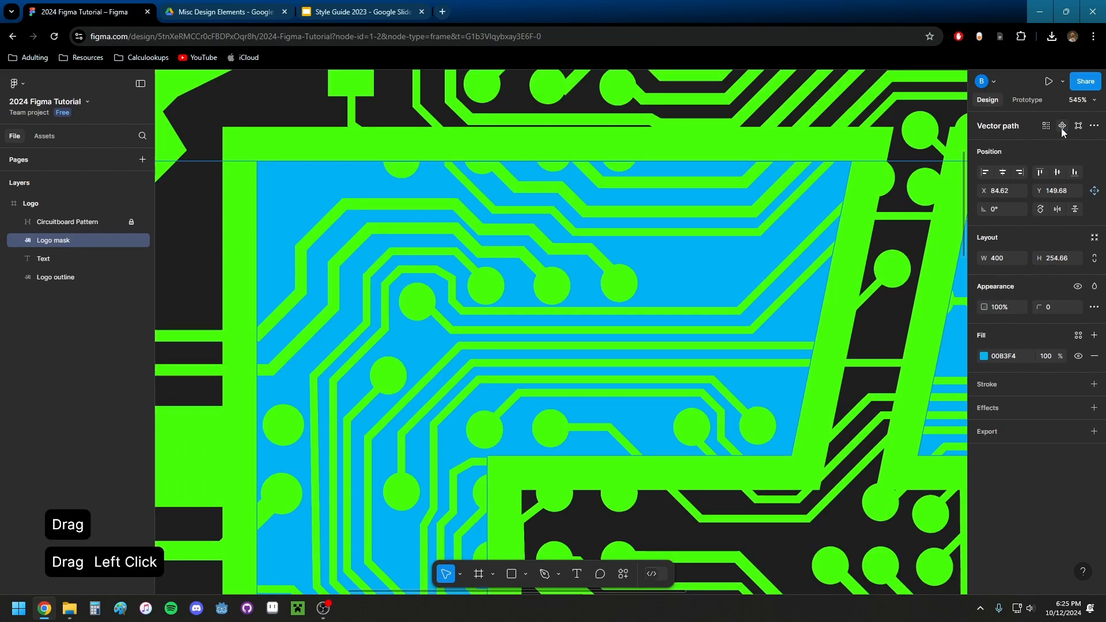
- Combine the Logo mask and the 2530 text with an Exclude boolean operation to cut the numbers out of the shape
shift+click(58, 258)
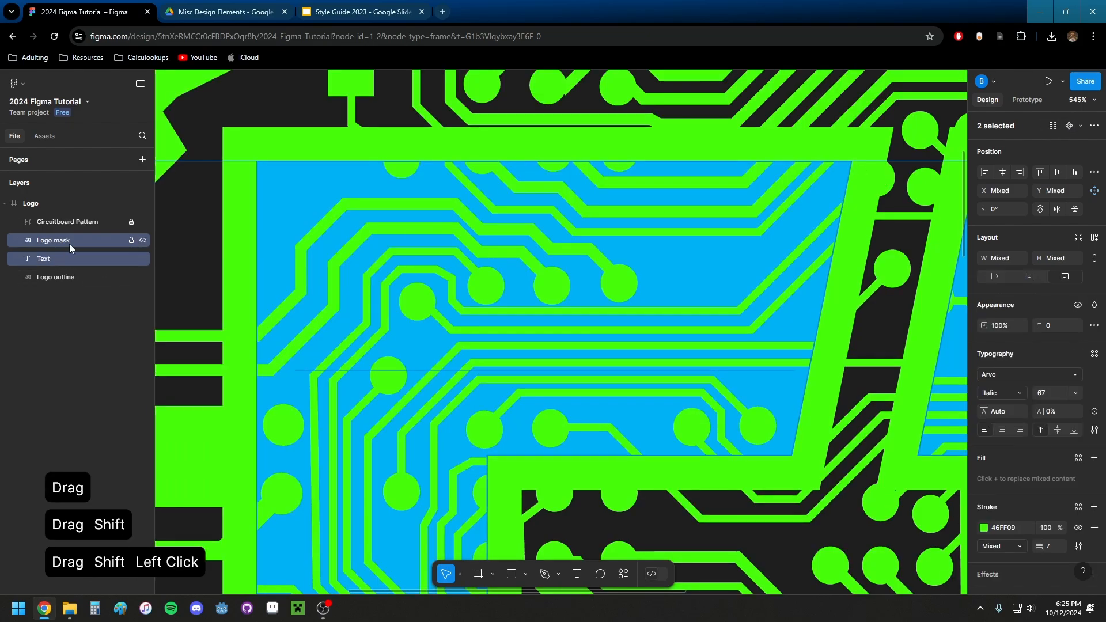
click(1094, 125)
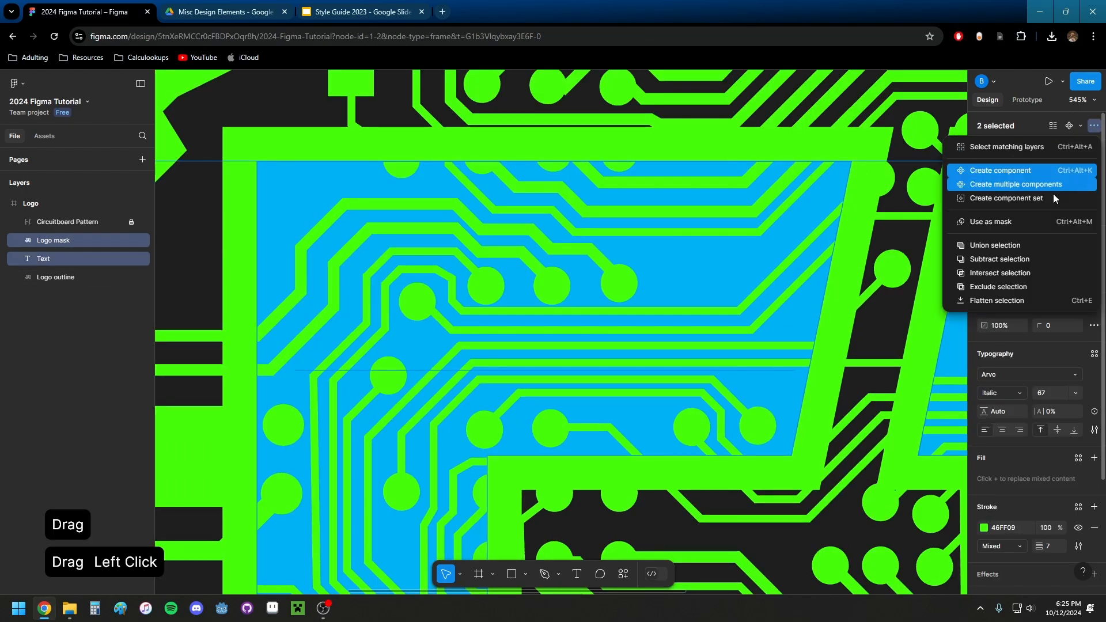
click(998, 286)
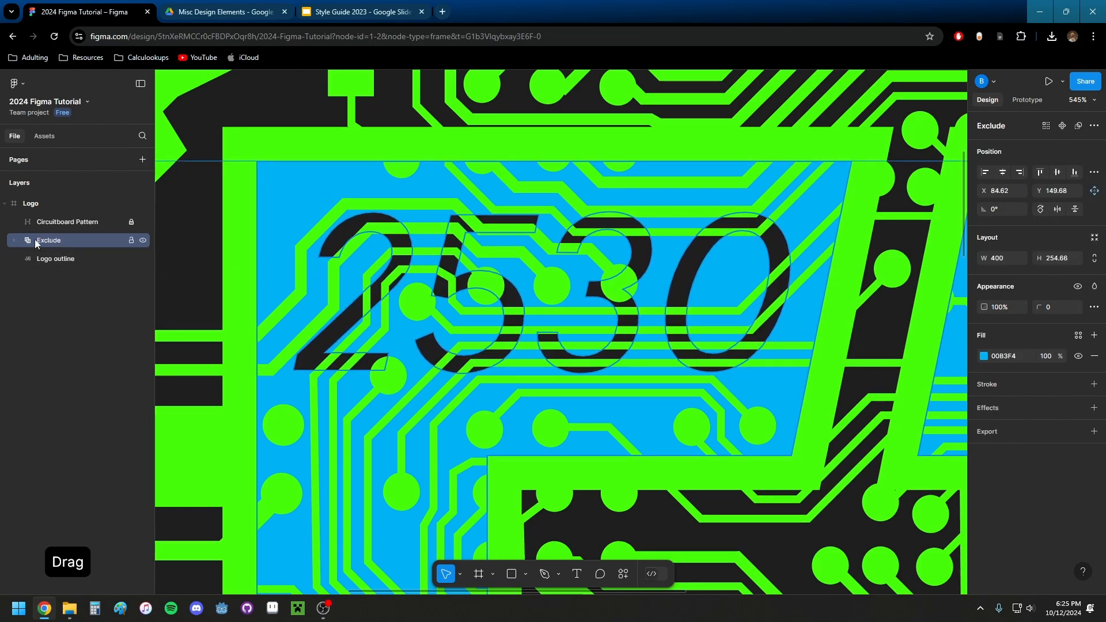
scroll(356, 257, up, 4)
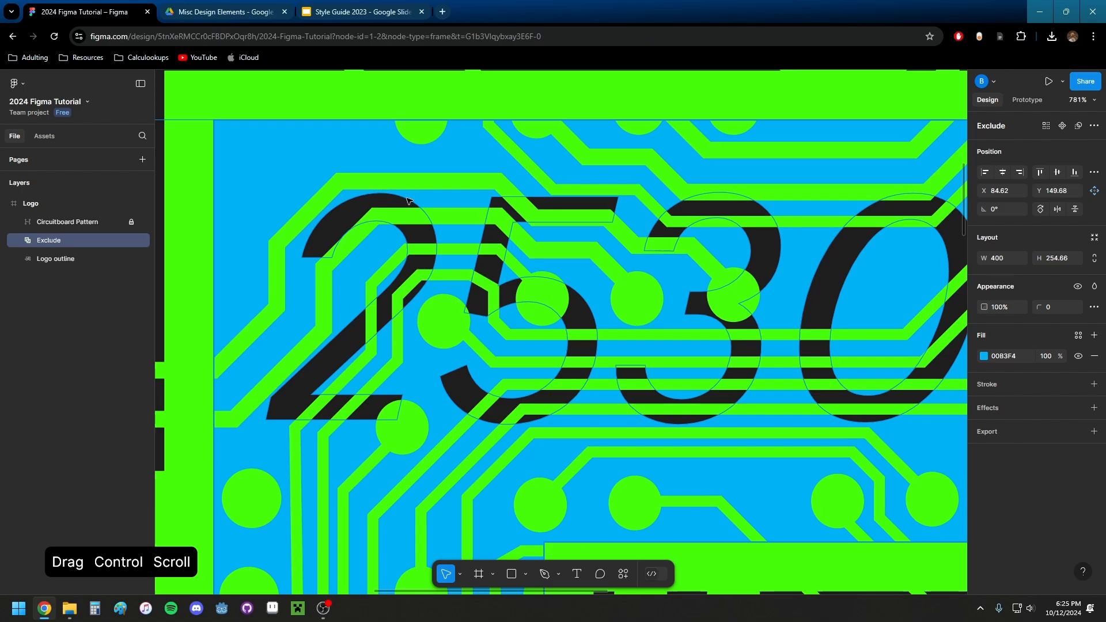
scroll(407, 199, down, 3)
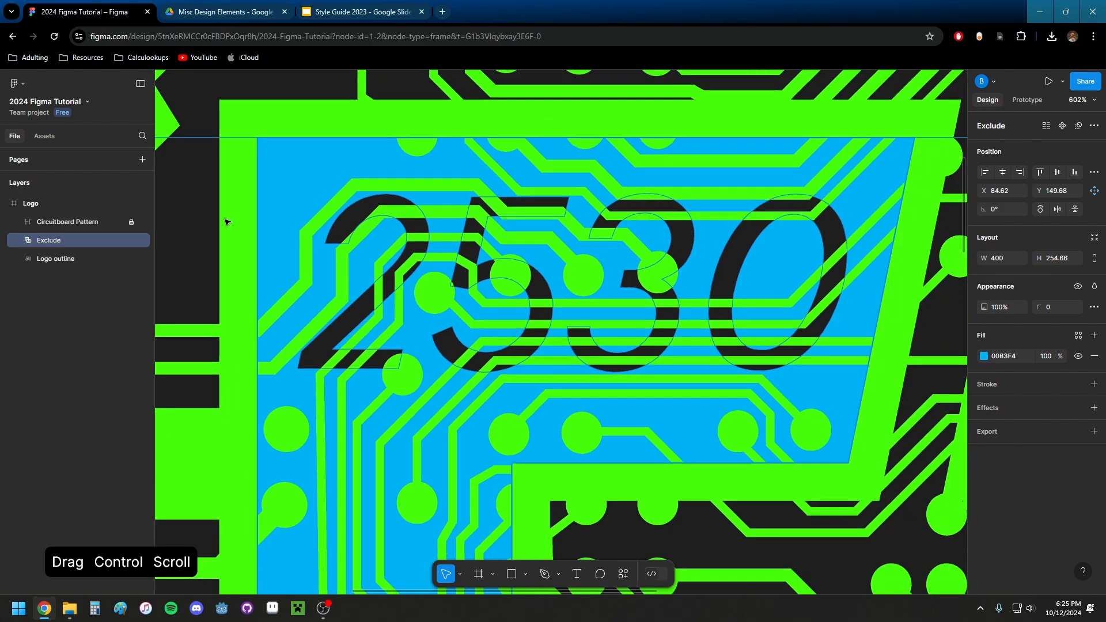
- Use the Exclude shape as the mask for the circuit board pattern and check the number cutout in the logo
click(1078, 126)
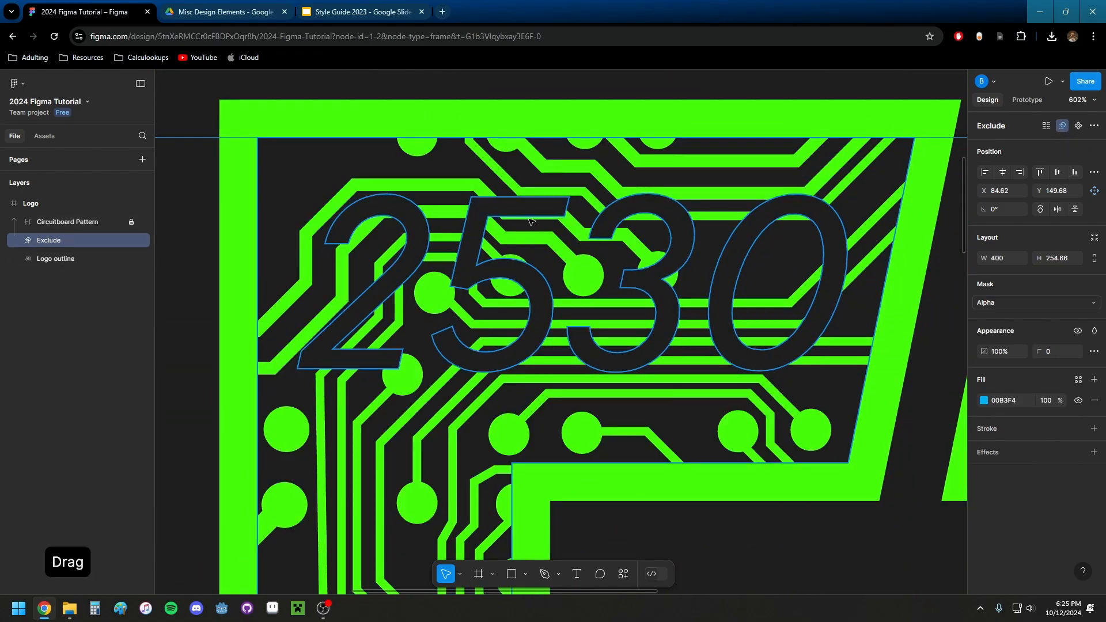
click(354, 226)
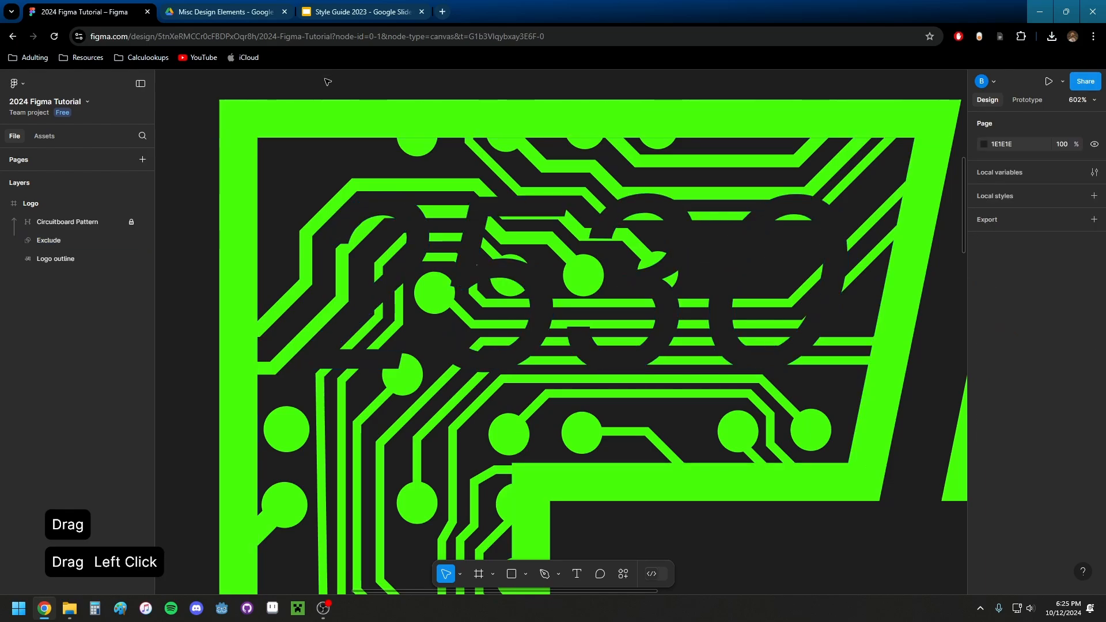
scroll(369, 230, down, 5)
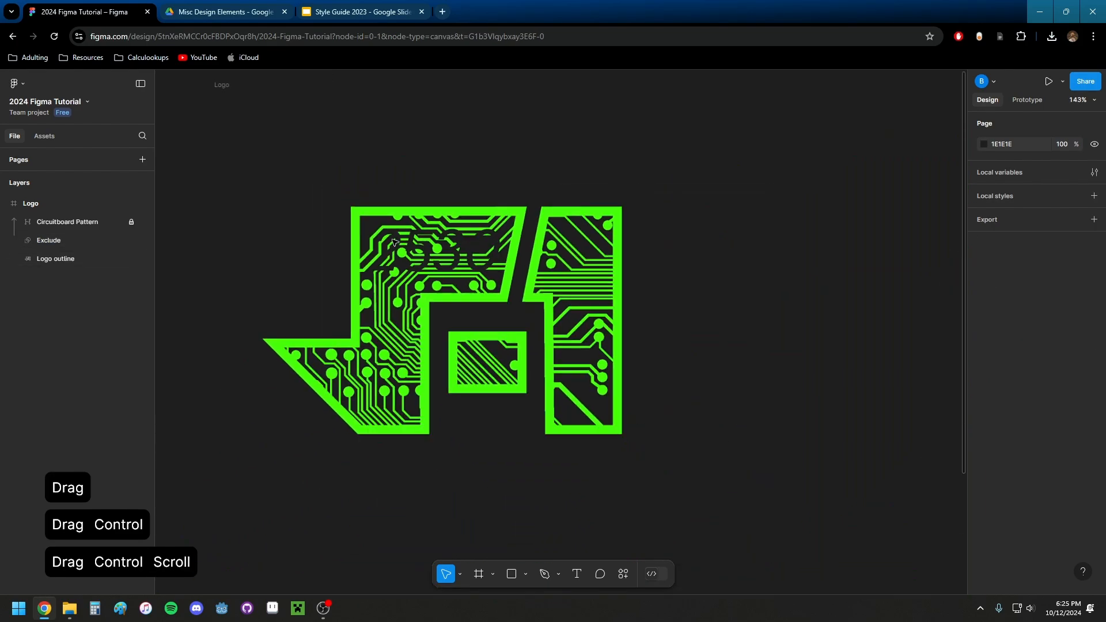
scroll(394, 242, up, 3)
scroll(394, 242, up, 2)
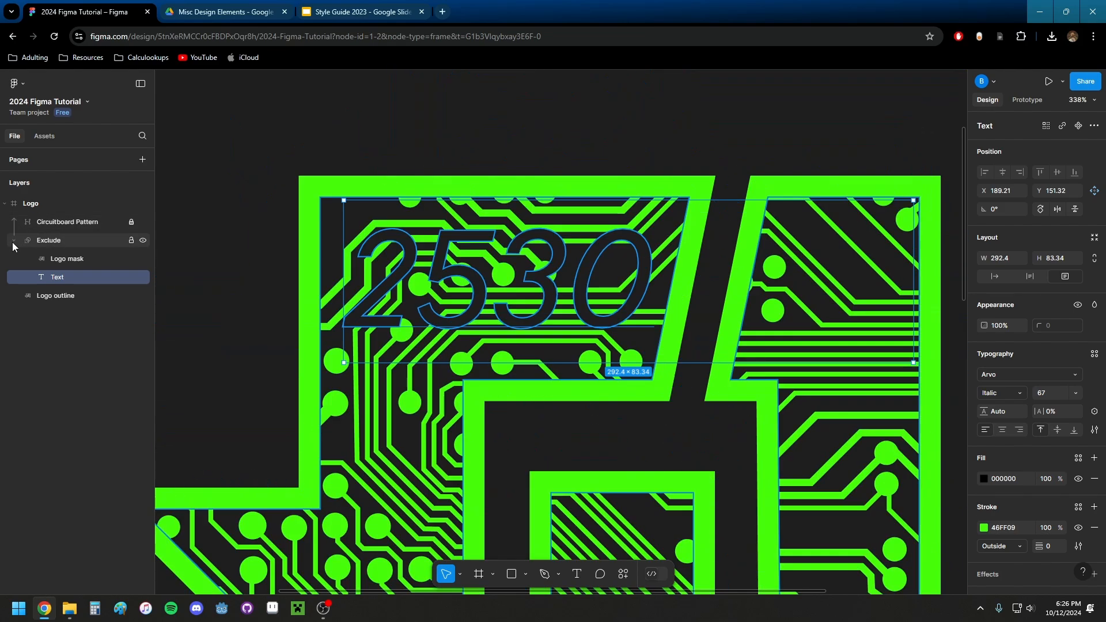
- Clear the selection and expand the Exclude group to view its Logo mask and Text layers
click(13, 240)
click(258, 135)
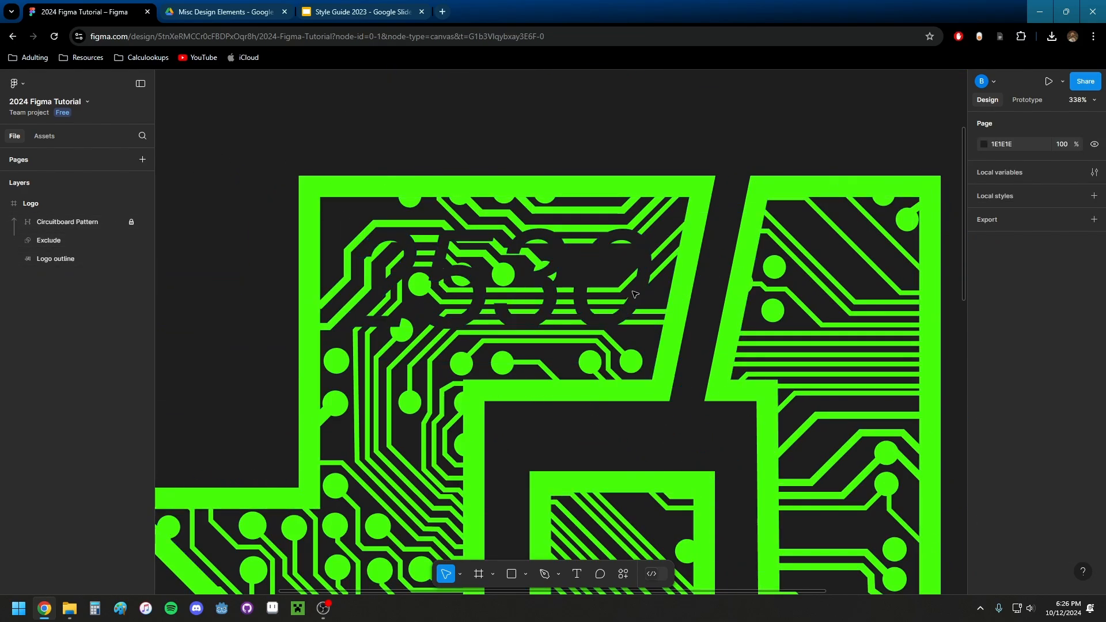
click(12, 241)
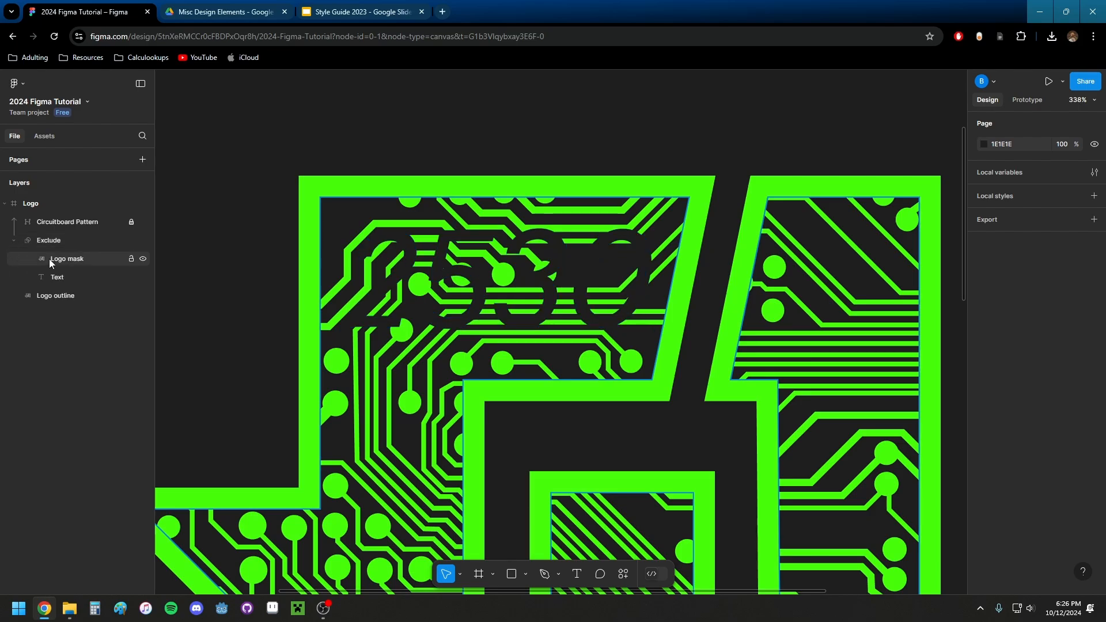
- Duplicate the 2530 text in the Exclude group, place the copy above the Circuitboard Pattern and set its stroke weight to 5
click(68, 276)
key(ctrl+d)
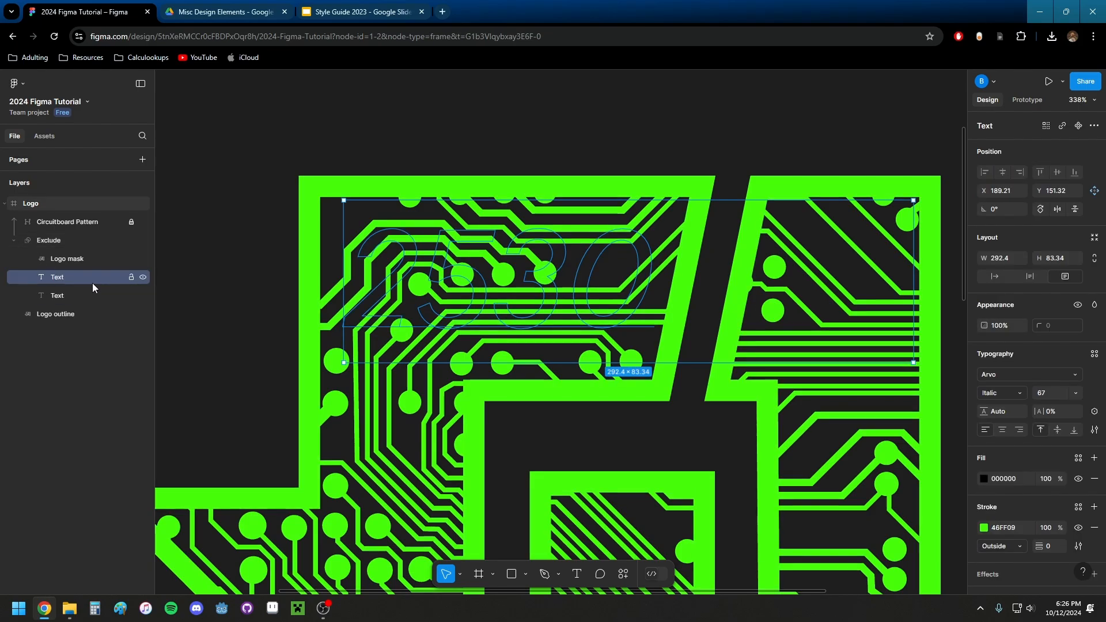
drag(71, 216, 70, 214)
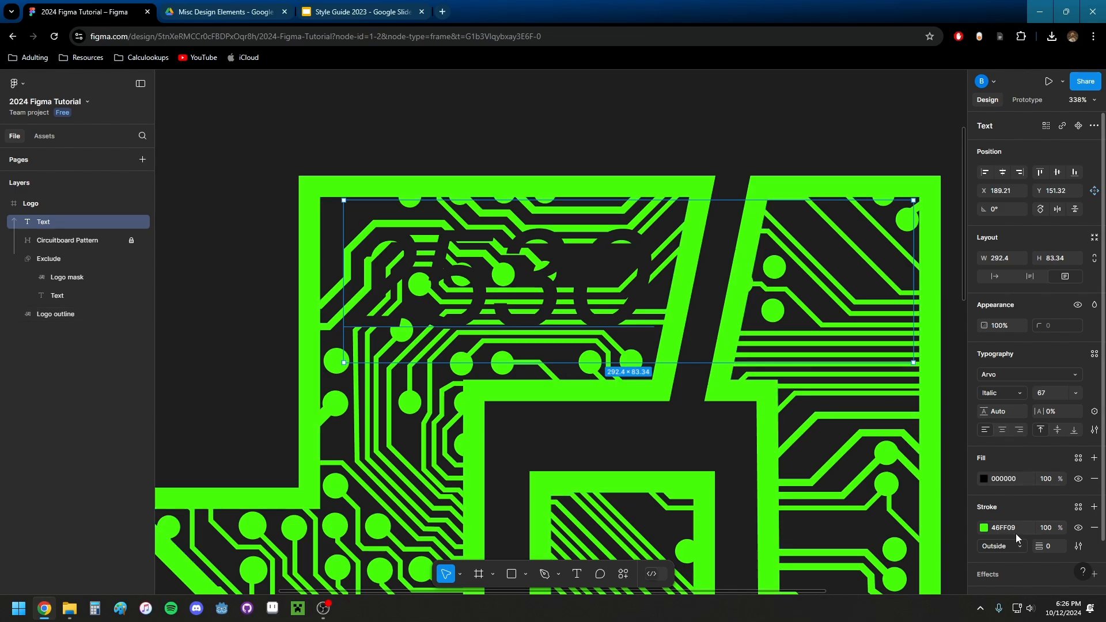
drag(1039, 546, 1046, 551)
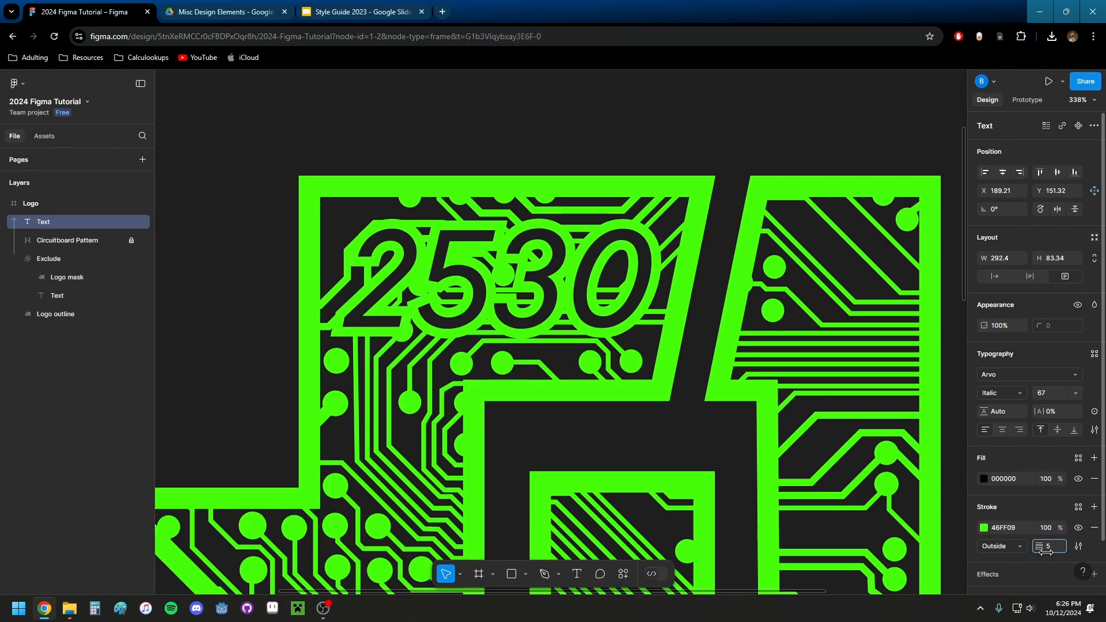
- Unlock the Circuitboard Pattern and shift it within the logo mask to about X -730, Y -386
key(shift+1)
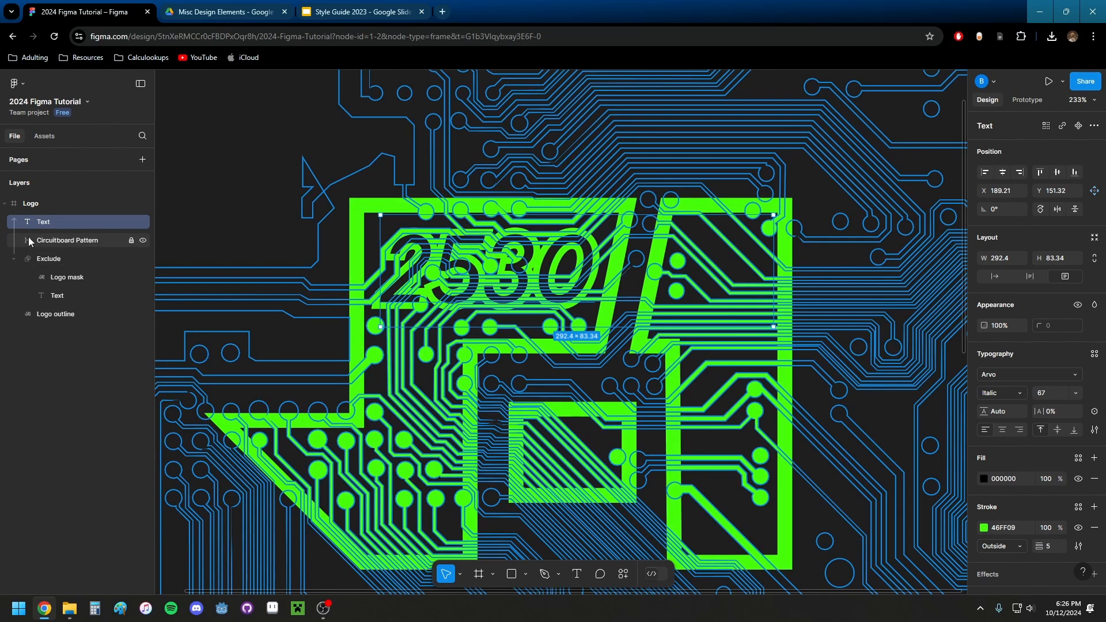
click(49, 238)
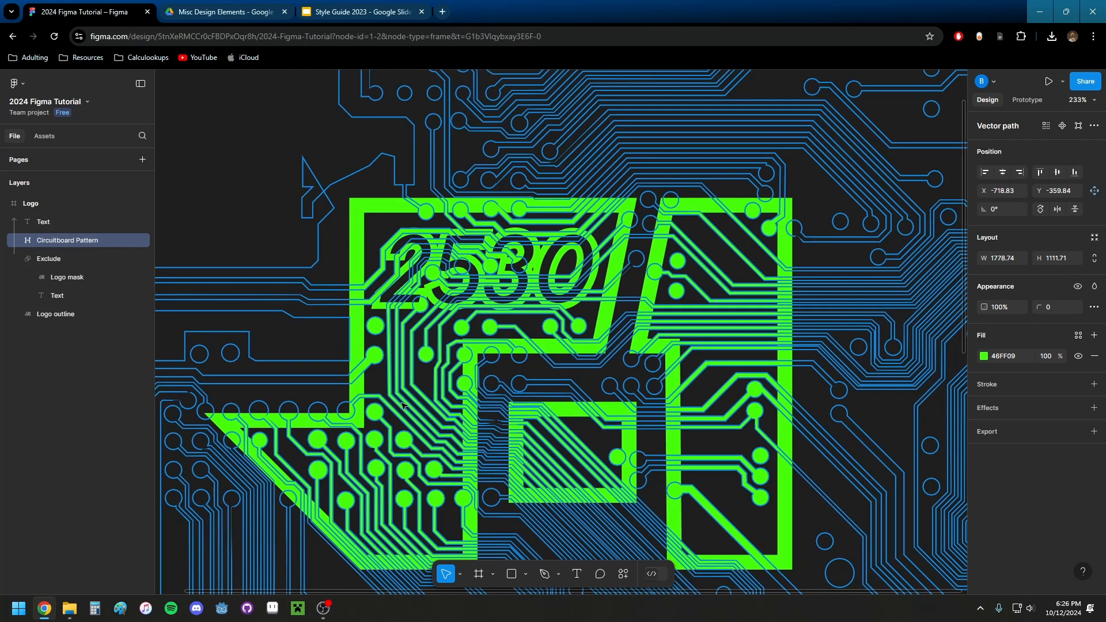
drag(404, 406, 390, 370)
- Examine the outlined 2530 numbers against the pattern up close, then collapse the Exclude group and clear the selection
click(35, 205)
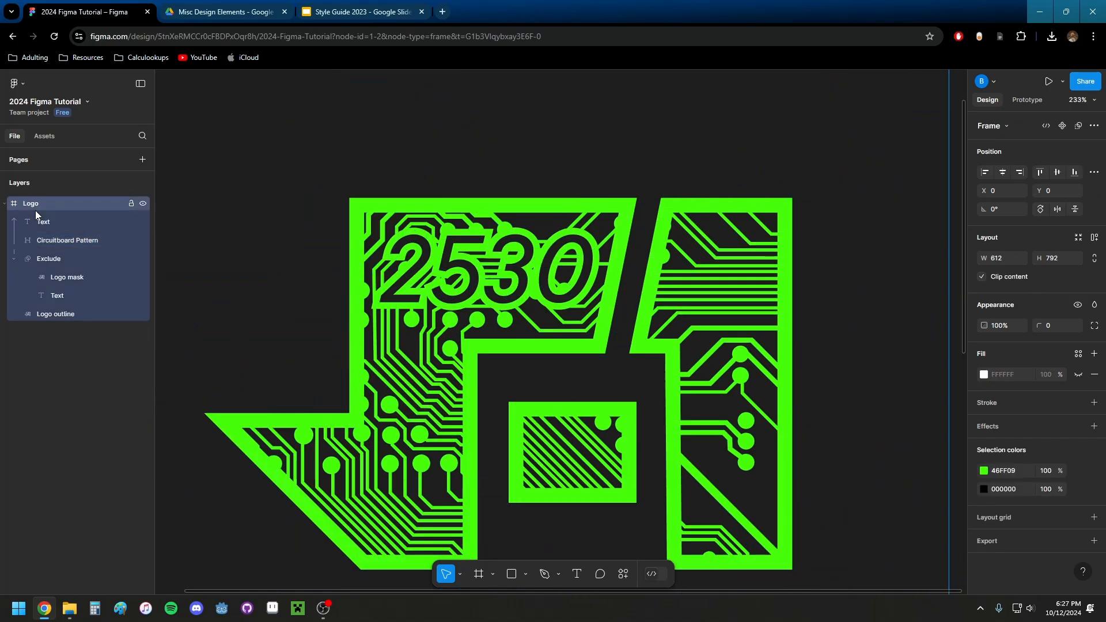
scroll(456, 258, up, 10)
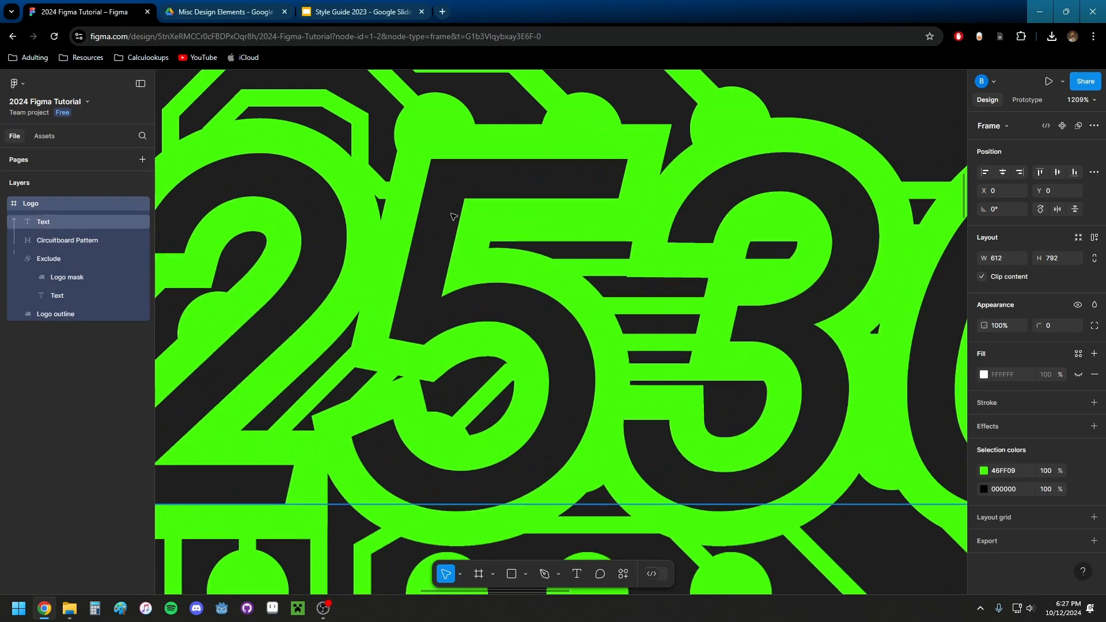
scroll(432, 303, down, 5)
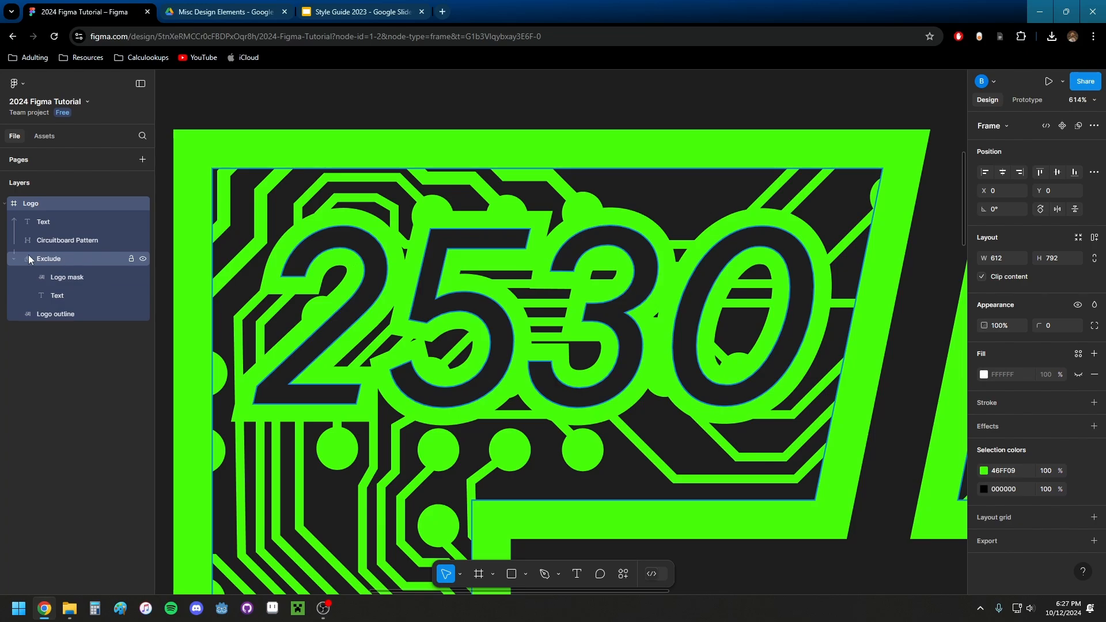
click(13, 258)
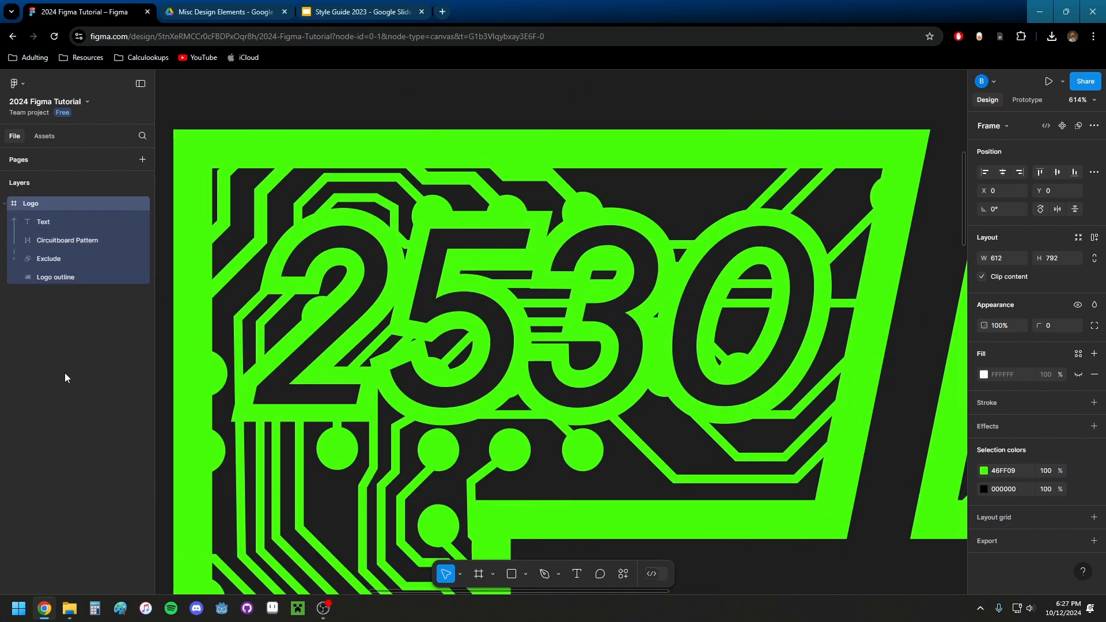
click(102, 351)
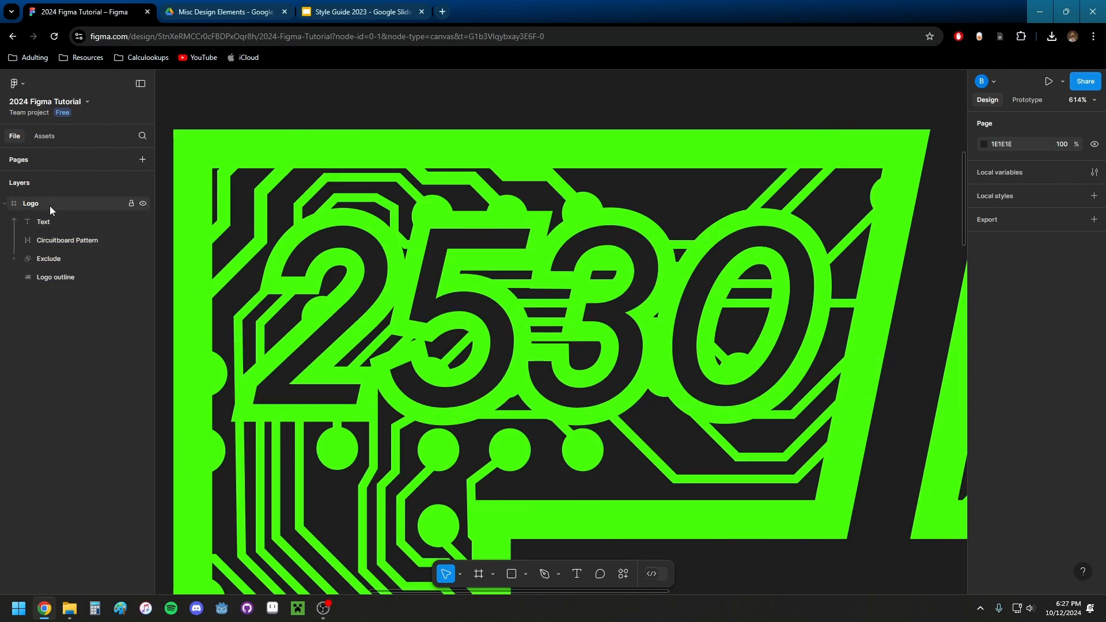
- Draw a new frame about 602 × 408 and place it beside the logo
scroll(525, 464, down, 1)
scroll(524, 464, down, 5)
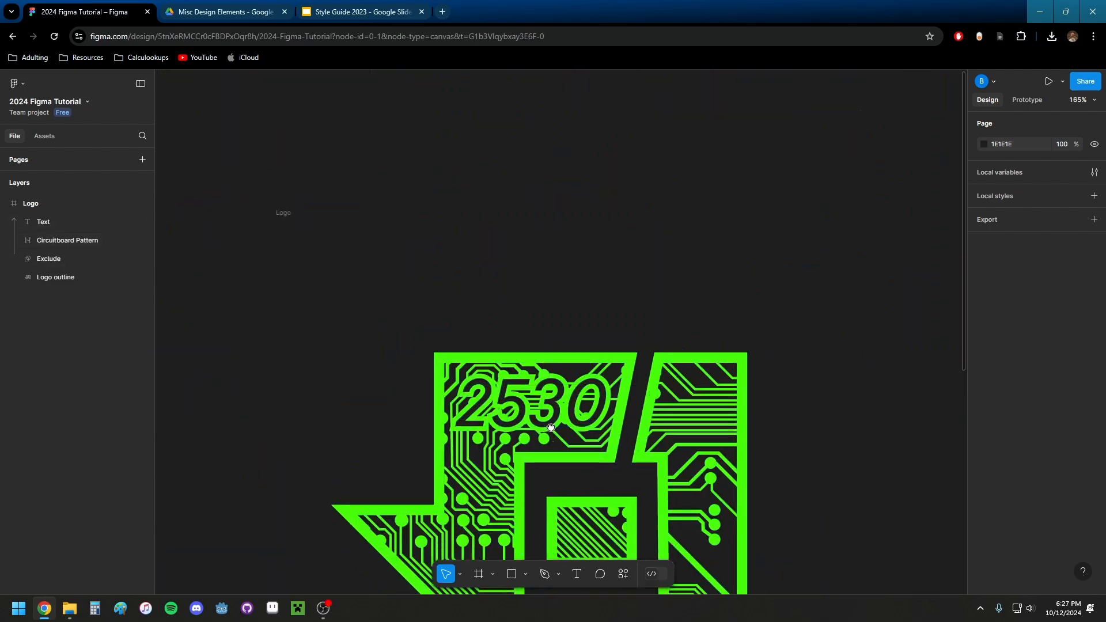
click(478, 573)
drag(207, 199, 777, 585)
scroll(551, 369, down, 3)
drag(630, 432, 180, 415)
drag(521, 441, 695, 513)
- Move the Logo frame into the new frame, at about X 50, Y -108
click(32, 222)
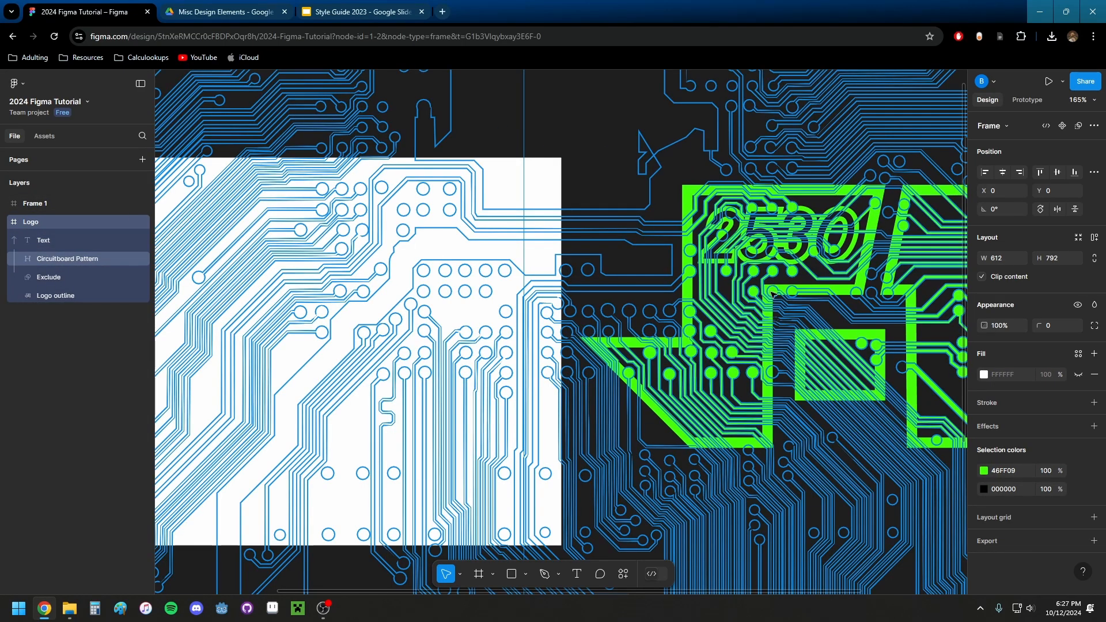
drag(772, 294, 280, 297)
drag(413, 308, 657, 326)
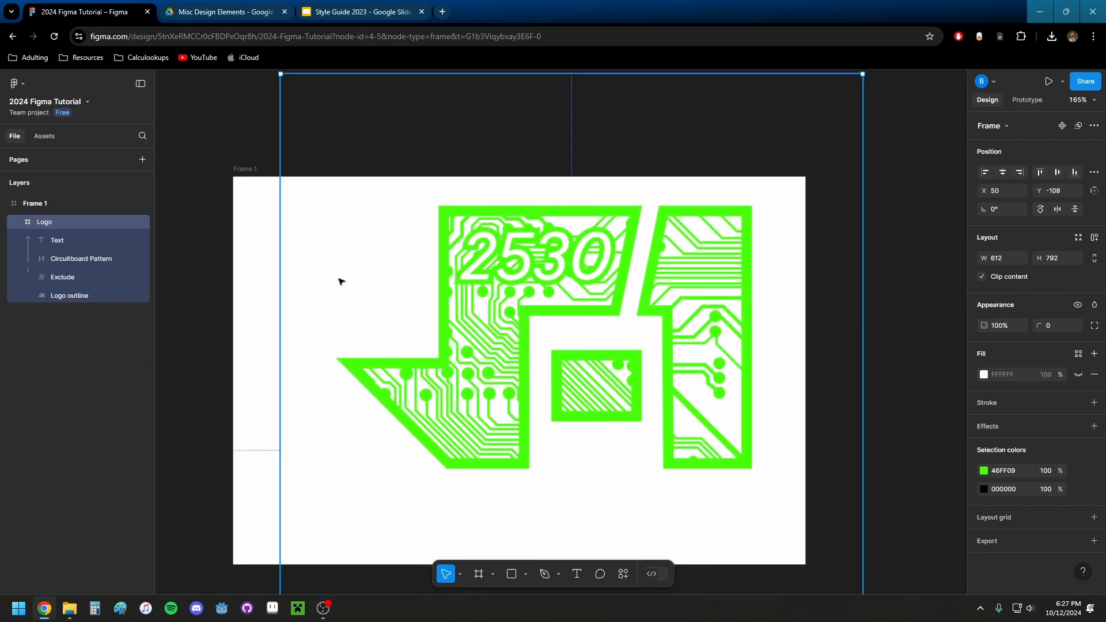
- Try different fill colours on the new frame, settling on blue 5674B4, and inspect the 2530 numbers against it
click(70, 204)
click(984, 374)
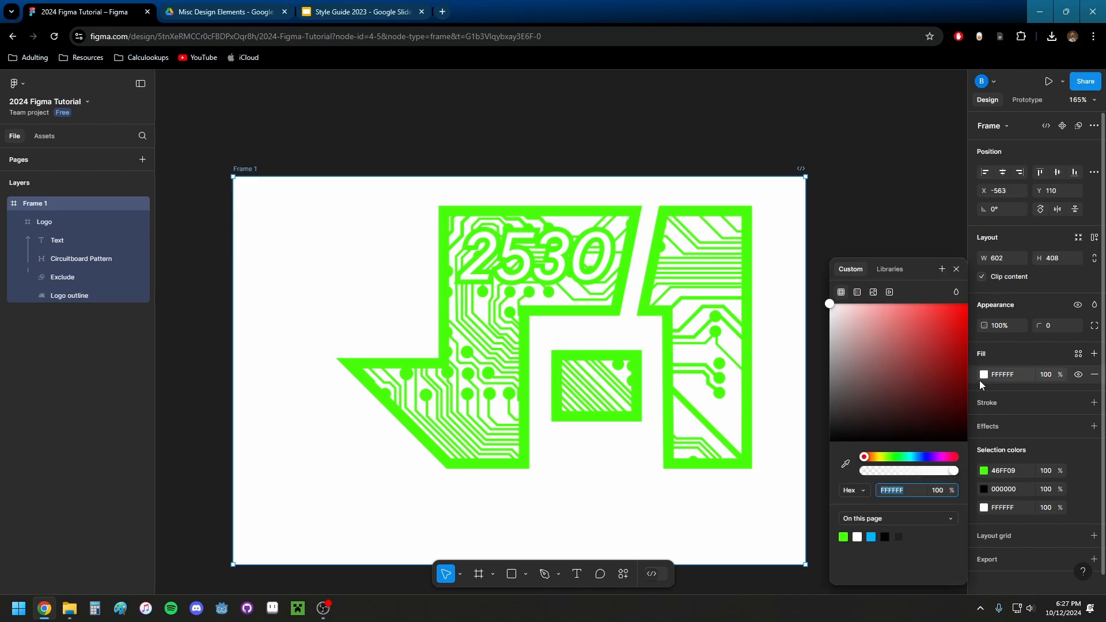
drag(945, 332, 919, 389)
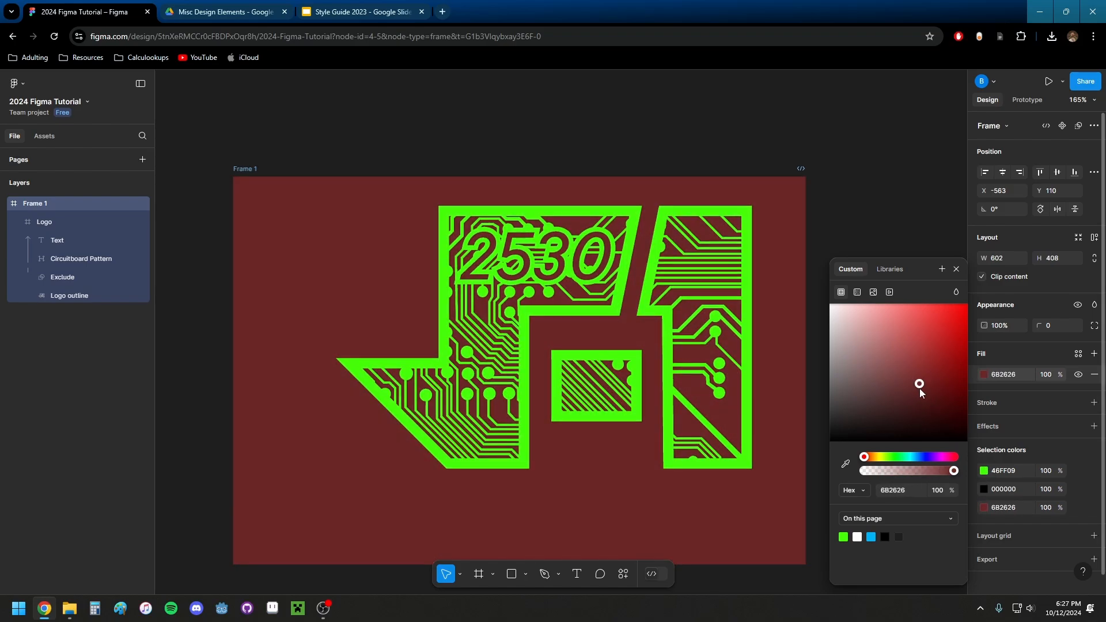
drag(890, 459, 992, 481)
drag(942, 427, 901, 346)
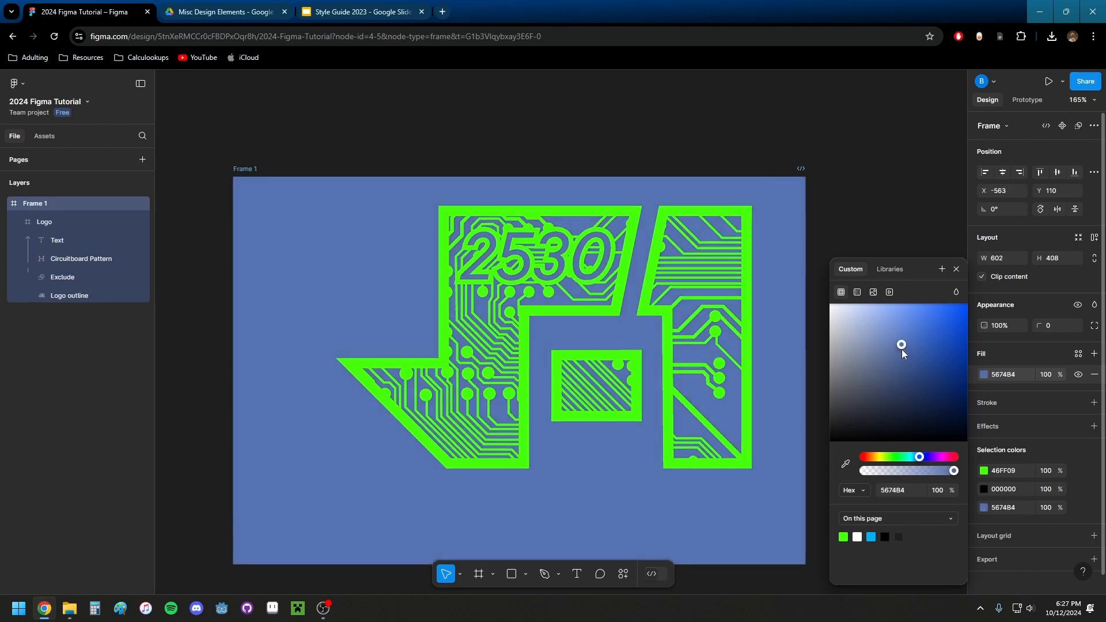
scroll(484, 224, up, 2)
scroll(484, 223, up, 3)
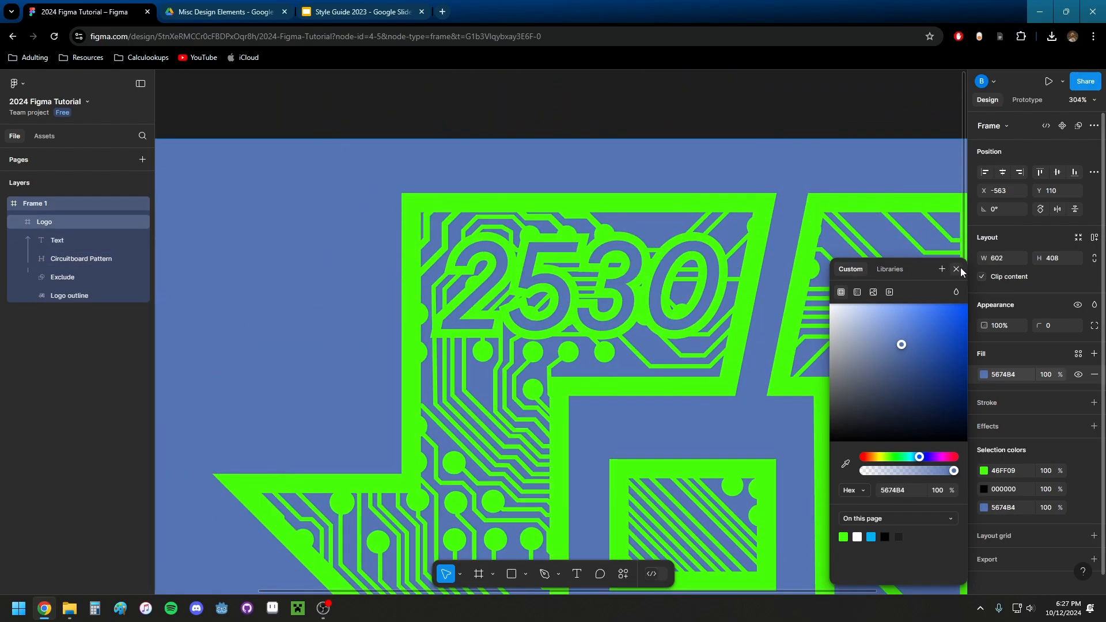
key(Escape)
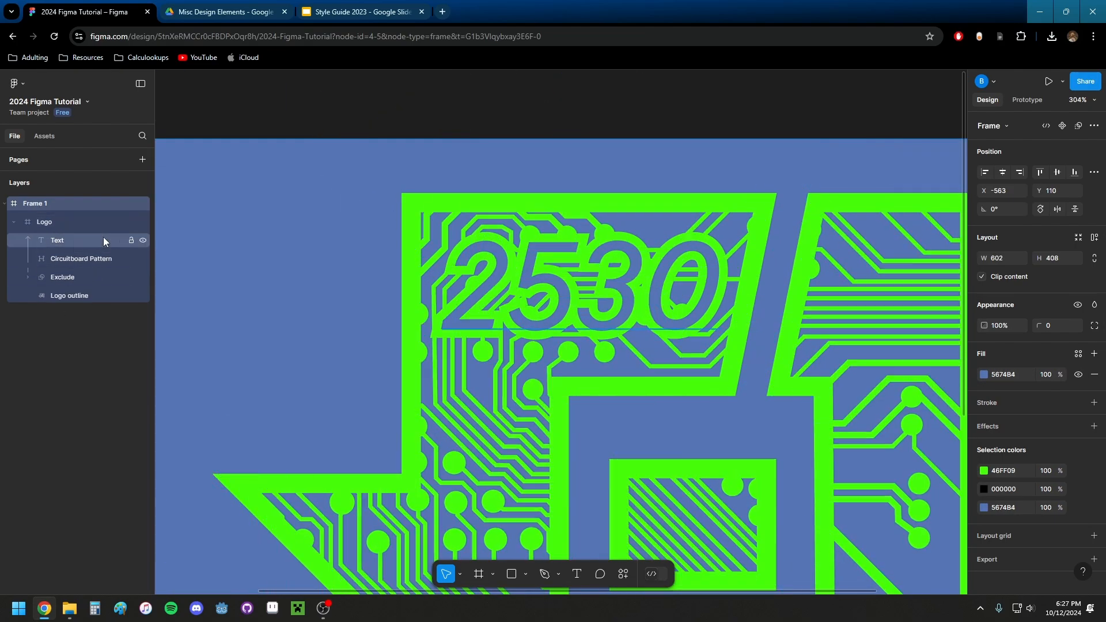
- Expand the Exclude group and replace the outlined 2530 text above the pattern with "Yo"
click(27, 277)
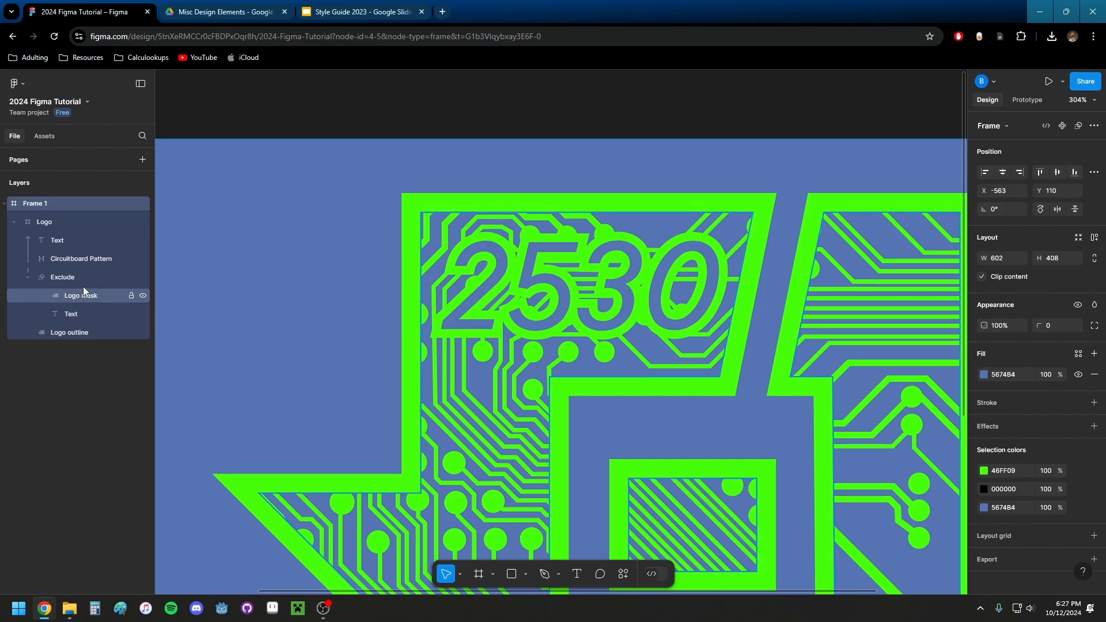
click(81, 314)
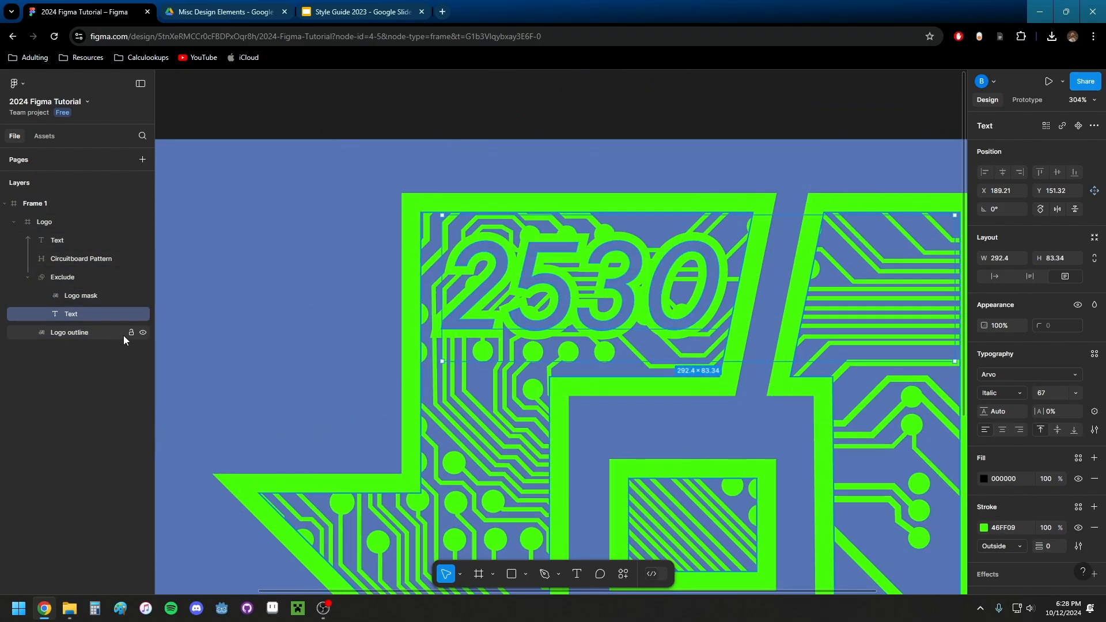
double_click(619, 285)
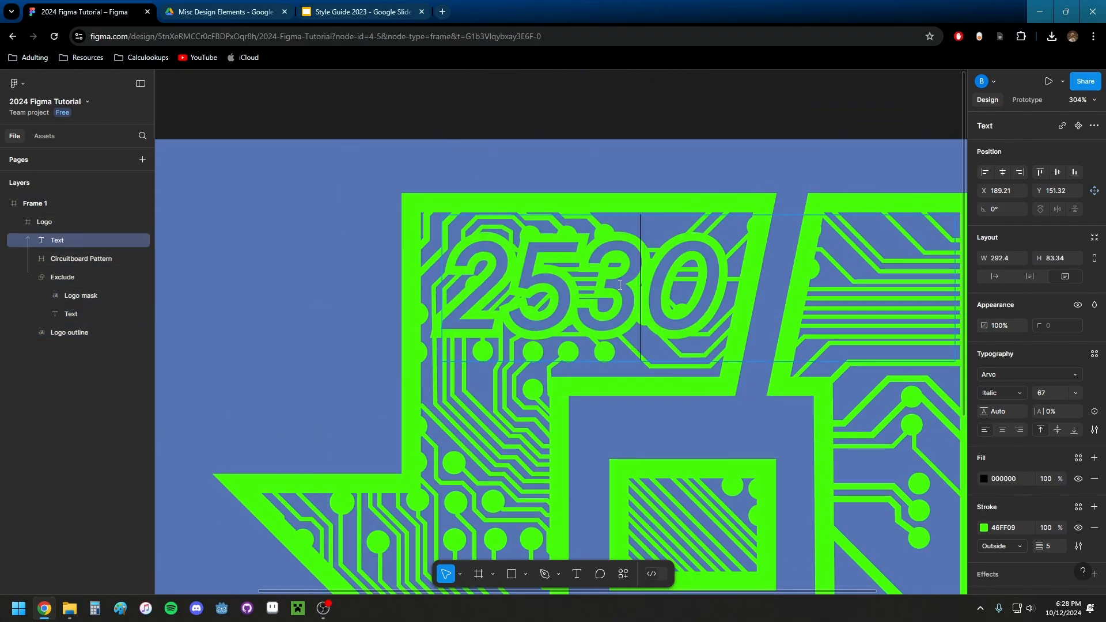
key(BackSpace)
key(BackSpace)
key(BackSpace)
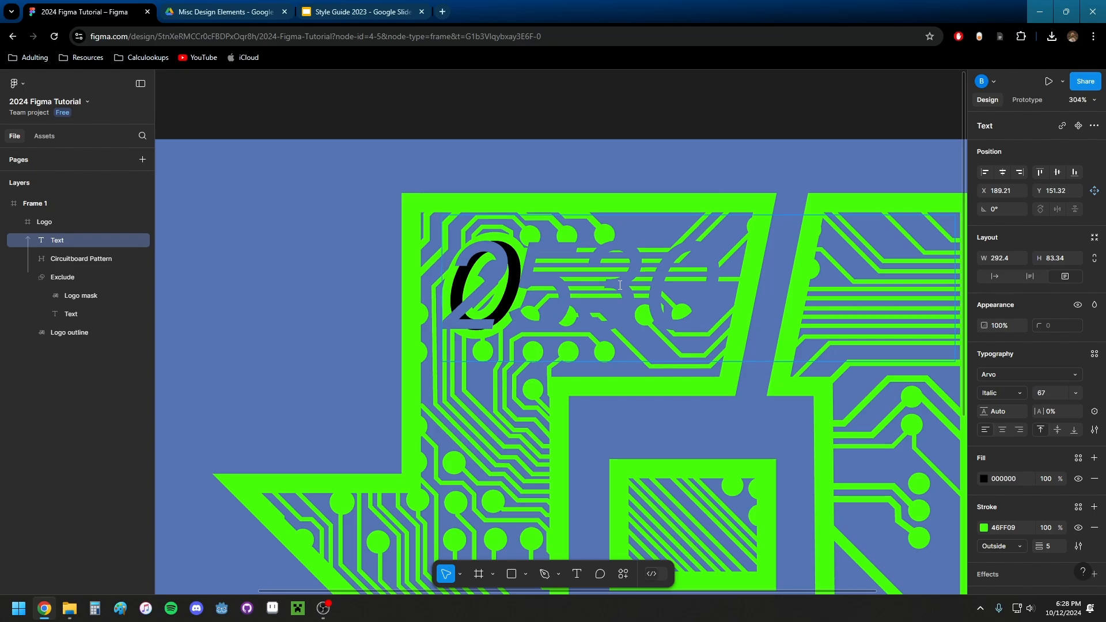
key(Delete)
text(Y)
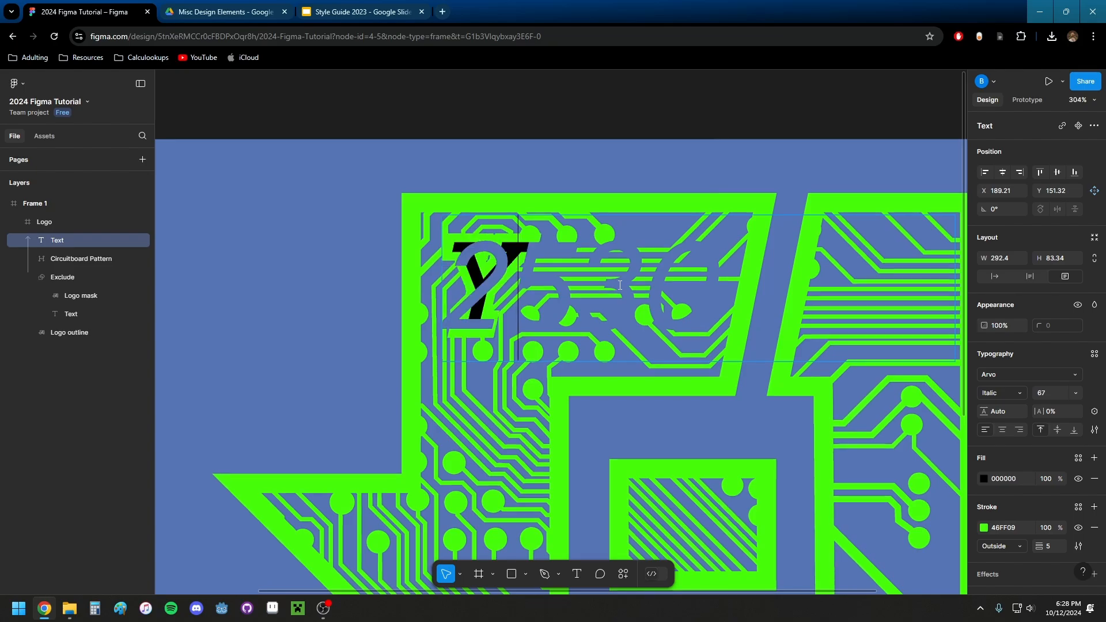
text(o)
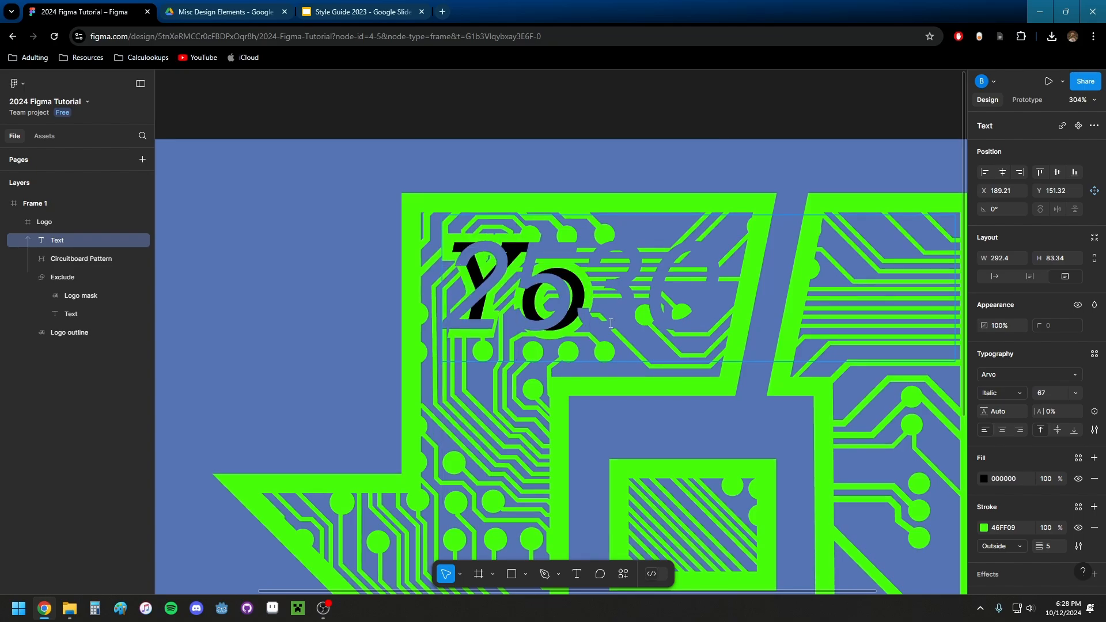
- Try to edit the 2530 text inside the Exclude group on the canvas, and lock the Circuitboard Pattern layer
double_click(77, 314)
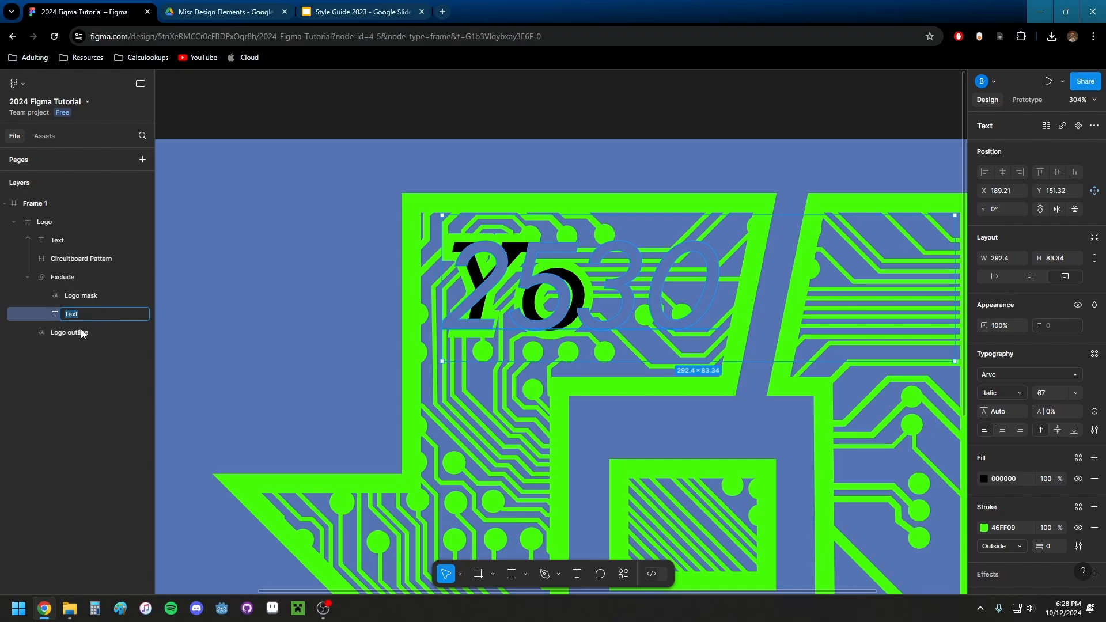
click(81, 358)
click(98, 315)
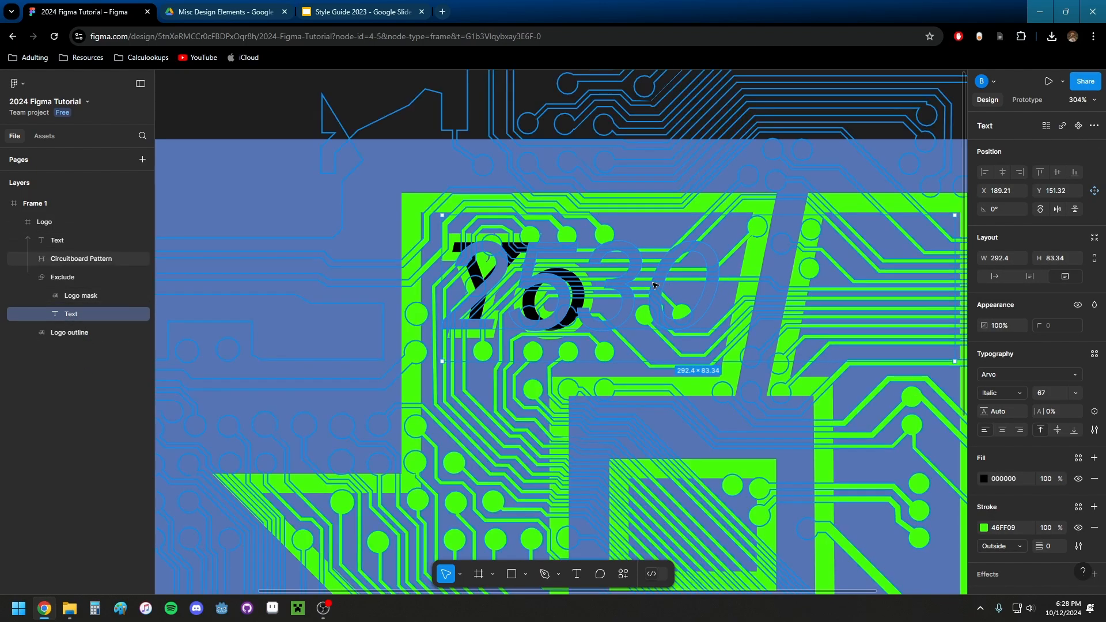
double_click(664, 285)
key(Escape)
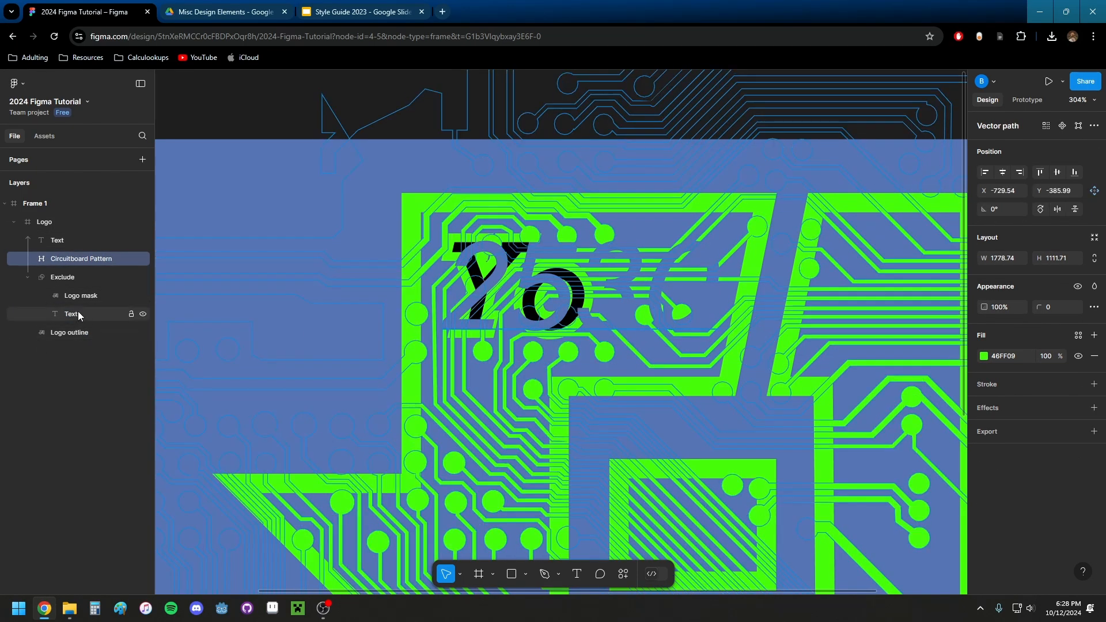
click(131, 258)
click(77, 316)
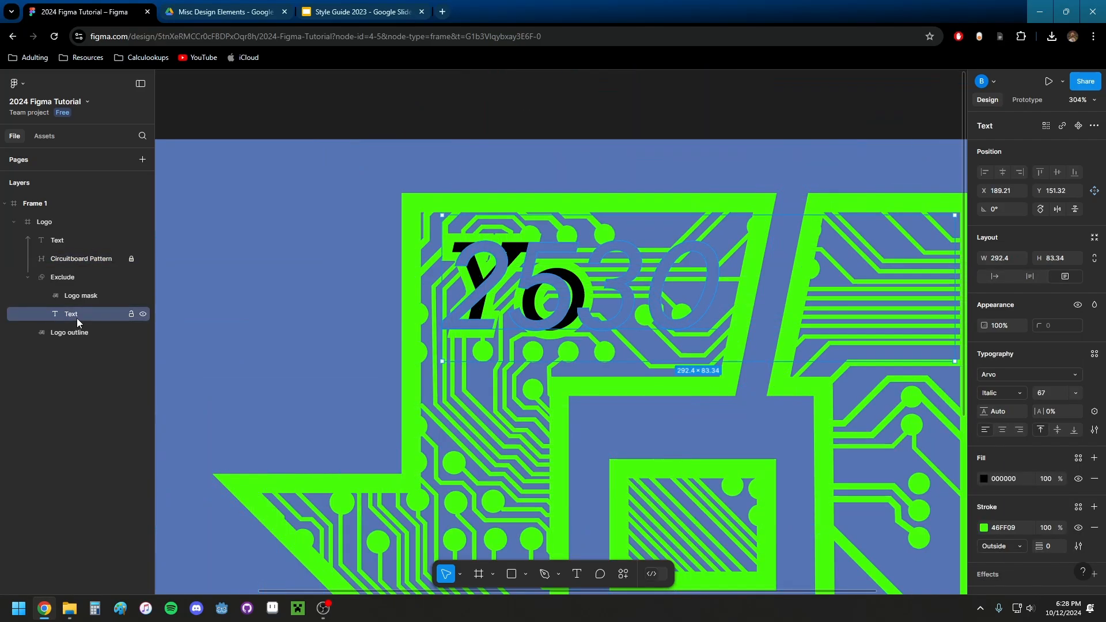
double_click(655, 300)
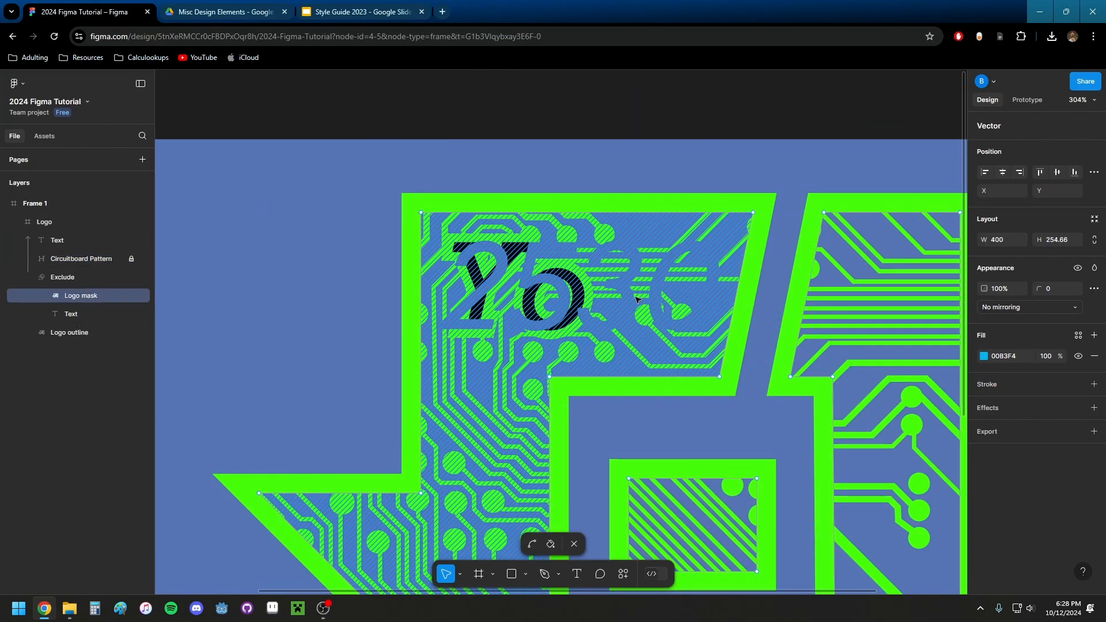
- Lock the upper Text, Logo mask and Logo outline layers, and replace the Exclude group's text with "Yo"
click(84, 316)
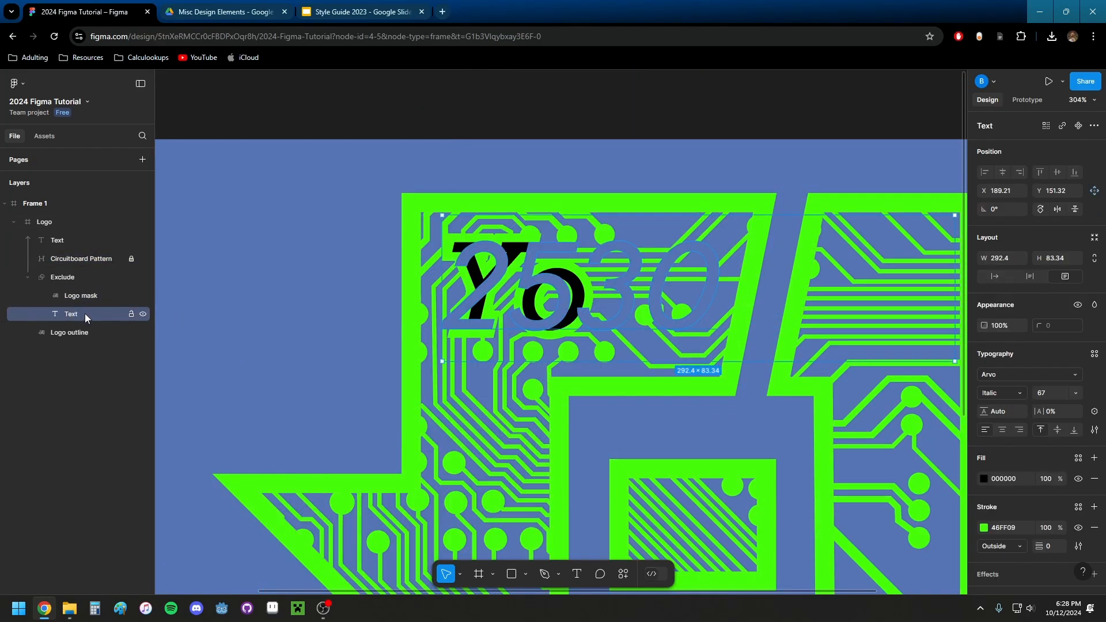
key(BackSpace)
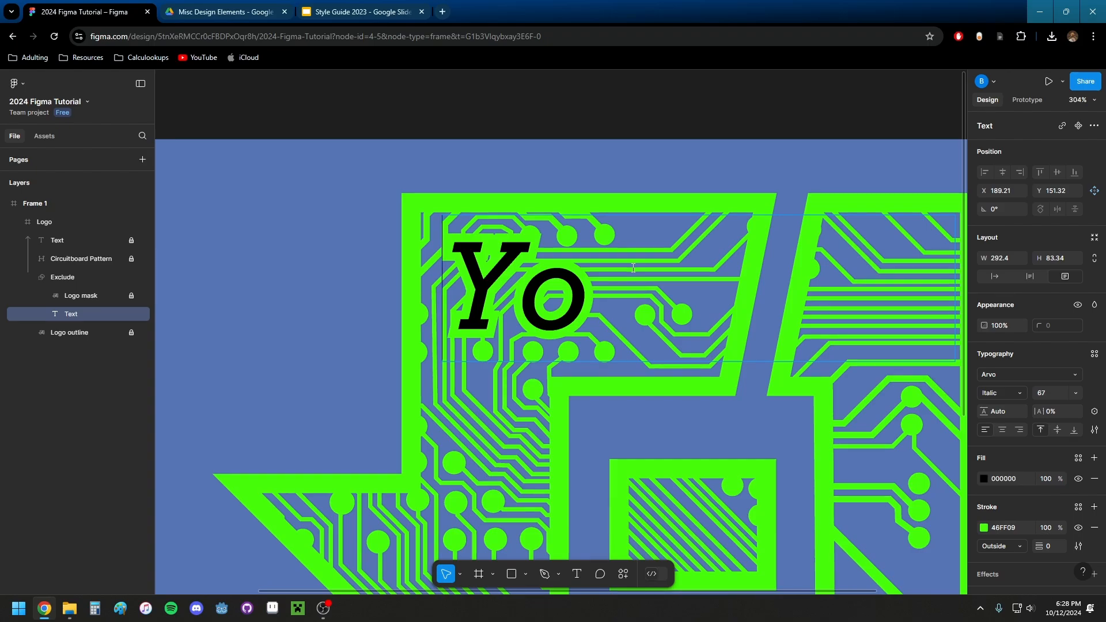
key(shift+Right)
key(Right)
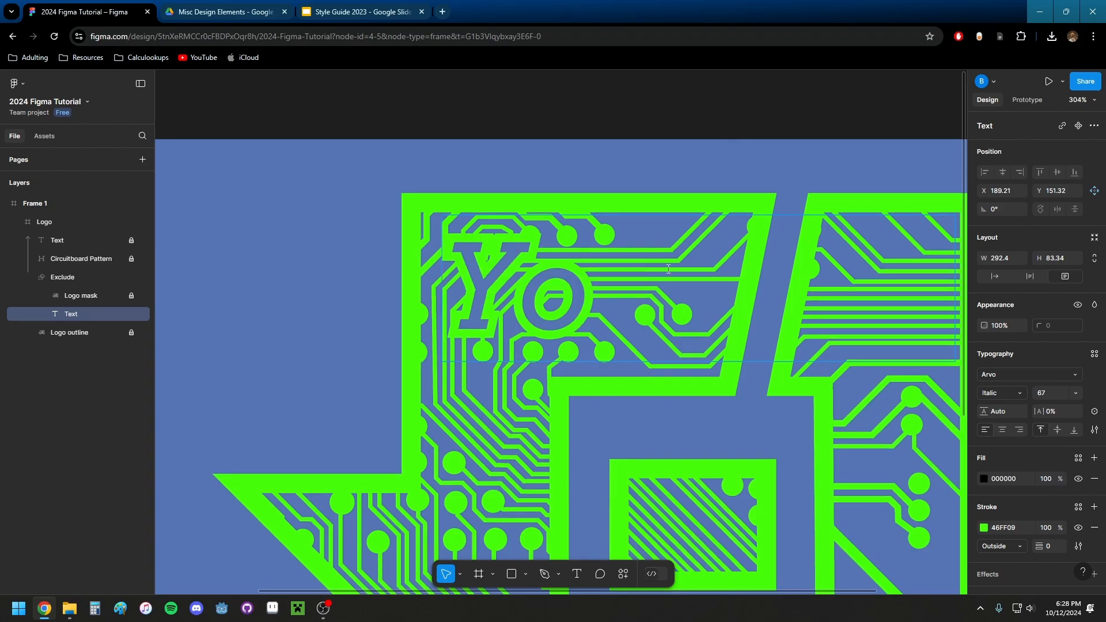
key(Escape)
- Shift the Exclude group's "Yo" cutout to the right along the pattern and delete the separate outline text above it
scroll(587, 409, right, 2)
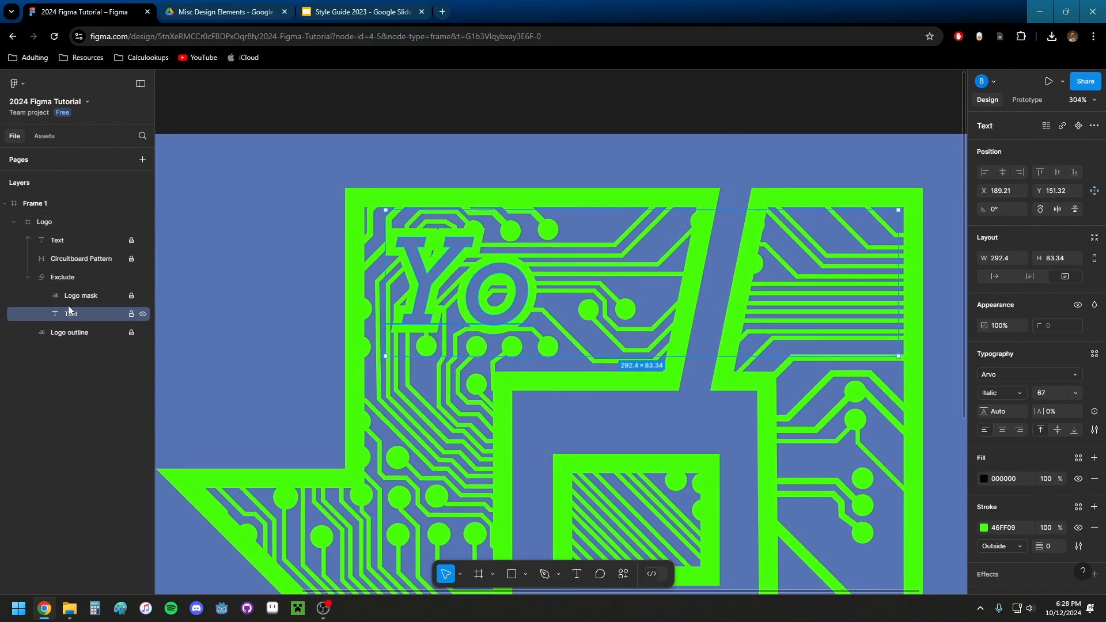
drag(461, 253, 531, 260)
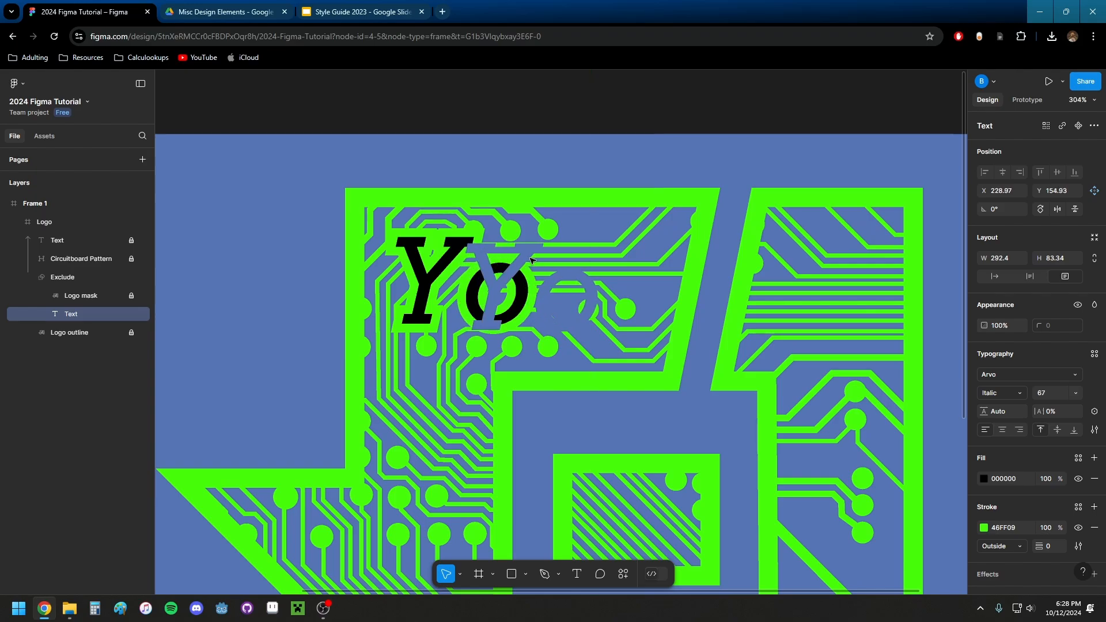
click(73, 238)
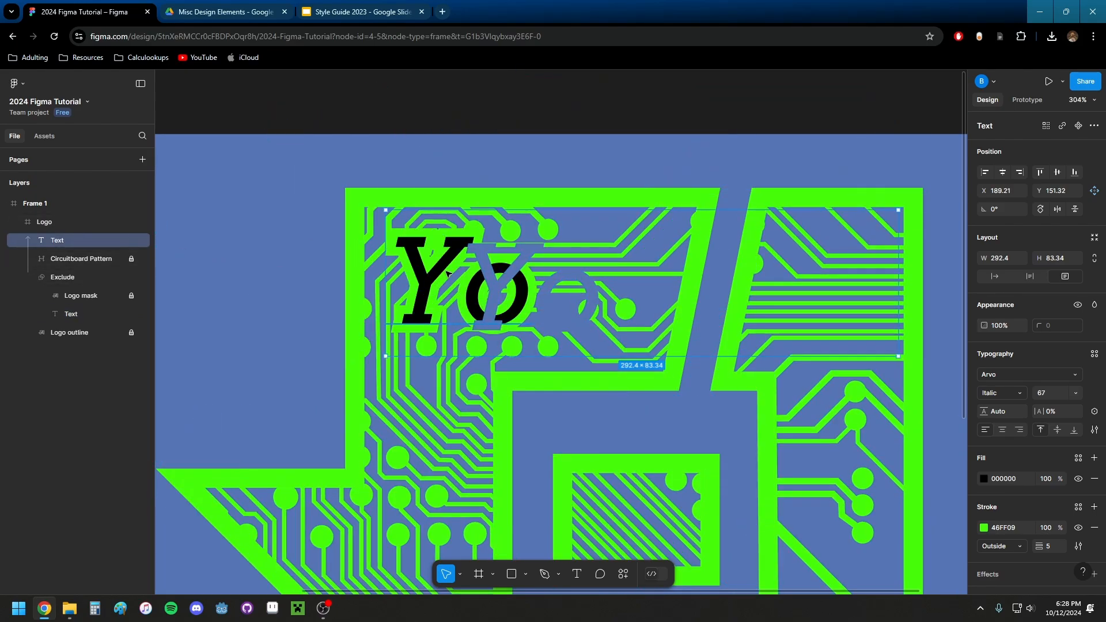
mouse_move(448, 274)
mouse_down()
mouse_move(504, 279)
mouse_move(465, 283)
mouse_up()
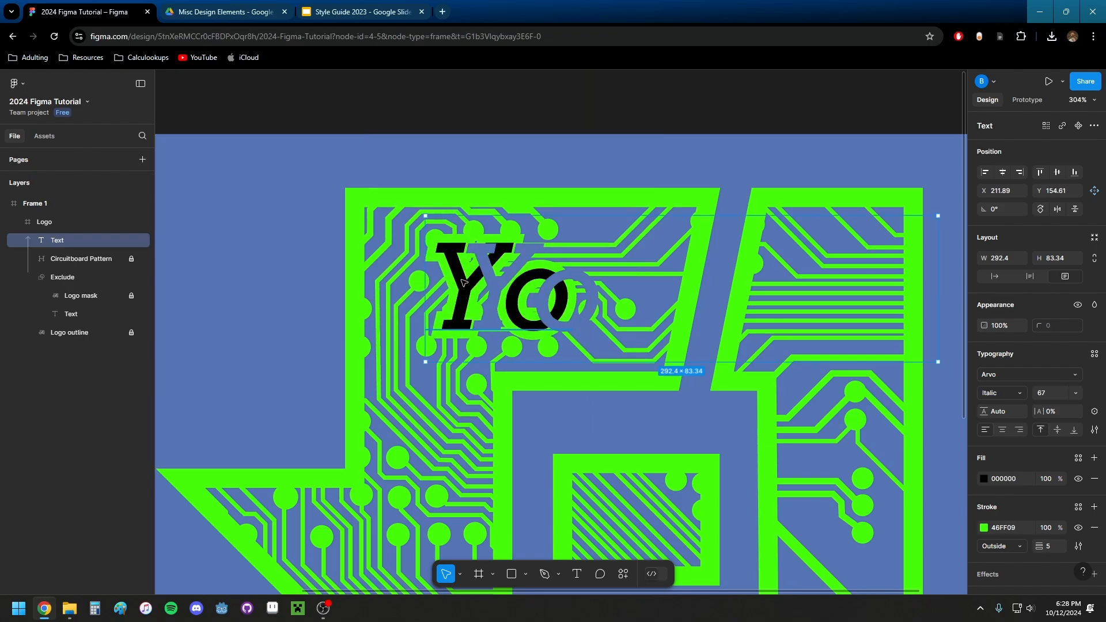
key(Delete)
- Duplicate the Exclude group's text, move the copy above the Logo group, and give it no fill with an outside stroke of 7
click(81, 297)
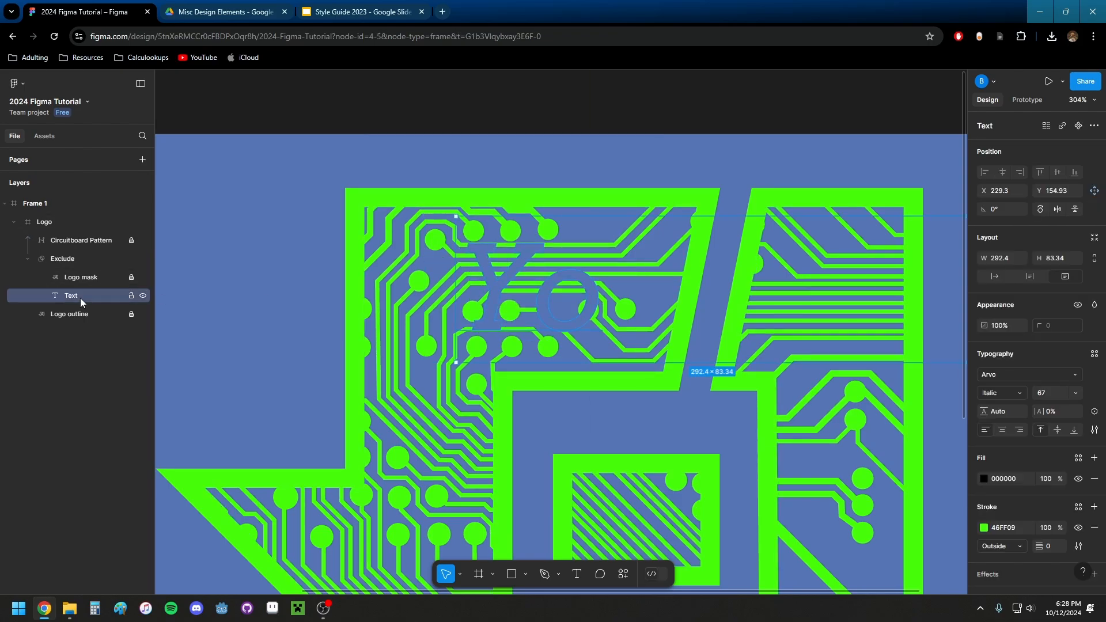
key(ctrl+d)
drag(91, 315, 72, 215)
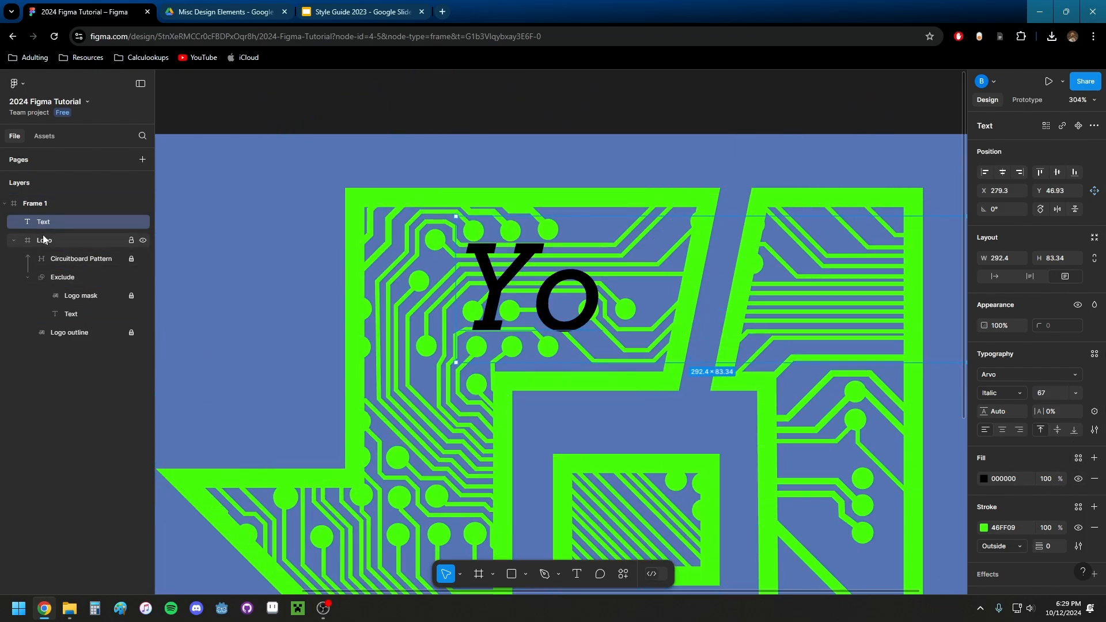
click(1094, 479)
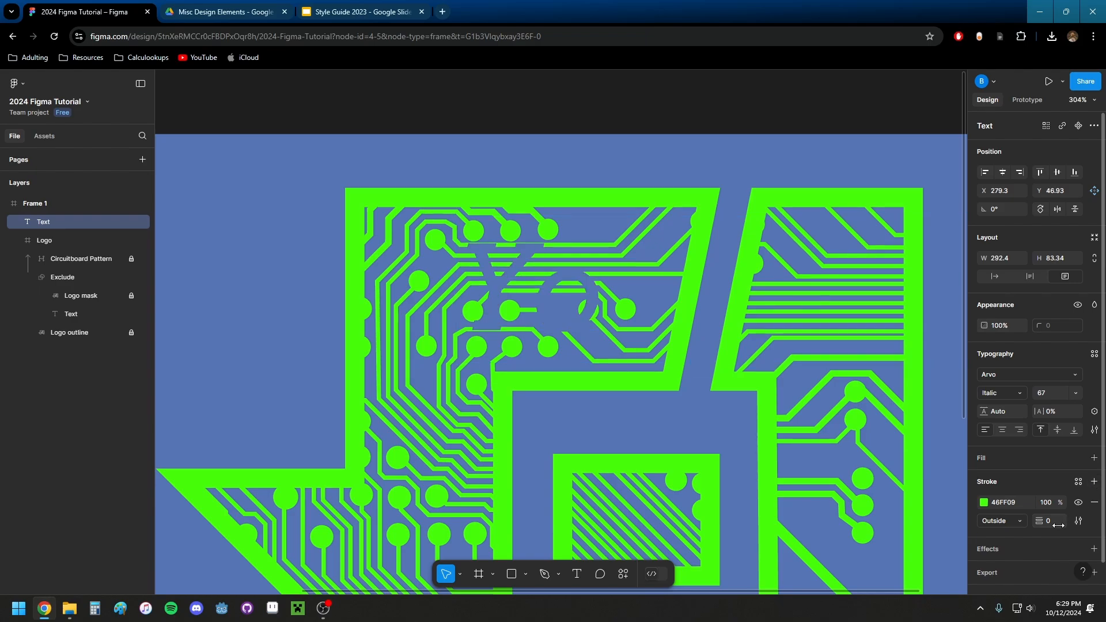
drag(1041, 522, 1048, 521)
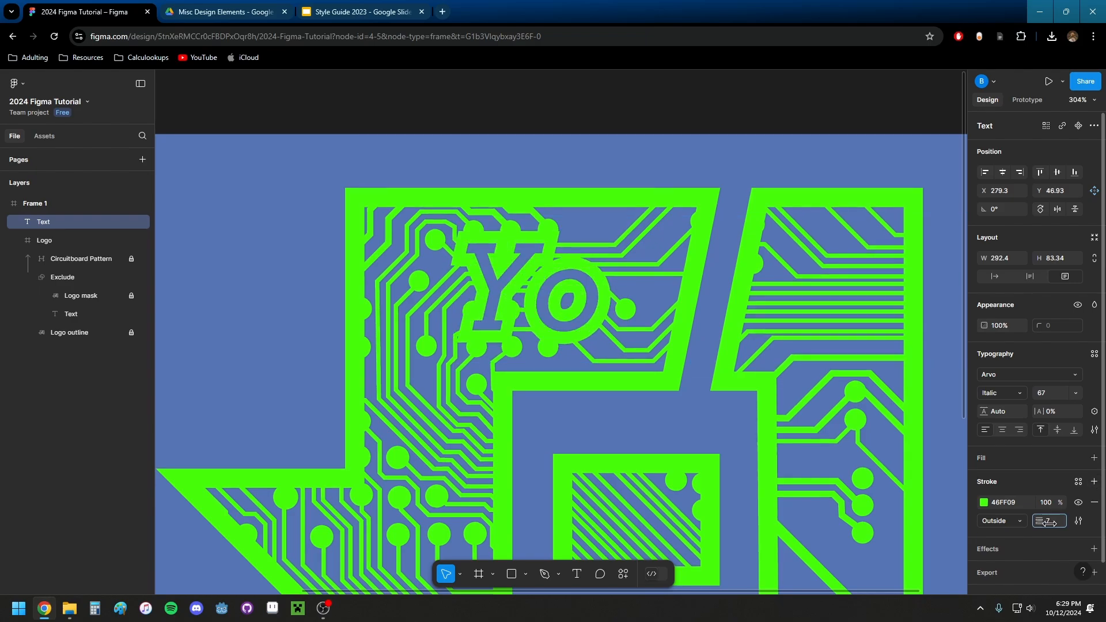
- Collapse the Logo group and move it together with the outlined text closer to the centre of Frame 1
key(shift+1)
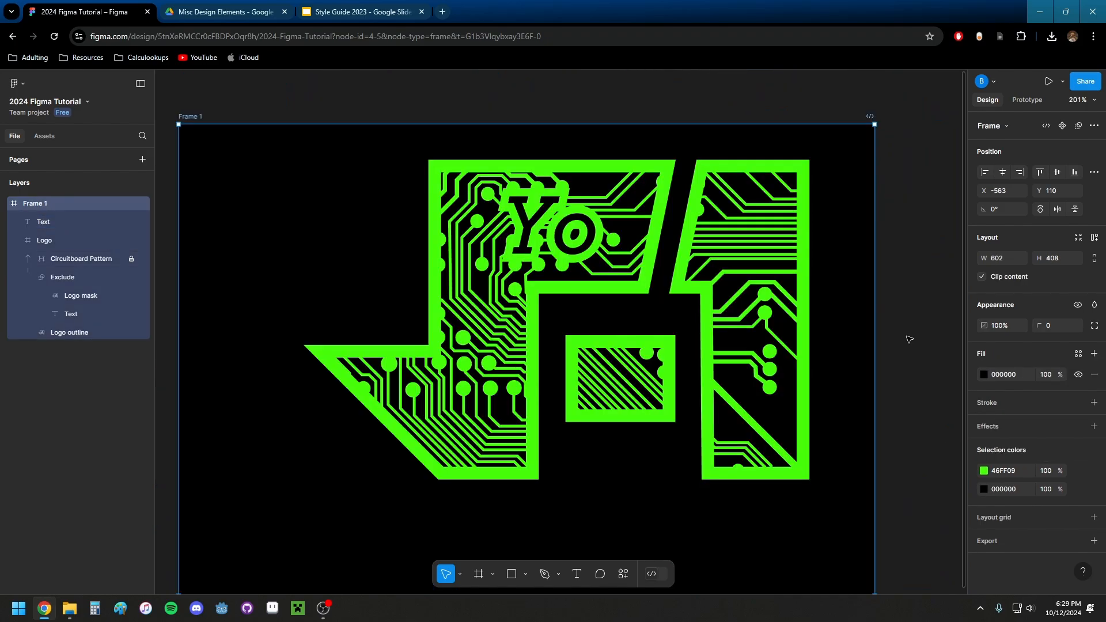
key(shift+1)
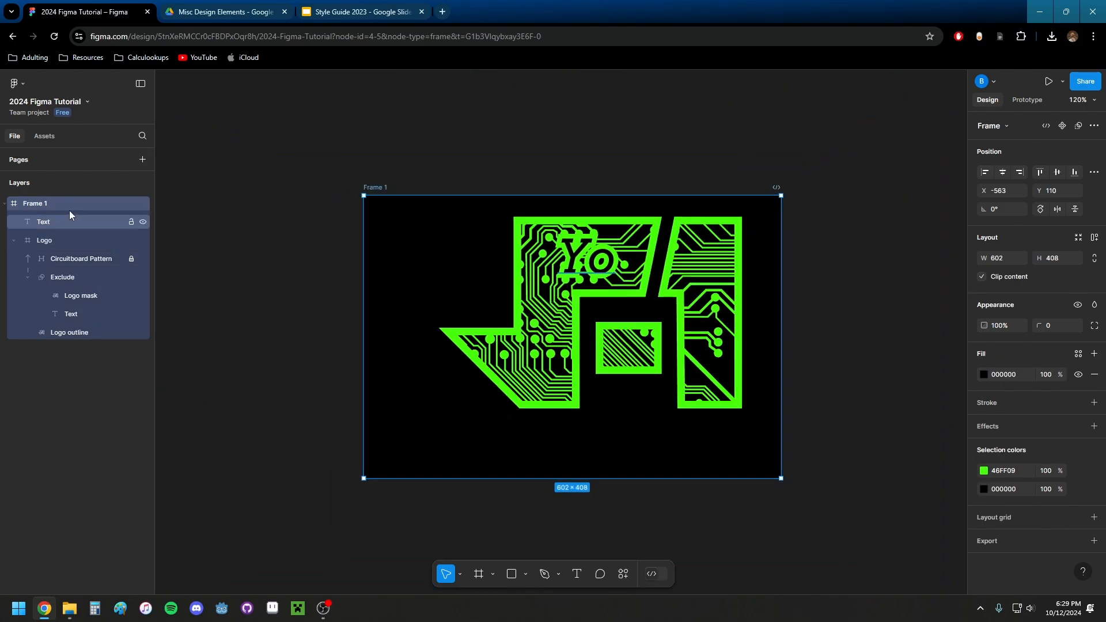
click(49, 221)
click(14, 240)
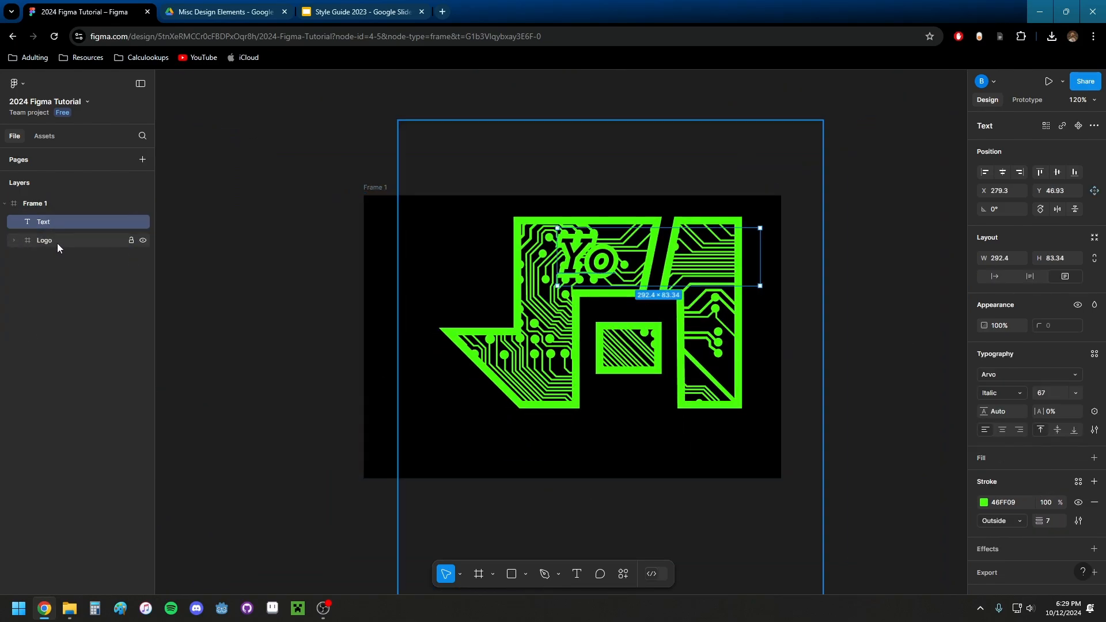
shift+click(57, 242)
drag(571, 251, 536, 274)
click(862, 298)
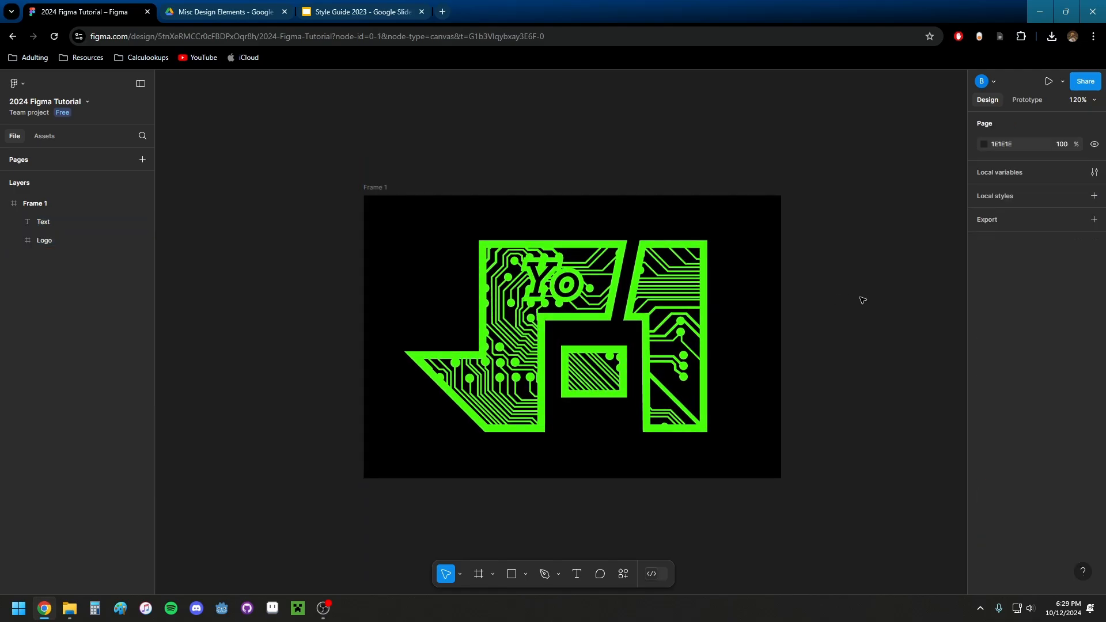
- Add an export setting to Frame 1, choose SVG as its format, and export the frame
ctrl+scroll(579, 331, up, 2)
drag(597, 329, 580, 310)
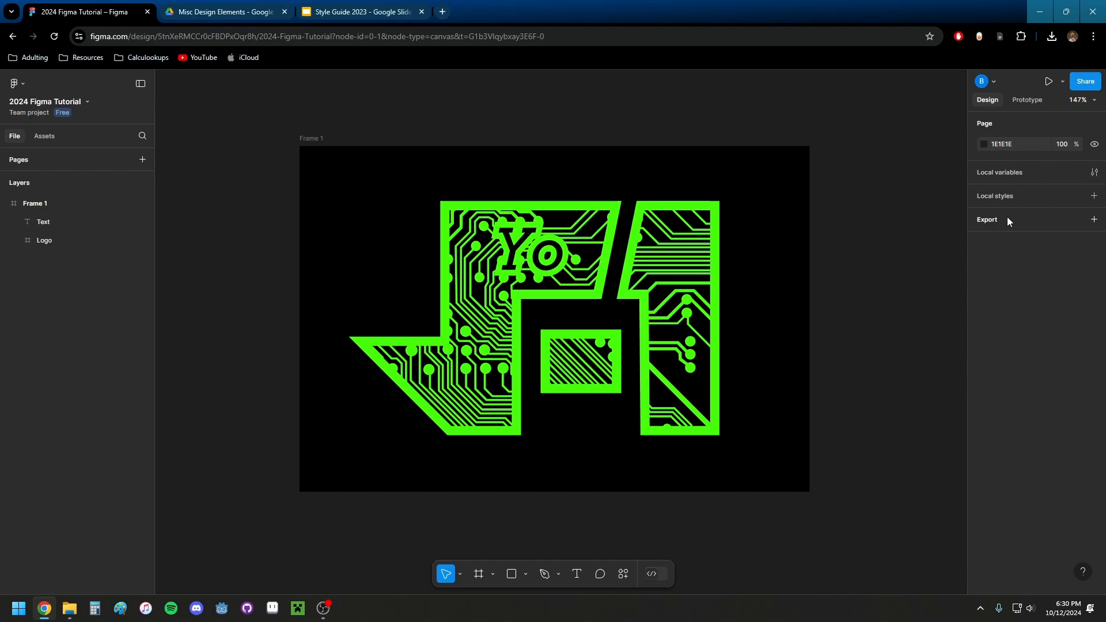
click(47, 203)
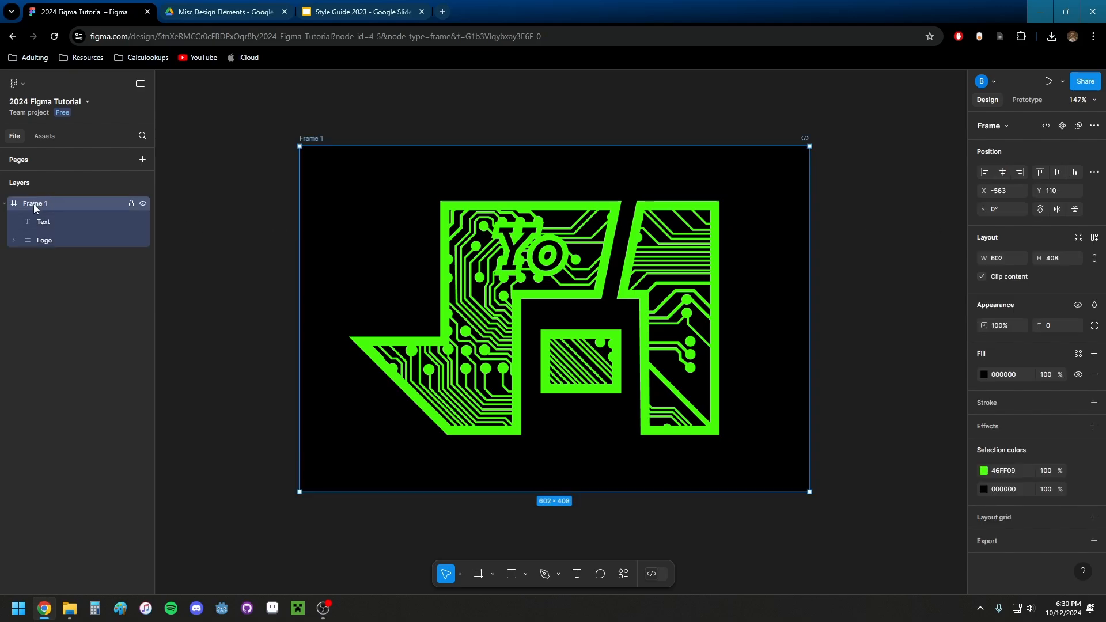
click(12, 240)
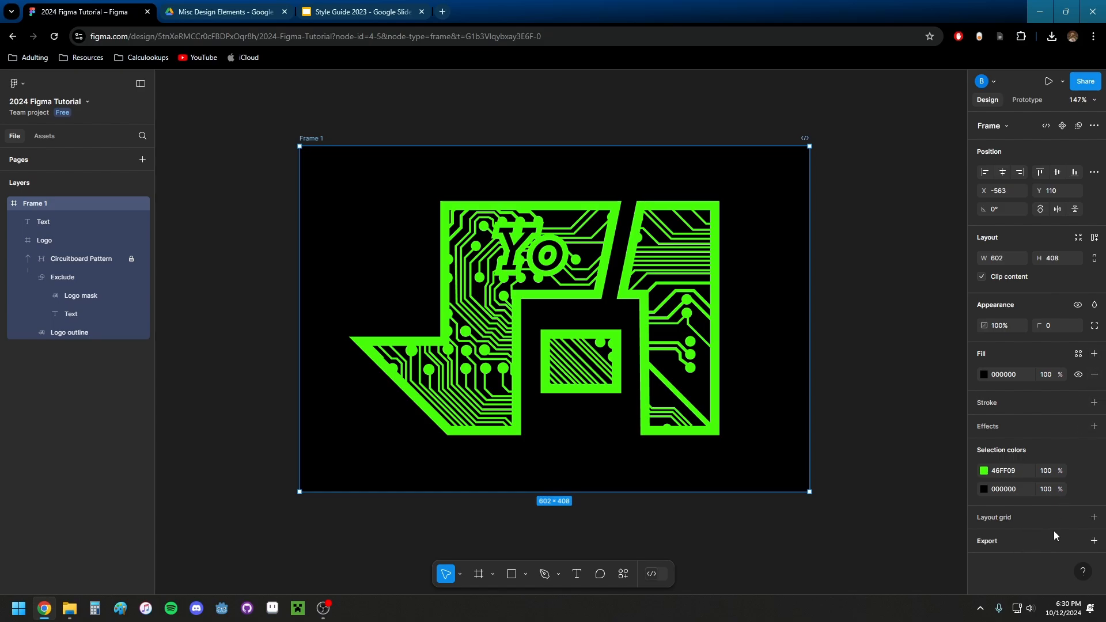
click(1093, 541)
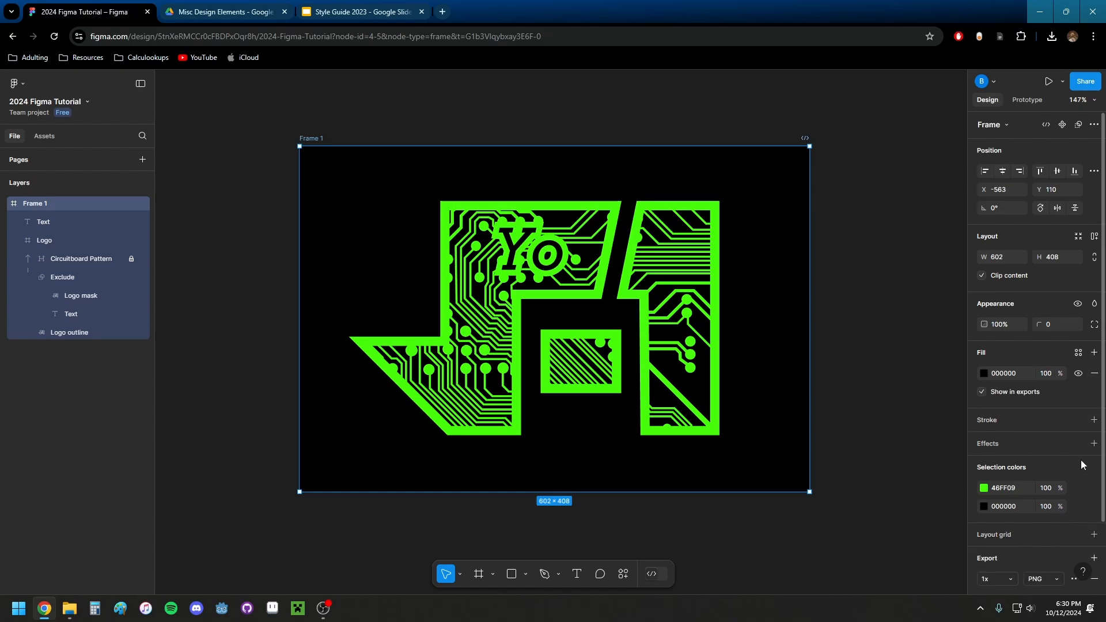
scroll(1081, 460, down, 2)
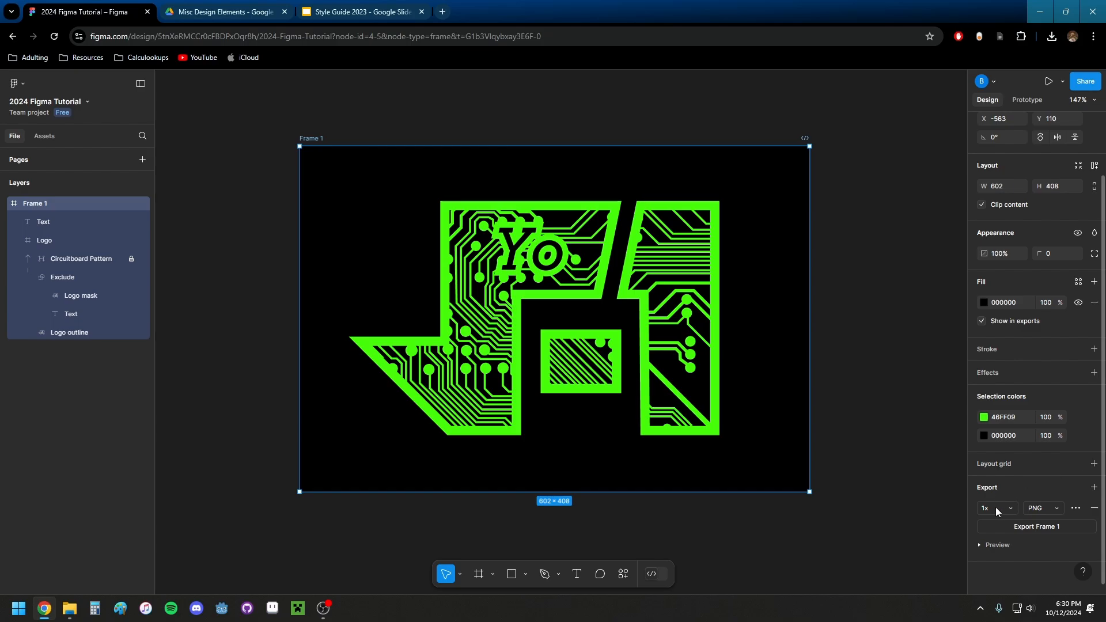
click(1053, 510)
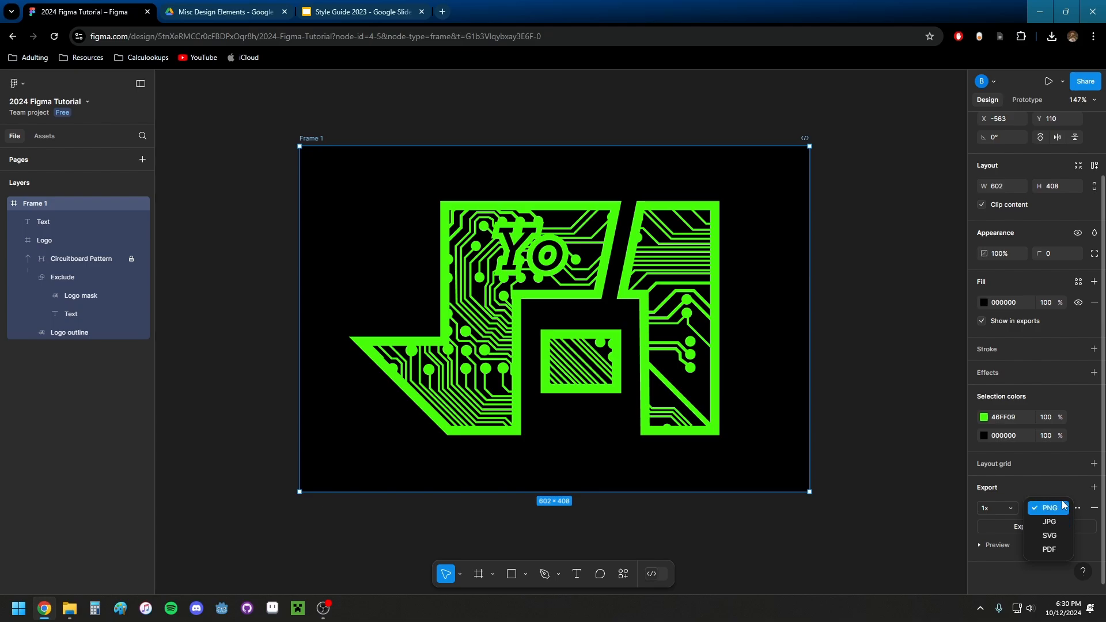
click(1064, 540)
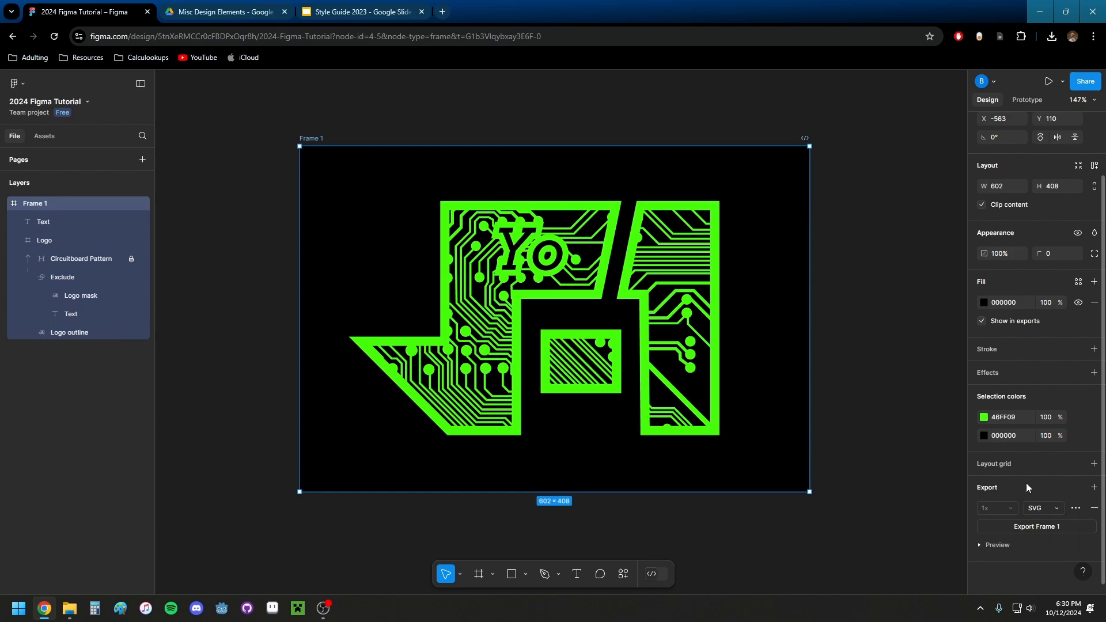
click(1037, 526)
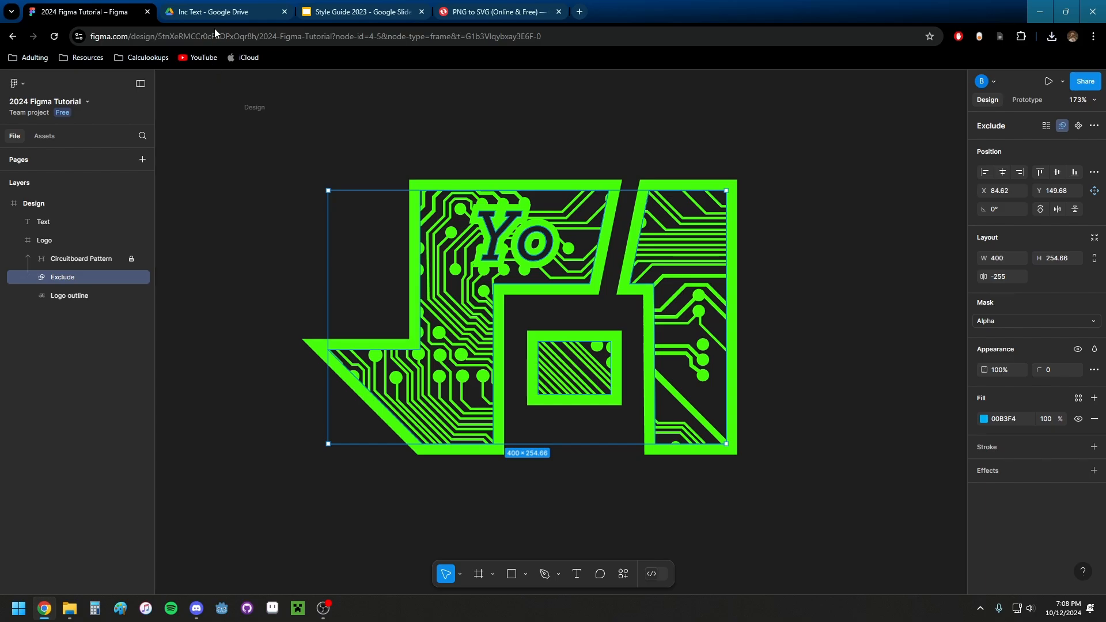
- Switch to Google Drive and examine the logo versions in the Inc Text folder under PNG (Pixels) of T2530 Logos
click(225, 12)
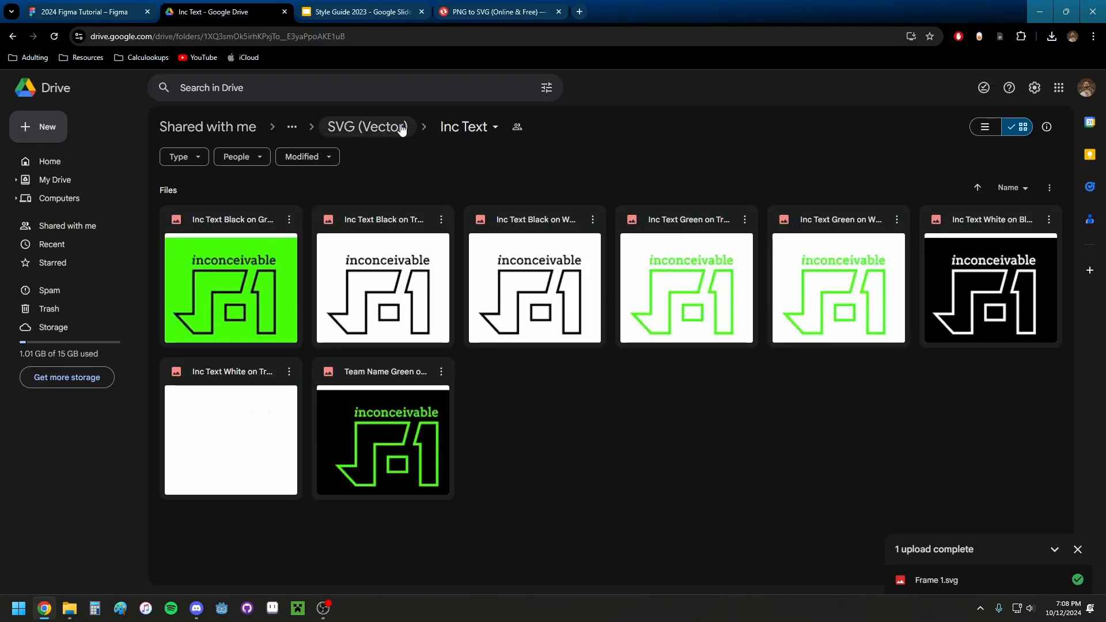
click(381, 128)
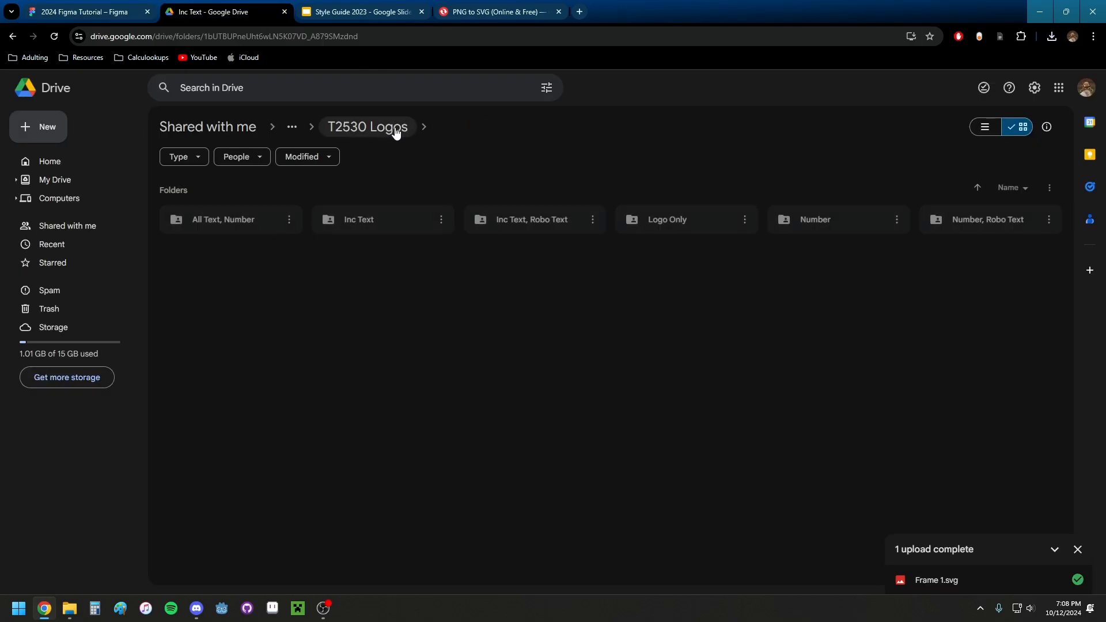
click(387, 128)
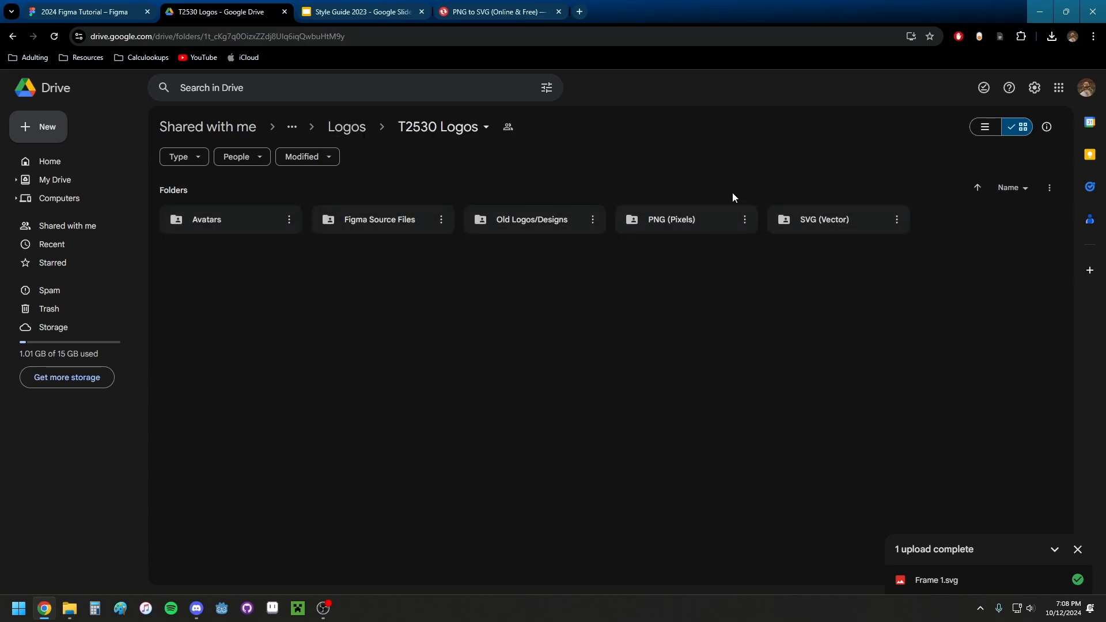
double_click(692, 219)
double_click(374, 216)
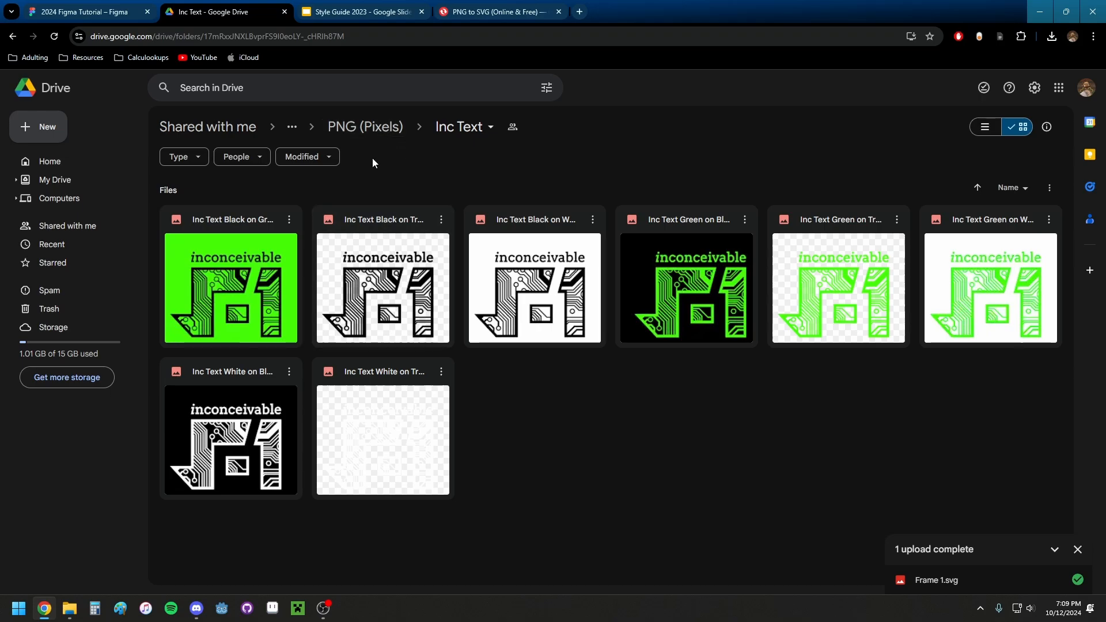
- Go back to T2530 Logos, examine the Inc Text logos under SVG (Vector) for comparison, and dismiss the upload notice
click(364, 136)
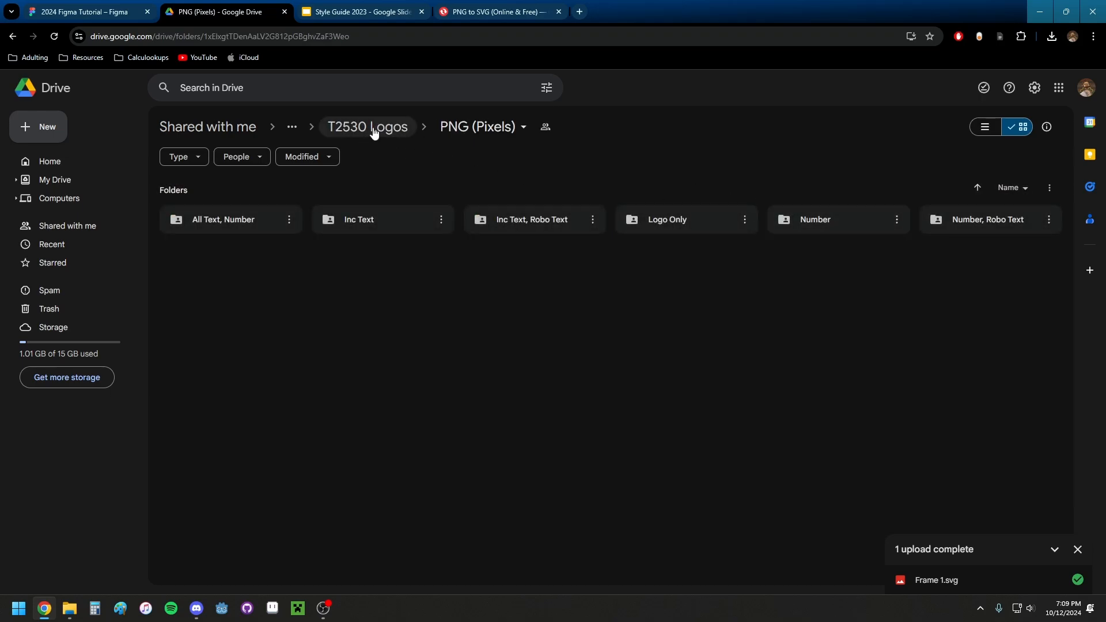
click(375, 131)
double_click(817, 217)
double_click(360, 221)
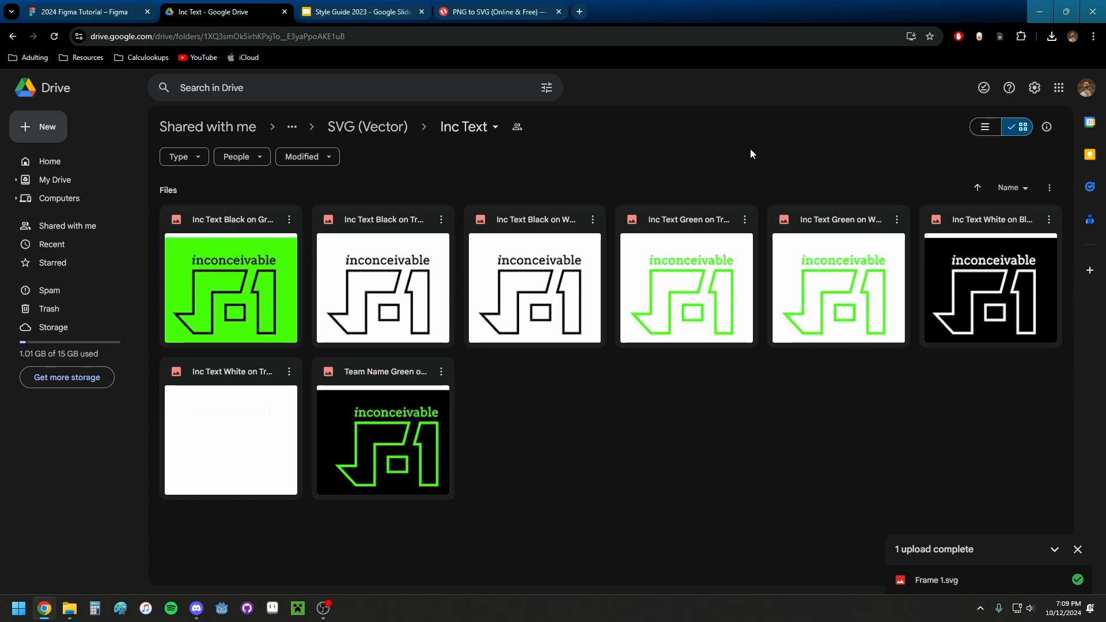
click(1077, 549)
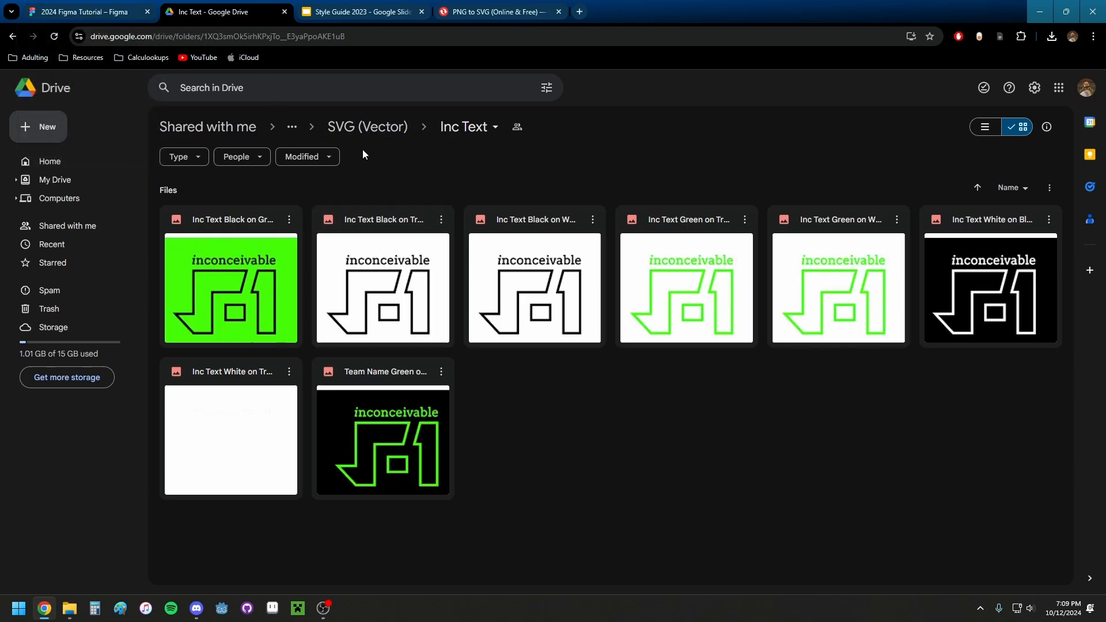
- Switch to the Convertio PNG to SVG converter, upload Design (1).png, convert it to SVG, and return to Figma
click(86, 11)
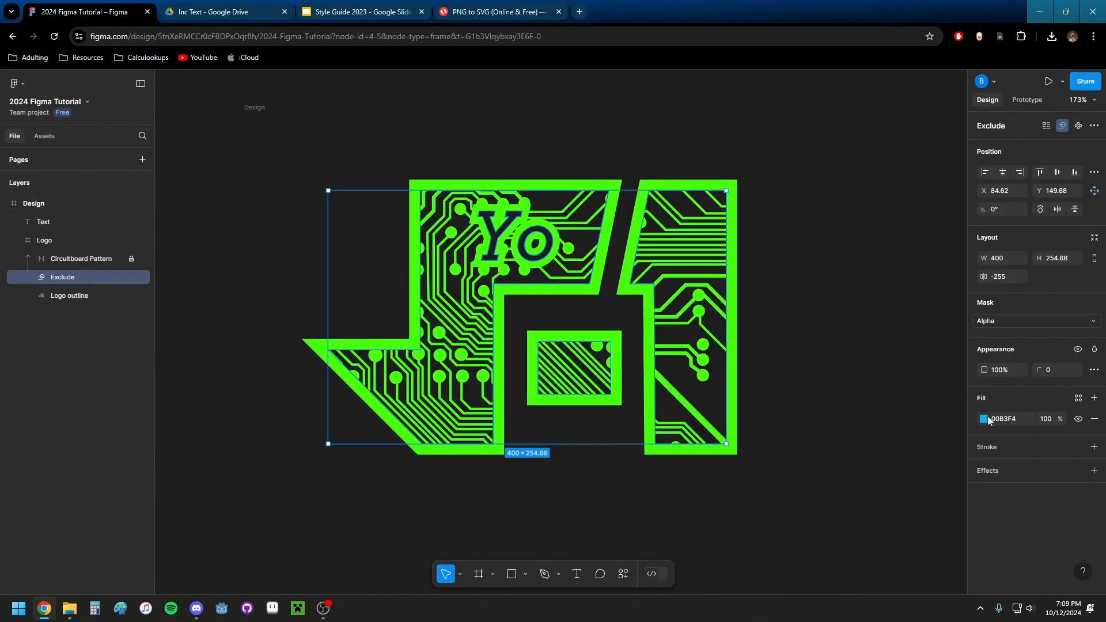
click(490, 13)
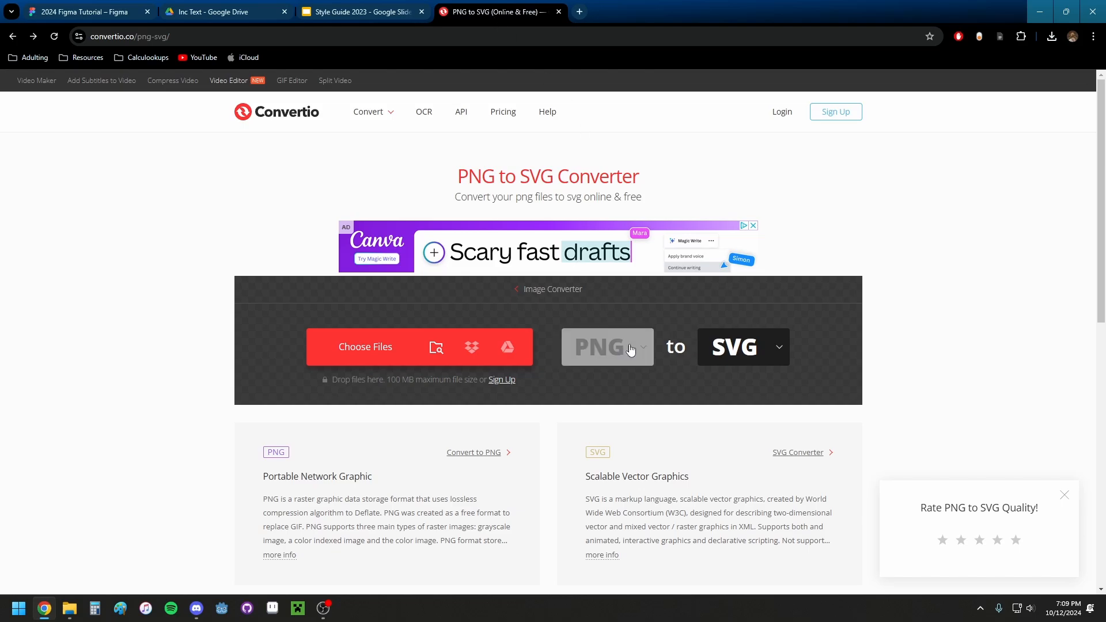
click(413, 360)
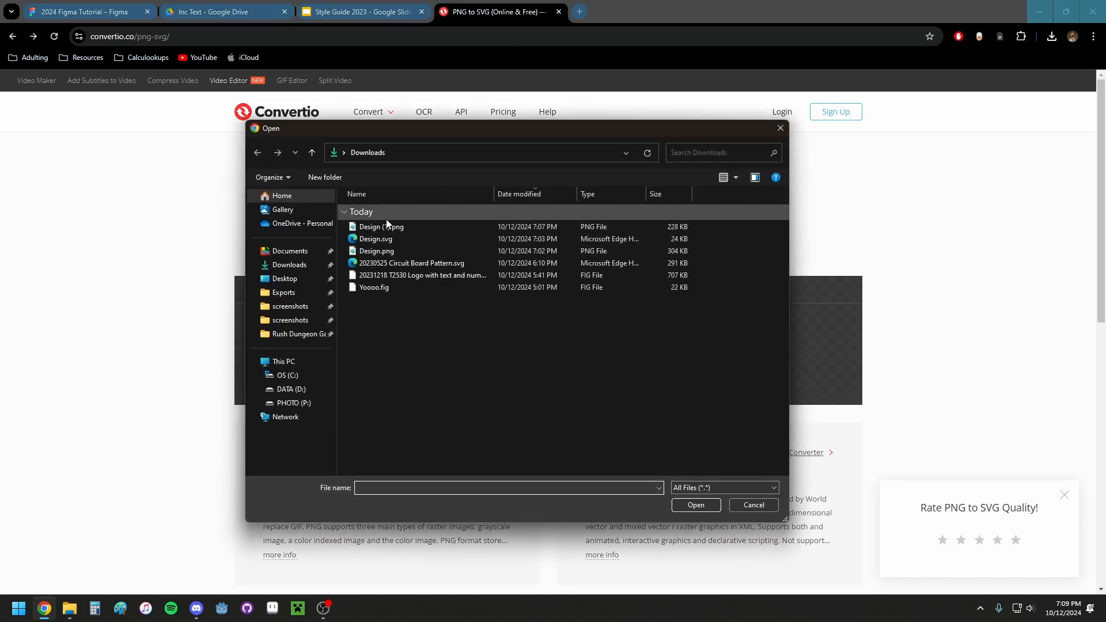
click(416, 230)
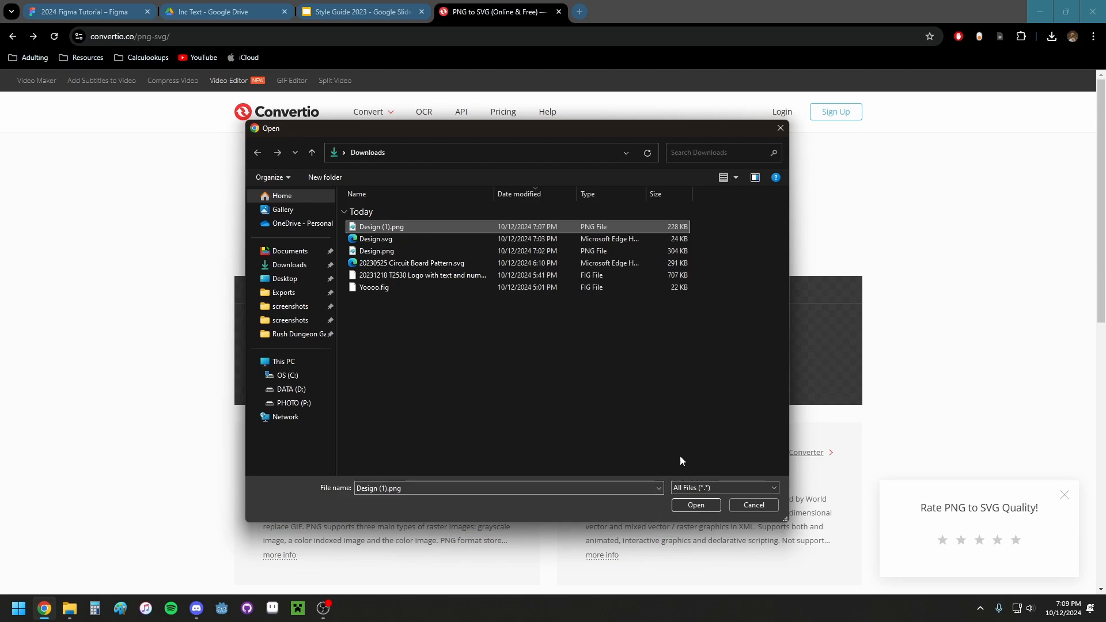
click(695, 506)
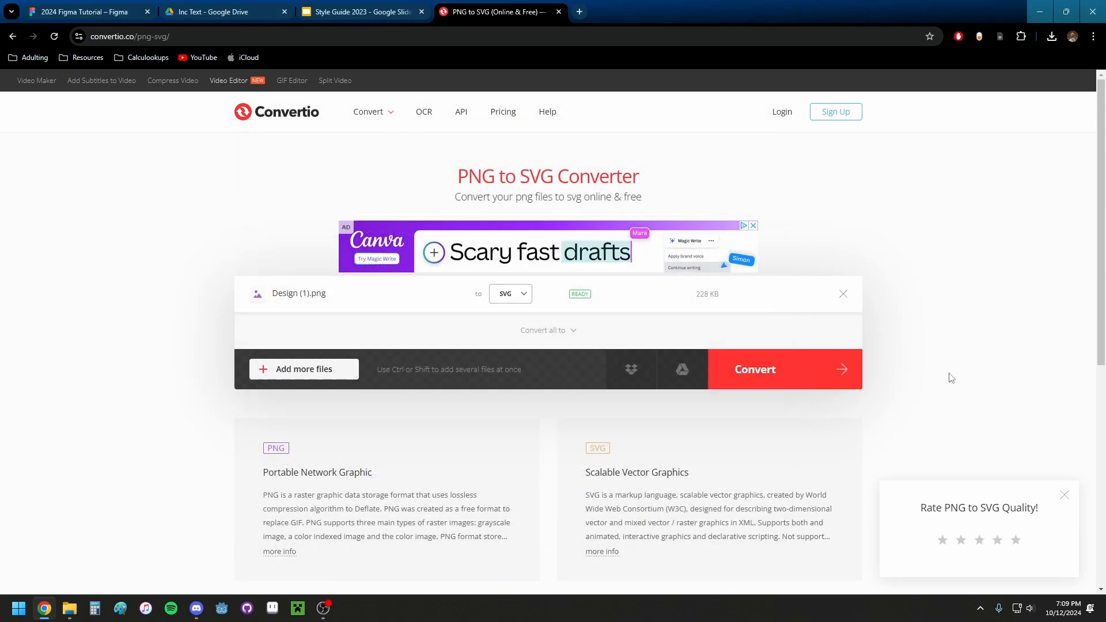
click(788, 372)
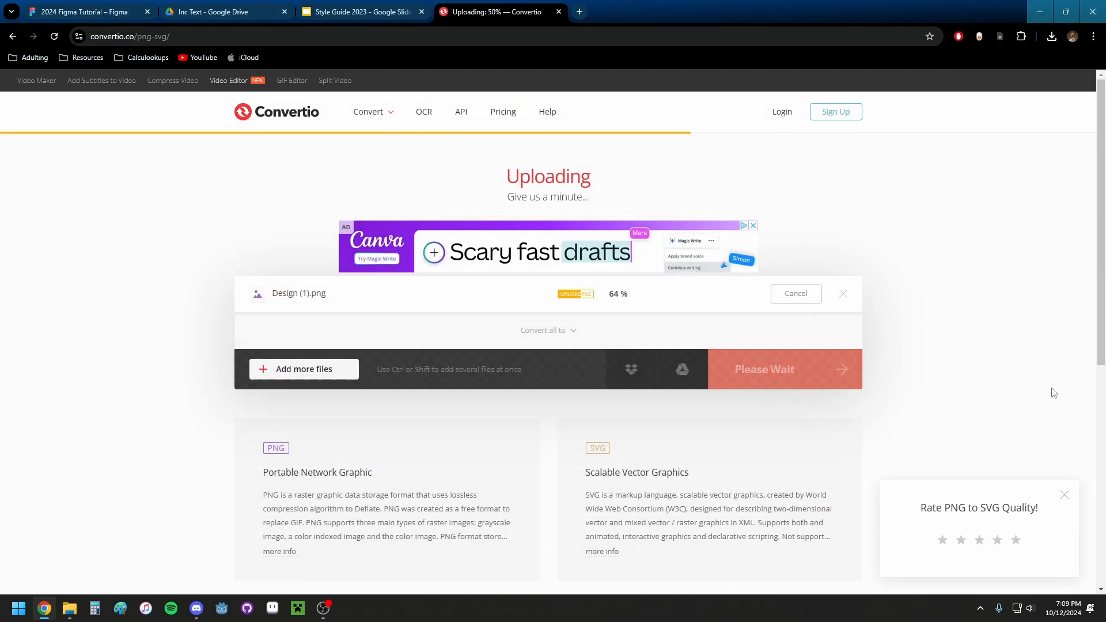
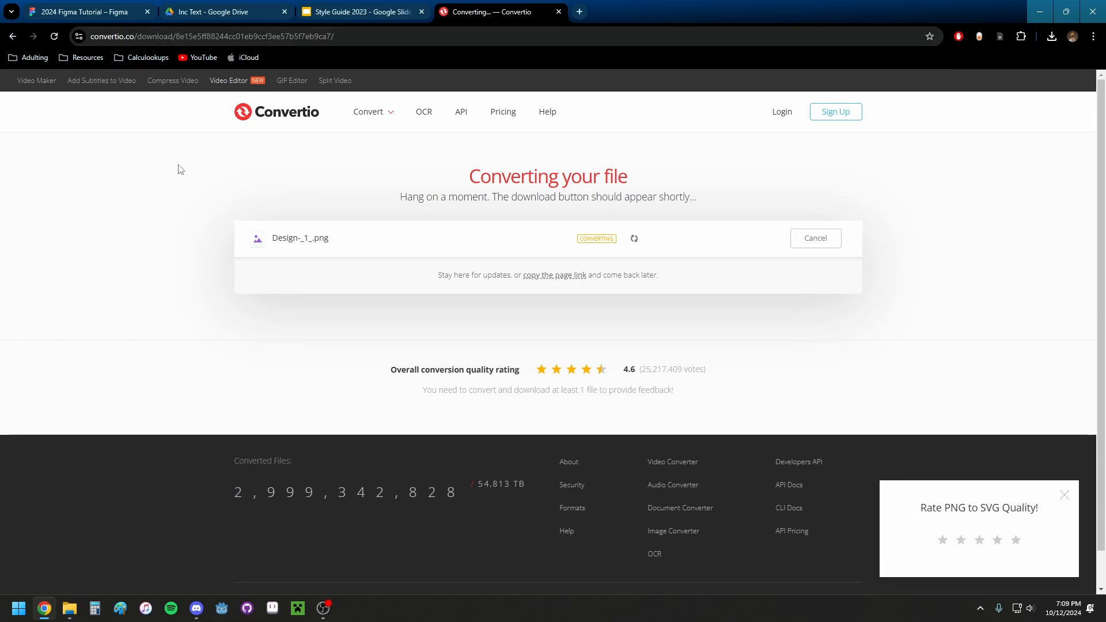
click(122, 19)
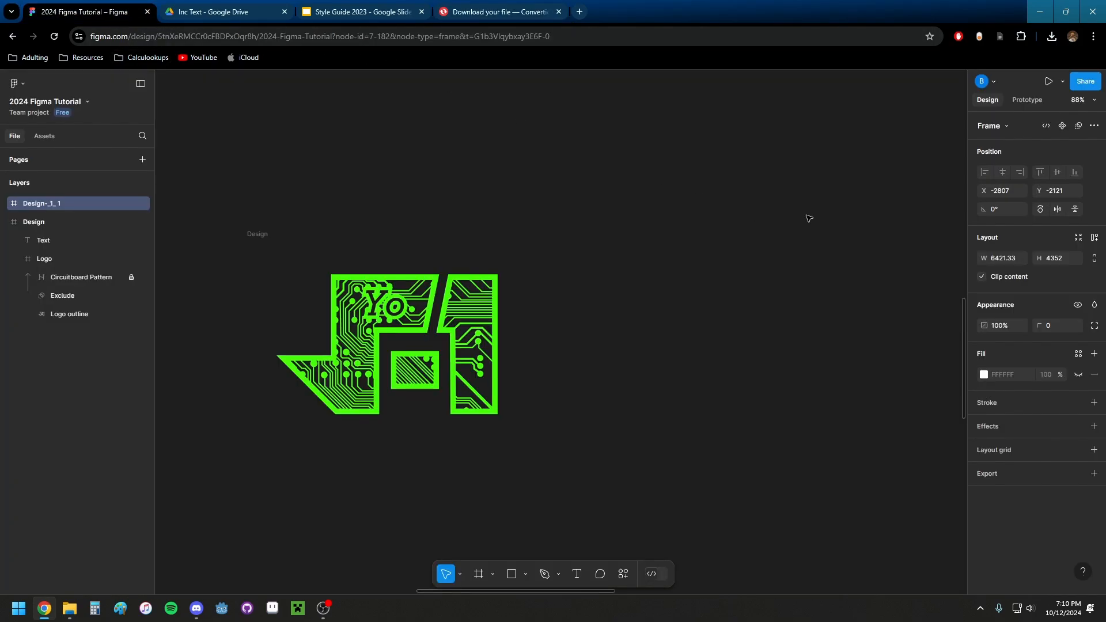
- Bring the converted Design-_1_.svg onto the canvas and move its frame clear of the small Design logo
click(1057, 38)
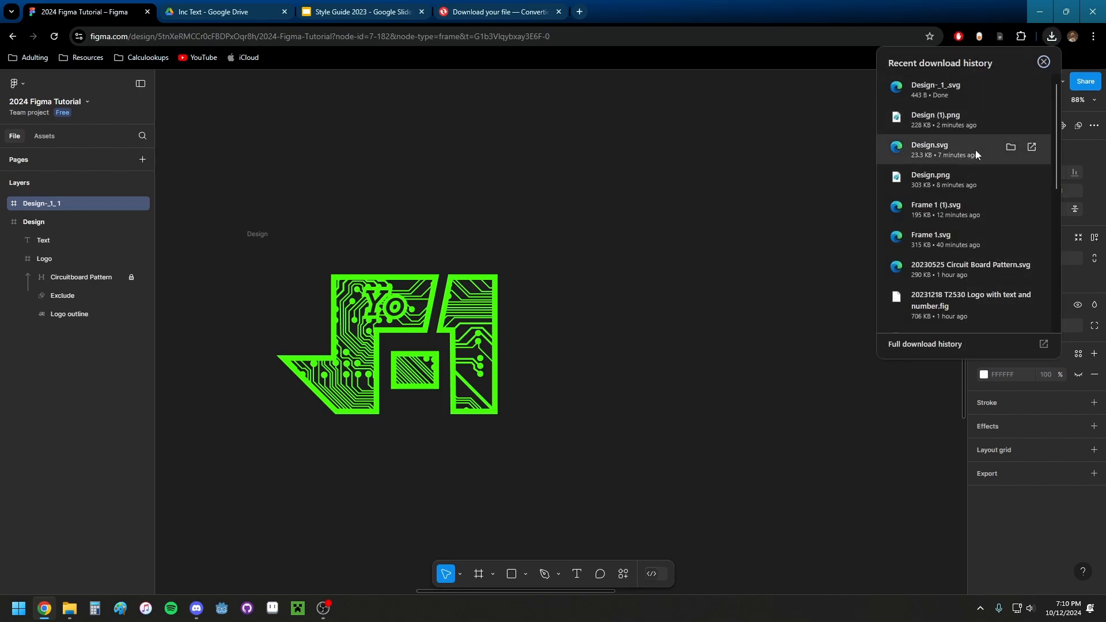
drag(976, 150, 684, 218)
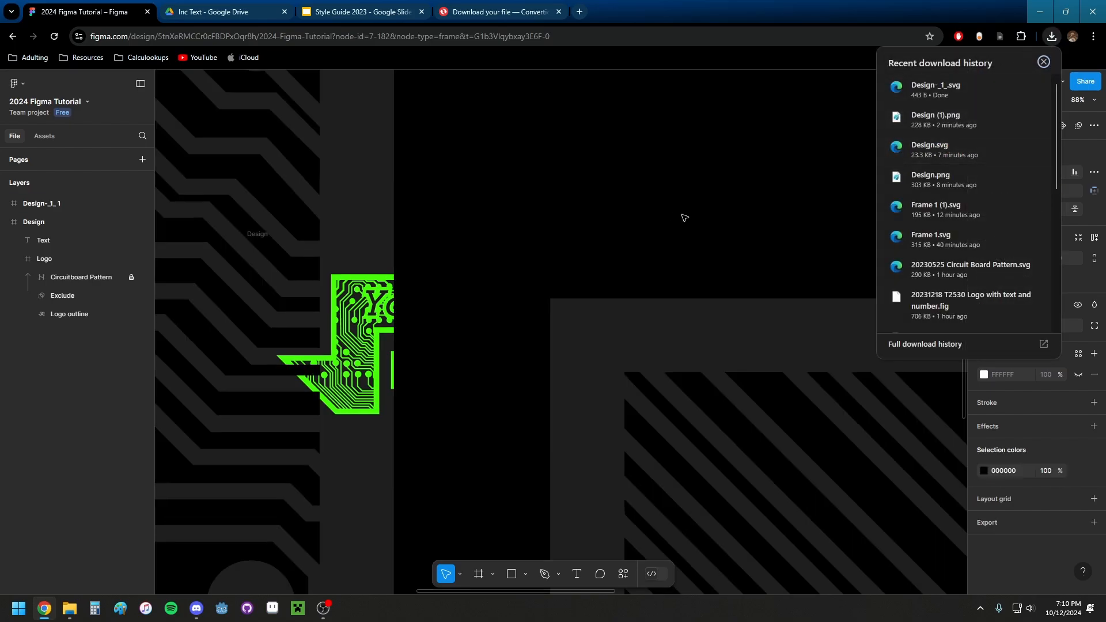
scroll(574, 237, down, 10)
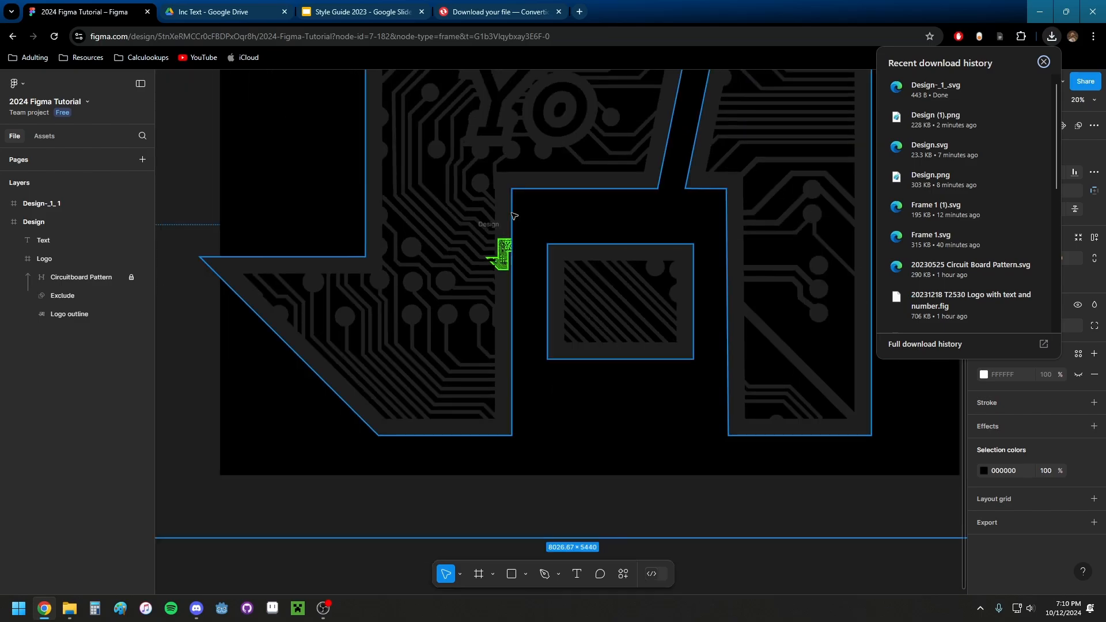
click(573, 244)
drag(572, 244, 686, 274)
scroll(694, 233, up, 3)
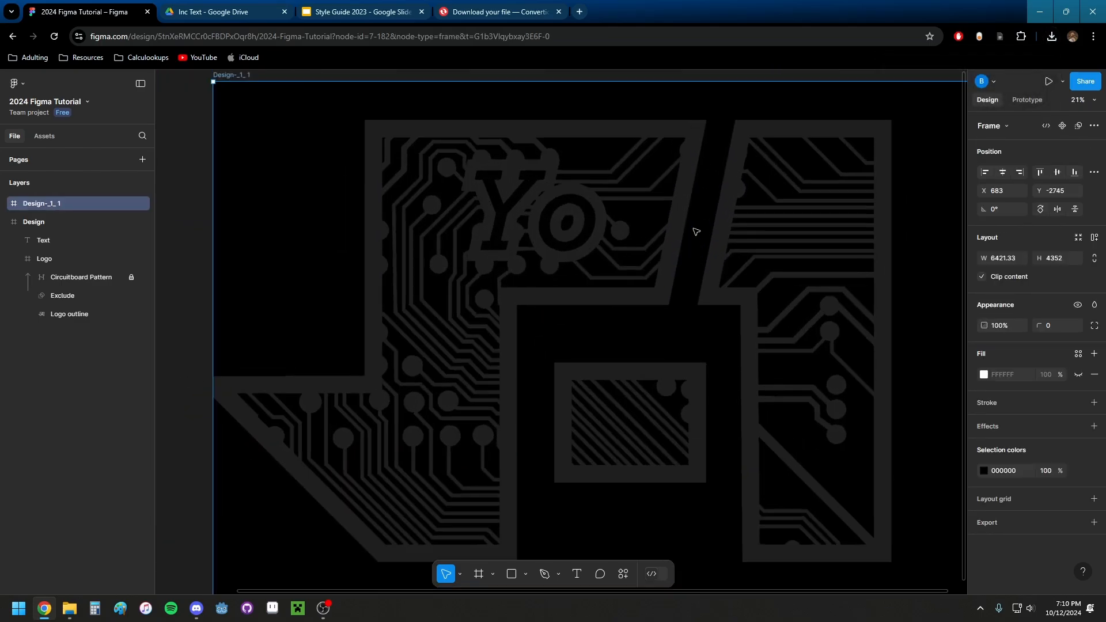
scroll(696, 232, down, 2)
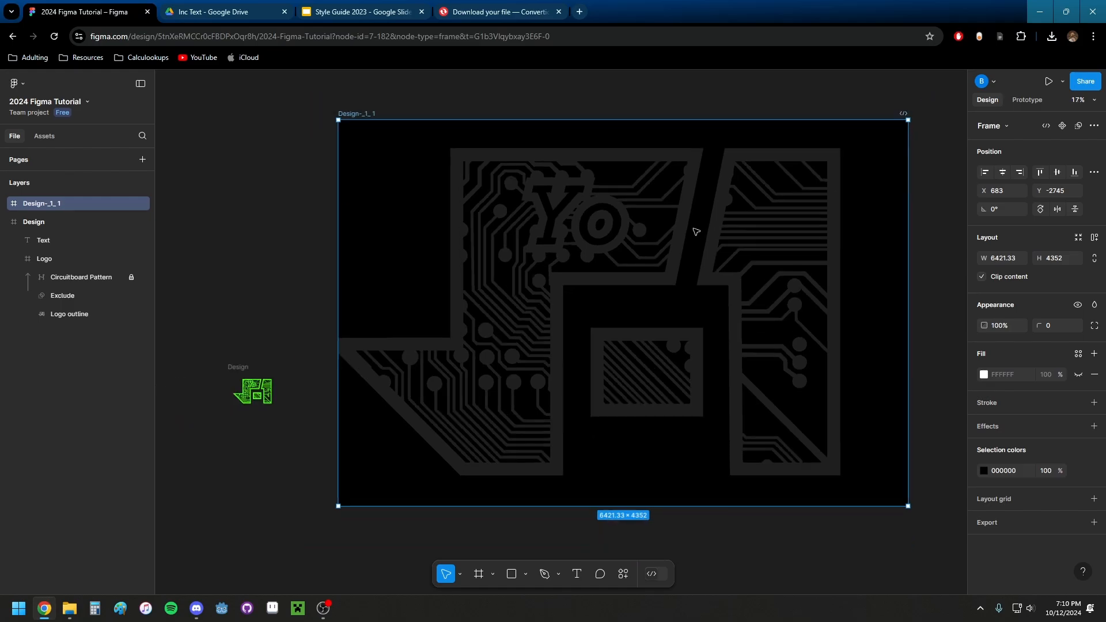
- Change the imported logo artwork's colour to green 46FF09 and reposition its frame beside the original Design logo
click(983, 470)
click(859, 535)
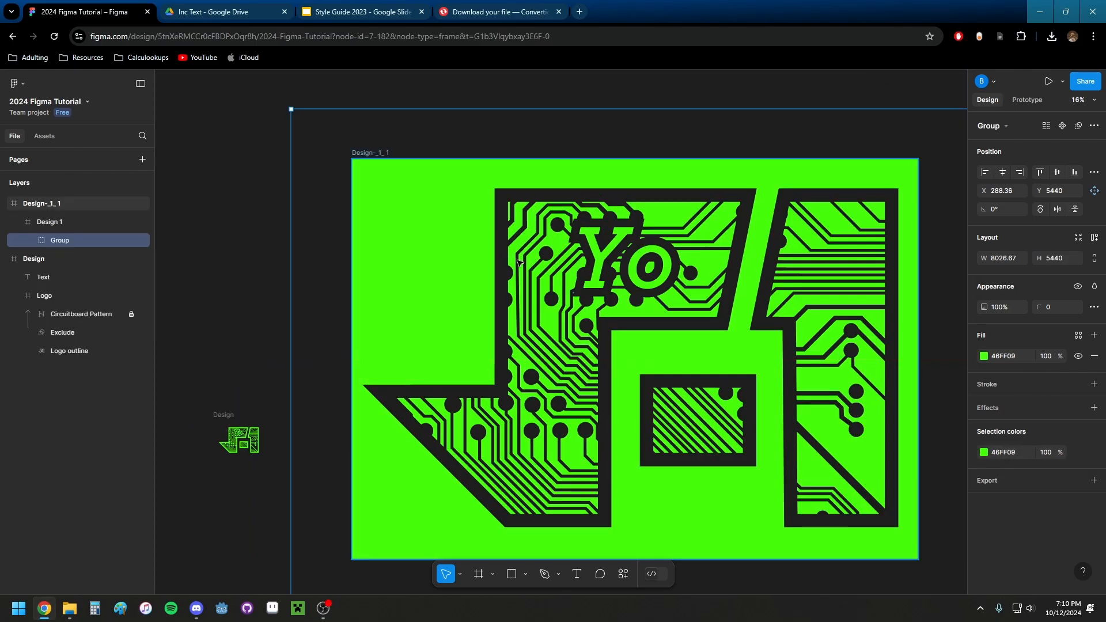
drag(627, 361, 518, 311)
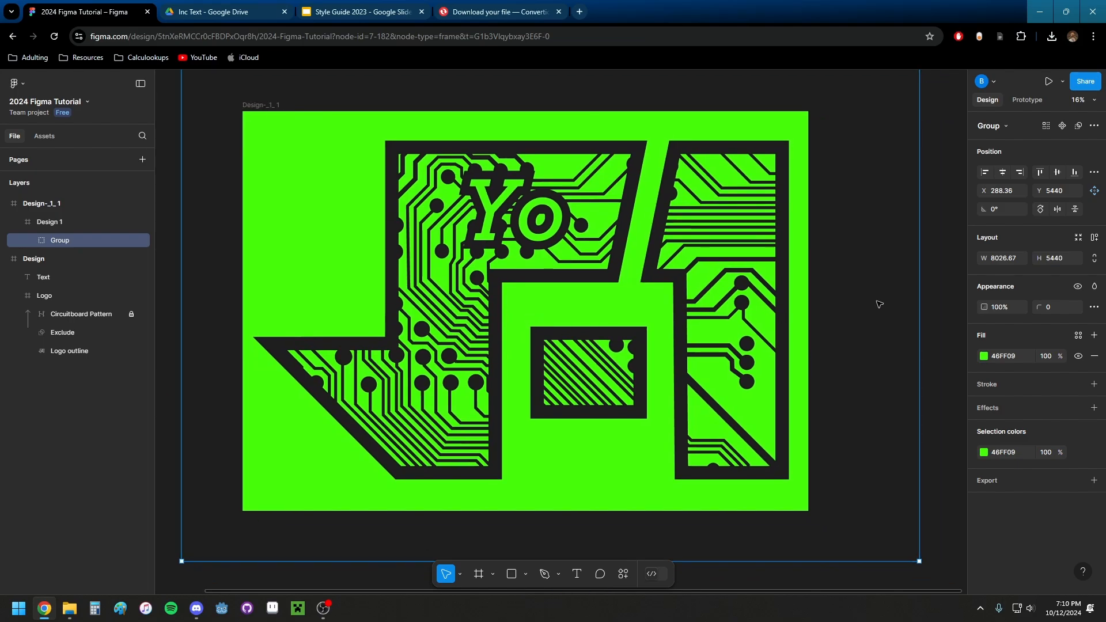
click(946, 270)
drag(676, 280, 749, 289)
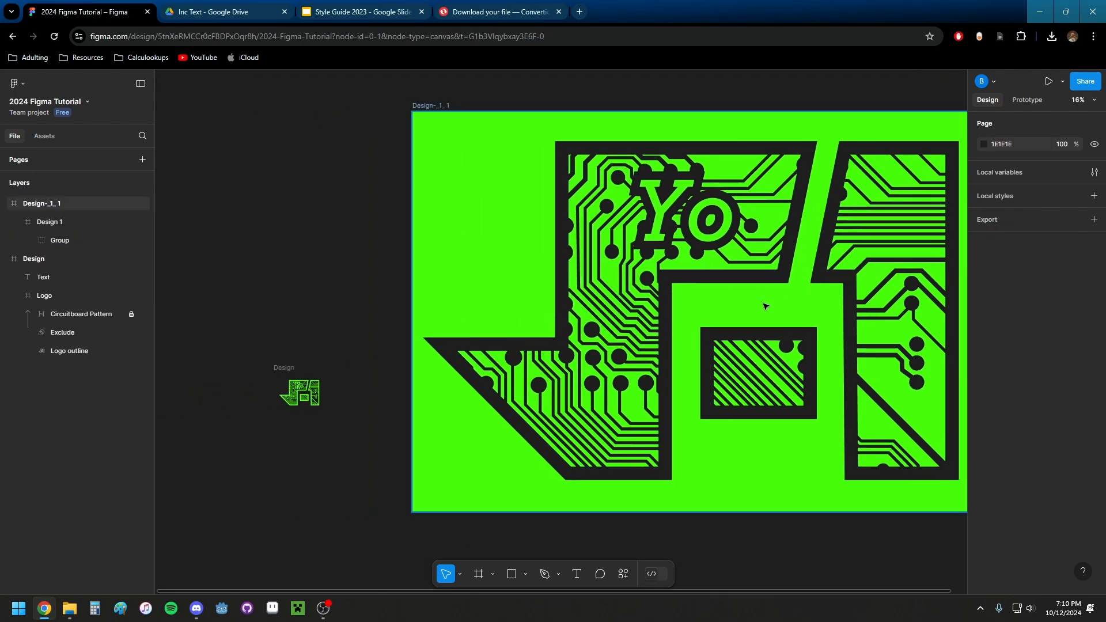
drag(764, 304, 755, 280)
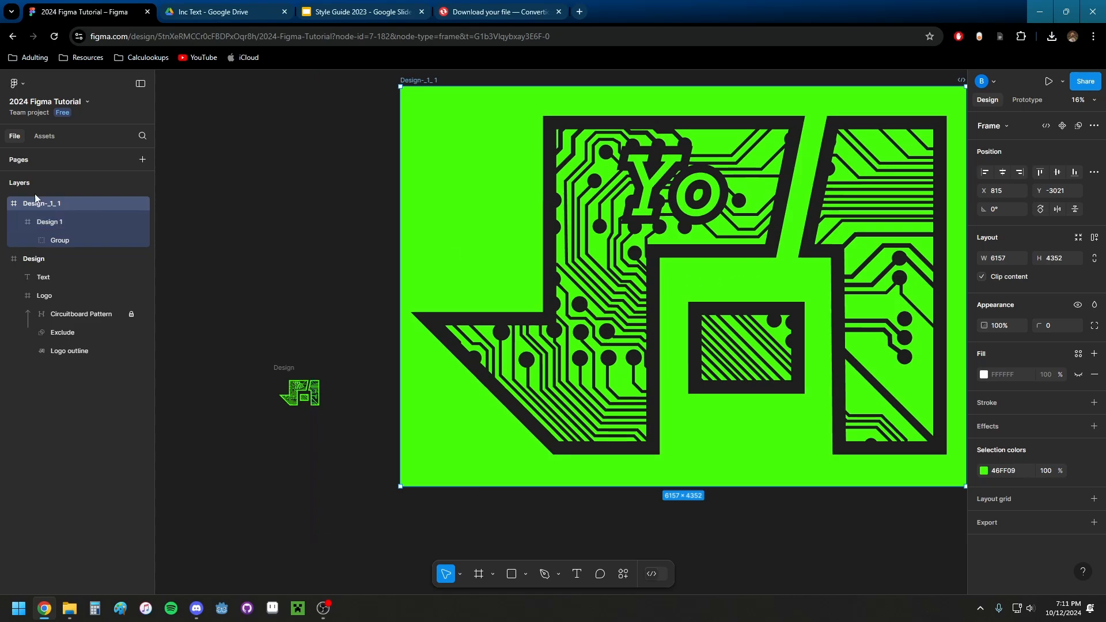
- Flatten the Design-_1_ 1 frame into one vector and move it farther right, away from the original logo
click(6, 204)
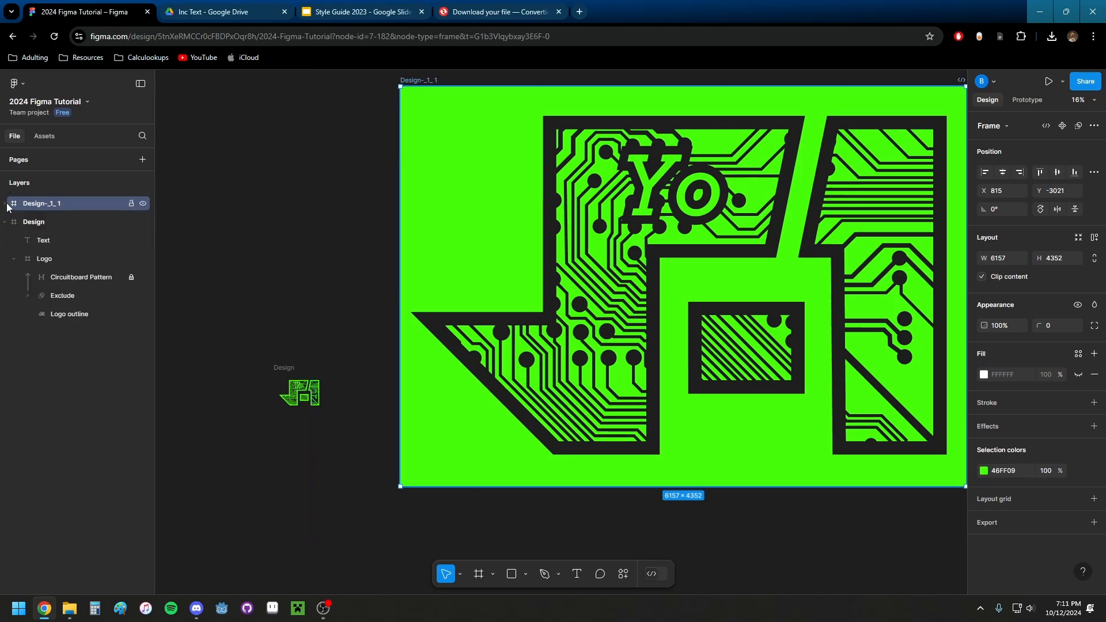
right_click(52, 203)
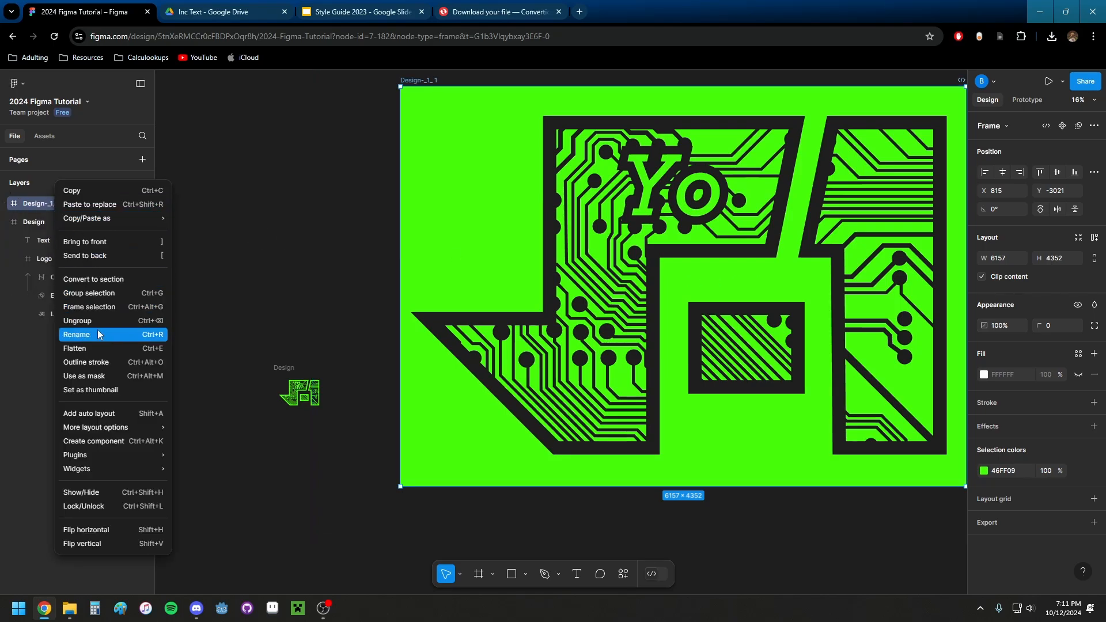
click(92, 347)
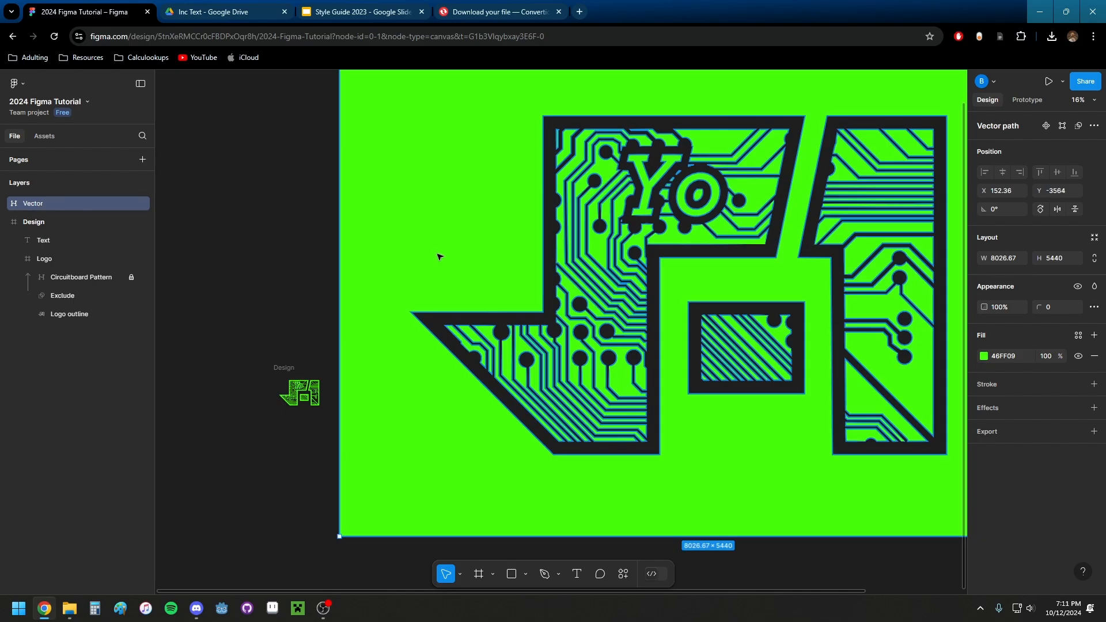
drag(443, 250, 415, 304)
scroll(432, 298, down, 5)
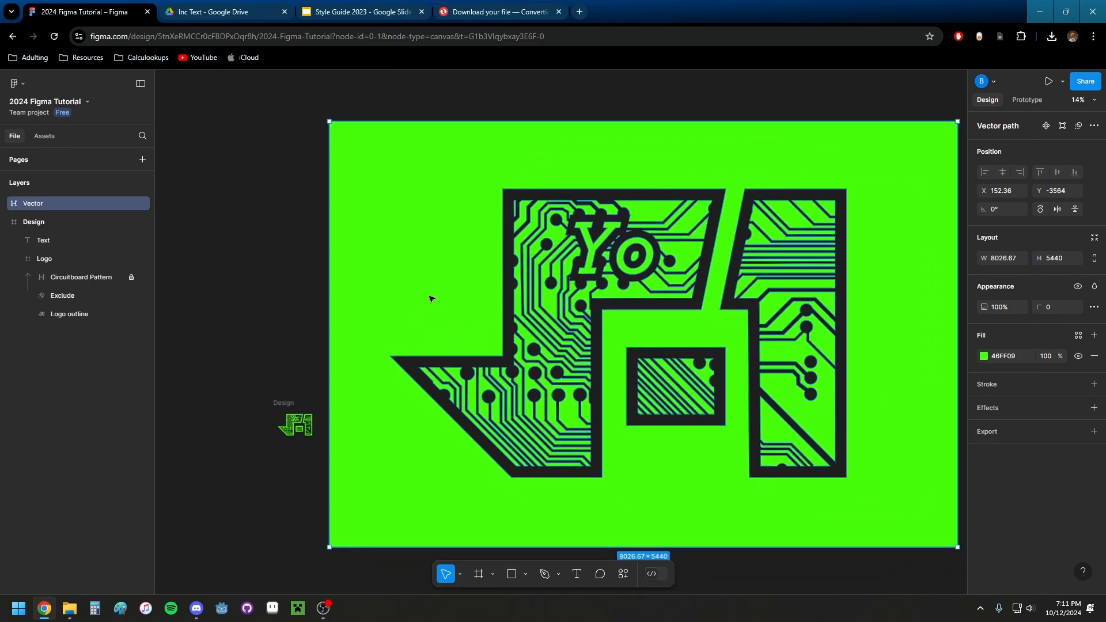
drag(478, 275, 624, 261)
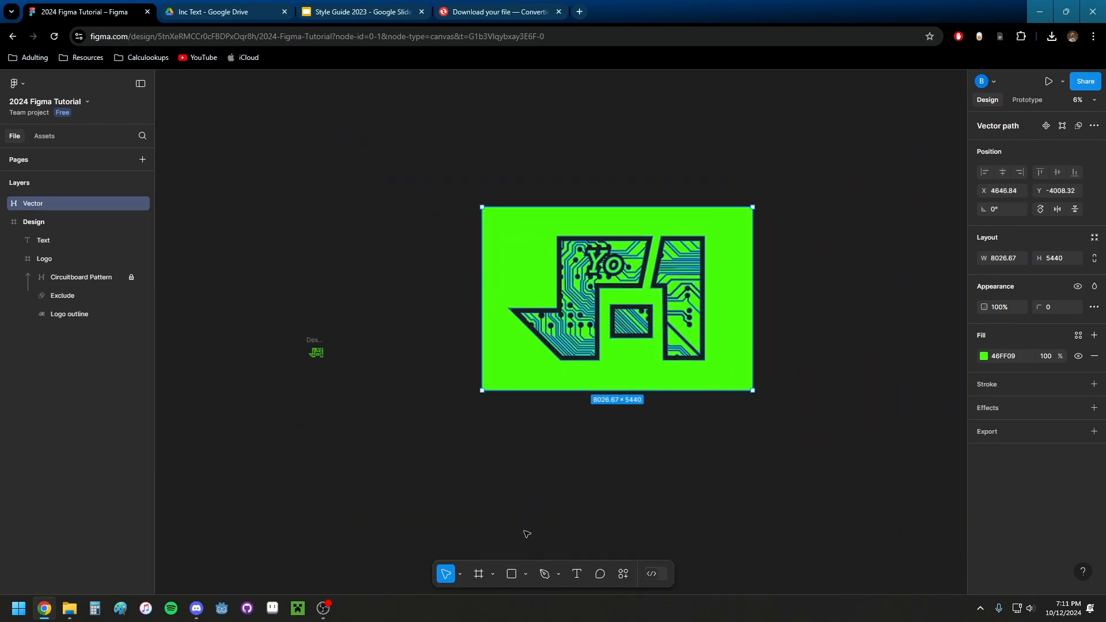
- Draw a rectangle of about 10818 × 6836 covering the green vector and place it behind the vector
click(511, 574)
mouse_move(460, 190)
mouse_down()
mouse_move(859, 435)
mouse_move(825, 421)
mouse_up()
drag(49, 226, 49, 228)
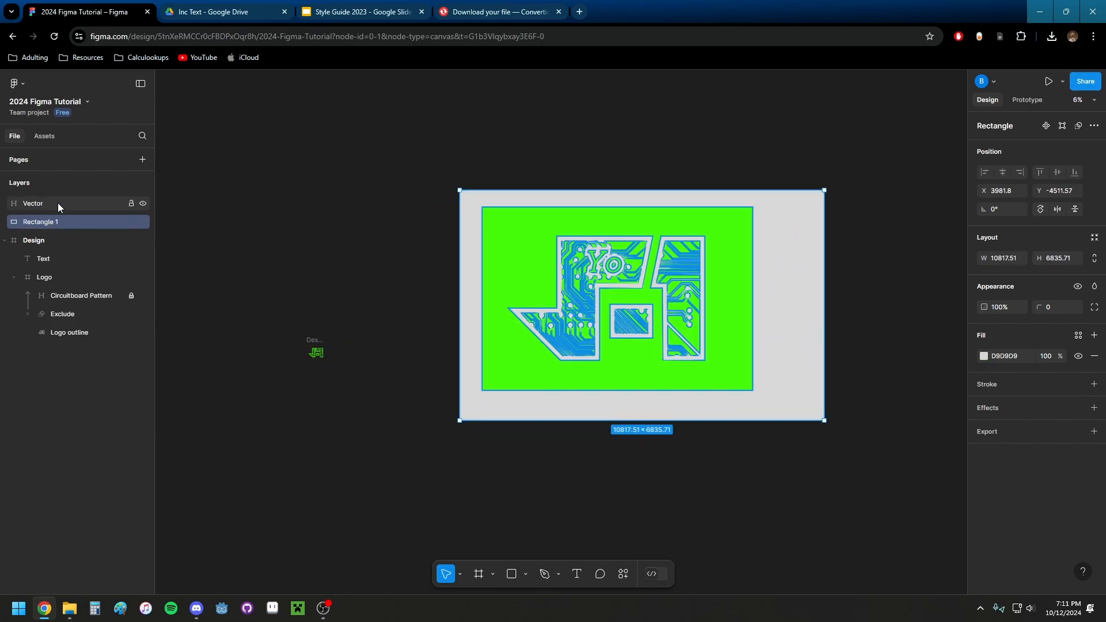
- Subtract the green vector from the rectangle and flatten the result into a single vector path
shift+click(53, 203)
click(1082, 125)
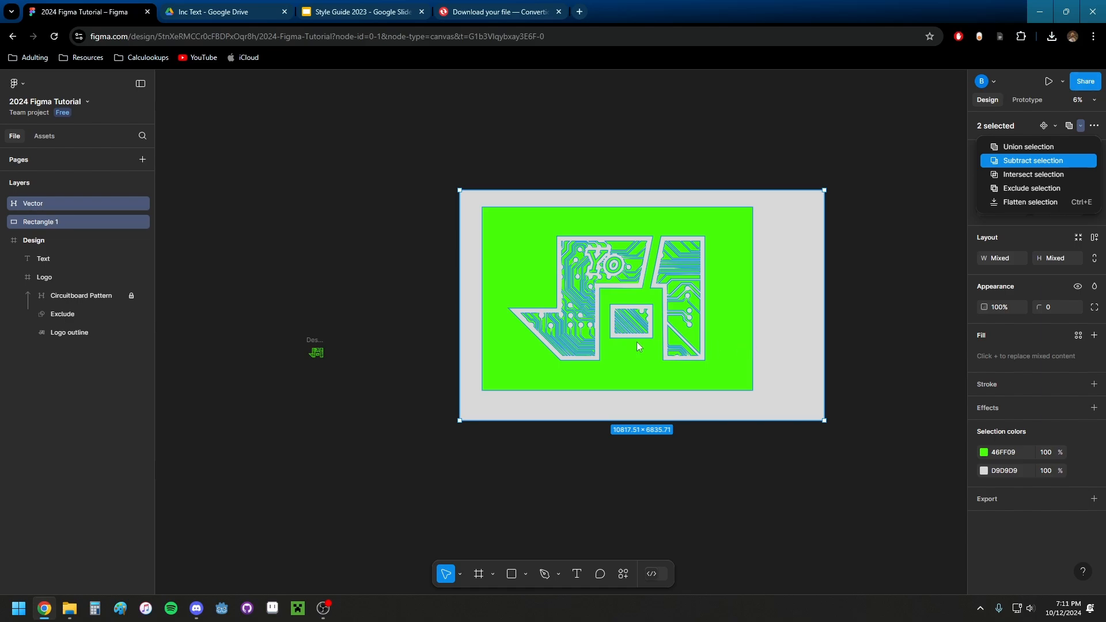
key(Return)
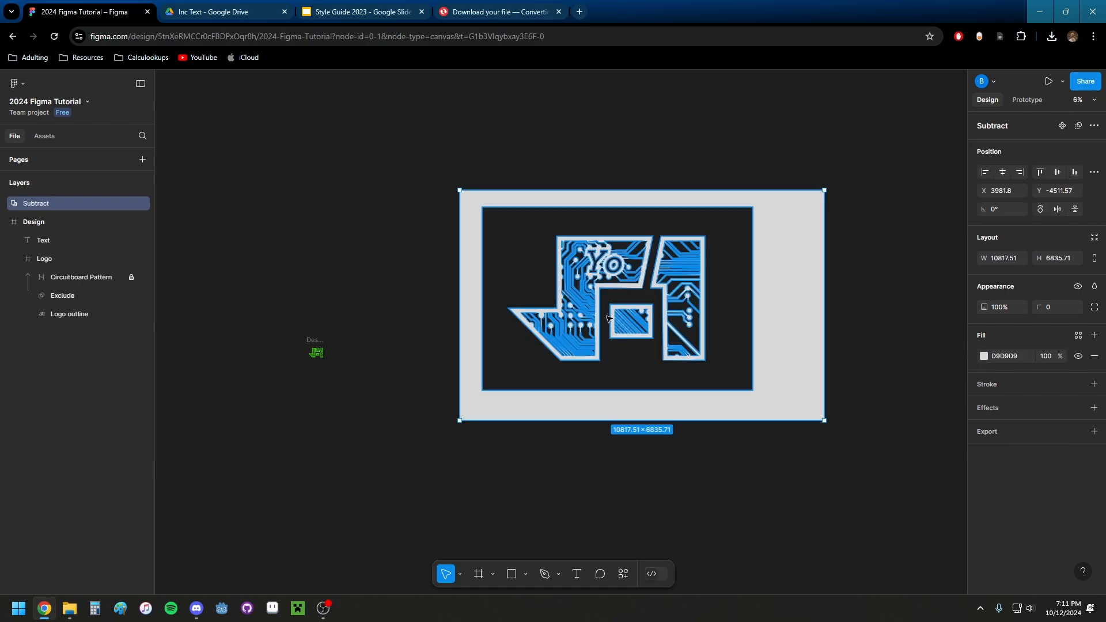
scroll(614, 302, up, 3)
scroll(614, 302, up, 2)
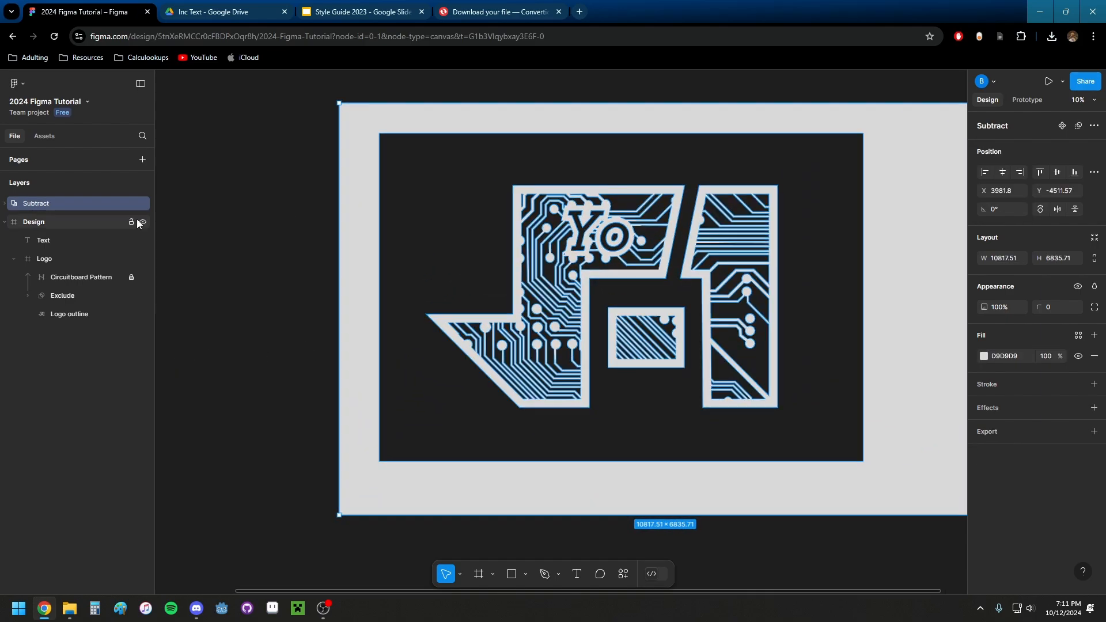
right_click(57, 203)
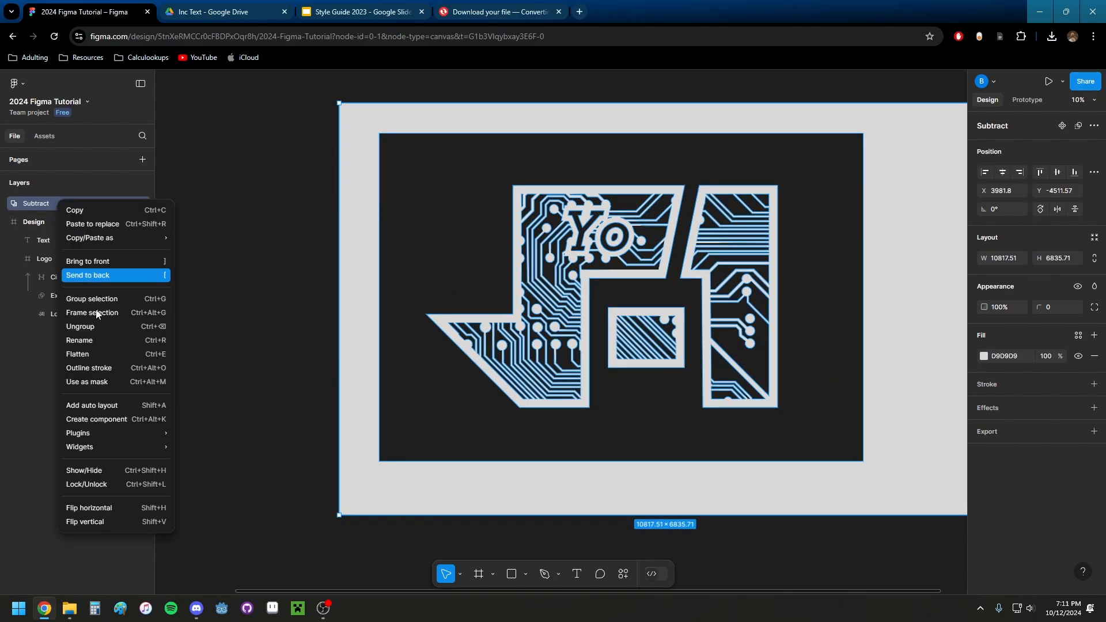
click(92, 356)
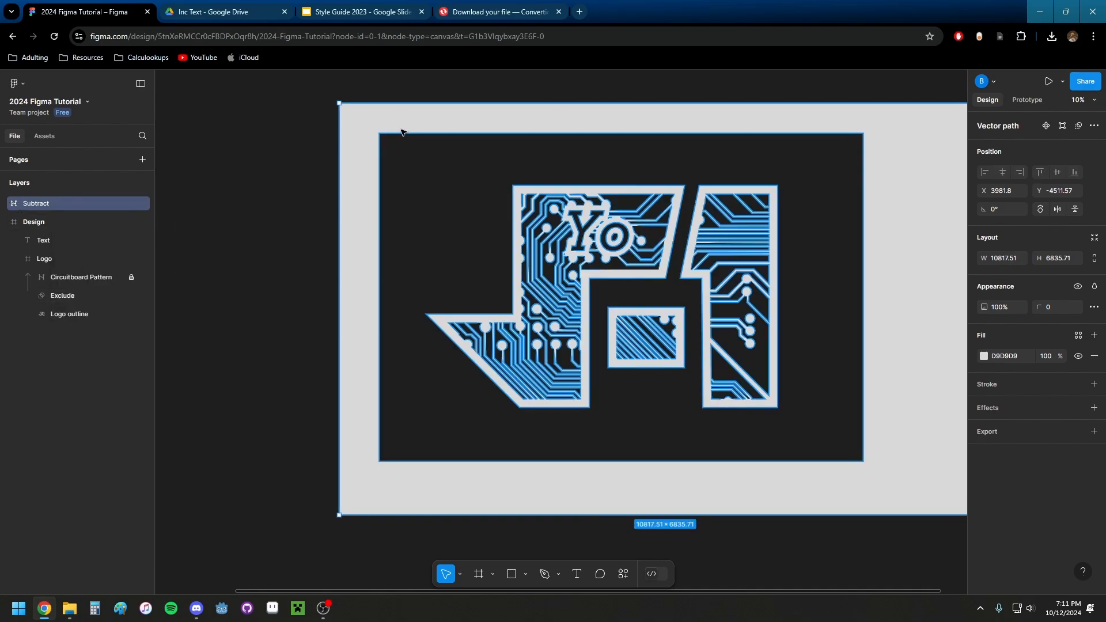
- Edit the subtracted vector's points and delete the surrounding border, keeping only the logo artwork
double_click(498, 123)
scroll(631, 230, down, 2)
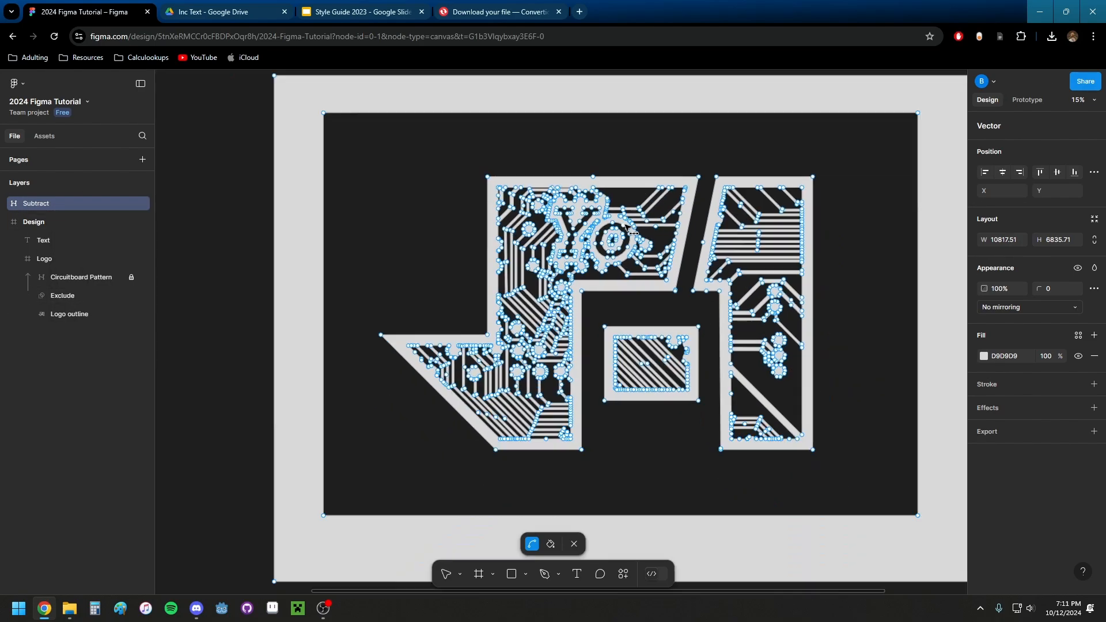
drag(357, 103, 954, 187)
mouse_move(945, 510)
mouse_down()
mouse_move(684, 429)
mouse_move(345, 399)
mouse_up()
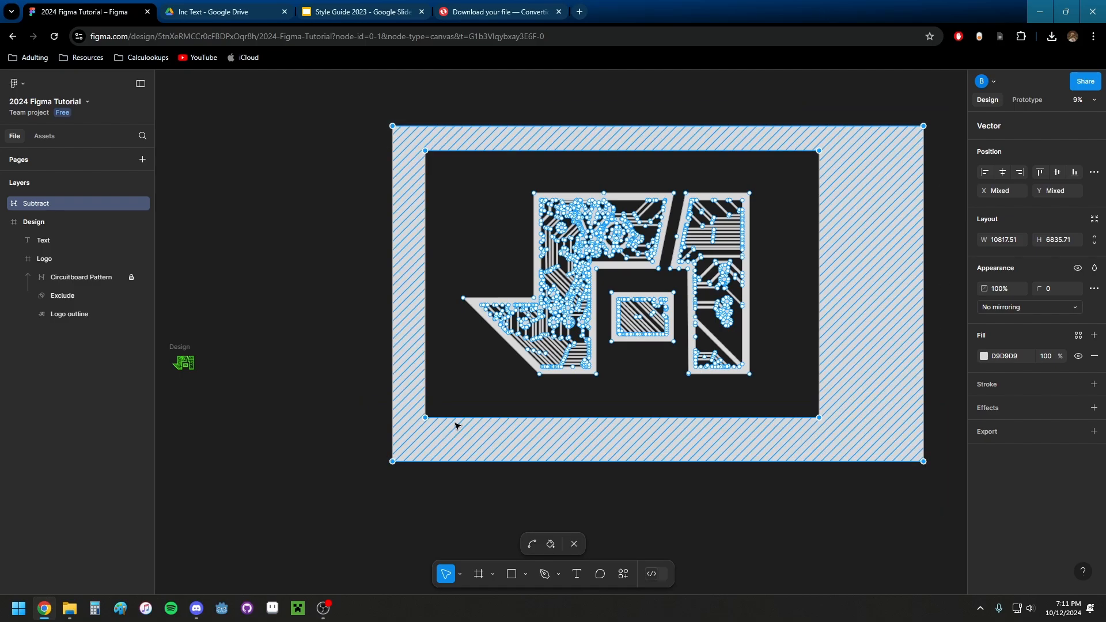
key(Delete)
scroll(666, 200, up, 10)
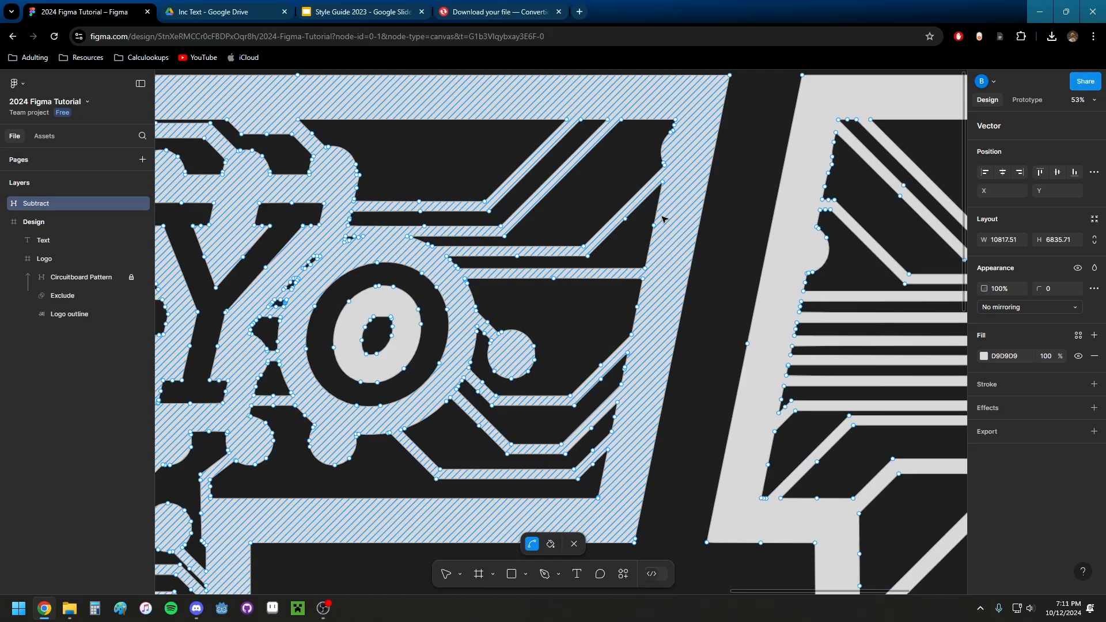
scroll(664, 219, down, 10)
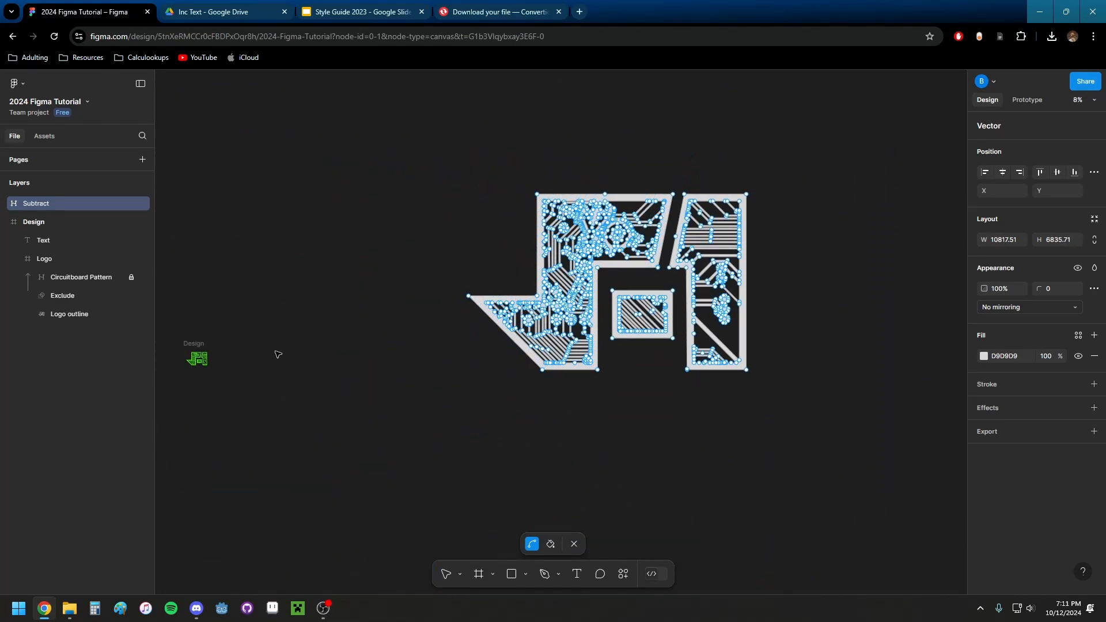
- Examine the original green logo up close through its Design, Text and Logo layers
scroll(173, 375, up, 15)
scroll(440, 247, down, 1)
drag(496, 218, 187, 386)
drag(858, 295, 601, 580)
click(64, 225)
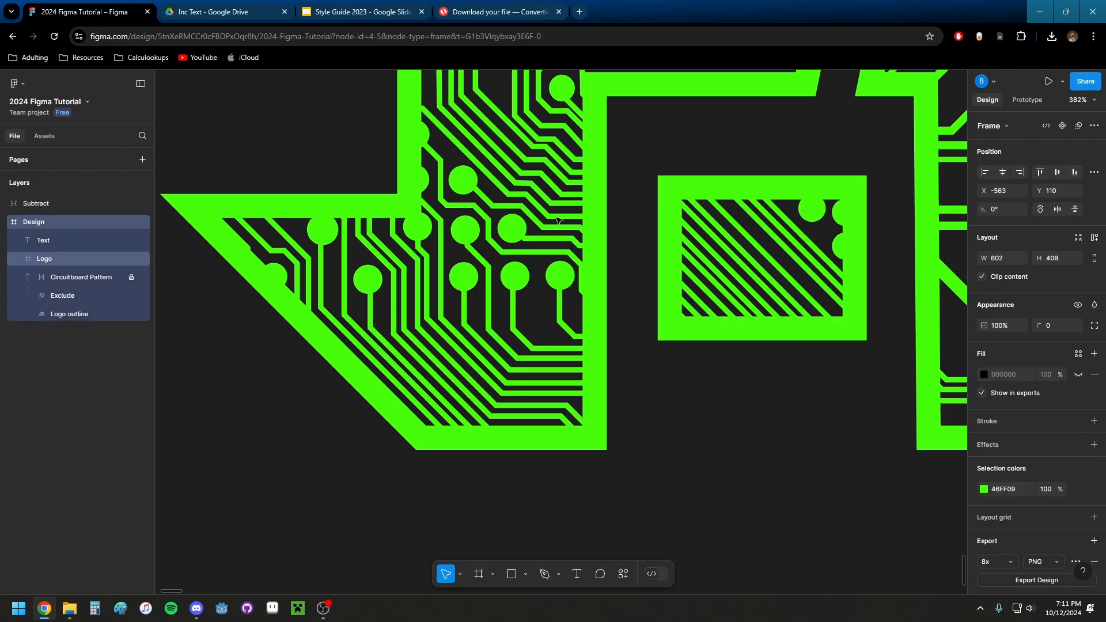
click(54, 240)
click(53, 258)
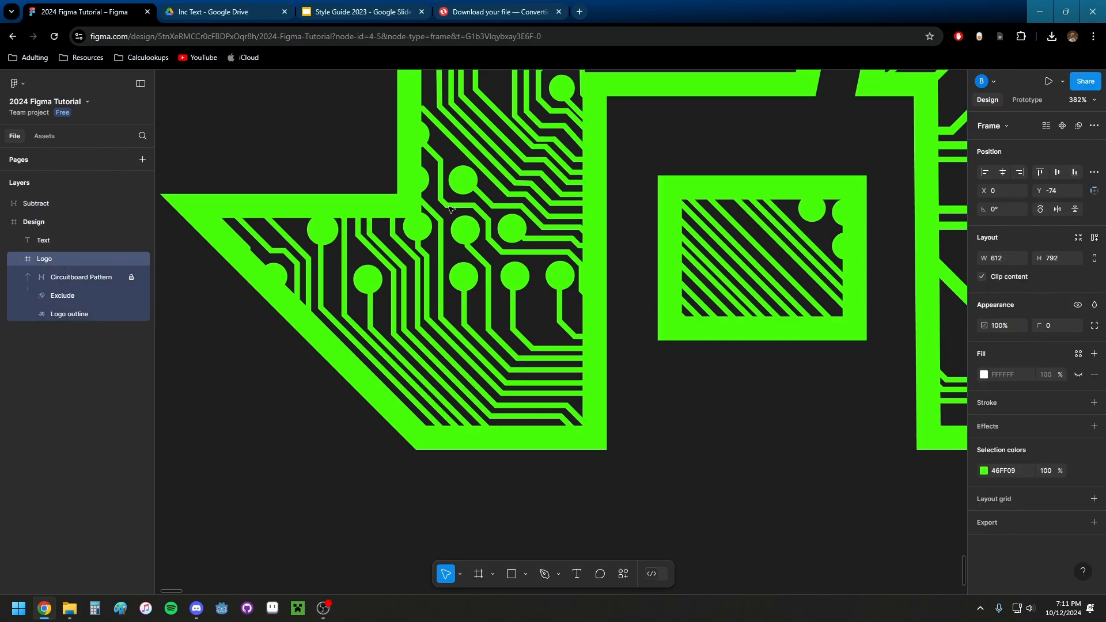
- Examine the original Logo outline's vector points and compare them with the subtracted logo, then leave vector editing
drag(627, 243, 499, 527)
click(77, 314)
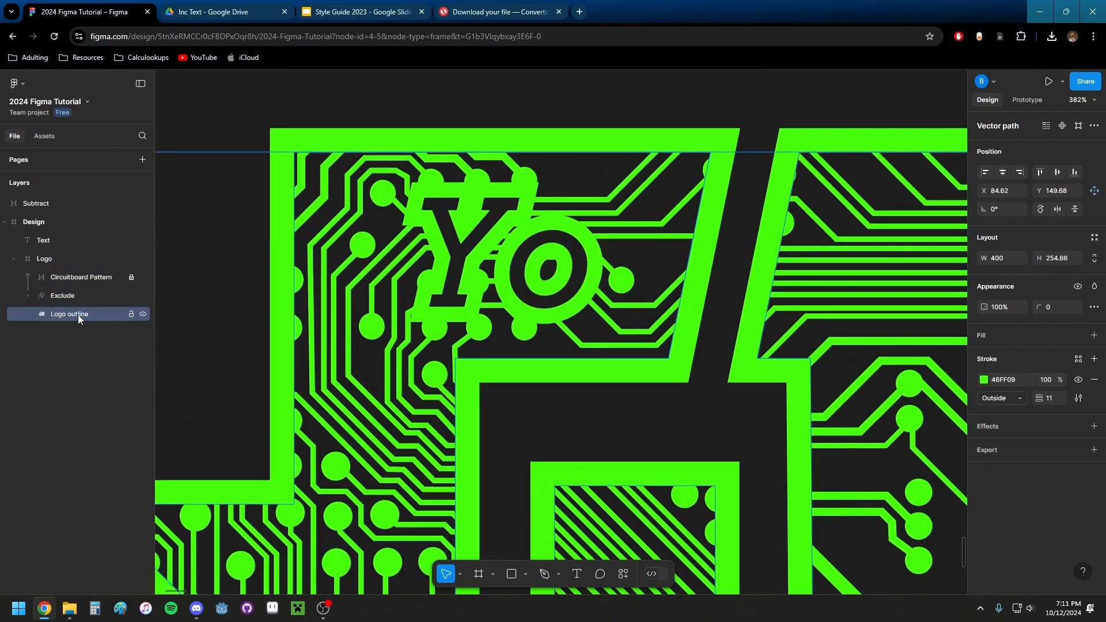
double_click(442, 140)
scroll(713, 159, down, 5)
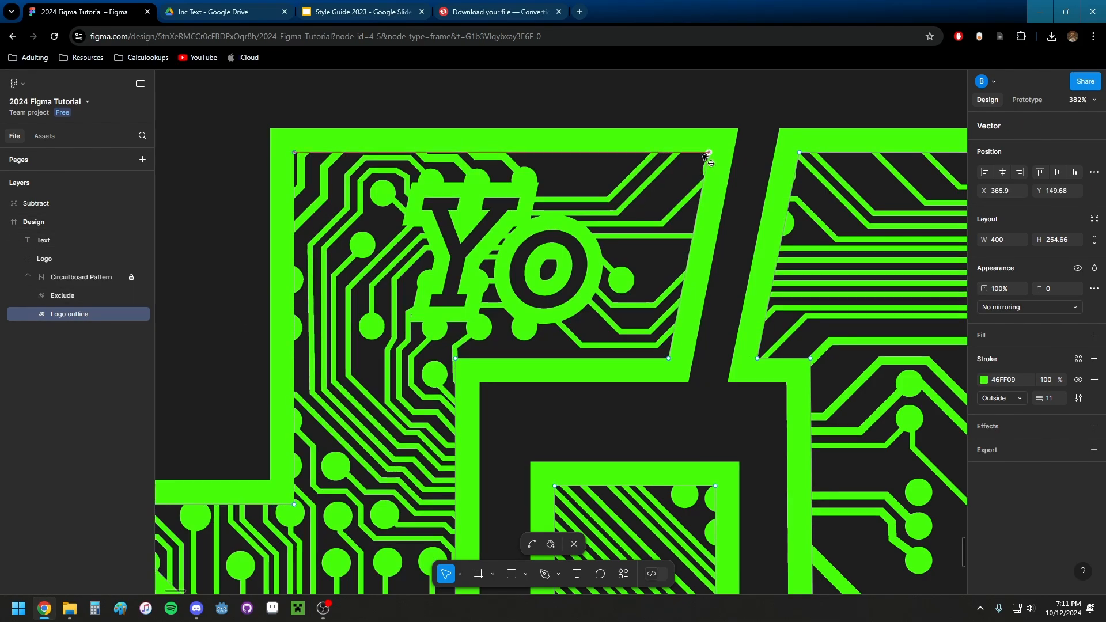
scroll(661, 200, down, 10)
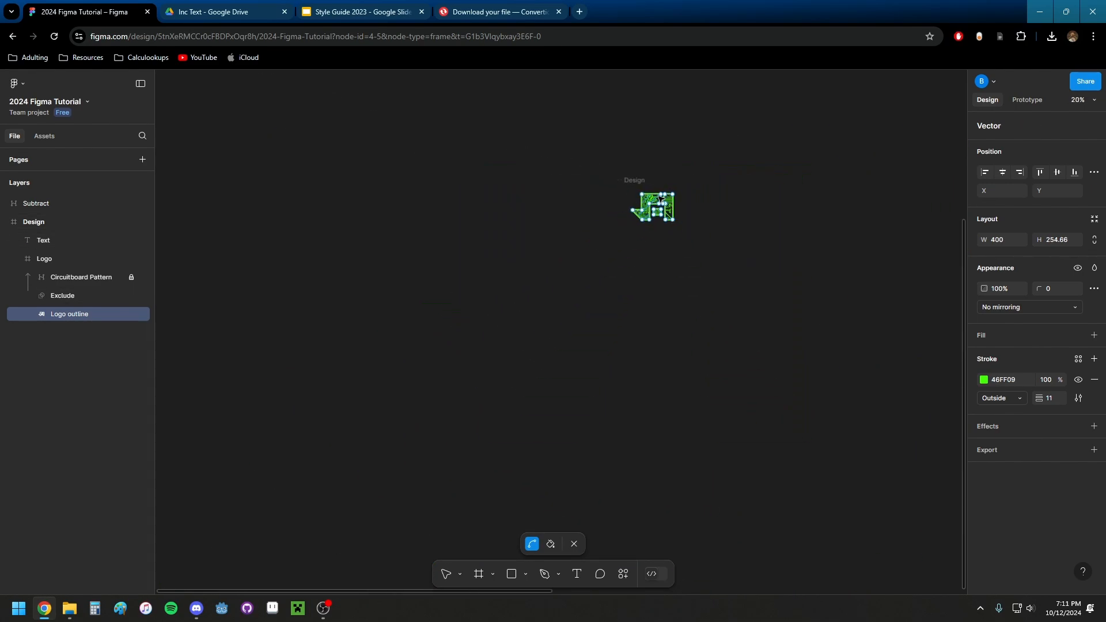
drag(728, 232, 285, 392)
drag(841, 300, 489, 359)
scroll(593, 300, up, 5)
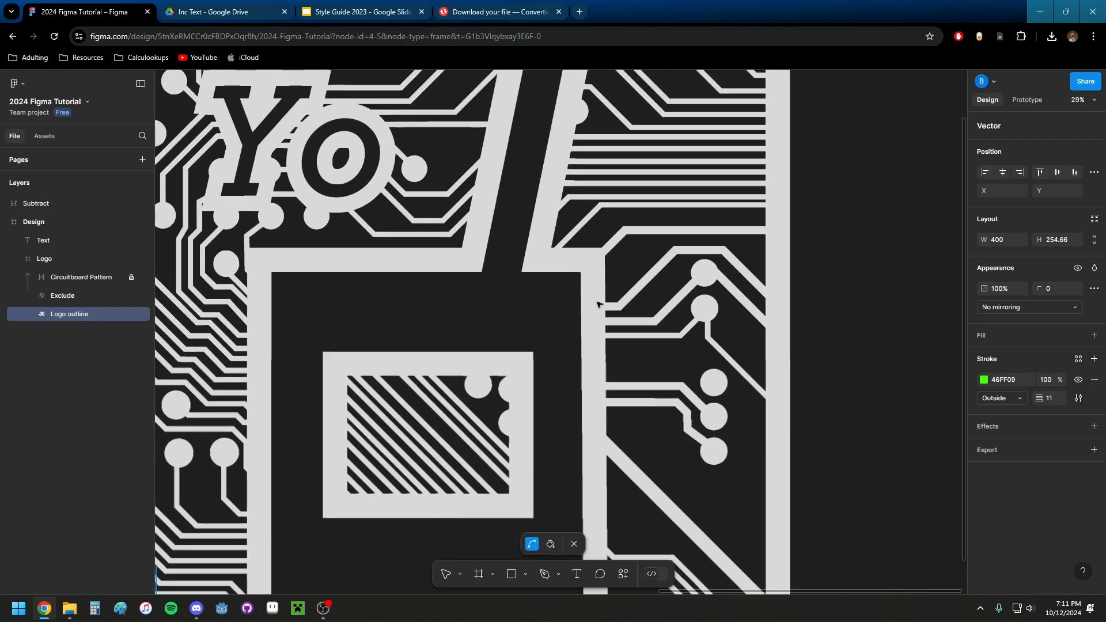
key(Escape)
- Open the subtracted logo for vector editing, select all its points, and move them slightly down and to the left
double_click(589, 261)
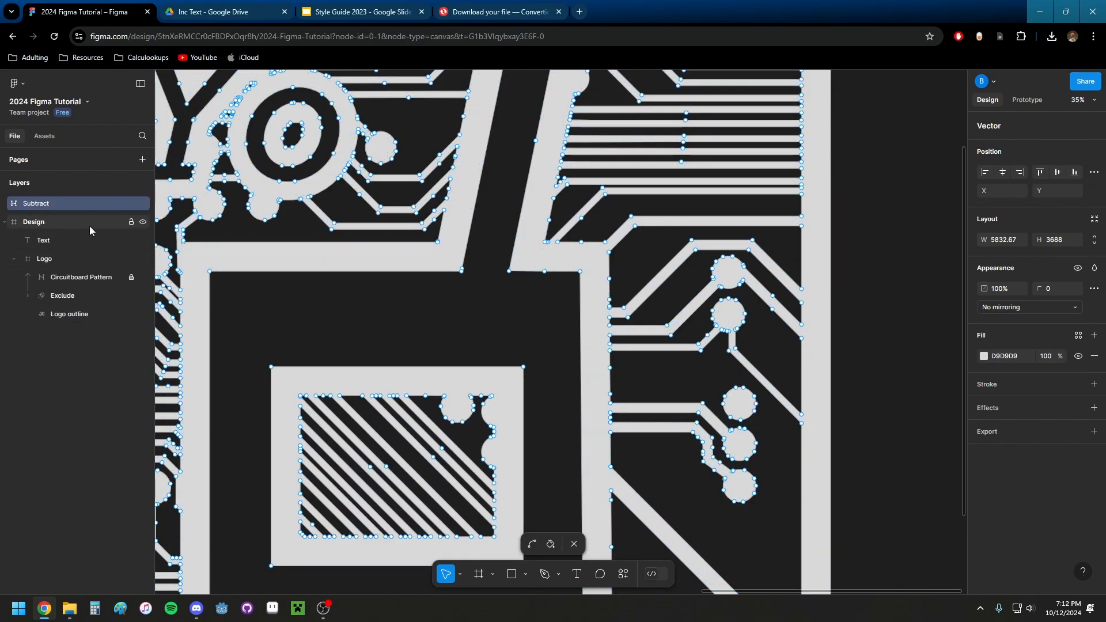
scroll(368, 261, down, 6)
drag(377, 284, 593, 295)
drag(451, 272, 670, 354)
drag(785, 443, 762, 438)
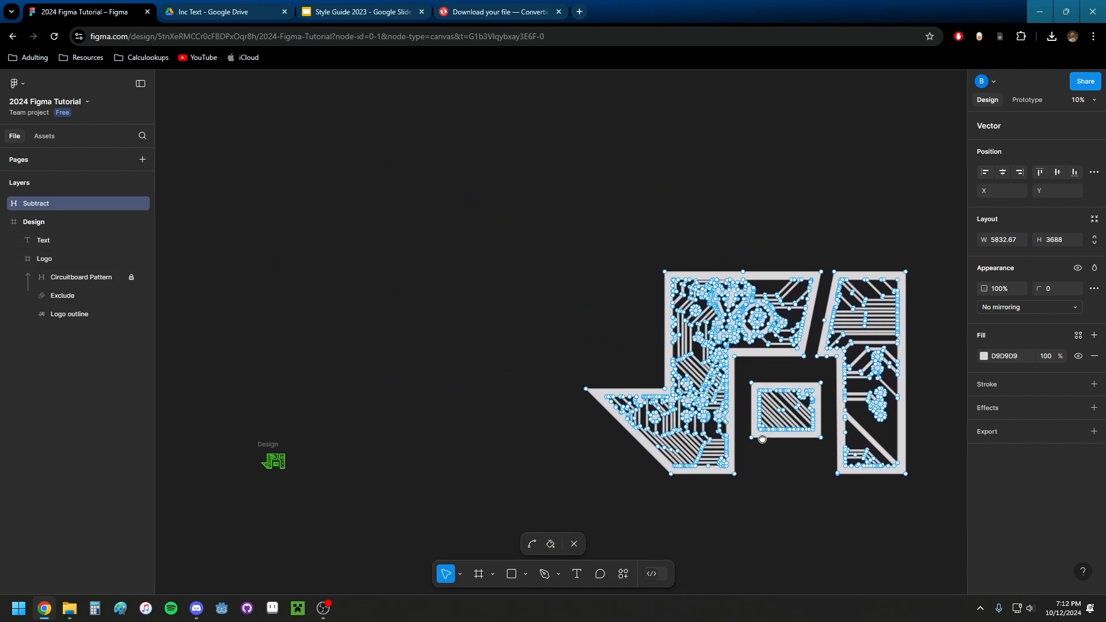
drag(814, 465, 358, 167)
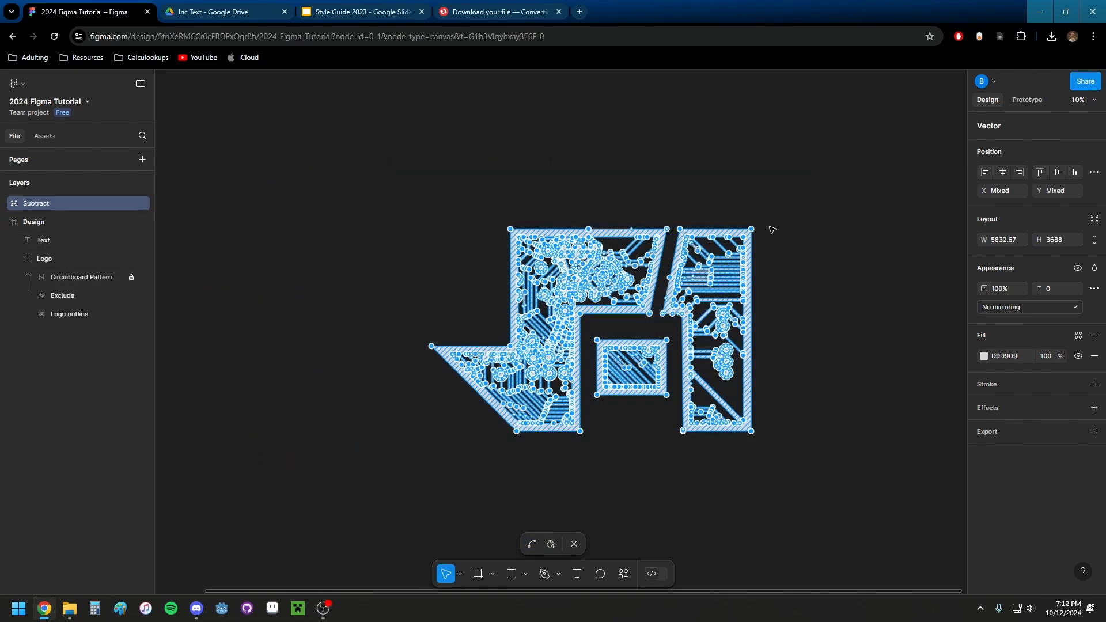
drag(751, 229, 699, 280)
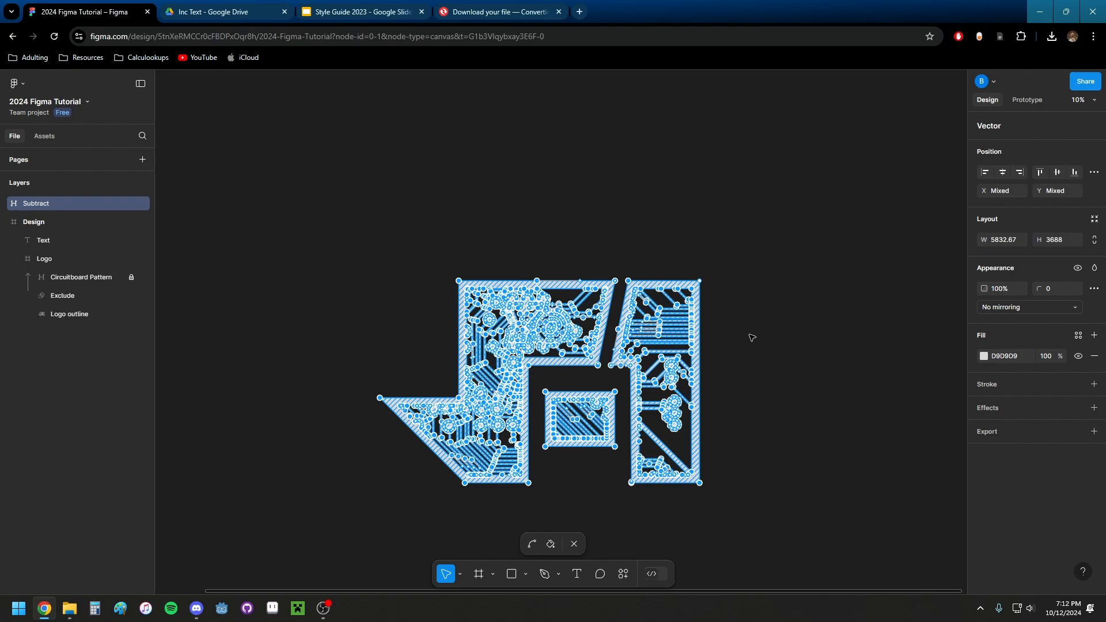
- Set the subtracted logo's fill to green 46FF09
drag(751, 337, 795, 249)
click(57, 205)
drag(745, 332, 897, 370)
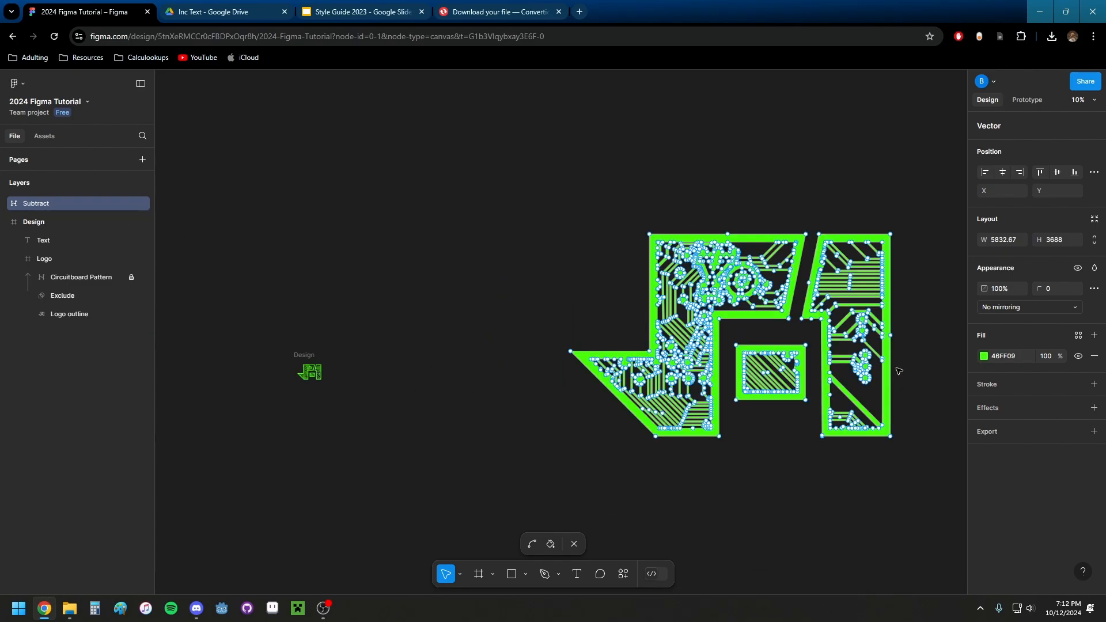
- Export the subtracted logo as an SVG file
scroll(907, 348, up, 3)
scroll(836, 326, down, 3)
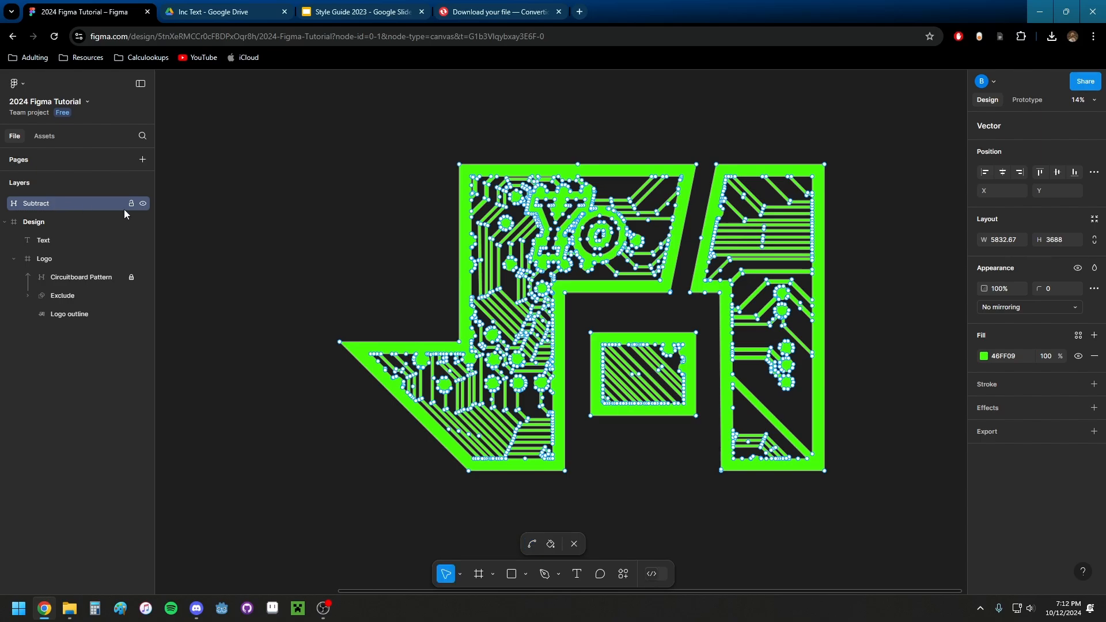
click(1093, 432)
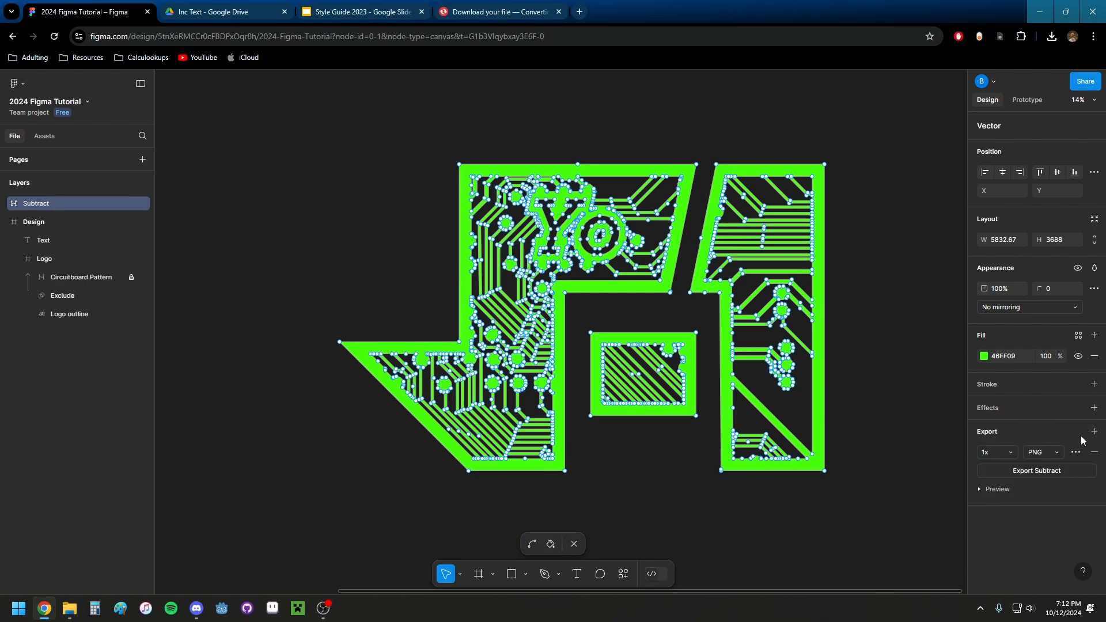
click(1052, 455)
click(1042, 474)
click(1028, 473)
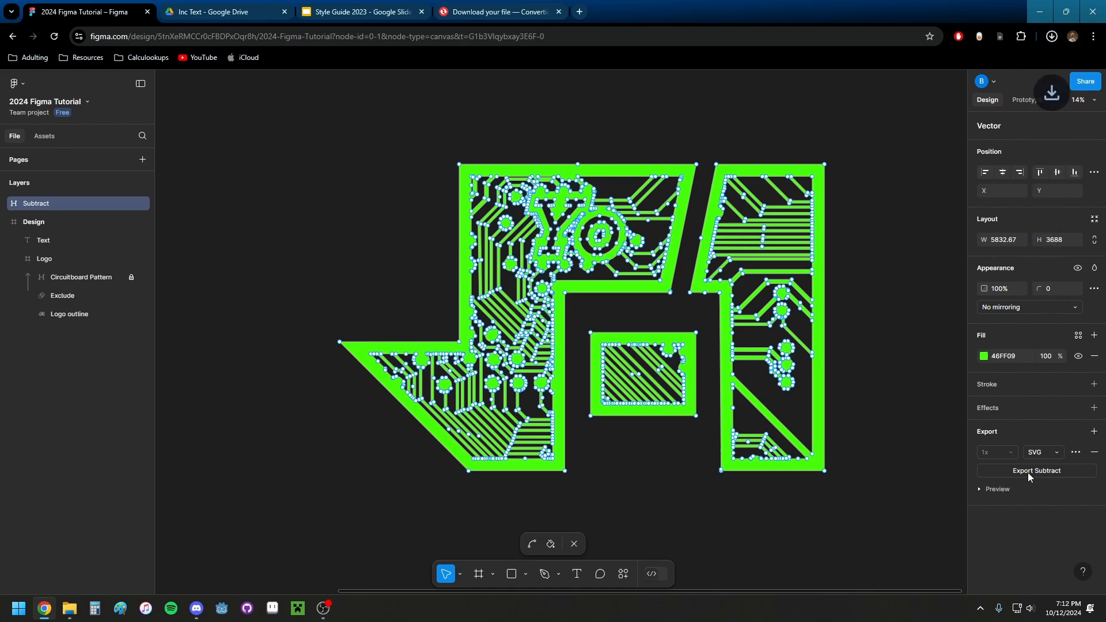
- Open the exported Subtract.svg in the browser and inspect it at different zoom levels
click(955, 61)
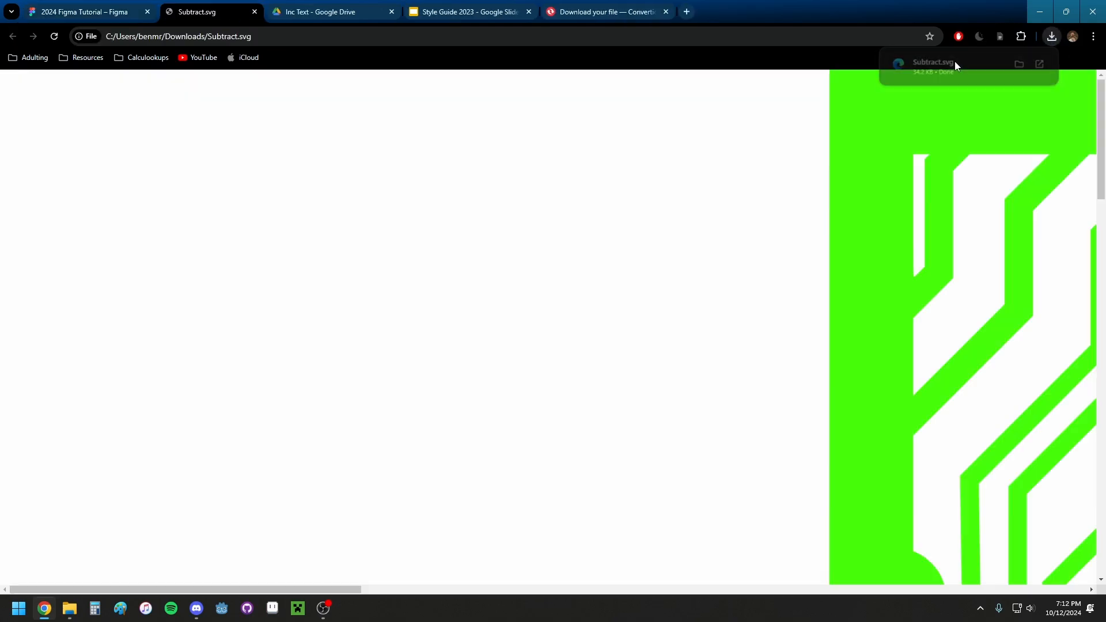
key(ctrl+plus)
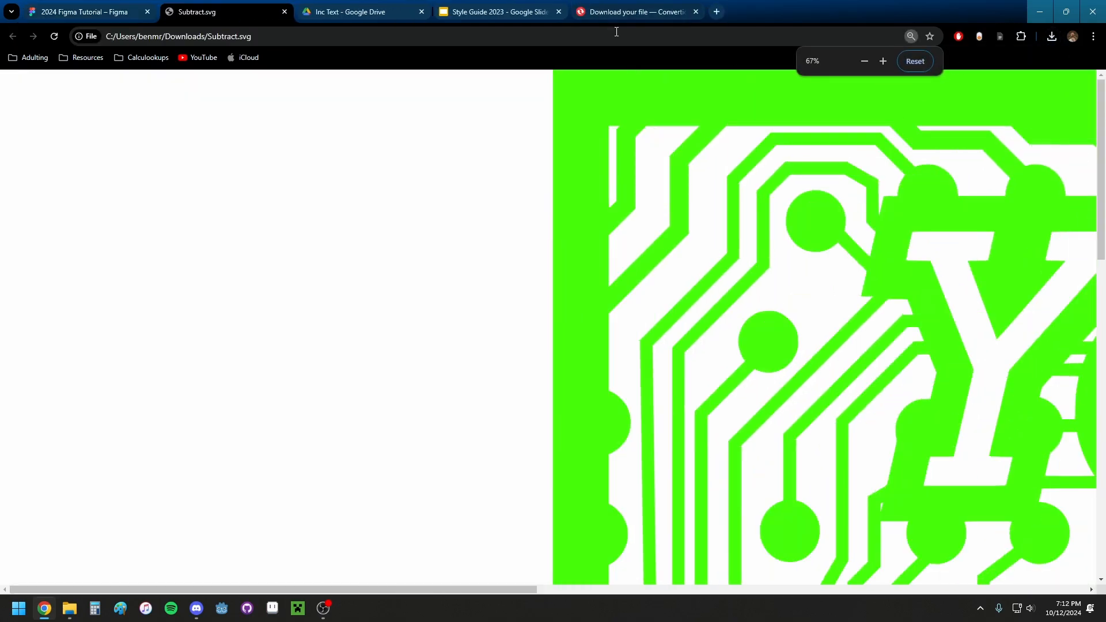
key(ctrl+plus)
key(ctrl+plus)
key(ctrl+plus)
key(ctrl+plus)
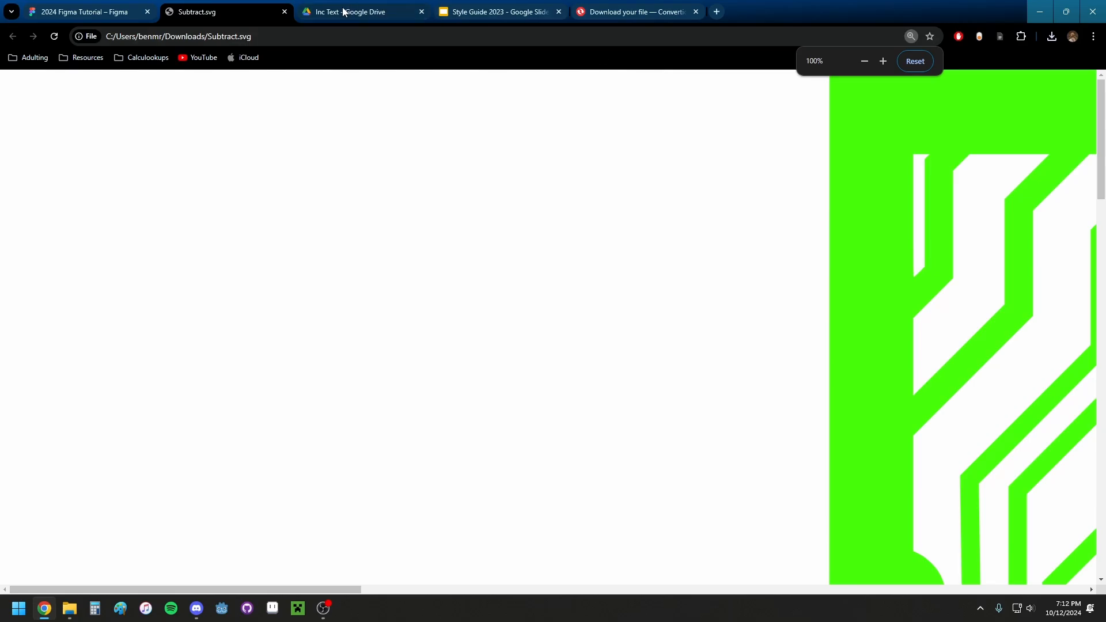
- Switch to Google Drive, upload Subtract.svg to the Inc Text folder, and delete the uploaded copy
click(343, 12)
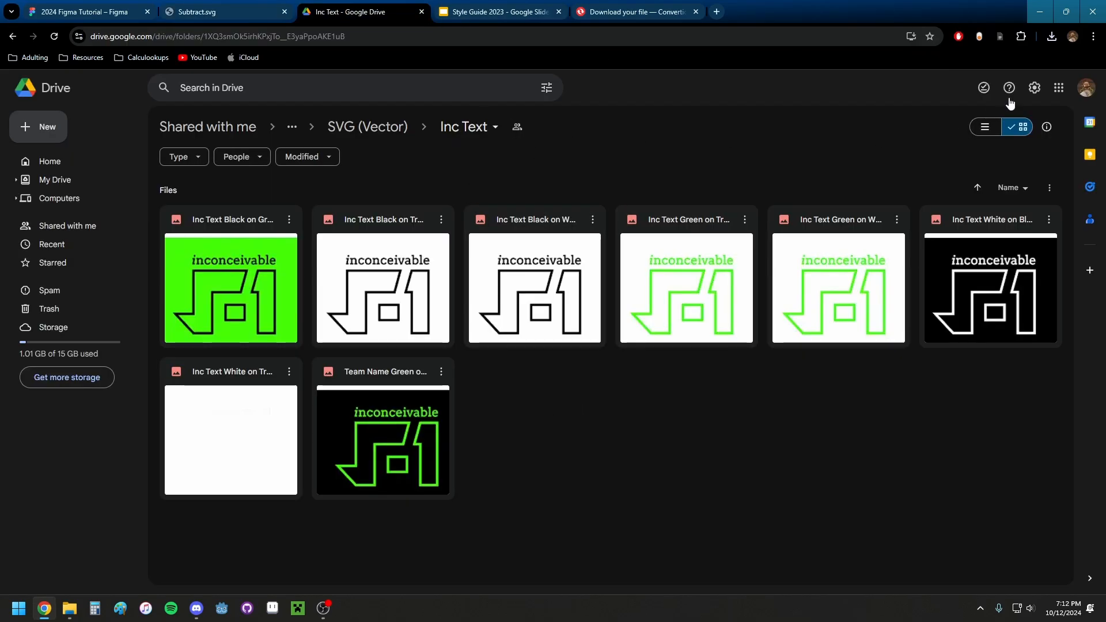
click(1051, 37)
drag(931, 87, 769, 493)
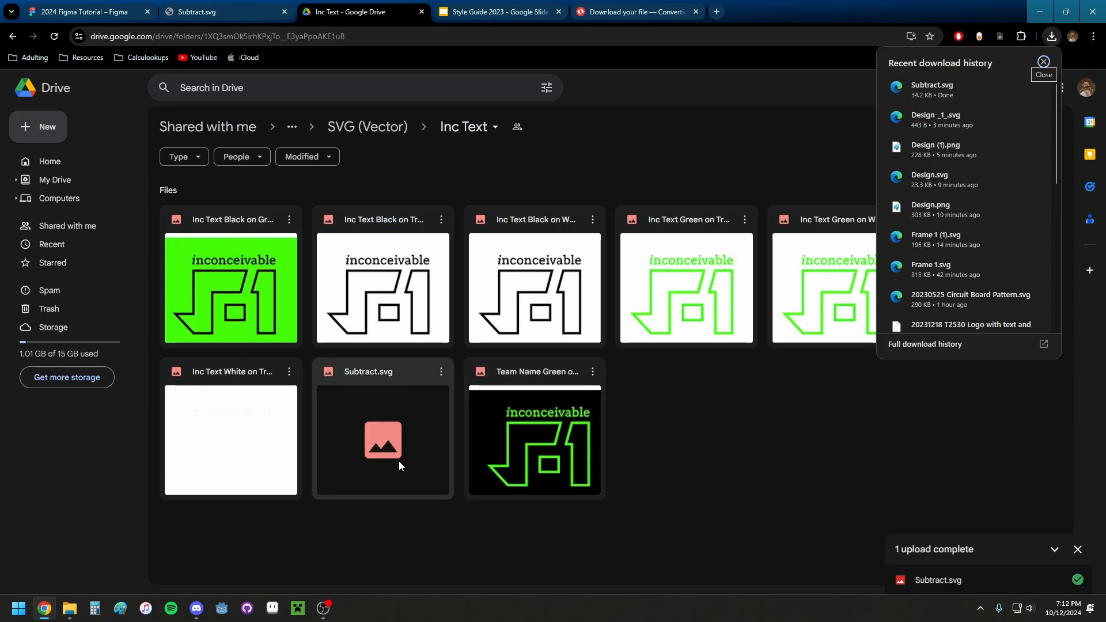
click(1044, 63)
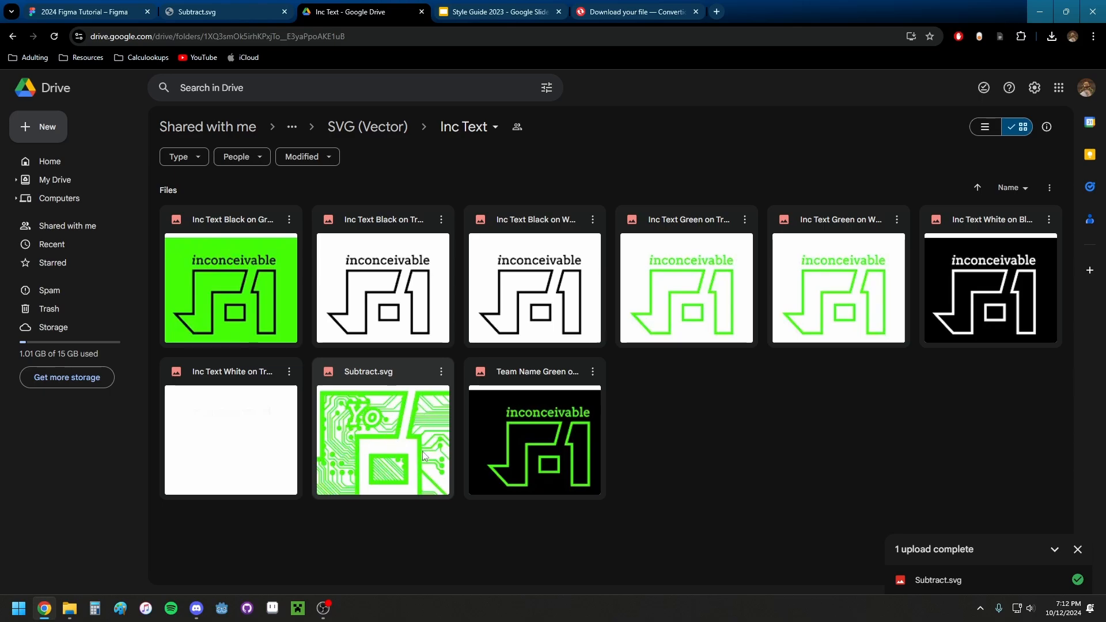
key(Delete)
- Close the Subtract.svg preview, switch back to Figma, and remove the subtracted logo from the canvas
click(260, 12)
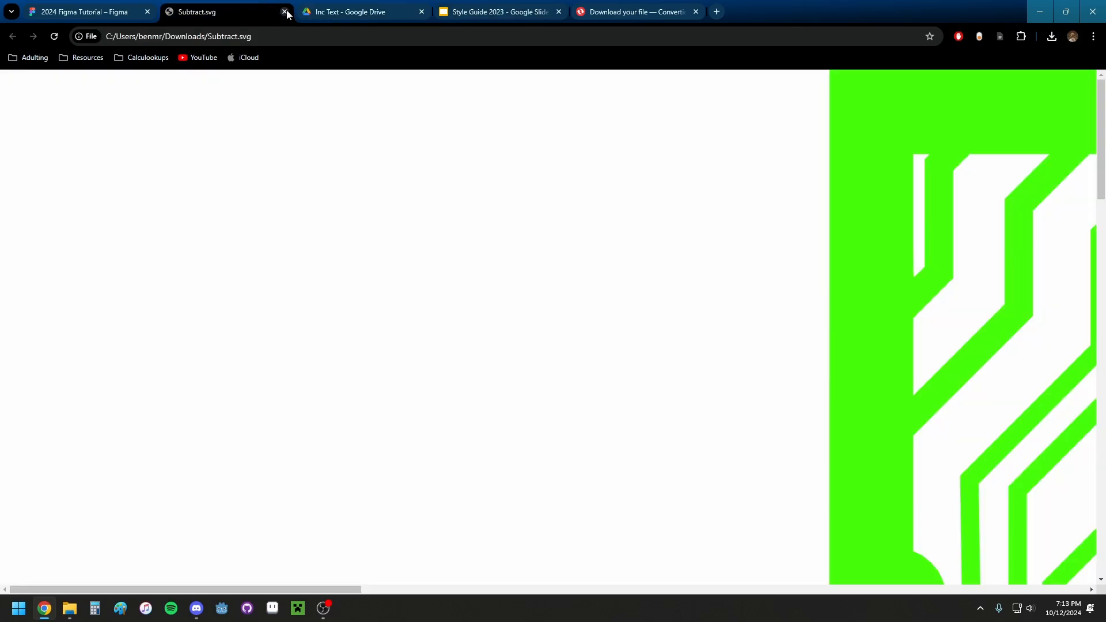
click(285, 11)
click(41, 6)
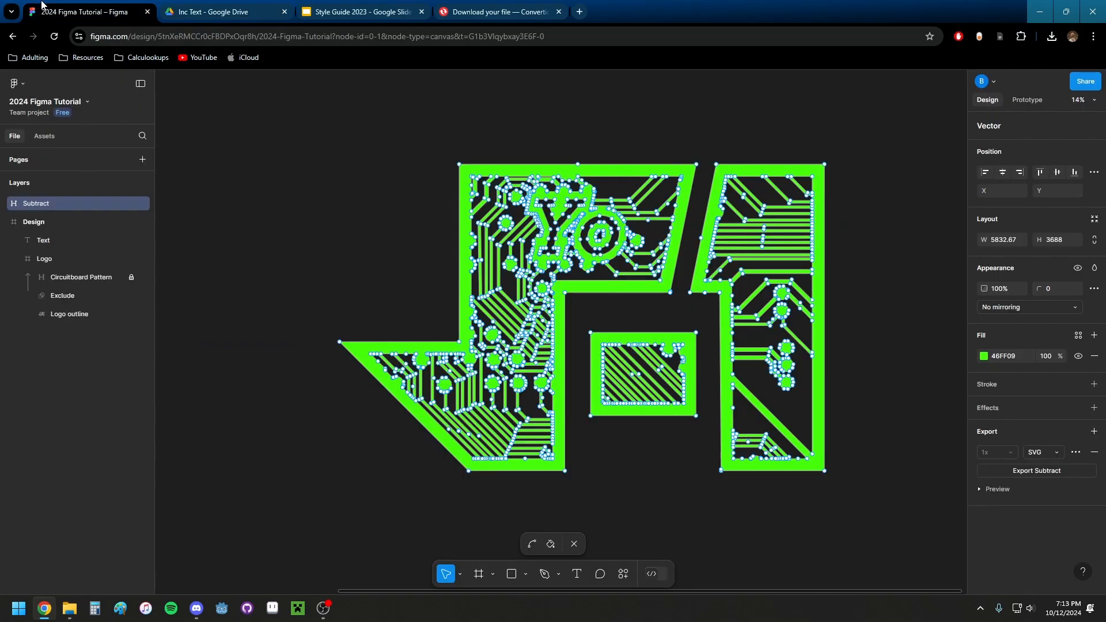
scroll(396, 256, down, 2)
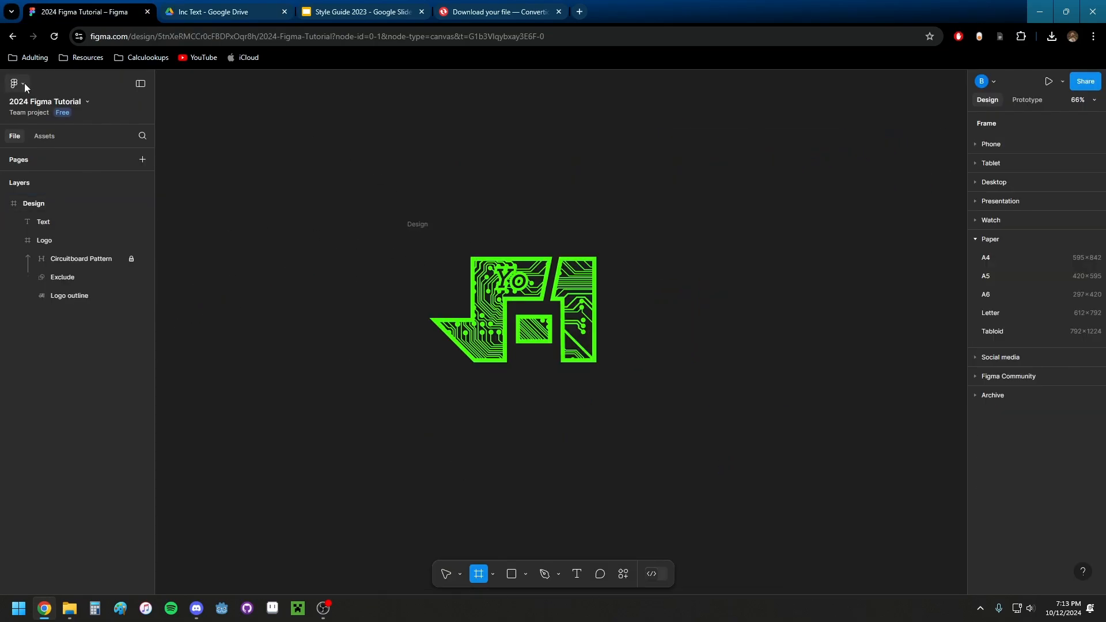
- Return to the team project's files and create a new design file
click(24, 83)
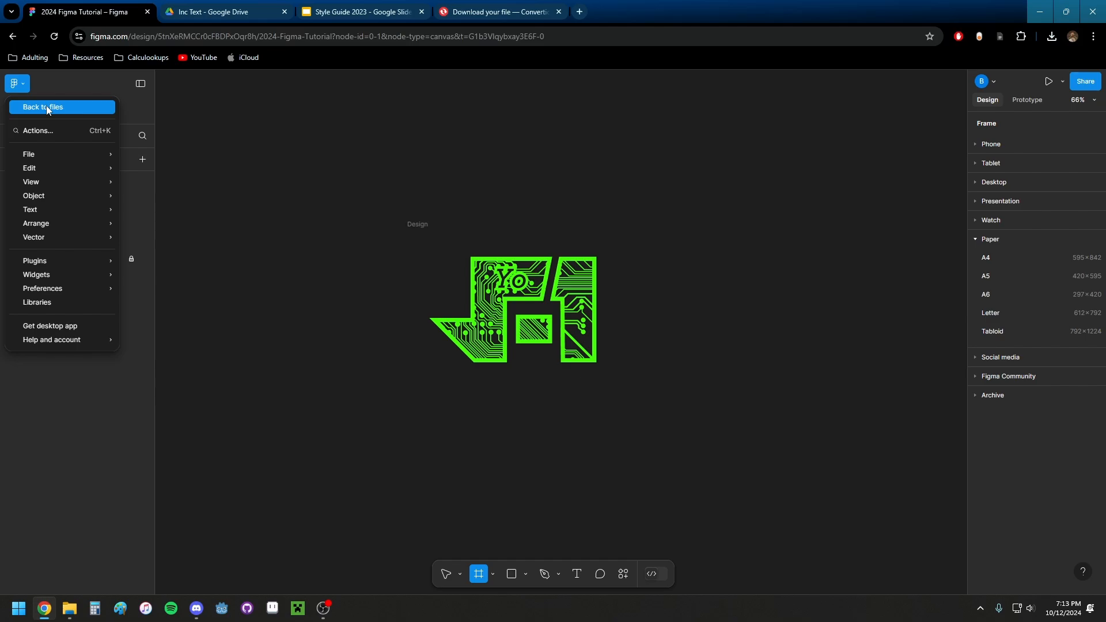
click(46, 107)
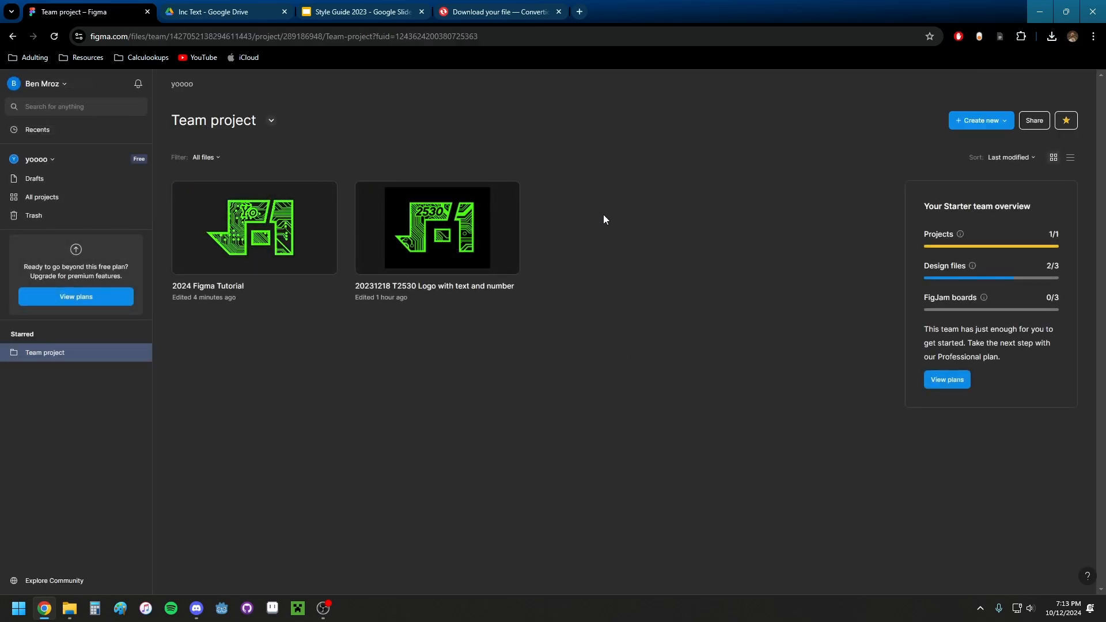
click(969, 124)
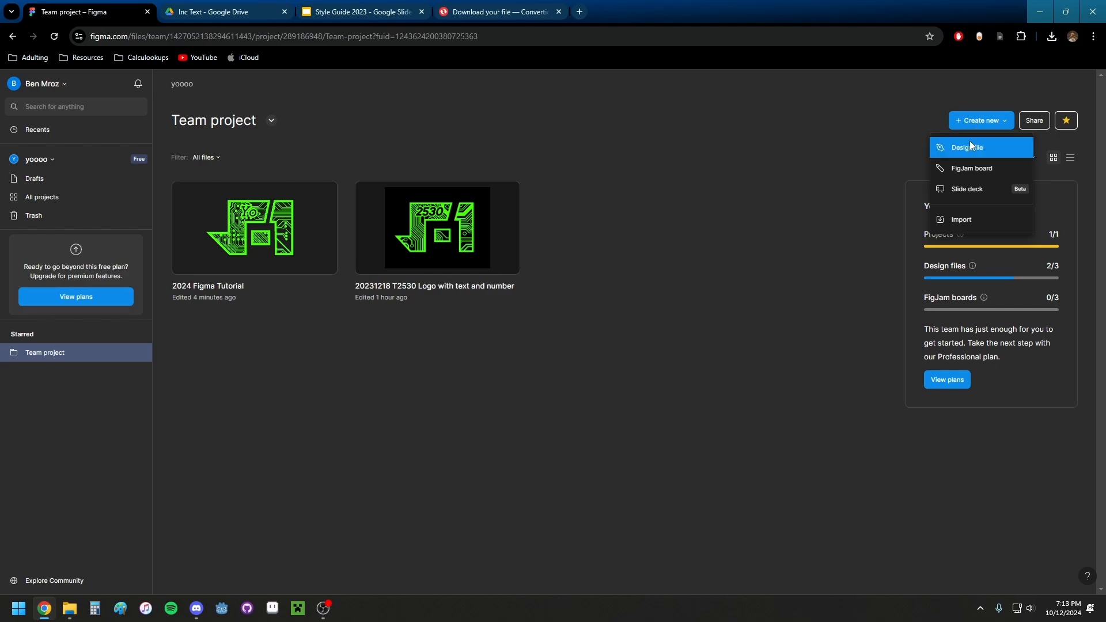
click(973, 144)
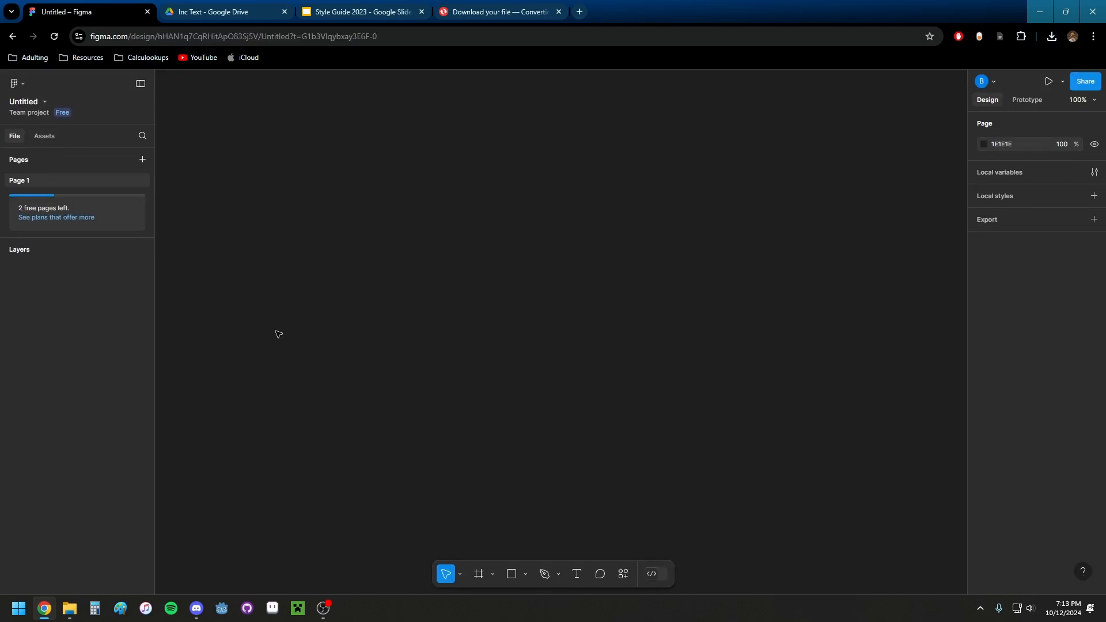
- Draw a frame about 554 × 434 on the empty canvas
key(f)
drag(426, 233, 745, 484)
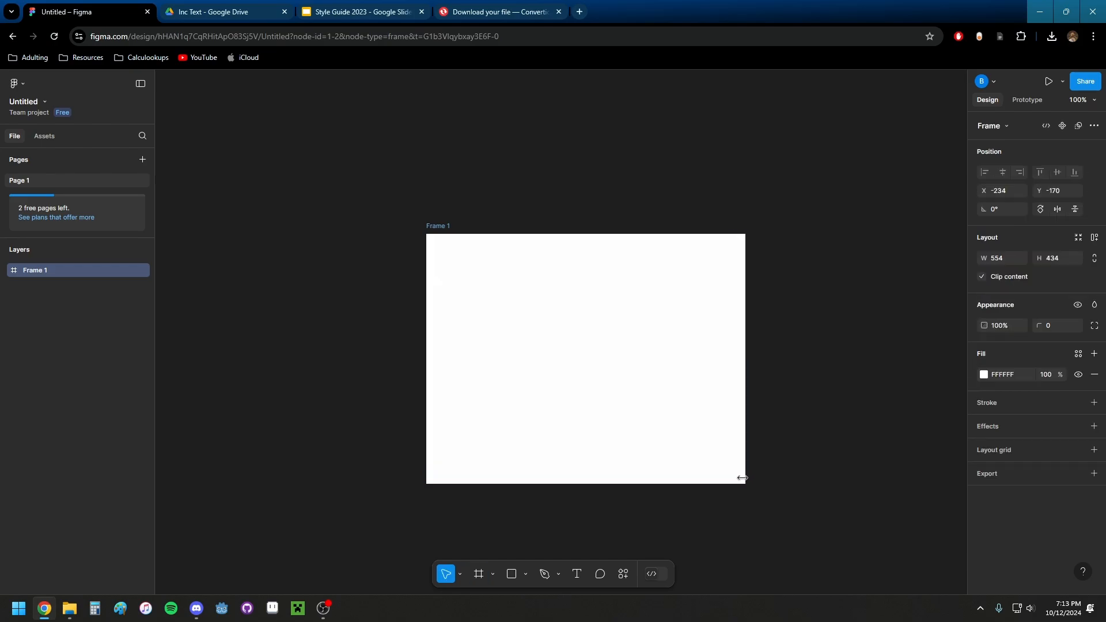
scroll(686, 385, up, 5)
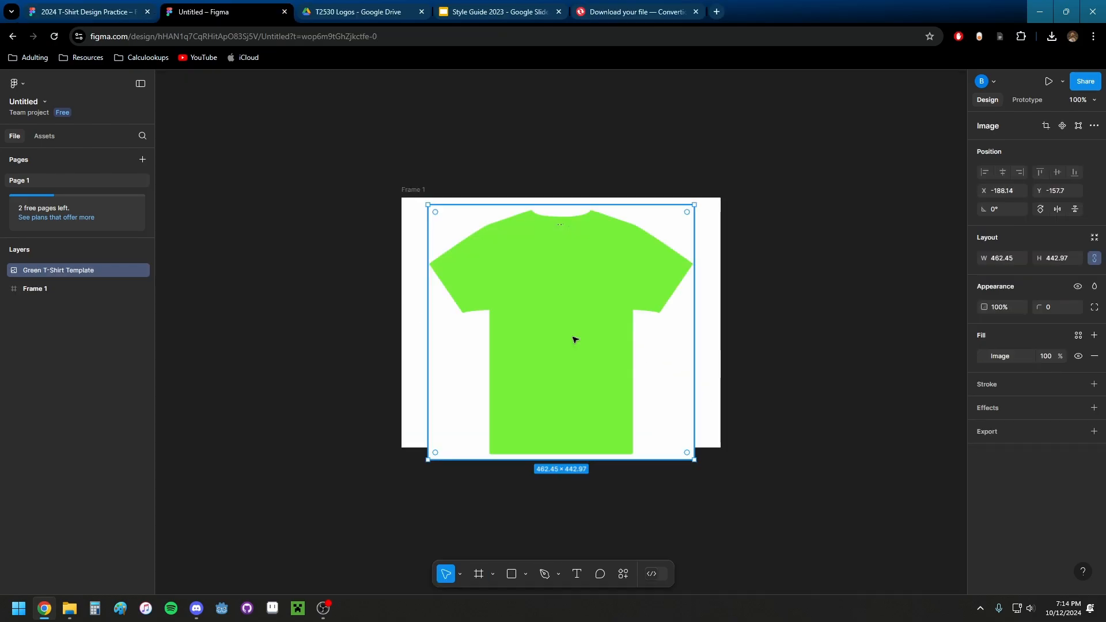
- Scale the Green T-Shirt Template image down to about 249 × 238 and position it over the frame
drag(695, 204, 554, 332)
drag(518, 390, 572, 305)
click(673, 342)
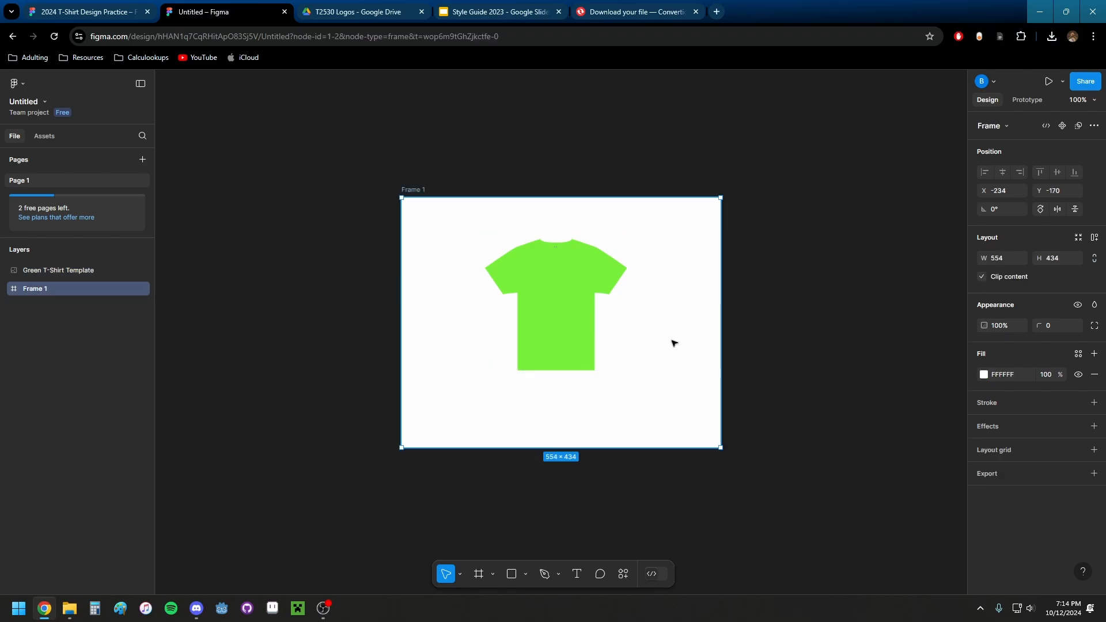
- Nest the Green T-Shirt Template layer inside Frame 1
scroll(559, 328, up, 4)
click(117, 270)
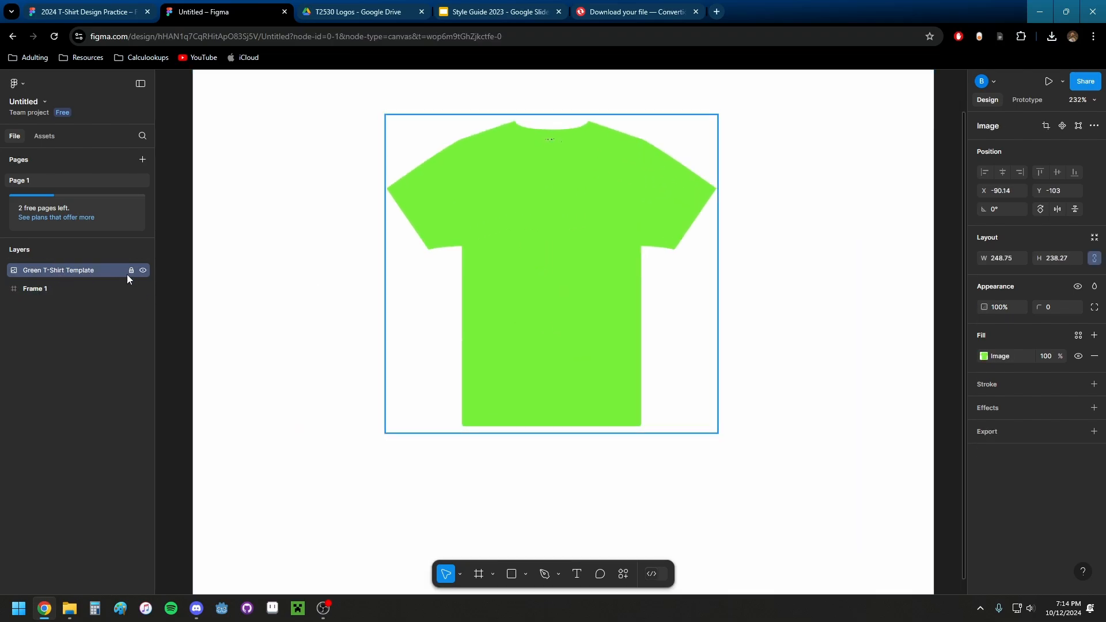
mouse_move(64, 277)
mouse_down()
mouse_move(62, 297)
mouse_move(56, 281)
mouse_move(69, 280)
mouse_up()
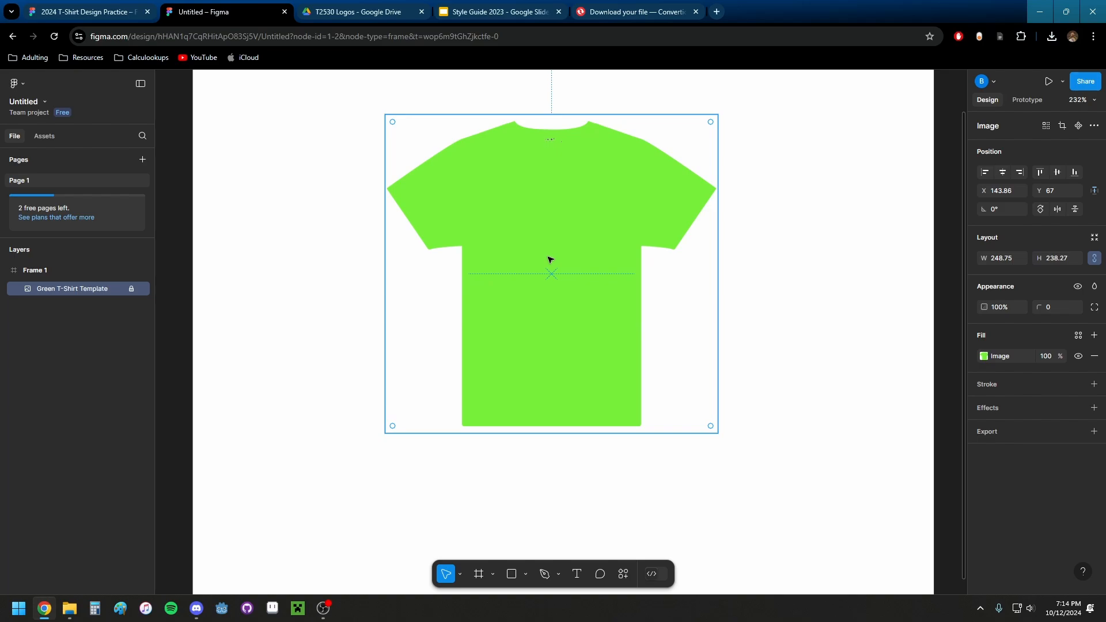
- Lock the T-shirt template layer and move Frame 1 with the shirt to about X -253, Y -137
drag(574, 220, 639, 175)
drag(597, 193, 545, 221)
drag(352, 175, 464, 161)
click(131, 289)
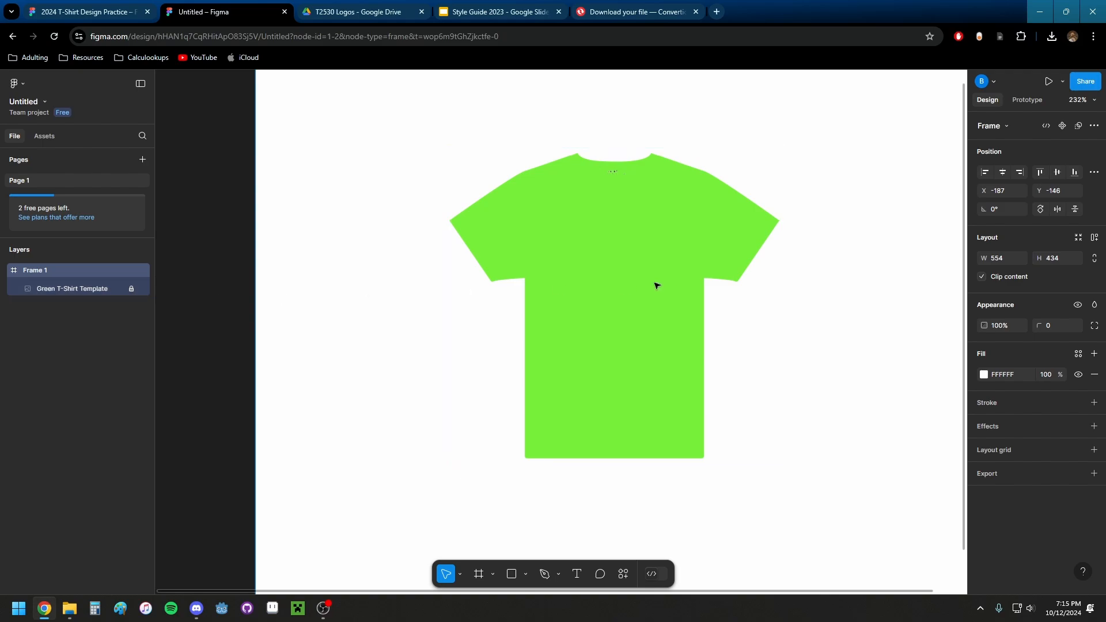
drag(657, 284, 574, 296)
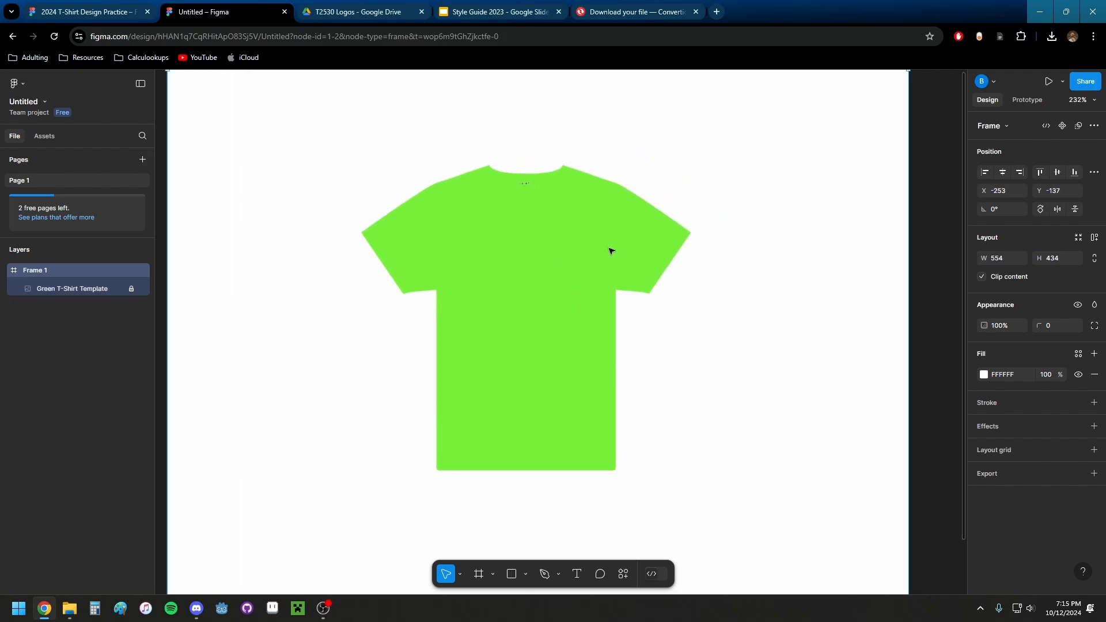
- Place the downloaded Subtract.svg logo into Frame 1 on top of the T-shirt
click(1053, 37)
drag(975, 85, 636, 353)
scroll(545, 327, down, 15)
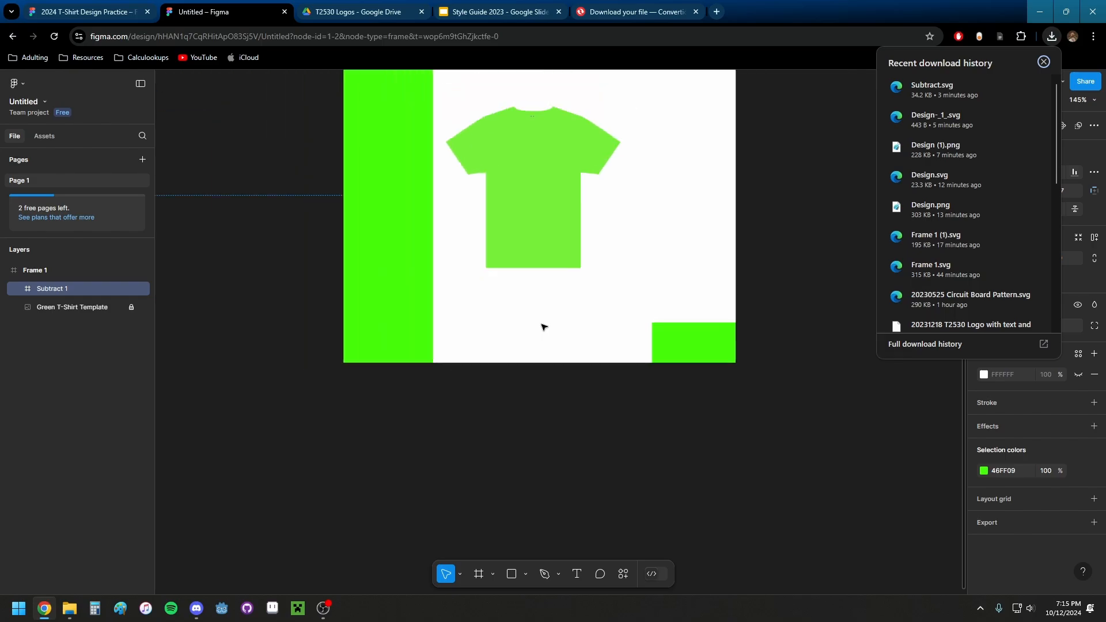
scroll(471, 255, down, 3)
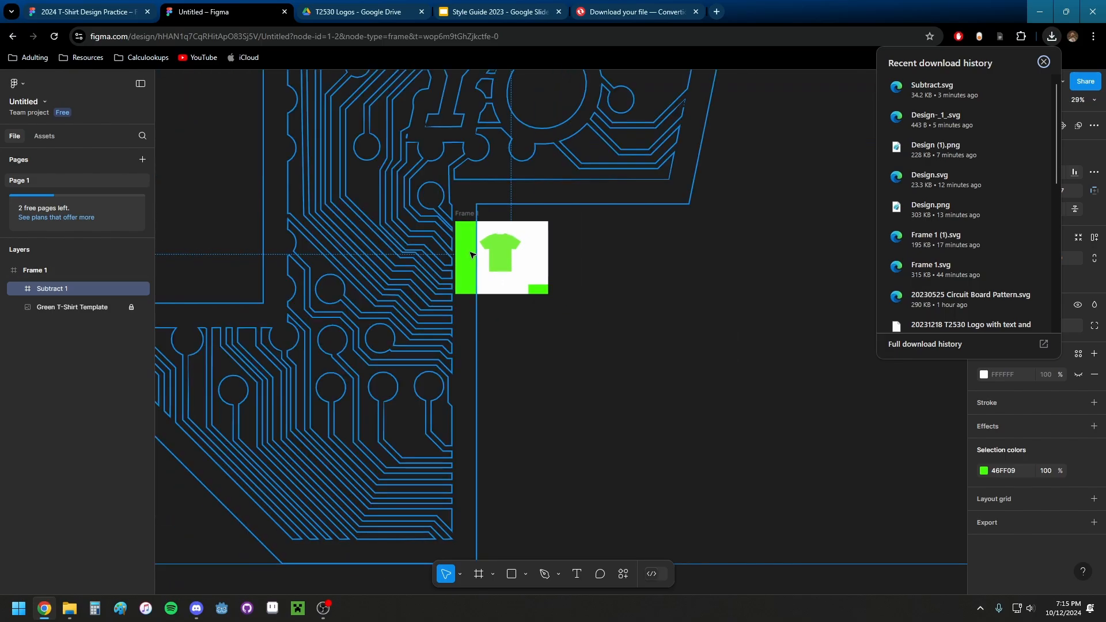
- Scale the placed logo down to about 365 × 231 and position it within Frame 1
click(471, 255)
scroll(519, 265, down, 6)
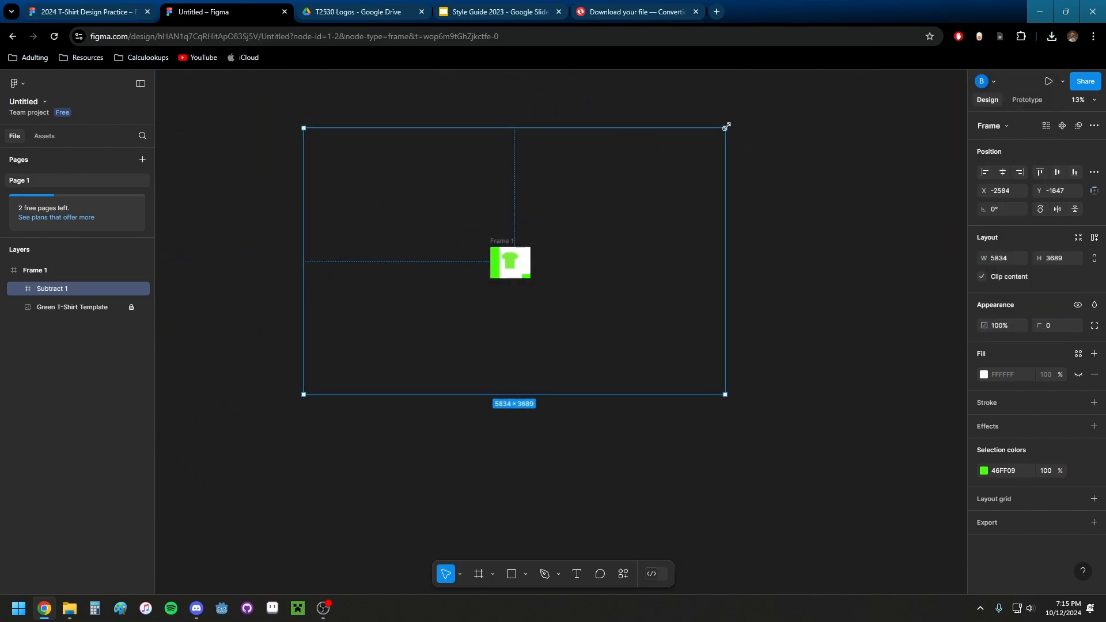
drag(727, 125, 434, 322)
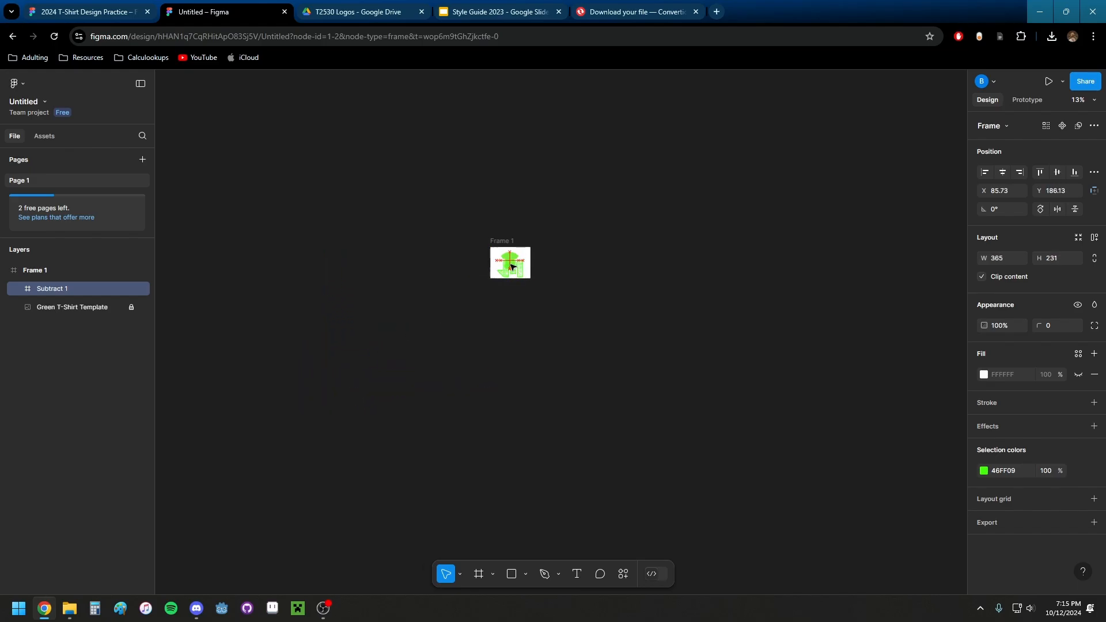
scroll(518, 262, up, 15)
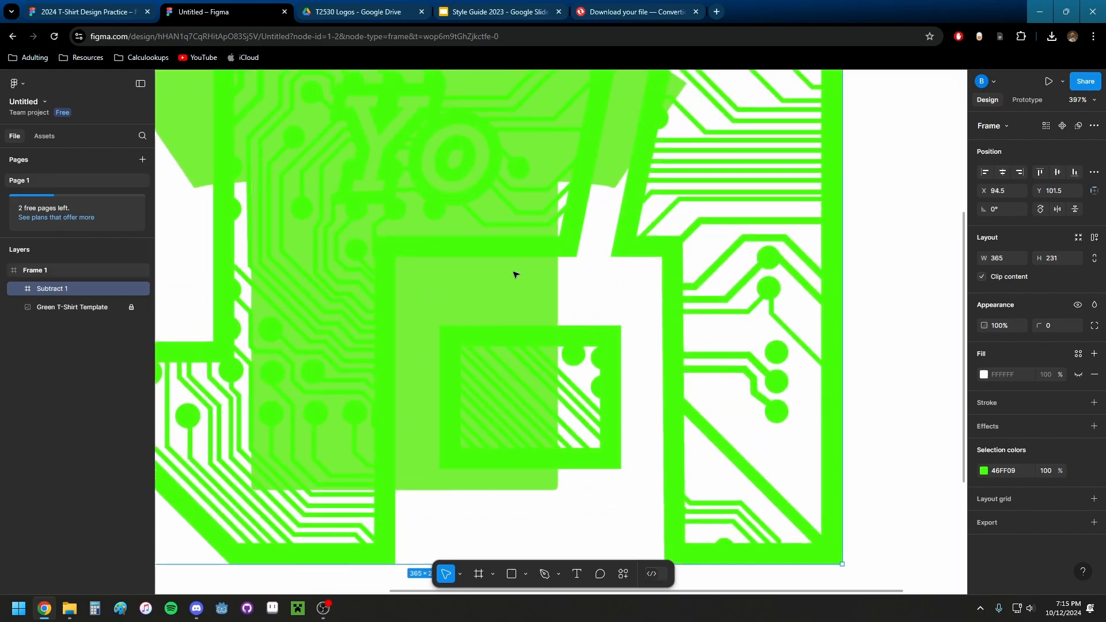
- Change the placed logo's colour to black 000000
click(984, 470)
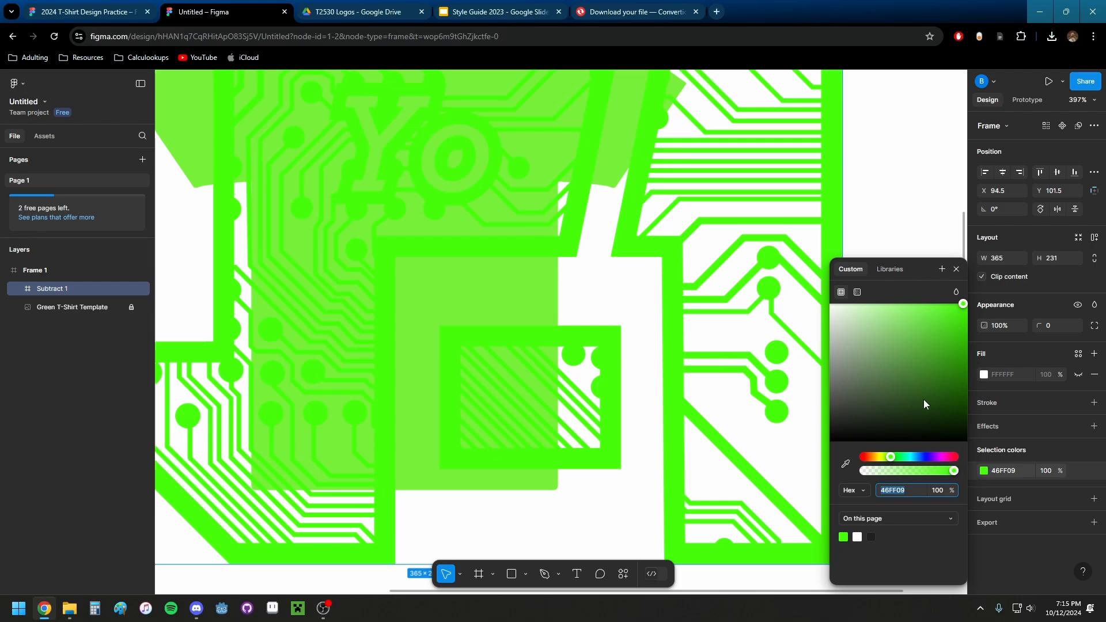
drag(923, 399, 830, 440)
click(957, 269)
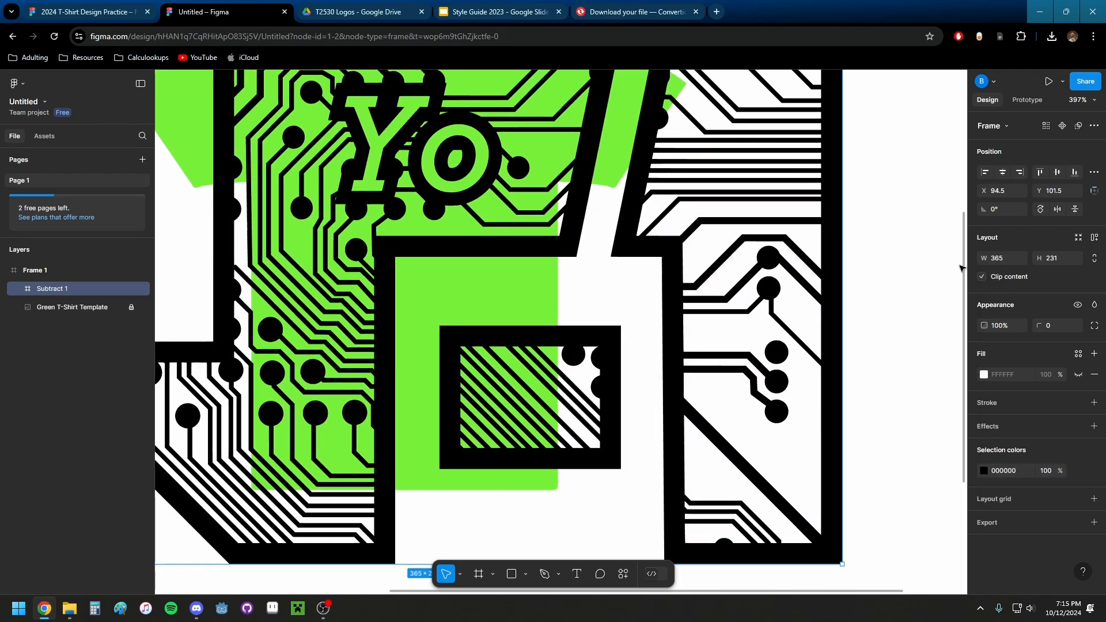
- Scale the black logo down to about 85 × 54 and place it on the T-shirt's chest
drag(686, 278, 733, 344)
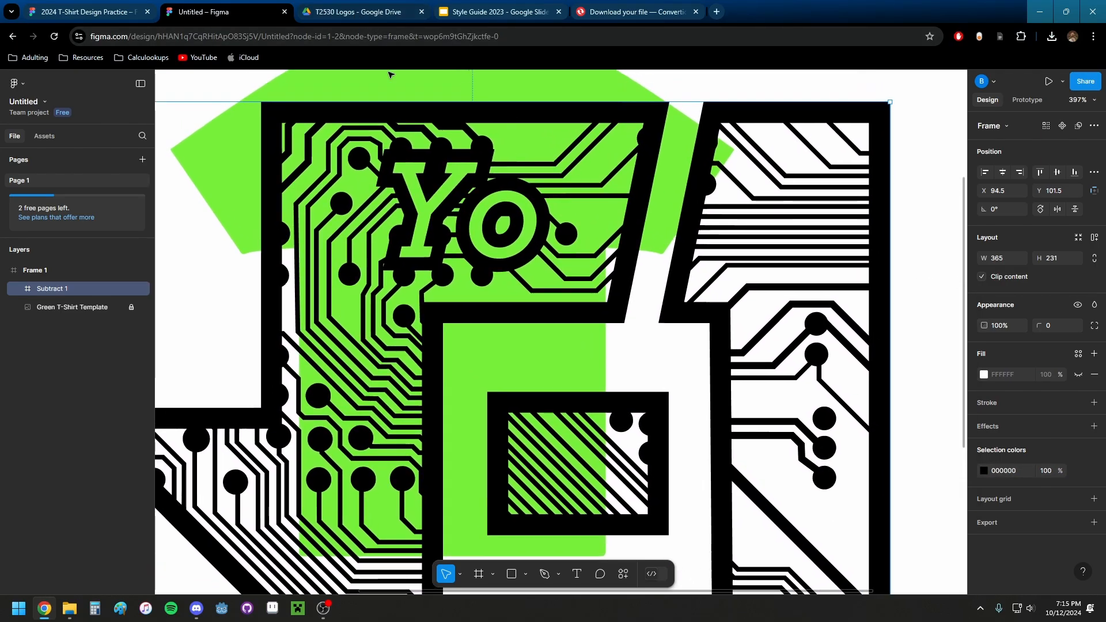
scroll(486, 258, down, 3)
drag(787, 142, 487, 213)
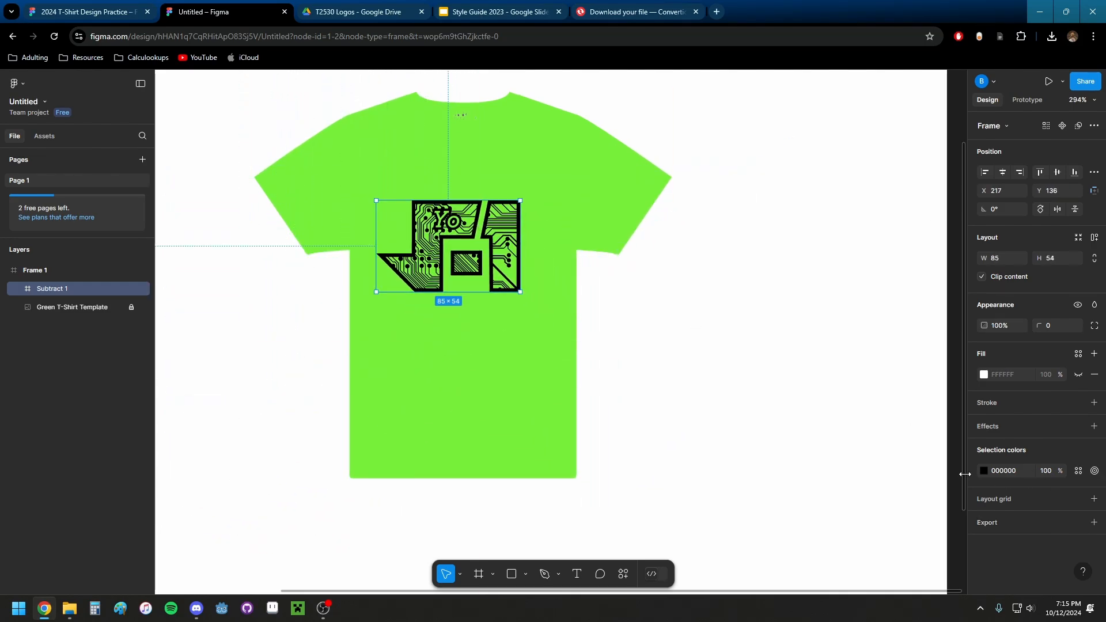
- Switch to Google Drive and open the Inc Text folder inside the T2530 Logos SVG (Vector) folder
click(357, 12)
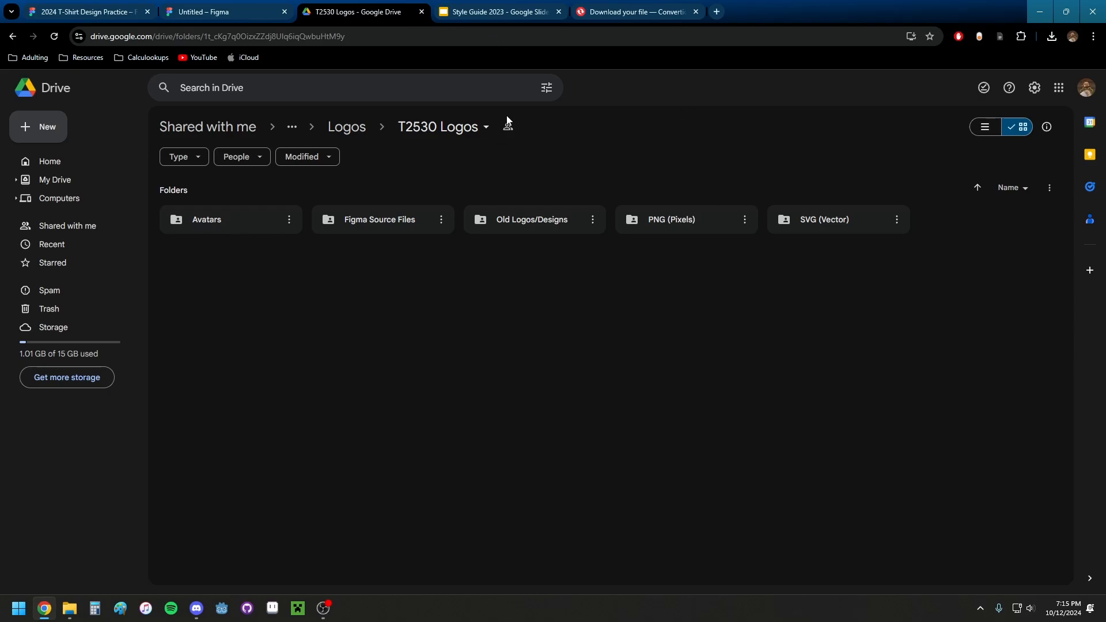
double_click(858, 220)
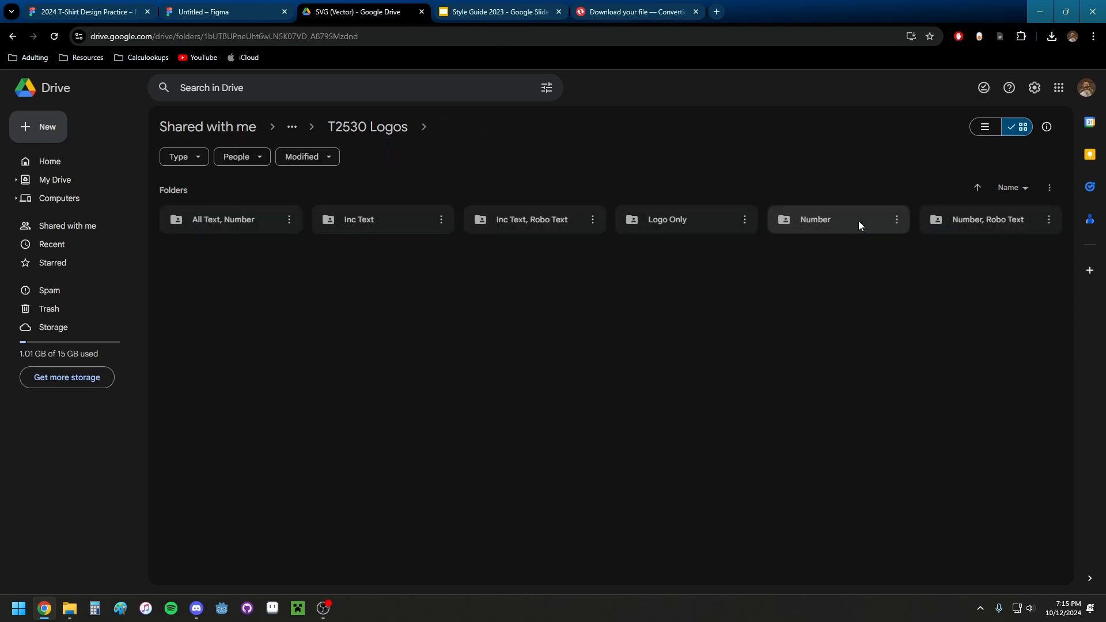
double_click(377, 218)
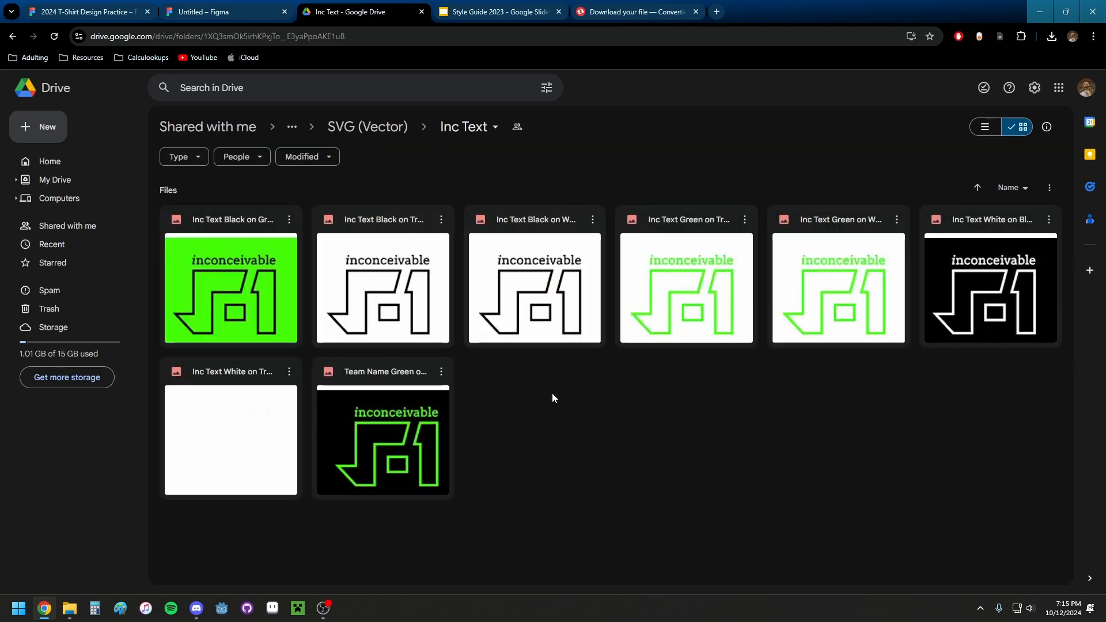
- Switch to Google Slides to examine the team colours on the first slide of Style Guide 2023, and return to Google Drive
click(399, 222)
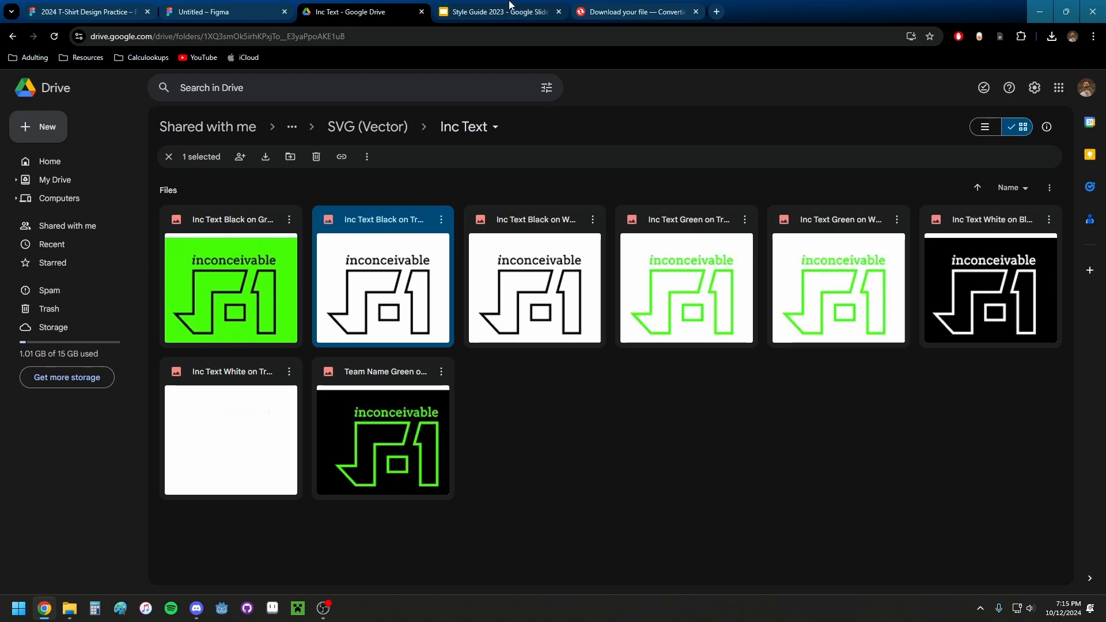
key(ctrl+Tab)
click(76, 237)
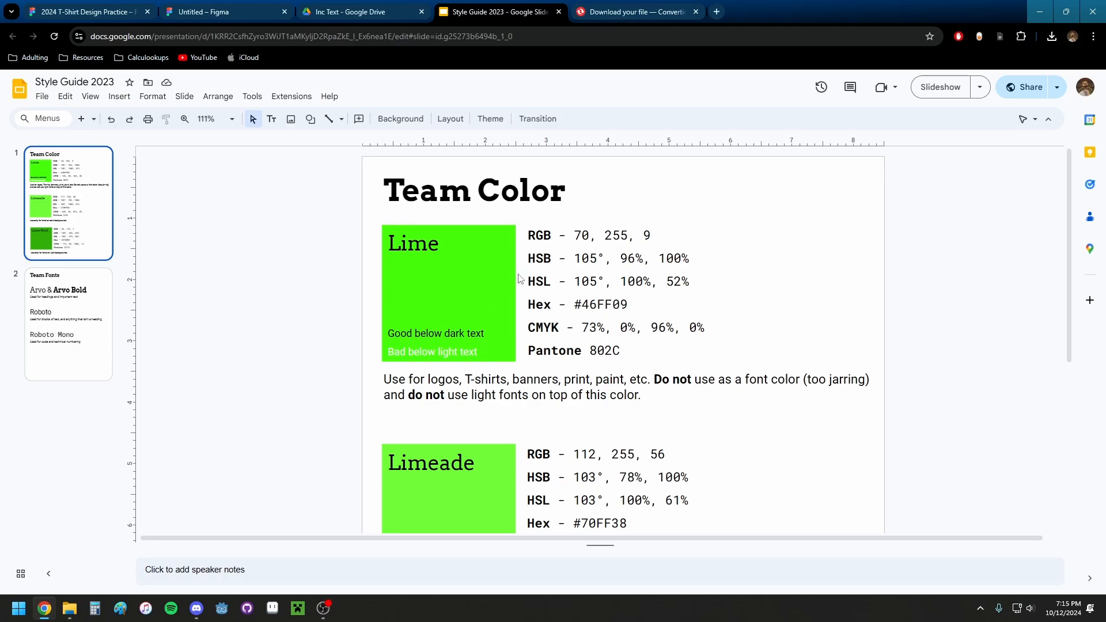
scroll(520, 279, down, 5)
click(351, 12)
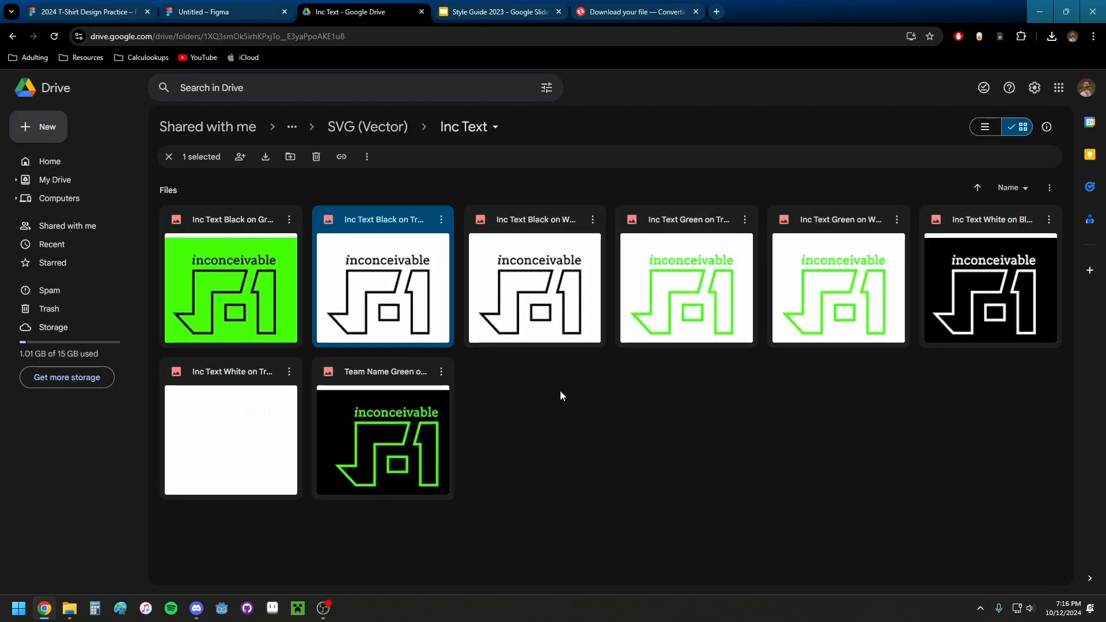
- Switch to Figma and move the circuit logo higher on the T-shirt's chest, to about X 217, Y 110
click(189, 11)
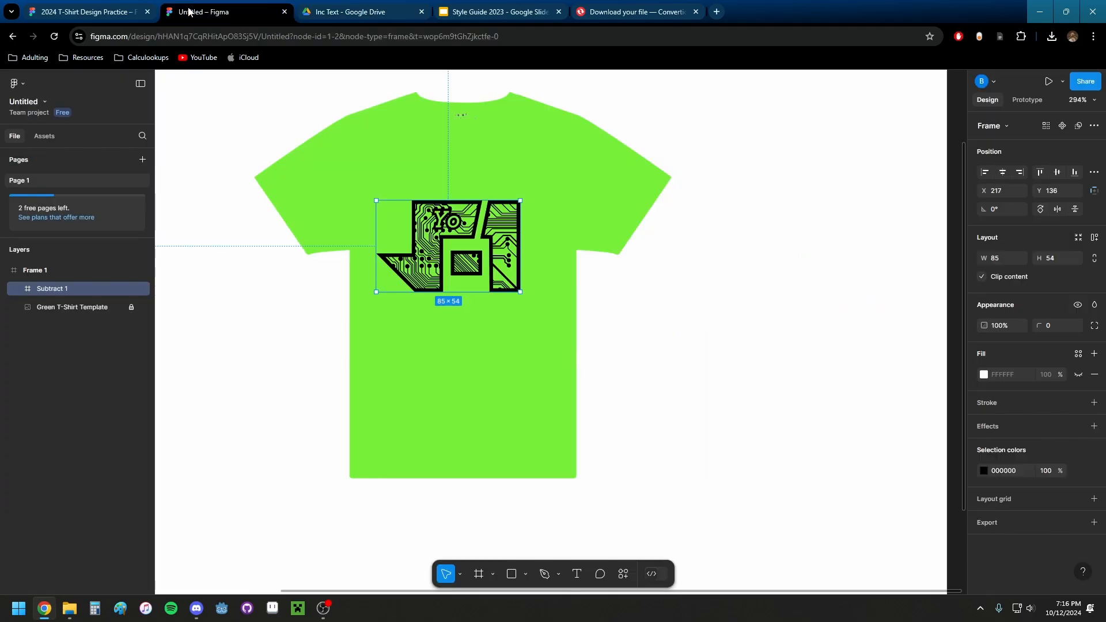
scroll(467, 236, up, 1)
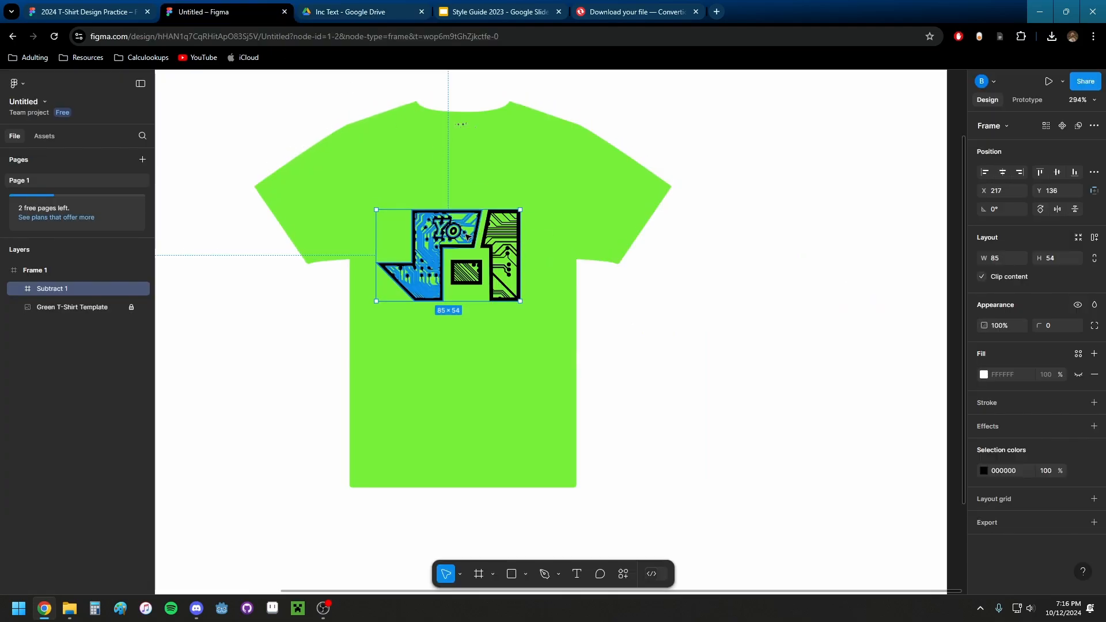
scroll(468, 236, up, 10)
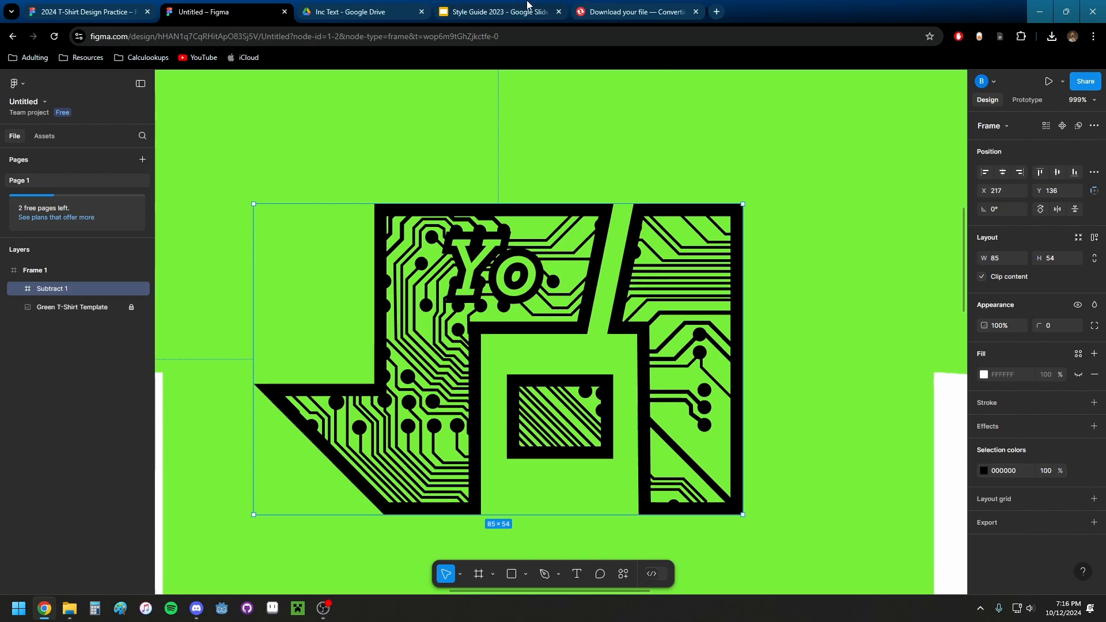
click(369, 10)
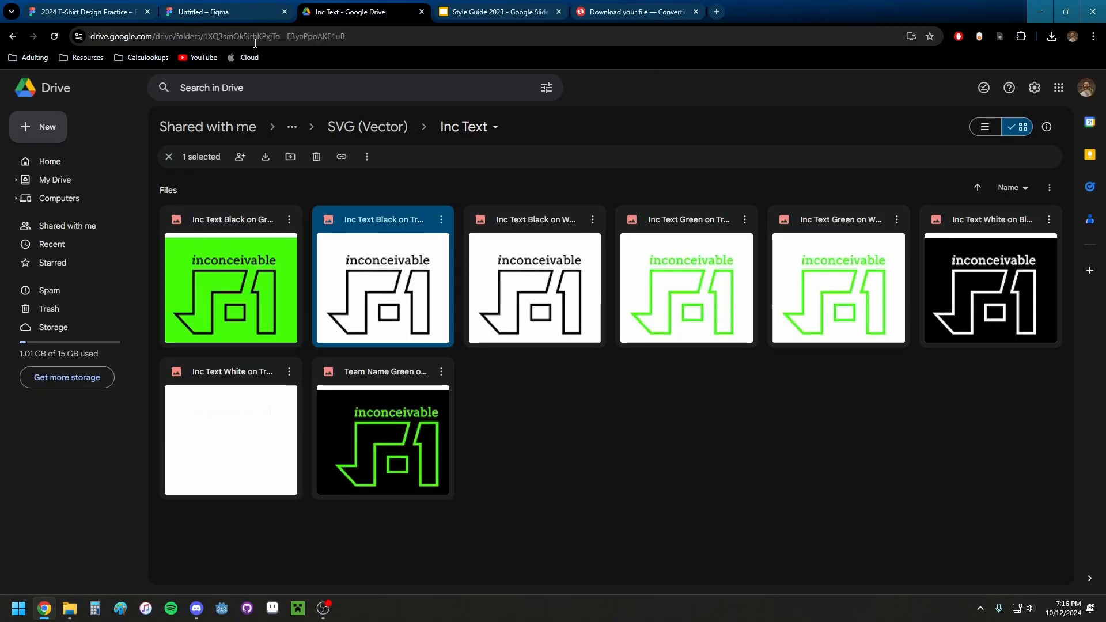
click(223, 13)
scroll(594, 266, down, 5)
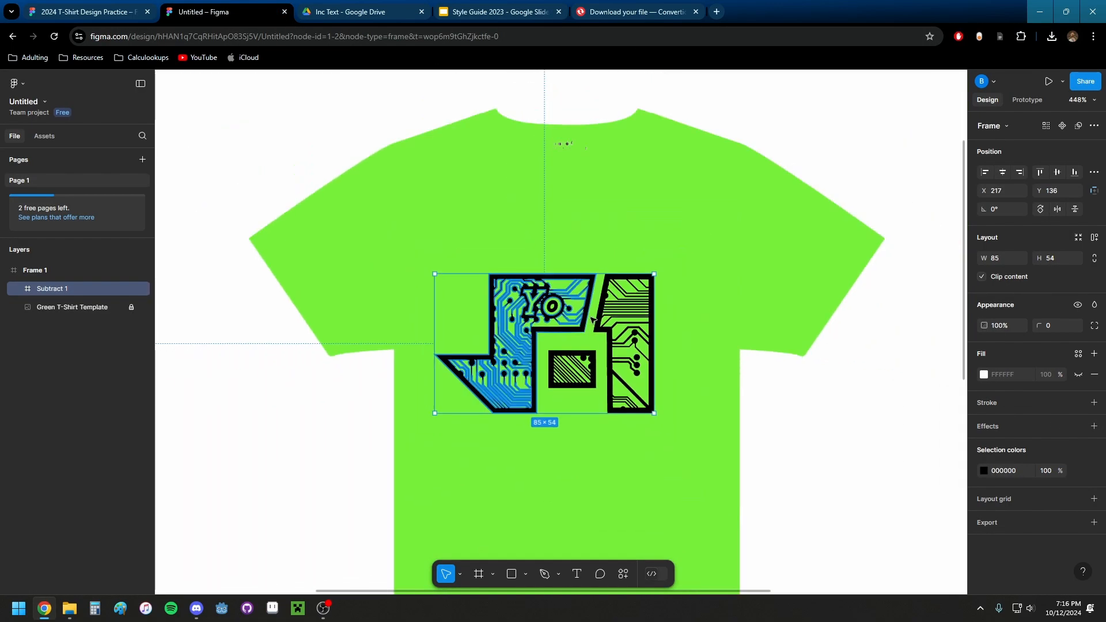
drag(594, 266, 589, 249)
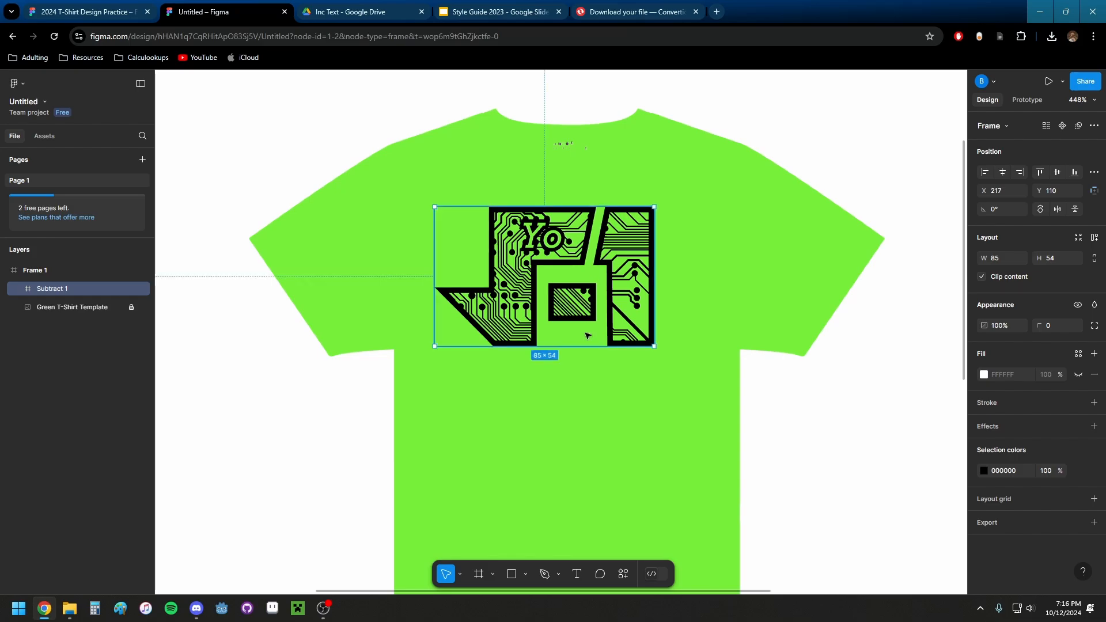
drag(579, 349, 516, 415)
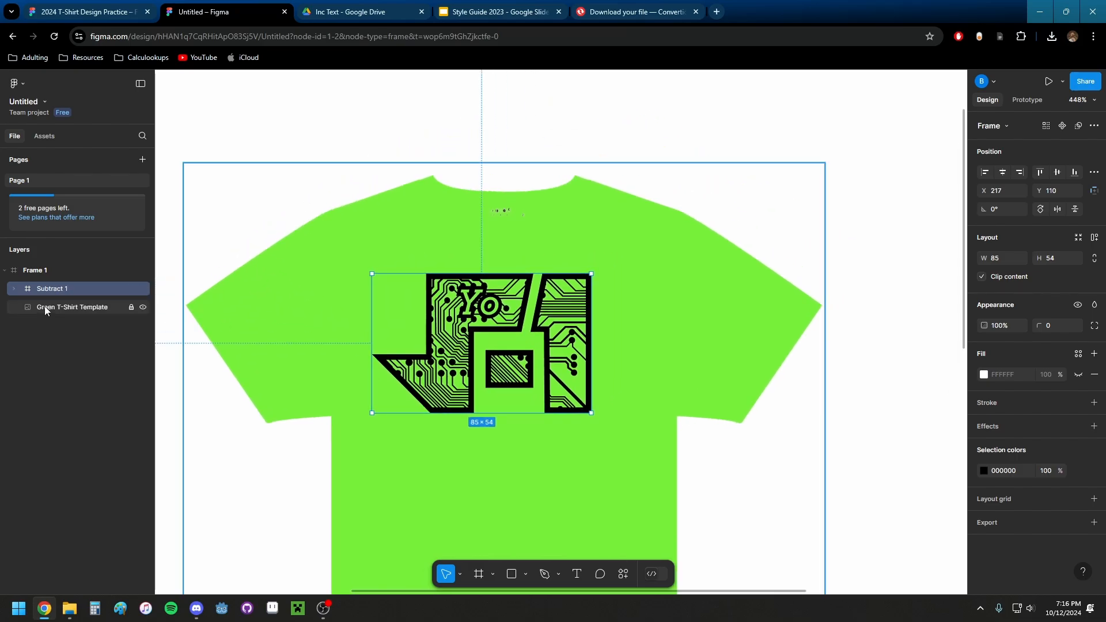
drag(523, 339, 512, 302)
- Switch to Google Drive and open the SVG (Scalable) folder inside Sponsor Logos
click(331, 13)
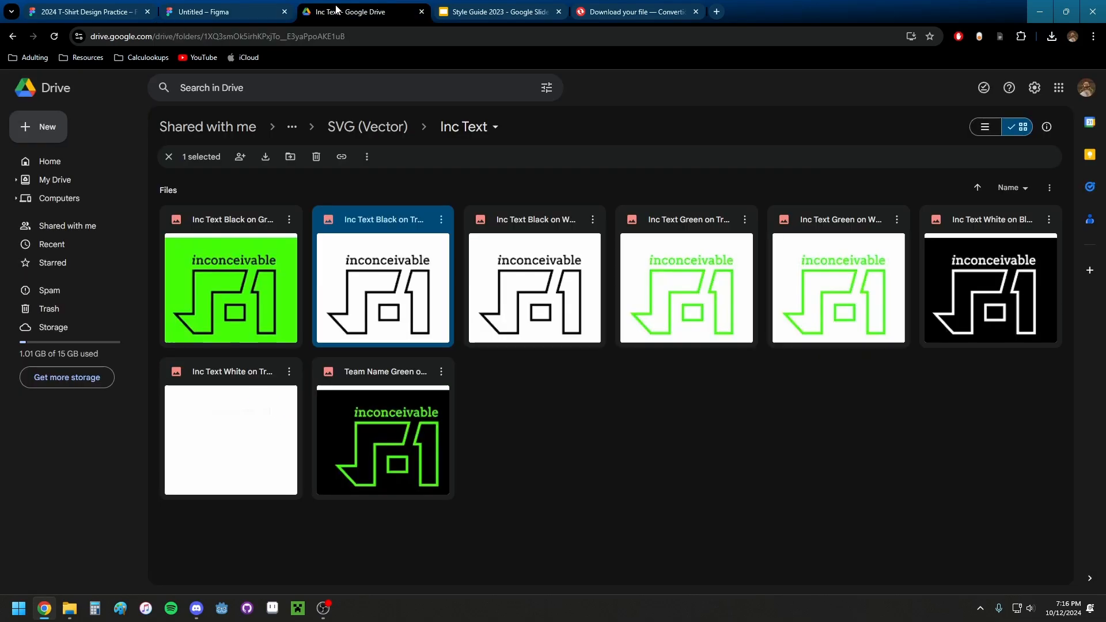
click(387, 136)
click(401, 138)
click(346, 128)
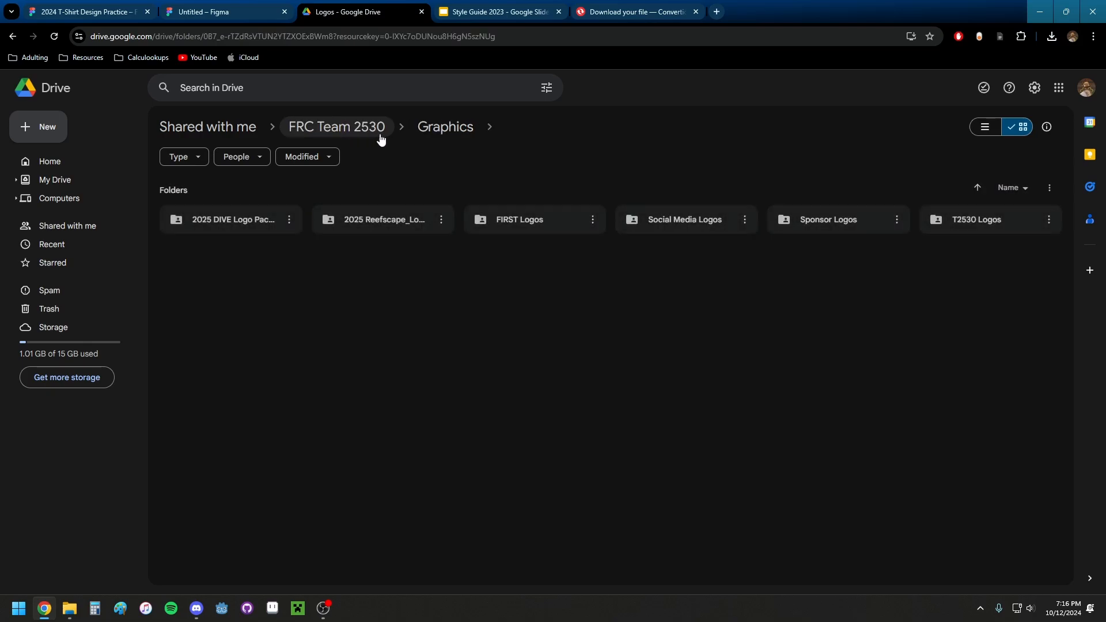
double_click(833, 224)
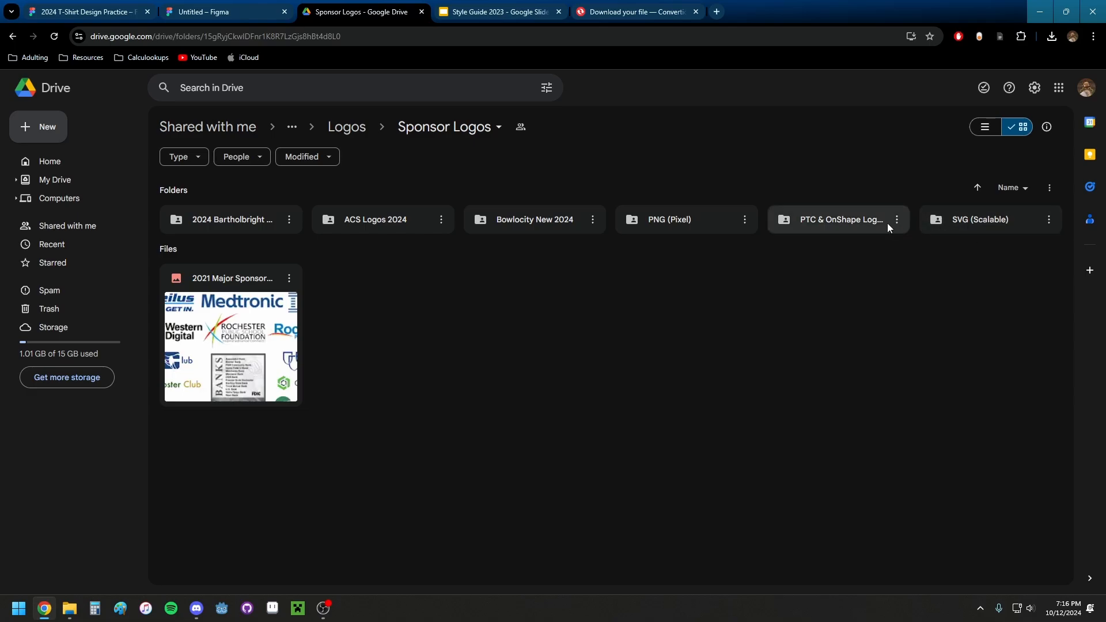
double_click(972, 219)
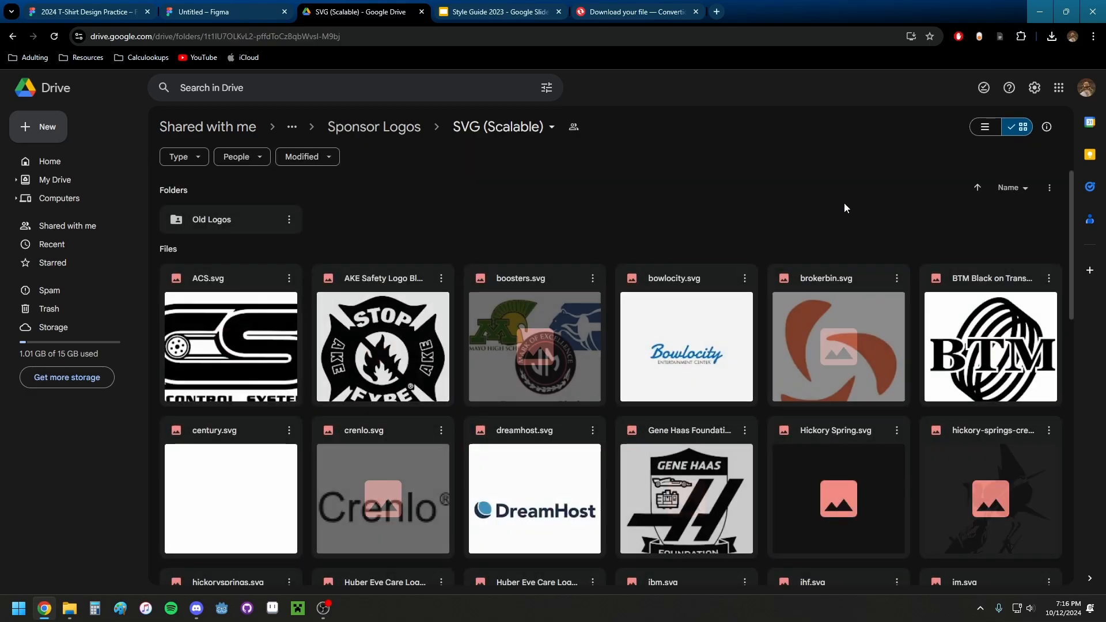
scroll(649, 202, down, 3)
scroll(828, 225, up, 3)
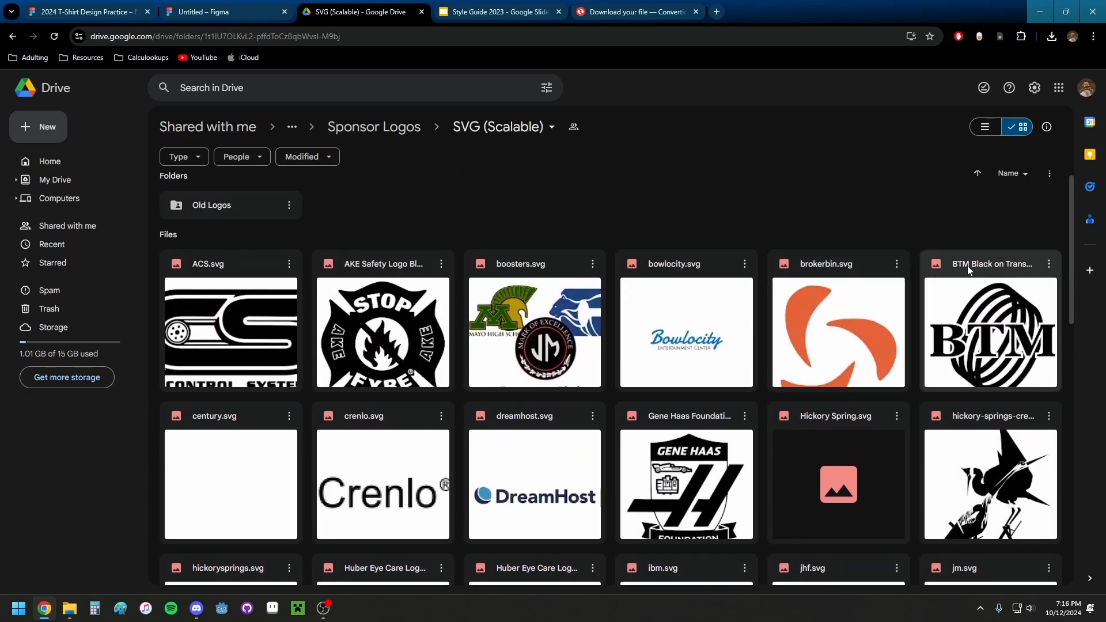
- Download the BTM Black on Transparent.svg sponsor logo and import it into Frame 1 in Figma
right_click(1000, 316)
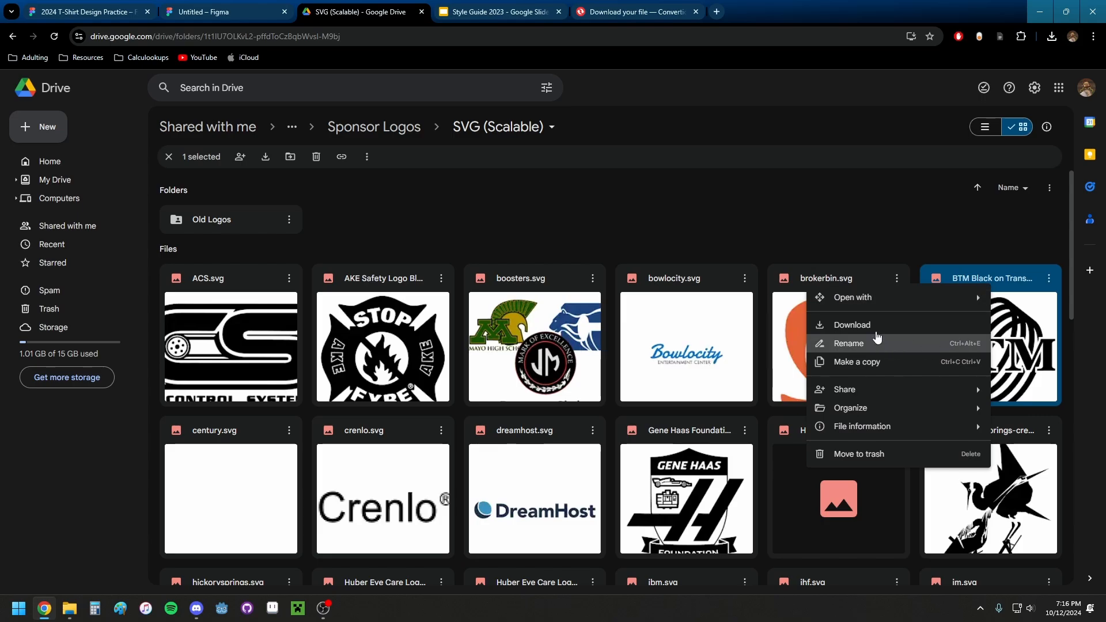
click(871, 323)
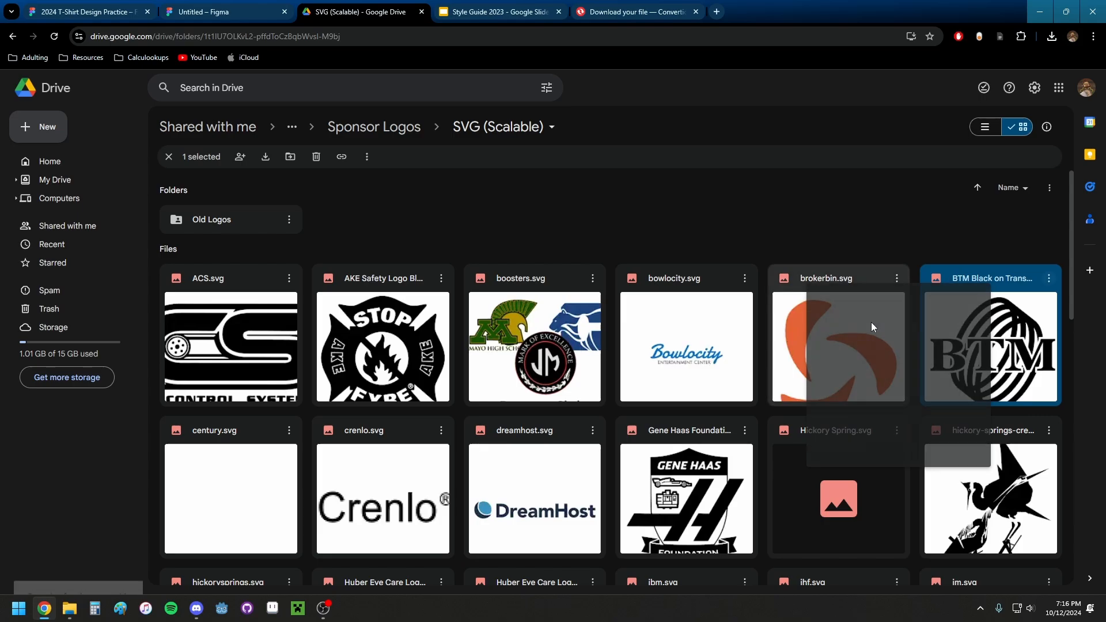
click(236, 13)
click(1052, 36)
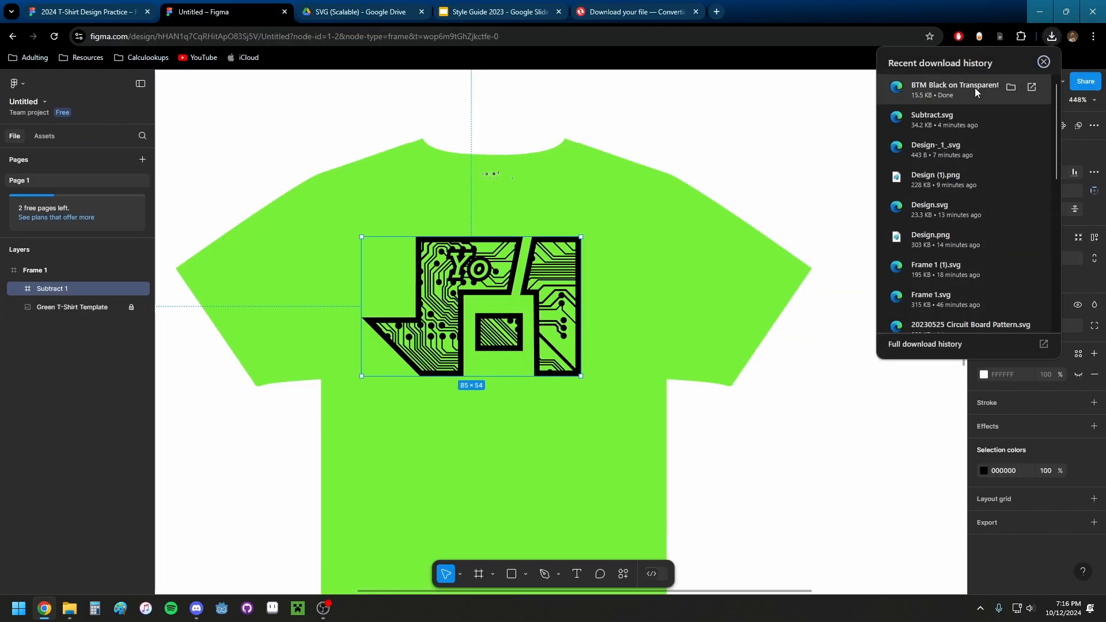
drag(975, 88, 507, 474)
- Scale the BTM logo down to about 84 × 77 and place it below the circuit logo on the T-shirt
scroll(497, 356, down, 10)
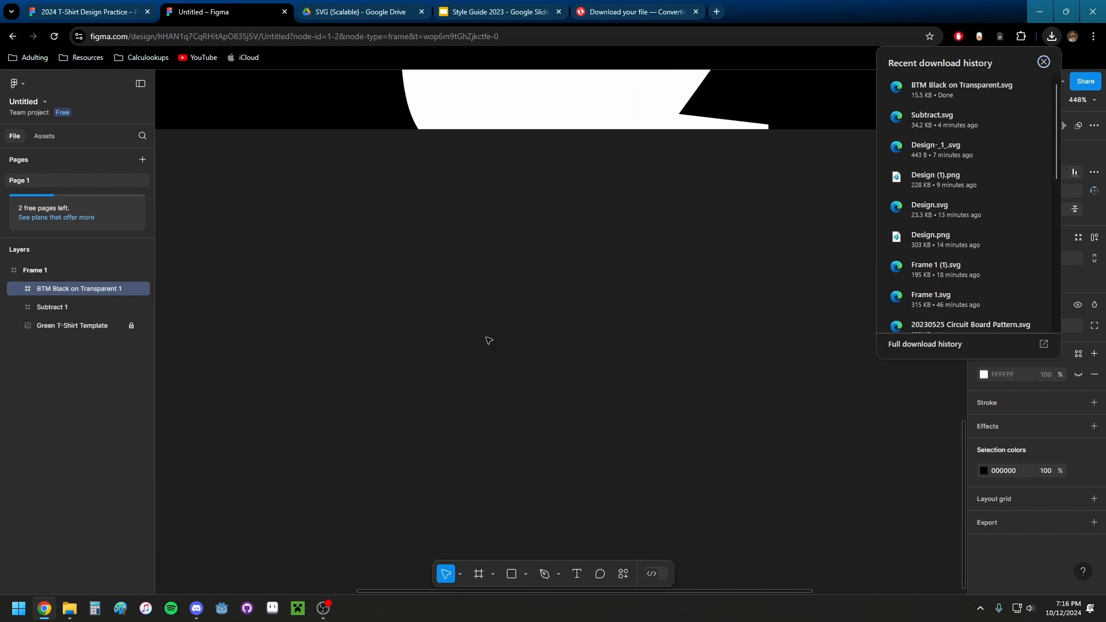
scroll(502, 295, up, 2)
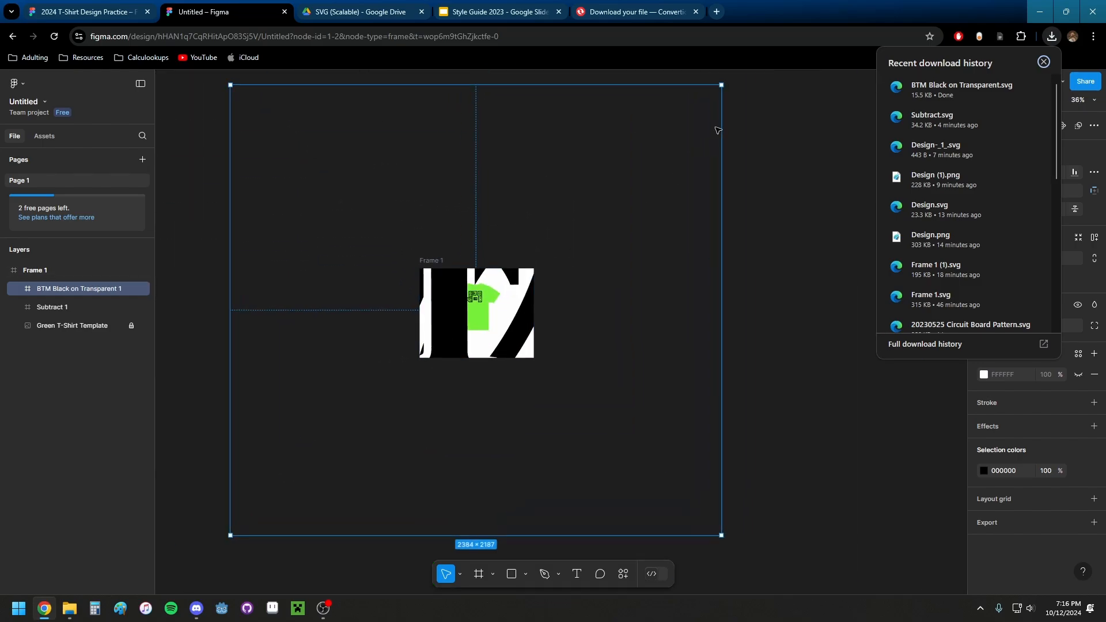
drag(723, 84, 512, 292)
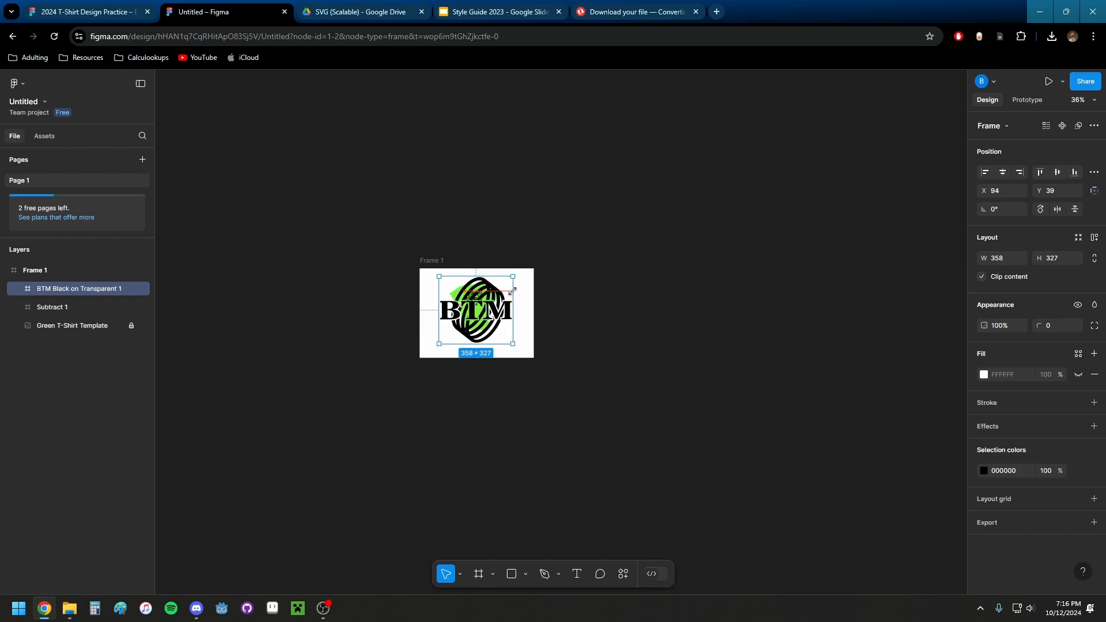
scroll(482, 309, up, 4)
scroll(481, 309, up, 3)
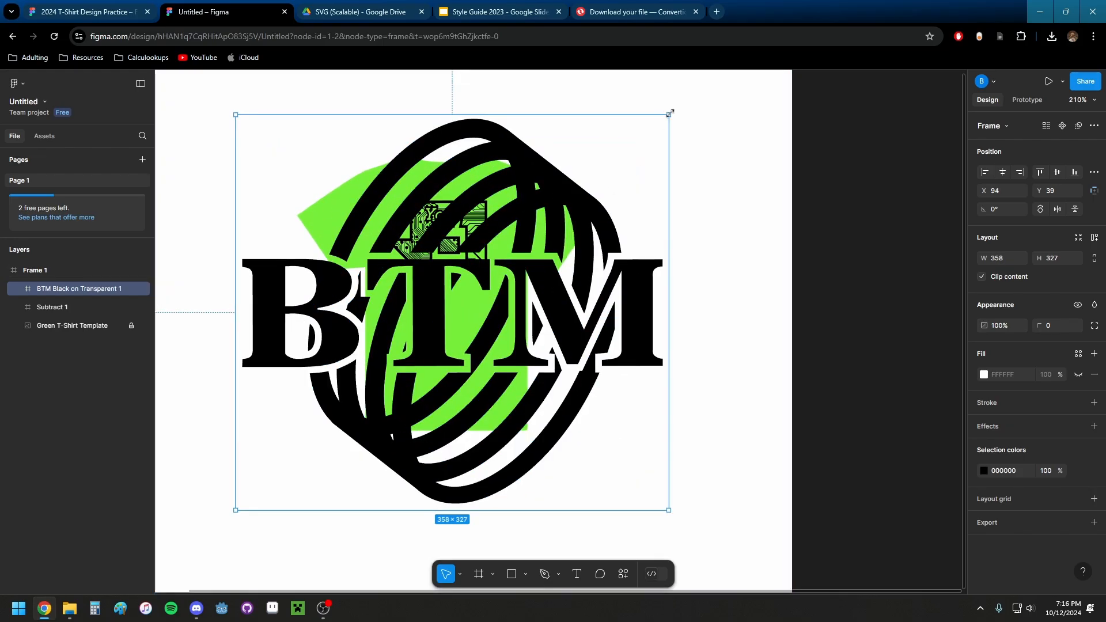
drag(667, 113, 437, 303)
click(17, 83)
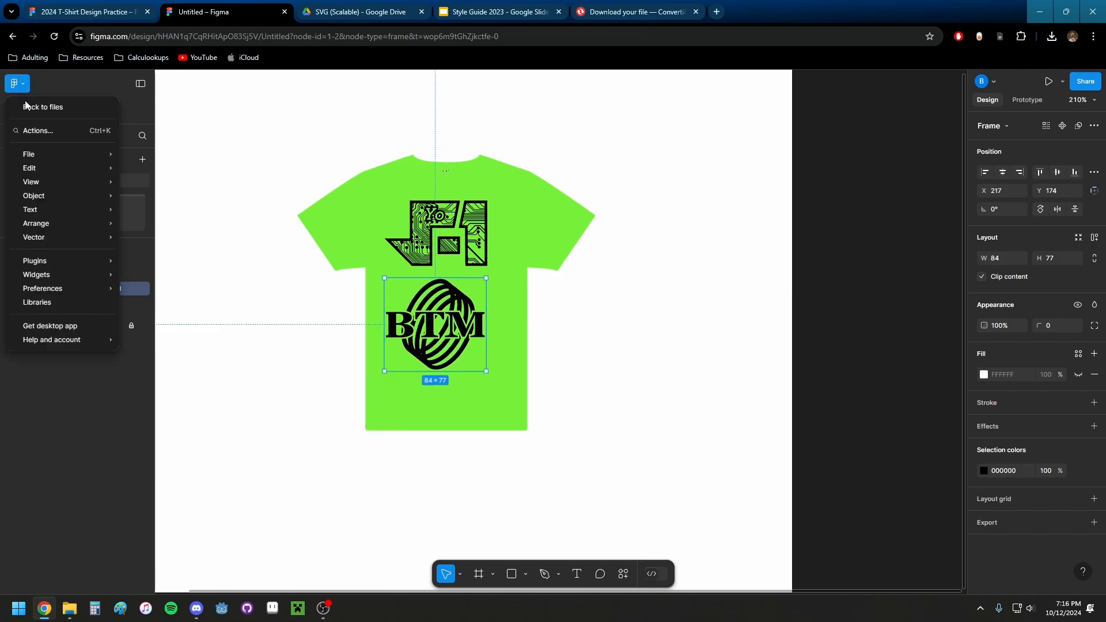
mouse_move(36, 264)
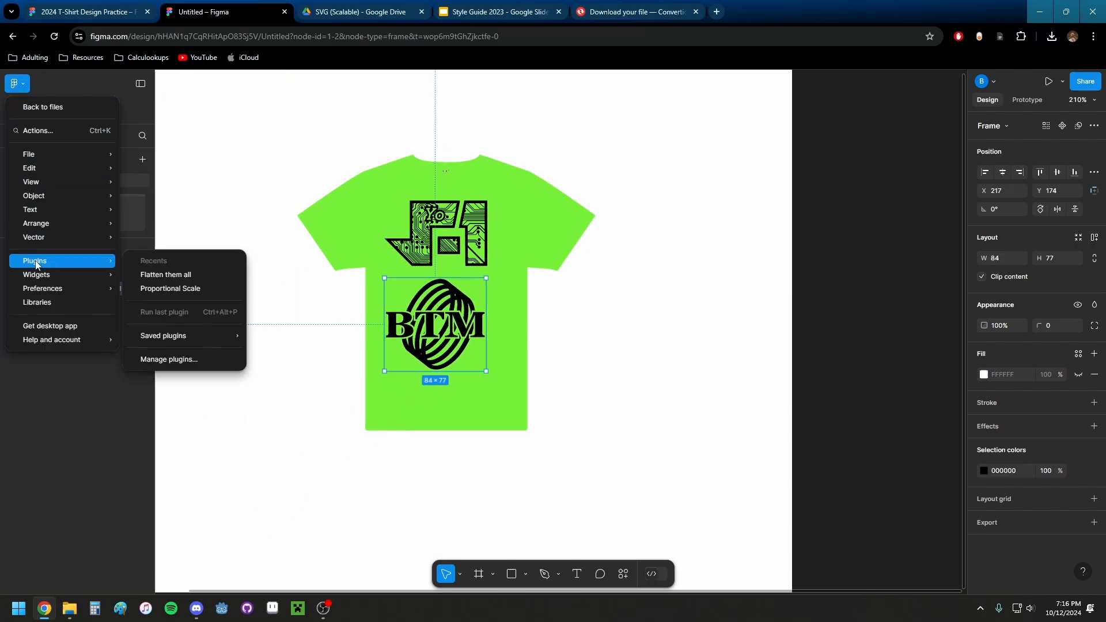
click(276, 157)
- Scale the BTM logo down further to about 57 × 52
scroll(433, 354, up, 5)
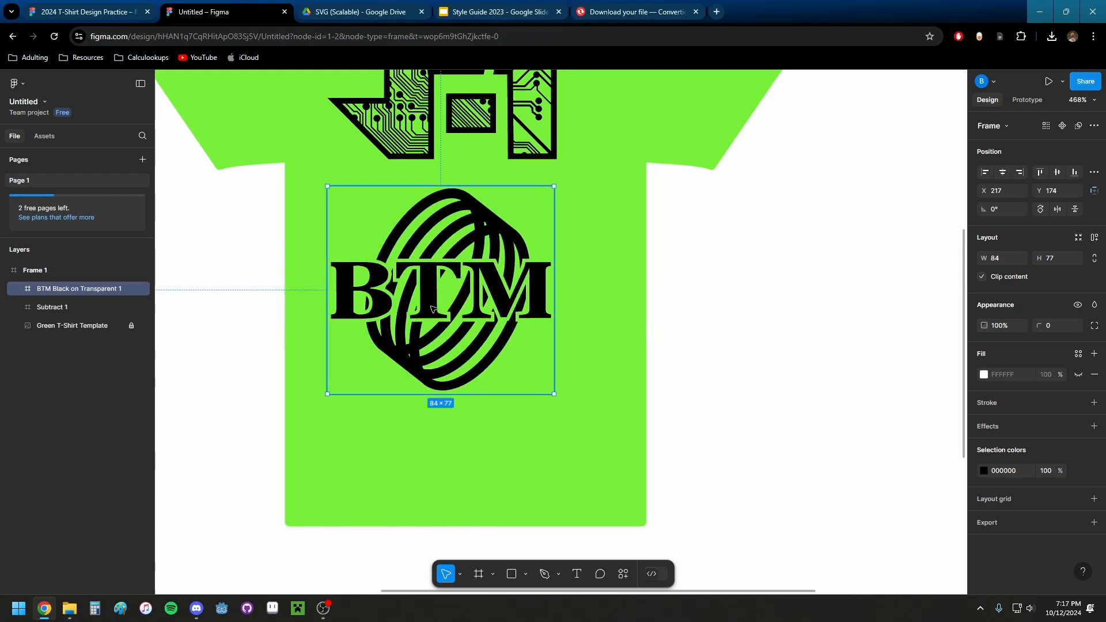
drag(551, 191, 482, 255)
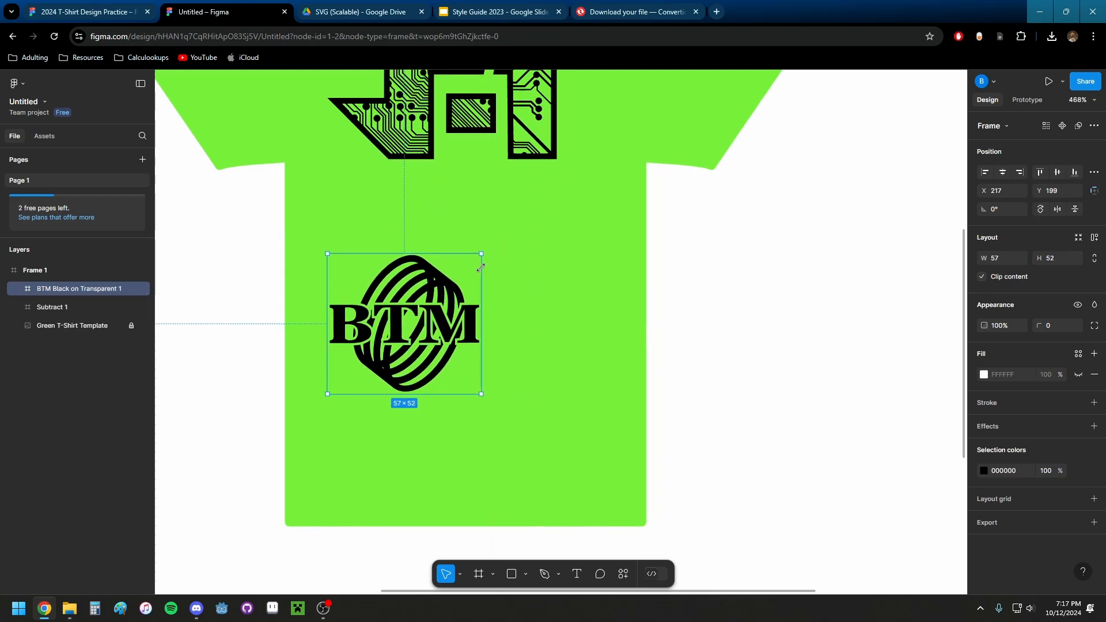
- Rename the BTM logo's layer as BTM and the circuit logo's layer as Team Logo, and select the BTM layer
double_click(56, 291)
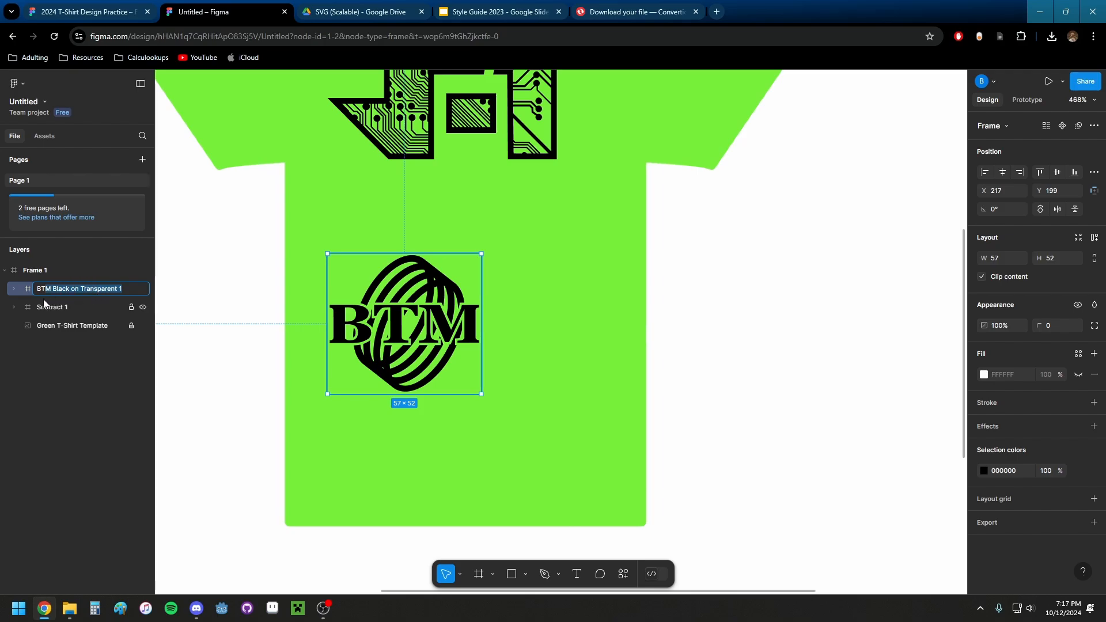
drag(43, 299, 50, 298)
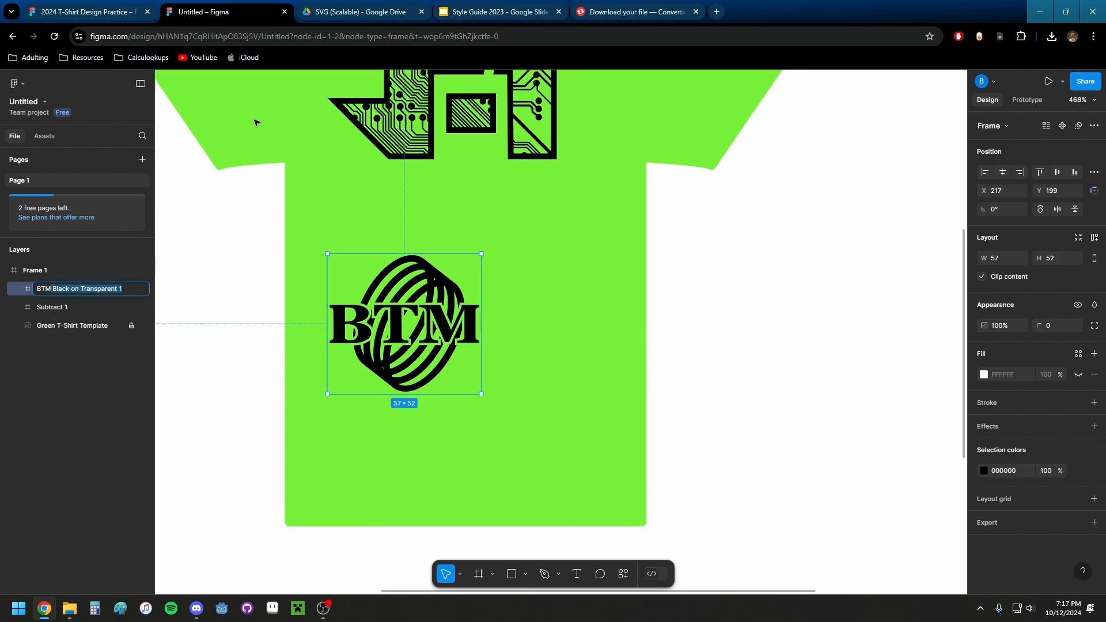
key(Return)
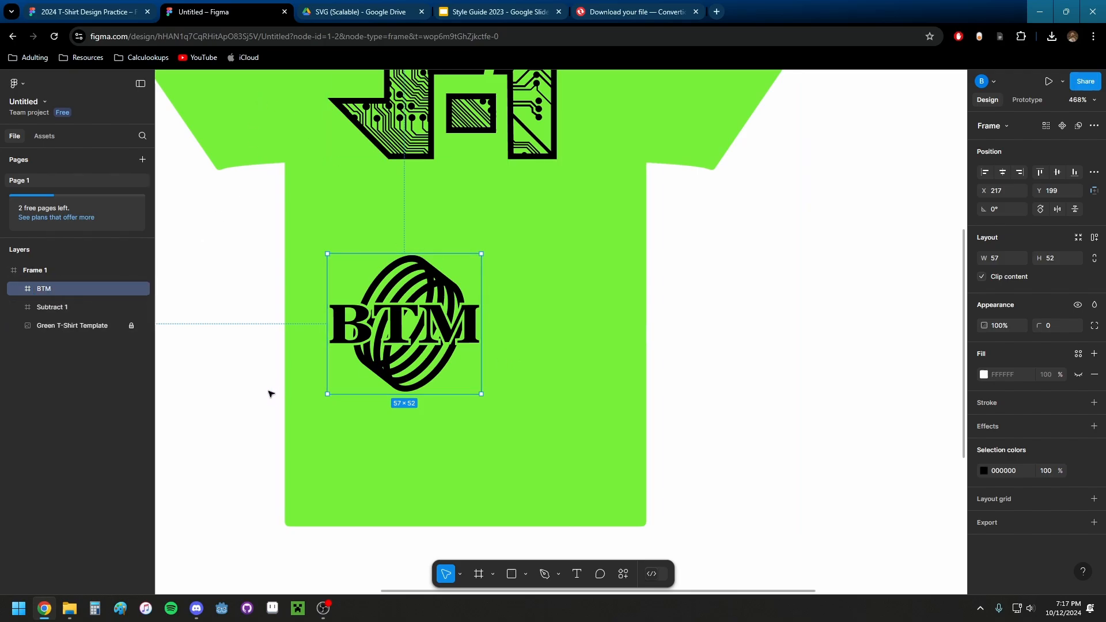
double_click(61, 305)
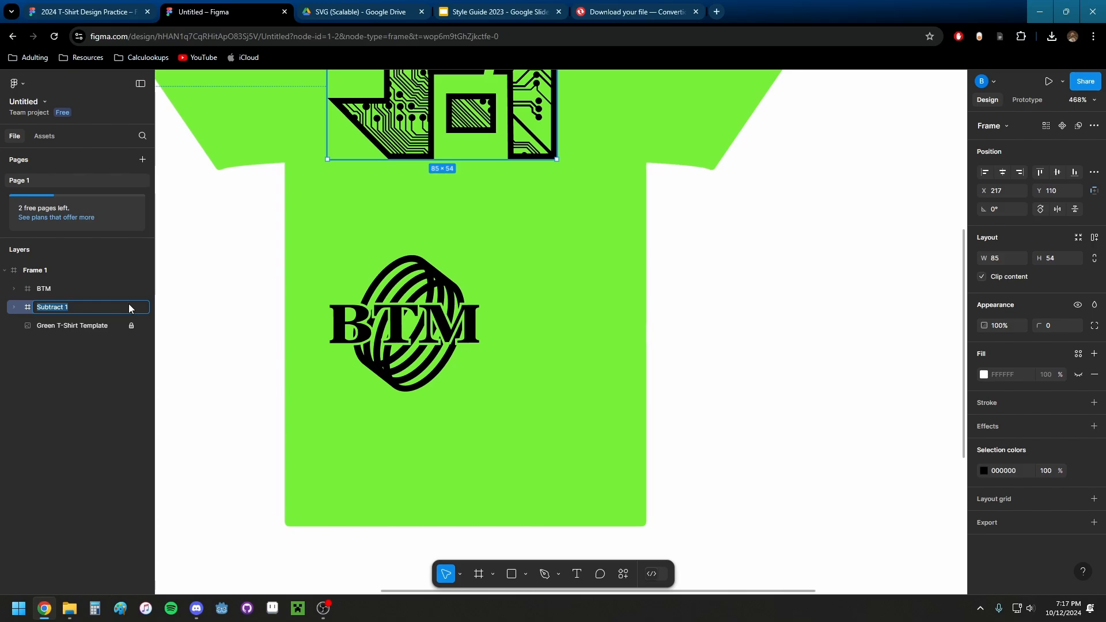
text(Team Logo)
key(Return)
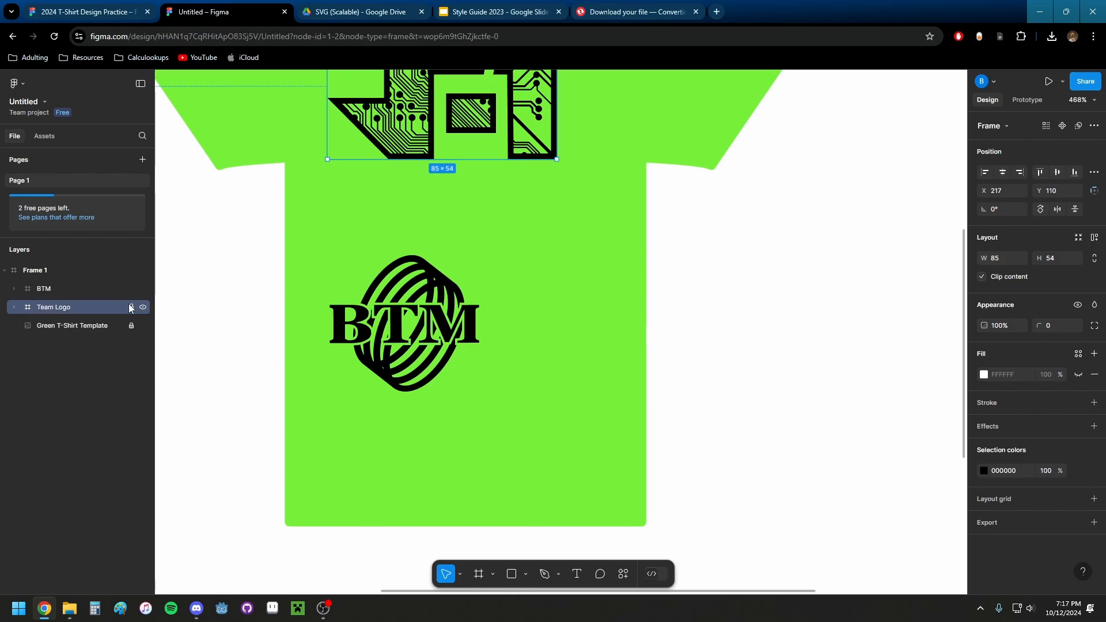
click(51, 270)
click(55, 289)
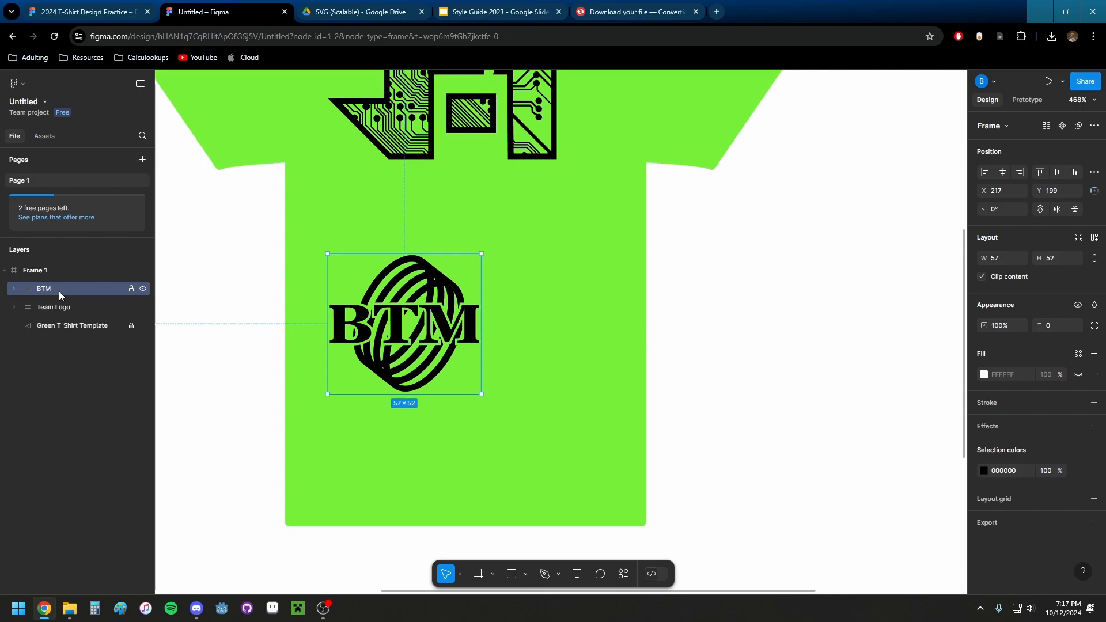
- Switch to the SVG sponsor logos folder in Google Drive and download ibm.svg
click(356, 13)
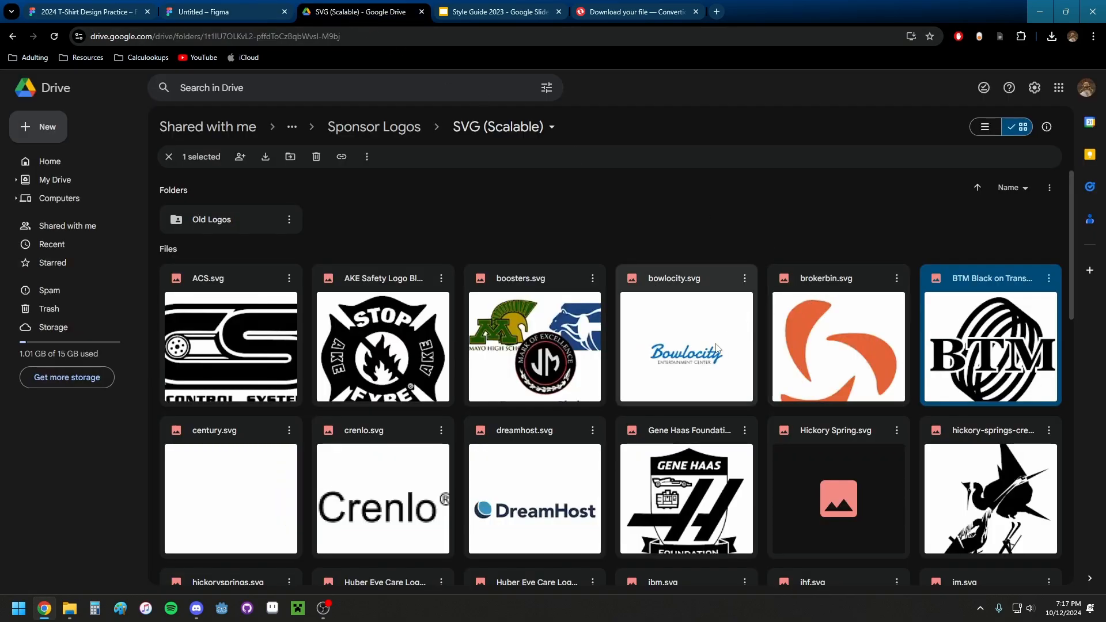
scroll(686, 345, down, 5)
scroll(412, 329, down, 1)
scroll(412, 329, down, 6)
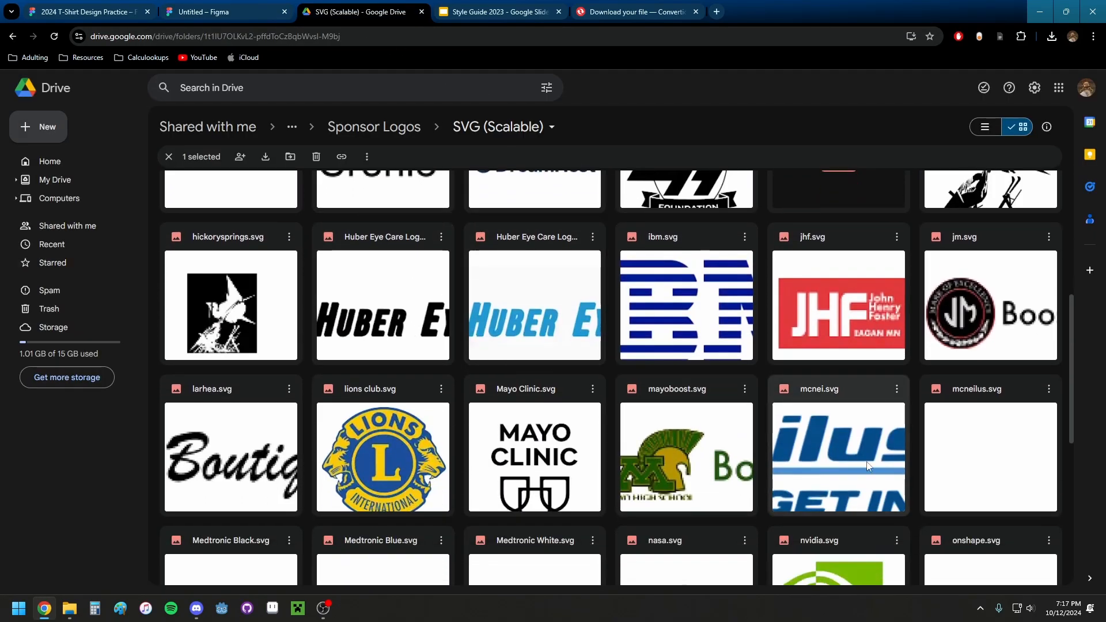
scroll(693, 303, up, 5)
click(693, 304)
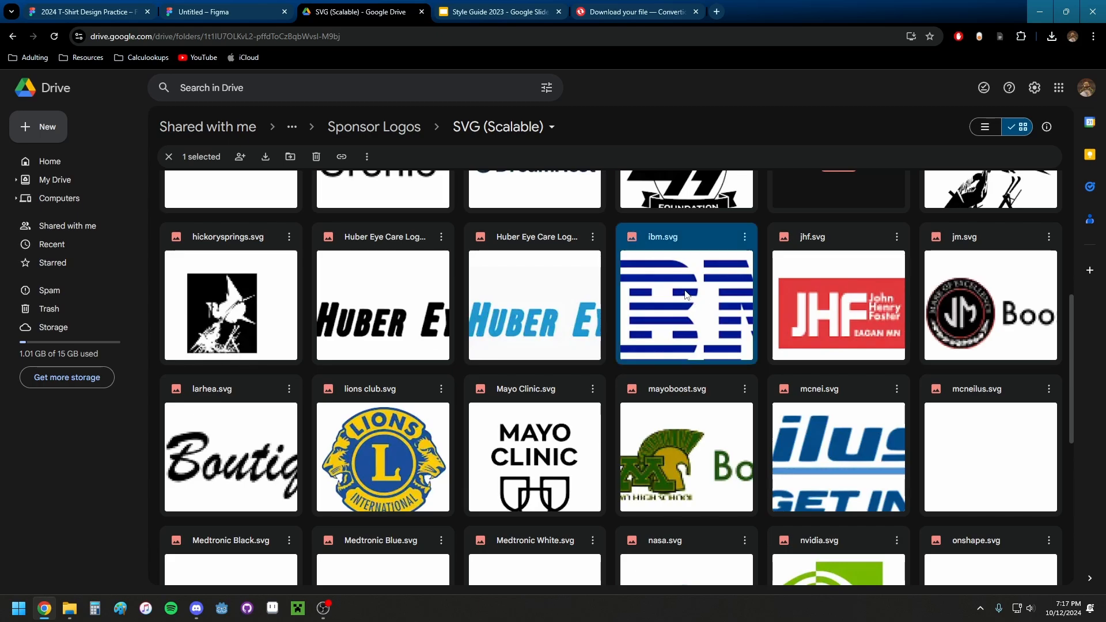
right_click(708, 310)
click(724, 323)
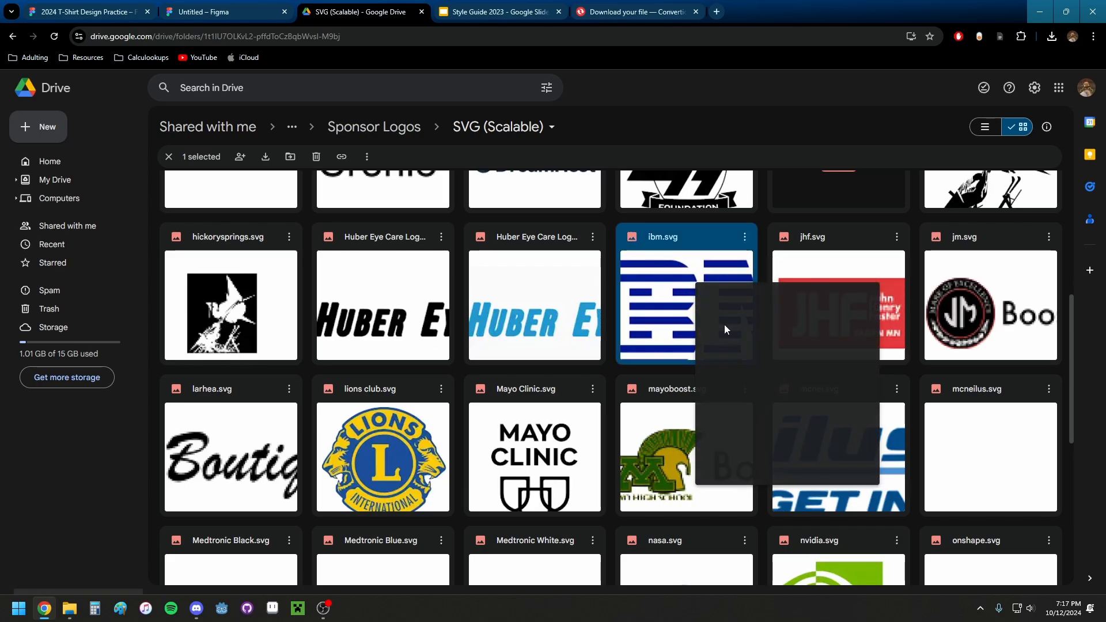
- Return to the Figma design and import the downloaded ibm.svg into Frame 1
click(209, 13)
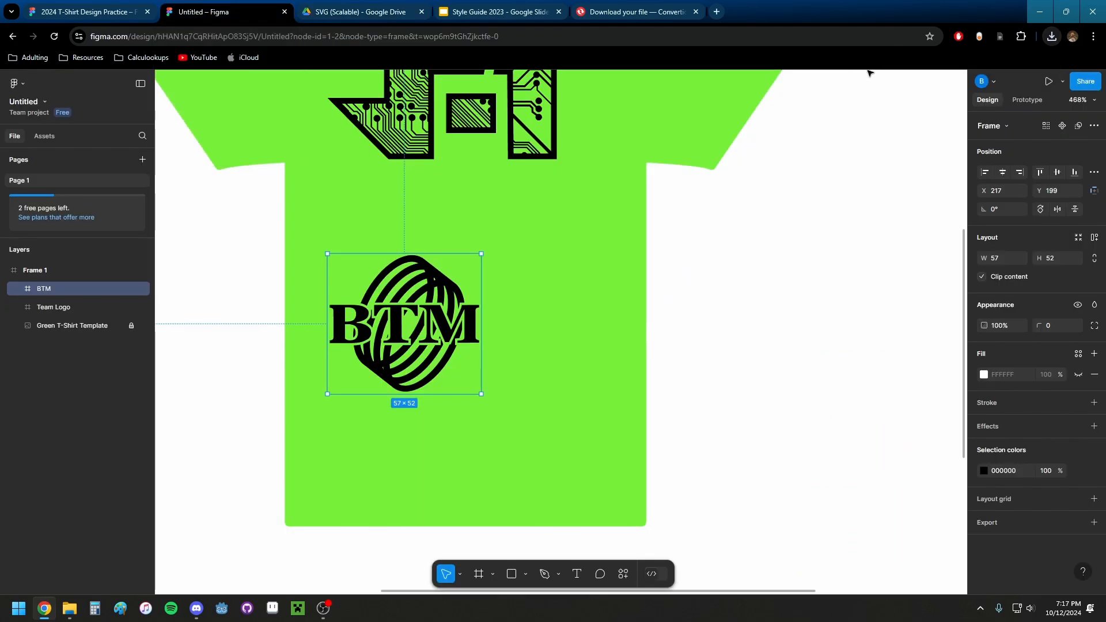
click(1051, 37)
drag(967, 88, 550, 281)
scroll(550, 281, down, 5)
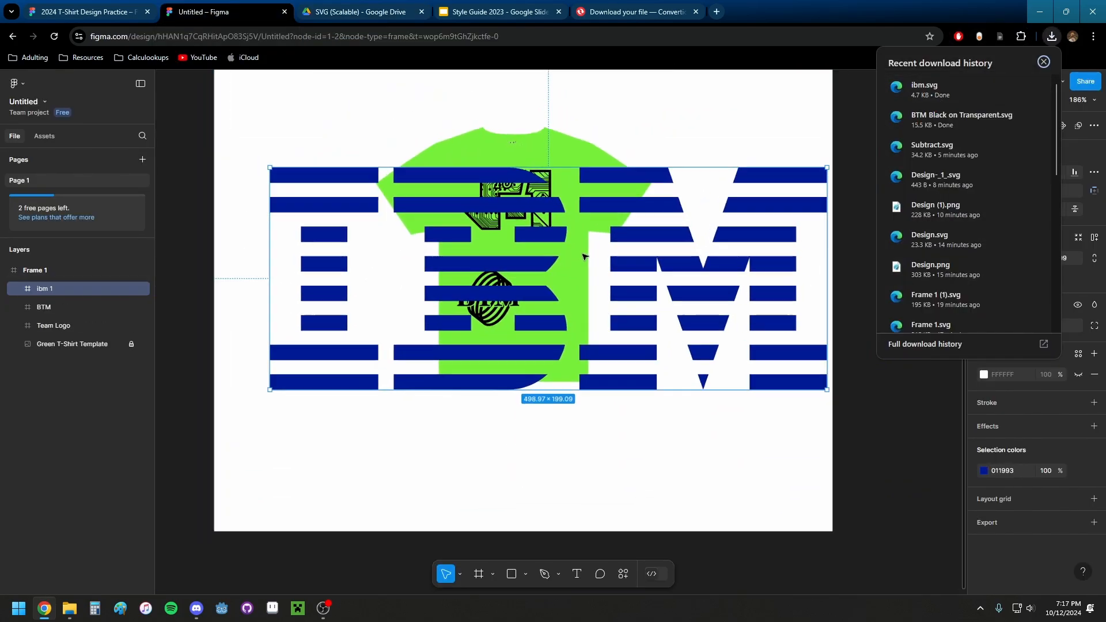
click(1041, 562)
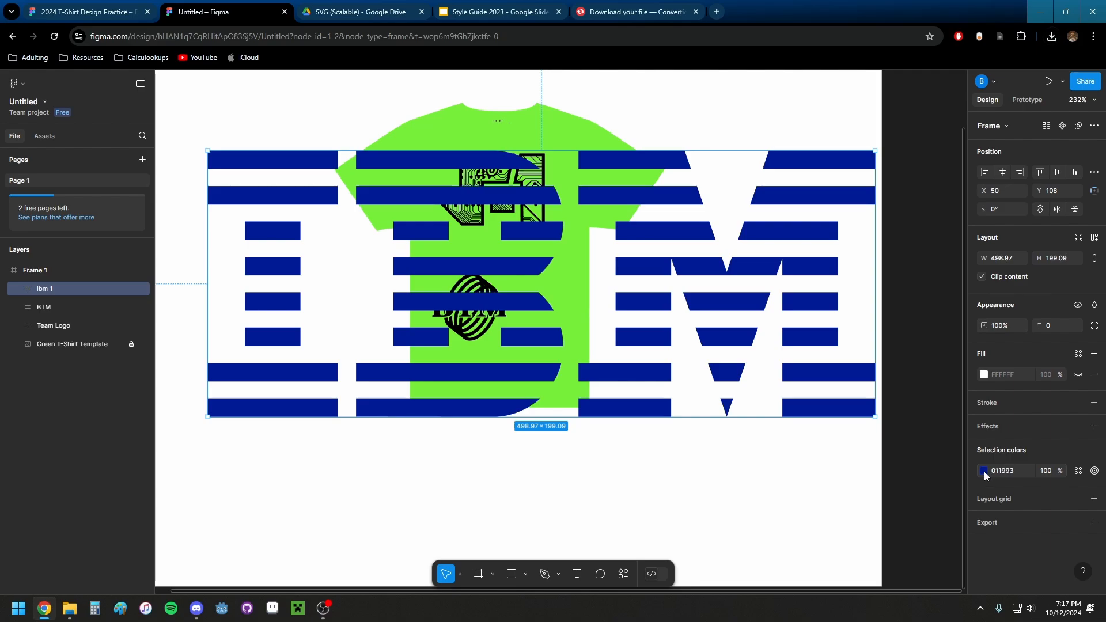
- Recolour the IBM logo black (000000) and scale it down to about 61 × 24
click(984, 471)
drag(881, 426, 829, 442)
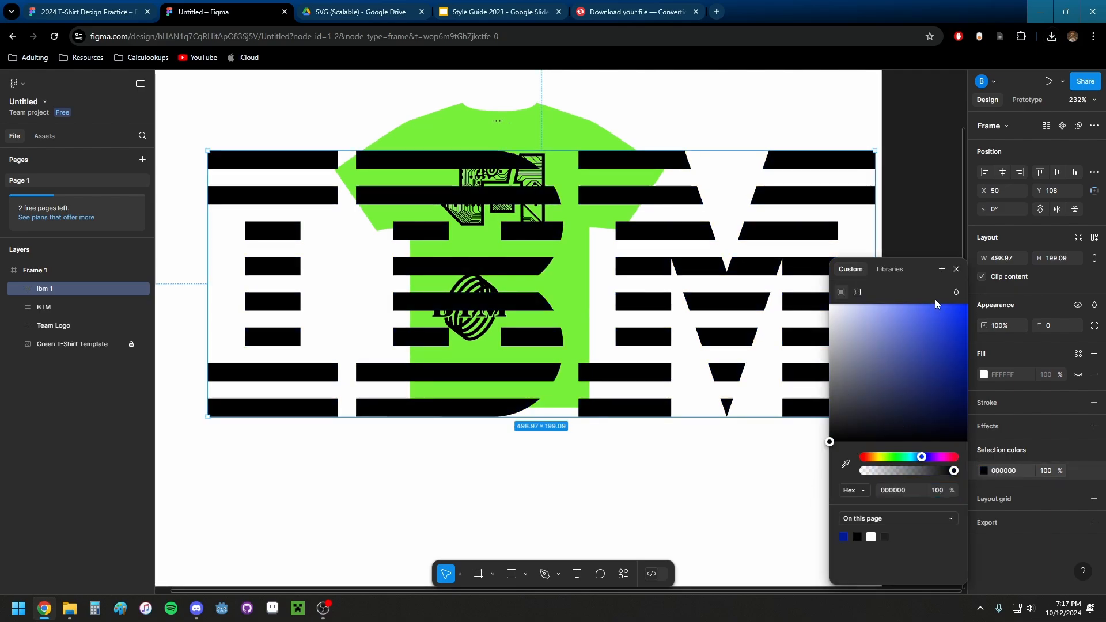
click(957, 271)
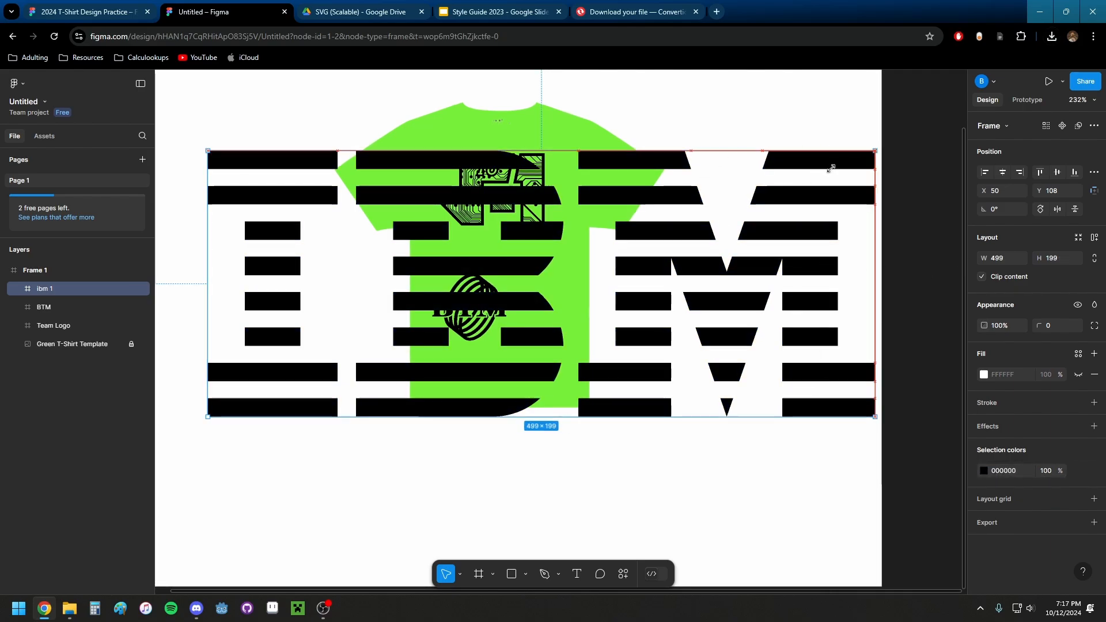
drag(873, 151, 550, 365)
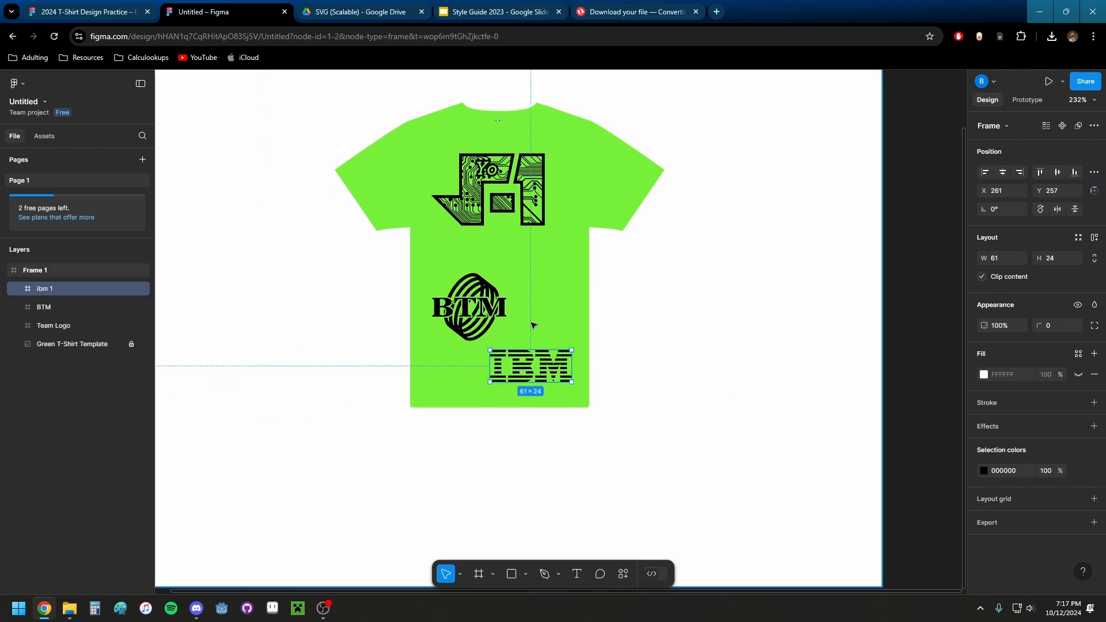
- Move the BTM logo to about X 211, Y 186 and the IBM logo to about X 266, Y 237 on the T-shirt
scroll(531, 325, up, 3)
scroll(531, 325, up, 1)
drag(425, 292, 408, 252)
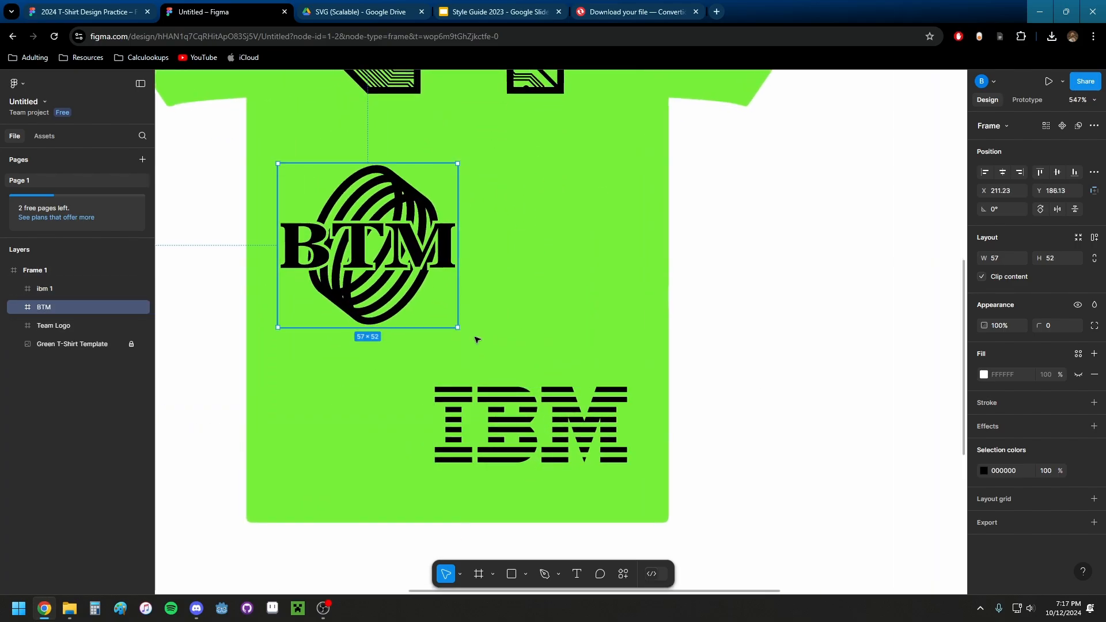
click(524, 393)
drag(525, 393, 540, 330)
click(762, 291)
drag(677, 290, 719, 352)
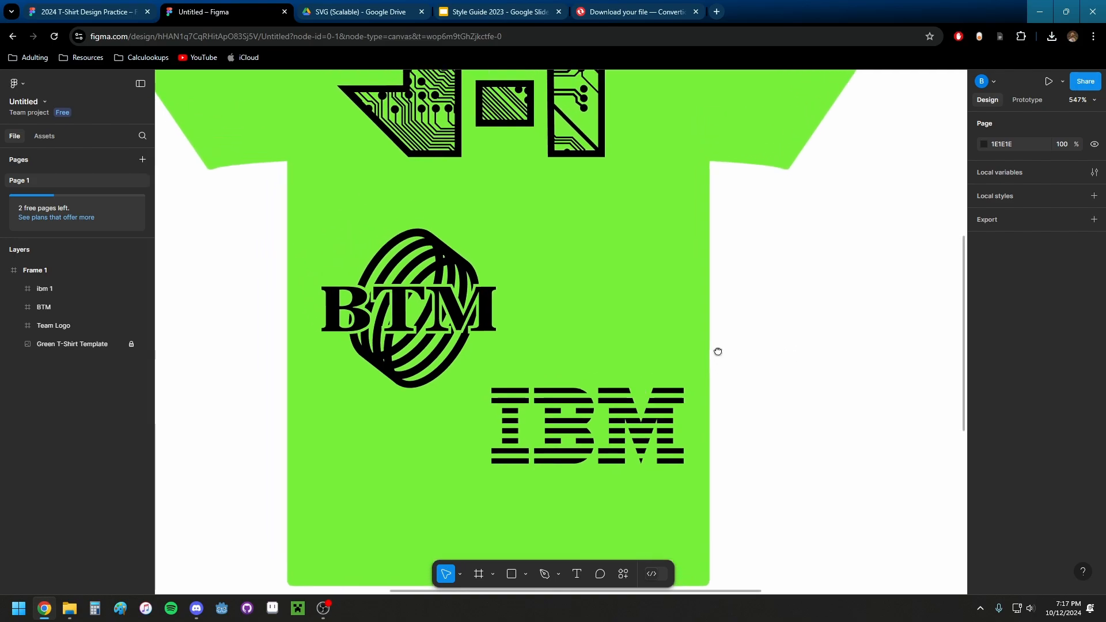
- Rename the IBM logo's layer as ibm and the BTM logo's layer as btm
double_click(46, 288)
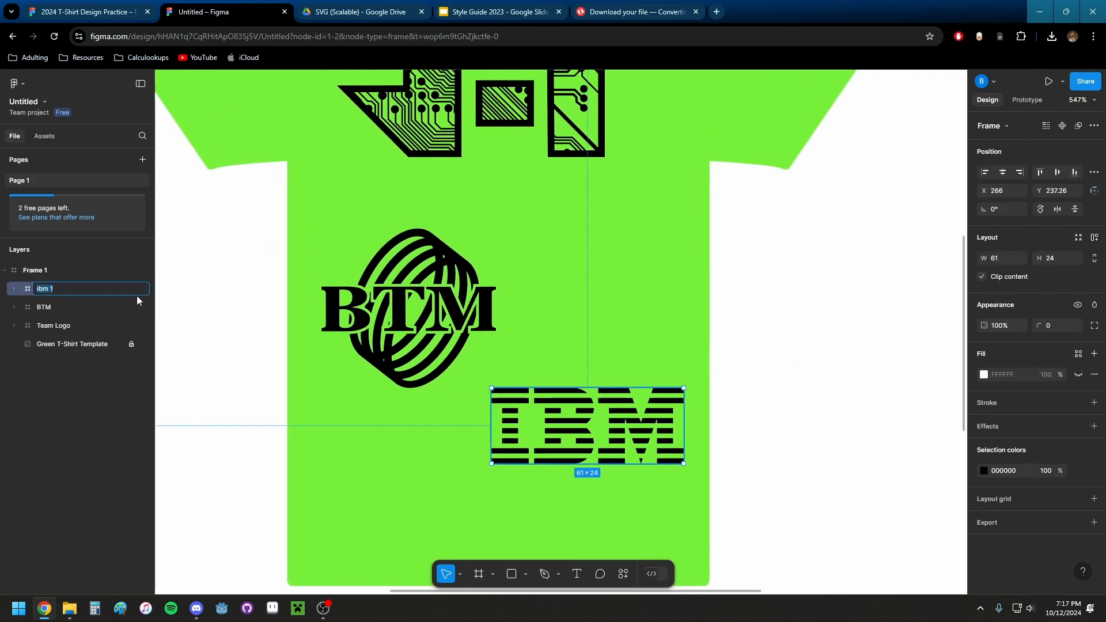
text(I)
text(bm)
key(Return)
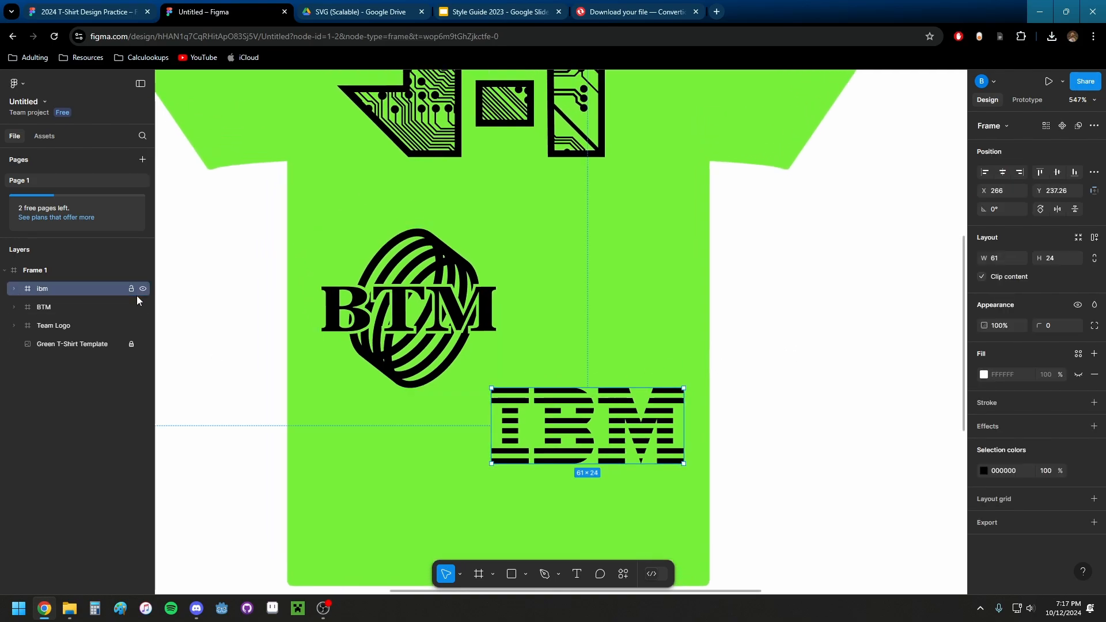
double_click(77, 303)
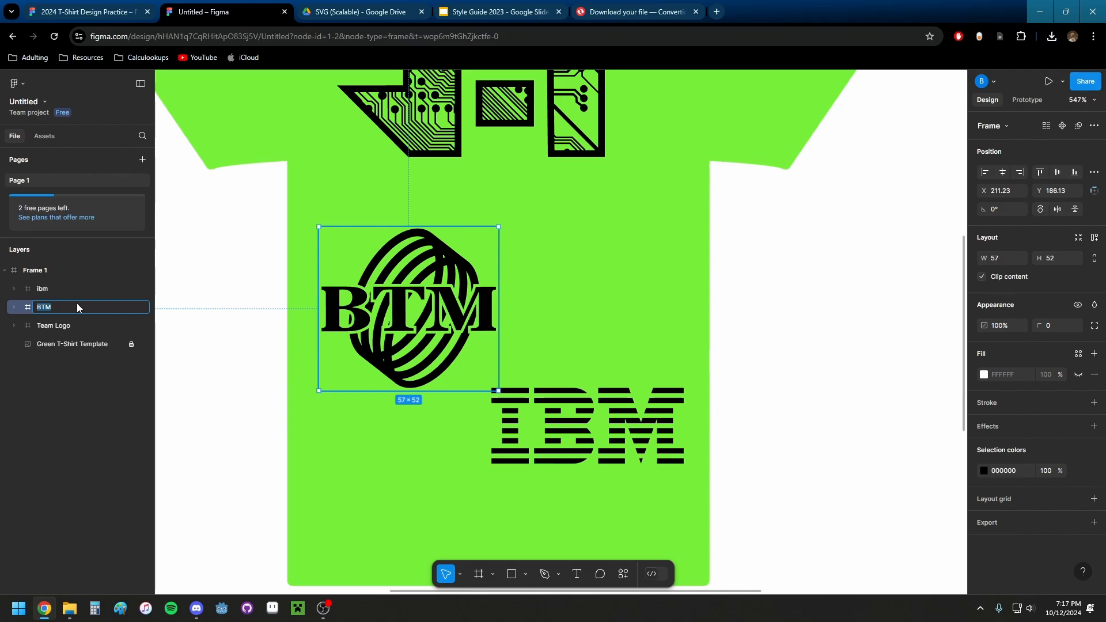
text(btm)
key(Return)
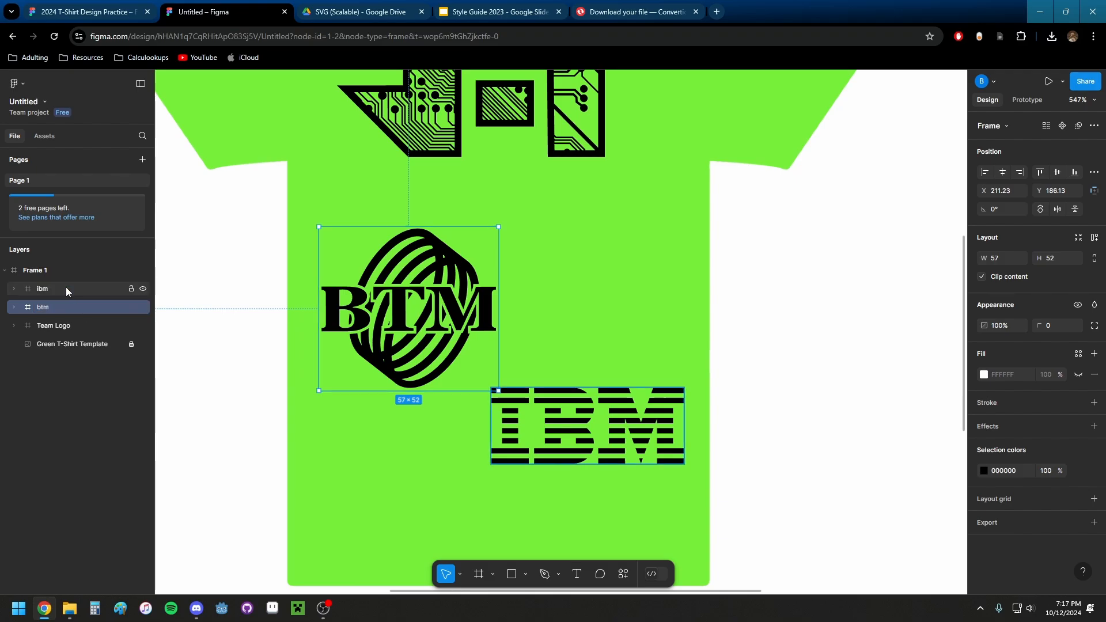
- Group the ibm and btm layers and rename the group as Sponsor Logos
click(62, 288)
shift+click(50, 306)
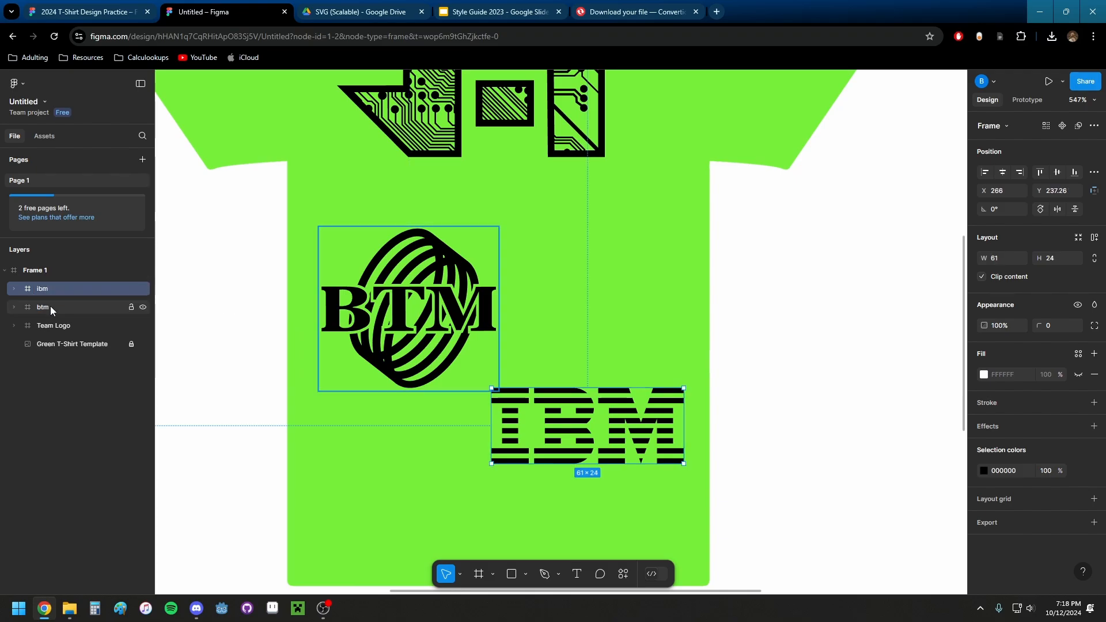
right_click(61, 289)
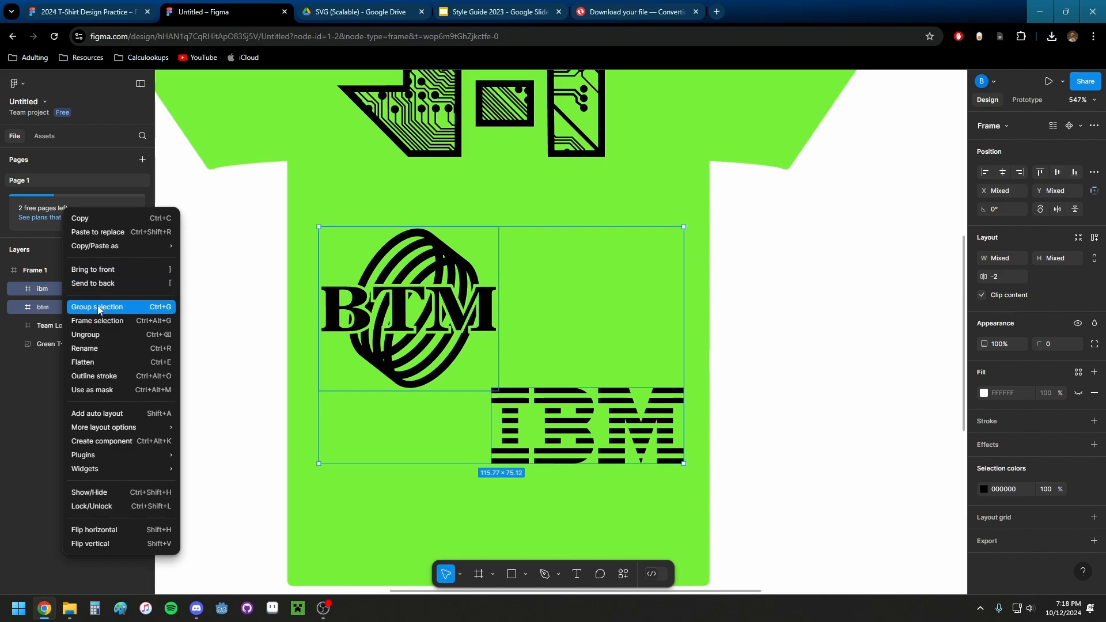
click(98, 306)
double_click(71, 289)
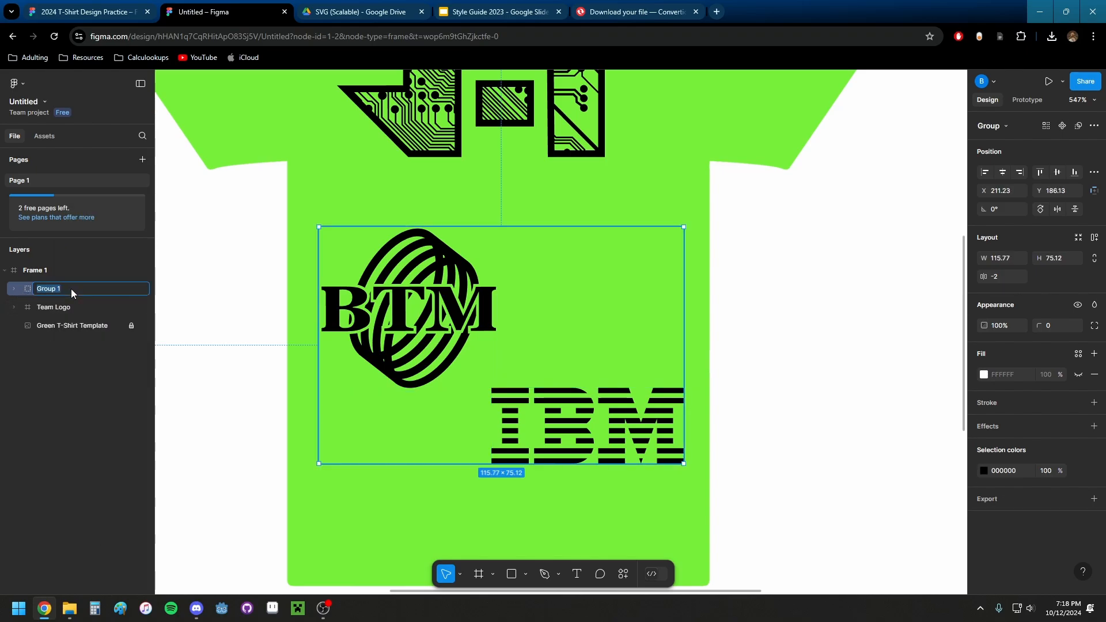
text(Sponsor Logos)
key(Return)
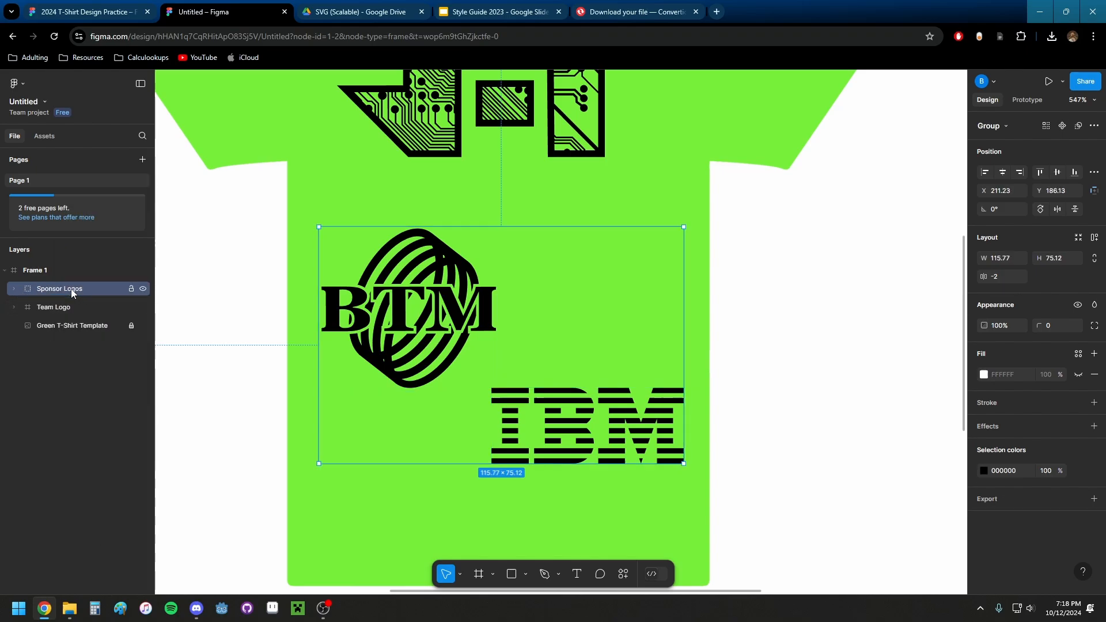
- Expand the Sponsor Logos group and move the btm layer above ibm
click(14, 290)
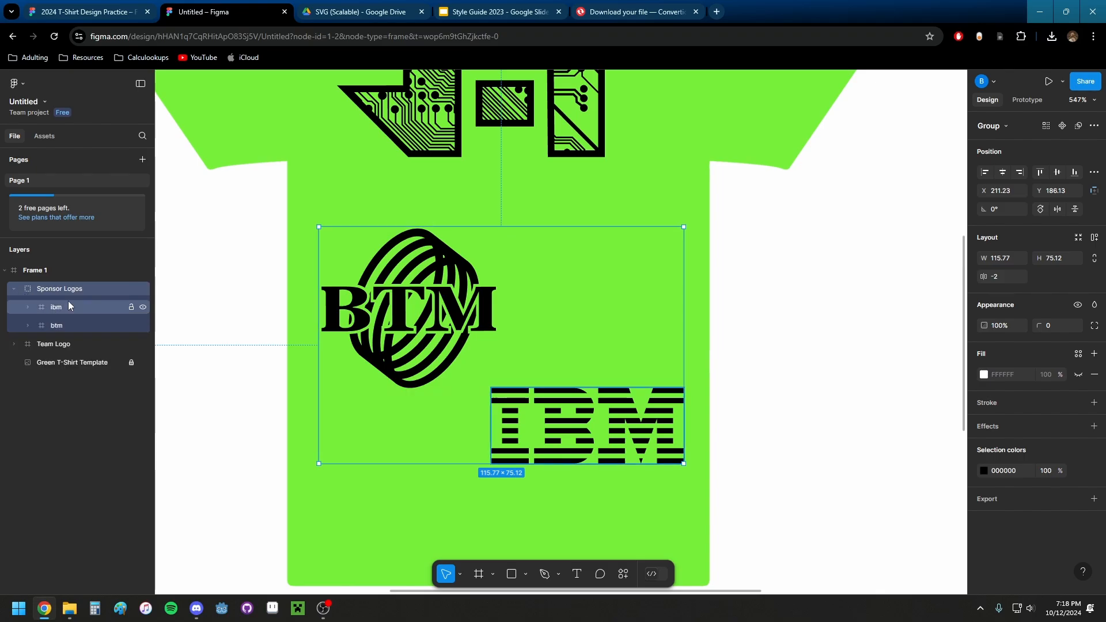
click(57, 326)
drag(70, 326, 62, 305)
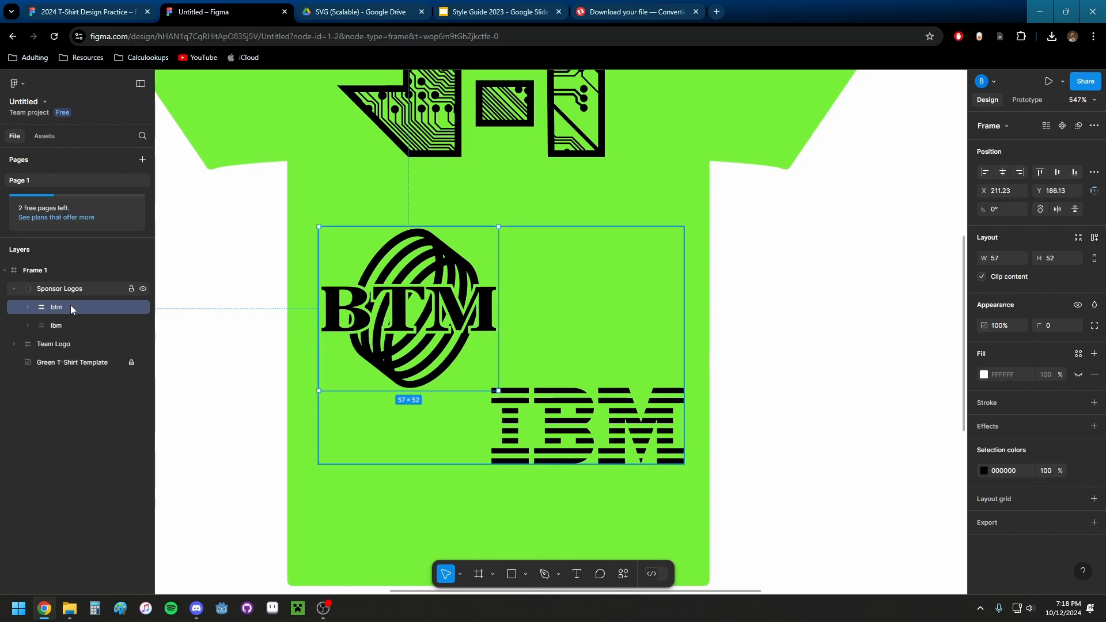
- Move the whole Sponsor Logos group to about X 205, Y 179 on the T-shirt
scroll(527, 321, up, 2)
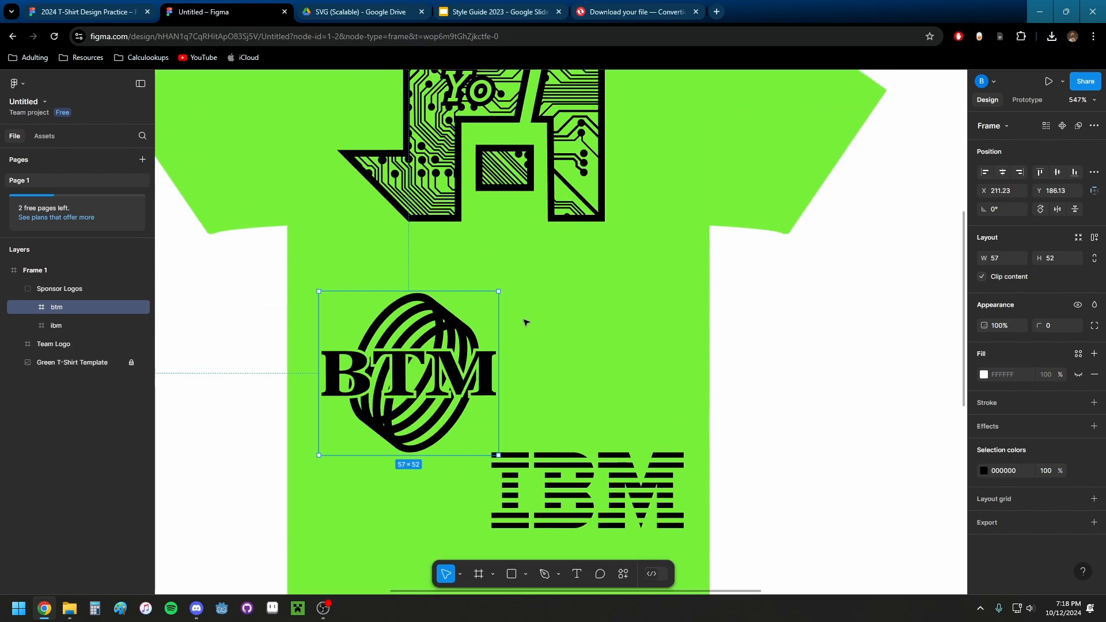
scroll(526, 322, down, 3)
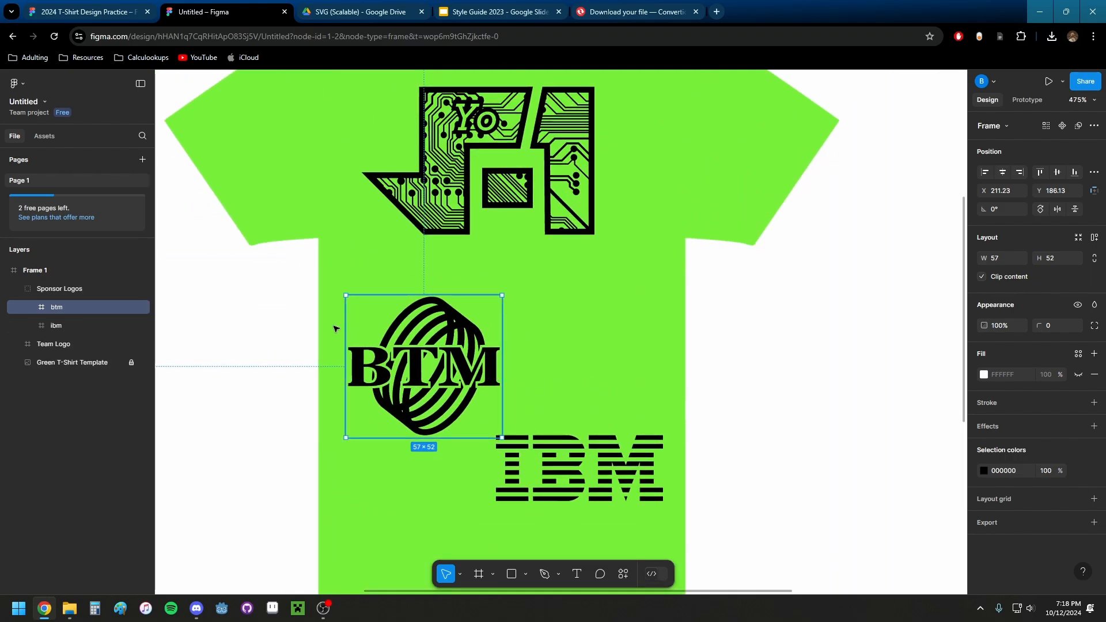
click(61, 285)
drag(484, 368, 469, 323)
scroll(535, 292, down, 5)
scroll(536, 293, up, 2)
scroll(515, 258, up, 2)
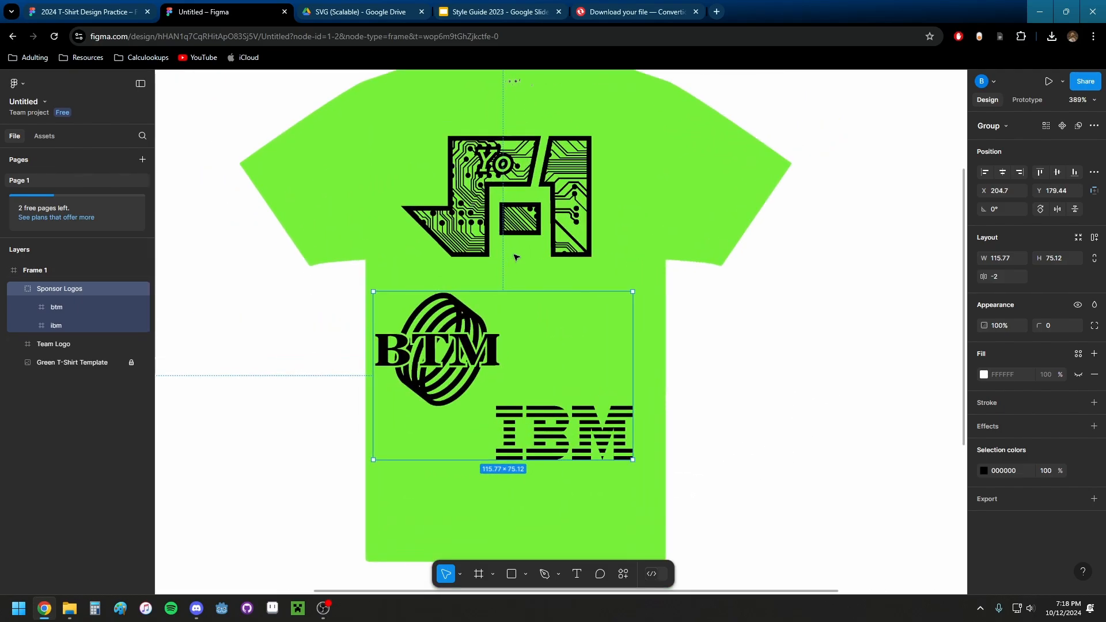
scroll(518, 265, down, 2)
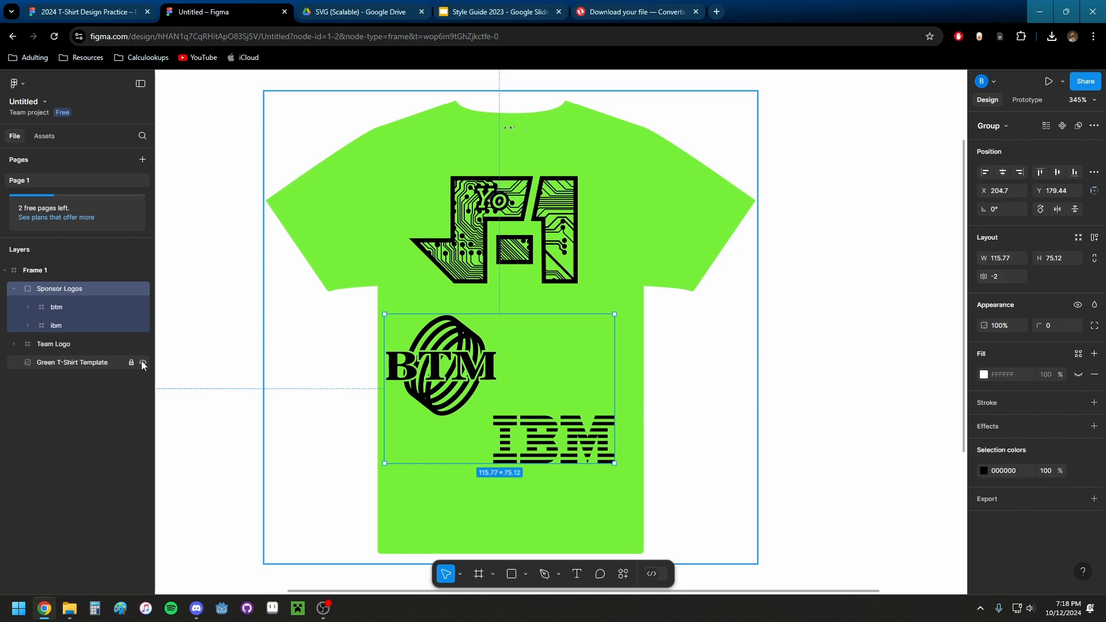
- Move Sponsor Logos, Team Logo and Green T-Shirt Template out of Frame 1, placing them above it in the layer order
click(48, 272)
scroll(365, 279, down, 5)
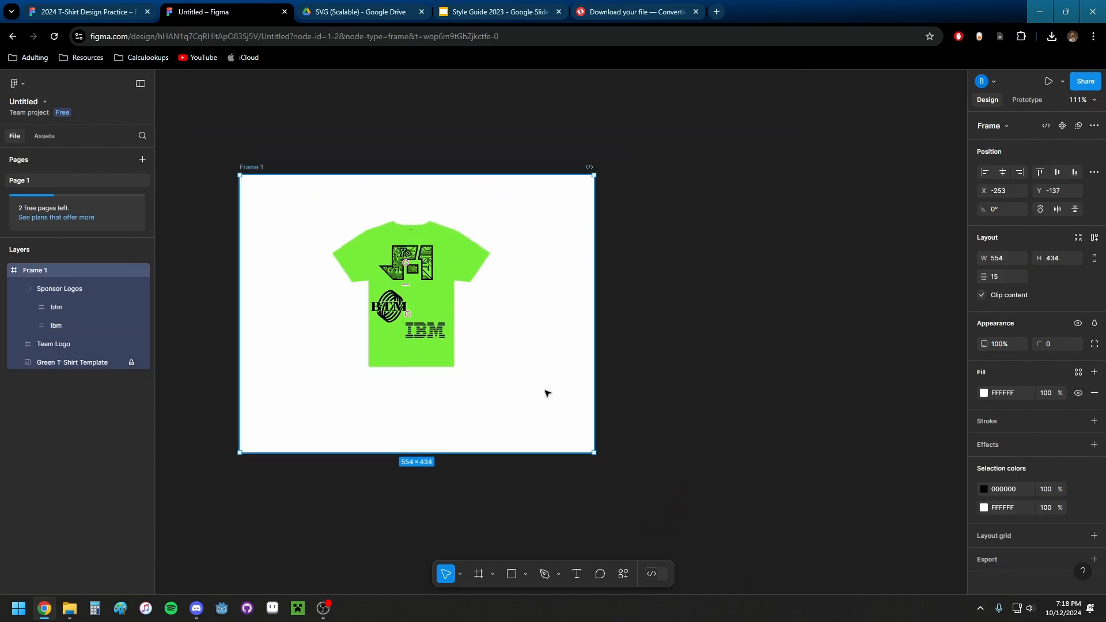
mouse_move(594, 453)
mouse_down()
mouse_move(522, 398)
mouse_move(390, 337)
mouse_move(341, 339)
mouse_move(582, 482)
mouse_move(641, 437)
mouse_move(526, 271)
mouse_move(530, 236)
mouse_move(470, 418)
mouse_move(550, 456)
mouse_move(594, 452)
mouse_up()
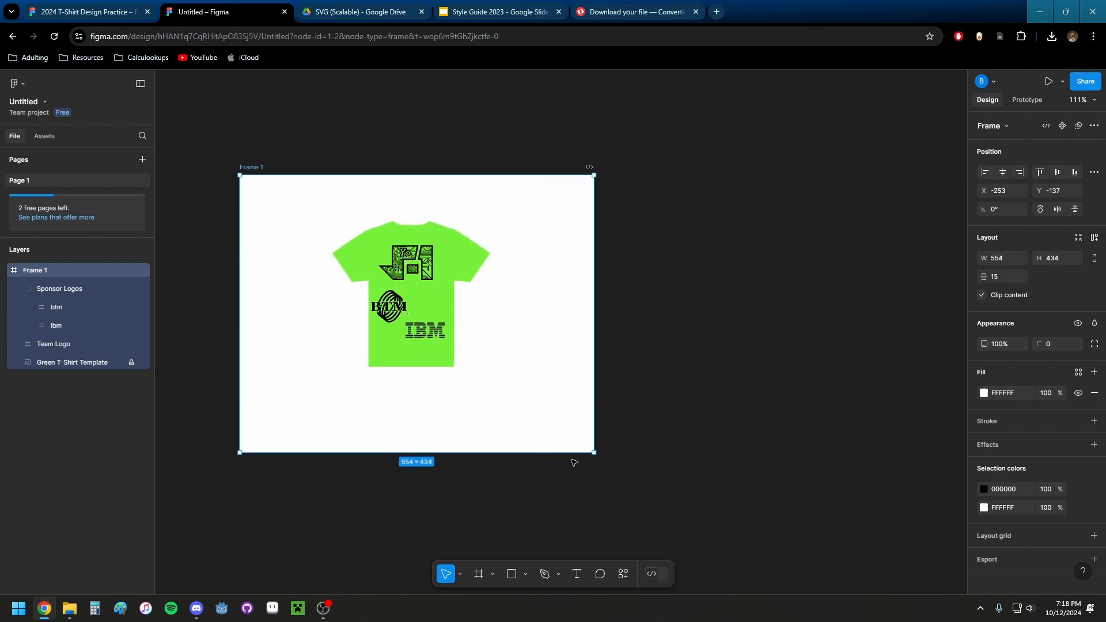
click(64, 289)
shift+click(57, 364)
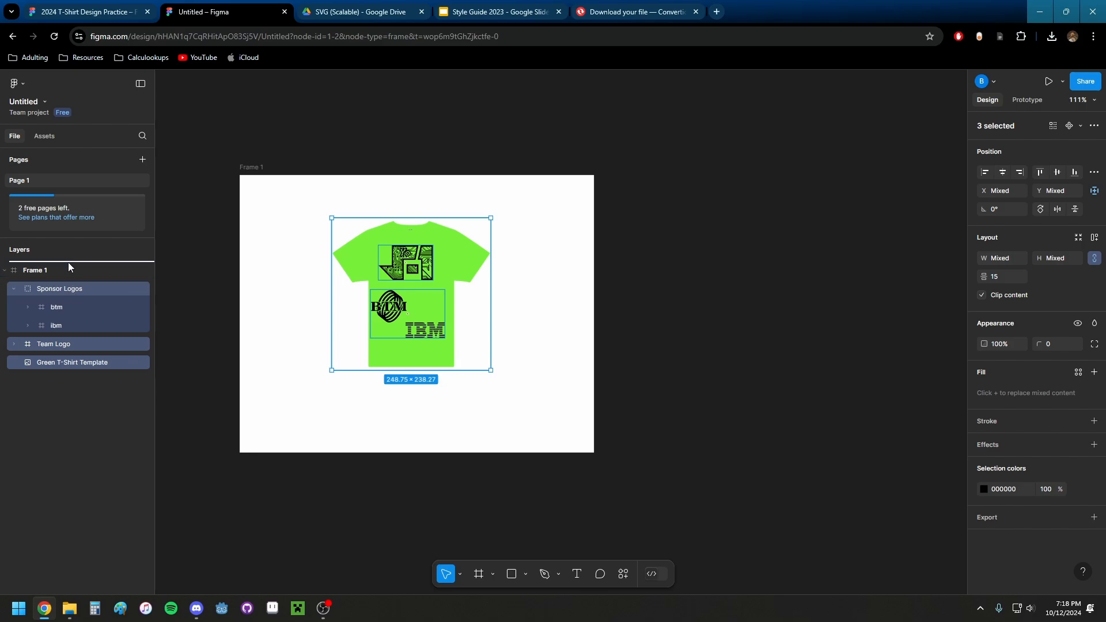
drag(68, 262, 68, 261)
- Resize Frame 1 to about 143 × 181 so it closely encloses the logos, and hide the Green T-Shirt Template layer
click(54, 361)
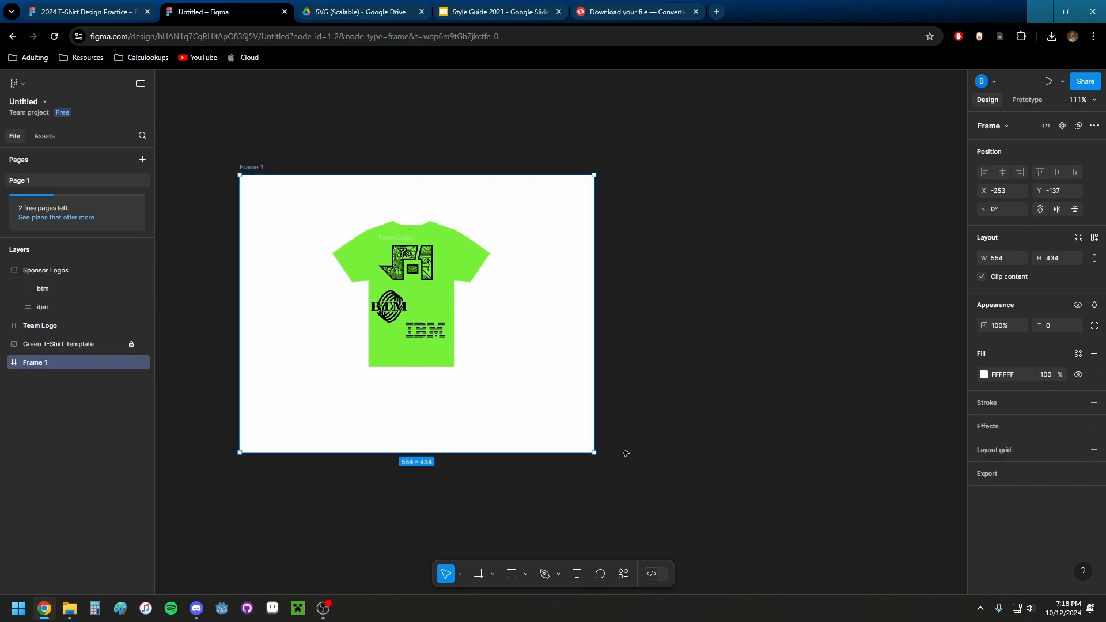
drag(590, 452, 455, 350)
scroll(458, 353, up, 5)
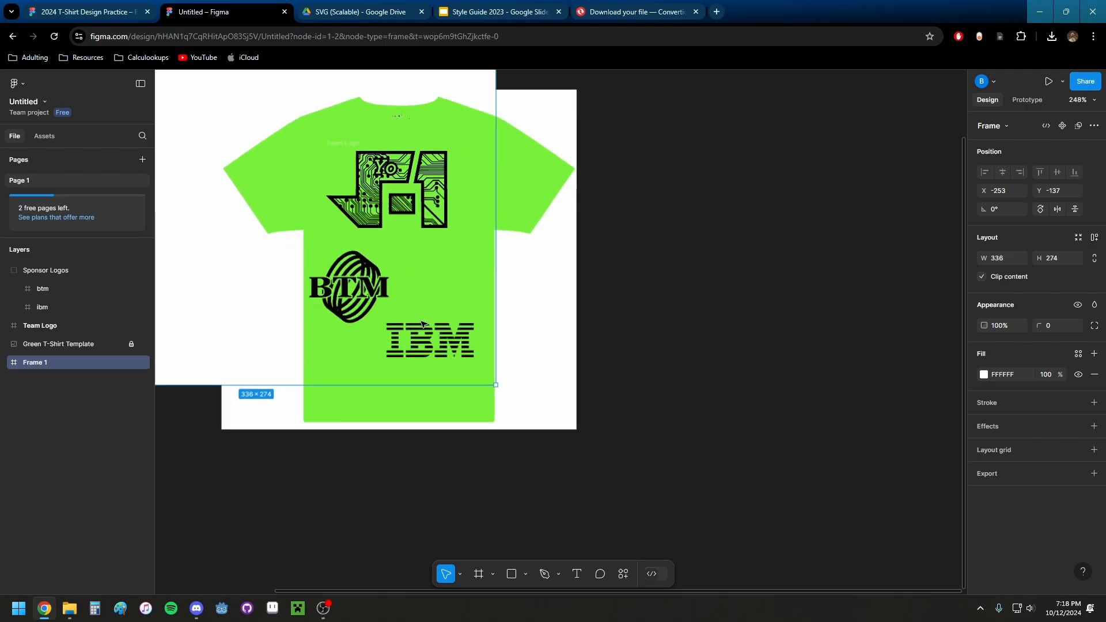
drag(284, 191, 340, 165)
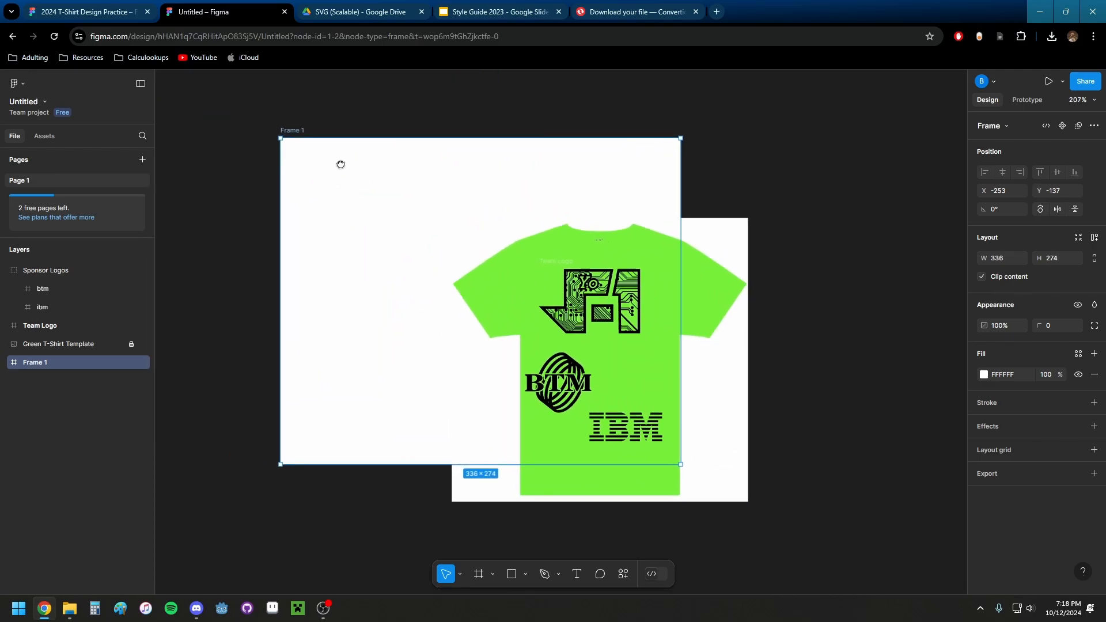
drag(286, 142, 516, 254)
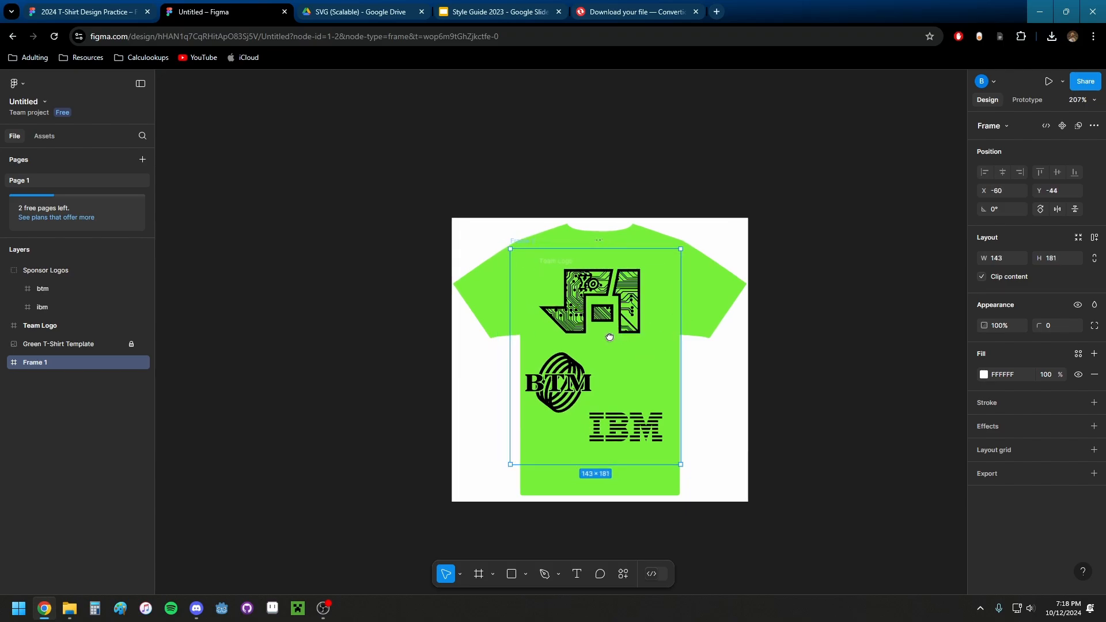
drag(609, 337, 504, 320)
click(144, 344)
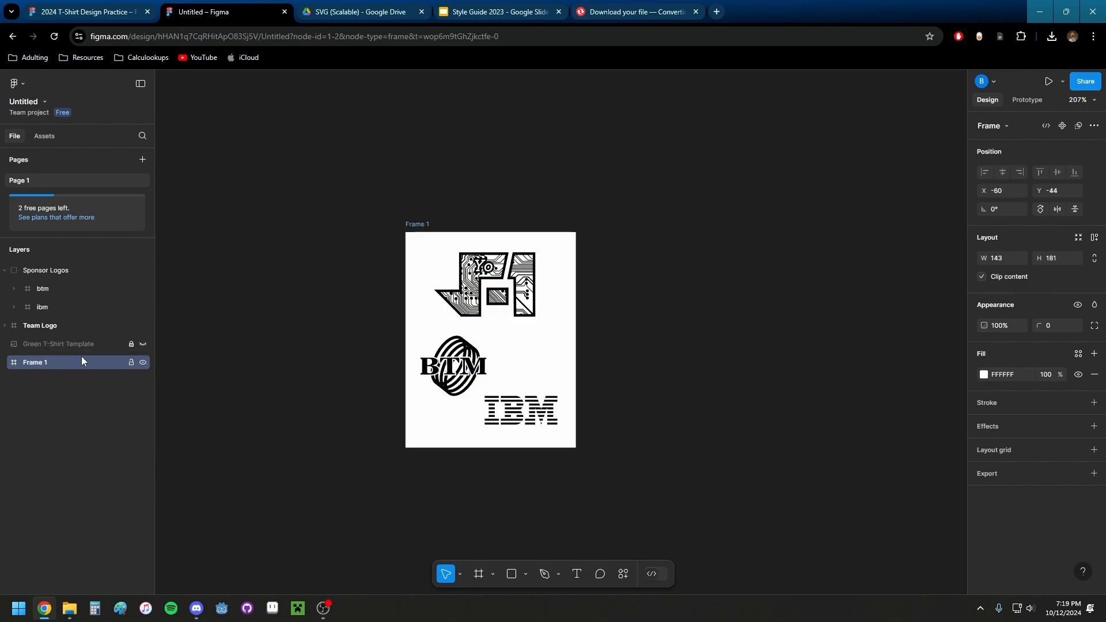
- Nest the Sponsor Logos and Team Logo layers inside Frame 1 and rename the frame 2024 Tutorial T-Shirt
drag(59, 362, 63, 272)
click(56, 290)
shift+click(51, 343)
double_click(53, 274)
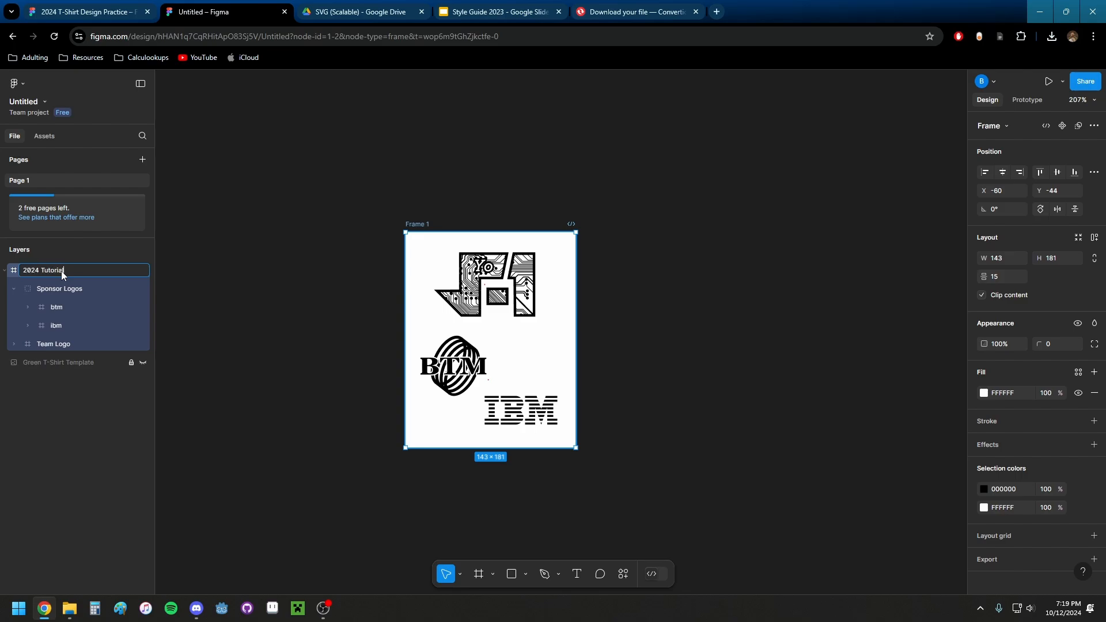
text(2024 Tutorial T-Shirt)
key(Return)
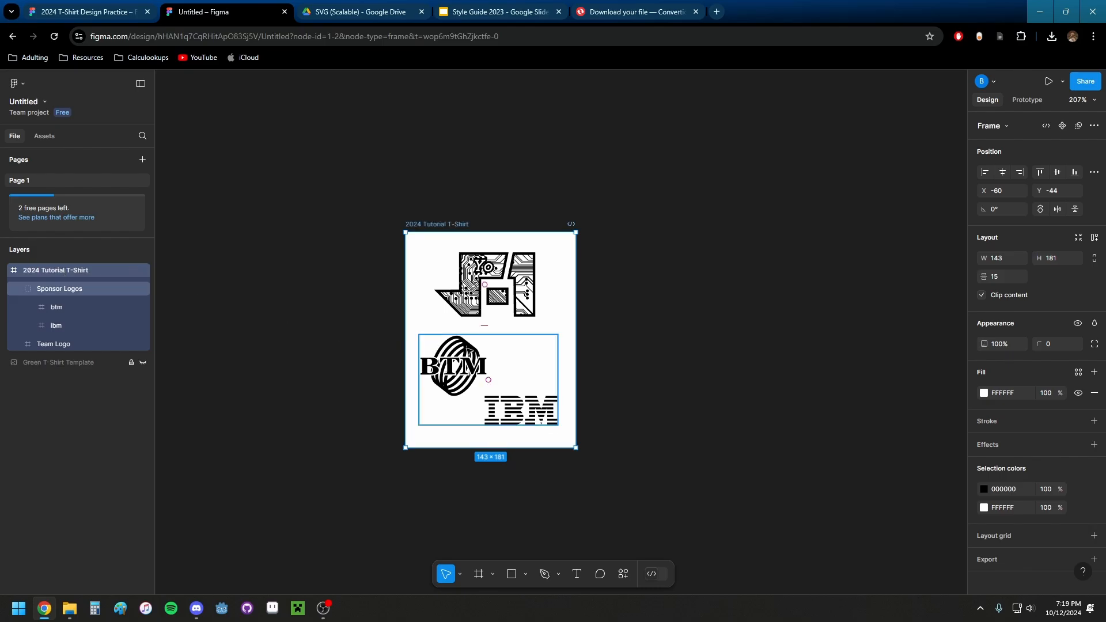
- Try setting the 2024 Tutorial T-Shirt frame's white FFFFFF selection color to 0% opacity, and undo the change
scroll(468, 346, up, 2)
scroll(468, 345, up, 6)
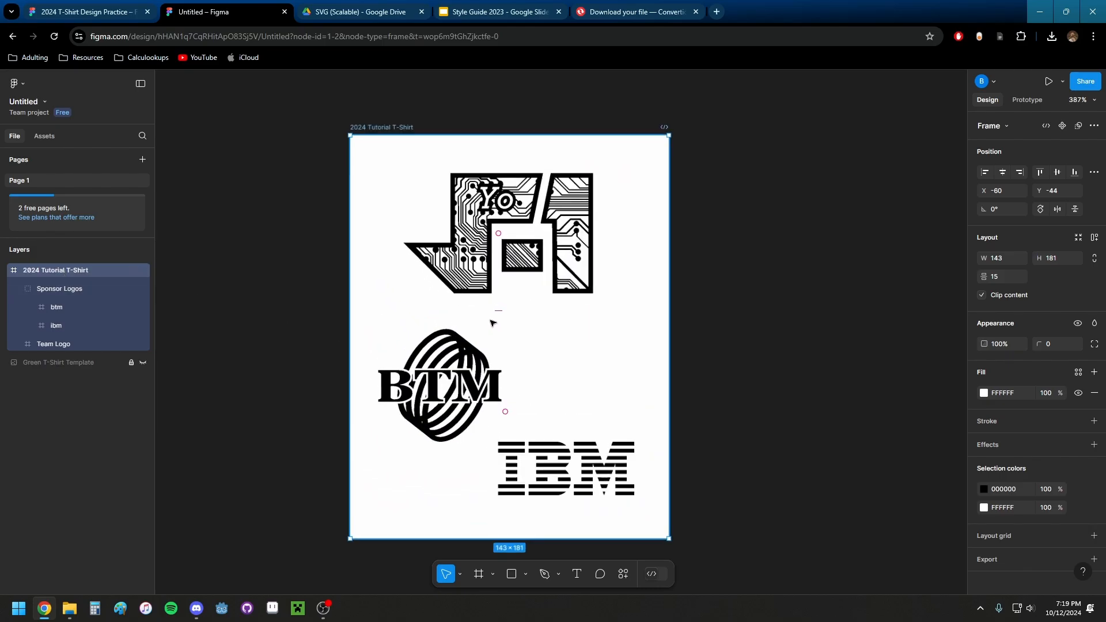
scroll(515, 321, up, 1)
scroll(509, 310, down, 3)
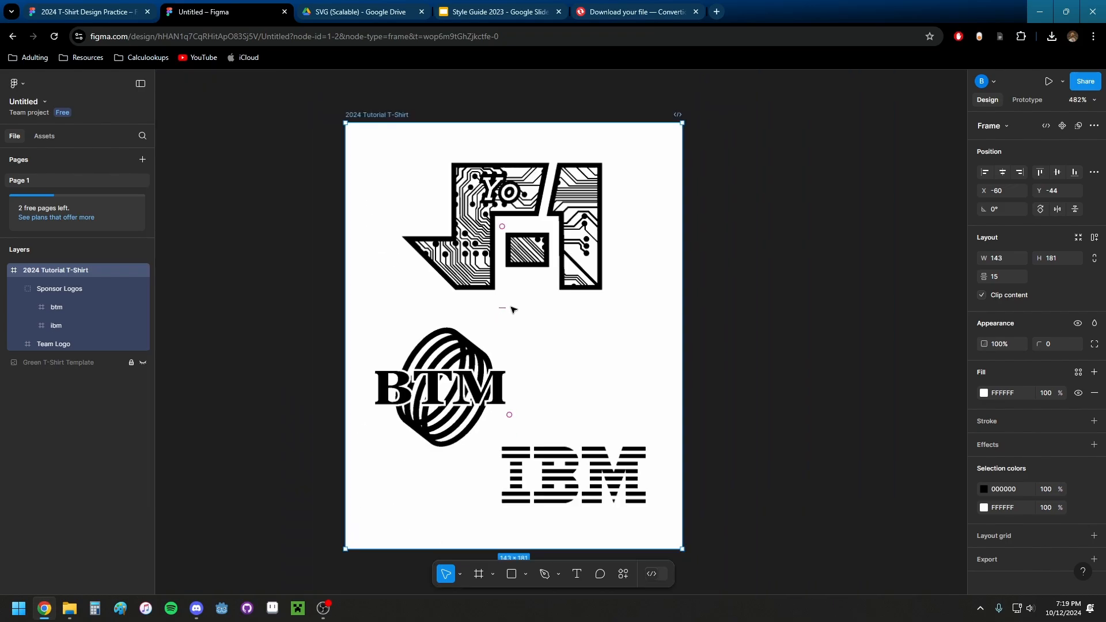
click(767, 348)
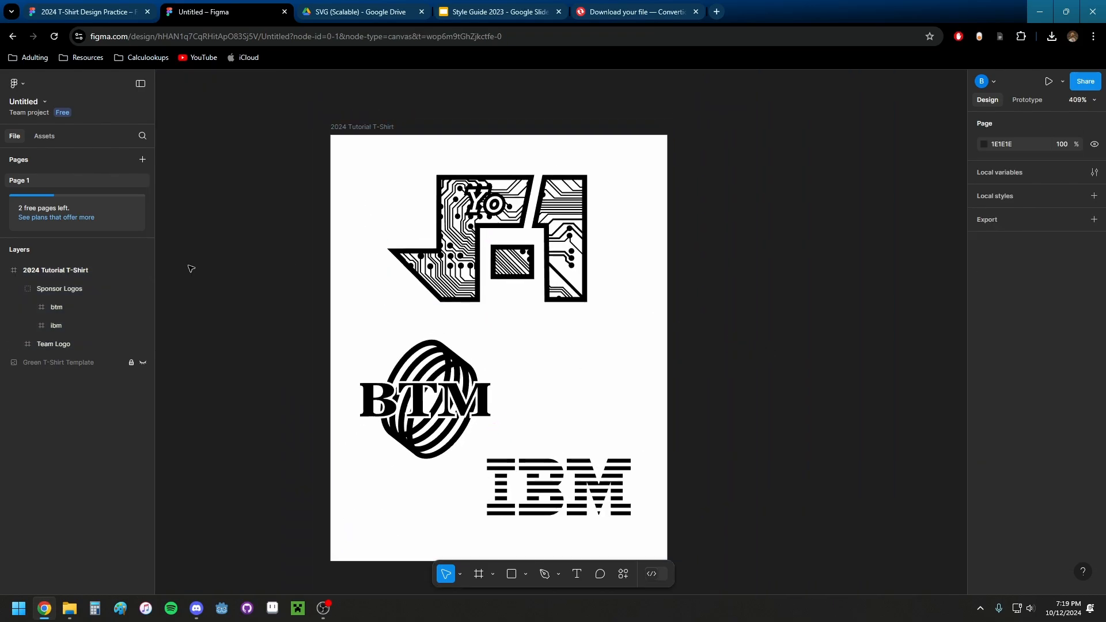
click(98, 271)
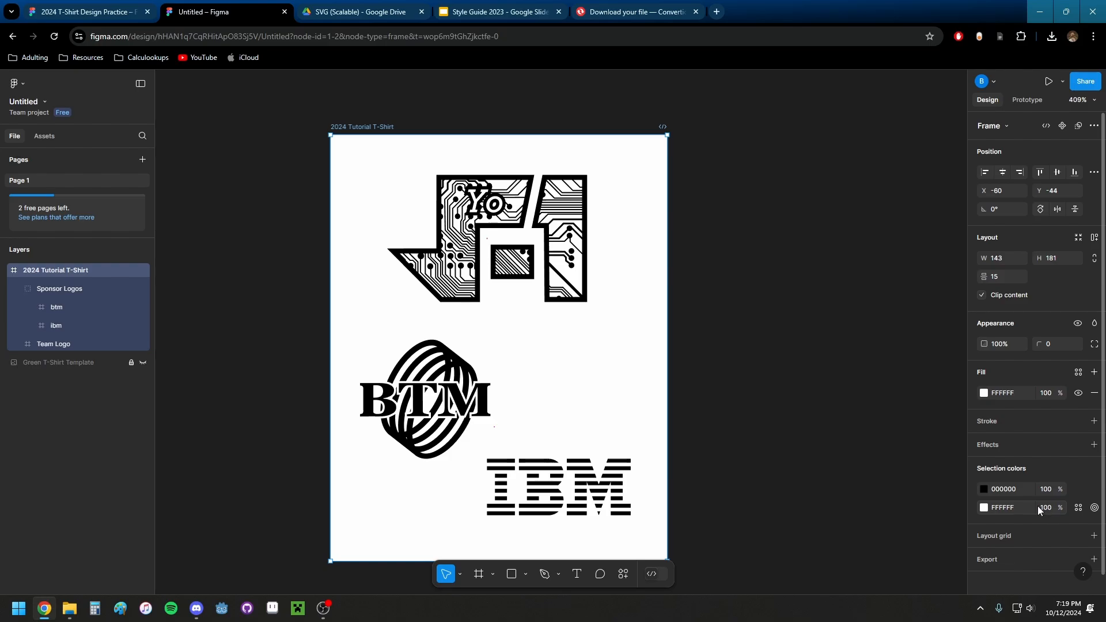
drag(1043, 508, 274, 545)
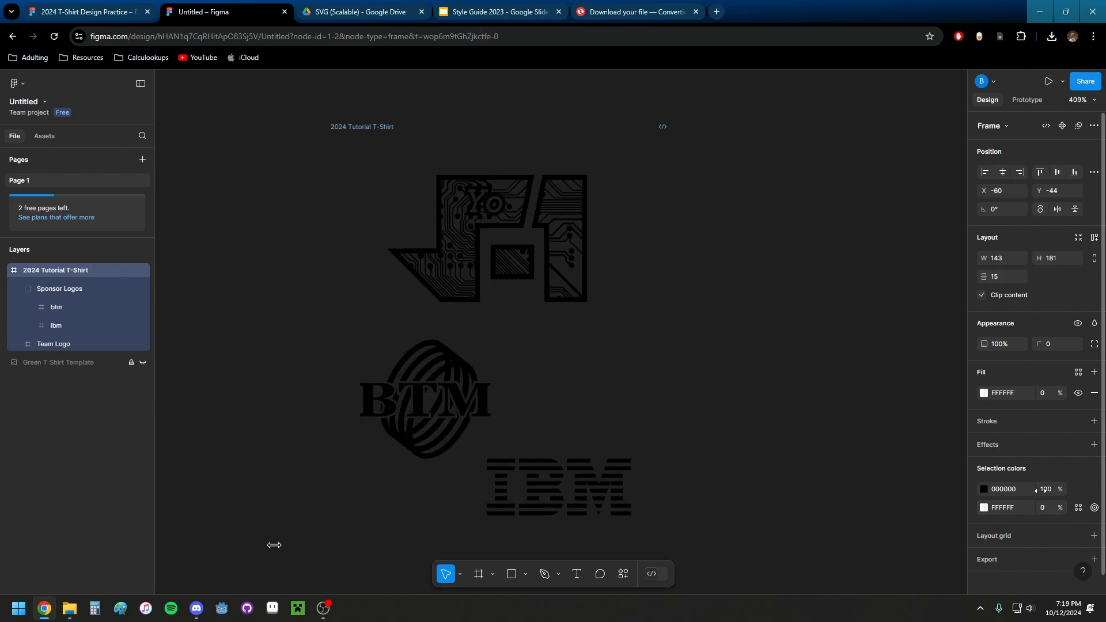
key(ctrl+z)
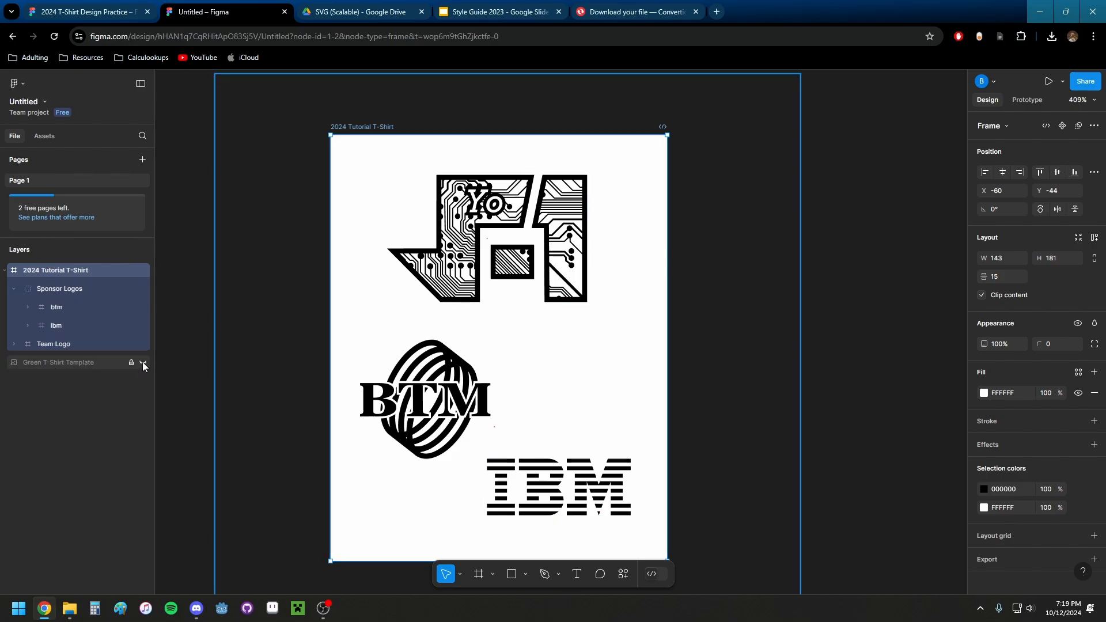
- Add an export setting to the 2024 Tutorial T-Shirt frame with SVG format and export the frame
scroll(1036, 438, down, 1)
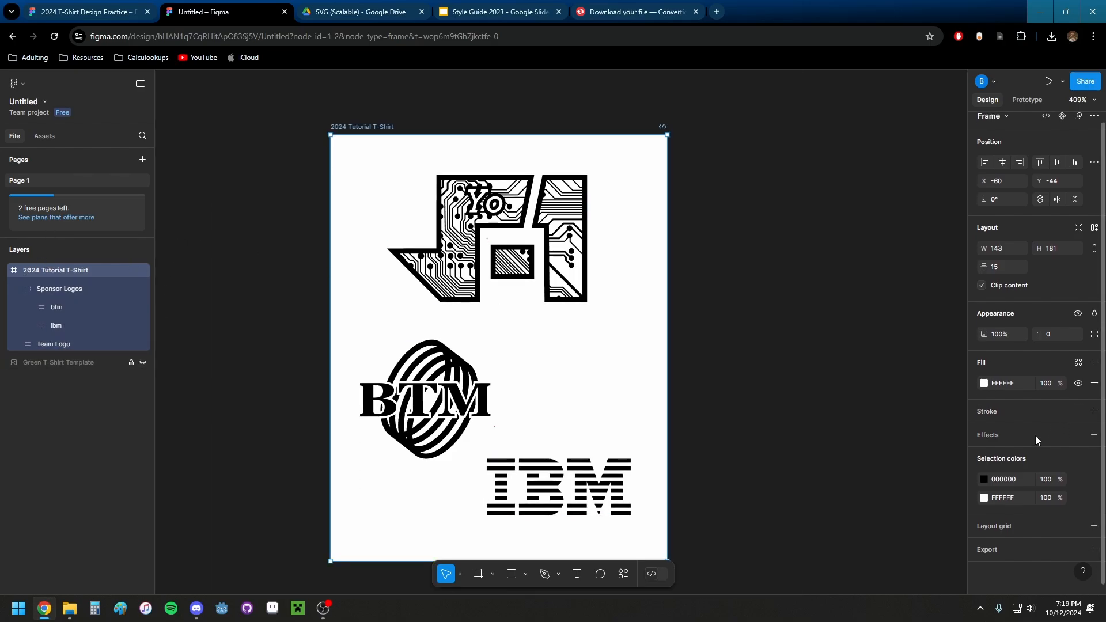
click(1094, 549)
scroll(1036, 507, down, 3)
click(1049, 508)
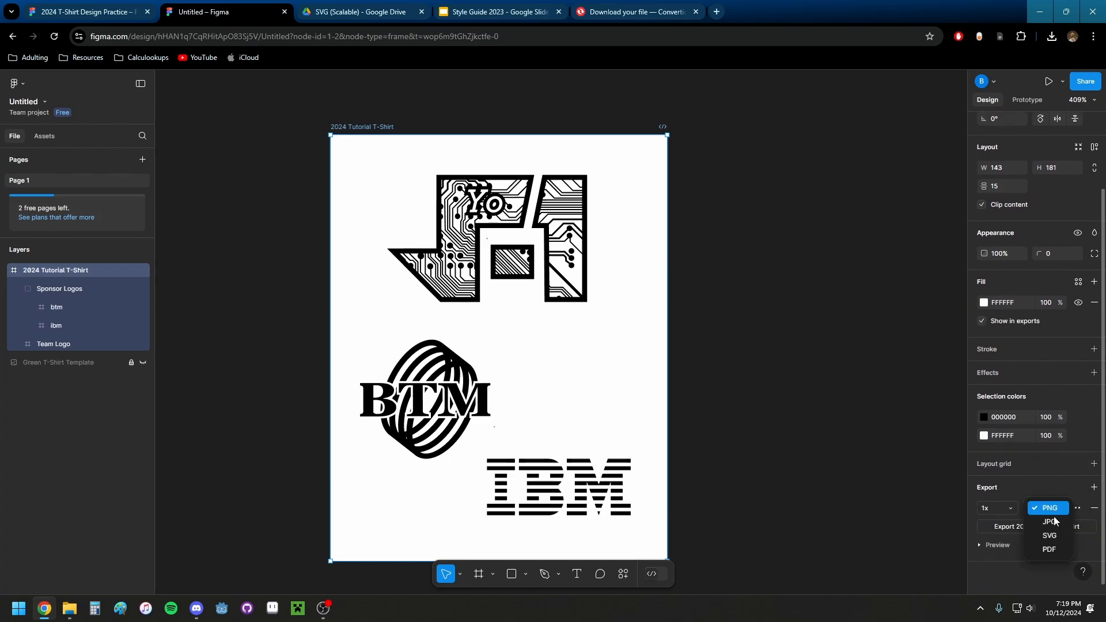
click(1054, 536)
click(1025, 529)
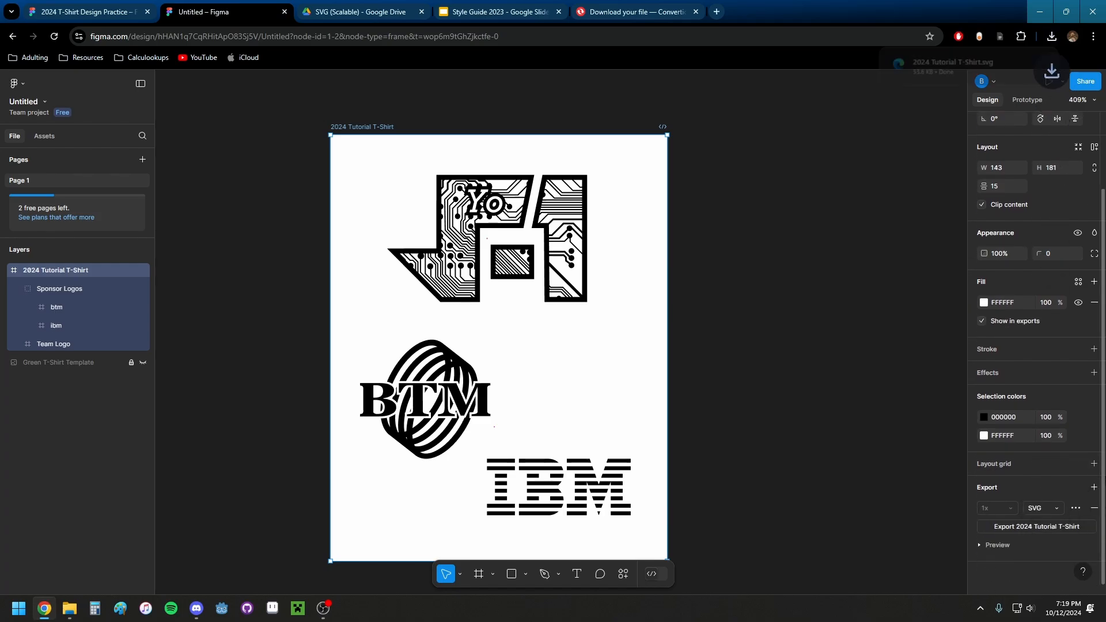
- Open the downloaded 2024 Tutorial T-Shirt.svg in the browser, inspect it at 500% zoom, and reset the zoom
click(955, 72)
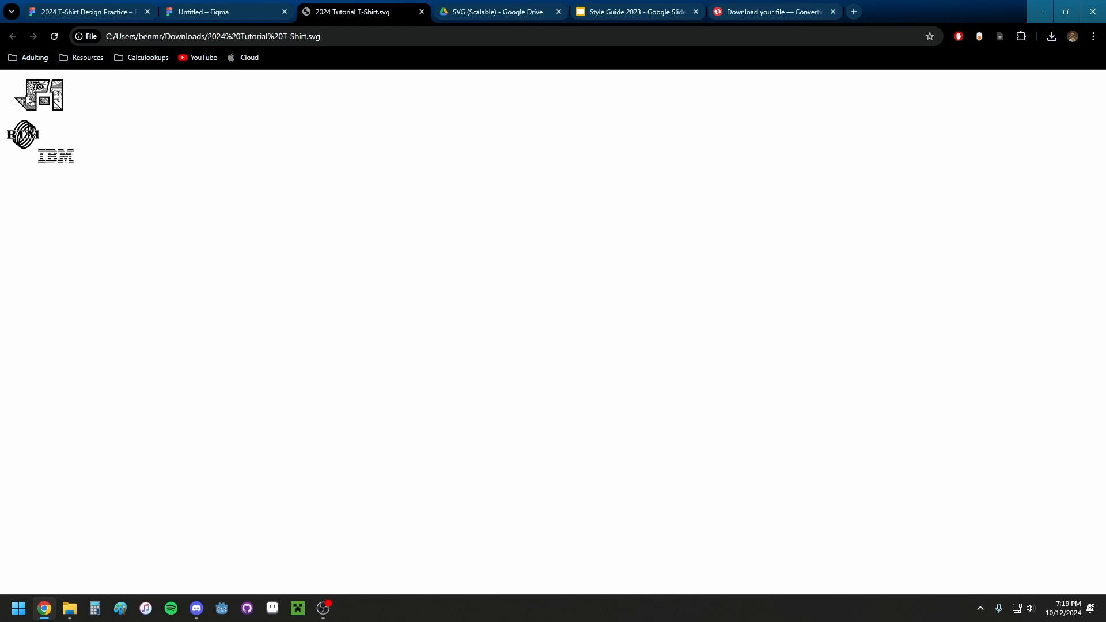
scroll(26, 102, up, 9)
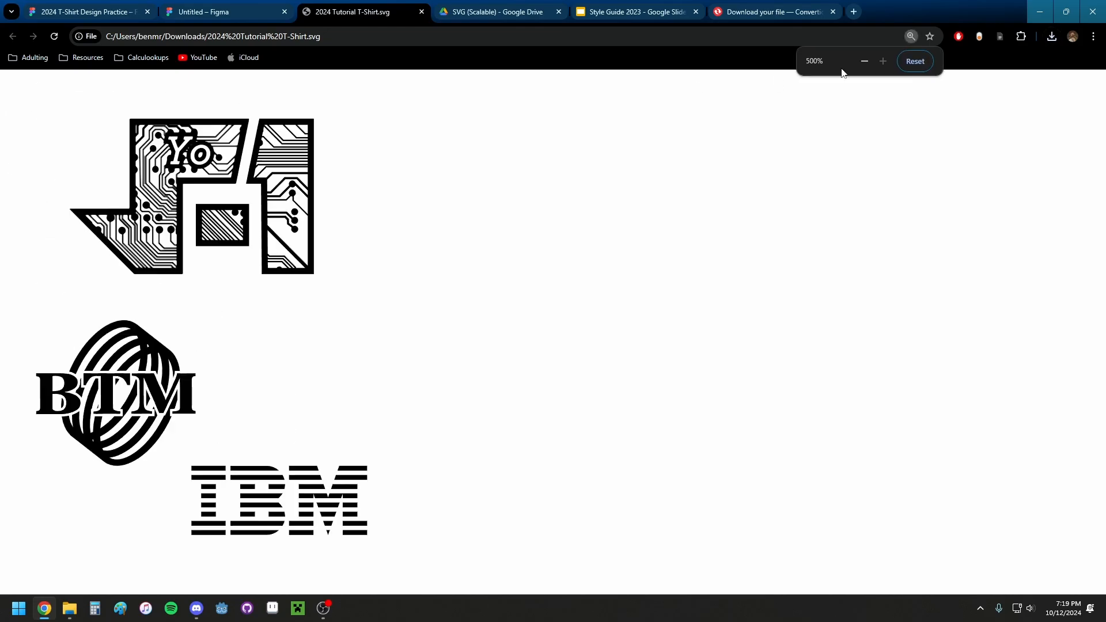
click(916, 61)
- Switch to Google Drive, go up to the Graphics folder, and move Frame 1.svg to the trash
click(225, 11)
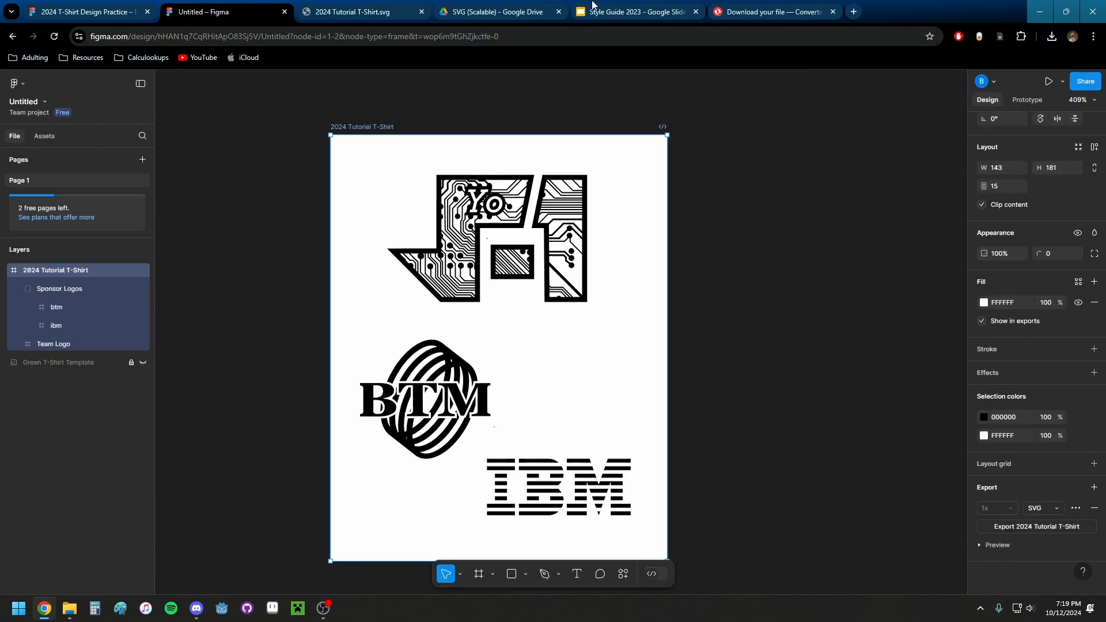
click(607, 18)
click(525, 10)
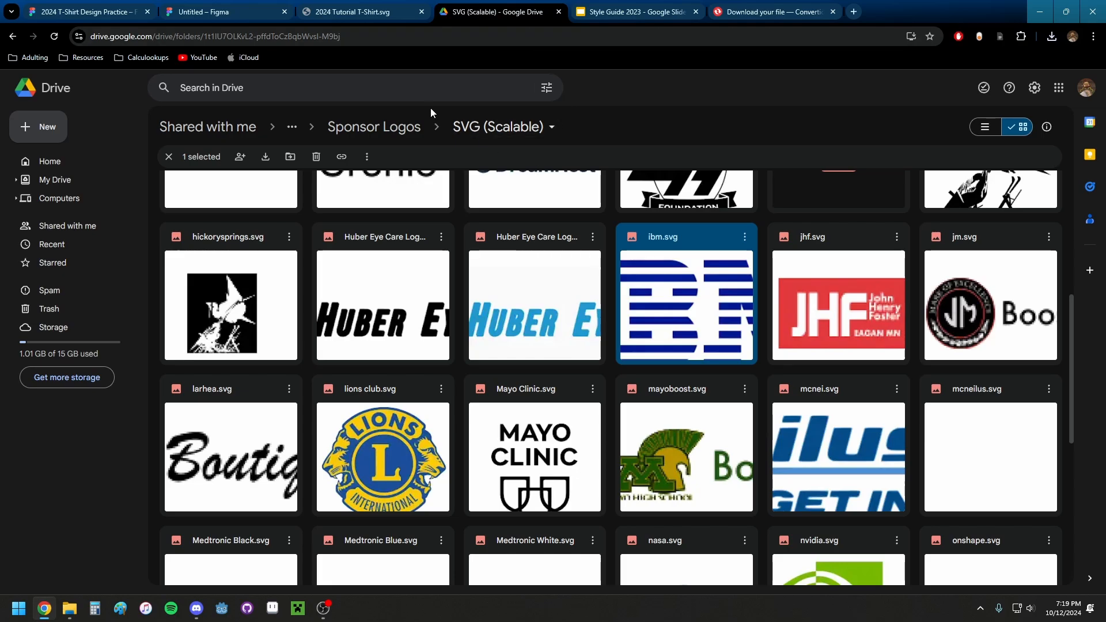
click(357, 127)
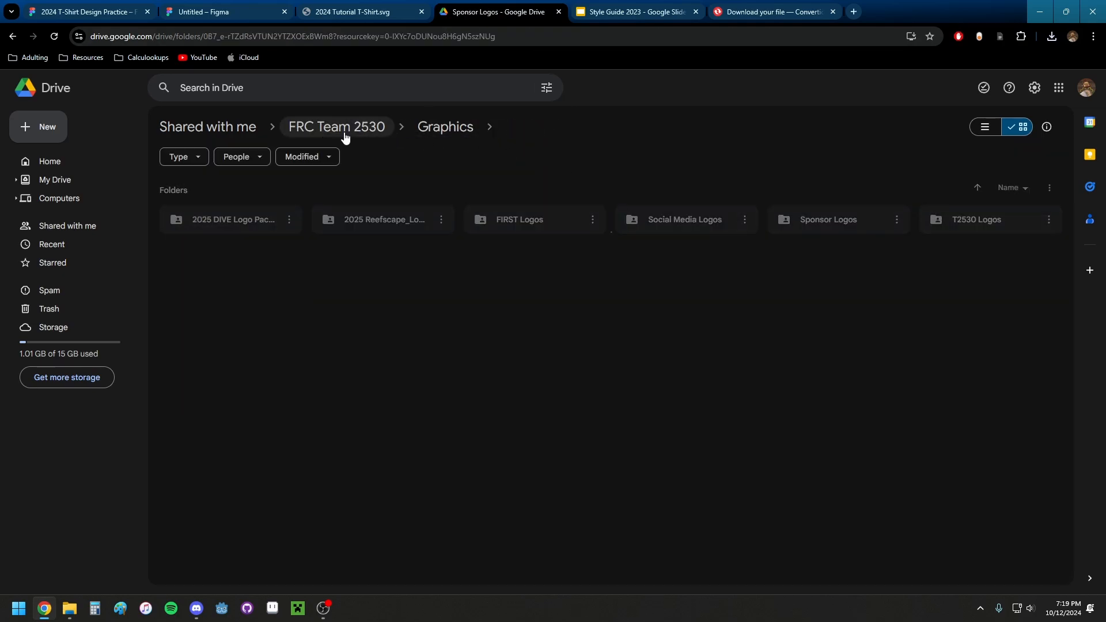
click(437, 128)
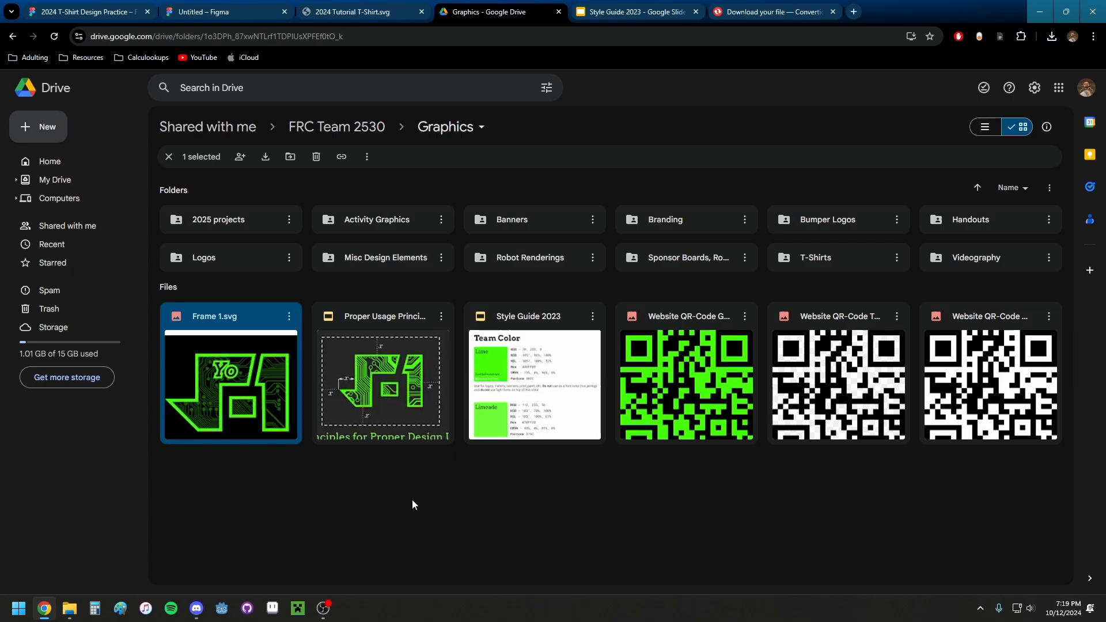
key(Delete)
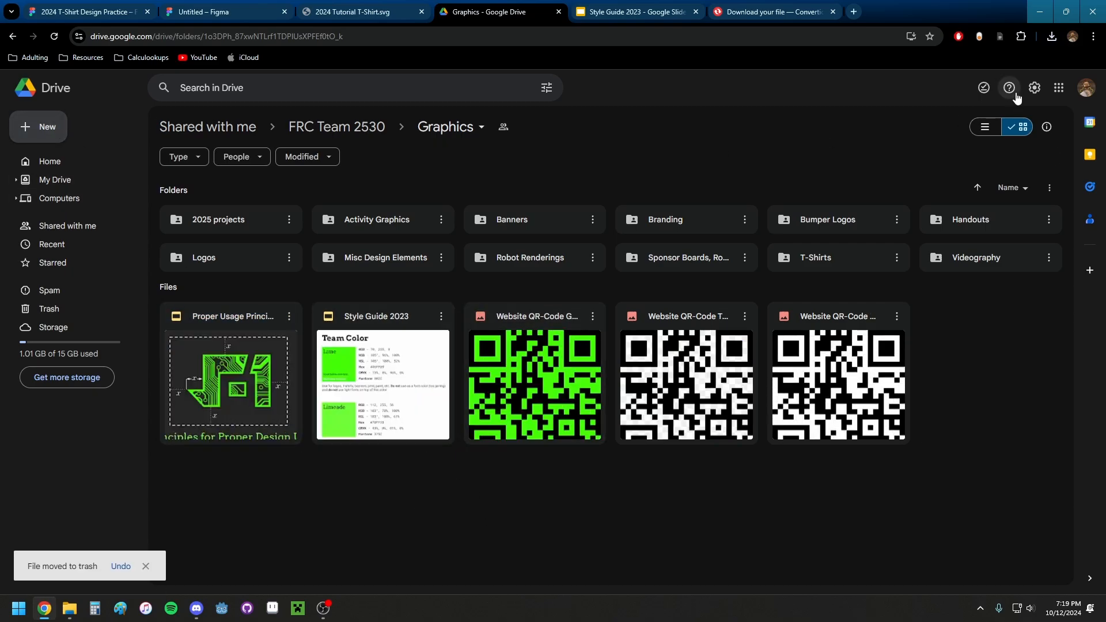
- Upload the downloaded 2024 Tutorial T-Shirt.svg to the Graphics folder in Drive
click(1052, 36)
drag(953, 89, 1006, 437)
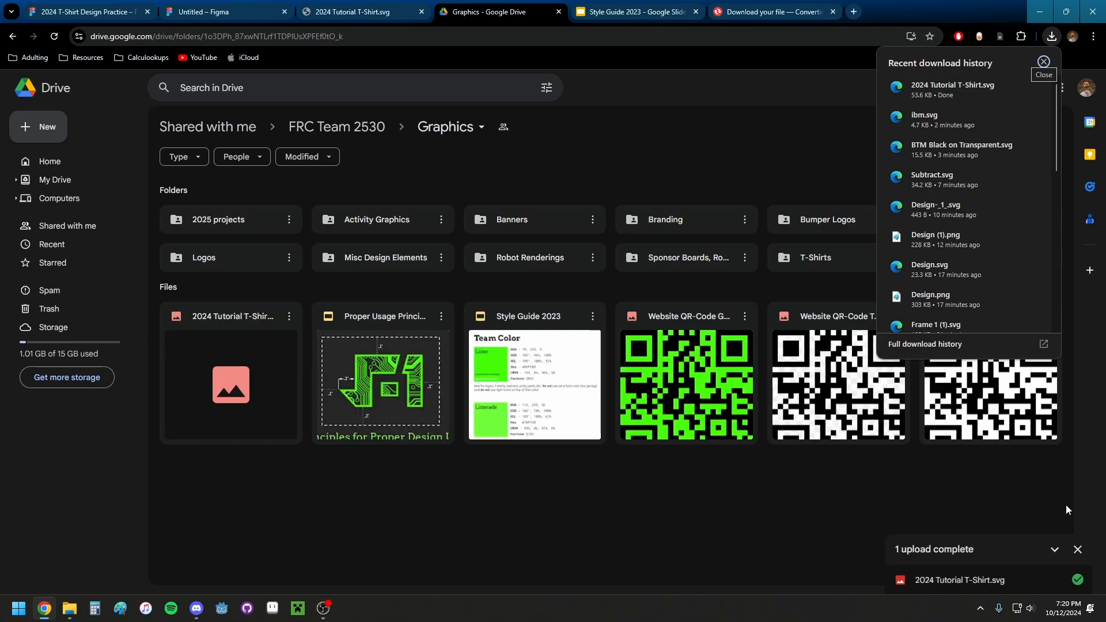
click(379, 505)
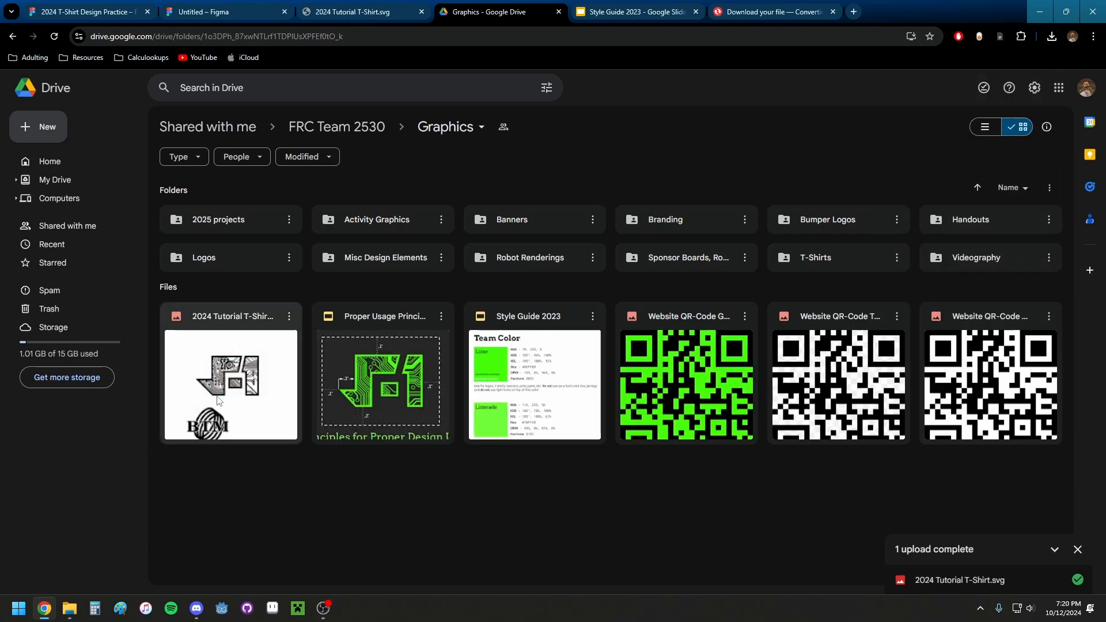
- Preview the uploaded 2024 Tutorial T-Shirt.svg, close the preview, and move the file to the trash
double_click(231, 385)
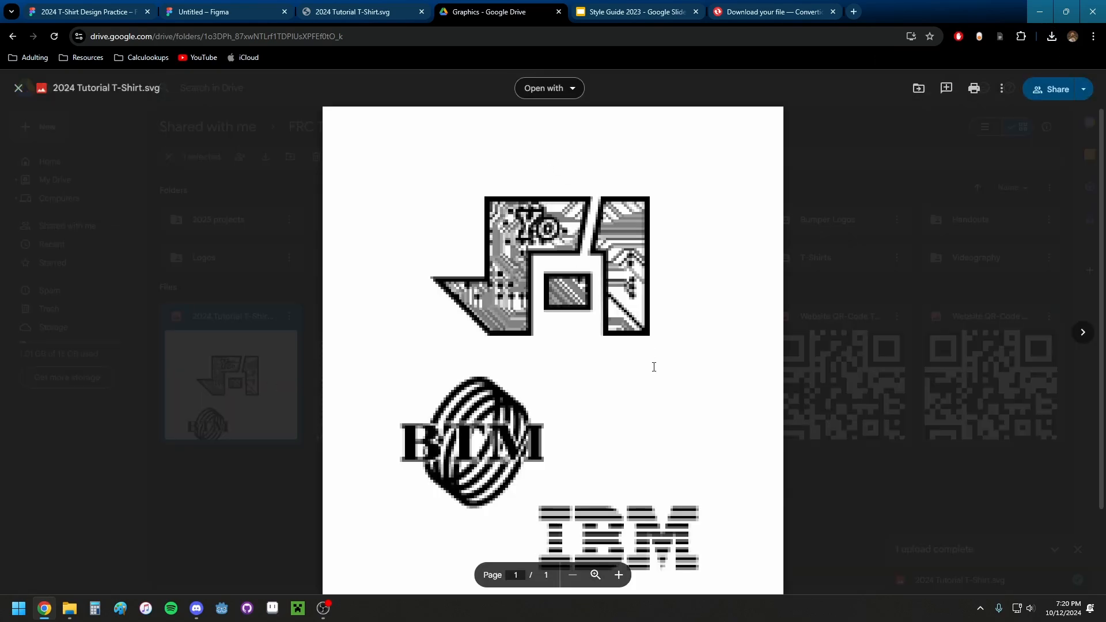
scroll(667, 419, down, 1)
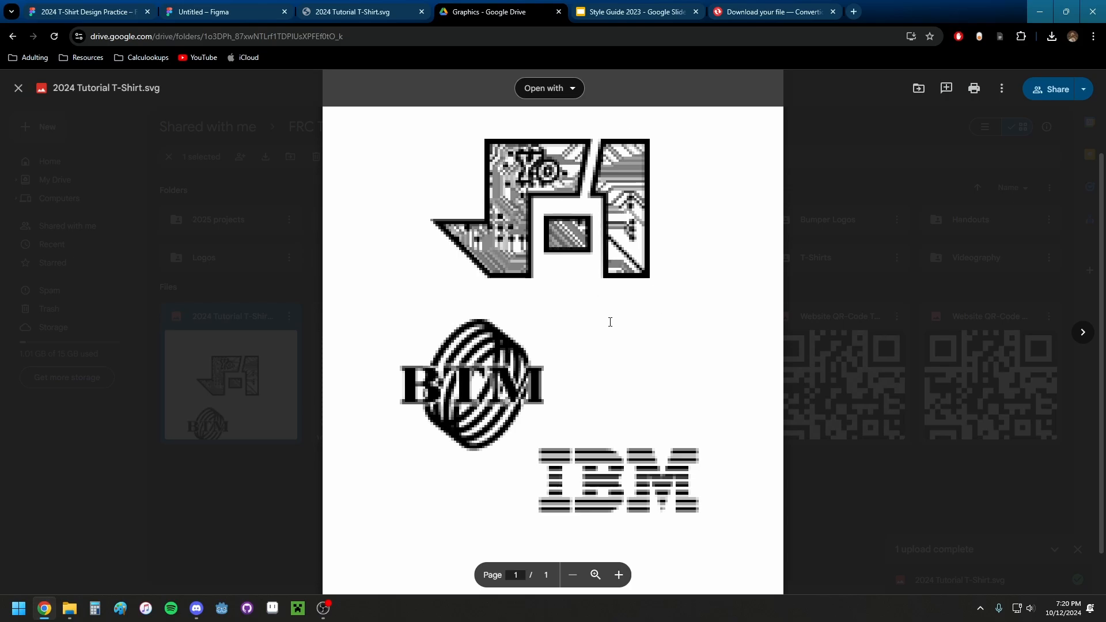
scroll(610, 321, up, 1)
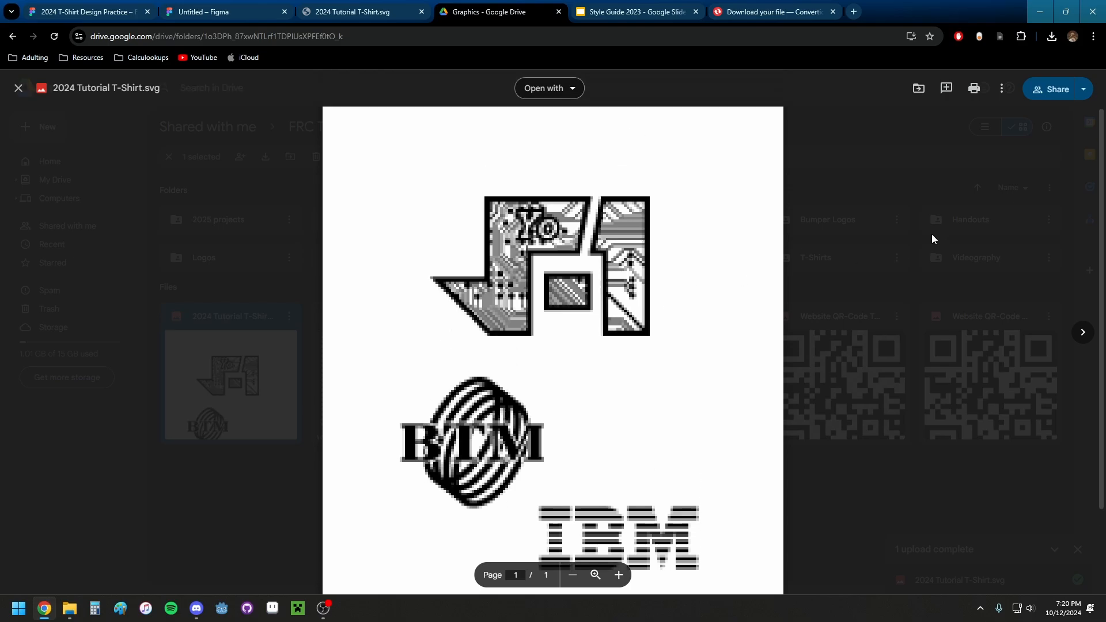
click(931, 234)
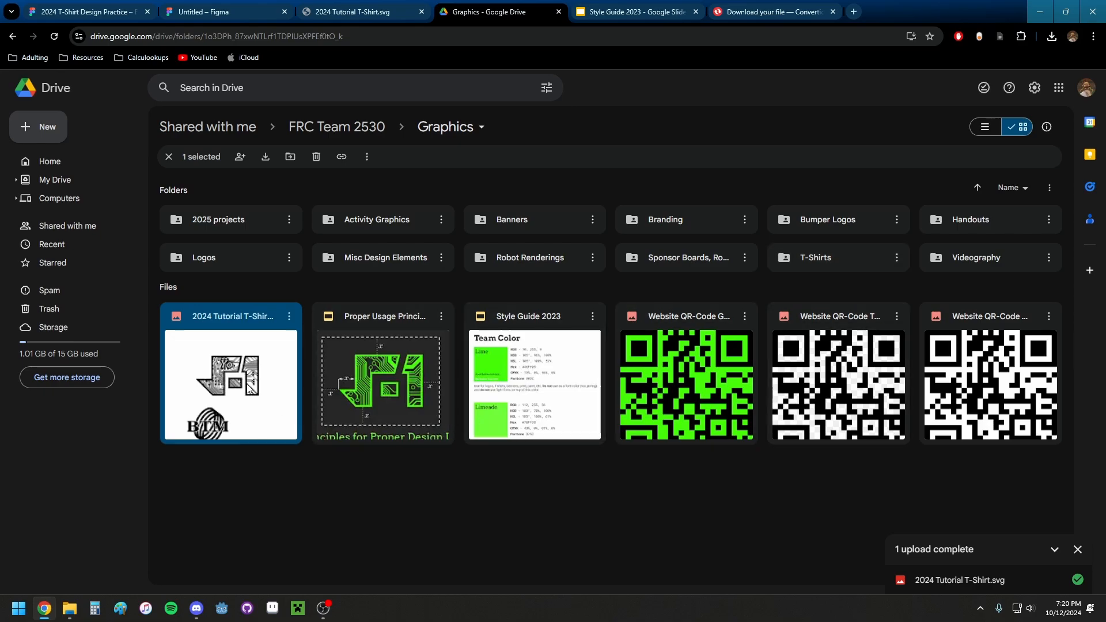
key(Delete)
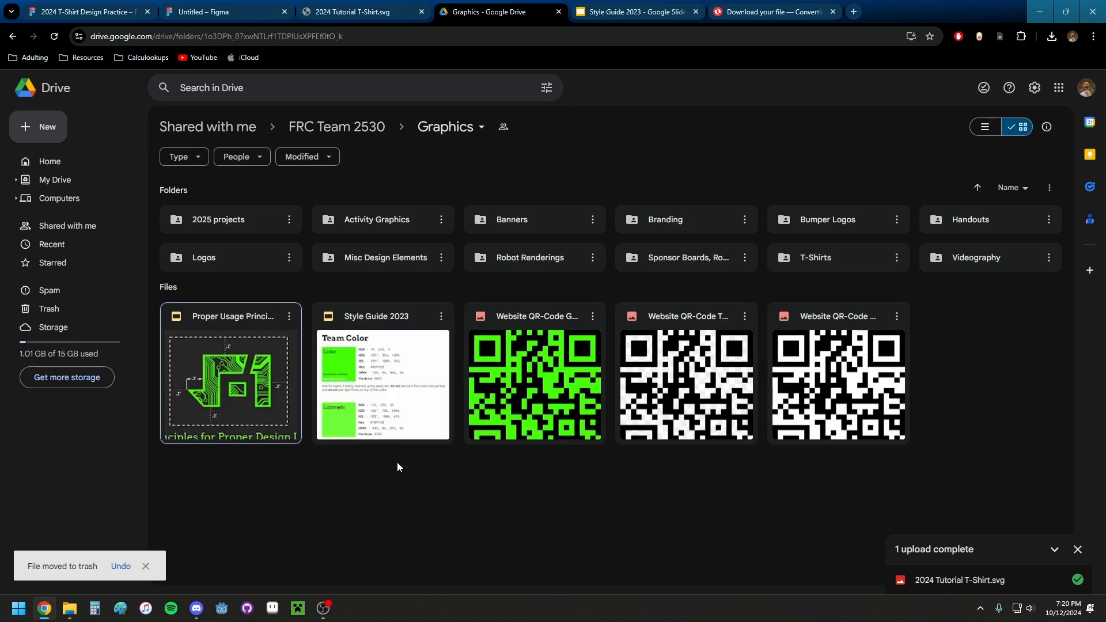
- Close the Convertio download page and return to the Untitled design in Figma
click(781, 10)
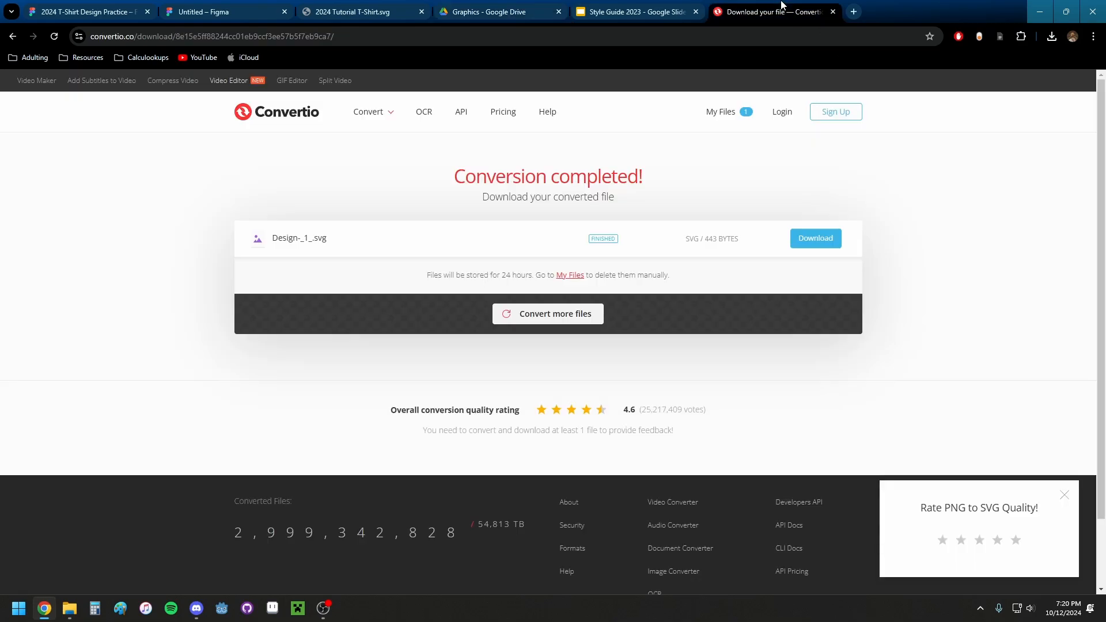
click(832, 12)
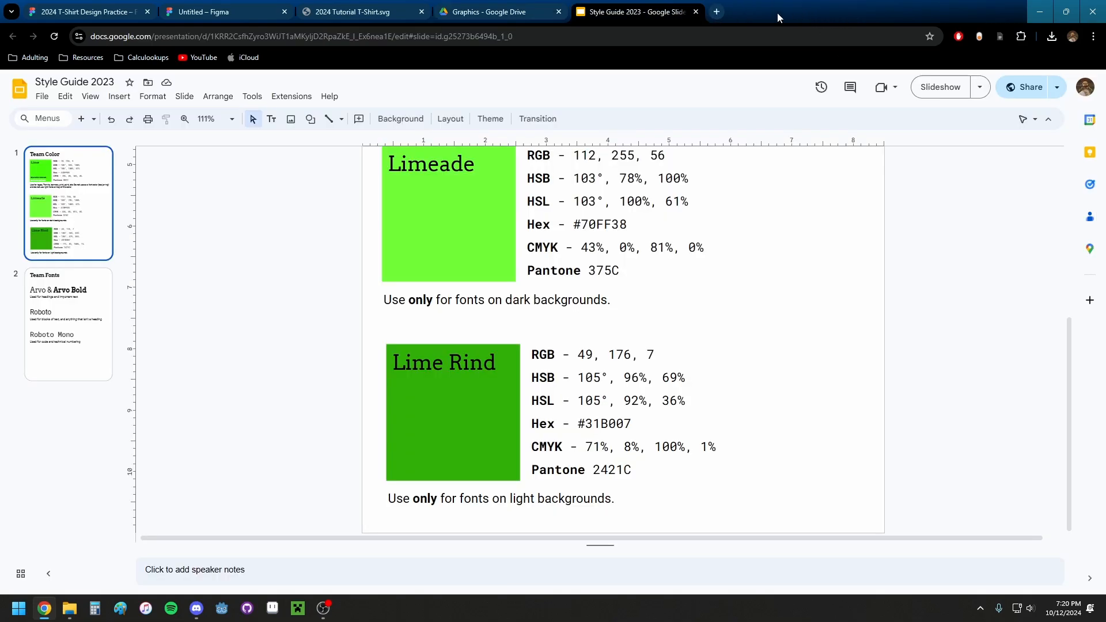
click(174, 6)
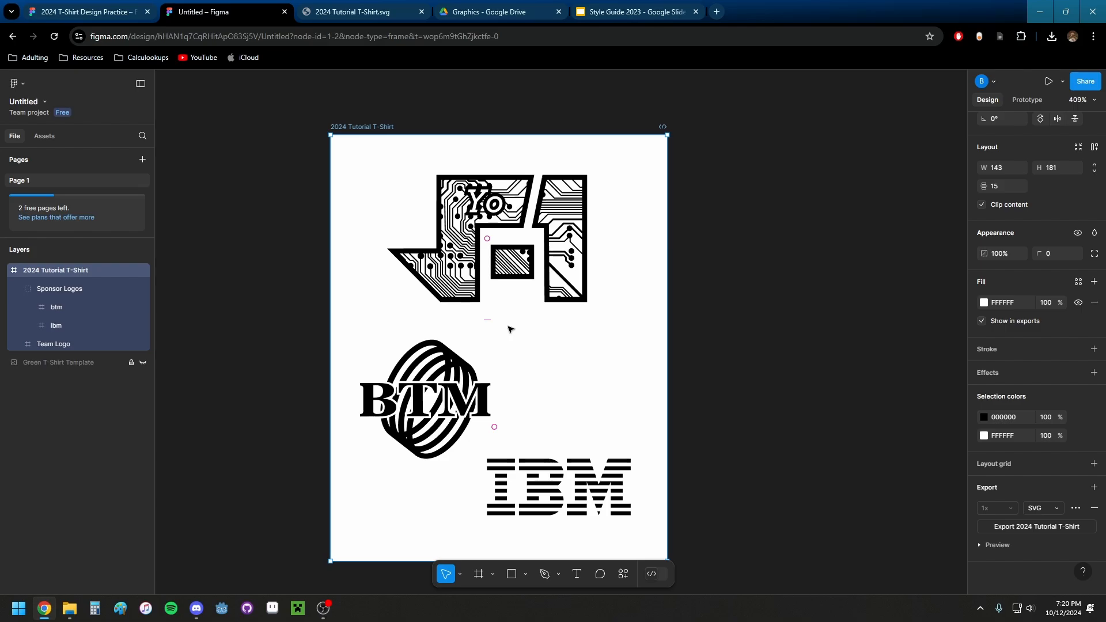
ctrl+scroll(481, 323, up, 3)
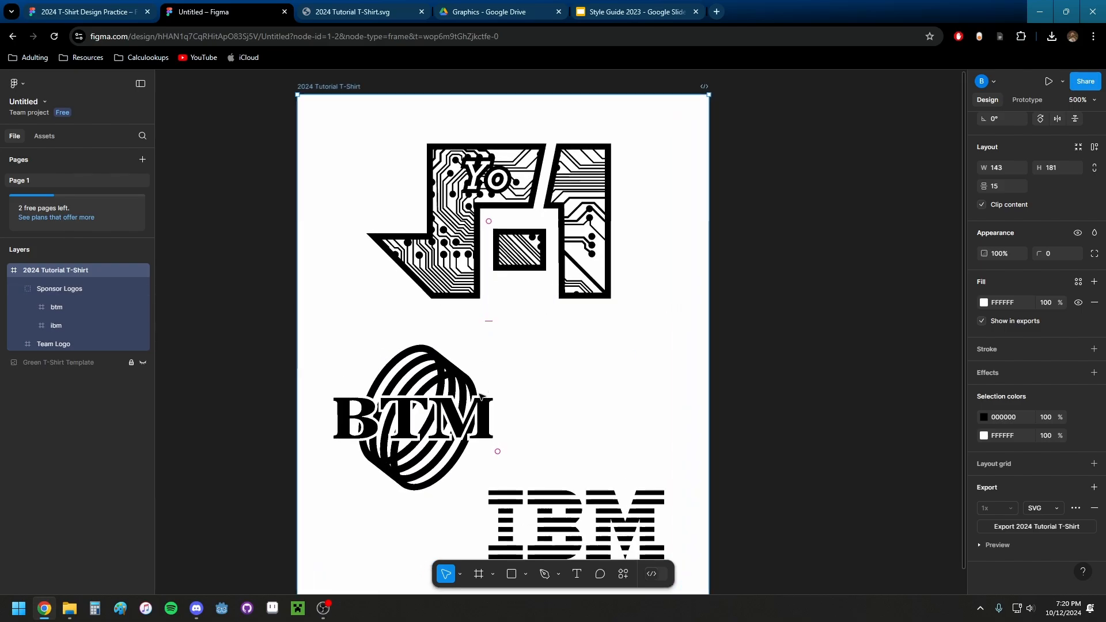
ctrl+scroll(521, 353, up, 2)
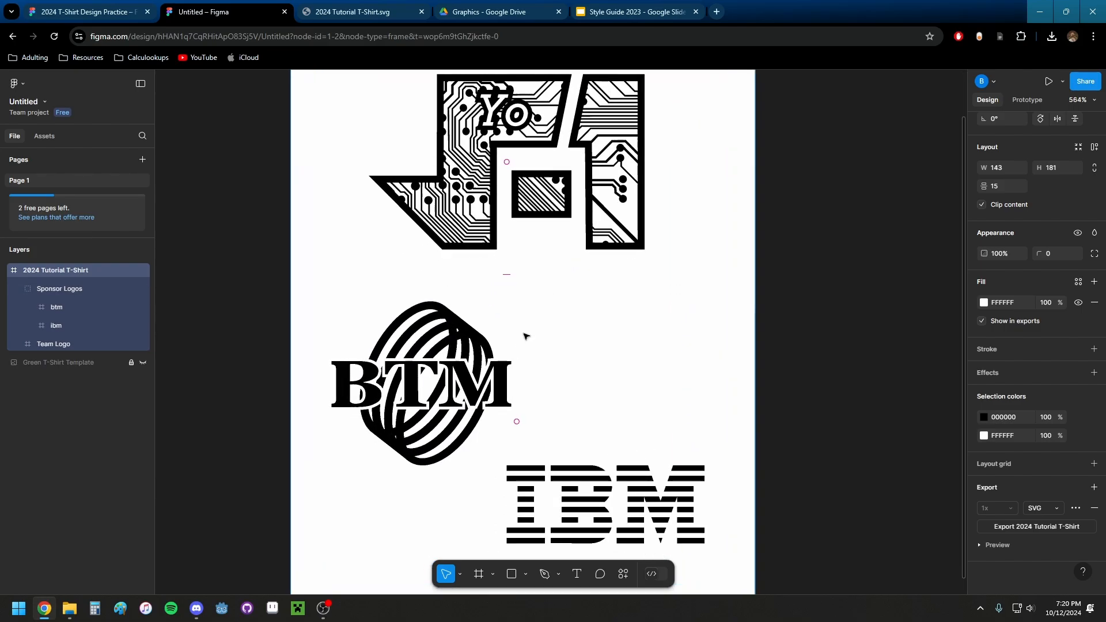
ctrl+scroll(525, 337, down, 2)
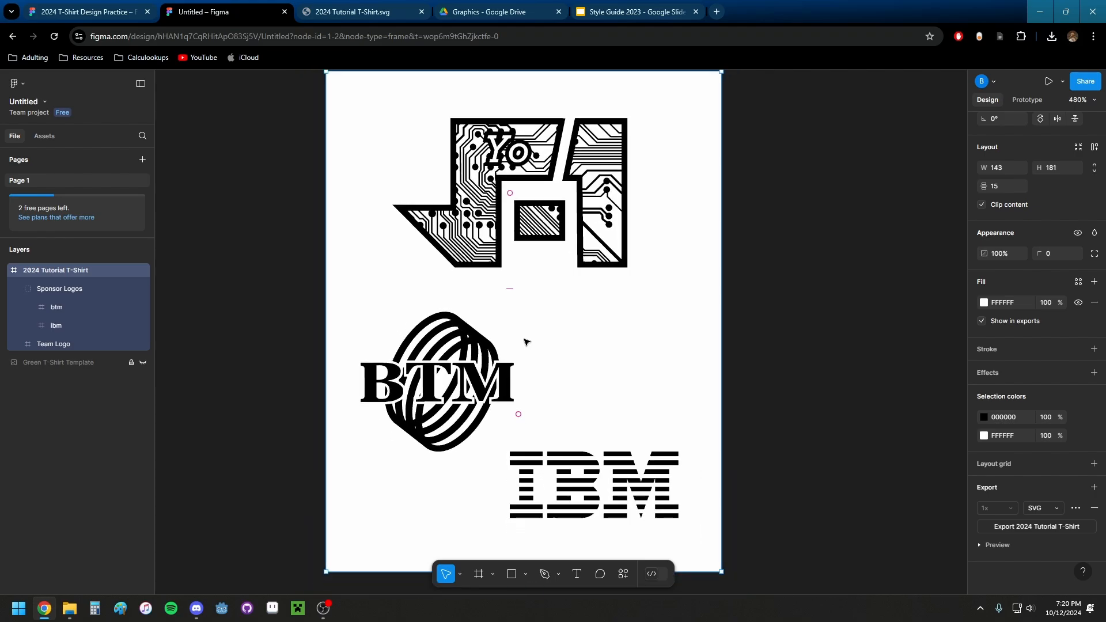
ctrl+scroll(525, 340, down, 3)
click(892, 449)
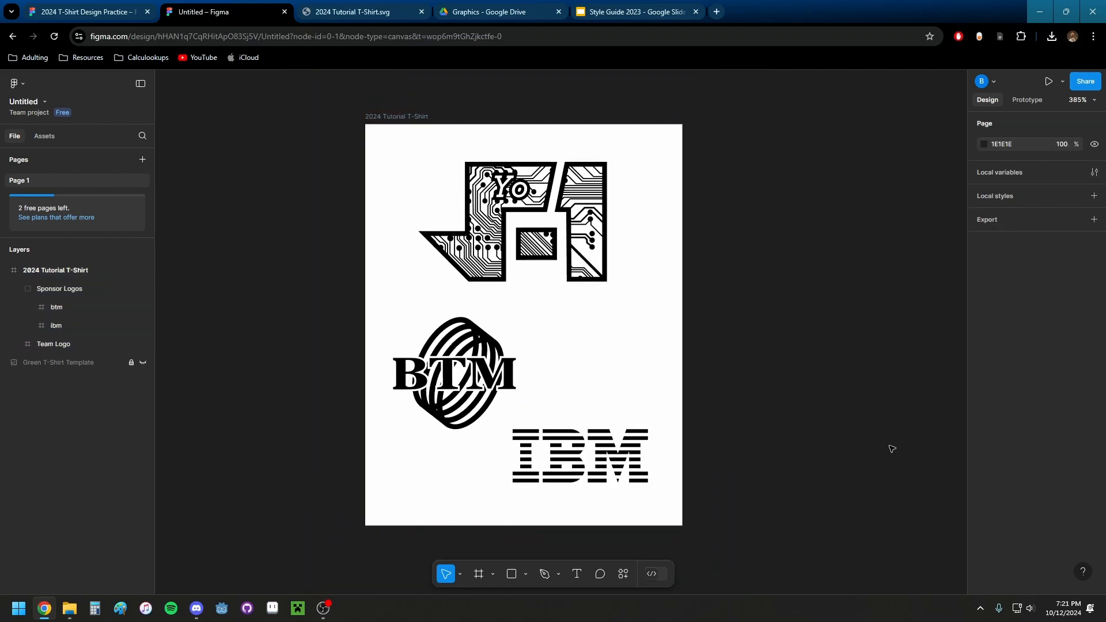